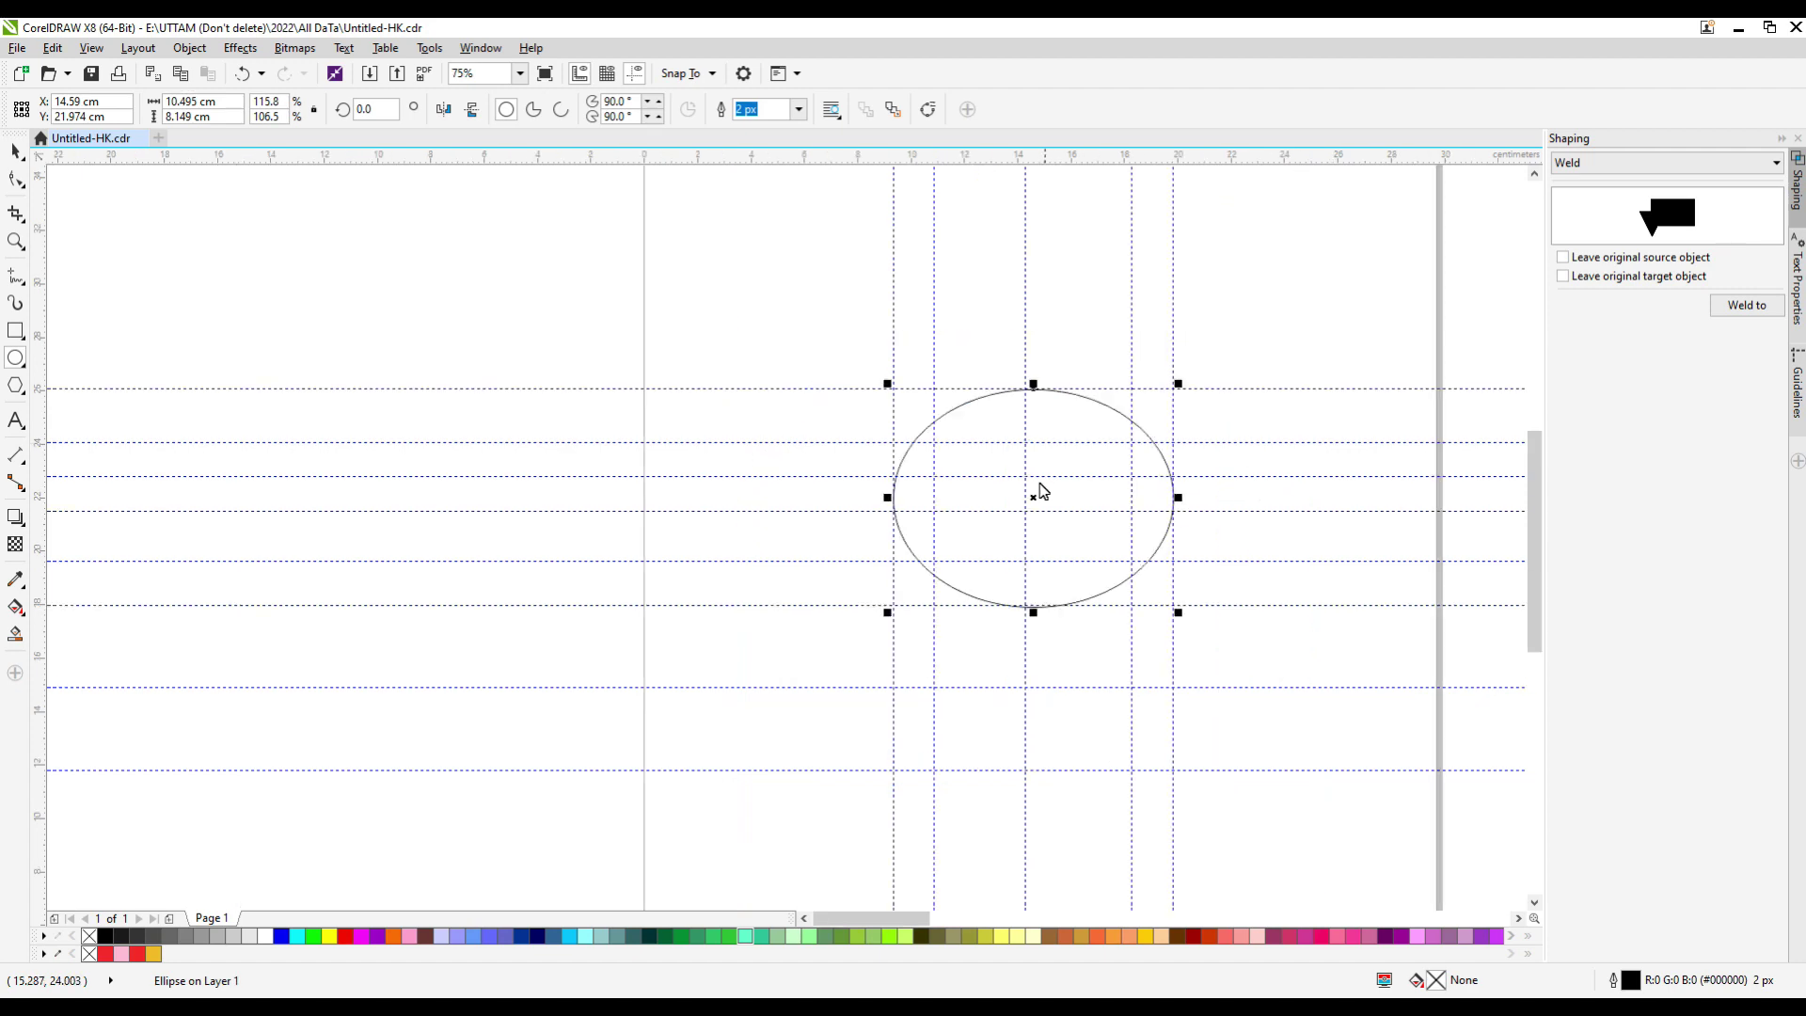
Draw a circle about 3.4 cm wide below the large ellipse and place a copy to its right.
{"action": "scroll", "coordinate": [1012, 676], "scroll_direction": "down", "scroll_amount": 1}
{"action": "scroll", "coordinate": [996, 658], "scroll_direction": "up", "scroll_amount": 4}
{"action": "mouse_move", "coordinate": [805, 550]}
{"action": "left_mouse_down"}
{"action": "mouse_move", "coordinate": [1097, 806]}
{"action": "mouse_move", "coordinate": [1136, 881]}
{"action": "mouse_move", "coordinate": [764, 511]}
{"action": "left_mouse_up"}
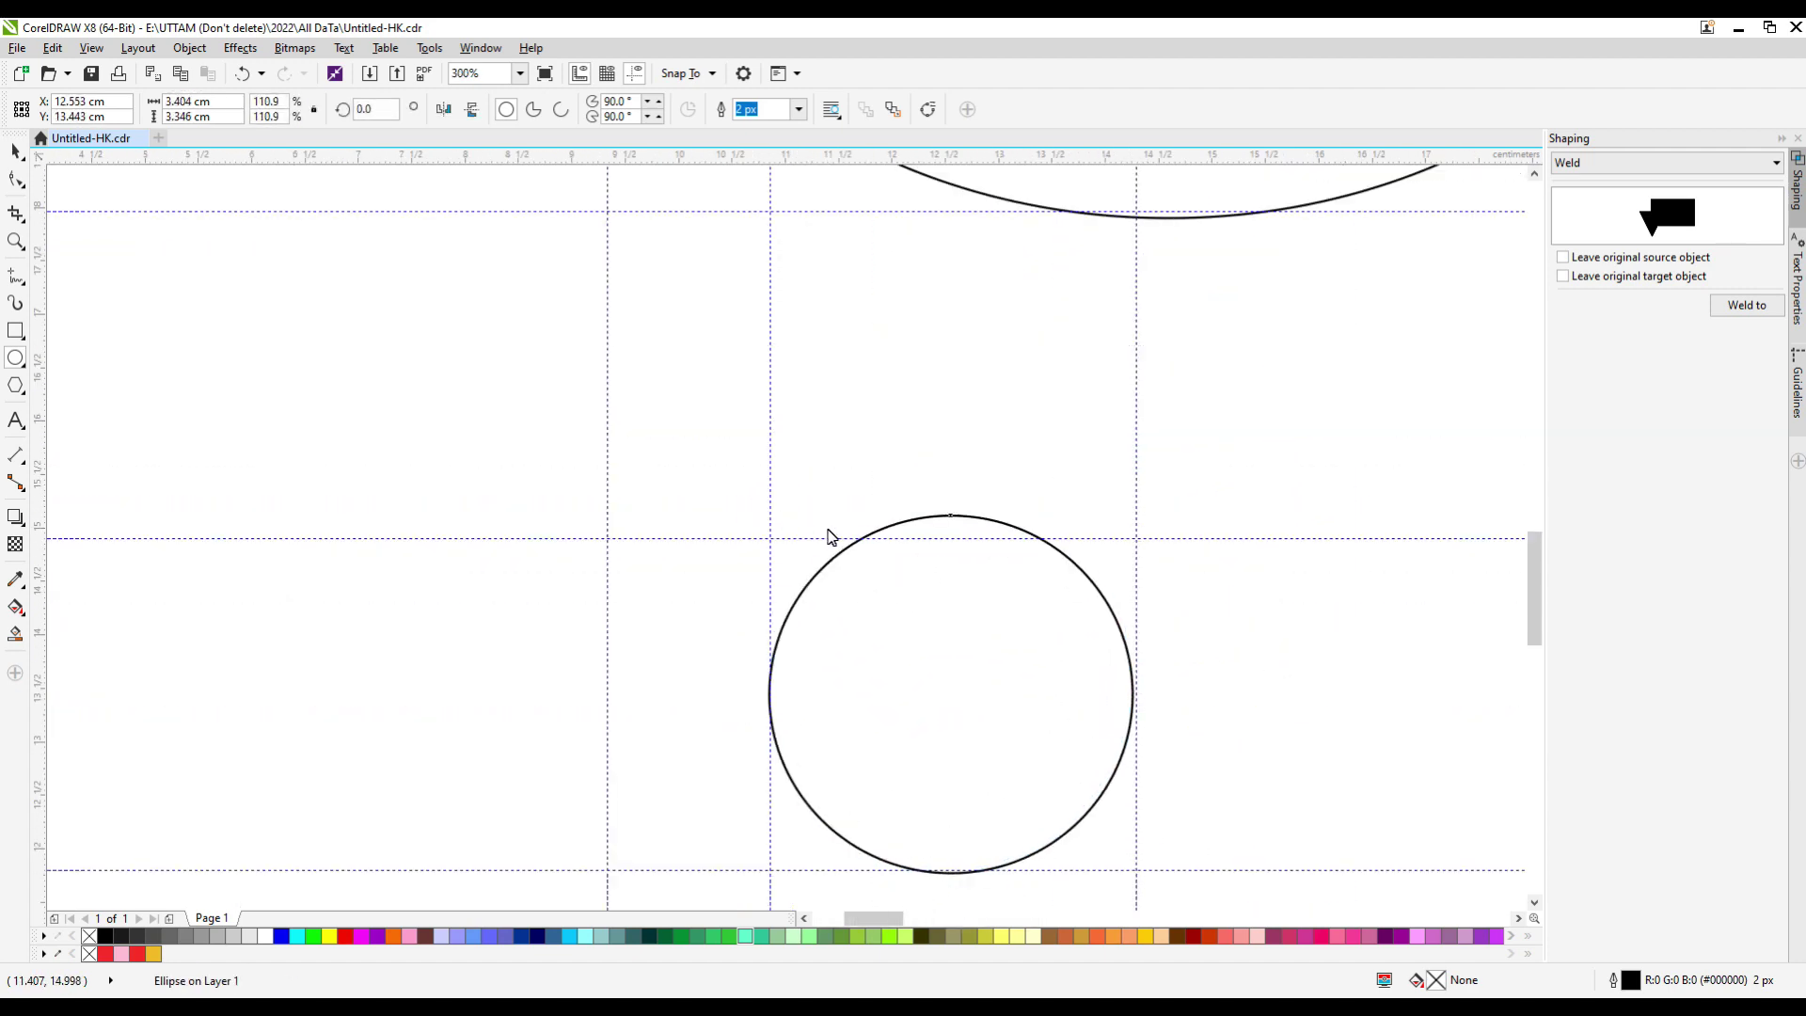
{"action": "scroll", "coordinate": [828, 534], "scroll_direction": "down", "scroll_amount": 2}
{"action": "left_click_drag", "start_coordinate": [887, 612], "coordinate": [1099, 645]}
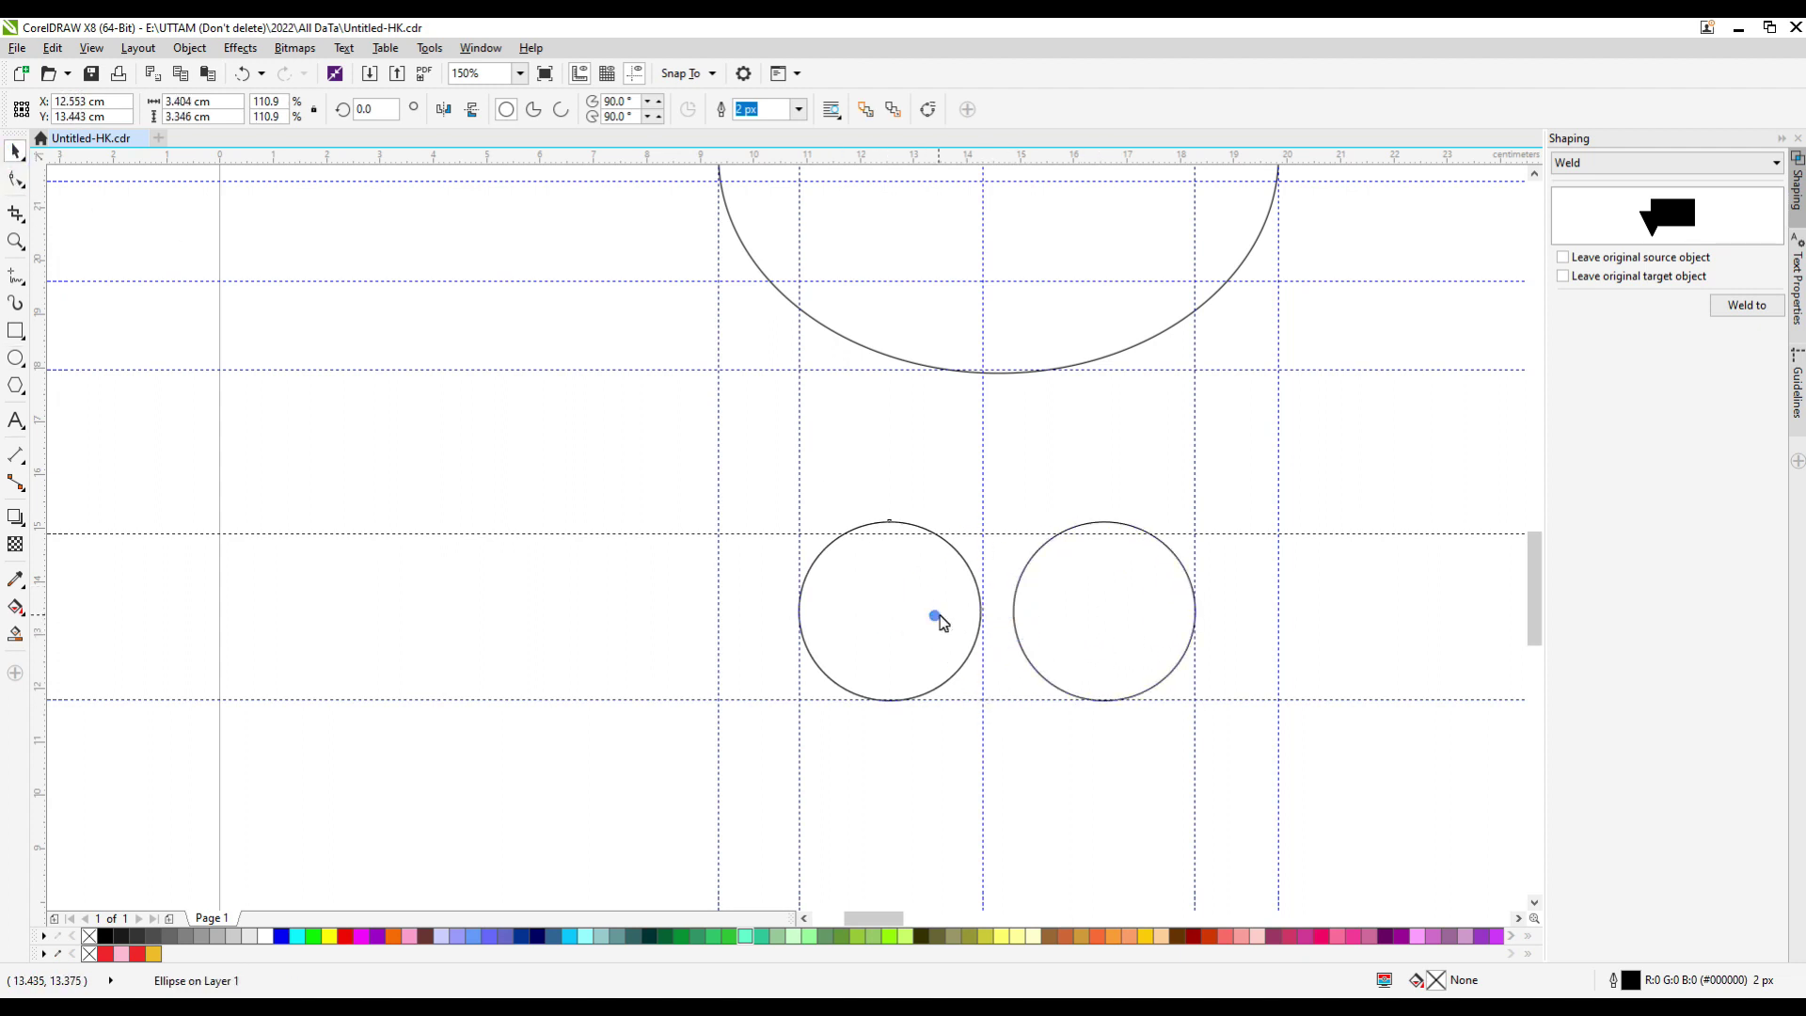
Enlarge the left foot circle to about 3.7 cm wide and replace the right circle with a matching copy.
{"action": "left_click", "coordinate": [980, 610]}
{"action": "left_click_drag", "start_coordinate": [995, 513], "coordinate": [1033, 518]}
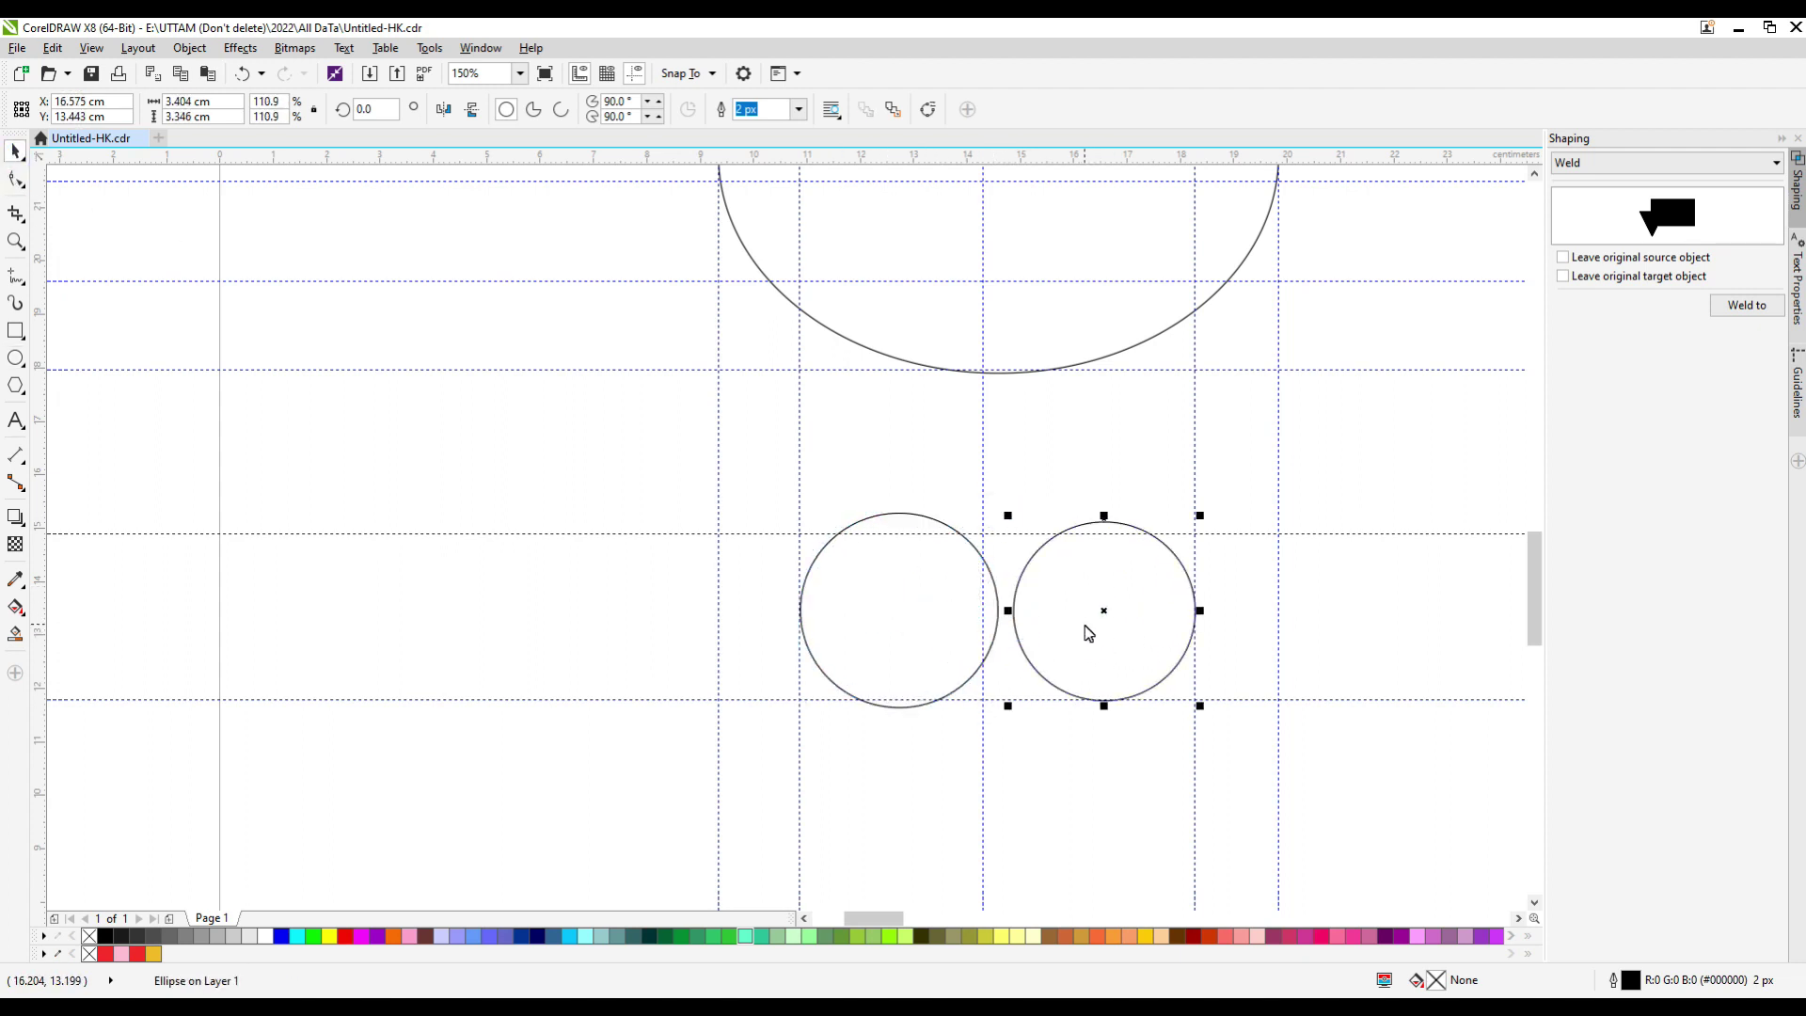
{"action": "key", "text": "Delete"}
{"action": "left_click", "coordinate": [991, 643]}
{"action": "left_click_drag", "start_coordinate": [1125, 654], "coordinate": [1119, 651]}
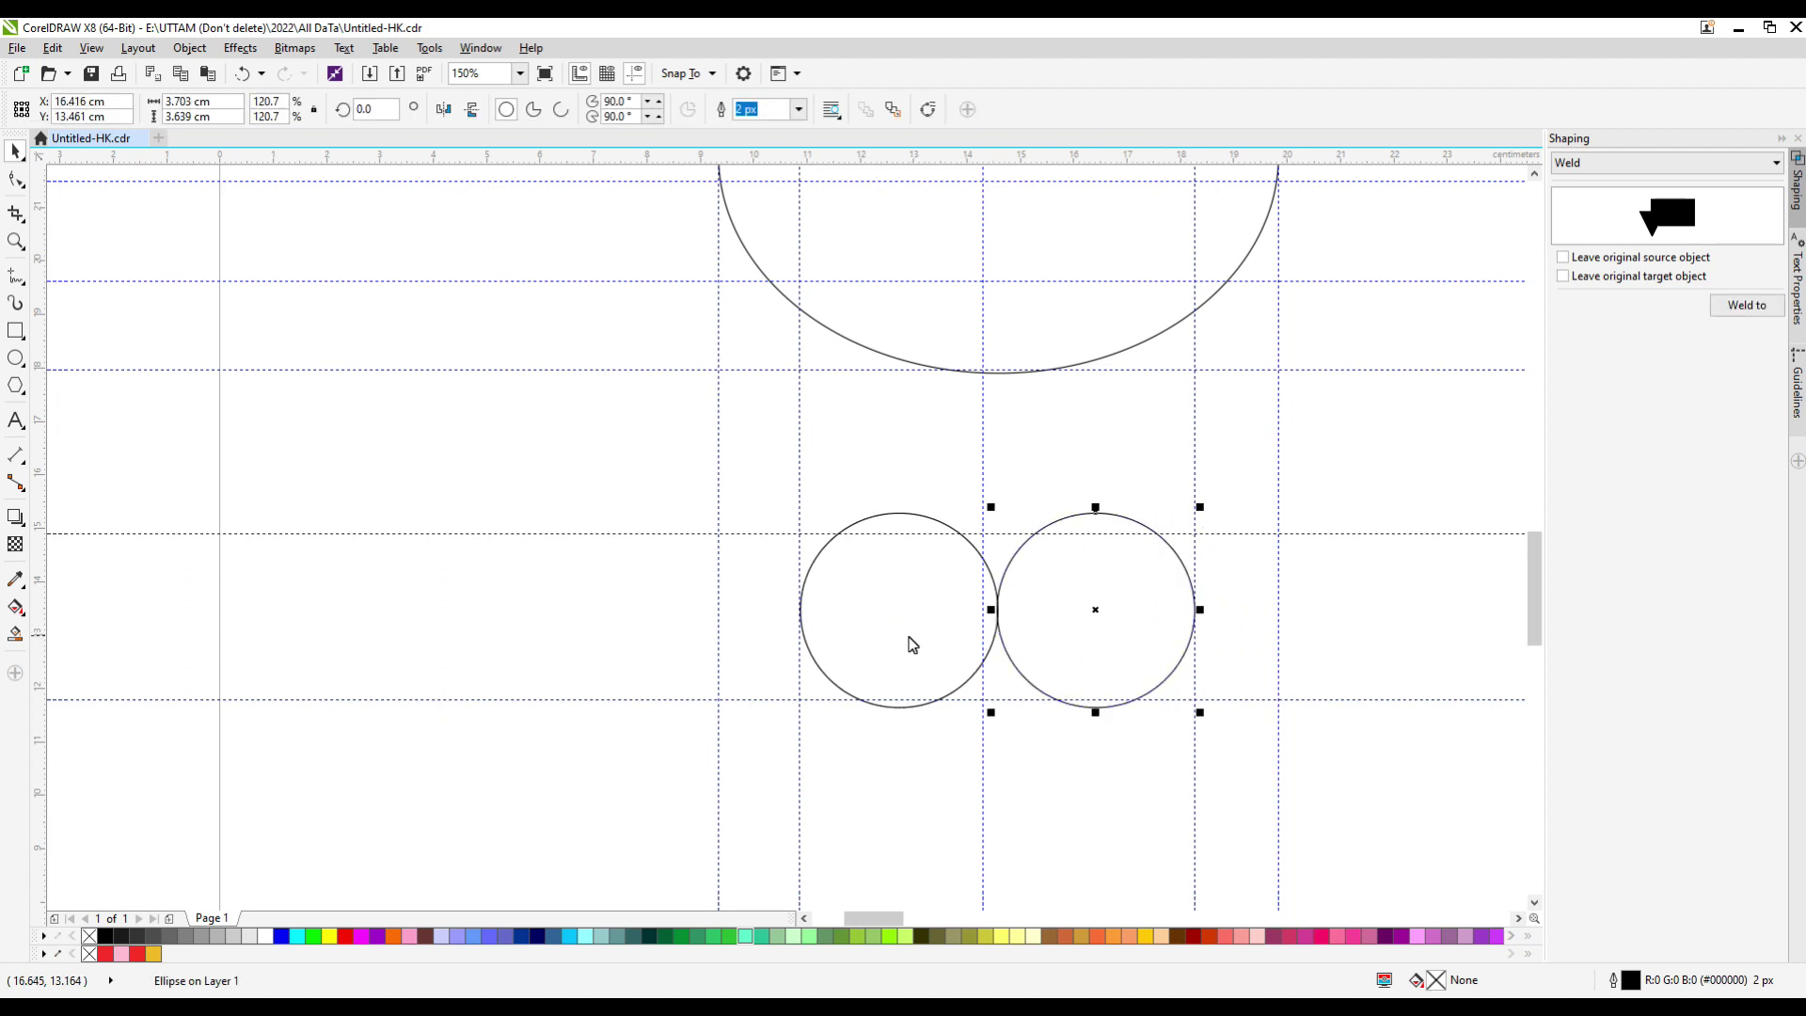
Shift the right foot circle so that its edge just touches the left foot circle.
{"action": "scroll", "coordinate": [1034, 630], "scroll_direction": "up", "scroll_amount": 2}
{"action": "left_click_drag", "start_coordinate": [557, 585], "coordinate": [628, 597]}
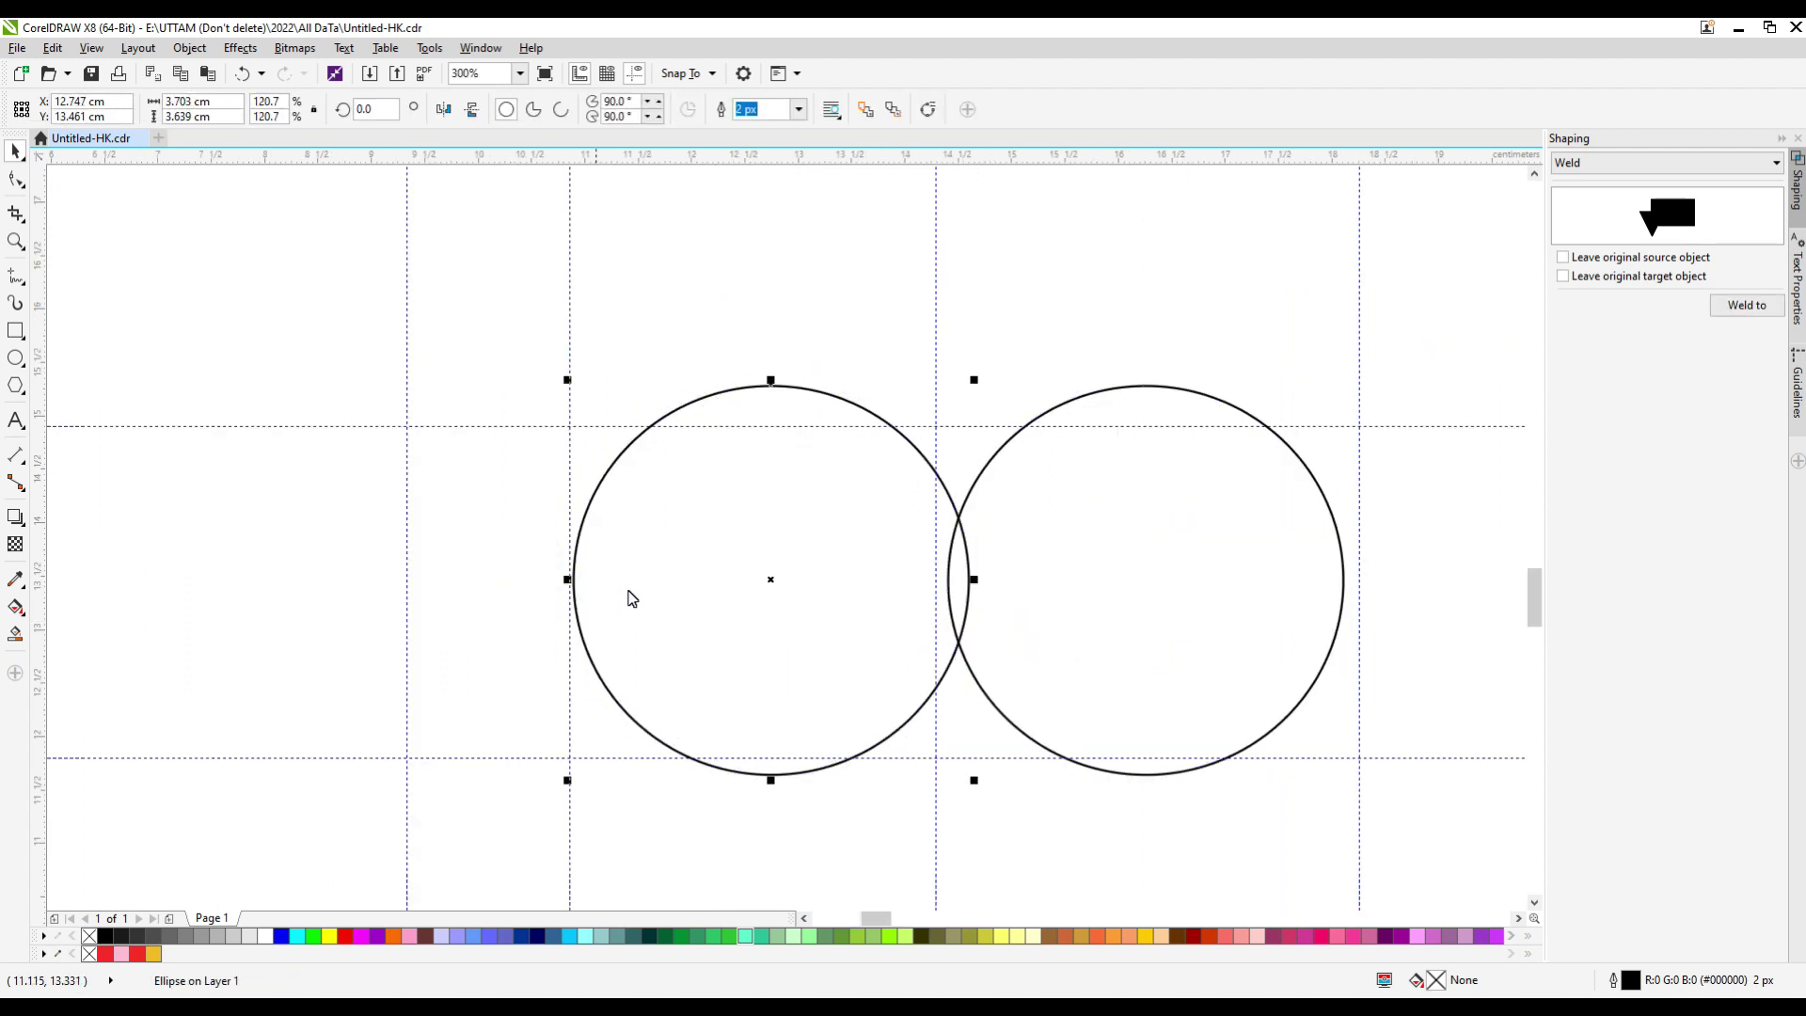
{"action": "mouse_move", "coordinate": [1136, 666]}
{"action": "left_mouse_down"}
{"action": "mouse_move", "coordinate": [1106, 666]}
{"action": "mouse_move", "coordinate": [1152, 668]}
{"action": "left_mouse_up"}
{"action": "scroll", "coordinate": [868, 624], "scroll_direction": "down", "scroll_amount": 2}
{"action": "scroll", "coordinate": [867, 624], "scroll_direction": "down", "scroll_amount": 4}
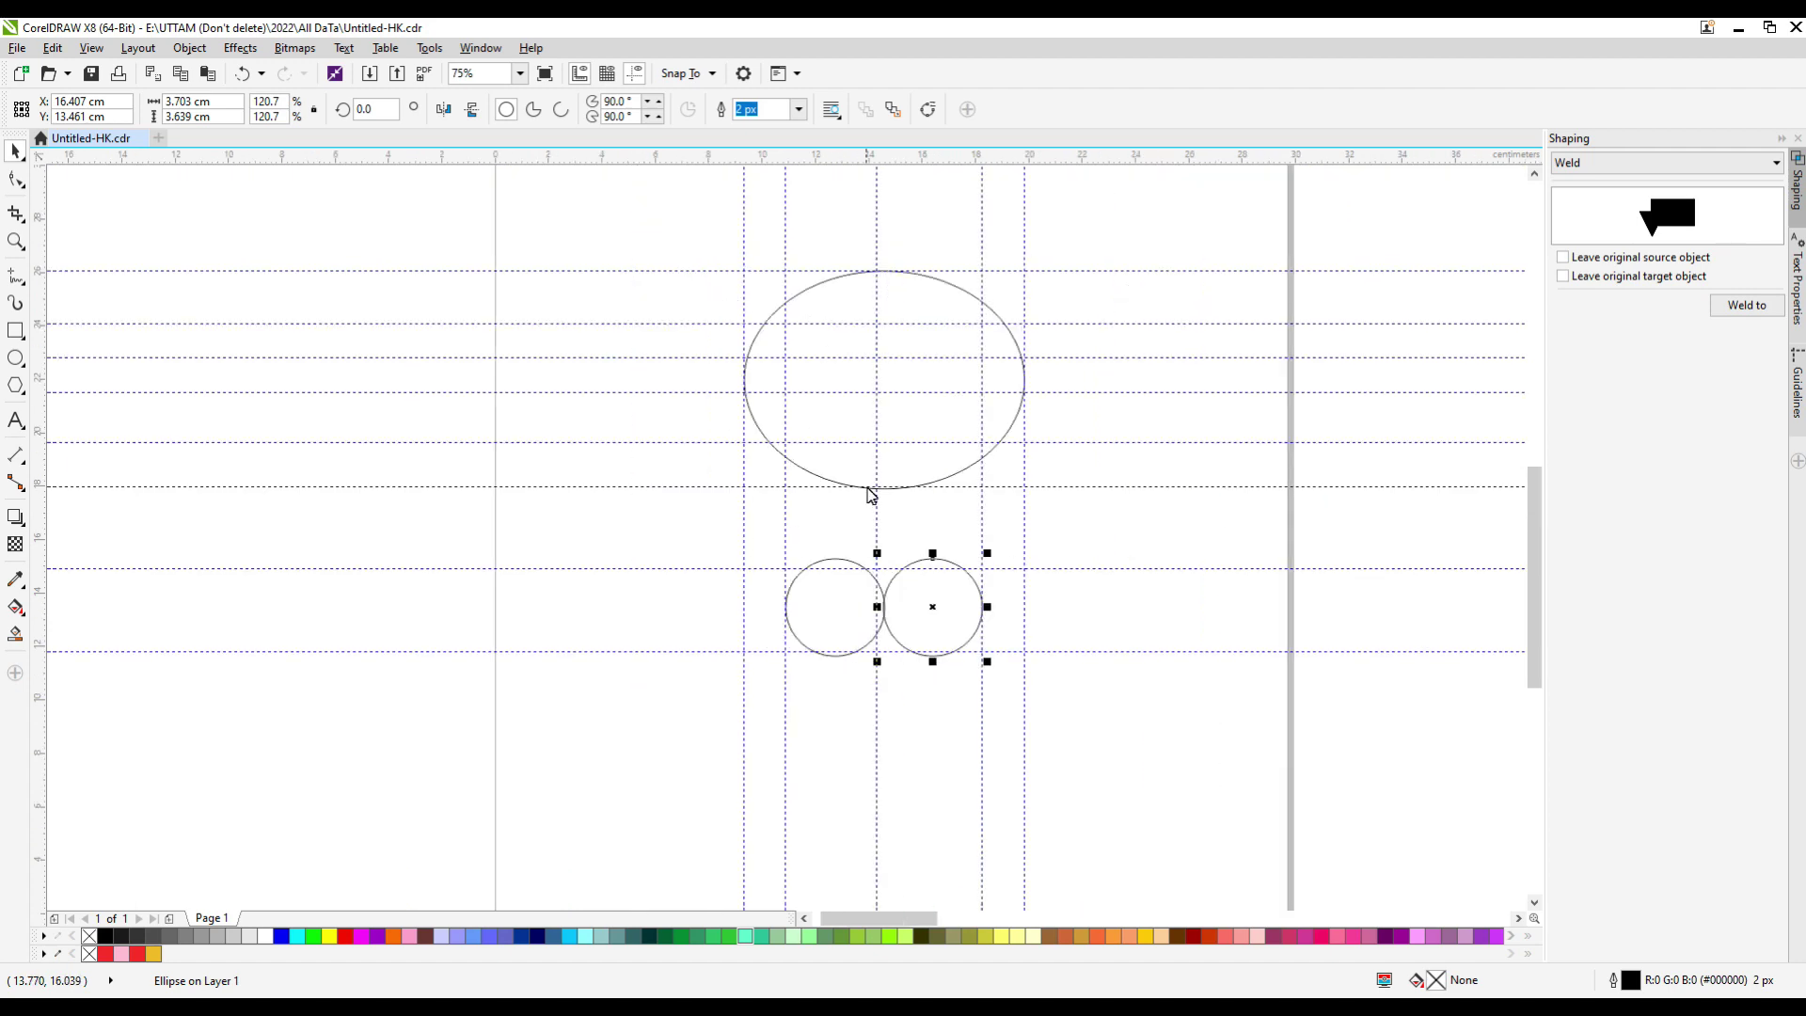
Move the central vertical guideline to X 14.582 cm, where the two foot circles meet.
{"action": "left_click", "coordinate": [871, 491]}
{"action": "scroll", "coordinate": [880, 529], "scroll_direction": "up", "scroll_amount": 2}
{"action": "left_click", "coordinate": [889, 533]}
{"action": "left_click", "coordinate": [906, 535]}
{"action": "scroll", "coordinate": [908, 541], "scroll_direction": "down", "scroll_amount": 2}
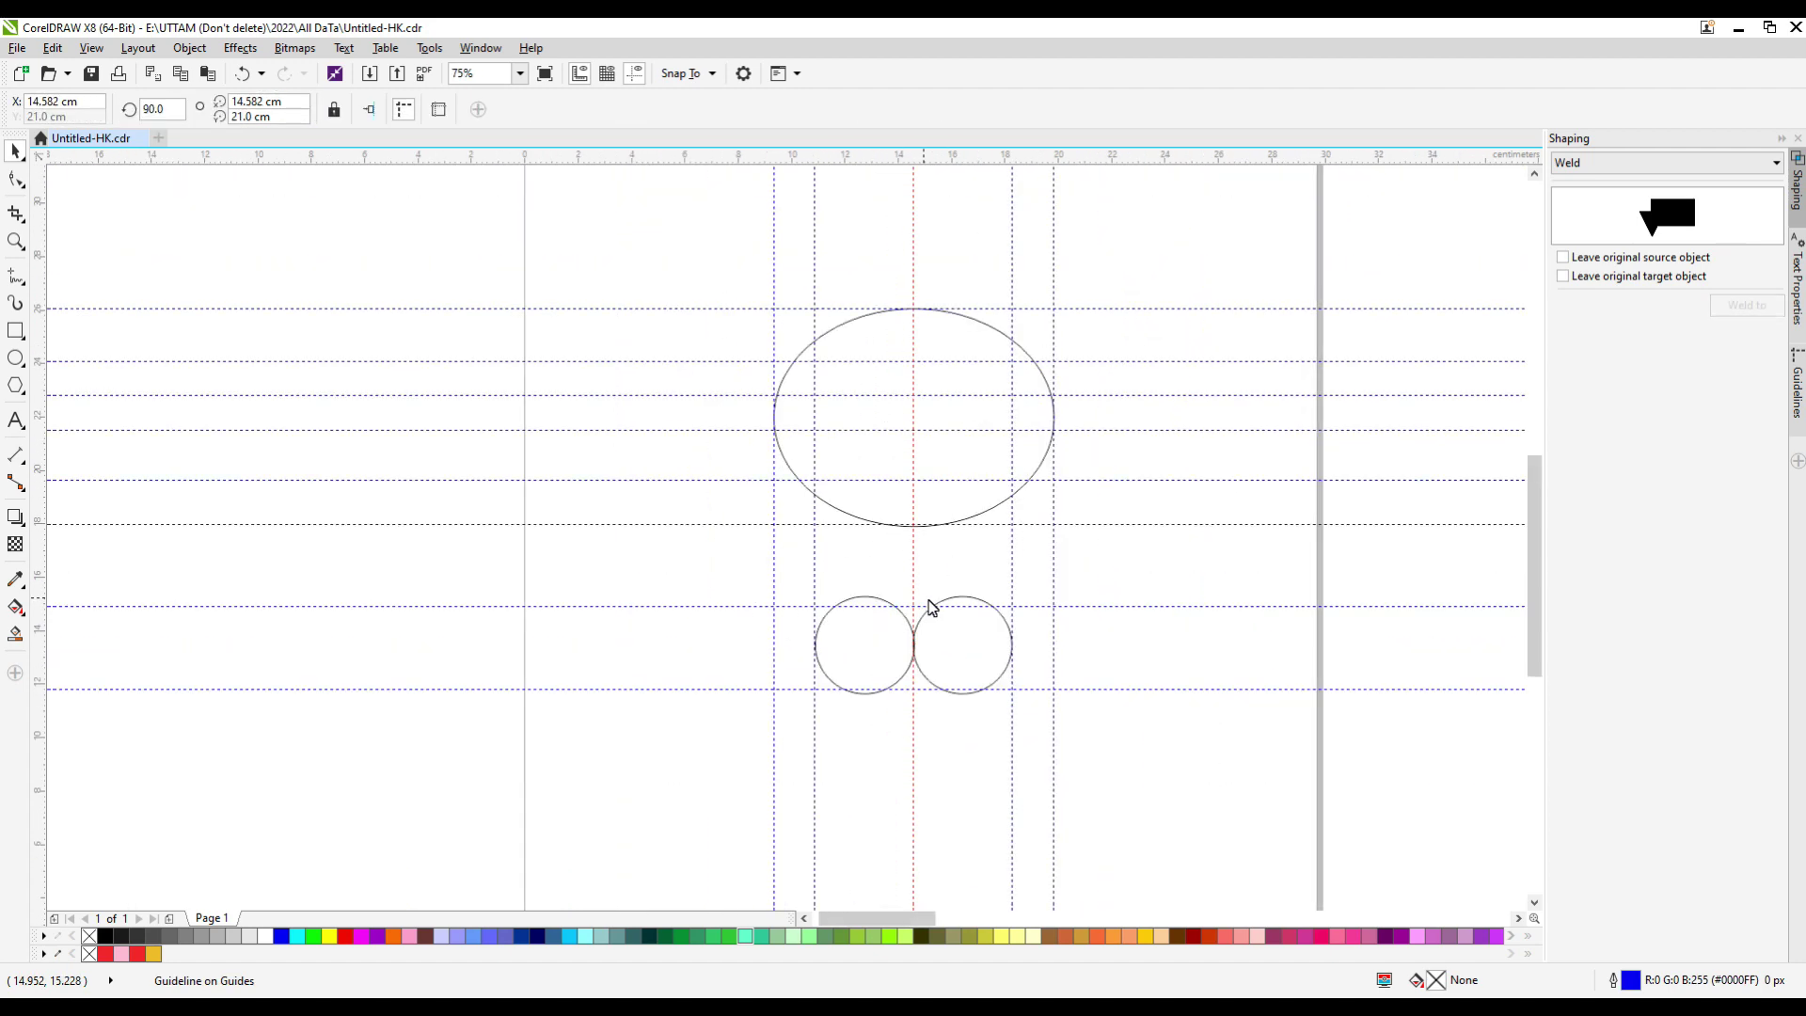
Draw a closed left ear outline with the Pen tool, with a curved top edge overlapping the upper left of the head ellipse.
{"action": "left_click", "coordinate": [23, 282]}
{"action": "left_click", "coordinate": [56, 344]}
{"action": "scroll", "coordinate": [815, 255], "scroll_direction": "up", "scroll_amount": 2}
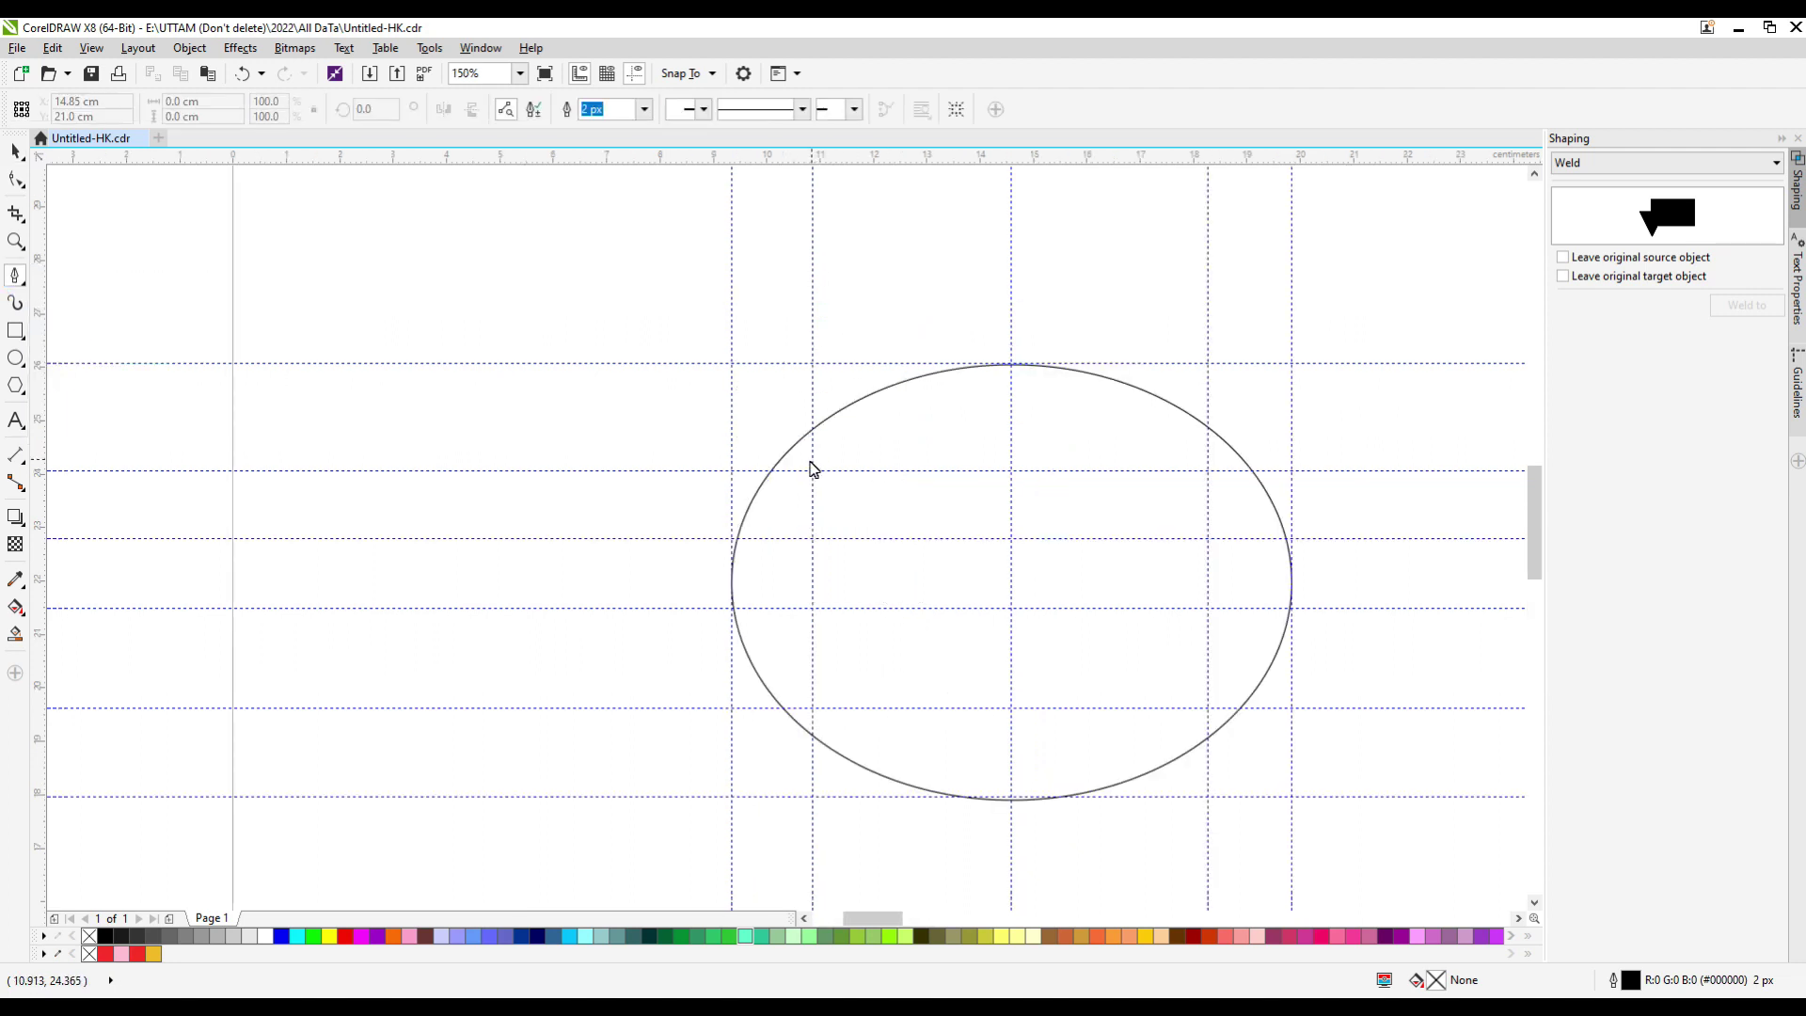
{"action": "left_click", "coordinate": [765, 308]}
{"action": "left_click", "coordinate": [865, 340]}
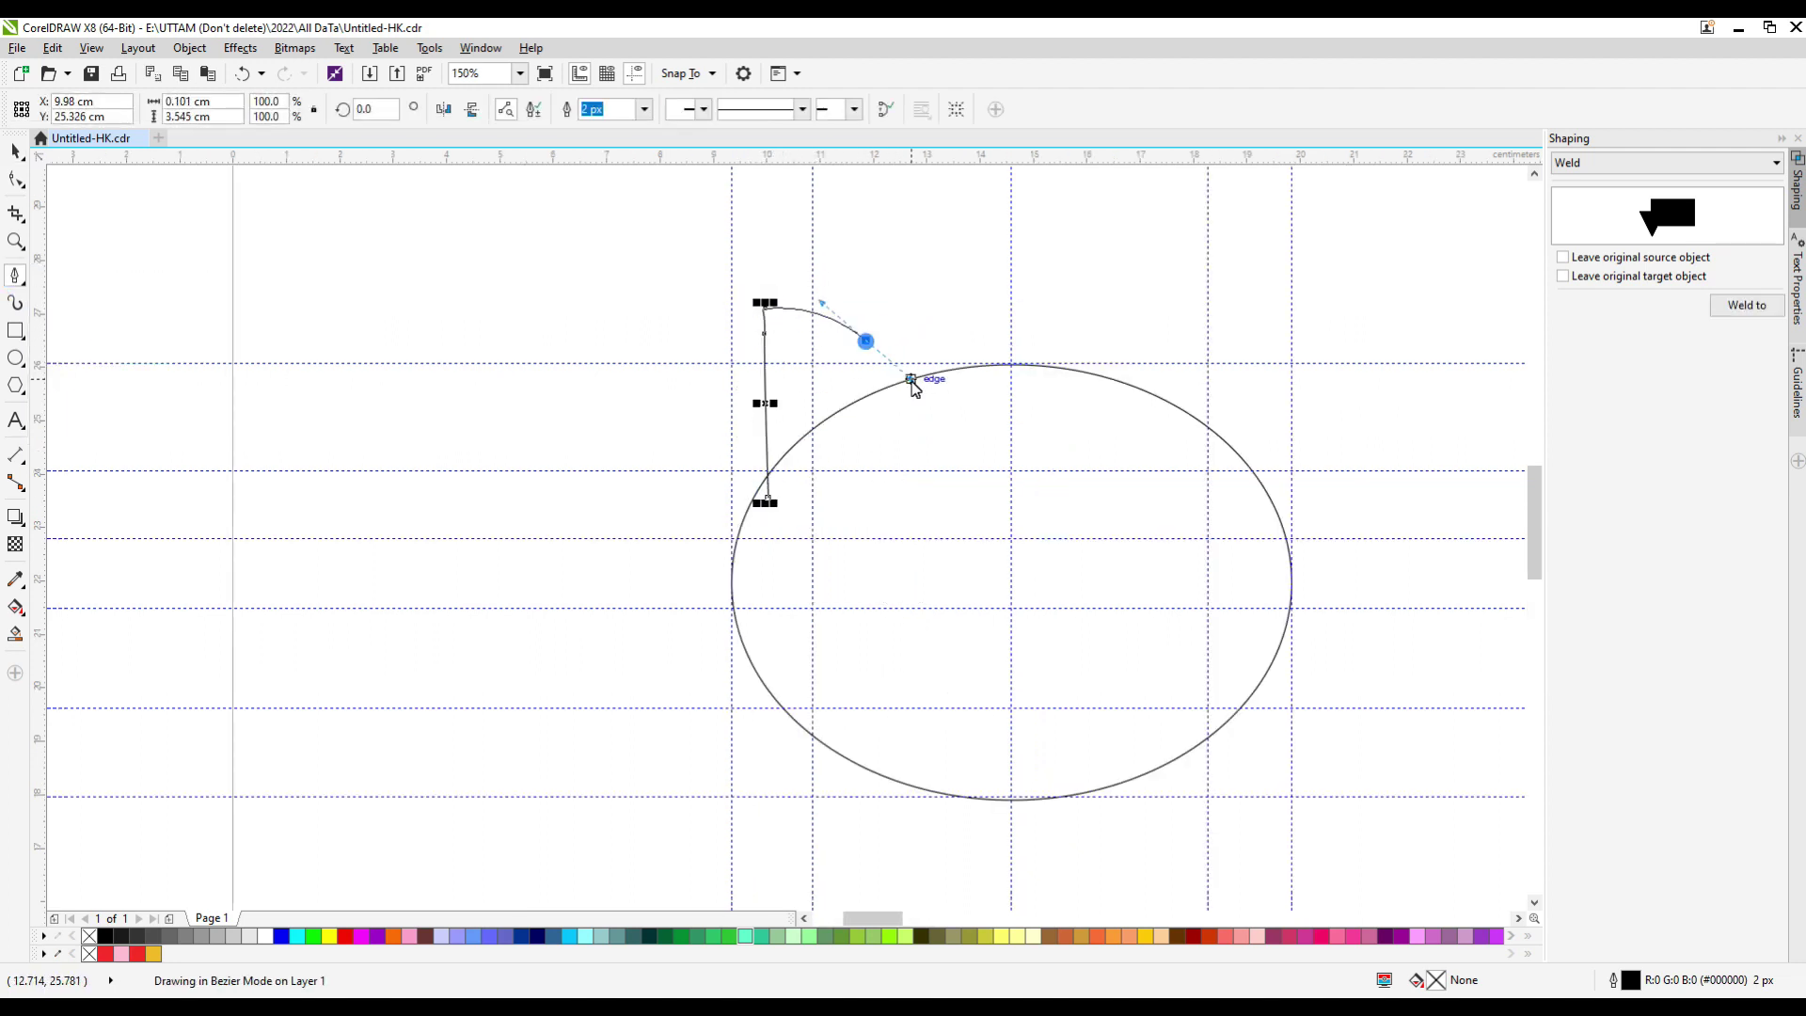
{"action": "left_click", "coordinate": [927, 391]}
{"action": "left_click", "coordinate": [768, 497]}
Bend the ear's straight outer edge into a curve and place a horizontally mirrored copy on the head's right side.
{"action": "key", "text": "F10"}
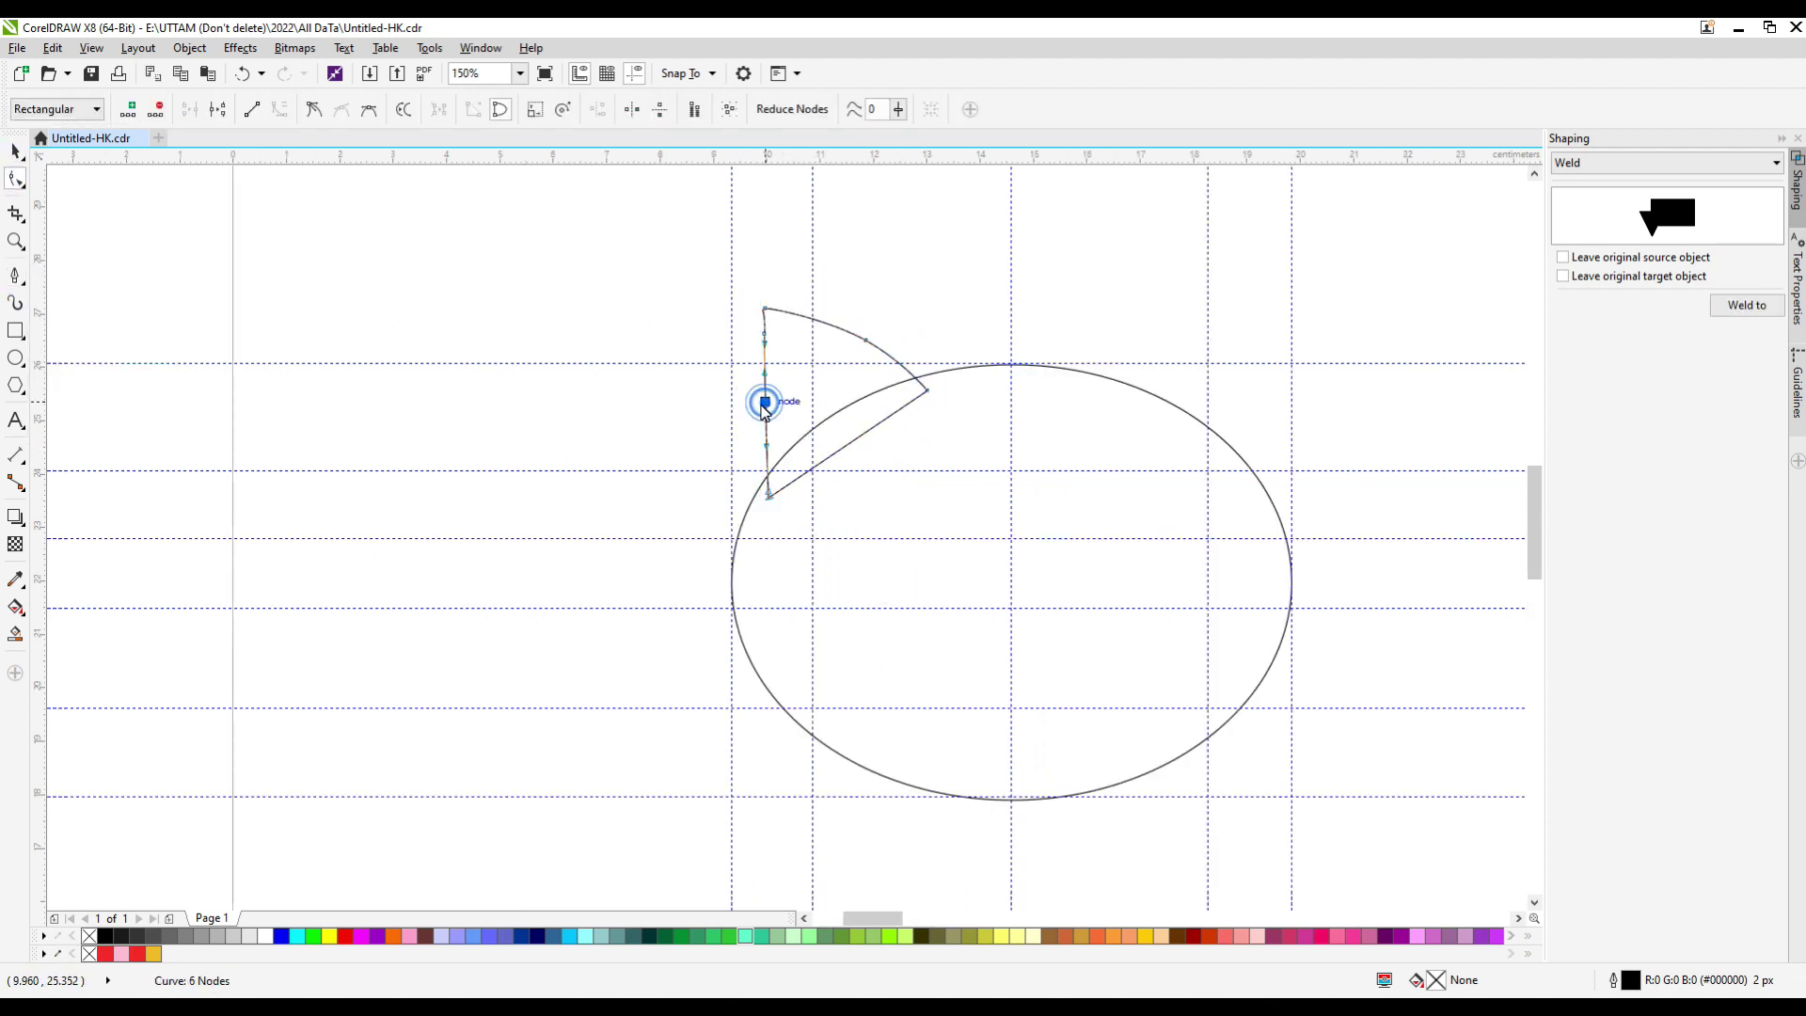
{"action": "left_click_drag", "start_coordinate": [766, 399], "coordinate": [1187, 471]}
{"action": "key", "text": "space"}
{"action": "left_click", "coordinate": [438, 118]}
{"action": "scroll", "coordinate": [964, 293], "scroll_direction": "down", "scroll_amount": 4}
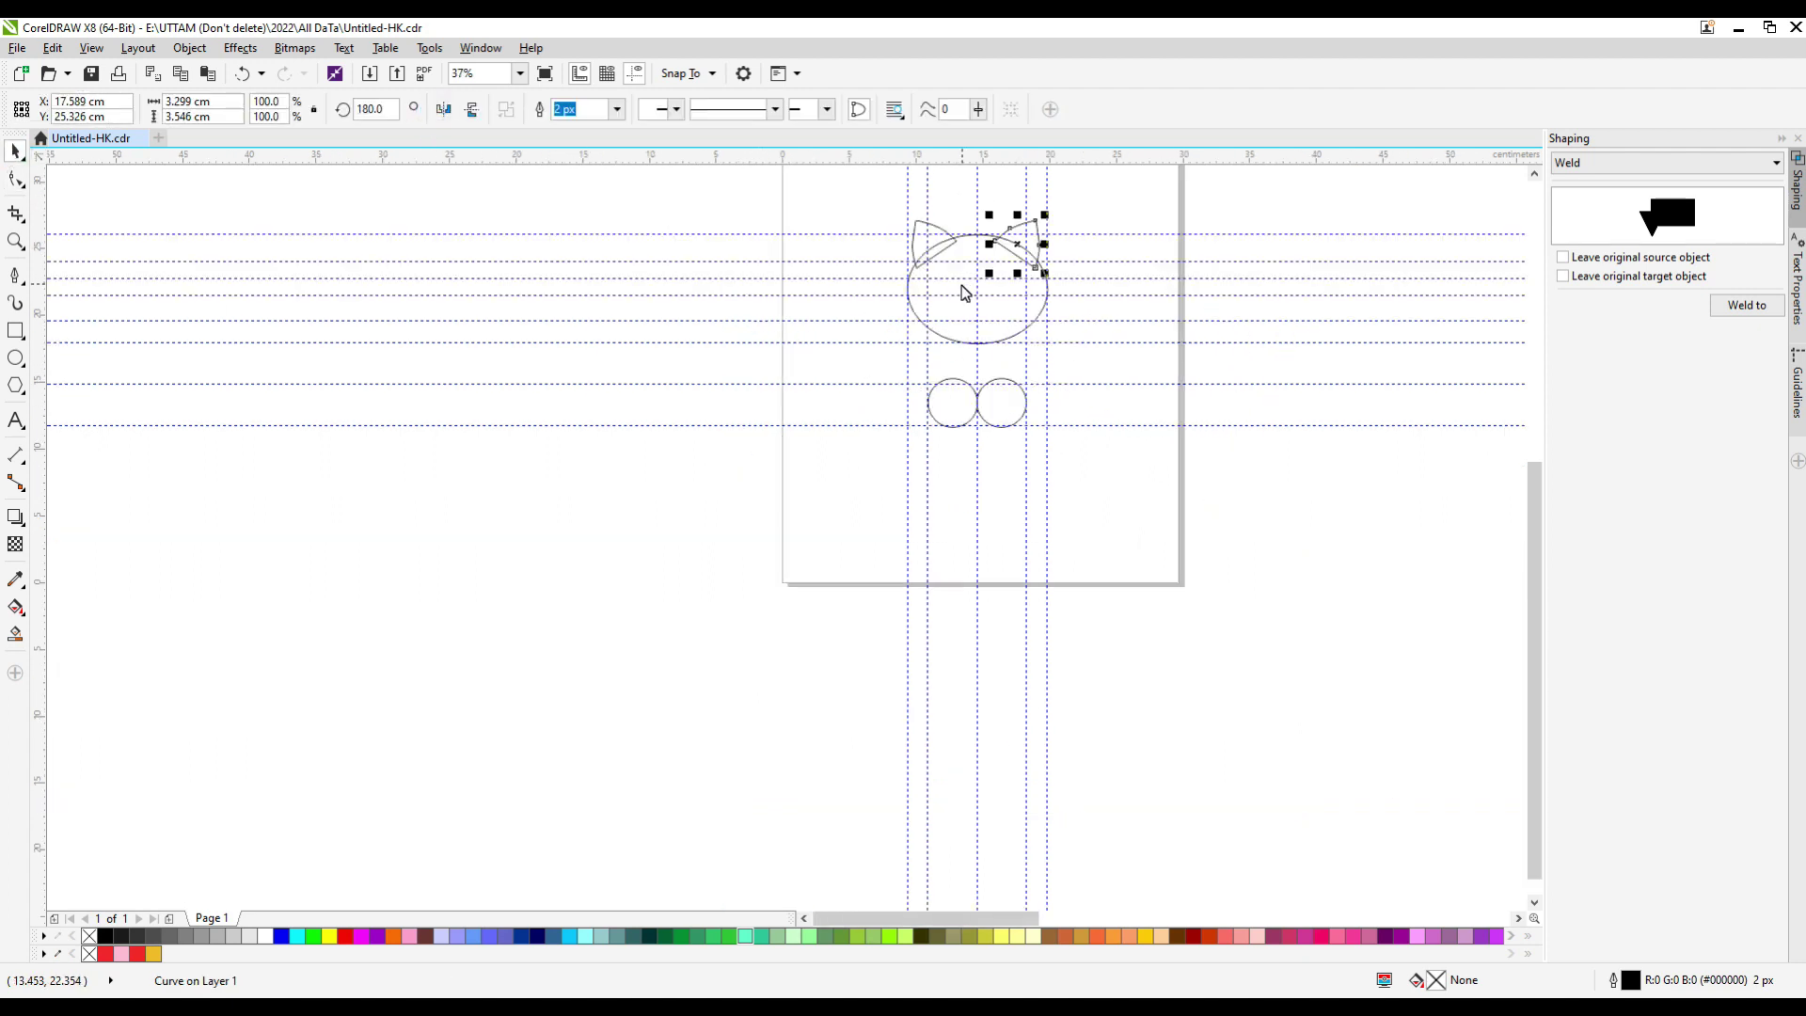
Draw a four-sided body outline with the Pen tool from inside the lower head down to the outer edges of the foot circles.
{"action": "scroll", "coordinate": [965, 292], "scroll_direction": "up", "scroll_amount": 2}
{"action": "key", "text": "space"}
{"action": "left_click", "coordinate": [910, 331]}
{"action": "left_click", "coordinate": [894, 525]}
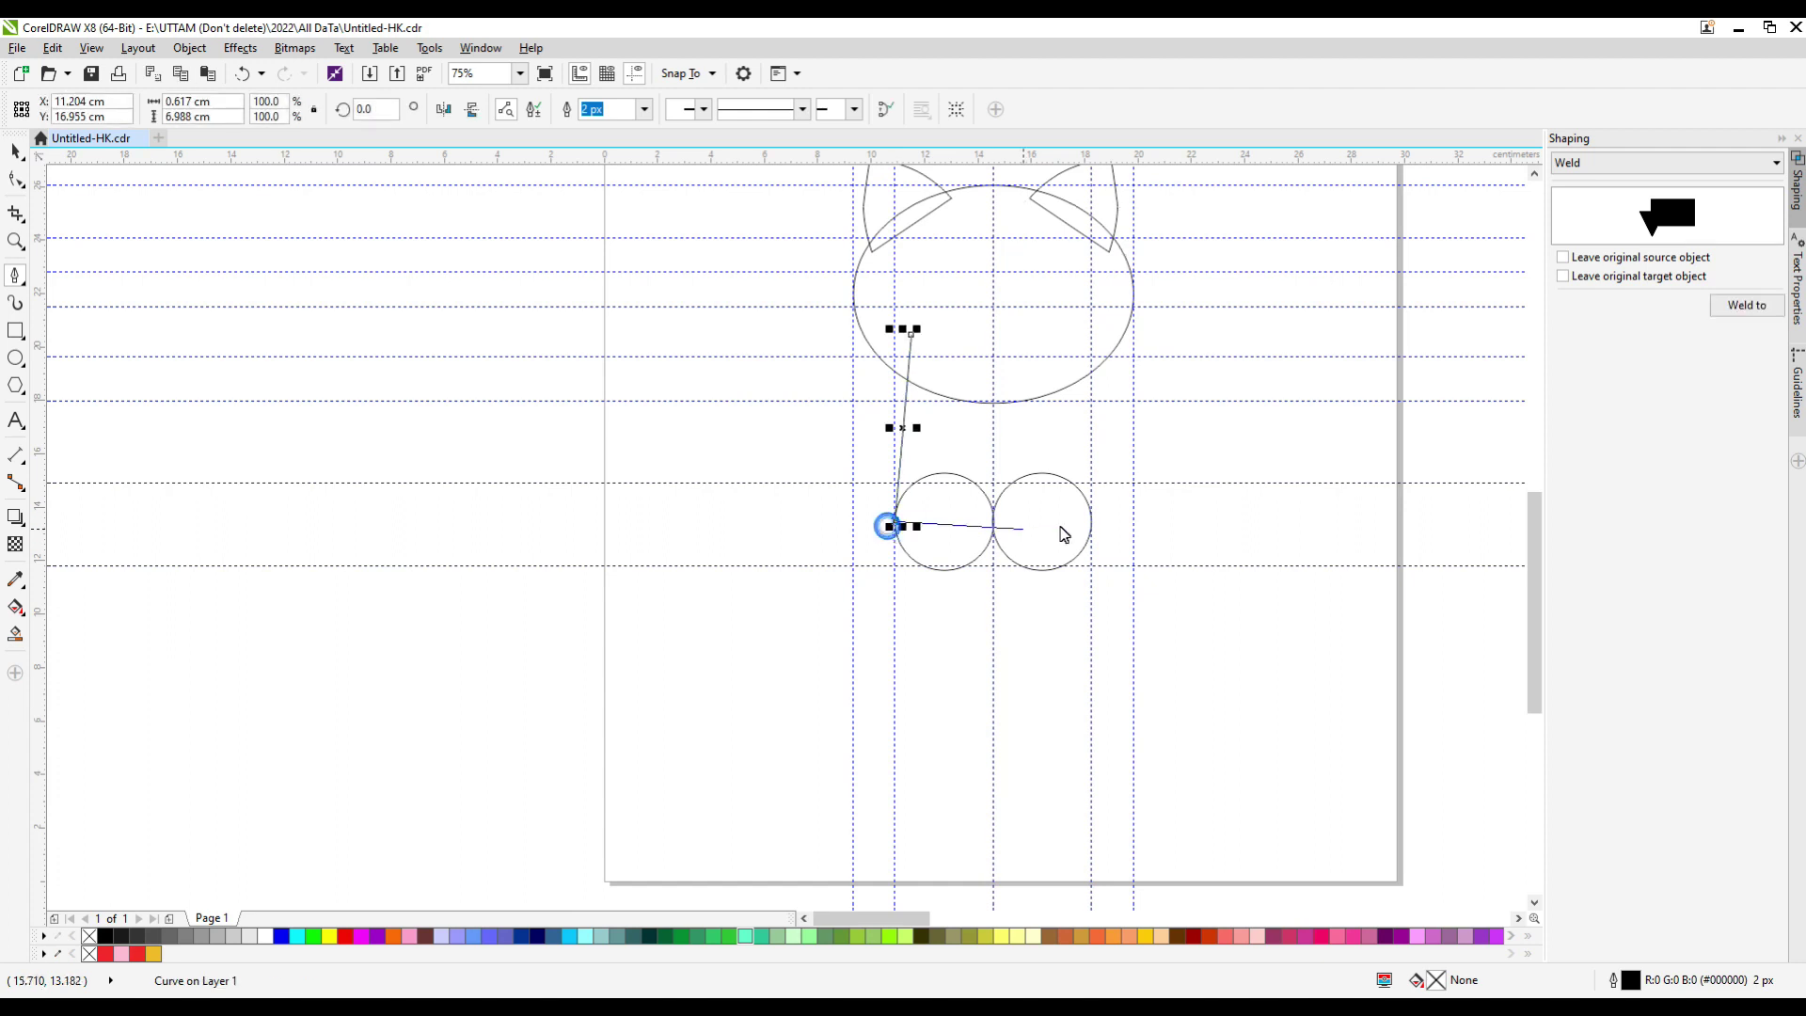
{"action": "left_click", "coordinate": [1091, 523]}
{"action": "left_click", "coordinate": [1055, 340]}
Weld the two foot circles and the body outline into a single shape.
{"action": "key", "text": "space"}
{"action": "left_click", "coordinate": [1032, 544], "text": "shift"}
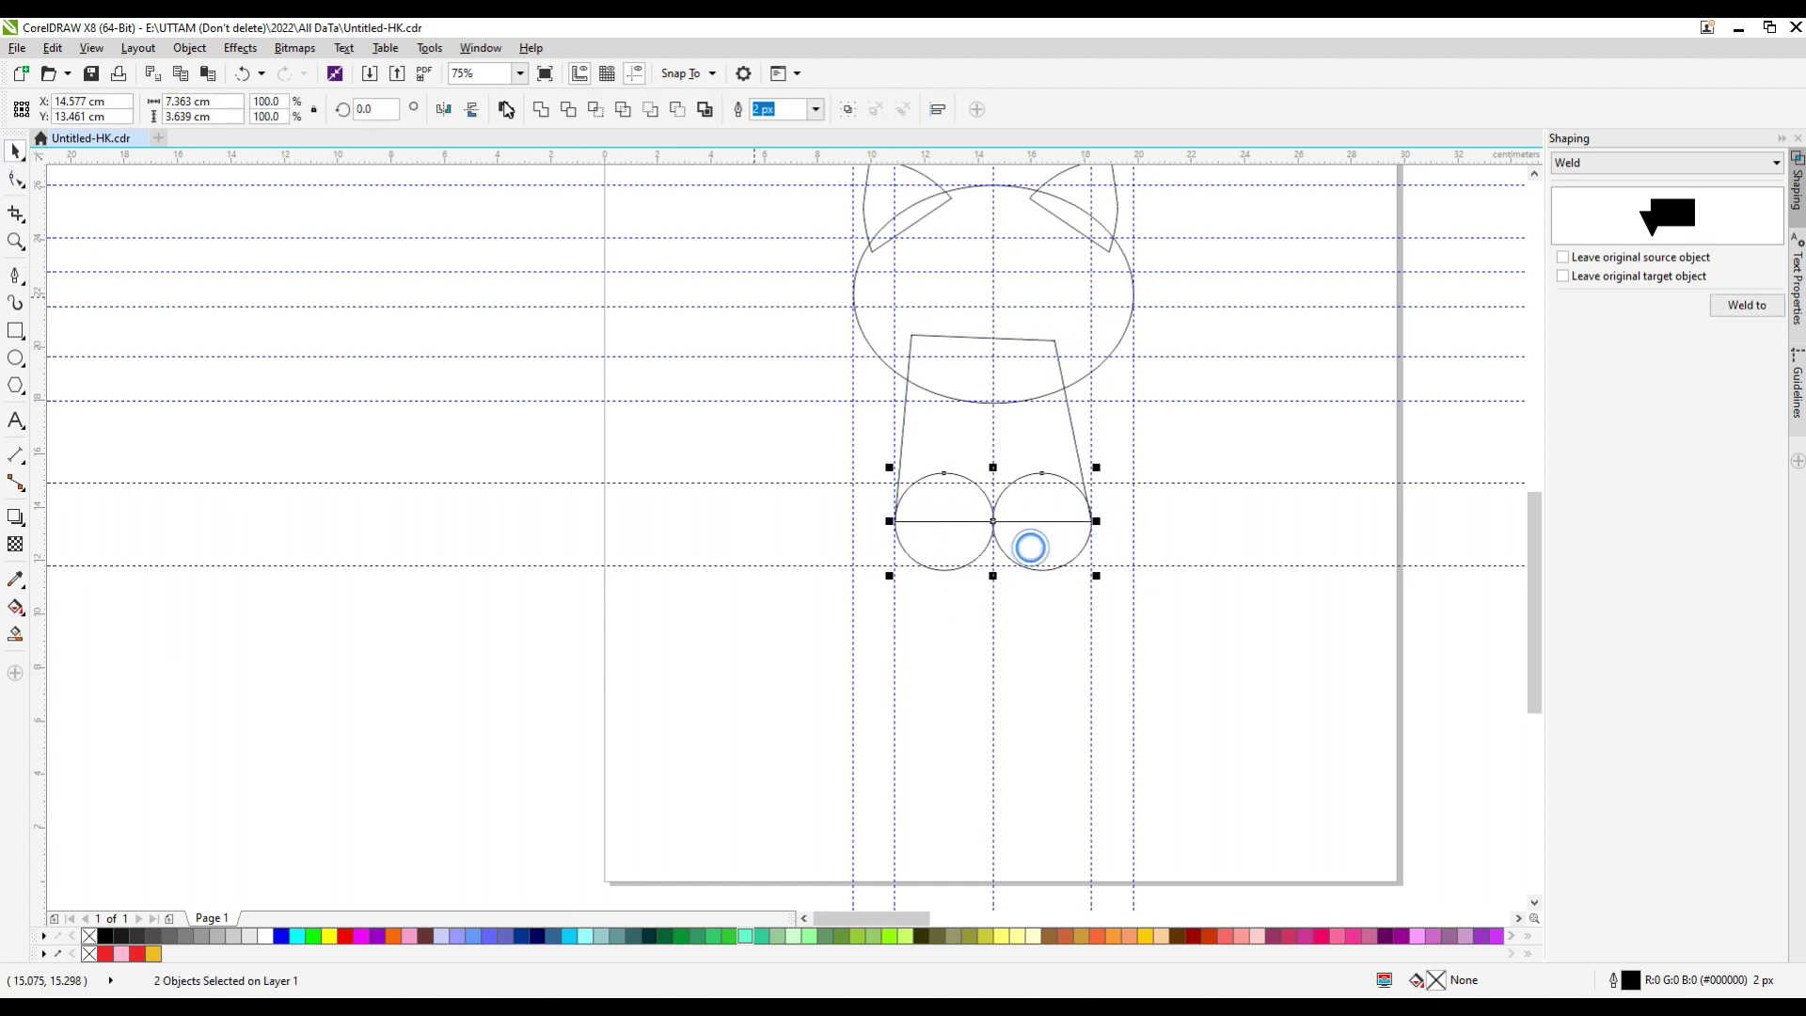
{"action": "left_click", "coordinate": [550, 111]}
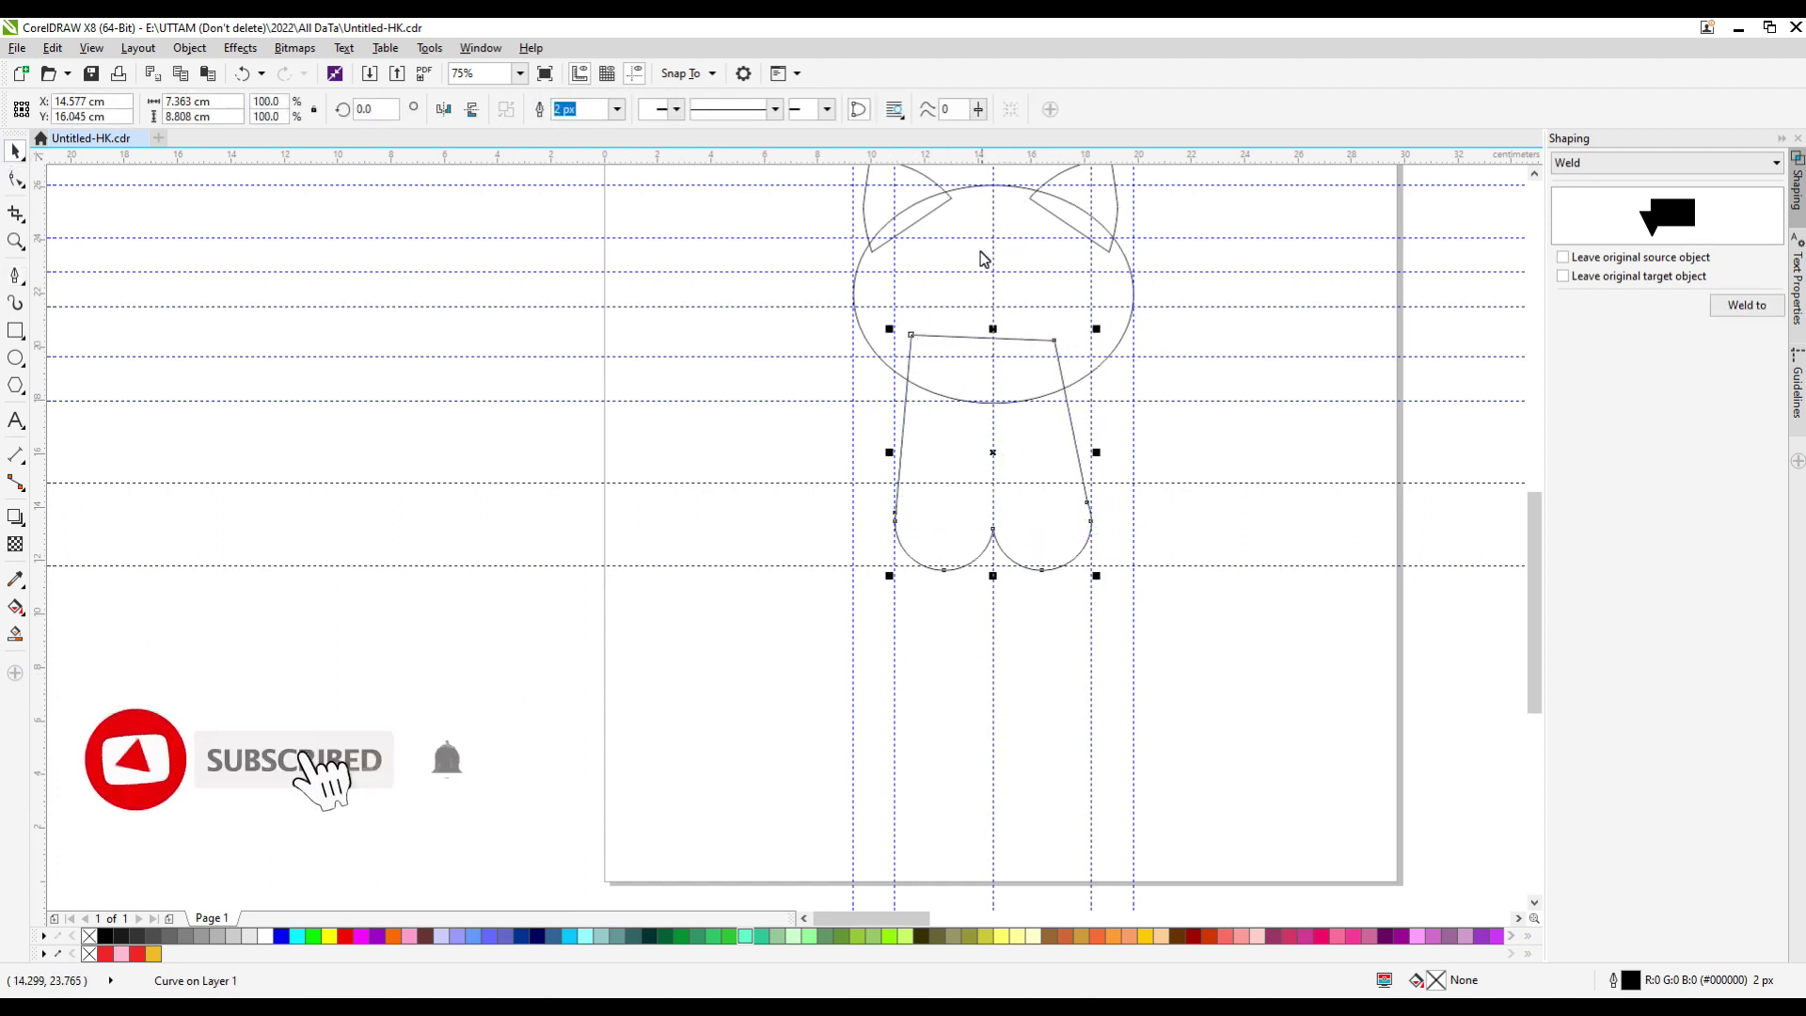
Draw a circle for the left paw overlapping the body's left edge below the head.
{"action": "scroll", "coordinate": [975, 249], "scroll_direction": "up", "scroll_amount": 2}
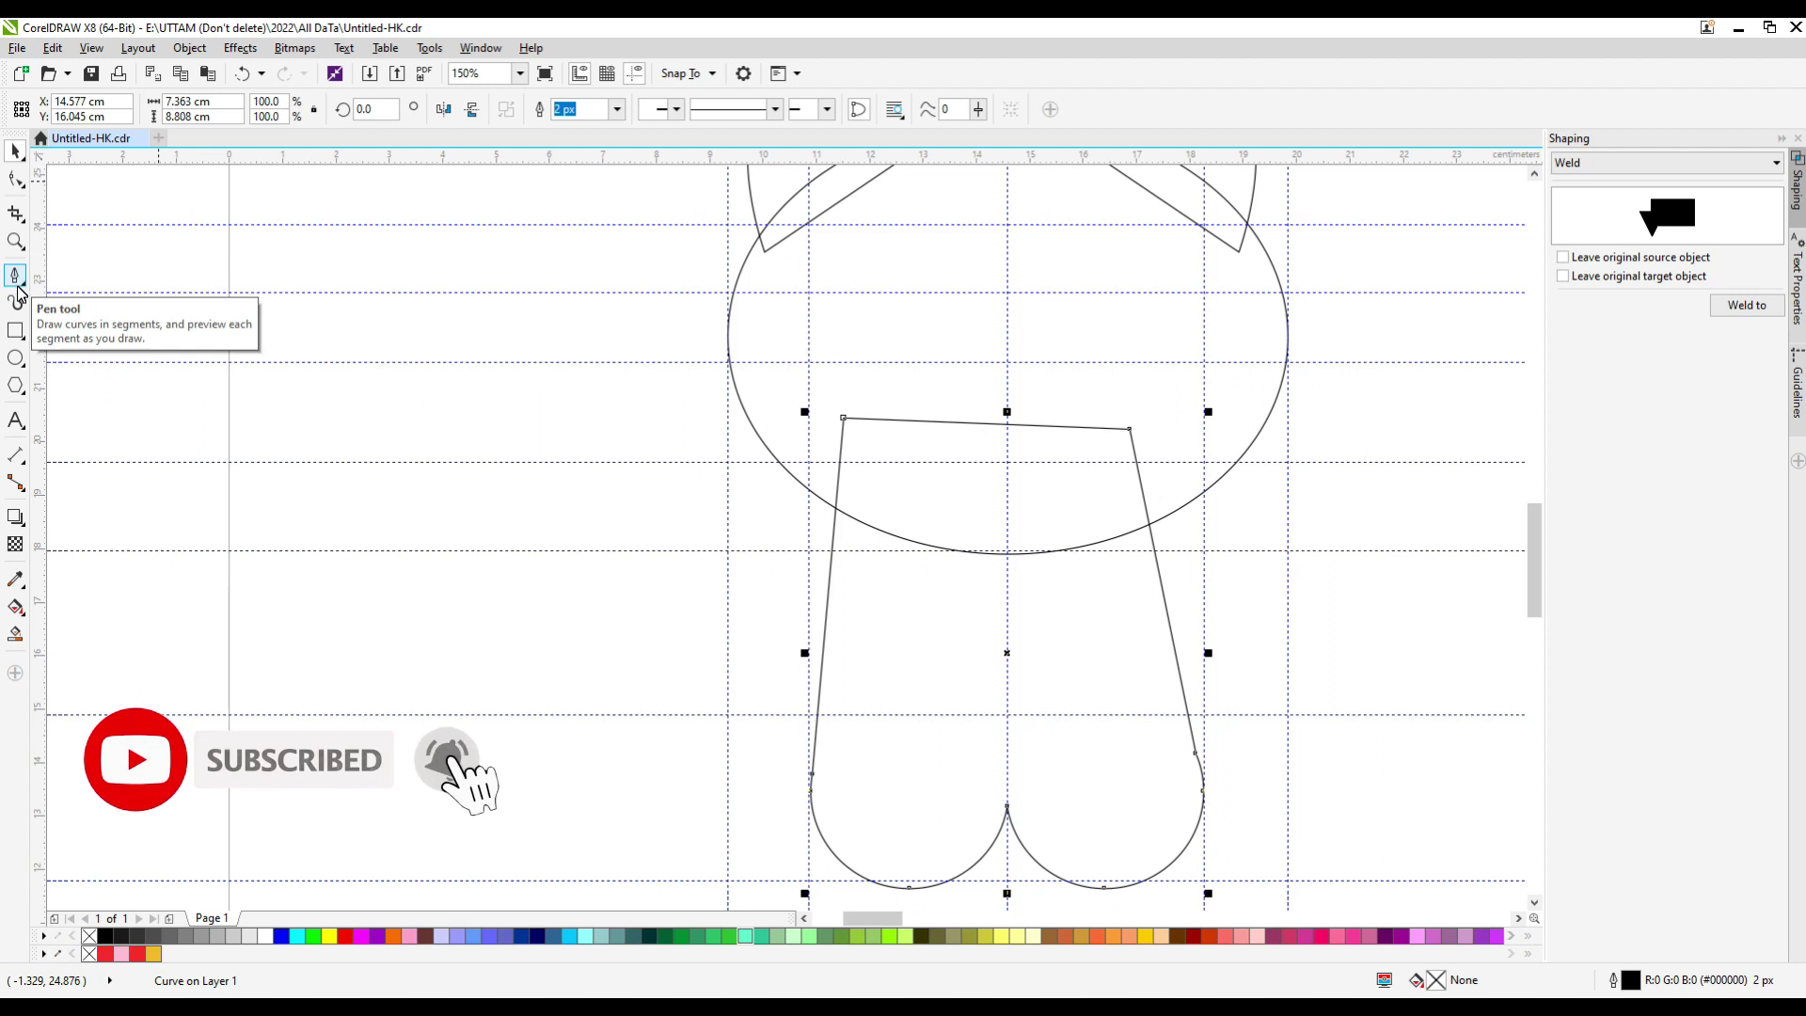
{"action": "left_click", "coordinate": [16, 358]}
{"action": "left_click_drag", "start_coordinate": [694, 574], "coordinate": [838, 719]}
Draw a curved arm outline from the left paw circle to the body's upper part and weld it to the circle.
{"action": "left_click", "coordinate": [15, 275]}
{"action": "mouse_move", "coordinate": [710, 607]}
{"action": "left_mouse_down"}
{"action": "mouse_move", "coordinate": [846, 472]}
{"action": "mouse_move", "coordinate": [855, 495]}
{"action": "left_mouse_up"}
{"action": "left_click", "coordinate": [938, 482]}
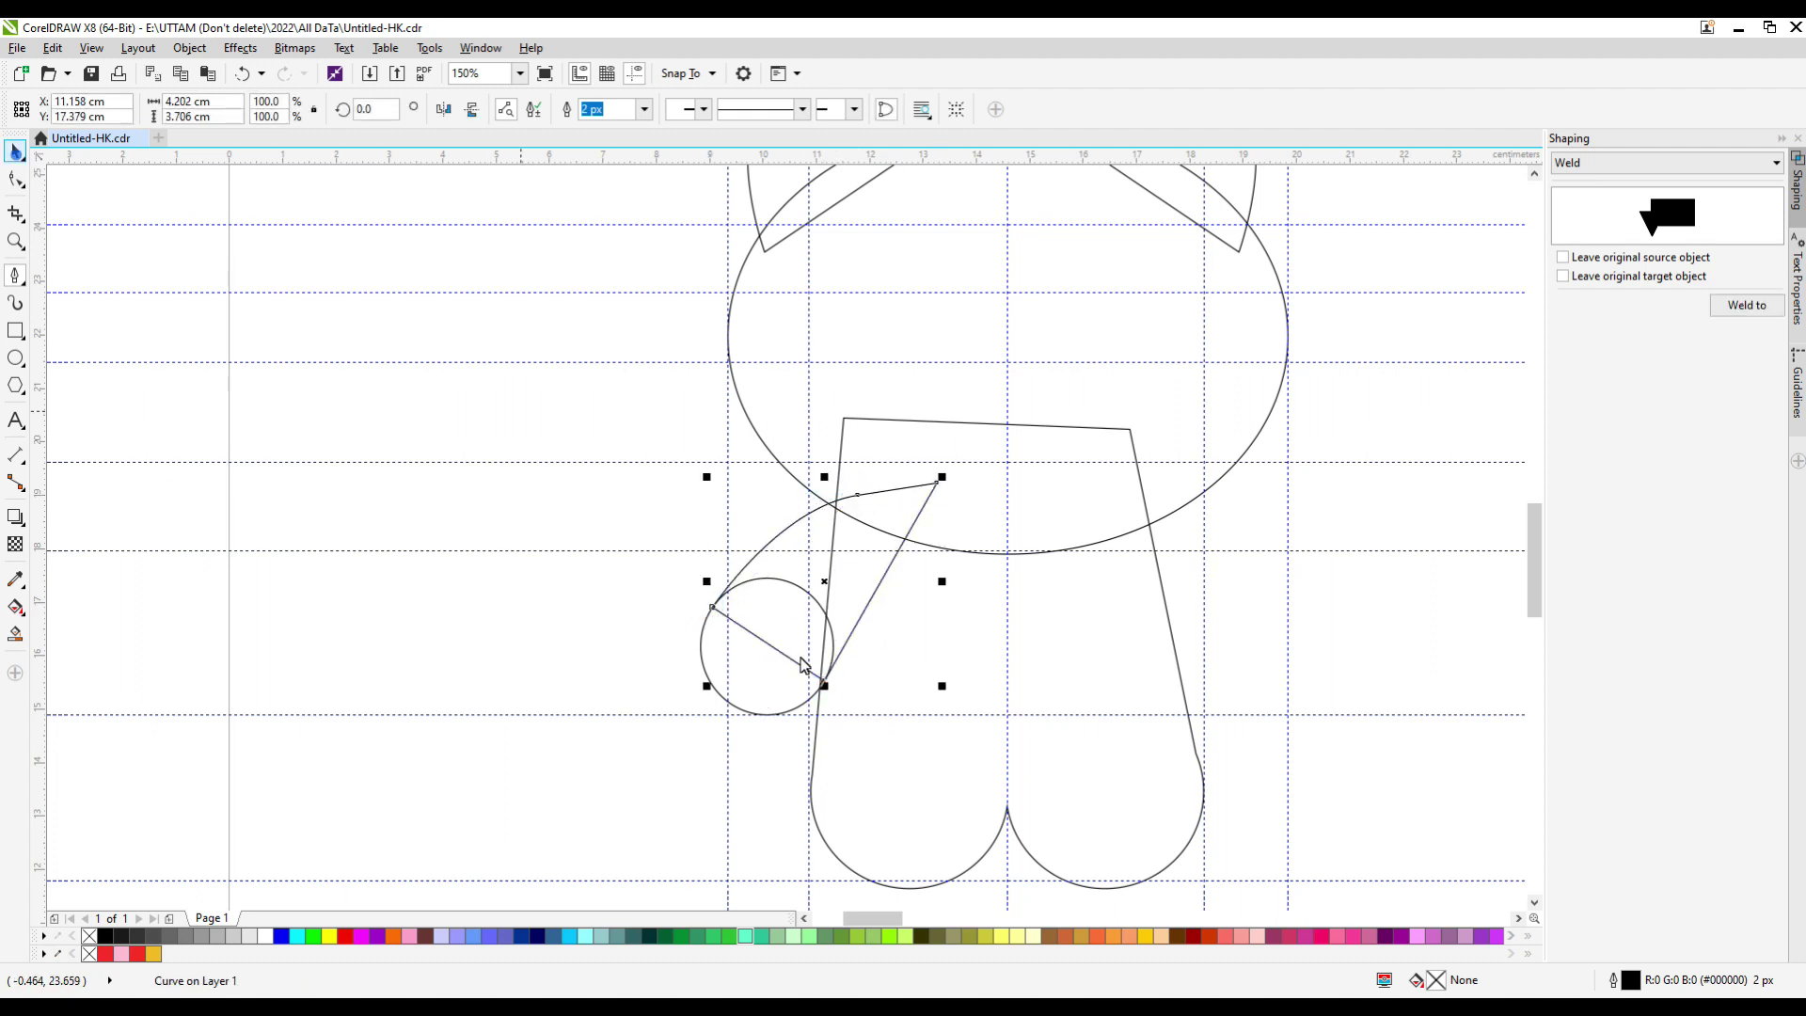
{"action": "left_click", "coordinate": [831, 650], "text": "shift"}
{"action": "left_click", "coordinate": [544, 110]}
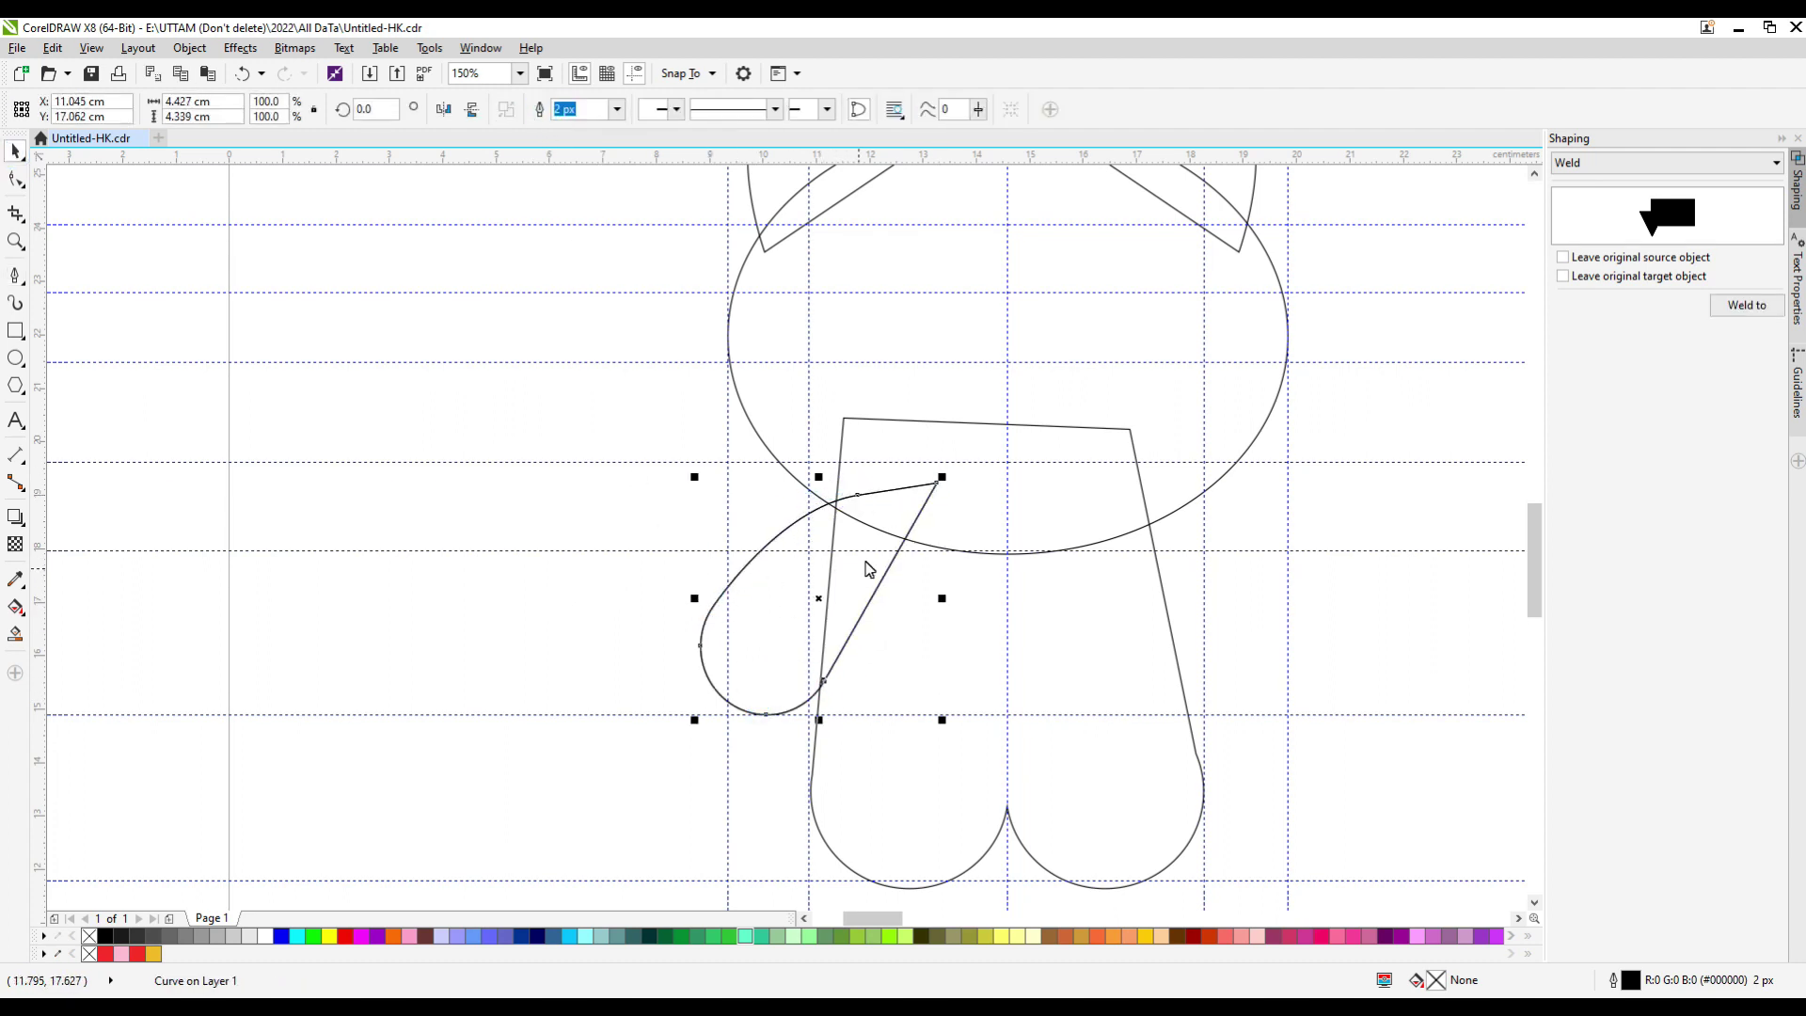
Duplicate the left arm, mirror it horizontally, and place the copy as a raised arm at the body's right side.
{"action": "key", "text": "ctrl+c"}
{"action": "key", "text": "ctrl+v"}
{"action": "left_click", "coordinate": [443, 109]}
{"action": "left_click_drag", "start_coordinate": [756, 581], "coordinate": [1135, 536]}
{"action": "left_click", "coordinate": [1136, 536]}
{"action": "left_click_drag", "start_coordinate": [1314, 637], "coordinate": [1185, 508]}
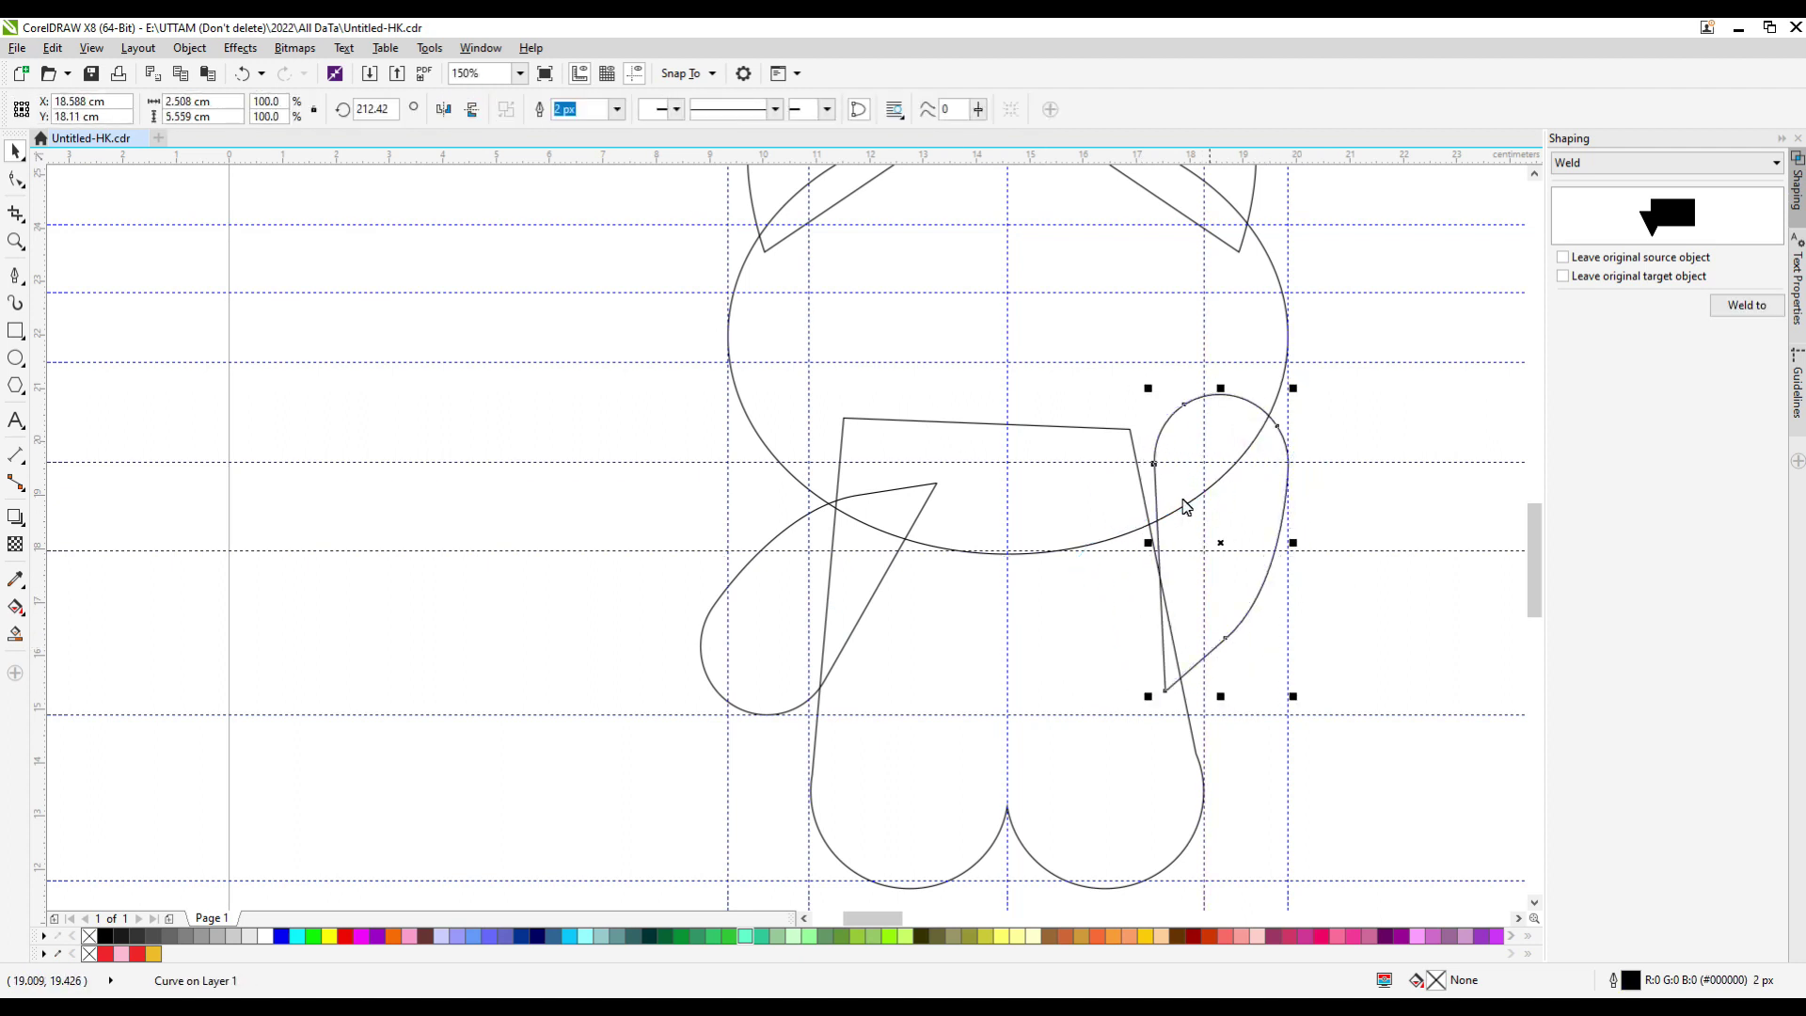
Weld the head ellipse and both ears into one head outline.
{"action": "scroll", "coordinate": [1185, 508], "scroll_direction": "down", "scroll_amount": 2}
{"action": "left_click", "coordinate": [1187, 331], "text": "shift"}
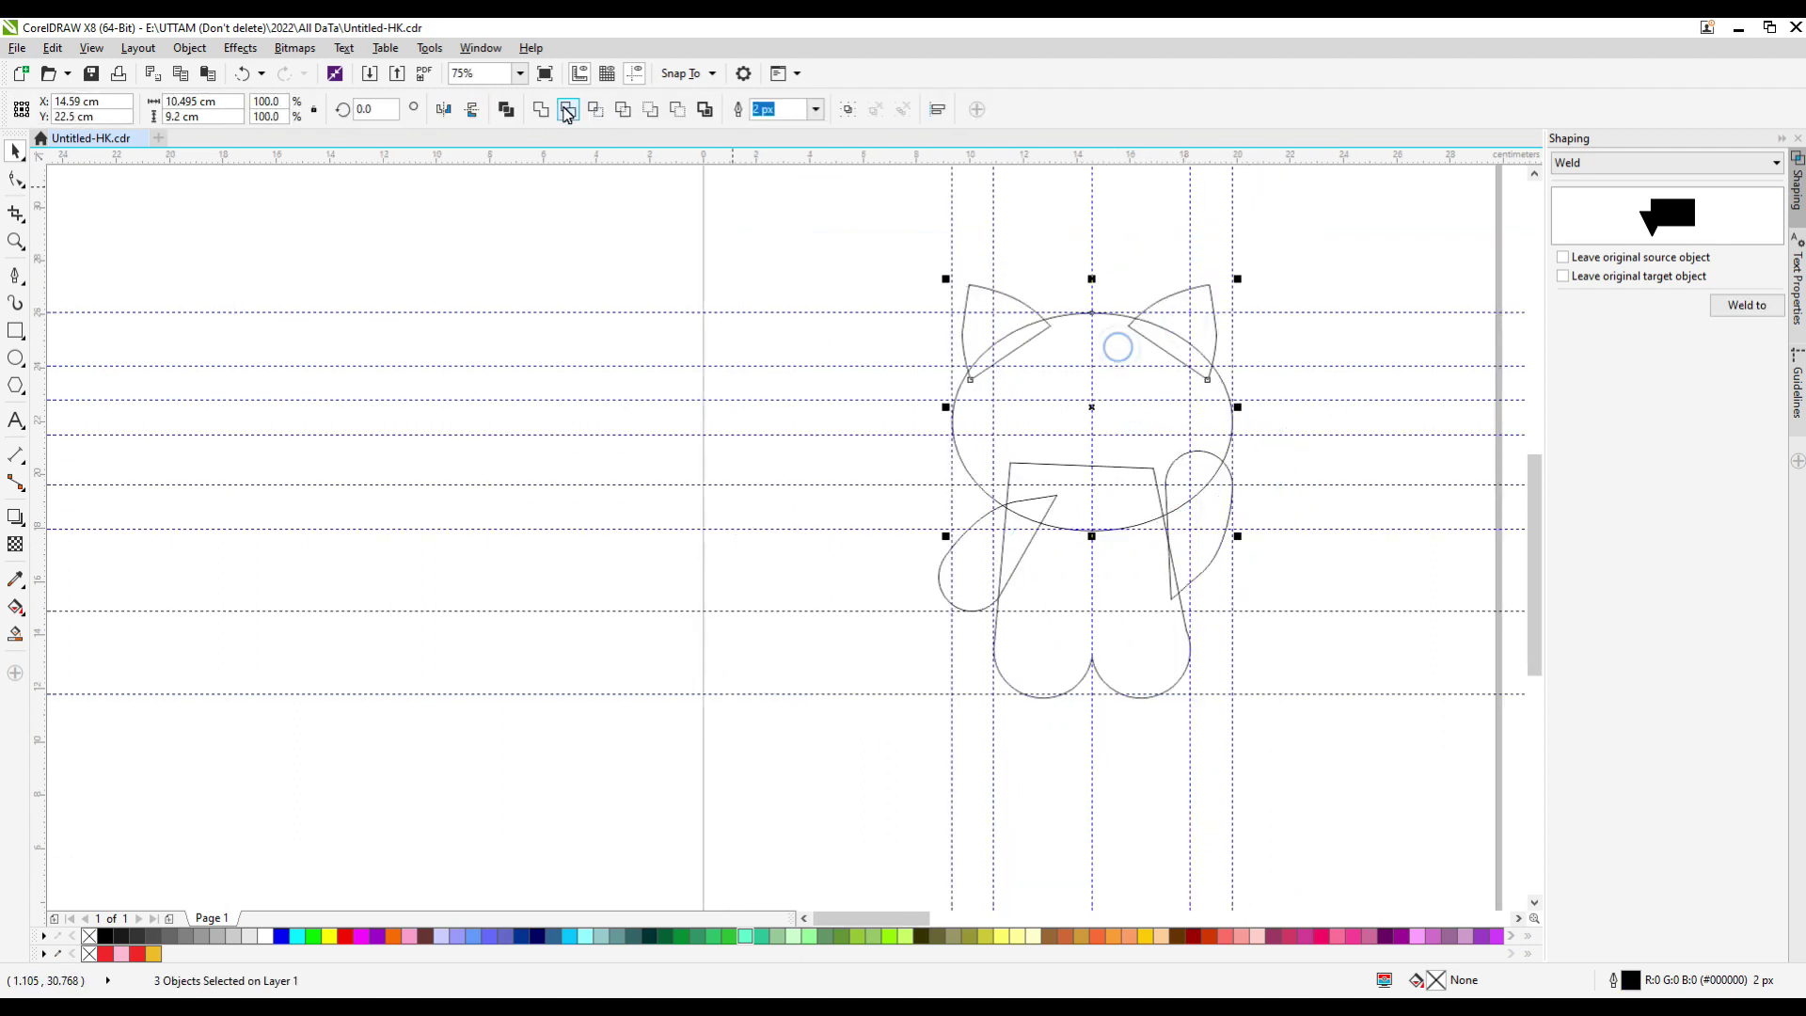
{"action": "left_click", "coordinate": [561, 109]}
Reshape the body with smoother sides down to the feet and move its two top corners inward.
{"action": "key", "text": "F10"}
{"action": "scroll", "coordinate": [815, 284], "scroll_direction": "up", "scroll_amount": 2}
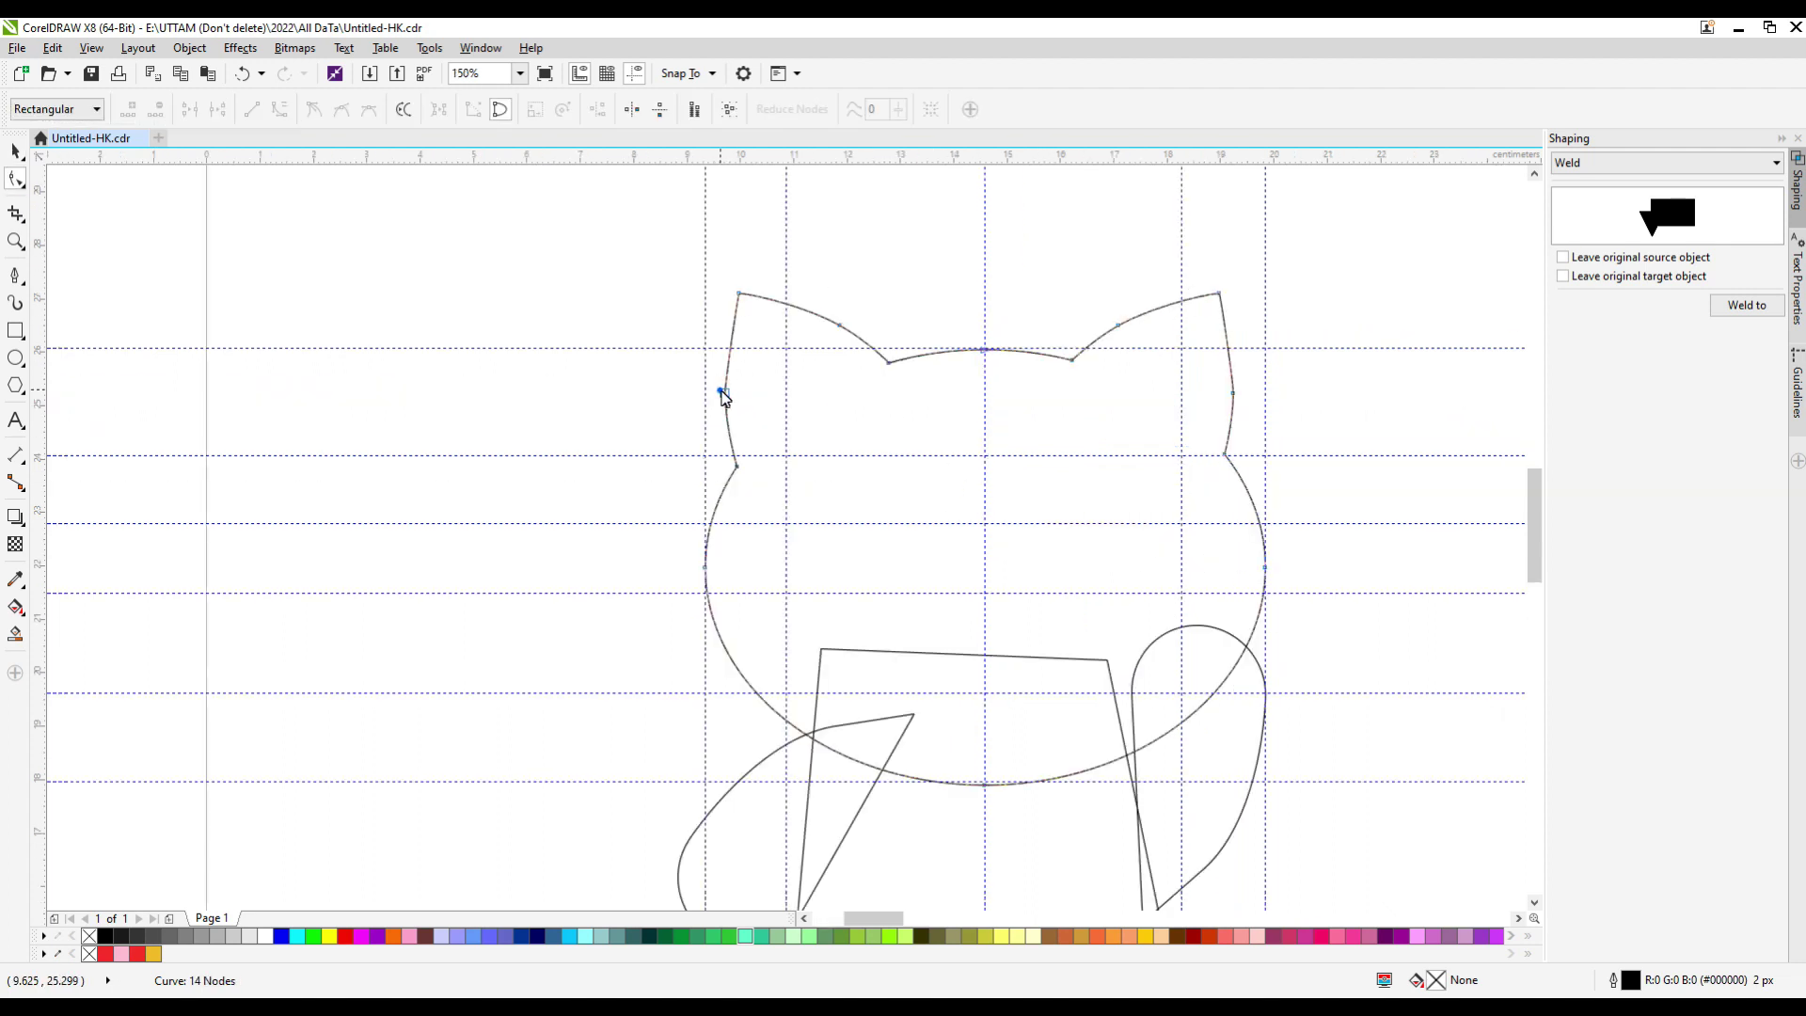
{"action": "scroll", "coordinate": [1048, 432], "scroll_direction": "down", "scroll_amount": 2}
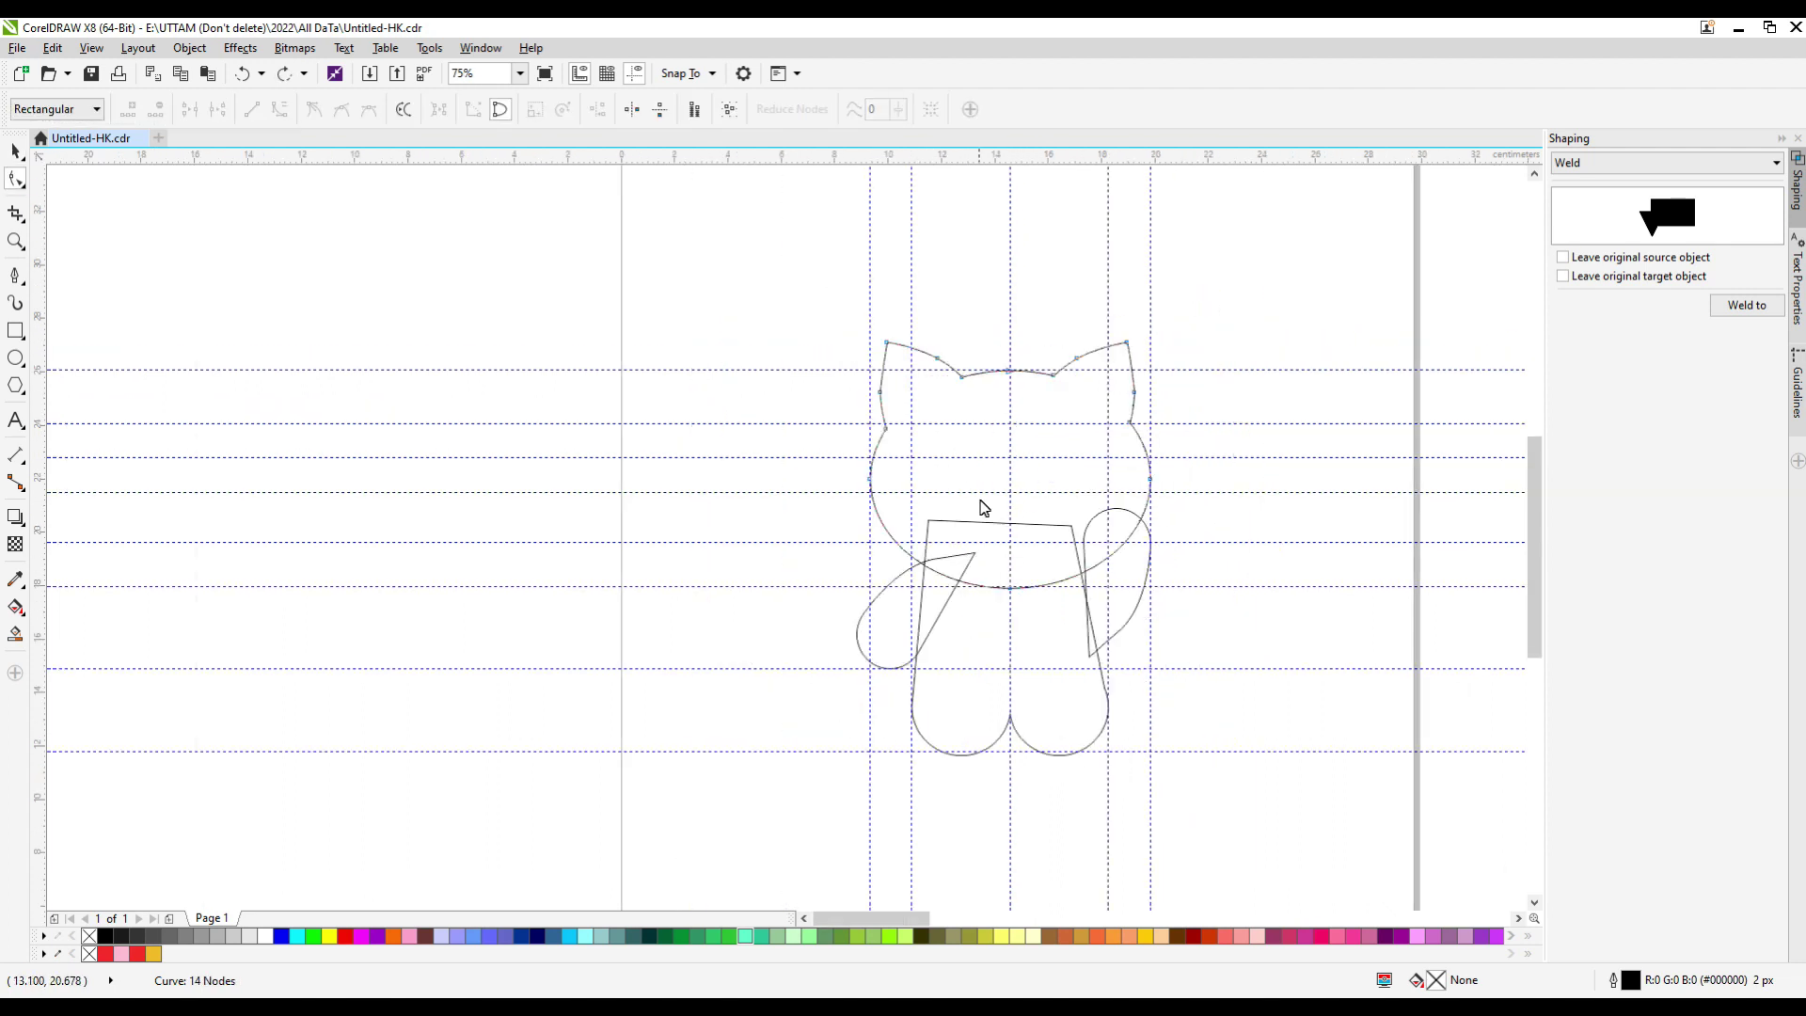
{"action": "scroll", "coordinate": [981, 508], "scroll_direction": "up", "scroll_amount": 2}
{"action": "left_click", "coordinate": [924, 527]}
{"action": "left_click_drag", "start_coordinate": [880, 621], "coordinate": [871, 550]}
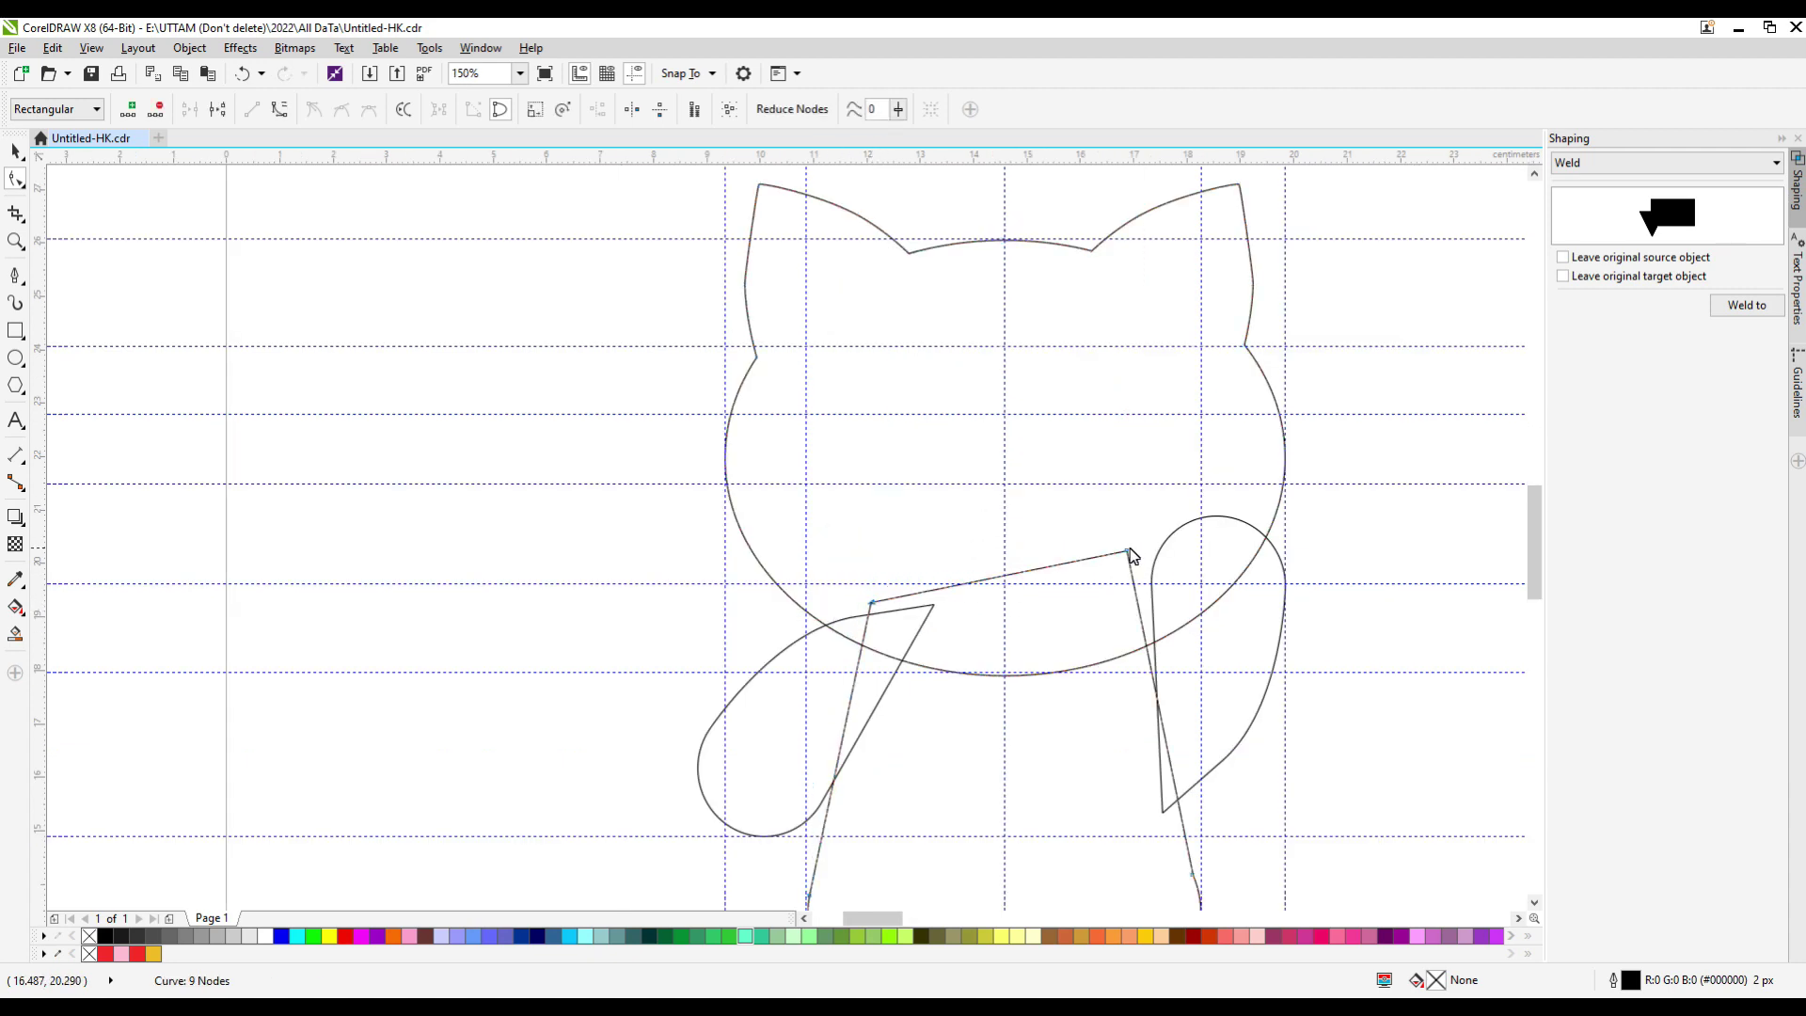
{"action": "scroll", "coordinate": [1129, 552], "scroll_direction": "down", "scroll_amount": 2}
{"action": "scroll", "coordinate": [1161, 504], "scroll_direction": "up", "scroll_amount": 2}
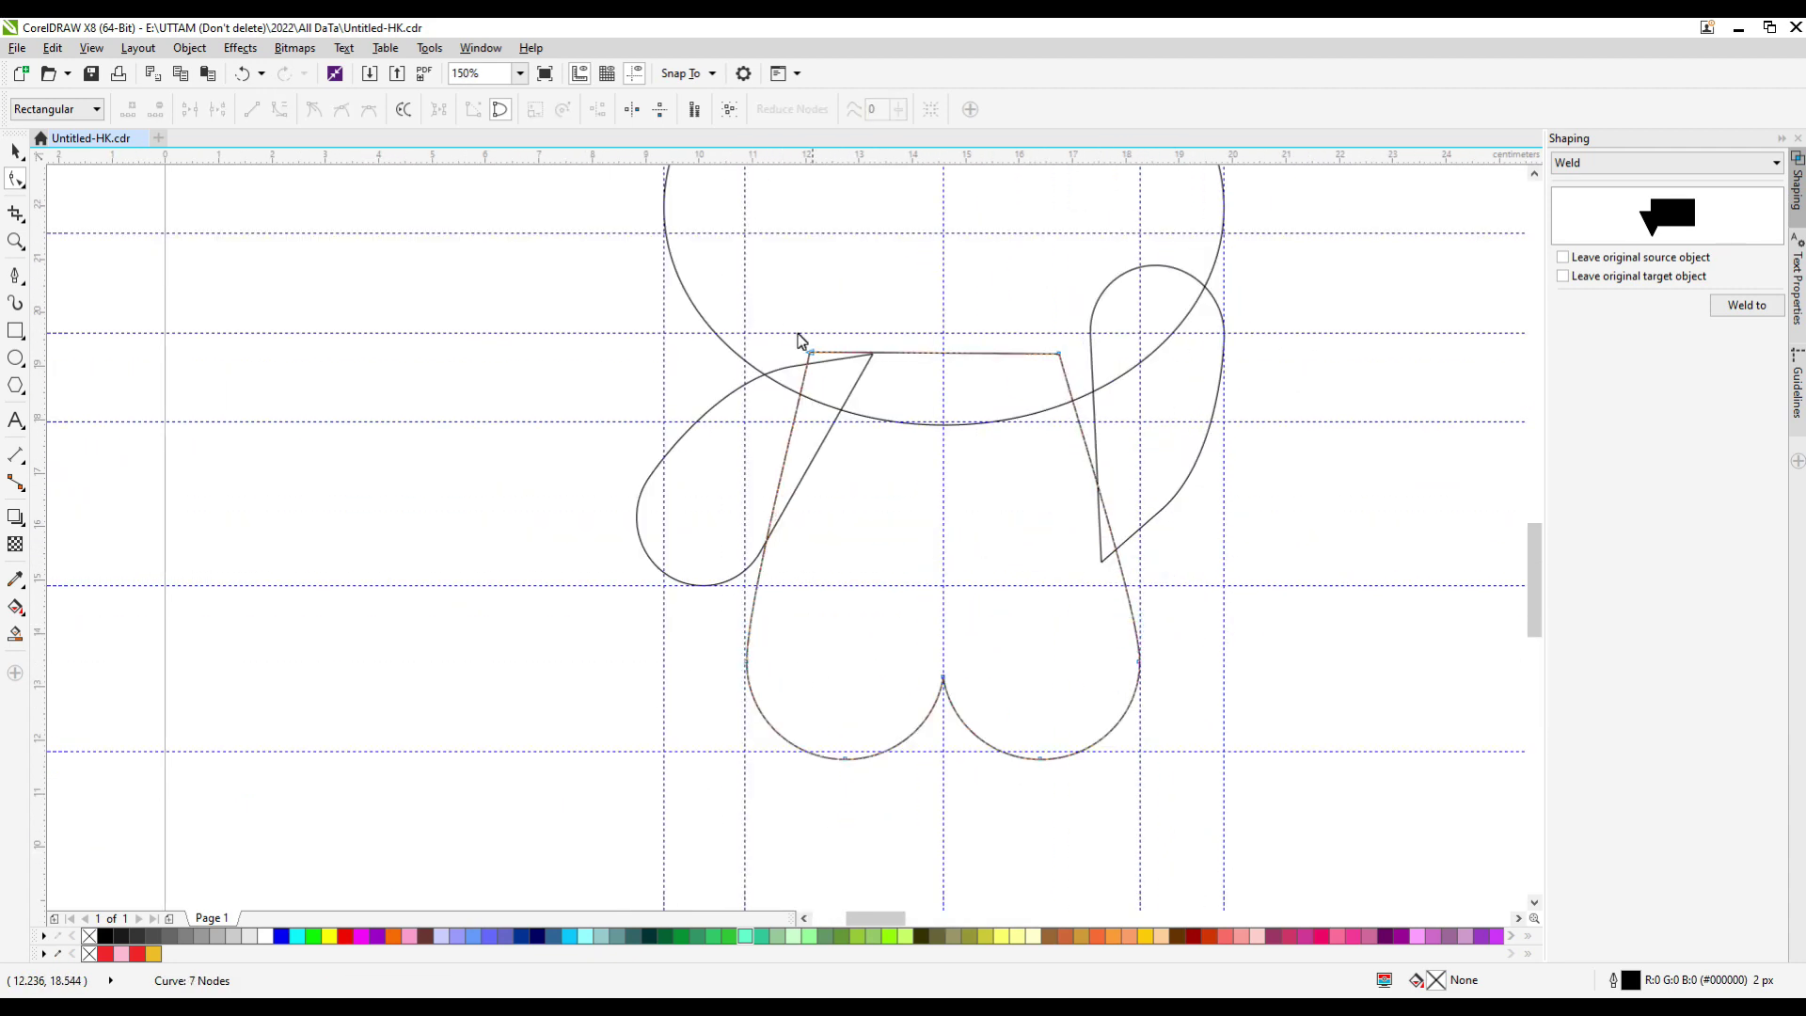
{"action": "left_click_drag", "start_coordinate": [810, 354], "coordinate": [833, 359]}
{"action": "left_click_drag", "start_coordinate": [1058, 358], "coordinate": [1052, 376]}
{"action": "left_click", "coordinate": [940, 682]}
{"action": "left_click_drag", "start_coordinate": [942, 698], "coordinate": [944, 766]}
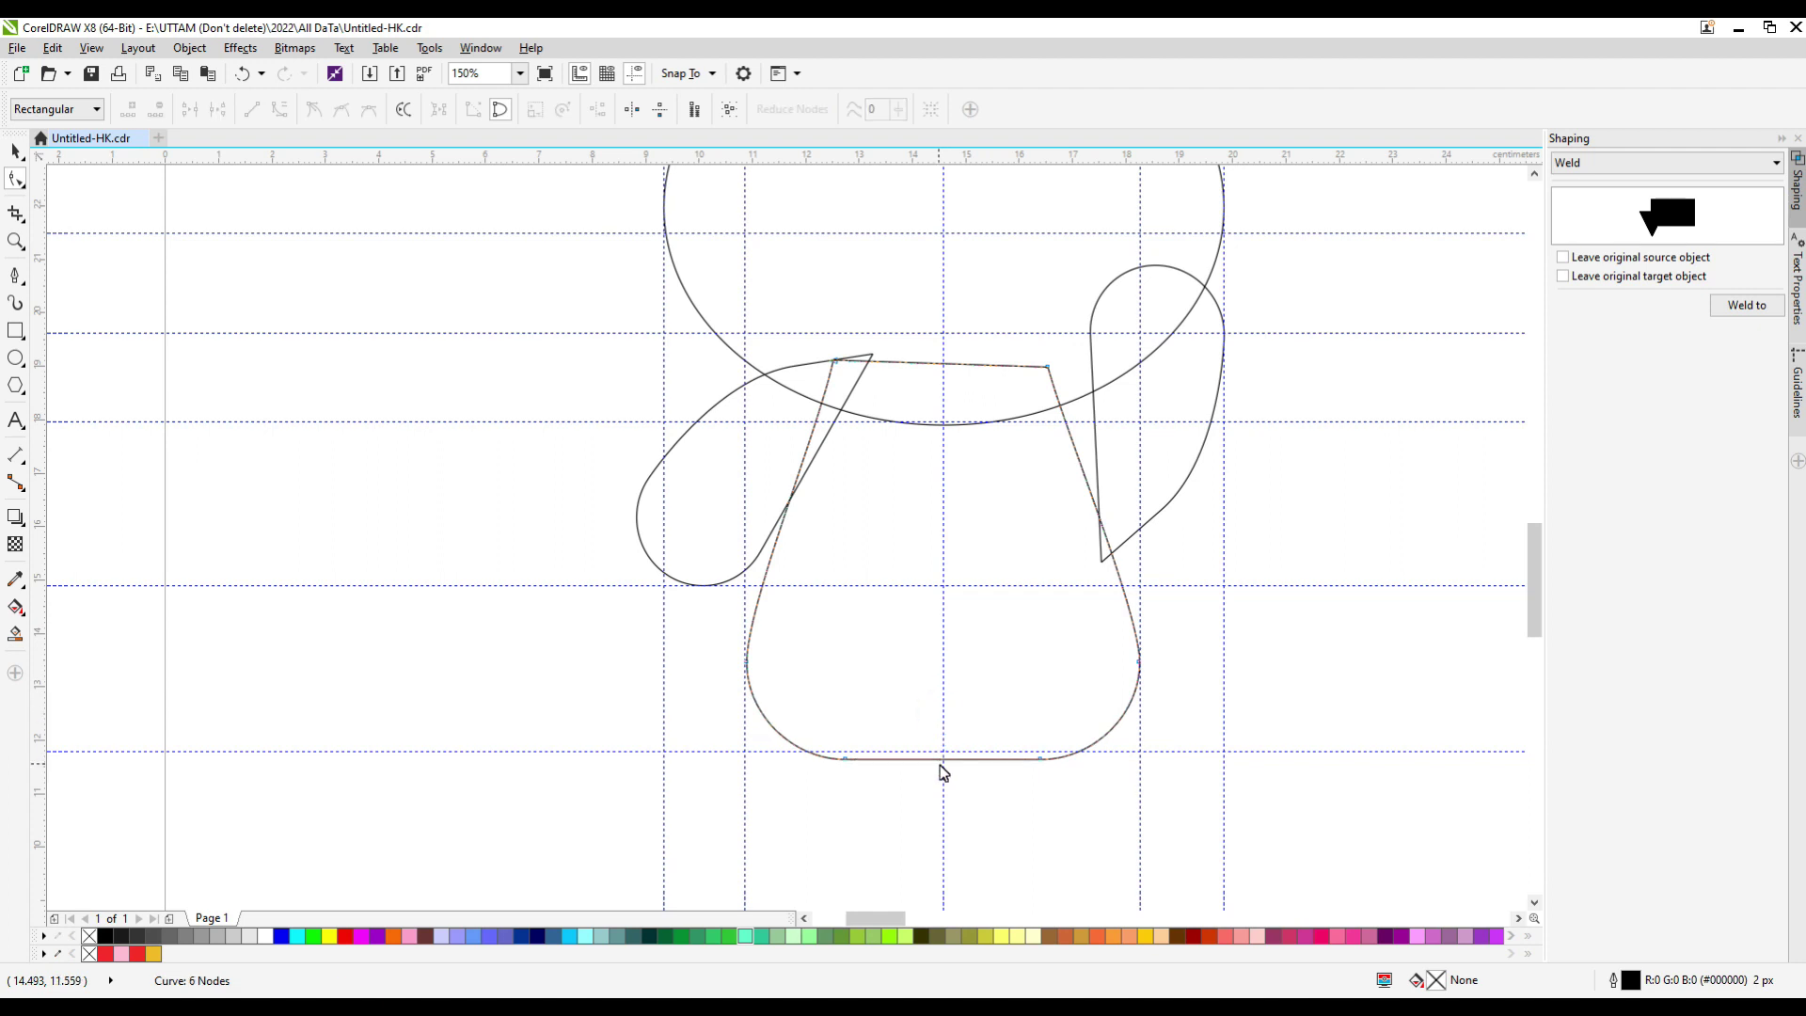
{"action": "key", "text": "ctrl+z"}
Try to make the notch between the feet shallower by lowering its tip and deleting nearby nodes.
{"action": "scroll", "coordinate": [943, 762], "scroll_direction": "up", "scroll_amount": 2}
{"action": "left_click", "coordinate": [874, 718]}
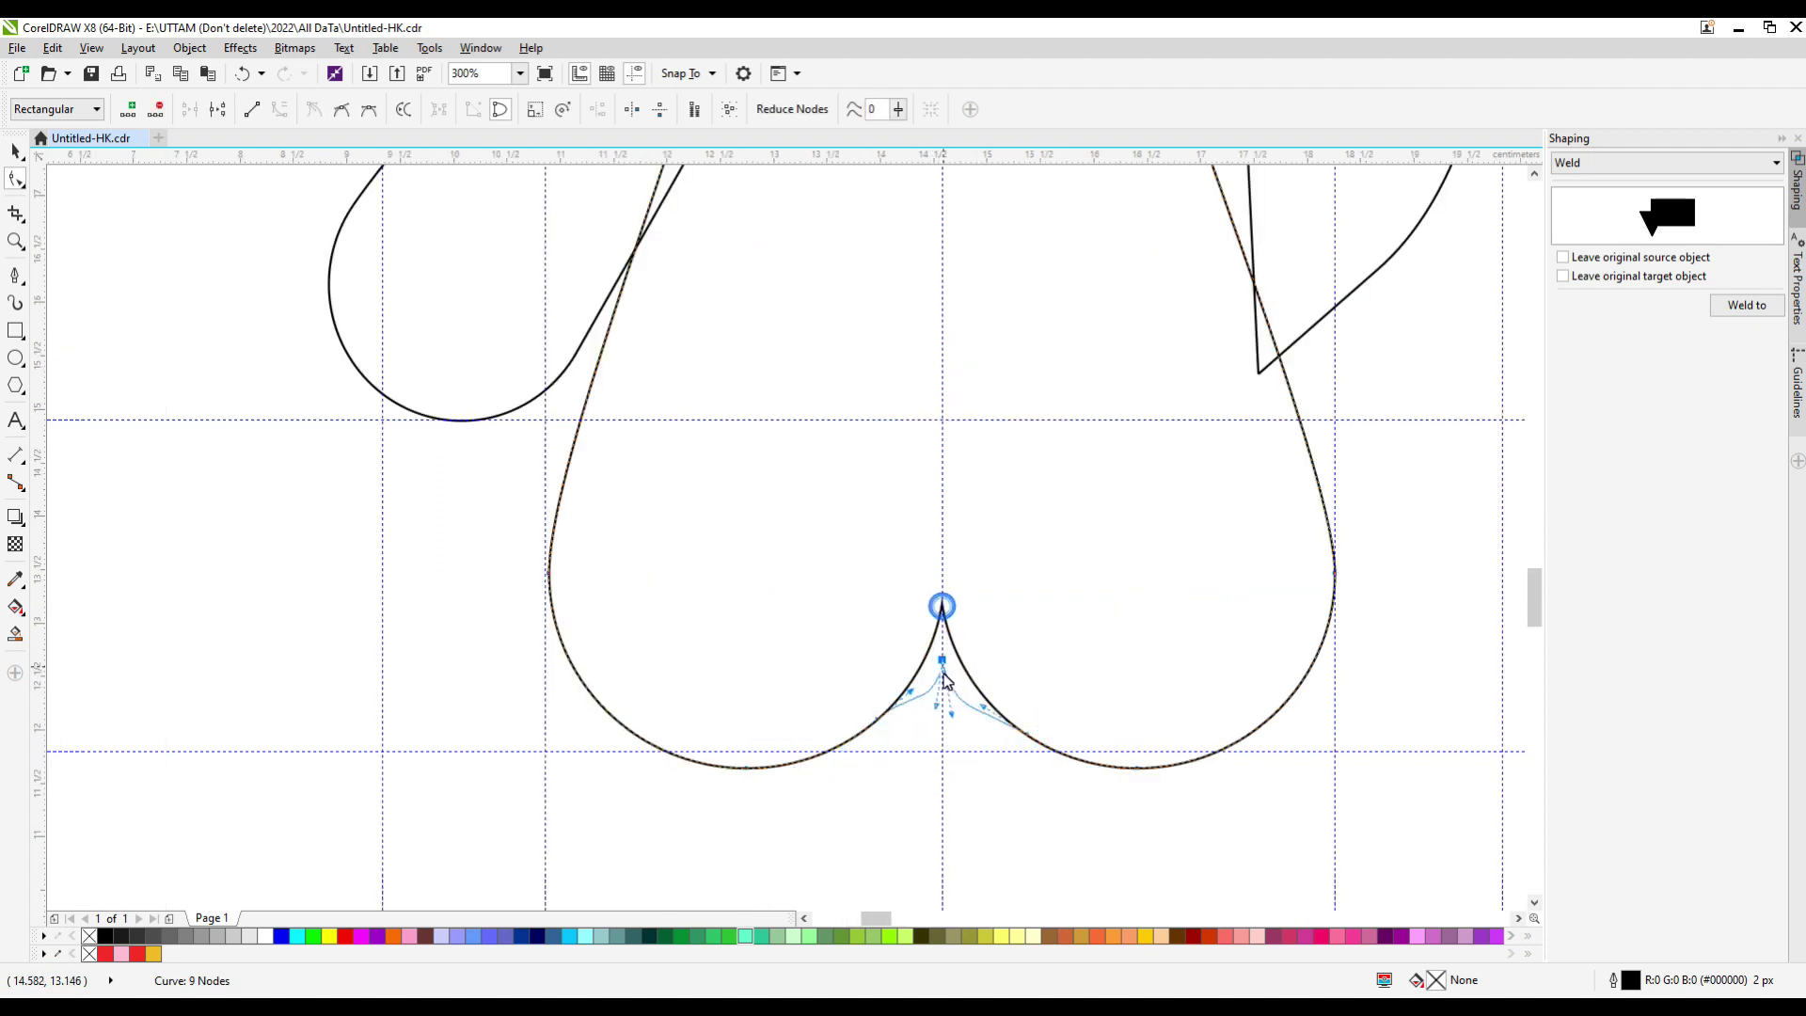
{"action": "key", "text": "Delete"}
{"action": "key", "text": "Delete"}
{"action": "left_click", "coordinate": [1027, 734]}
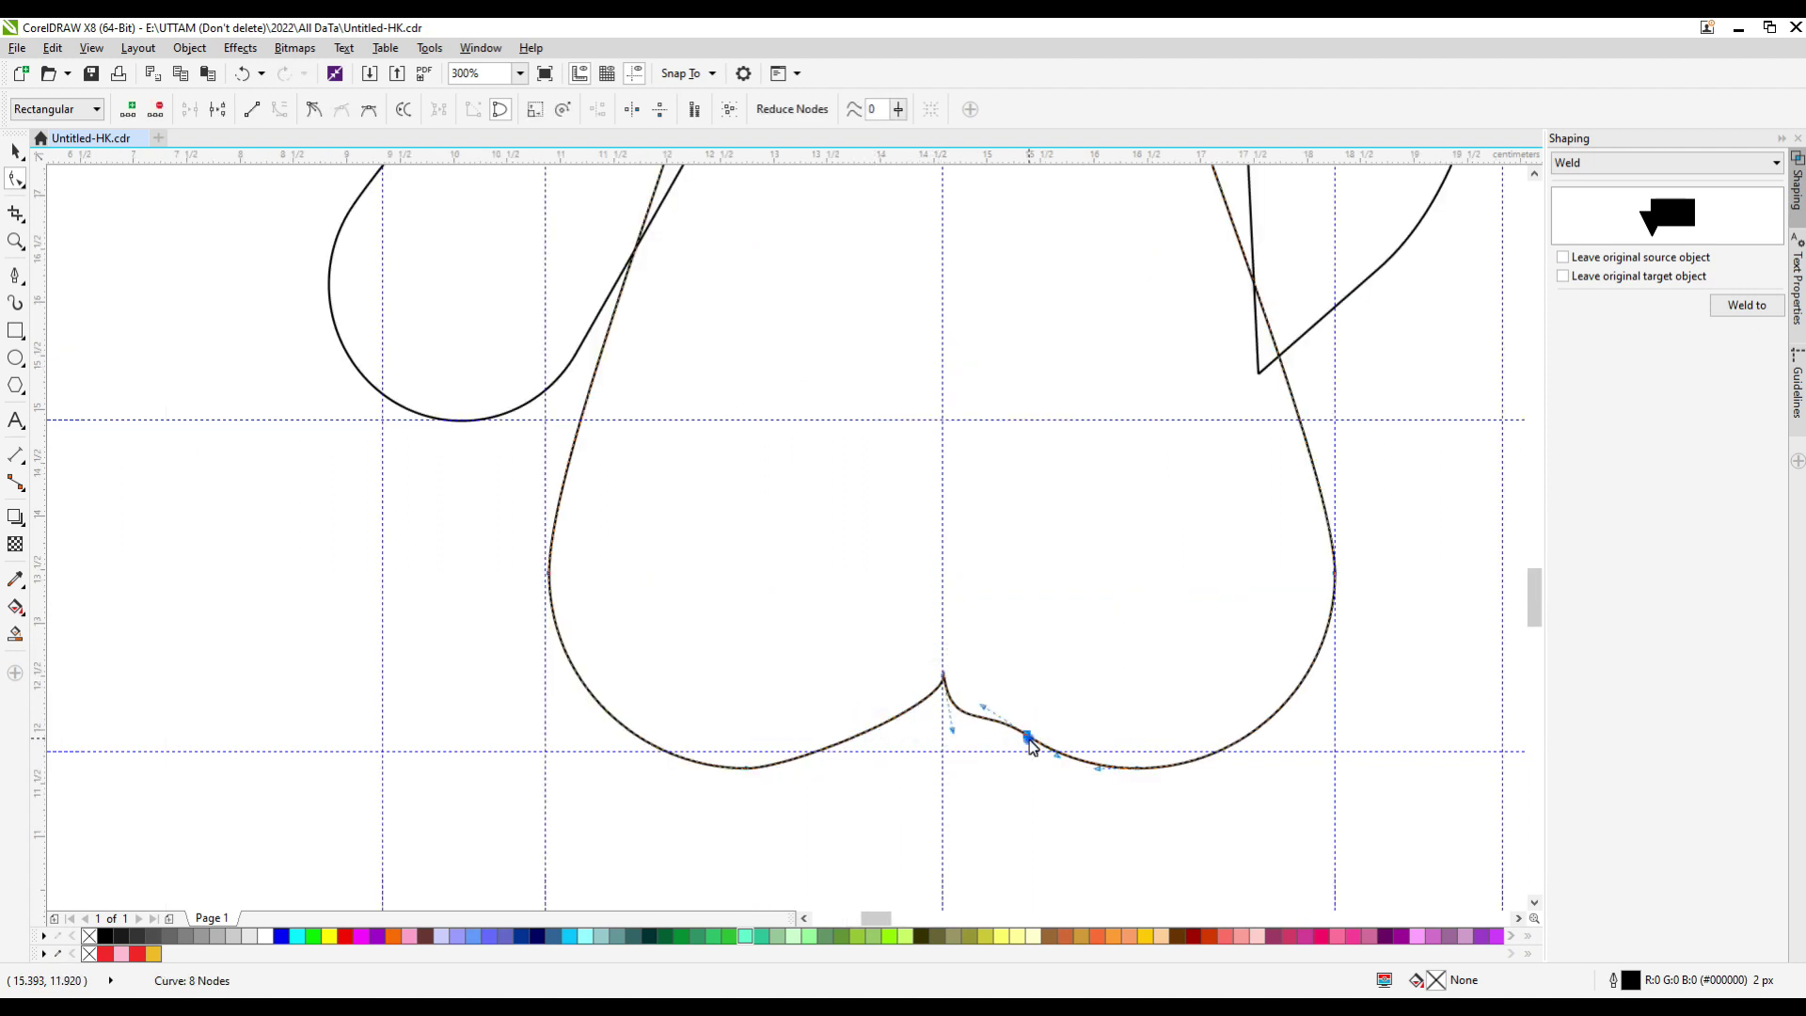
{"action": "key", "text": "Delete"}
{"action": "left_click", "coordinate": [743, 766]}
{"action": "key", "text": "Delete"}
Undo the last node edits around the notch between the feet.
{"action": "scroll", "coordinate": [989, 733], "scroll_direction": "down", "scroll_amount": 4}
{"action": "scroll", "coordinate": [988, 733], "scroll_direction": "up", "scroll_amount": 2}
{"action": "key", "text": "ctrl+z"}
{"action": "key", "text": "ctrl+z"}
{"action": "key", "text": "ctrl+z"}
{"action": "key", "text": "ctrl+z"}
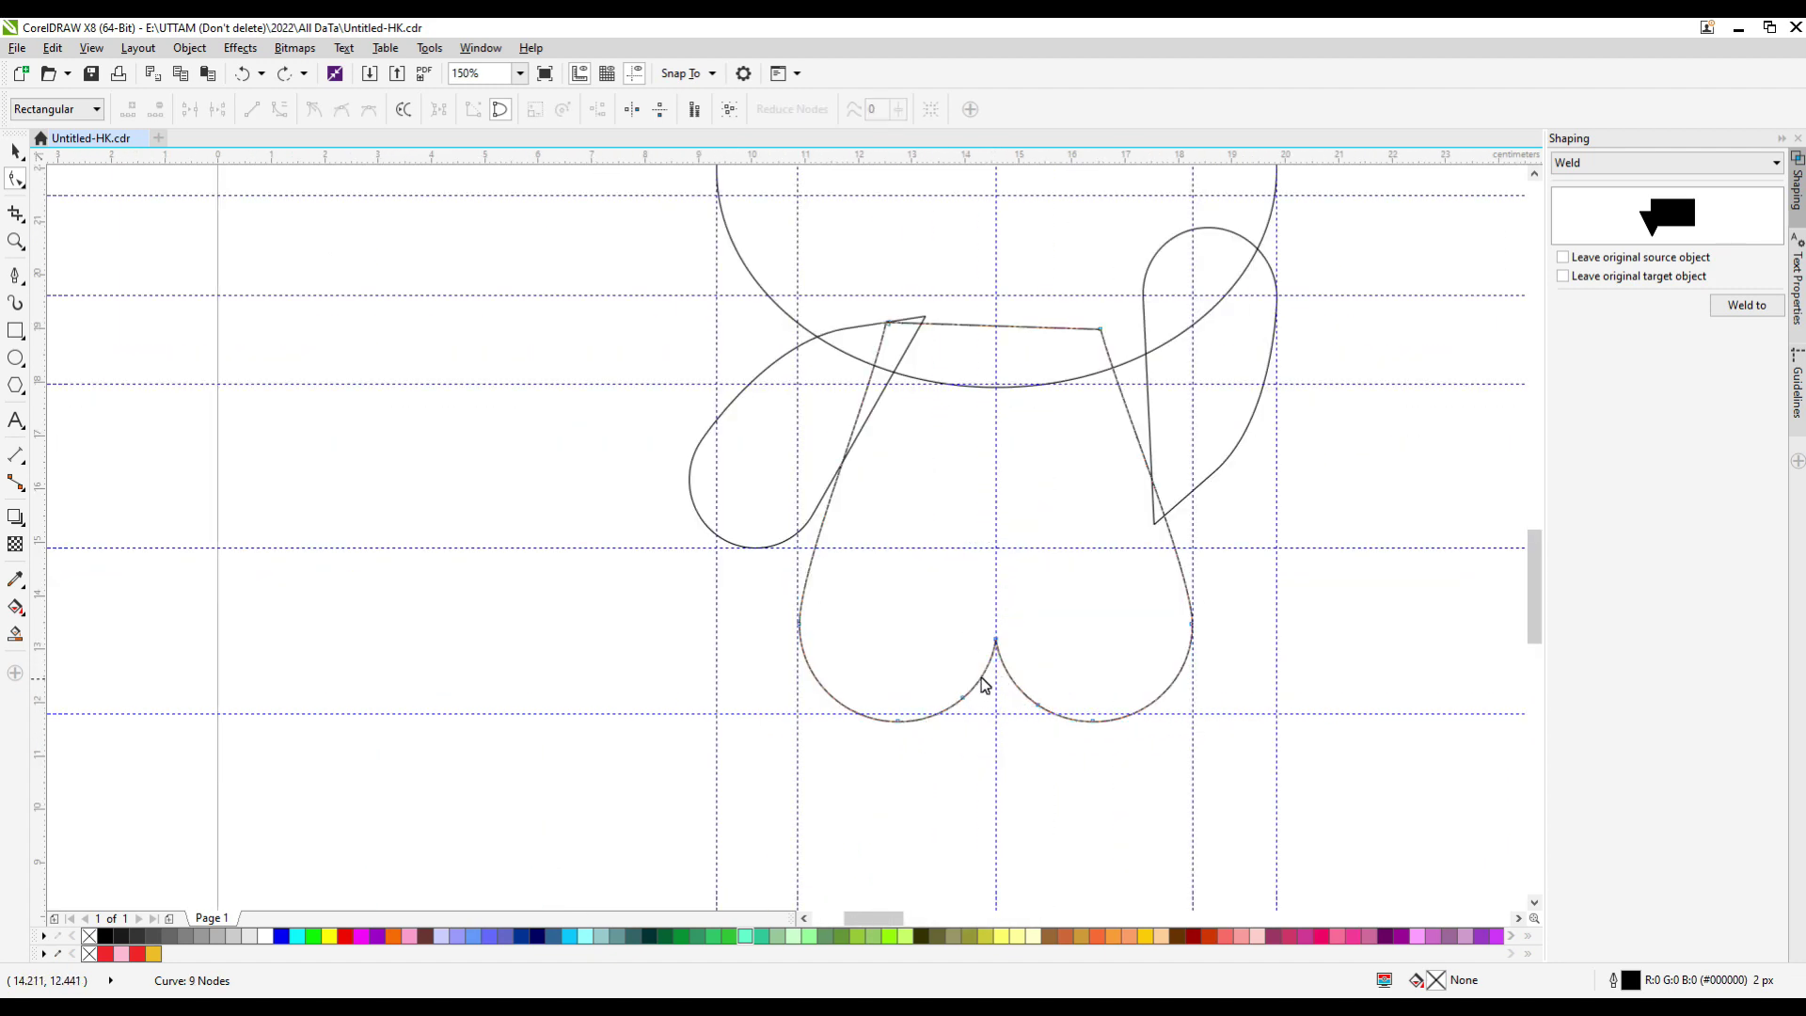
Lower the tip of the notch between the feet and delete the extra nodes on both sides of it.
{"action": "key", "text": "Delete"}
{"action": "left_click", "coordinate": [967, 712]}
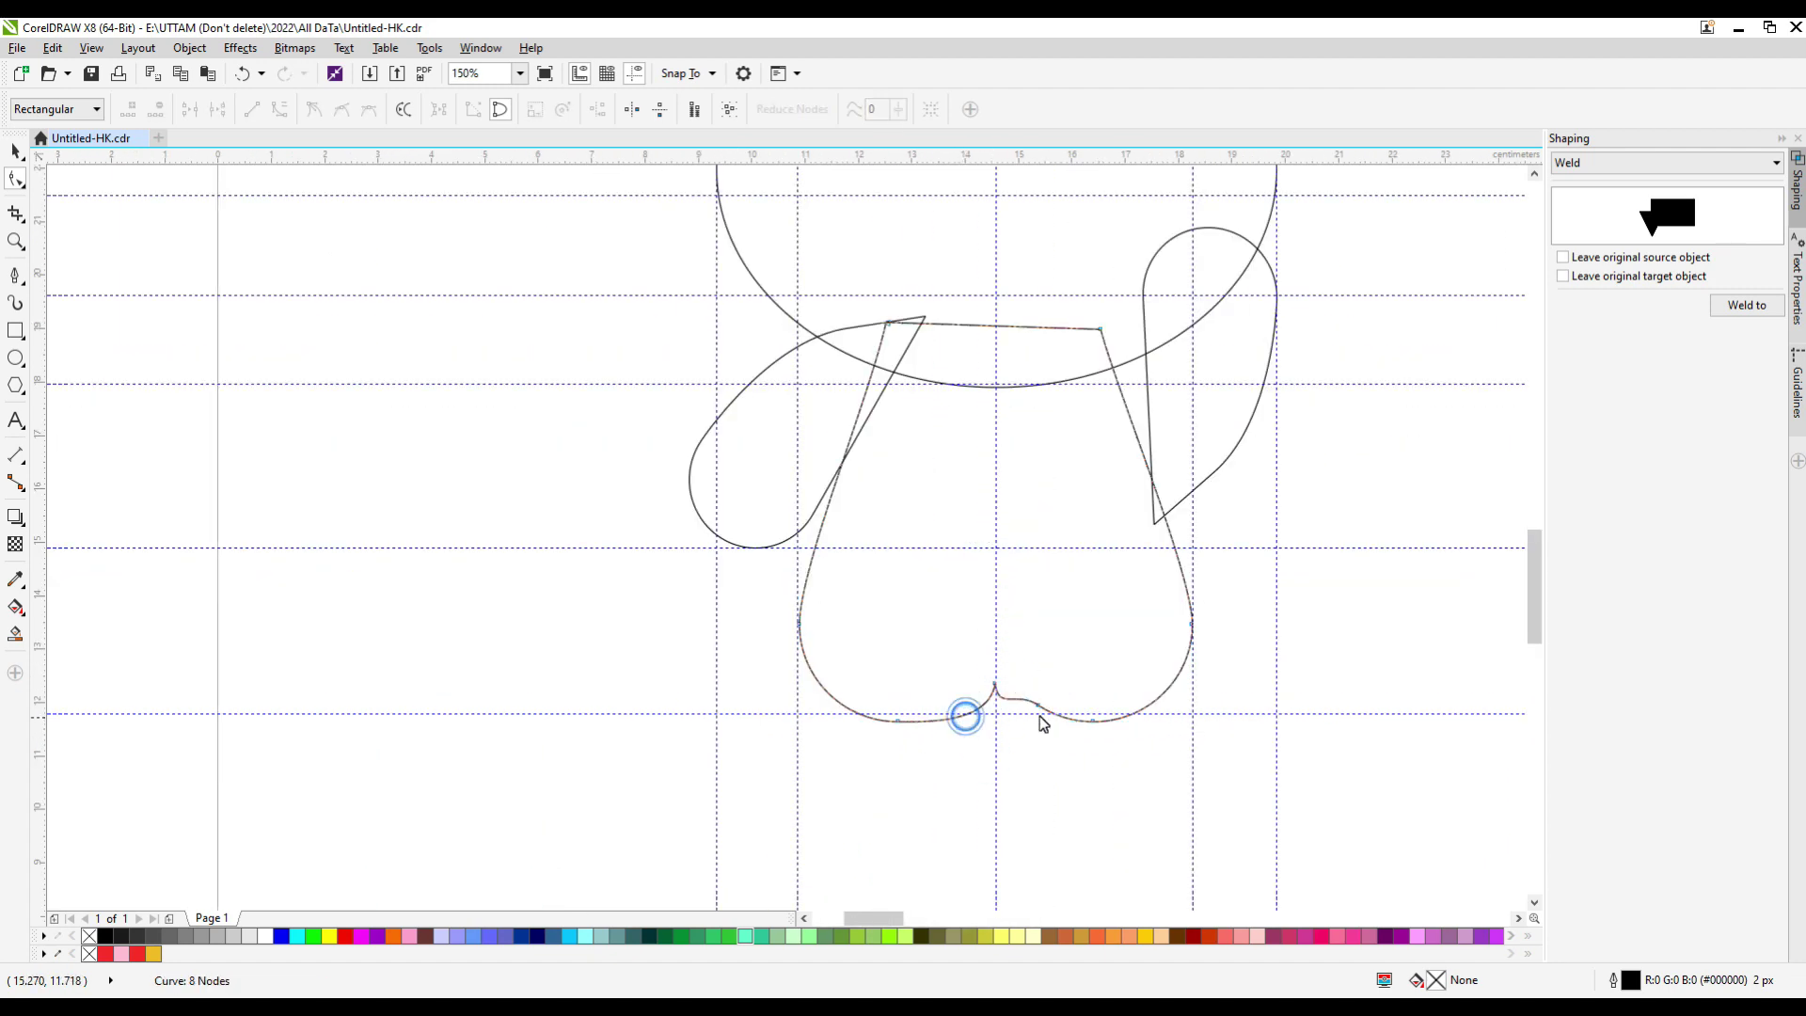
{"action": "left_click", "coordinate": [1036, 718]}
{"action": "key", "text": "Delete"}
{"action": "scroll", "coordinate": [1022, 730], "scroll_direction": "down", "scroll_amount": 2}
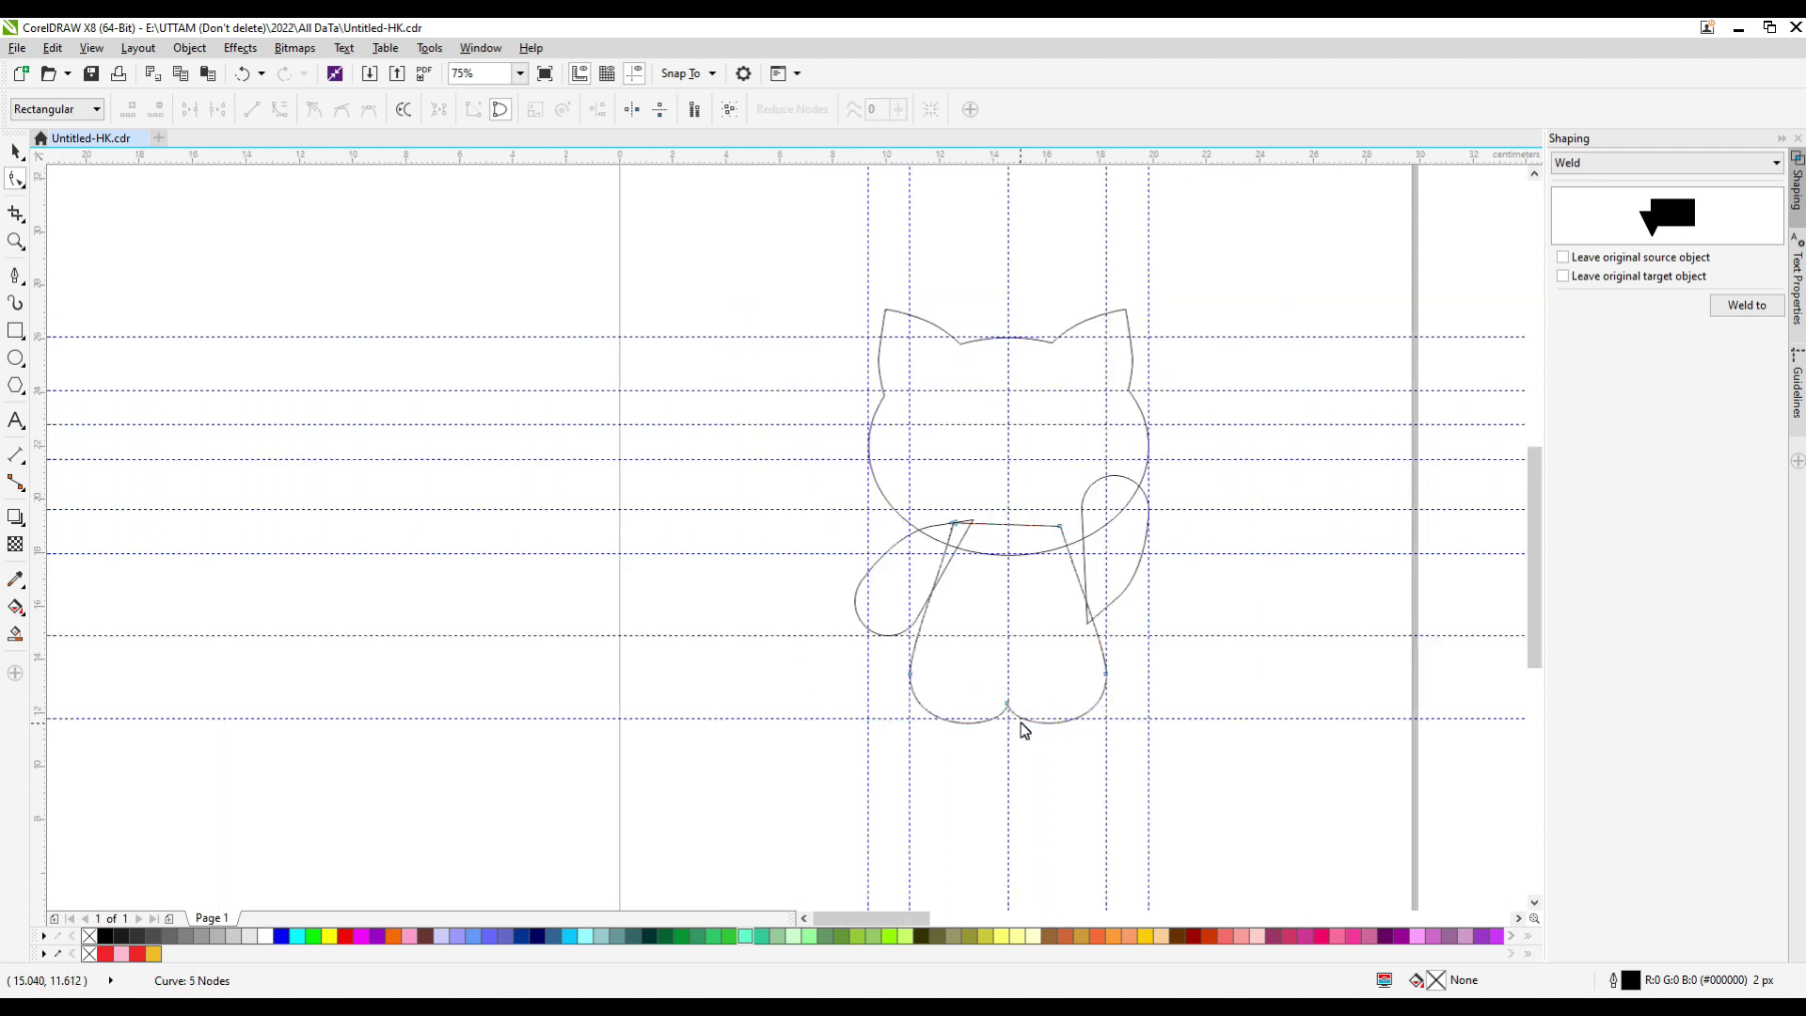
Draw a rounded, teardrop-like bow loop beside the right ear and curve its lower edge into a pointed corner.
{"action": "left_click", "coordinate": [15, 276]}
{"action": "scroll", "coordinate": [1187, 386], "scroll_direction": "up", "scroll_amount": 2}
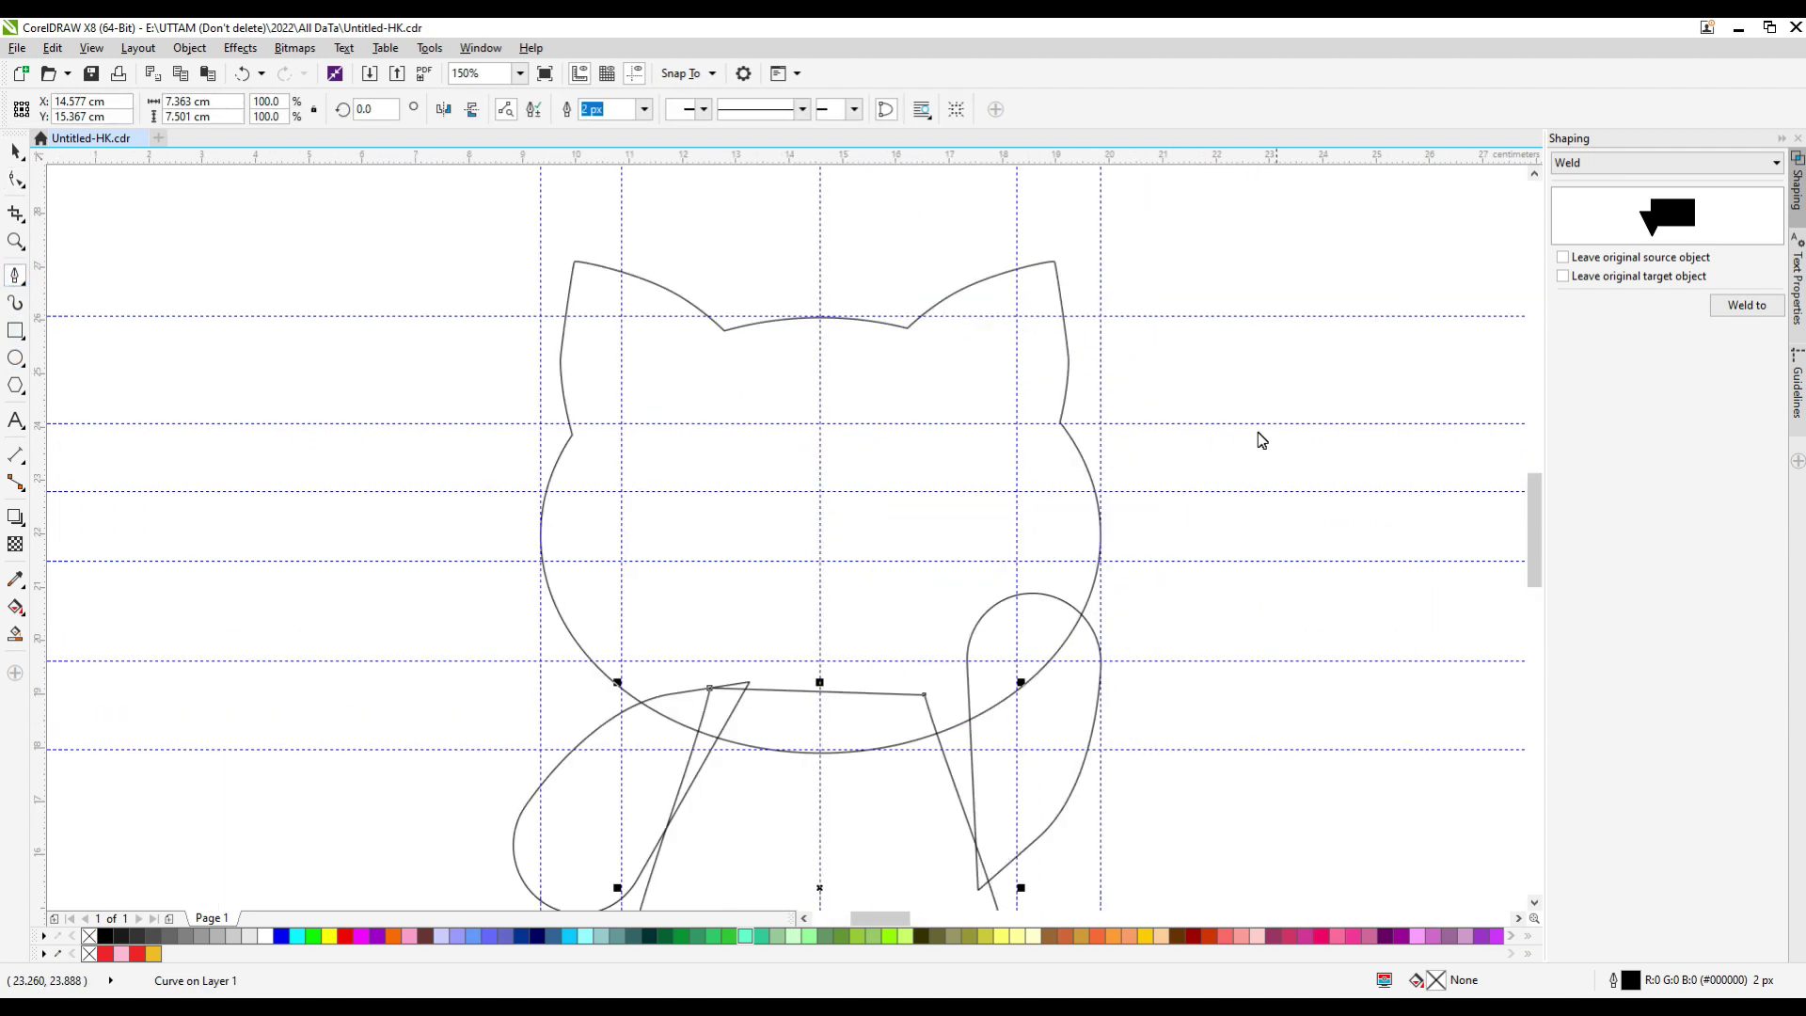
{"action": "mouse_move", "coordinate": [1194, 458]}
{"action": "left_mouse_down"}
{"action": "mouse_move", "coordinate": [1167, 347]}
{"action": "mouse_move", "coordinate": [1269, 323]}
{"action": "left_mouse_up"}
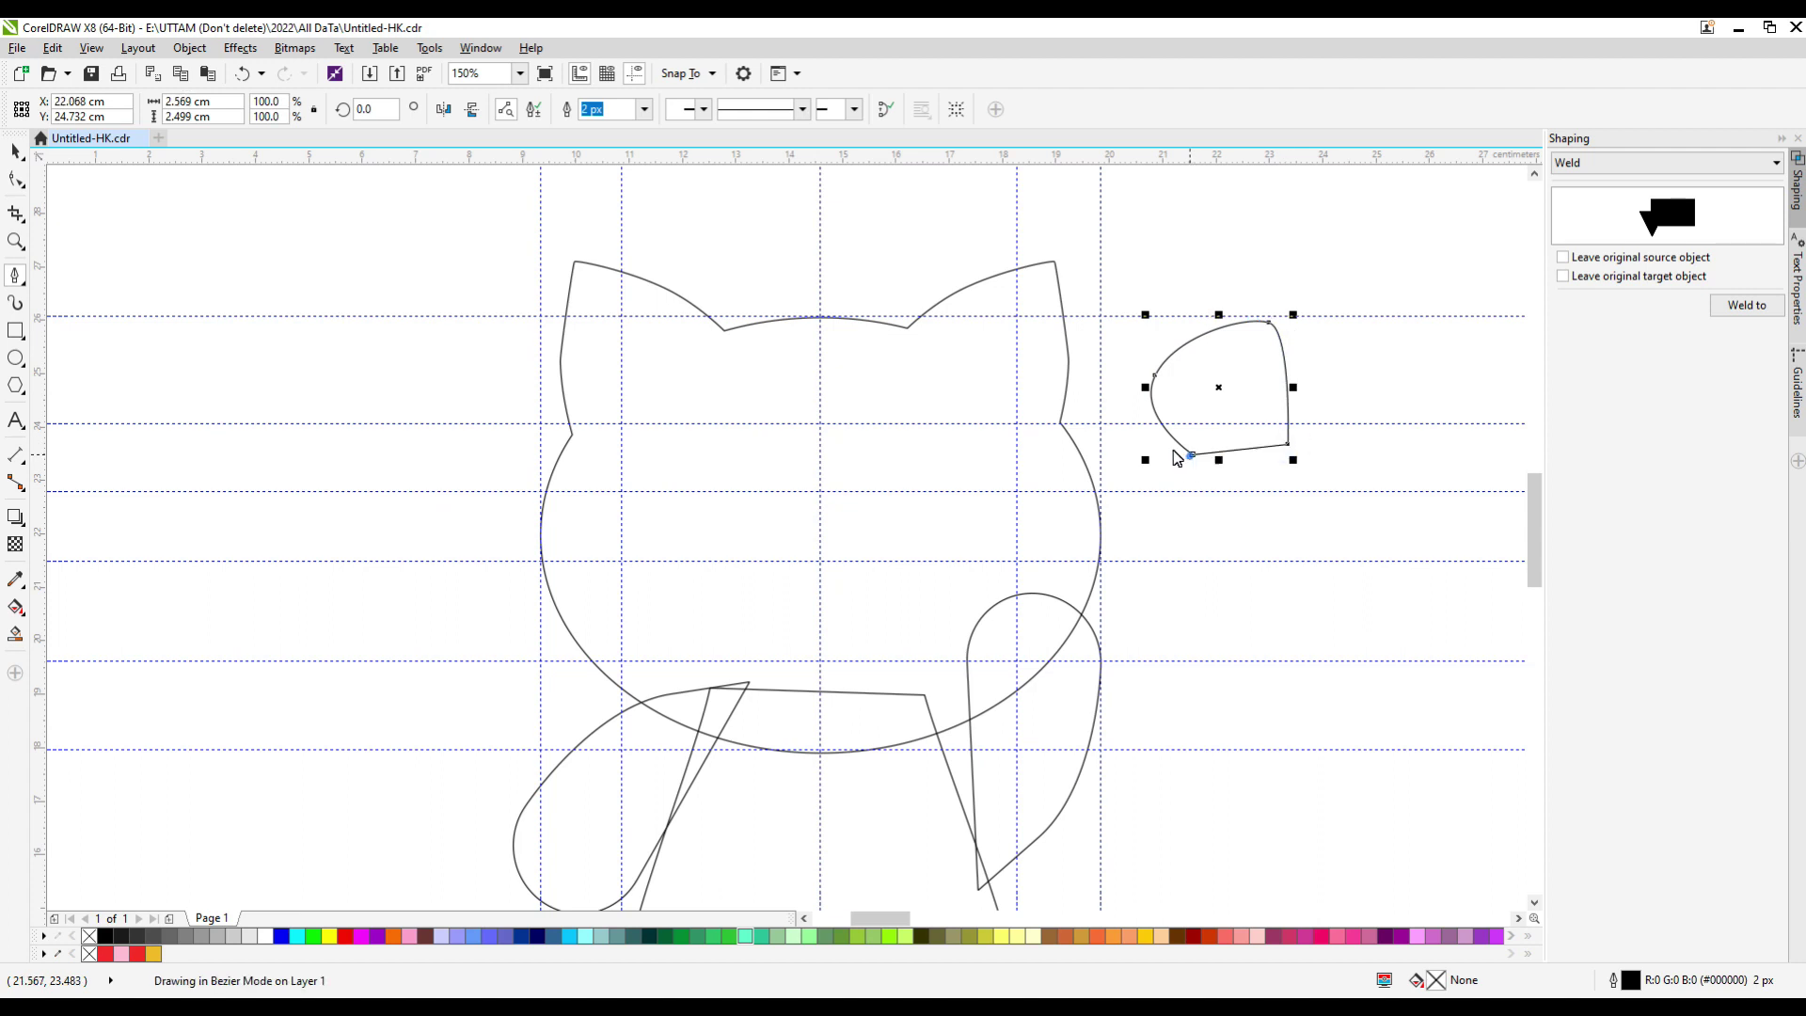
{"action": "key", "text": "F10"}
{"action": "left_click_drag", "start_coordinate": [1276, 448], "coordinate": [1281, 480]}
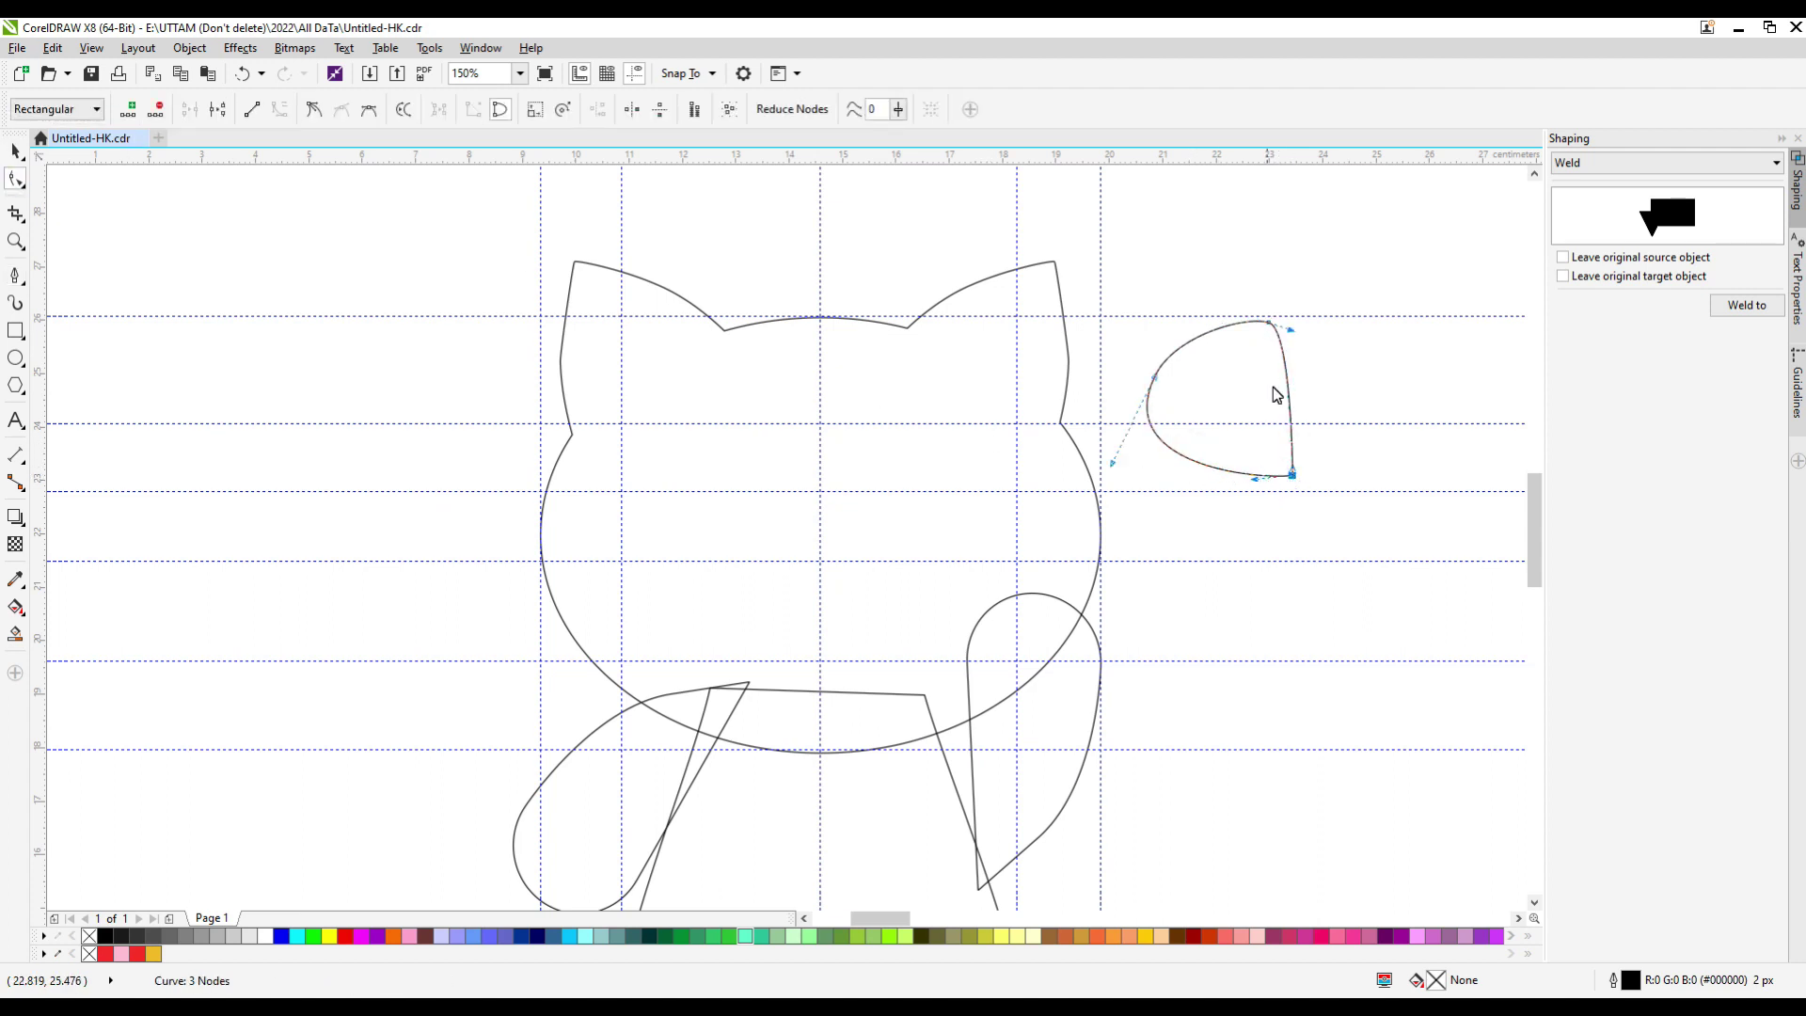
Place the bow loop beside the right ear, scaled to 80.9%, and add a copy rotated 115.65 degrees that meets it at the pointed corner.
{"action": "key", "text": "space"}
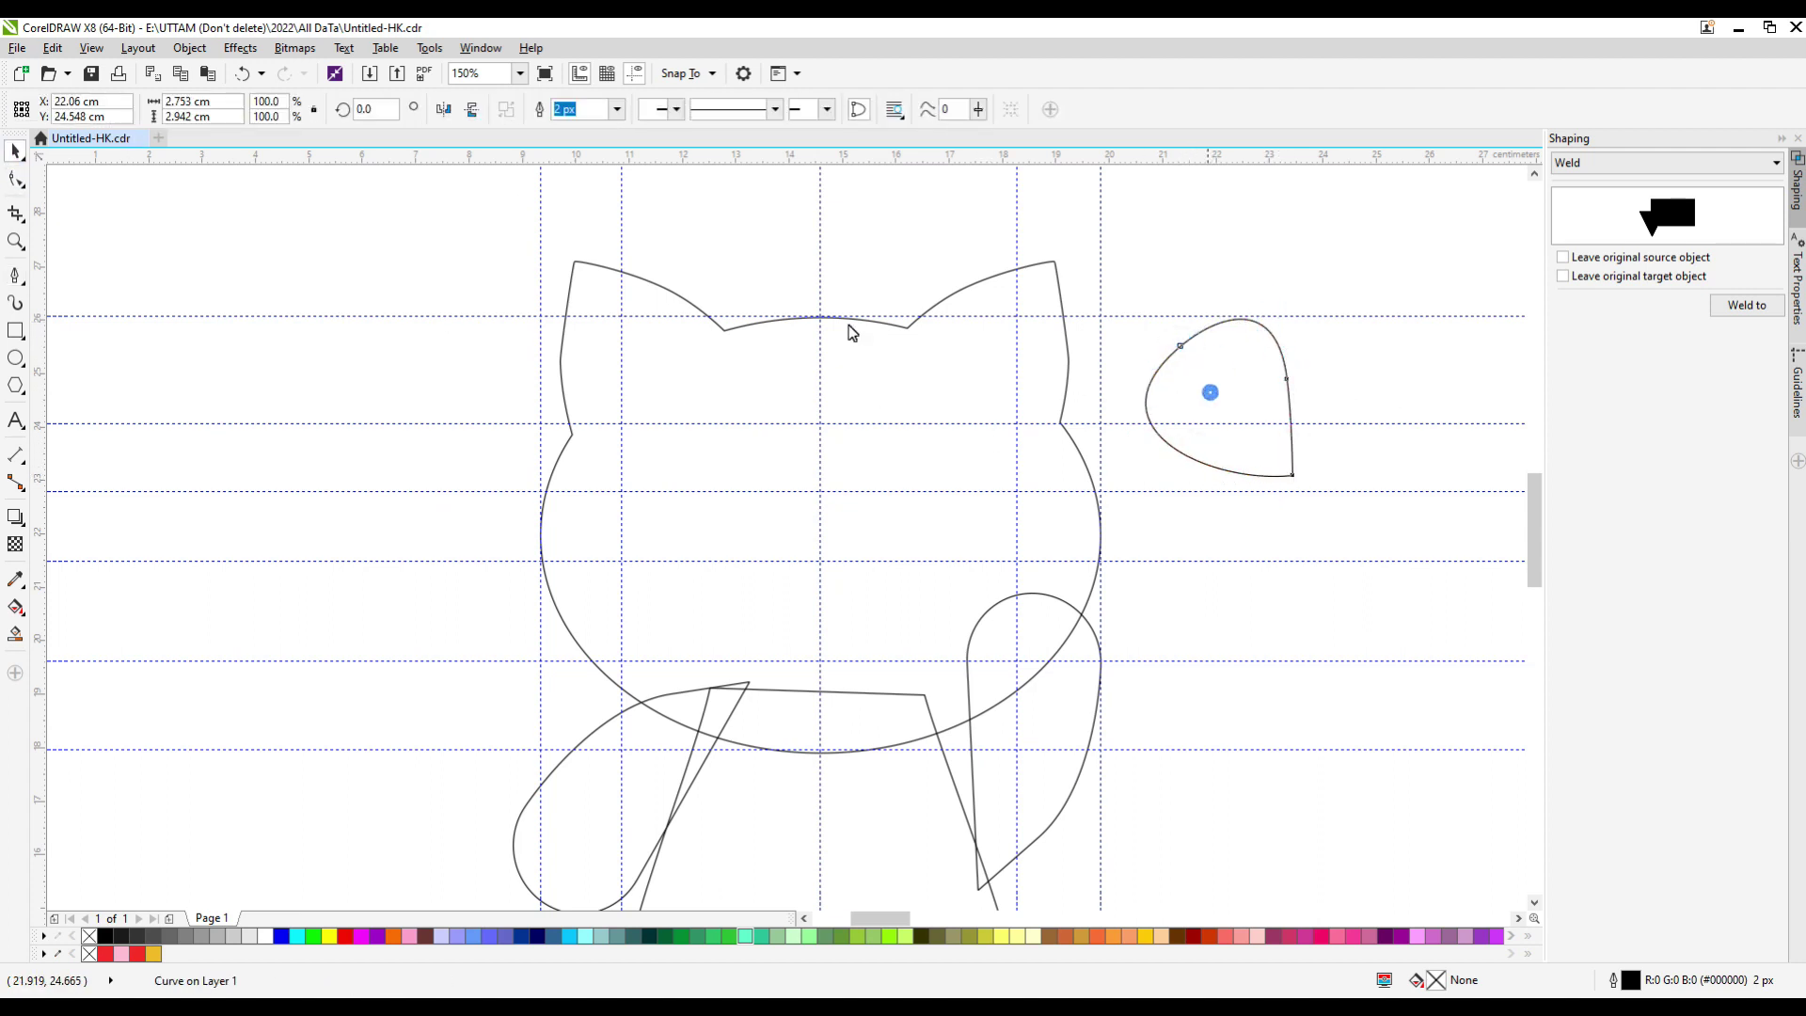
{"action": "left_click_drag", "start_coordinate": [1211, 388], "coordinate": [881, 329]}
{"action": "left_click_drag", "start_coordinate": [950, 412], "coordinate": [1052, 415]}
{"action": "left_click", "coordinate": [958, 386]}
{"action": "scroll", "coordinate": [1103, 383], "scroll_direction": "up", "scroll_amount": 2}
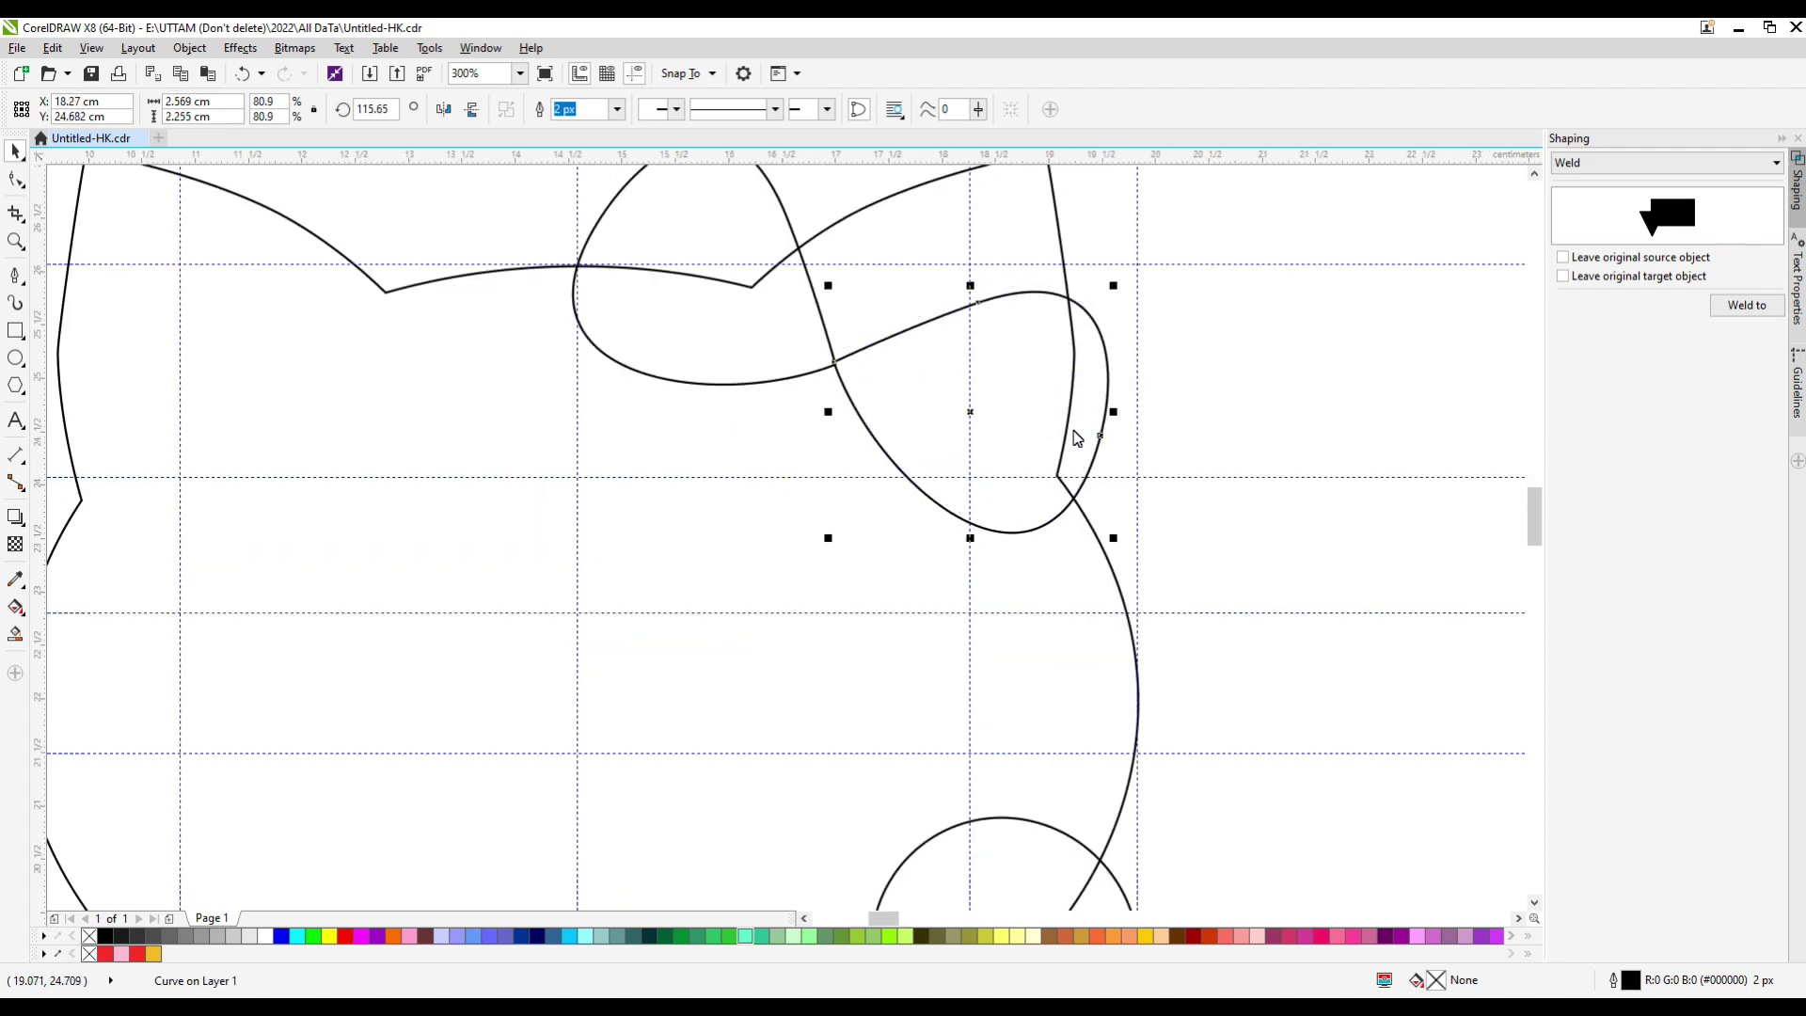
{"action": "scroll", "coordinate": [1077, 438], "scroll_direction": "down", "scroll_amount": 2}
{"action": "key", "text": "z"}
{"action": "left_click", "coordinate": [988, 383]}
{"action": "key", "text": "space"}
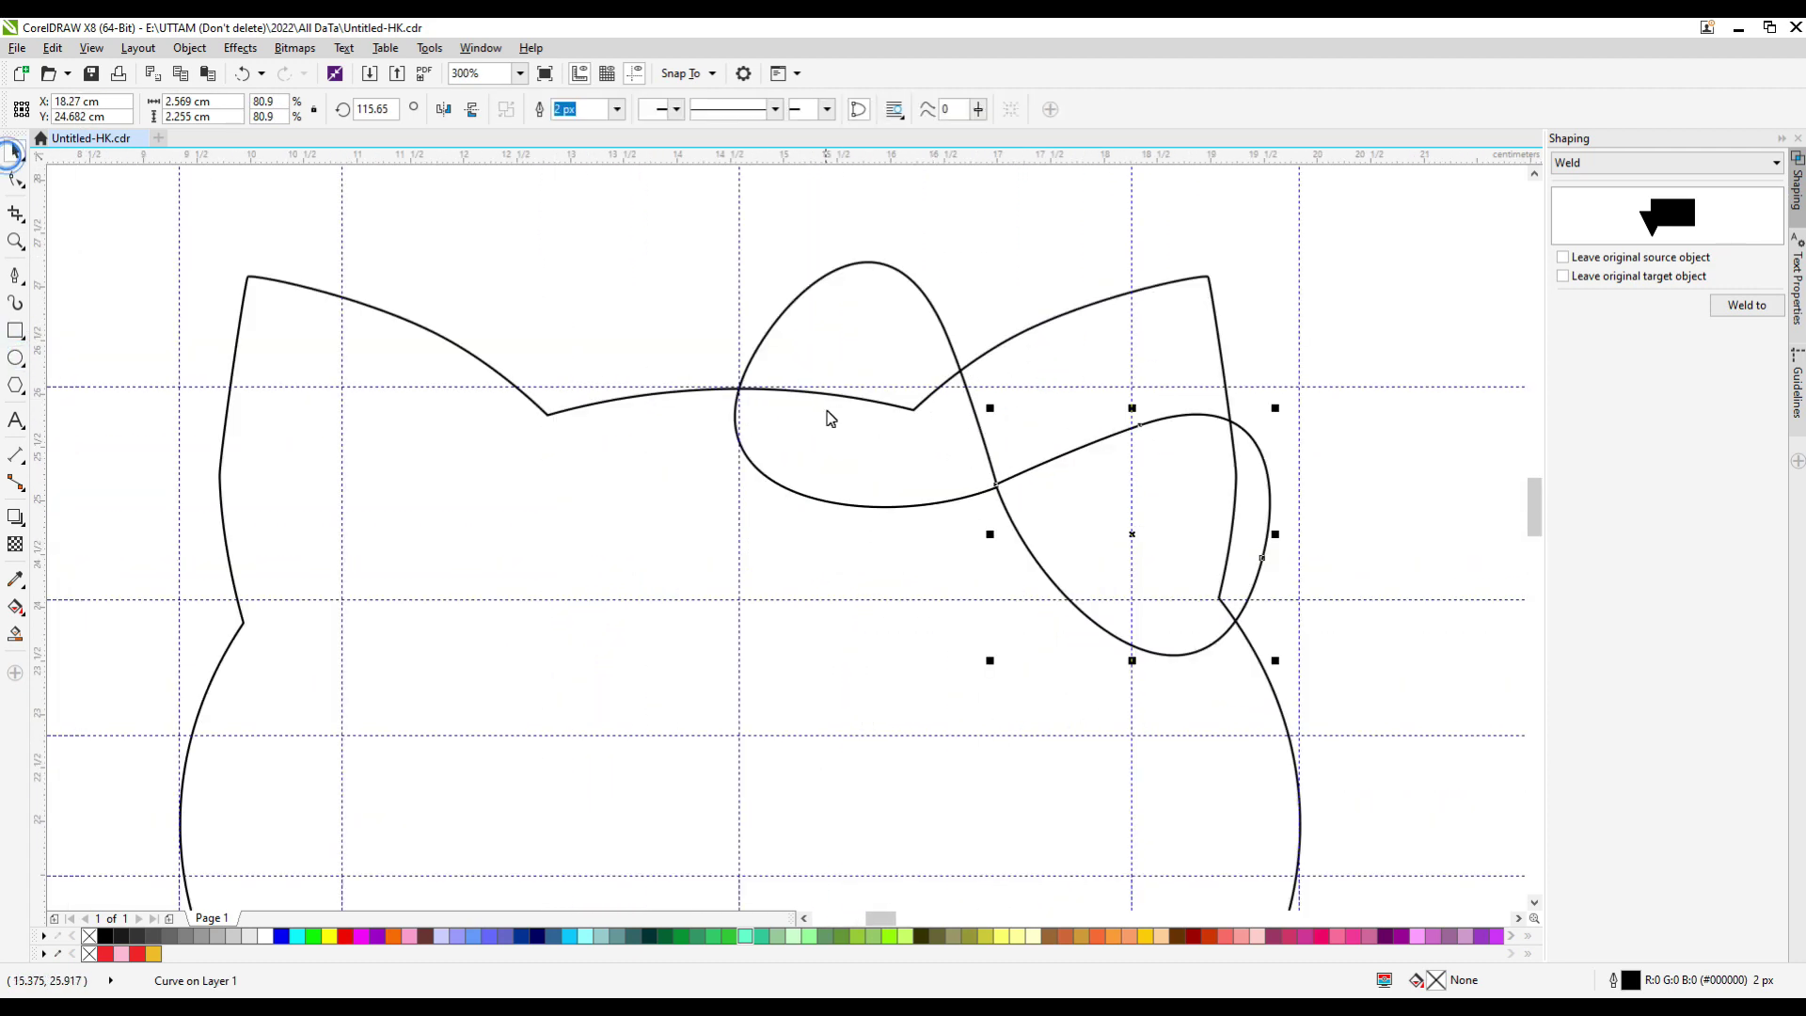
Reposition and enlarge the two bow loops, rotate them to about 23.6 and 107 degrees with overlapping corners, and weld them.
{"action": "left_click_drag", "start_coordinate": [995, 613], "coordinate": [1044, 487]}
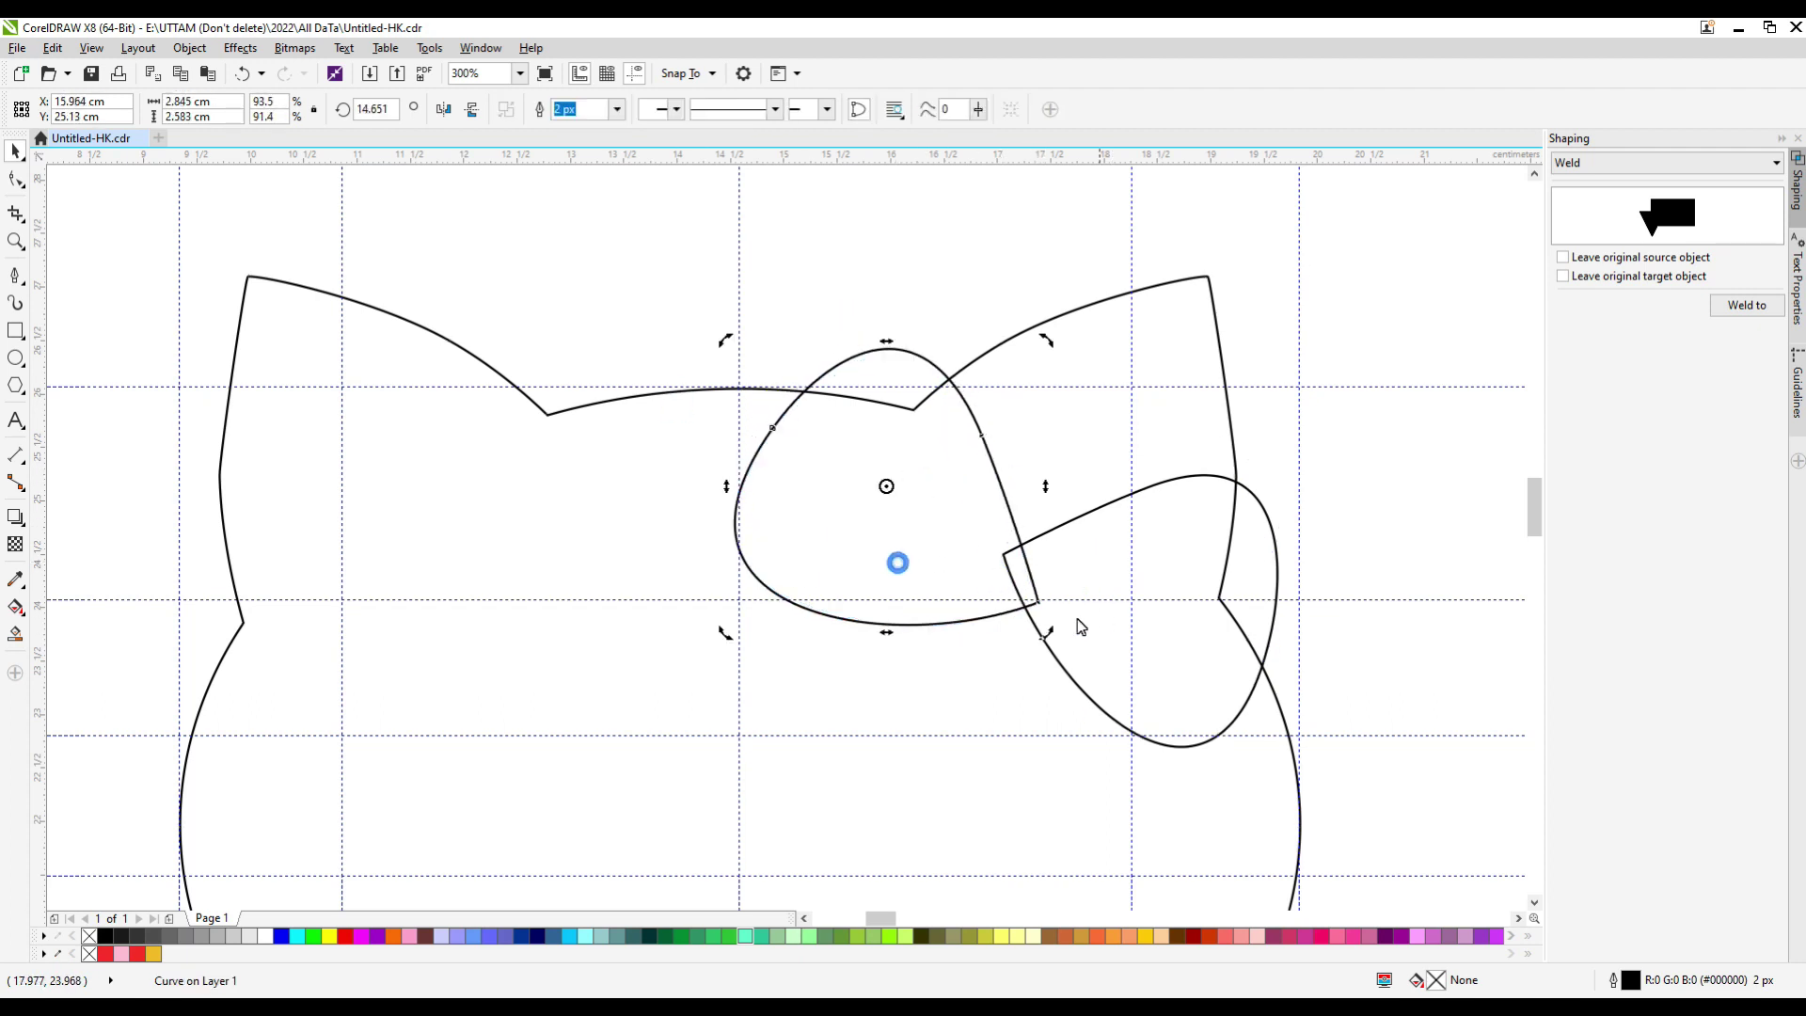
{"action": "left_click_drag", "start_coordinate": [1049, 630], "coordinate": [1094, 629]}
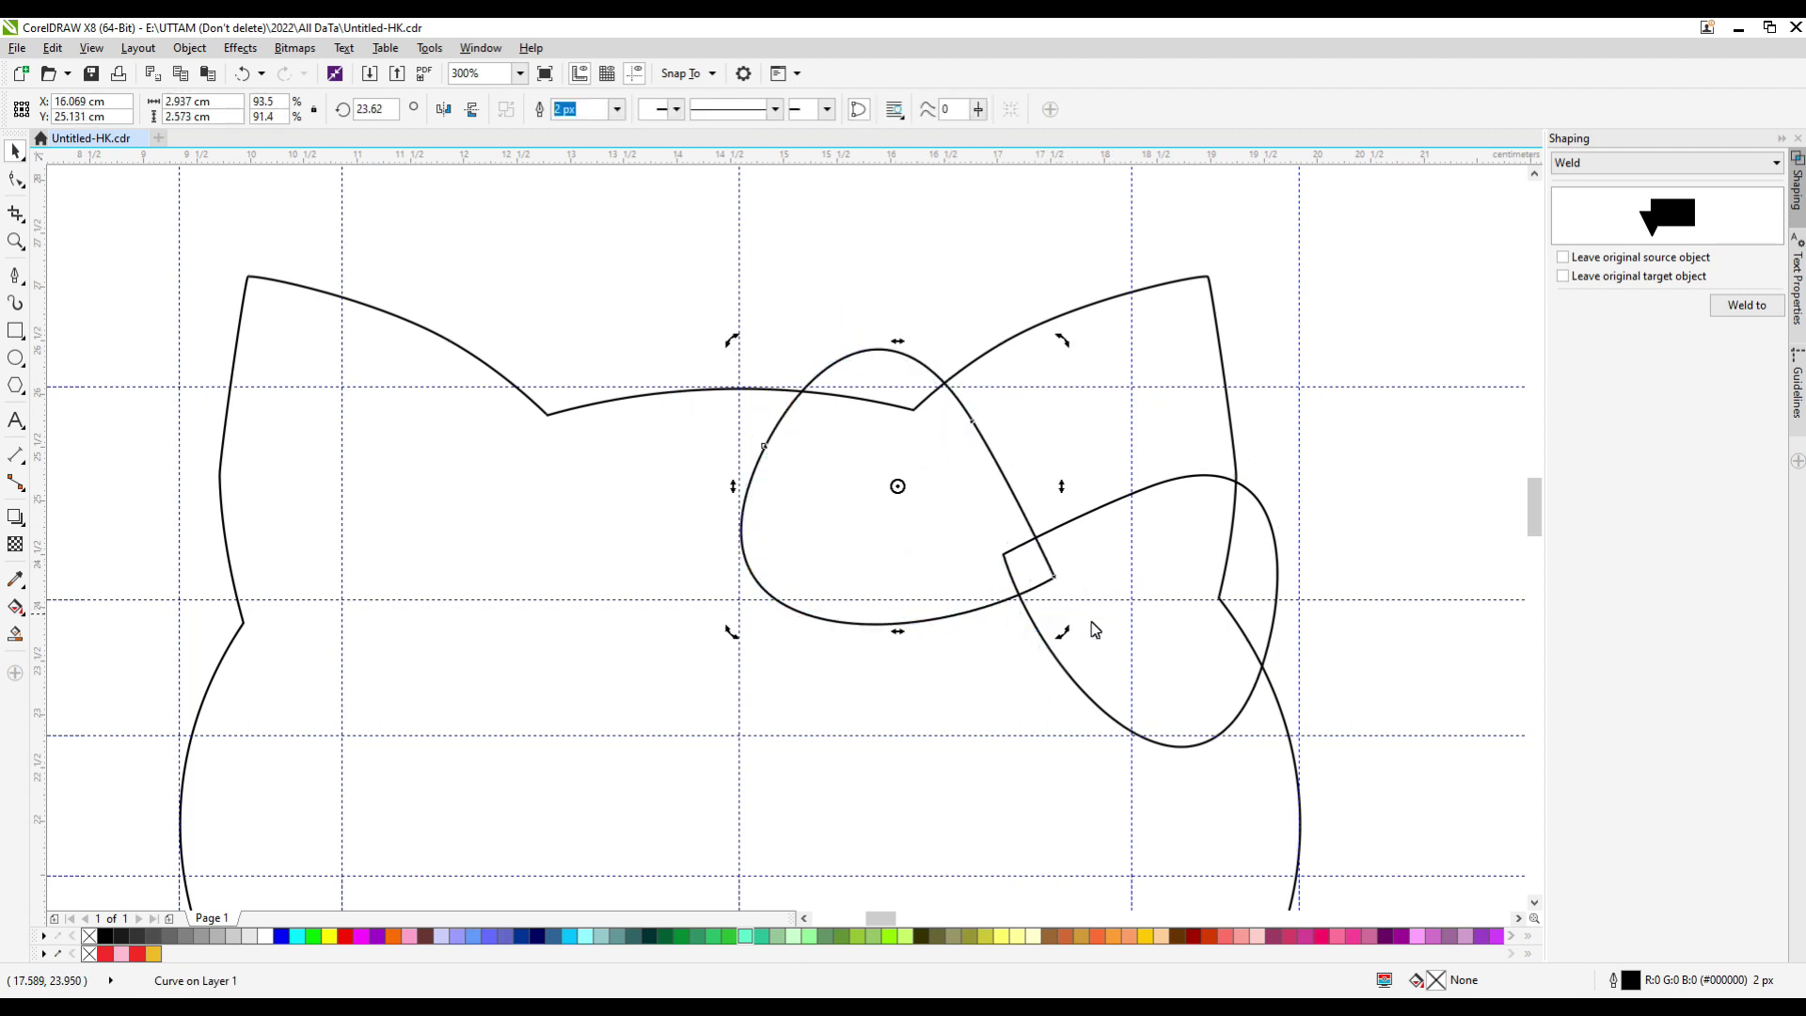
{"action": "left_click", "coordinate": [1197, 711]}
{"action": "left_click_drag", "start_coordinate": [1272, 465], "coordinate": [1285, 481]}
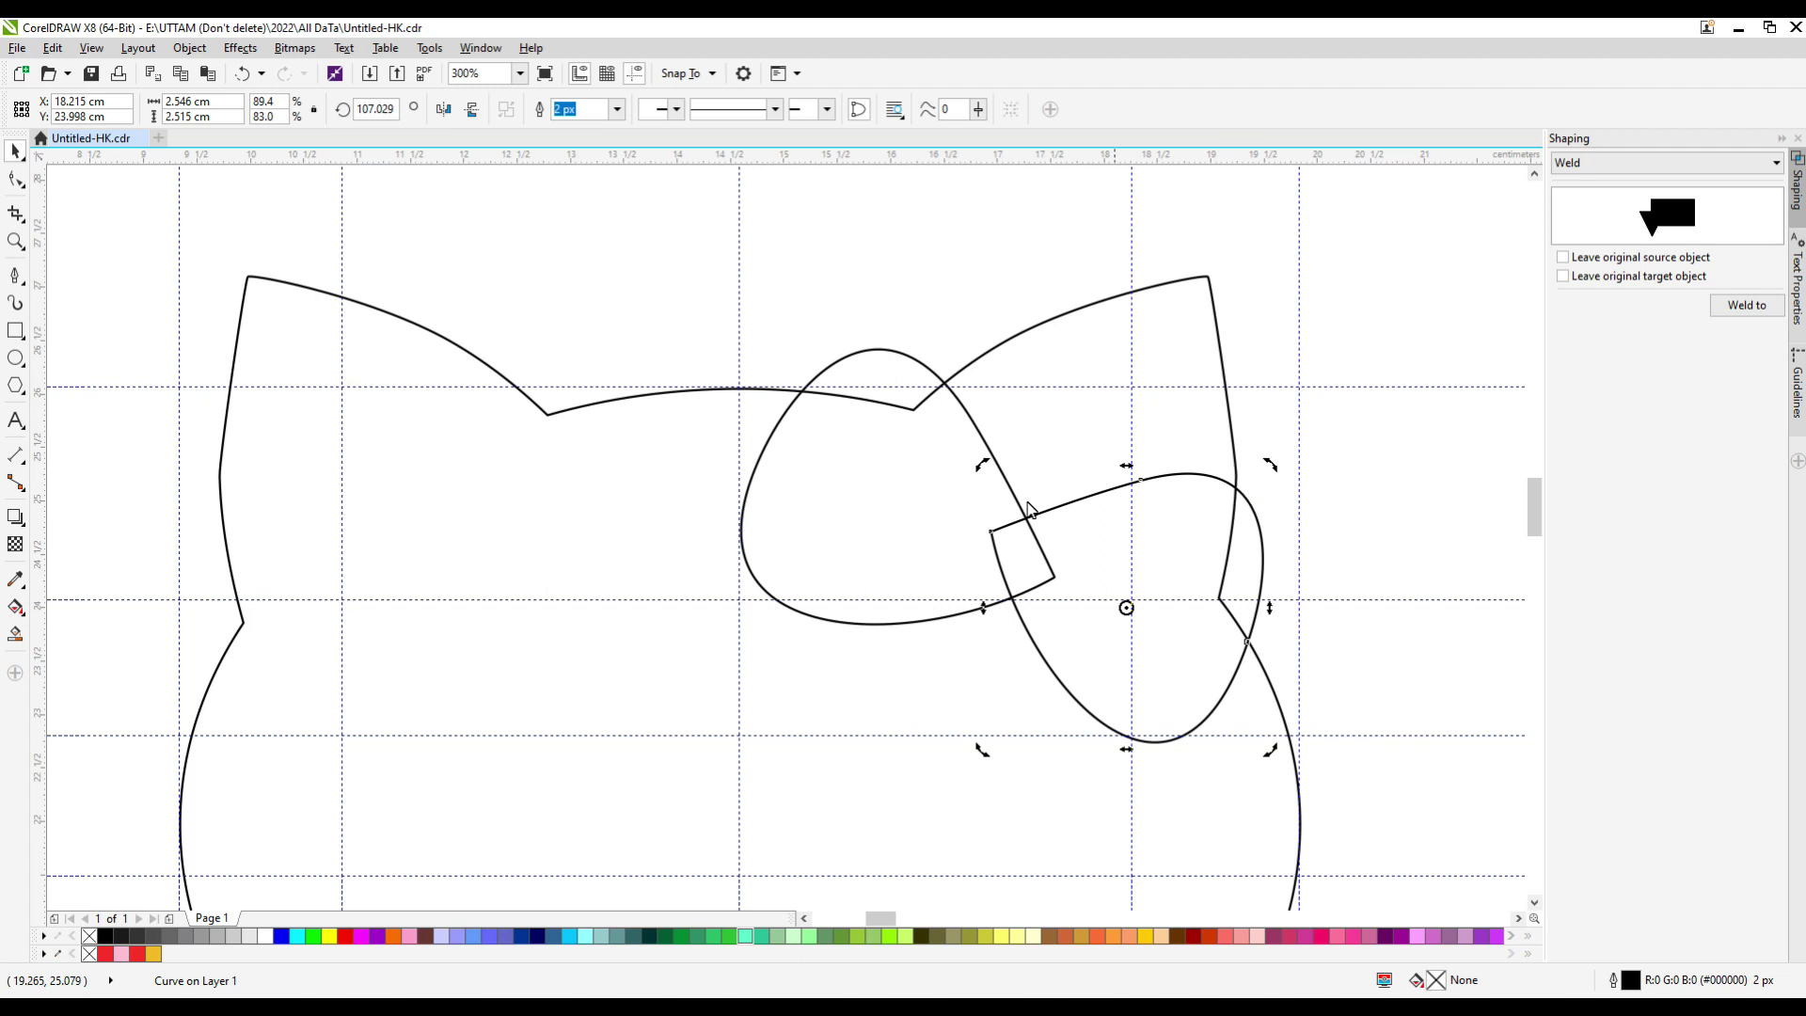
{"action": "left_click", "coordinate": [893, 497], "text": "shift"}
{"action": "left_click", "coordinate": [541, 109]}
Draw a circle-like ellipse of about 1.76 by 1.67 cm over the junction of the bow loops as its knot.
{"action": "key", "text": "F7"}
{"action": "left_click_drag", "start_coordinate": [928, 438], "coordinate": [1123, 653]}
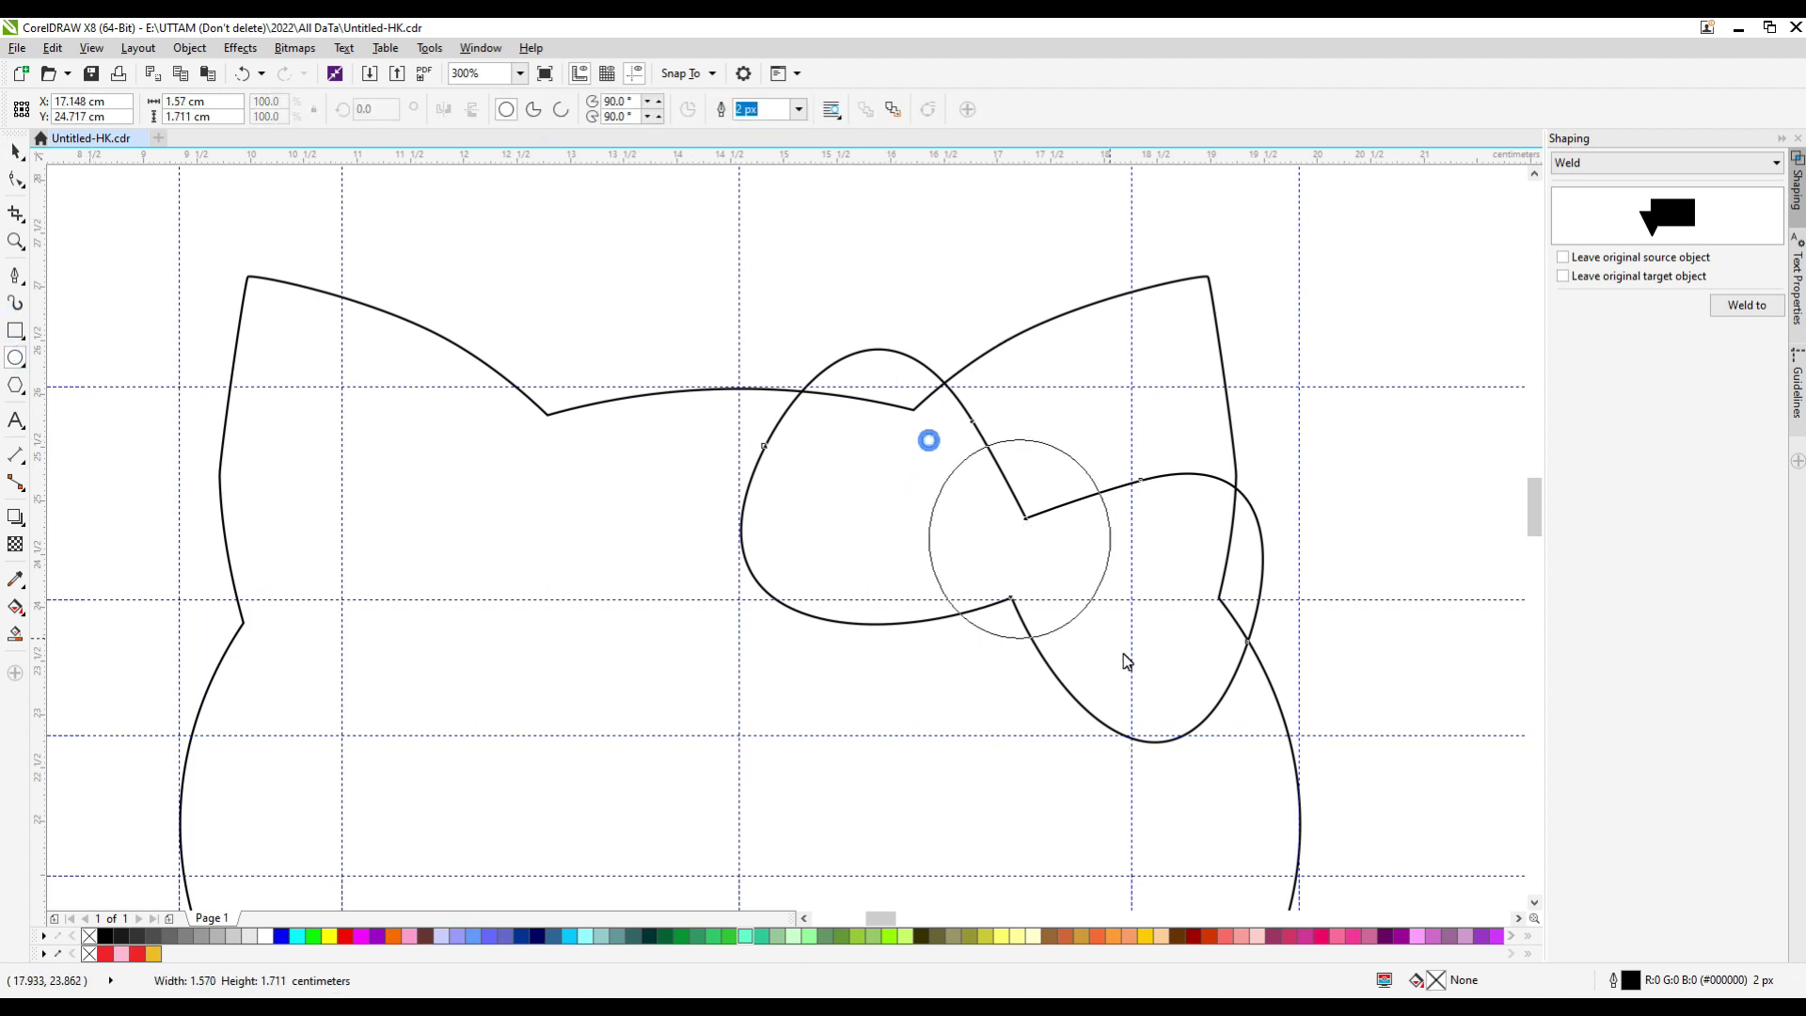
{"action": "left_click_drag", "start_coordinate": [1022, 439], "coordinate": [1021, 456]}
{"action": "scroll", "coordinate": [961, 549], "scroll_direction": "up", "scroll_amount": 2}
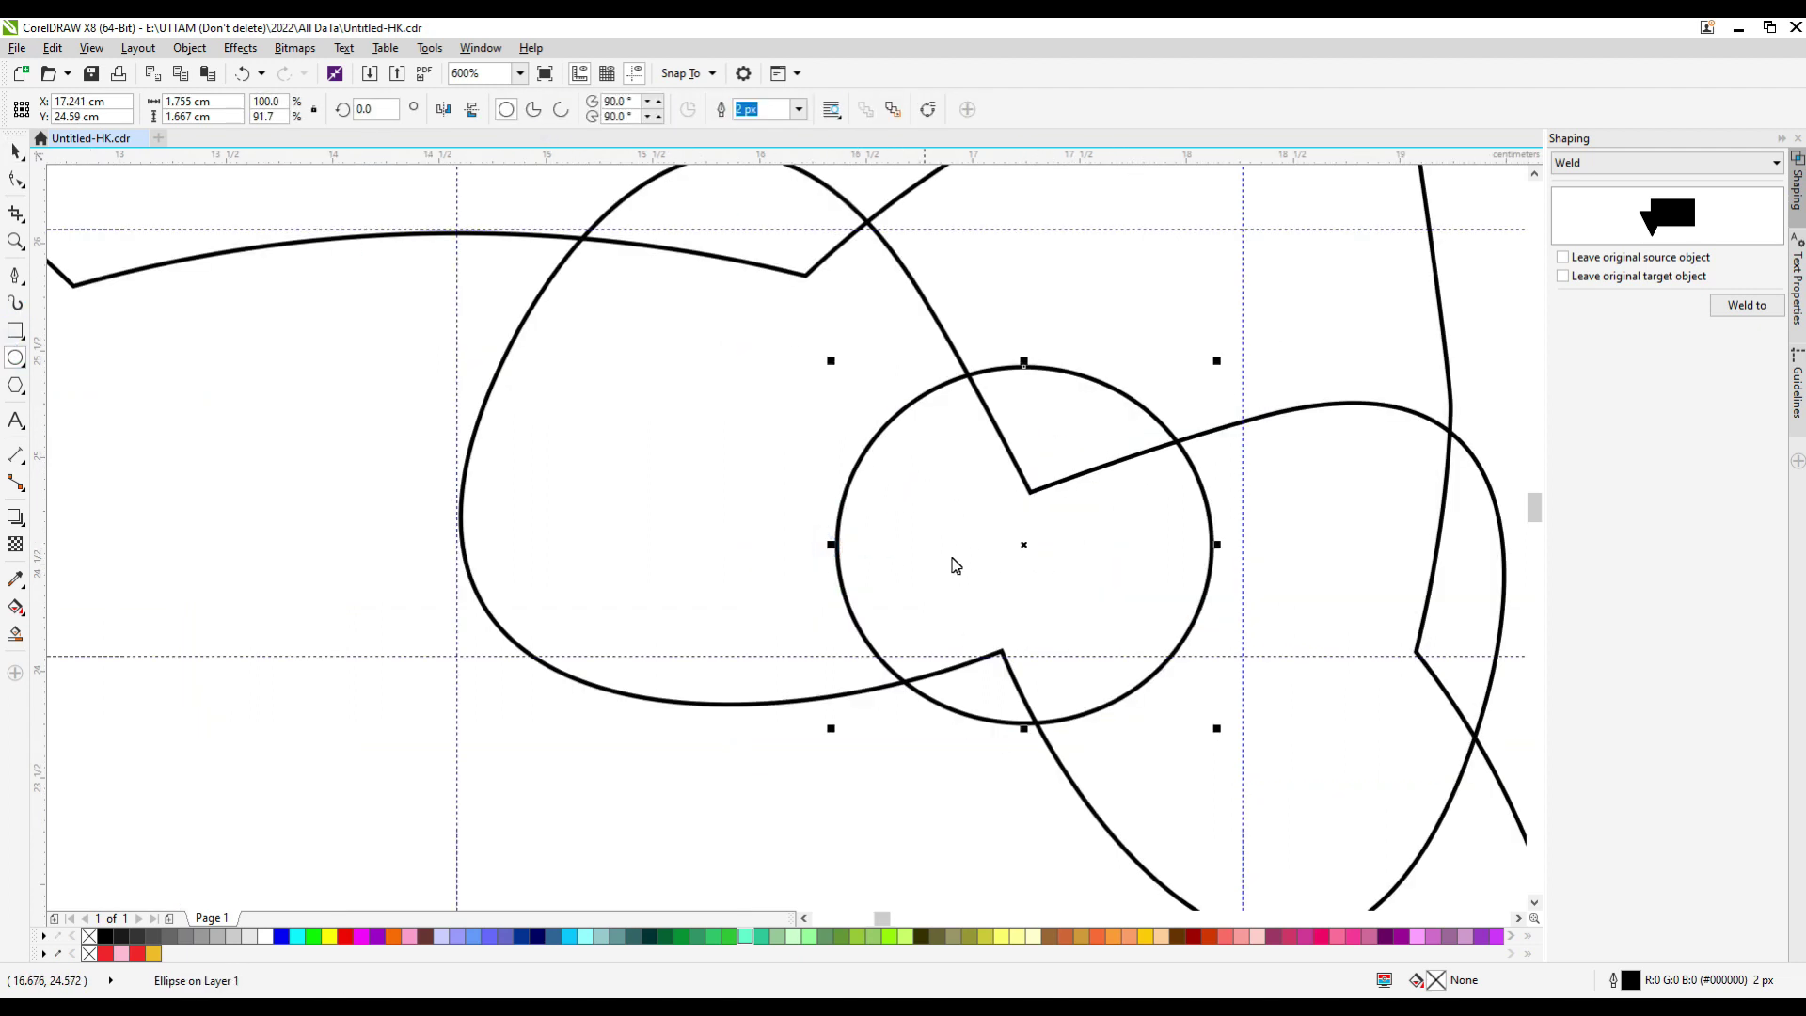
{"action": "left_click", "coordinate": [999, 568]}
Draw a collar ellipse of about 3.4 by 2.9 cm overlapping the chin and upper body, centred on the middle vertical guideline.
{"action": "scroll", "coordinate": [1129, 437], "scroll_direction": "down", "scroll_amount": 6}
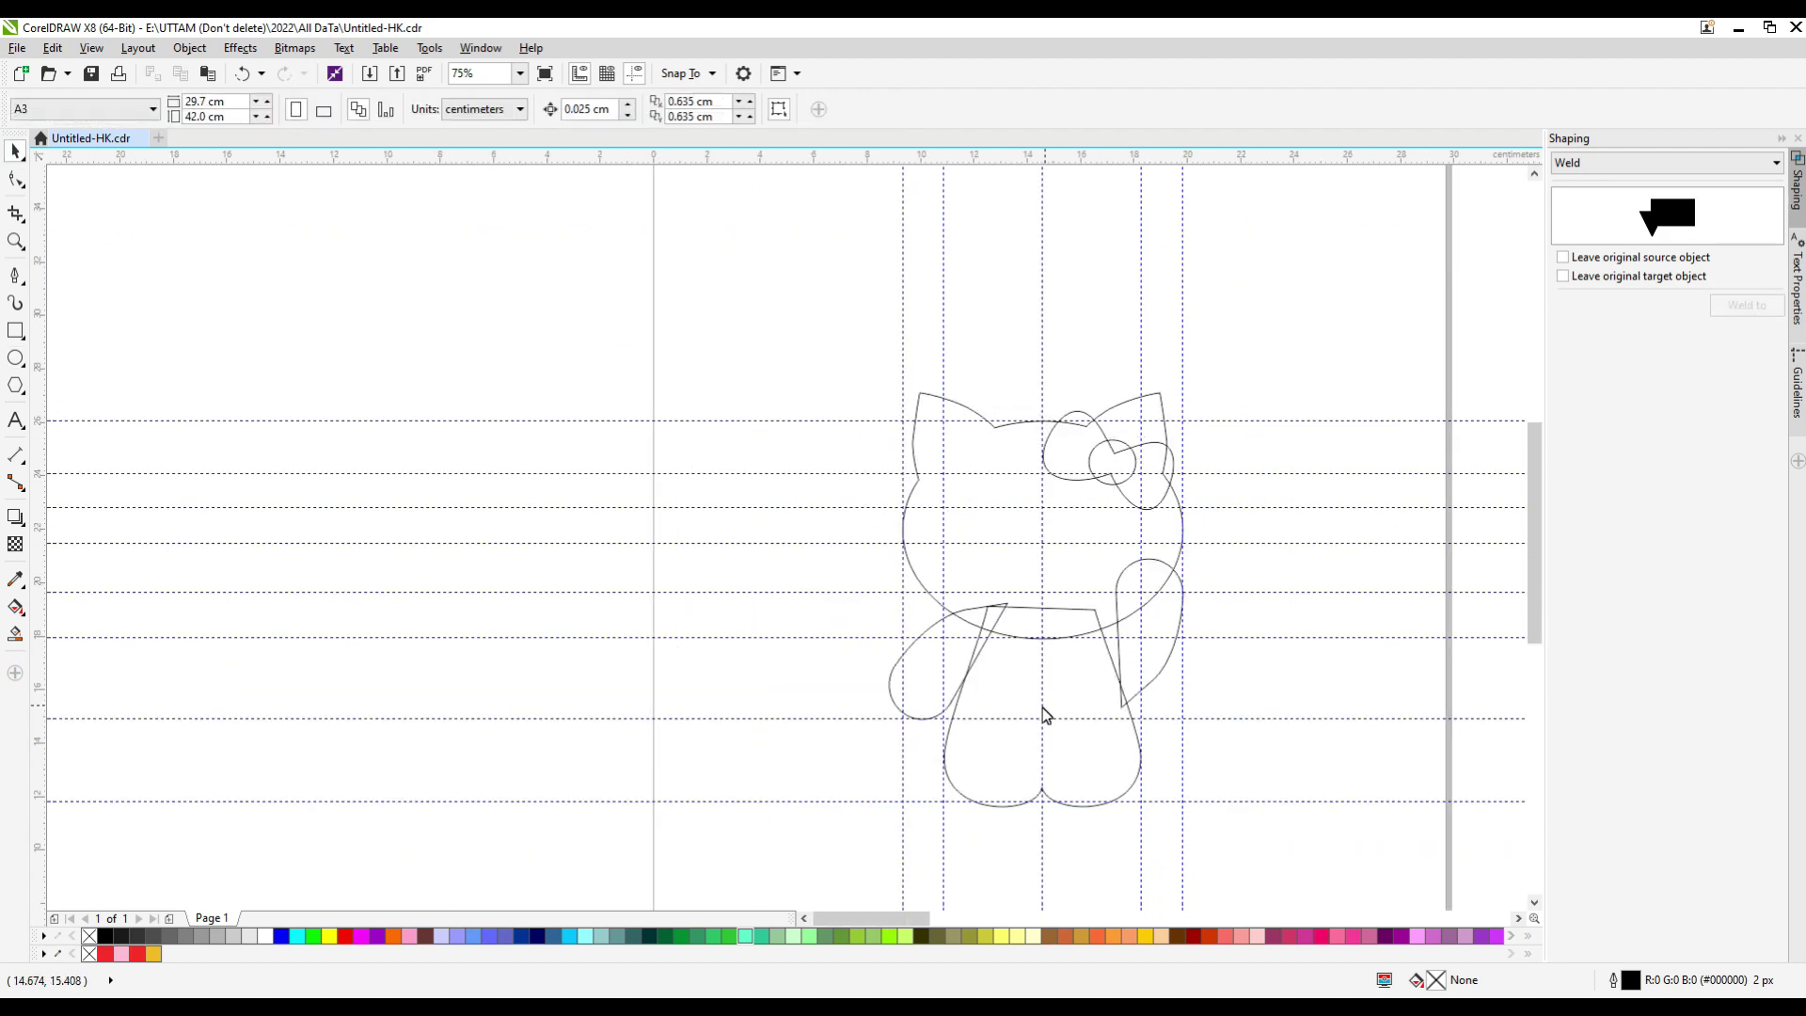
{"action": "key", "text": "F7"}
{"action": "scroll", "coordinate": [1206, 681], "scroll_direction": "up", "scroll_amount": 2}
{"action": "left_click_drag", "start_coordinate": [946, 501], "coordinate": [1158, 690]}
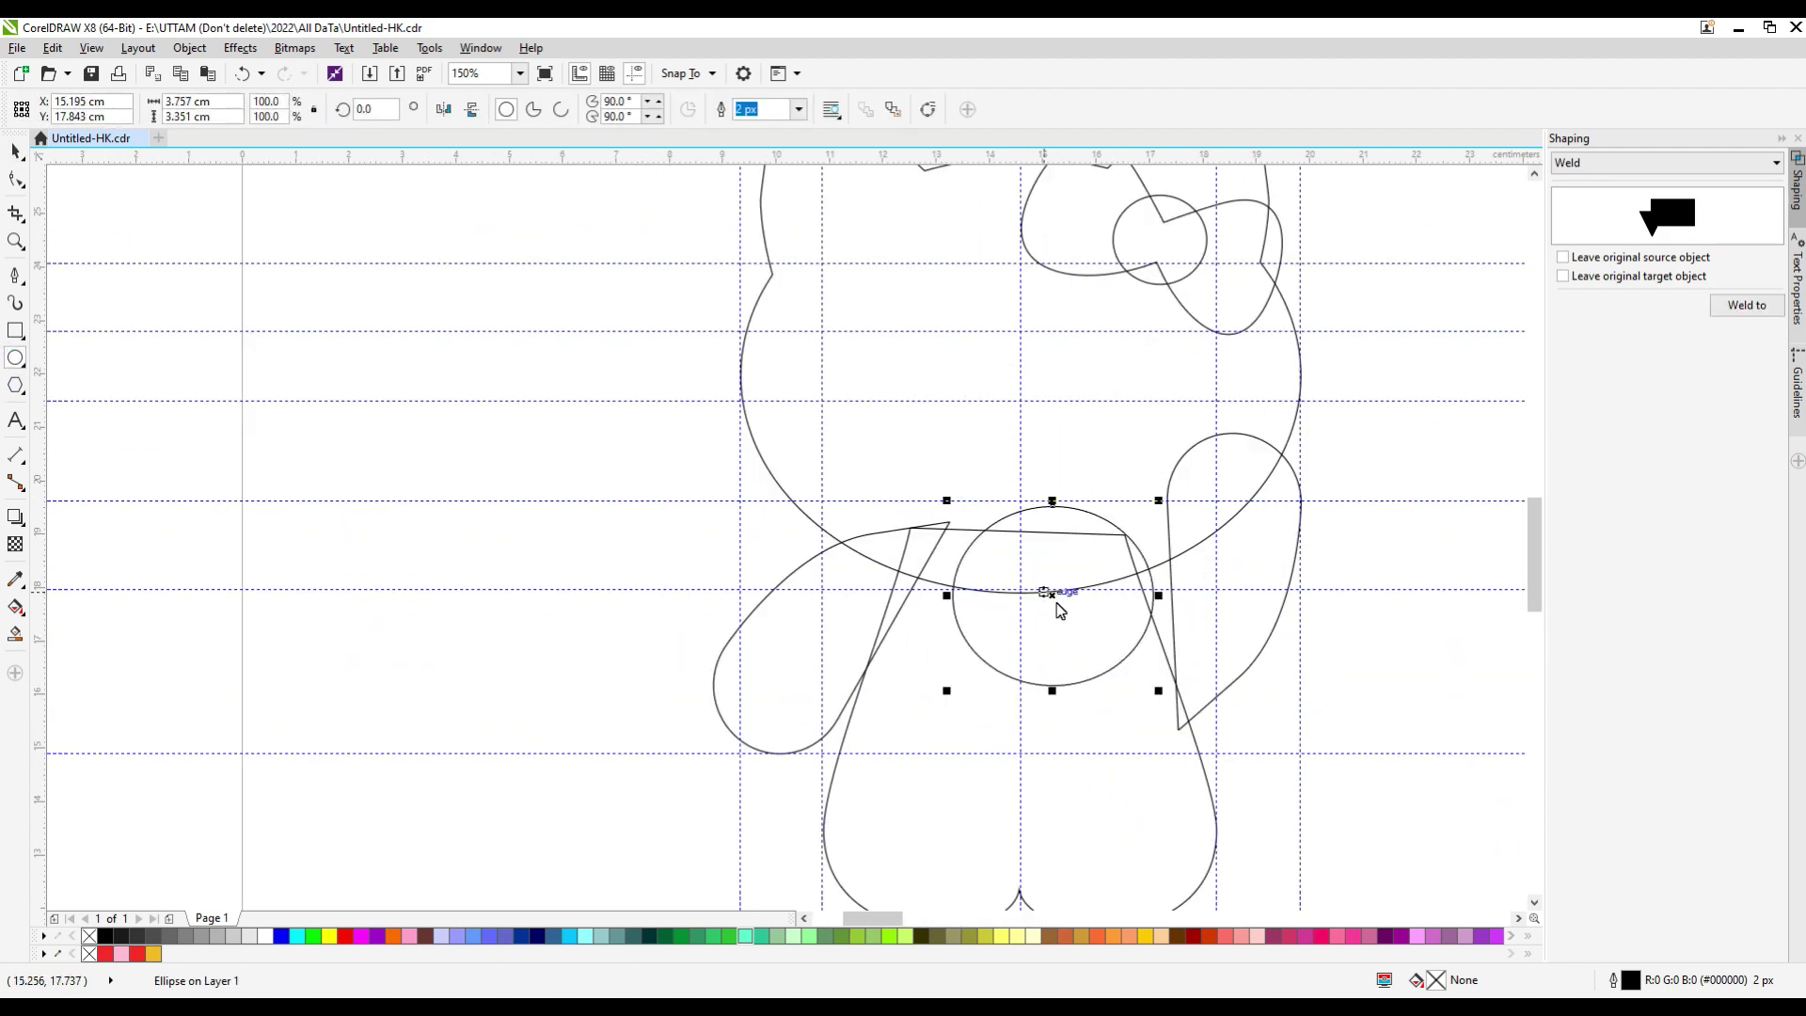
{"action": "scroll", "coordinate": [1033, 607], "scroll_direction": "up", "scroll_amount": 2}
{"action": "left_click_drag", "start_coordinate": [1022, 777], "coordinate": [1021, 743]}
{"action": "scroll", "coordinate": [1025, 489], "scroll_direction": "down", "scroll_amount": 2}
{"action": "scroll", "coordinate": [1025, 489], "scroll_direction": "up", "scroll_amount": 2}
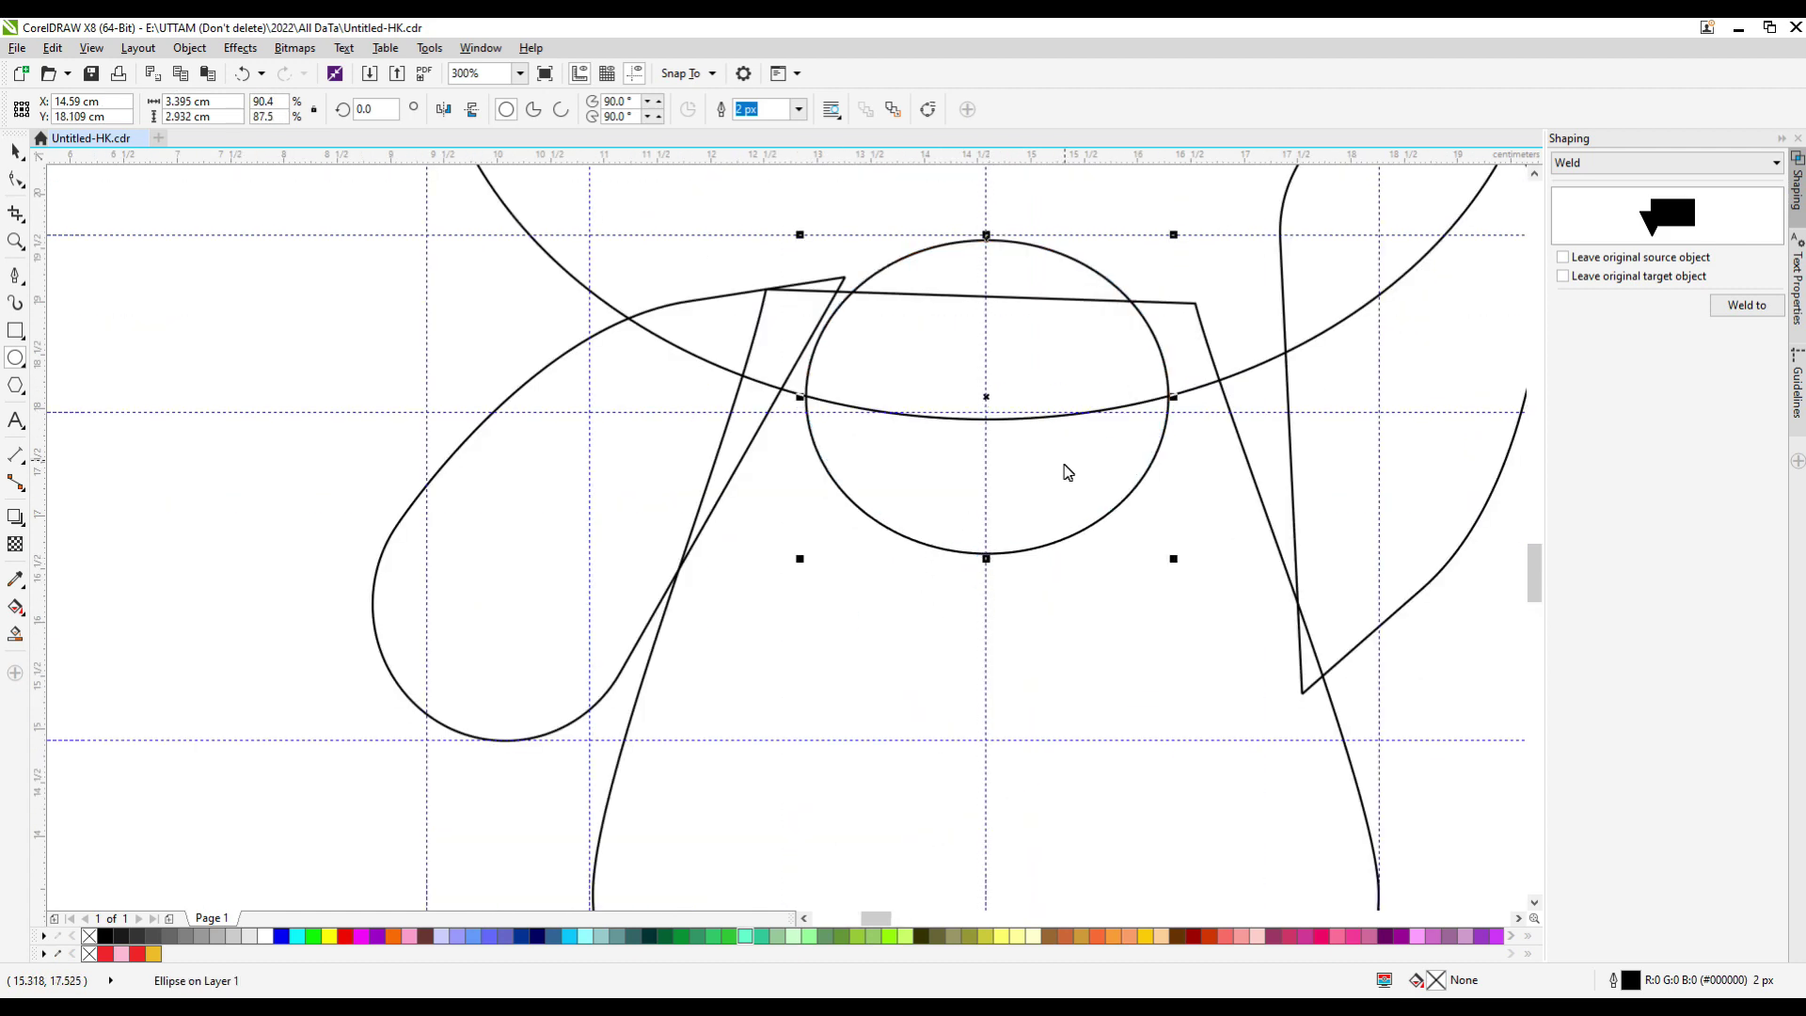
Draw an upright oval eye of about 0.8 by 1.1 cm on the face and place a matching copy on the other side.
{"action": "scroll", "coordinate": [1067, 472], "scroll_direction": "down", "scroll_amount": 4}
{"action": "left_click", "coordinate": [662, 467]}
{"action": "scroll", "coordinate": [943, 429], "scroll_direction": "up", "scroll_amount": 2}
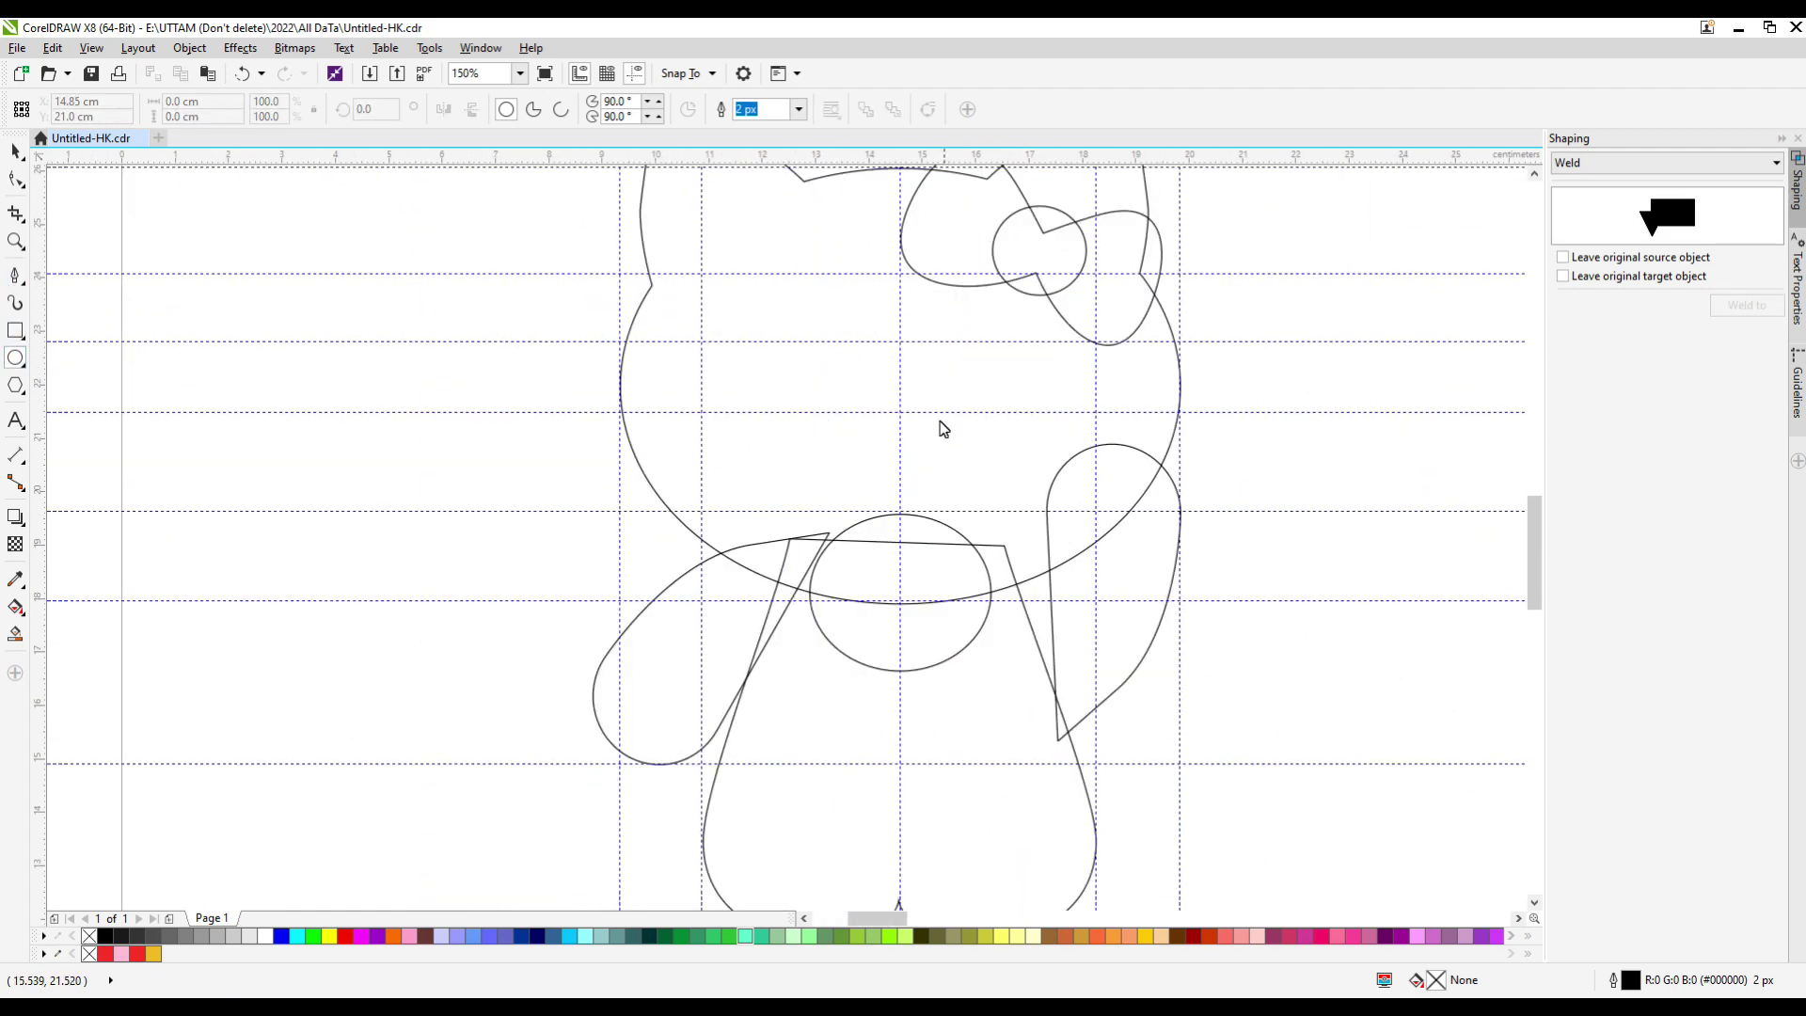
{"action": "scroll", "coordinate": [731, 415], "scroll_direction": "up", "scroll_amount": 2}
{"action": "left_click_drag", "start_coordinate": [733, 405], "coordinate": [1269, 487]}
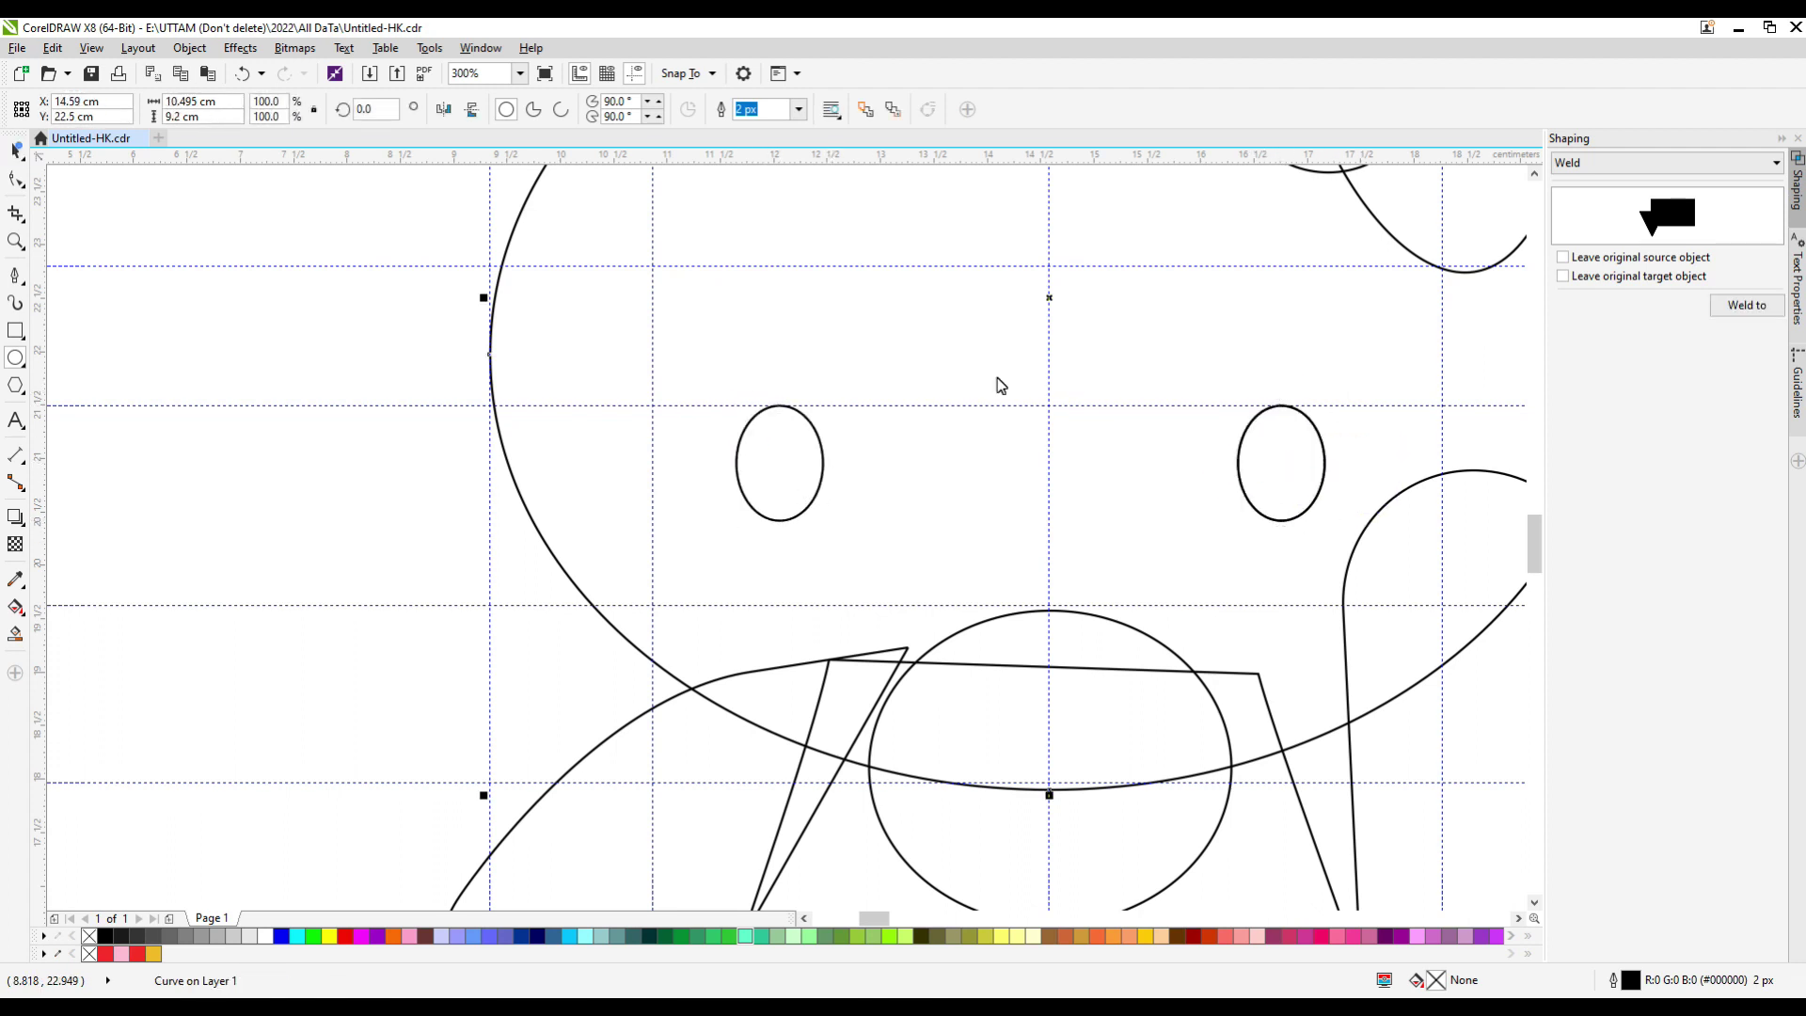
Add a copy of the eye oval rotated to 271.494 degrees and place it on the middle guideline between the eyes as the nose.
{"action": "key", "text": "ctrl+v"}
{"action": "left_click", "coordinate": [1079, 516]}
{"action": "left_click", "coordinate": [1079, 520]}
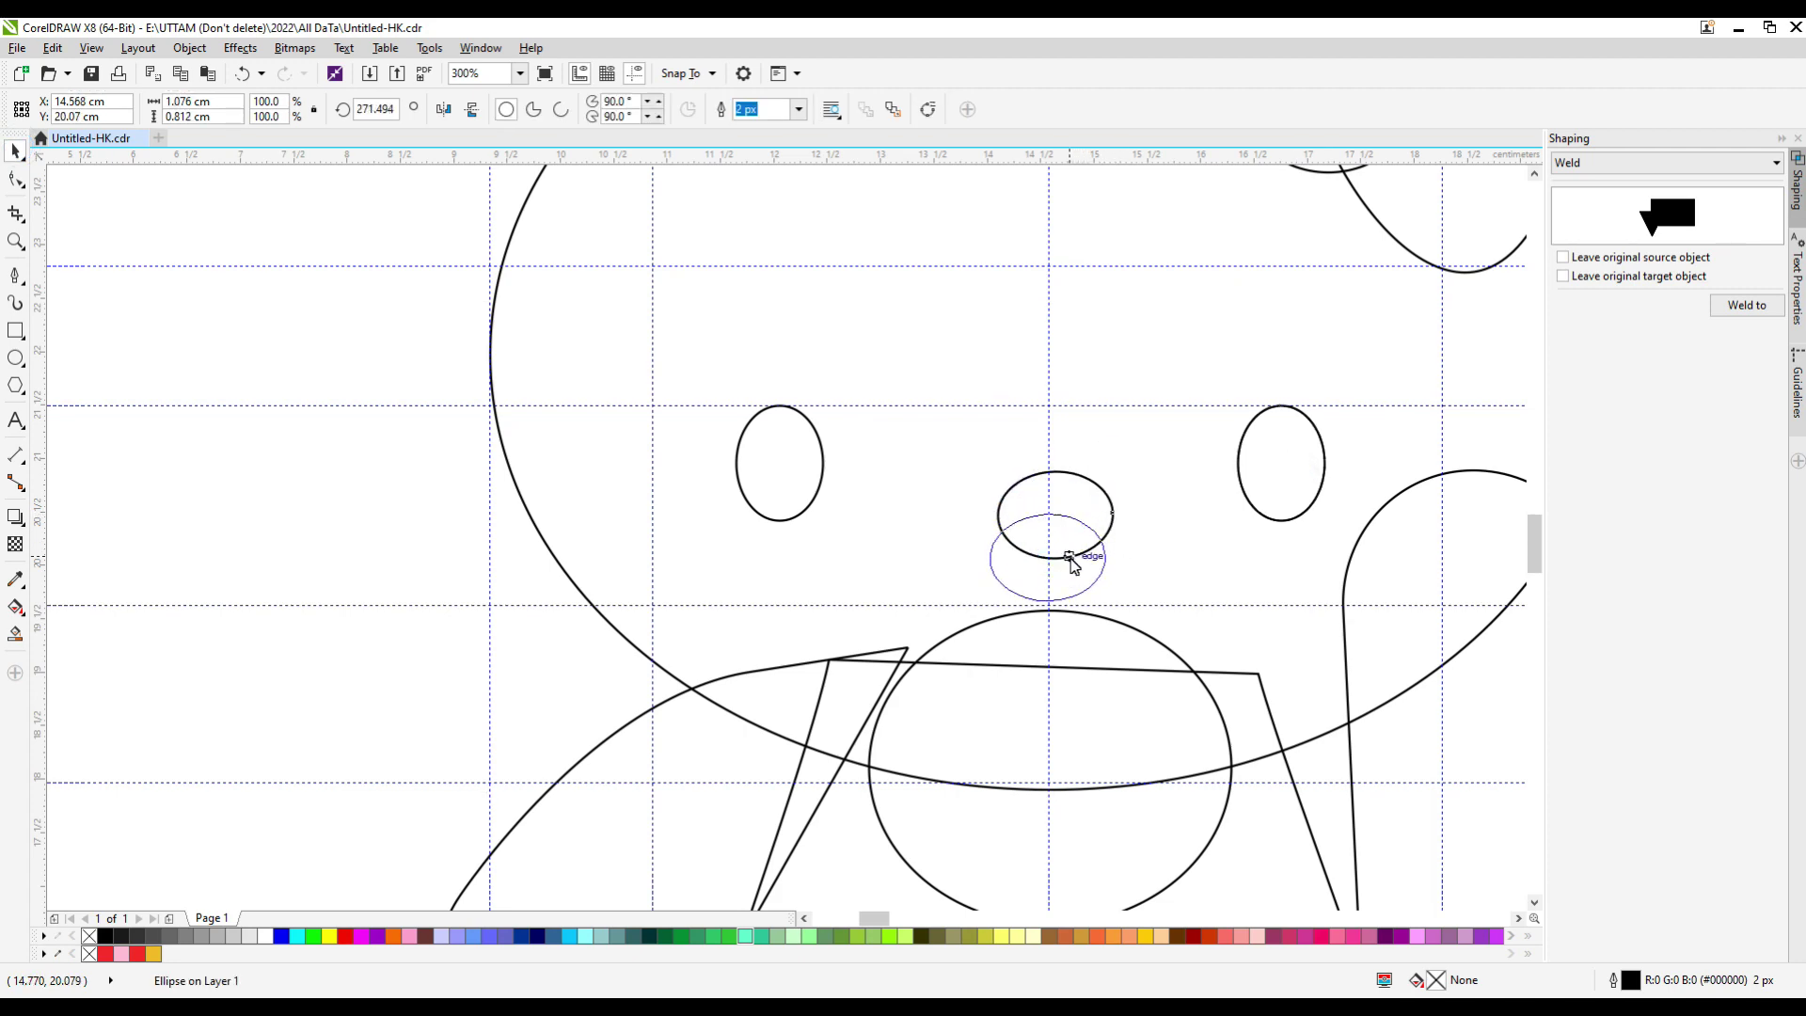
{"action": "left_click_drag", "start_coordinate": [1073, 565], "coordinate": [1073, 562]}
Draw three separate, slightly curved whiskers with the Pen tool across the left edge of the face.
{"action": "scroll", "coordinate": [954, 572], "scroll_direction": "down", "scroll_amount": 4}
{"action": "scroll", "coordinate": [894, 568], "scroll_direction": "up", "scroll_amount": 1}
{"action": "key", "text": "F5"}
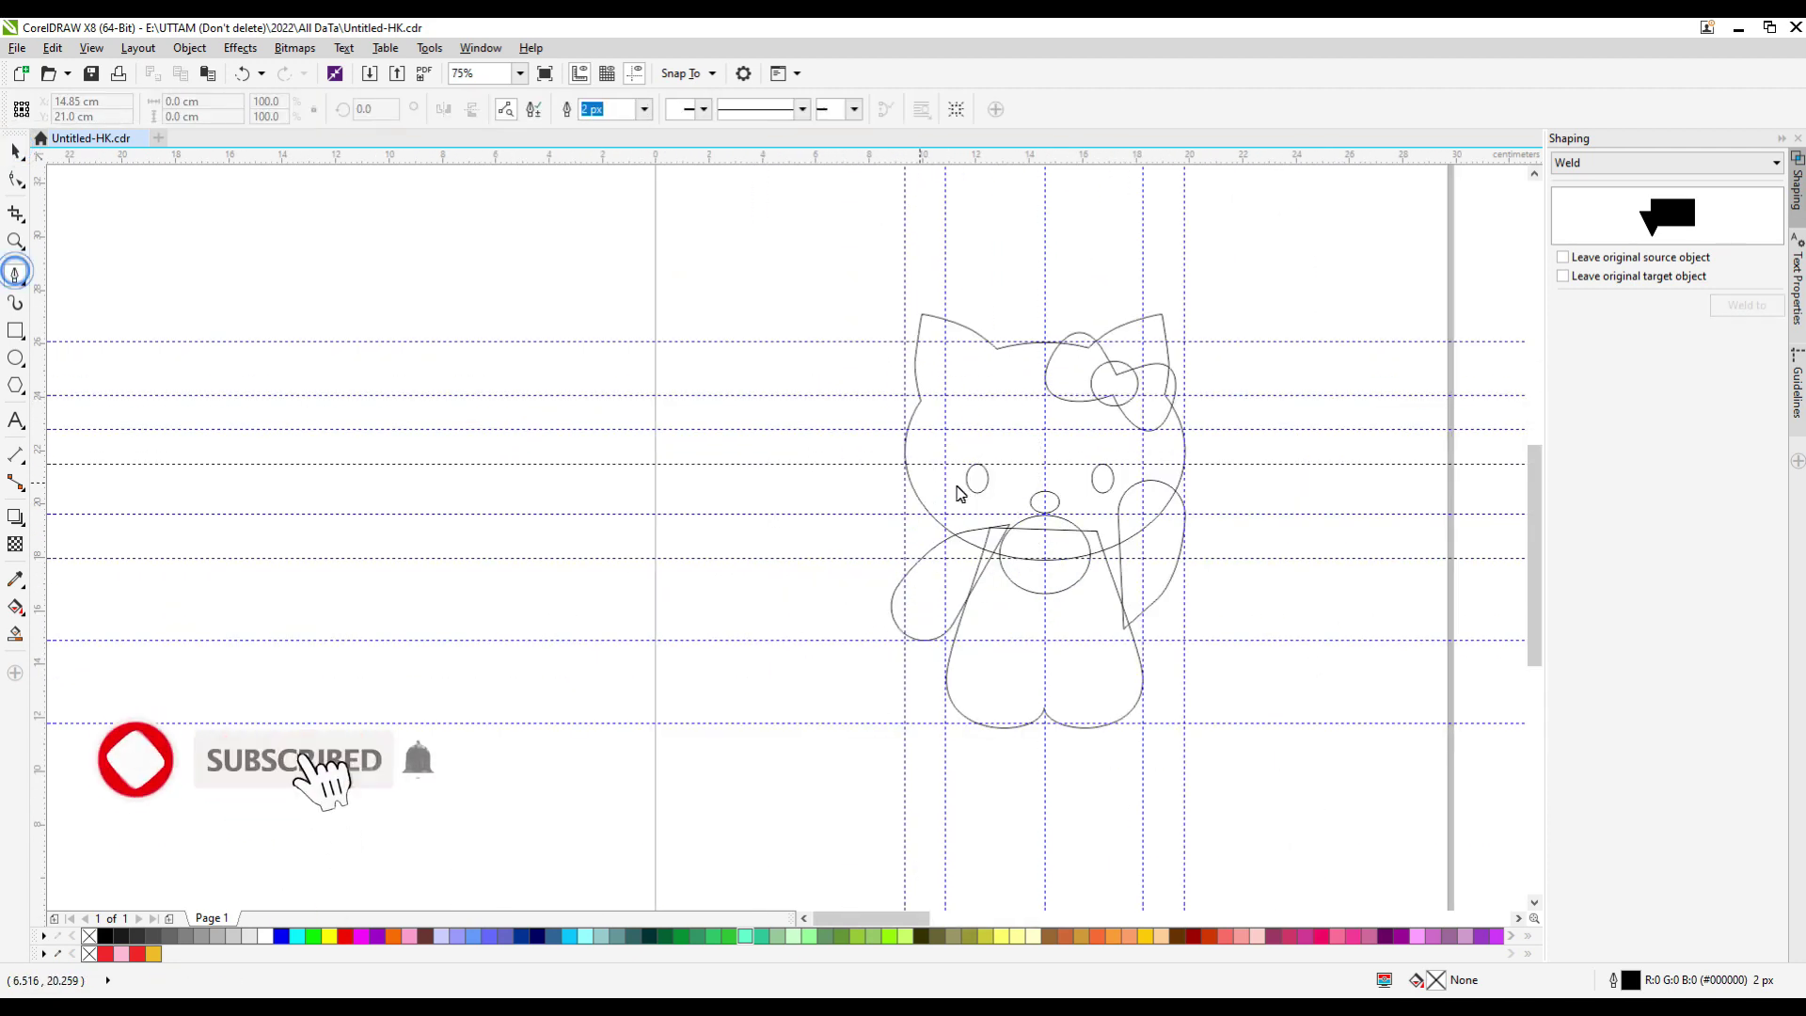
{"action": "scroll", "coordinate": [959, 494], "scroll_direction": "up", "scroll_amount": 2}
{"action": "left_click_drag", "start_coordinate": [929, 463], "coordinate": [722, 497]}
{"action": "left_click", "coordinate": [947, 517]}
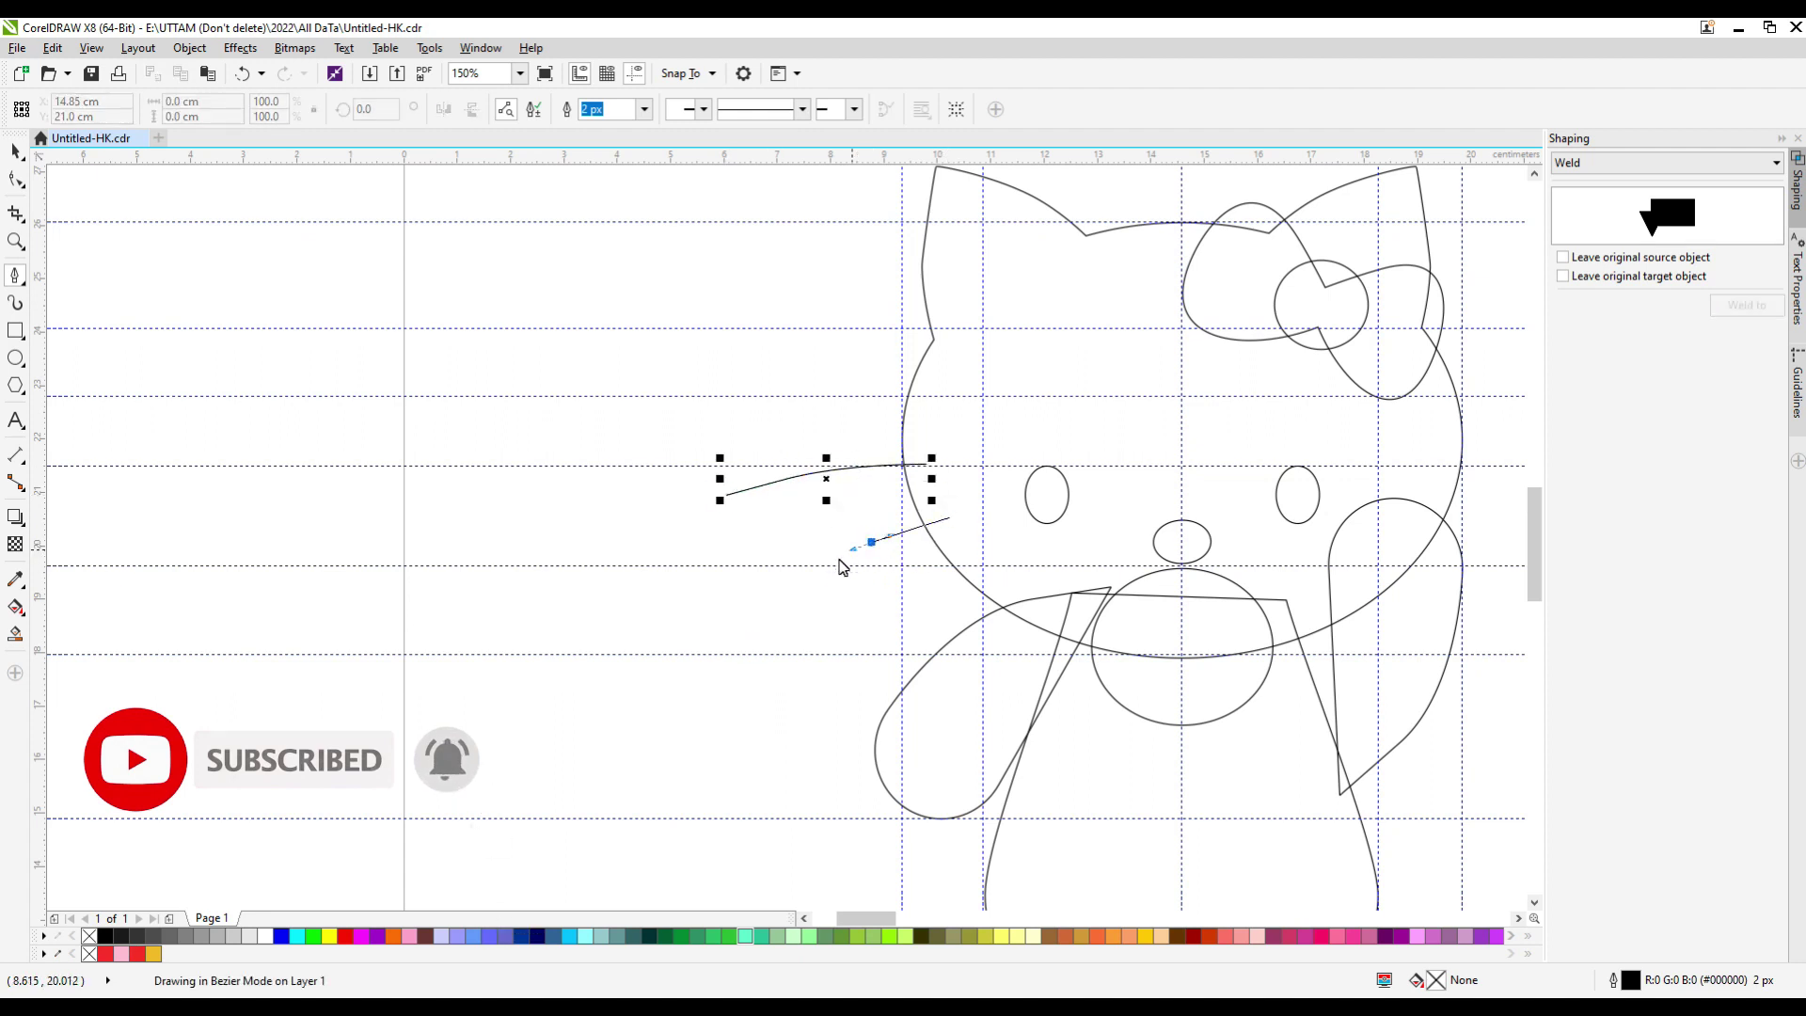
{"action": "double_click", "coordinate": [840, 561]}
{"action": "left_click", "coordinate": [985, 561]}
{"action": "double_click", "coordinate": [845, 645]}
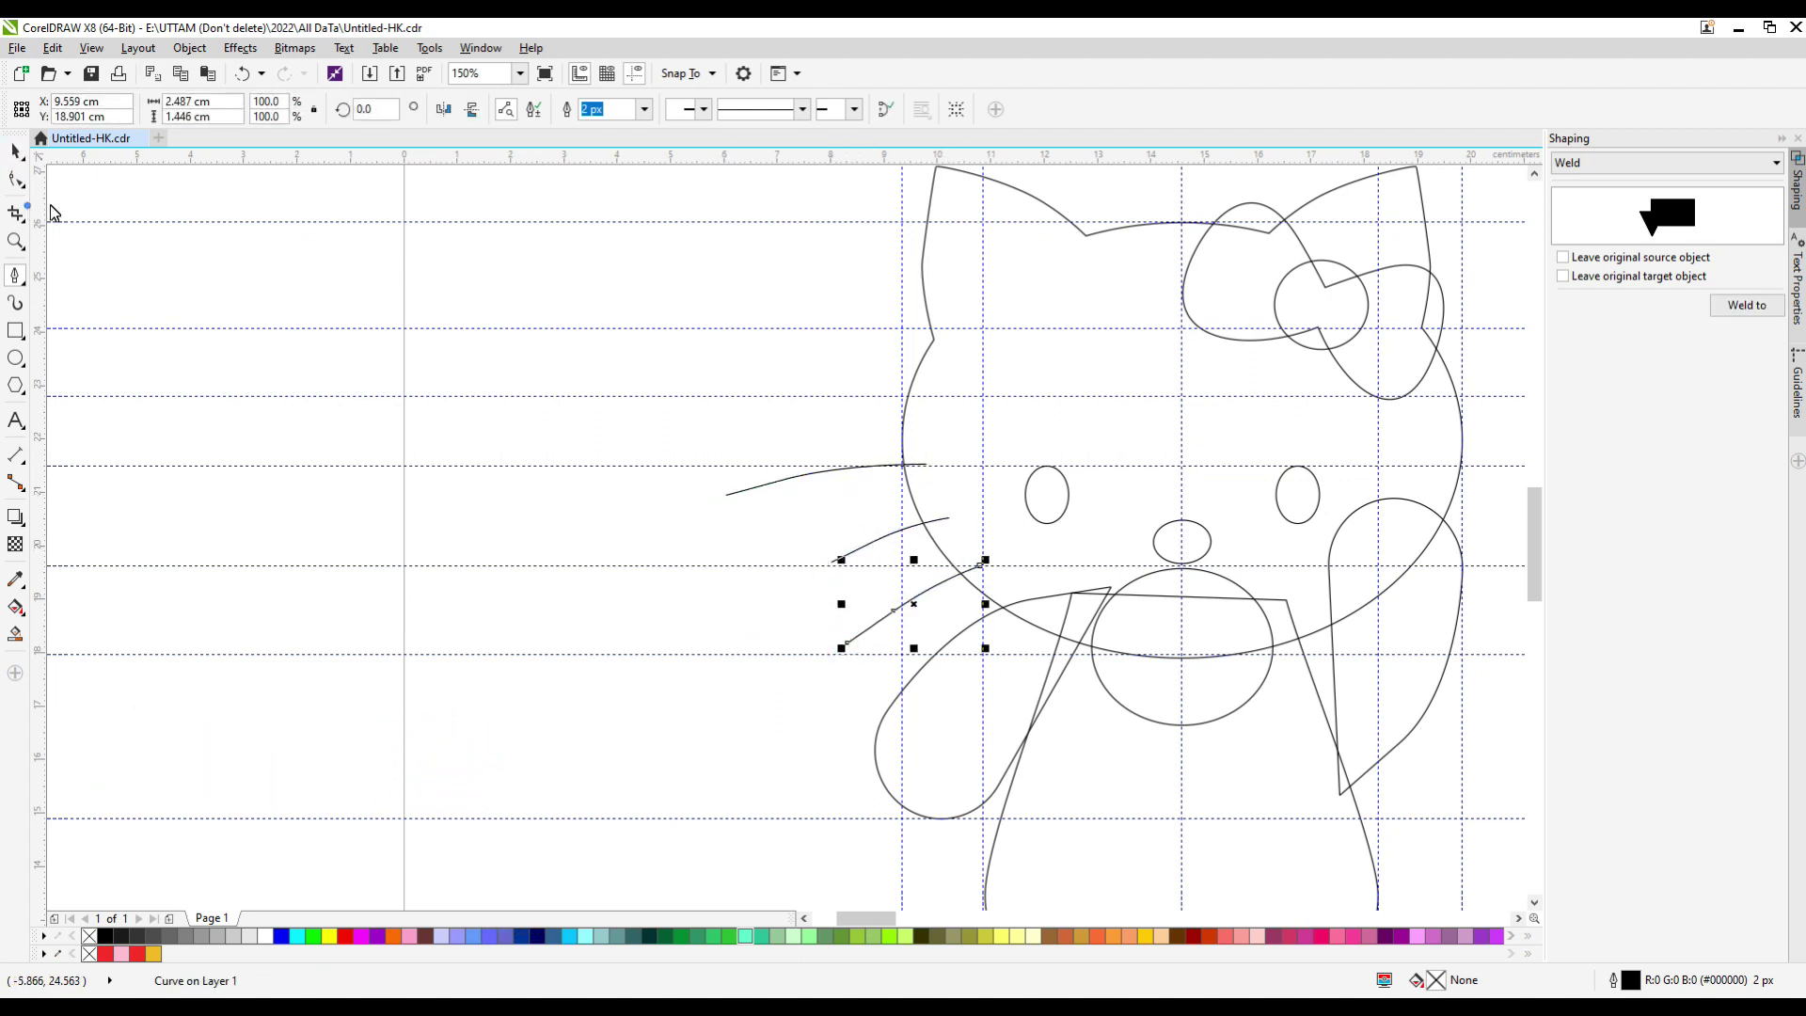
Reshape the raised right arm by bending its inner edge toward the body's shoulder and rounding its outer edge outward.
{"action": "scroll", "coordinate": [595, 279], "scroll_direction": "down", "scroll_amount": 2}
{"action": "key", "text": "space"}
{"action": "left_click", "coordinate": [423, 504]}
{"action": "scroll", "coordinate": [1082, 687], "scroll_direction": "up", "scroll_amount": 2}
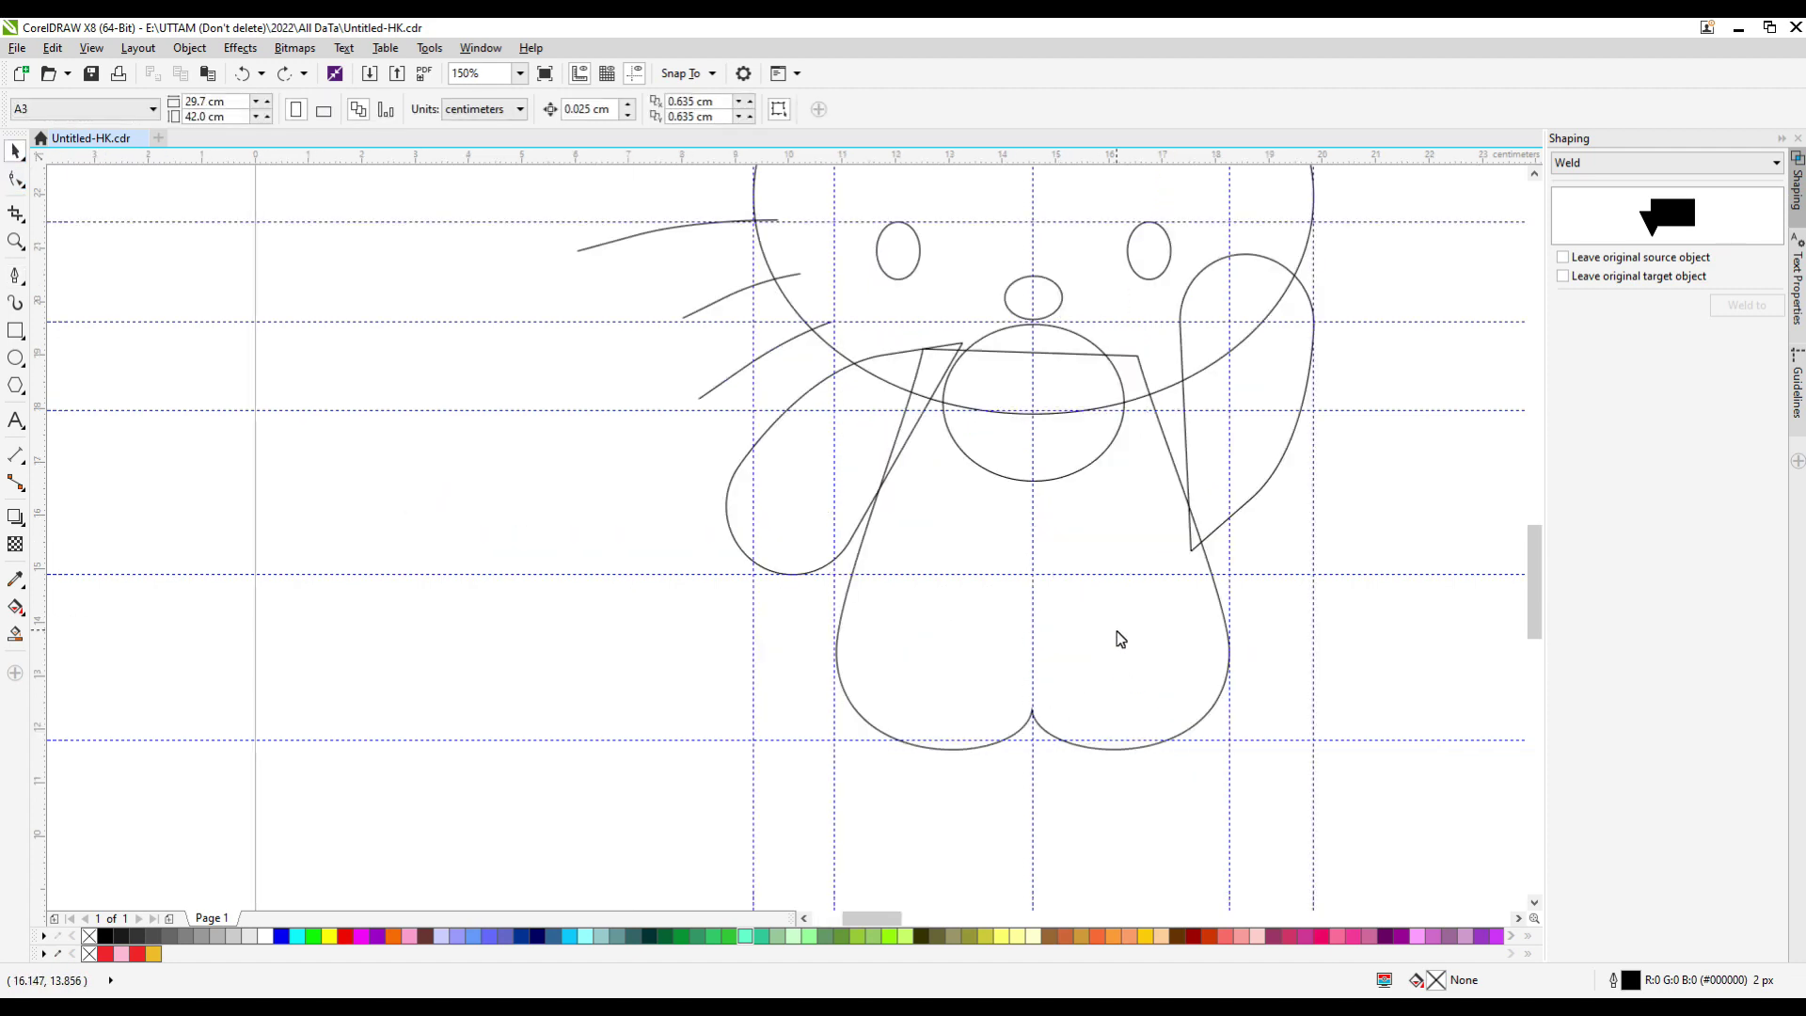
{"action": "scroll", "coordinate": [1135, 617], "scroll_direction": "down", "scroll_amount": 2}
{"action": "left_click", "coordinate": [15, 180]}
{"action": "scroll", "coordinate": [1201, 556], "scroll_direction": "up", "scroll_amount": 2}
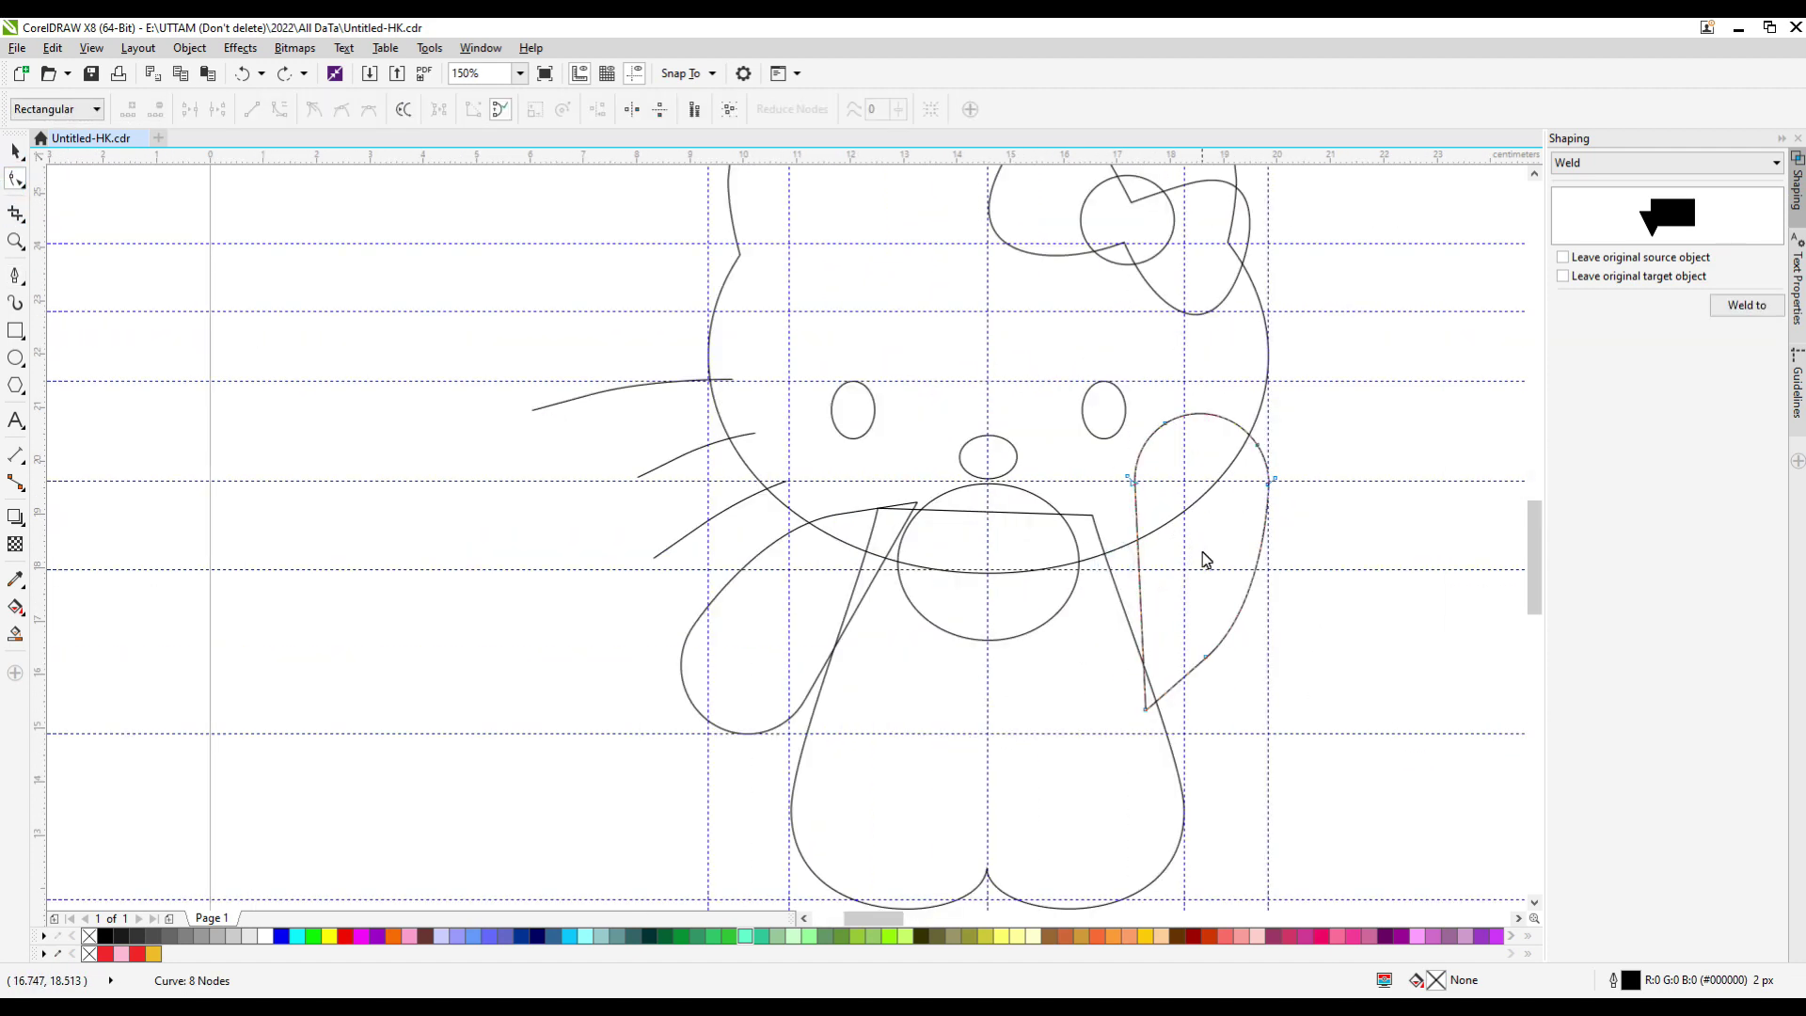
{"action": "left_click", "coordinate": [1134, 545]}
{"action": "left_click_drag", "start_coordinate": [1210, 662], "coordinate": [1268, 544]}
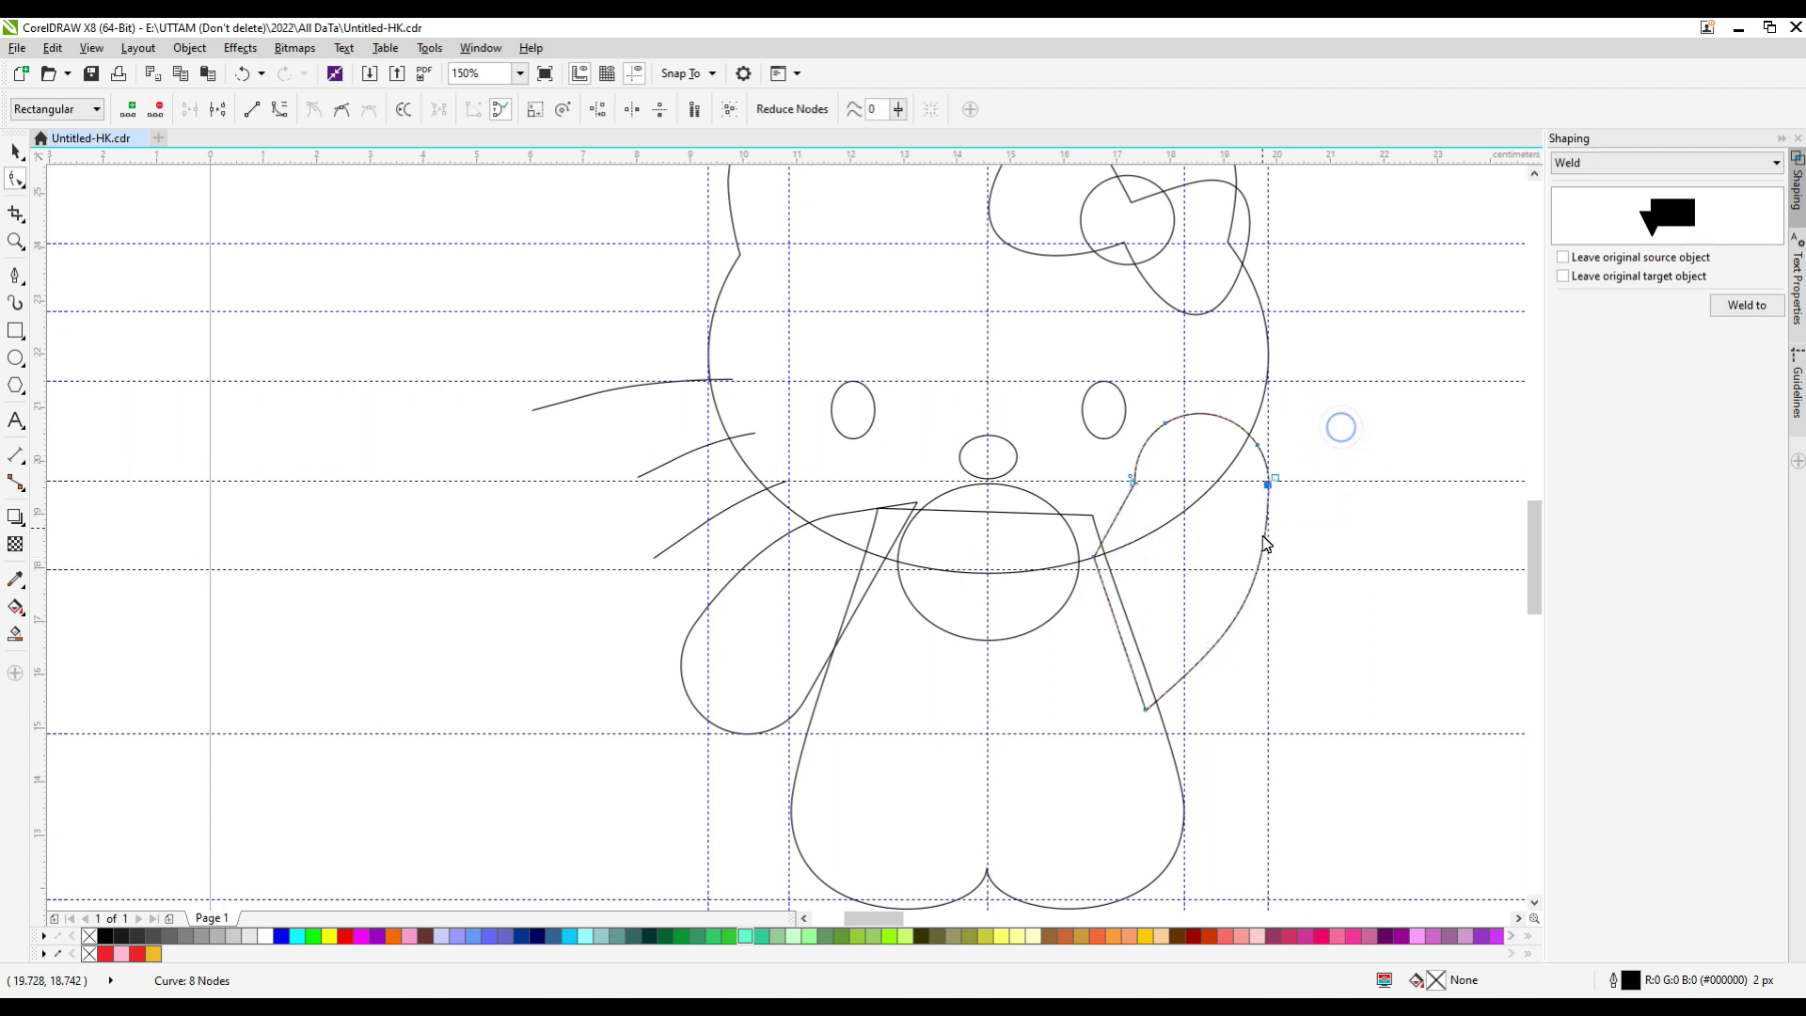
{"action": "left_click", "coordinate": [748, 555]}
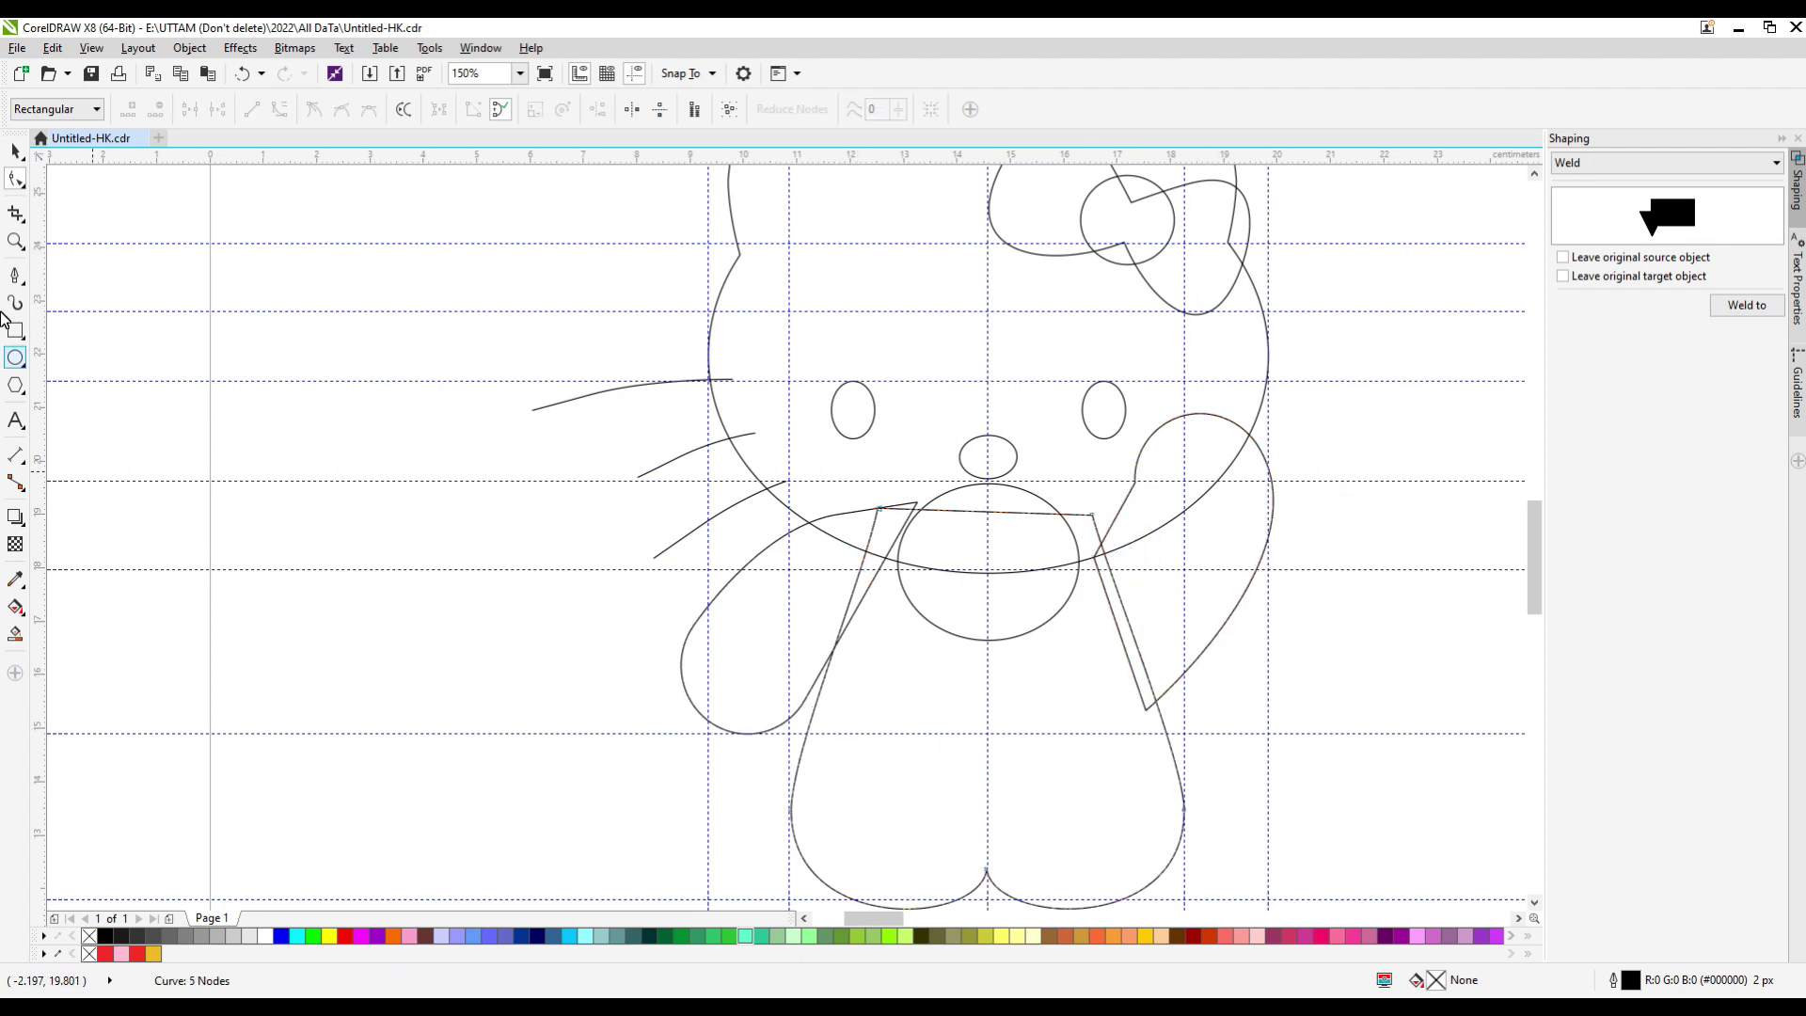
{"action": "left_click", "coordinate": [15, 274]}
{"action": "left_click", "coordinate": [764, 758]}
{"action": "left_click_drag", "start_coordinate": [1001, 790], "coordinate": [1115, 785]}
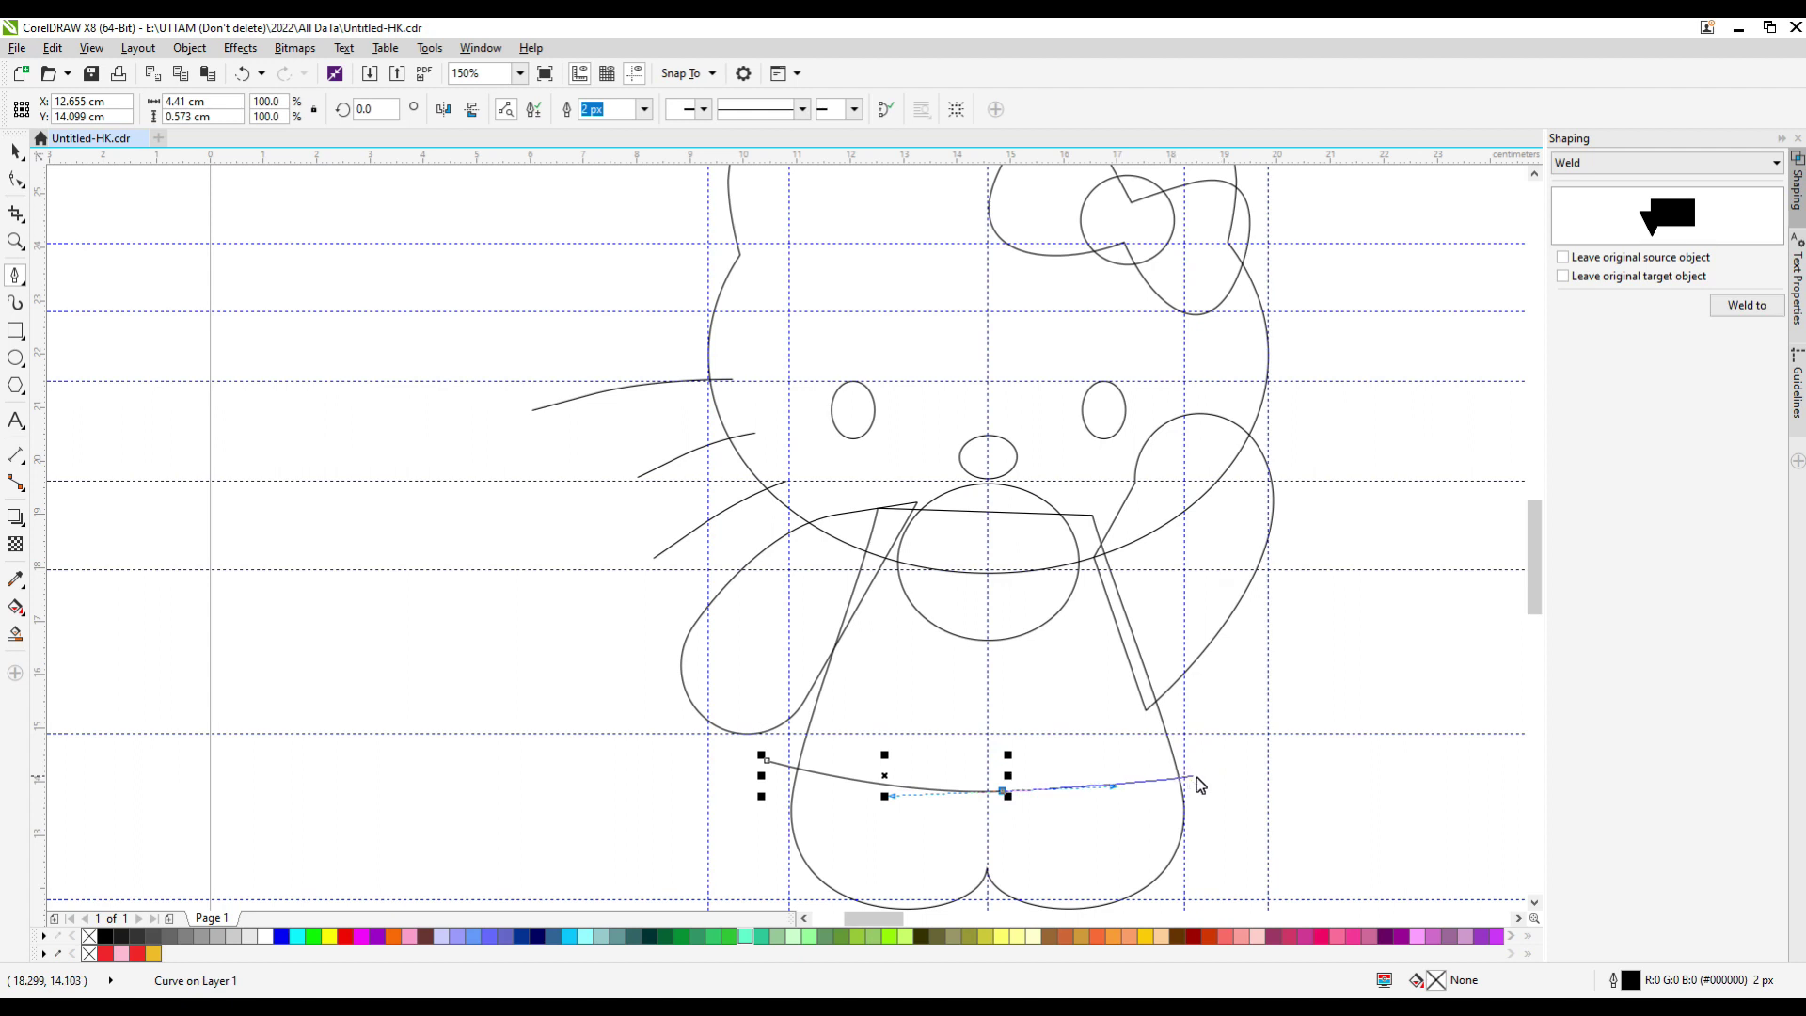
{"action": "key", "text": "Escape"}
Draw a wide ellipse across the arms and lower body and smart-fill the area of the body below its edge as the feet.
{"action": "left_click", "coordinate": [15, 357]}
{"action": "mouse_move", "coordinate": [617, 473]}
{"action": "left_mouse_down"}
{"action": "mouse_move", "coordinate": [1285, 793]}
{"action": "mouse_move", "coordinate": [1360, 786]}
{"action": "left_mouse_up"}
{"action": "left_click", "coordinate": [15, 633]}
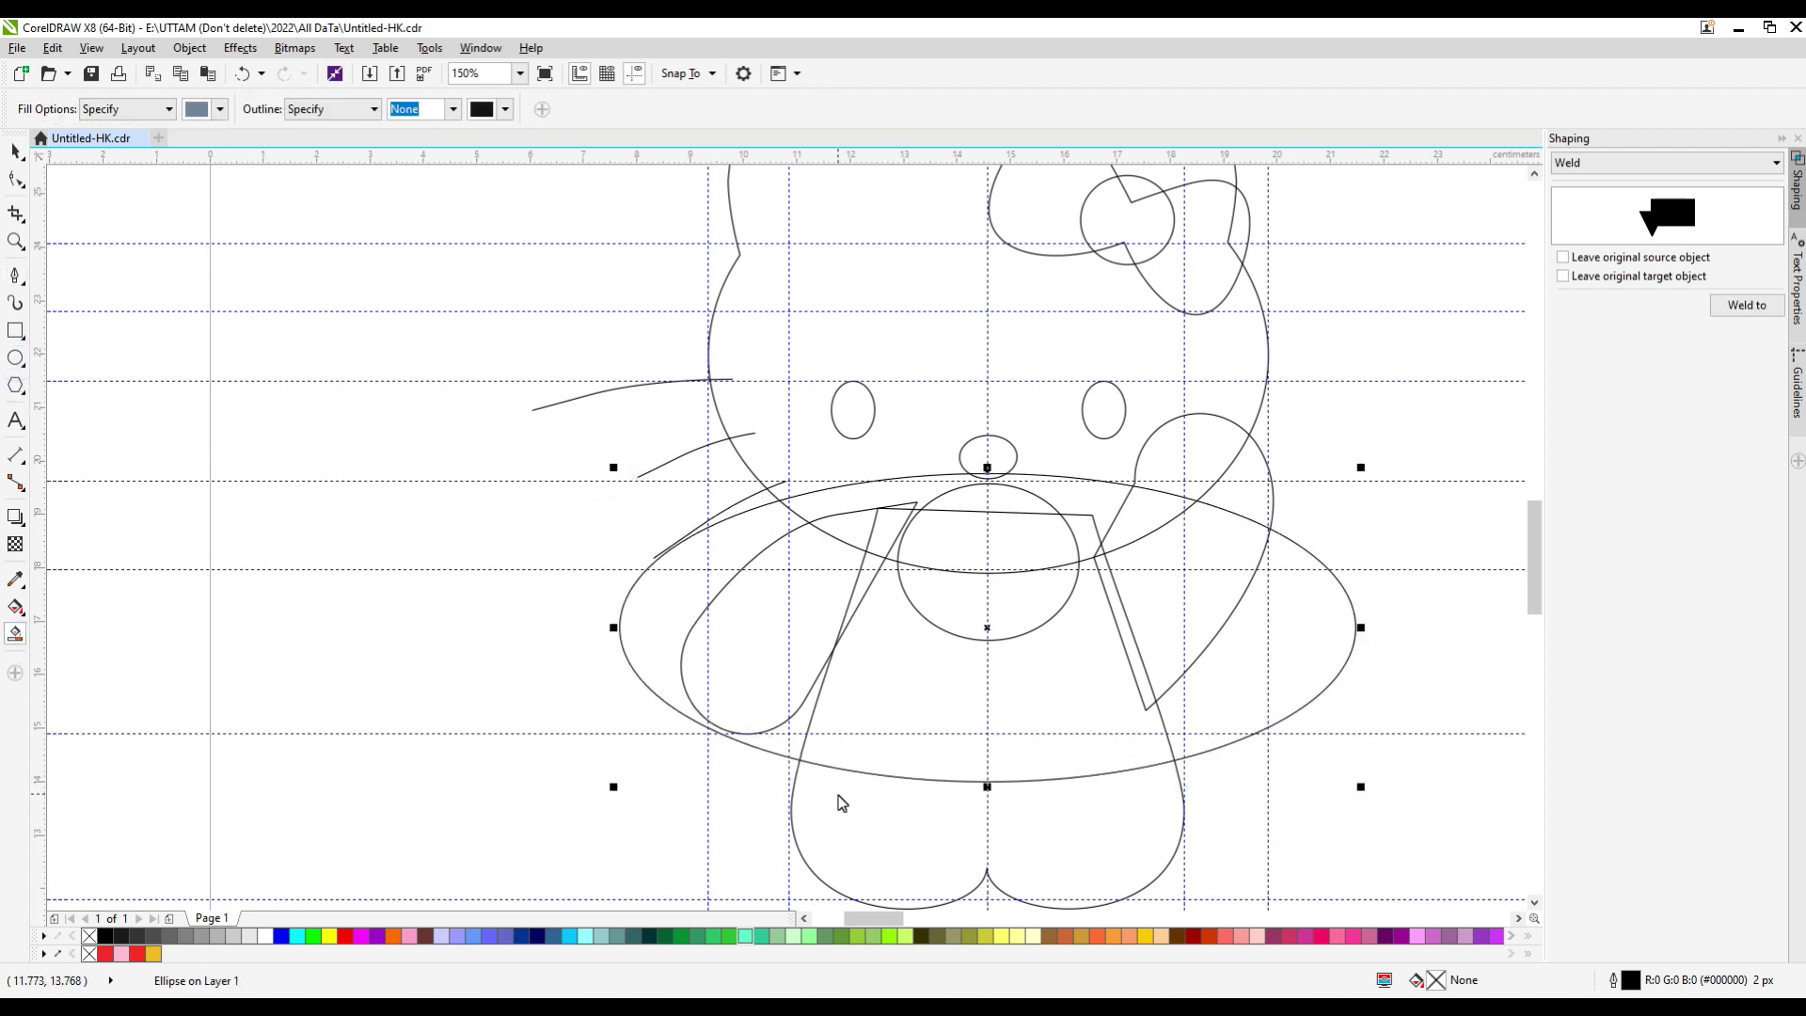
{"action": "left_click", "coordinate": [853, 835]}
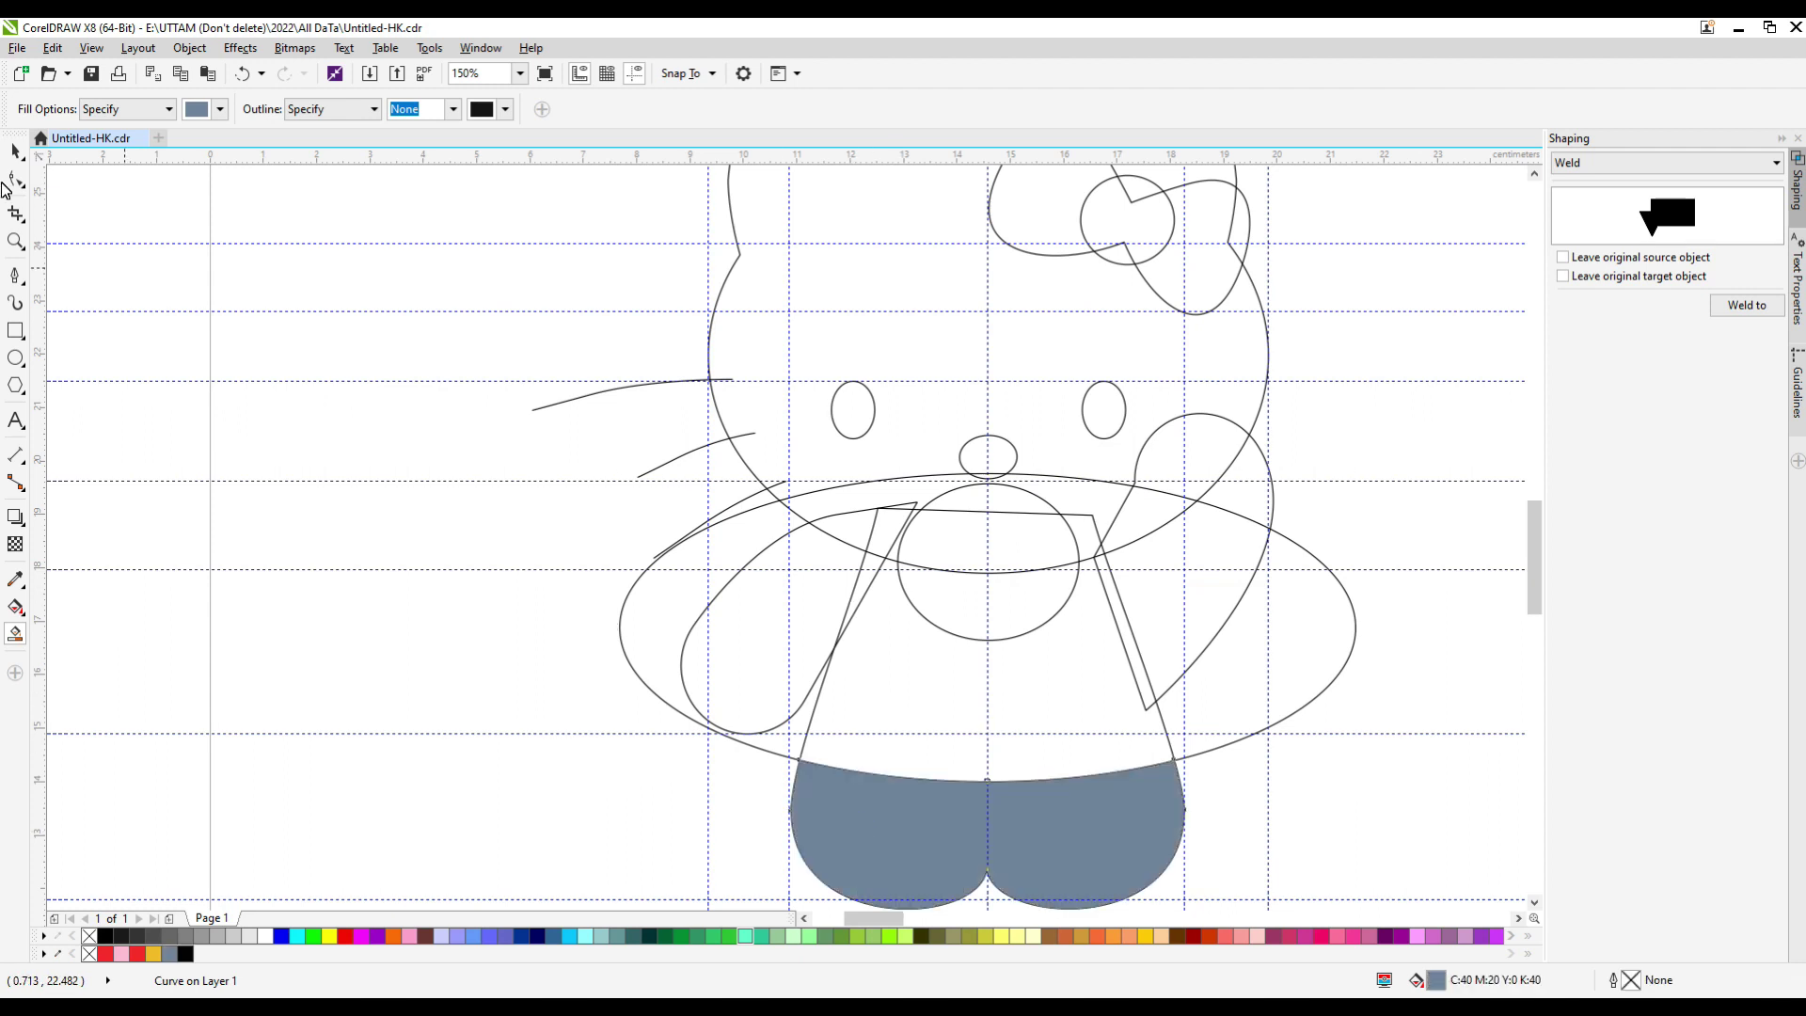
Delete the wide helper ellipse and fill the body shape with red.
{"action": "key", "text": "space"}
{"action": "left_click", "coordinate": [1246, 686]}
{"action": "left_click_drag", "start_coordinate": [1311, 701], "coordinate": [785, 531]}
{"action": "right_click", "coordinate": [711, 480]}
{"action": "left_click", "coordinate": [806, 687]}
{"action": "left_click", "coordinate": [894, 658]}
{"action": "left_click", "coordinate": [136, 953]}
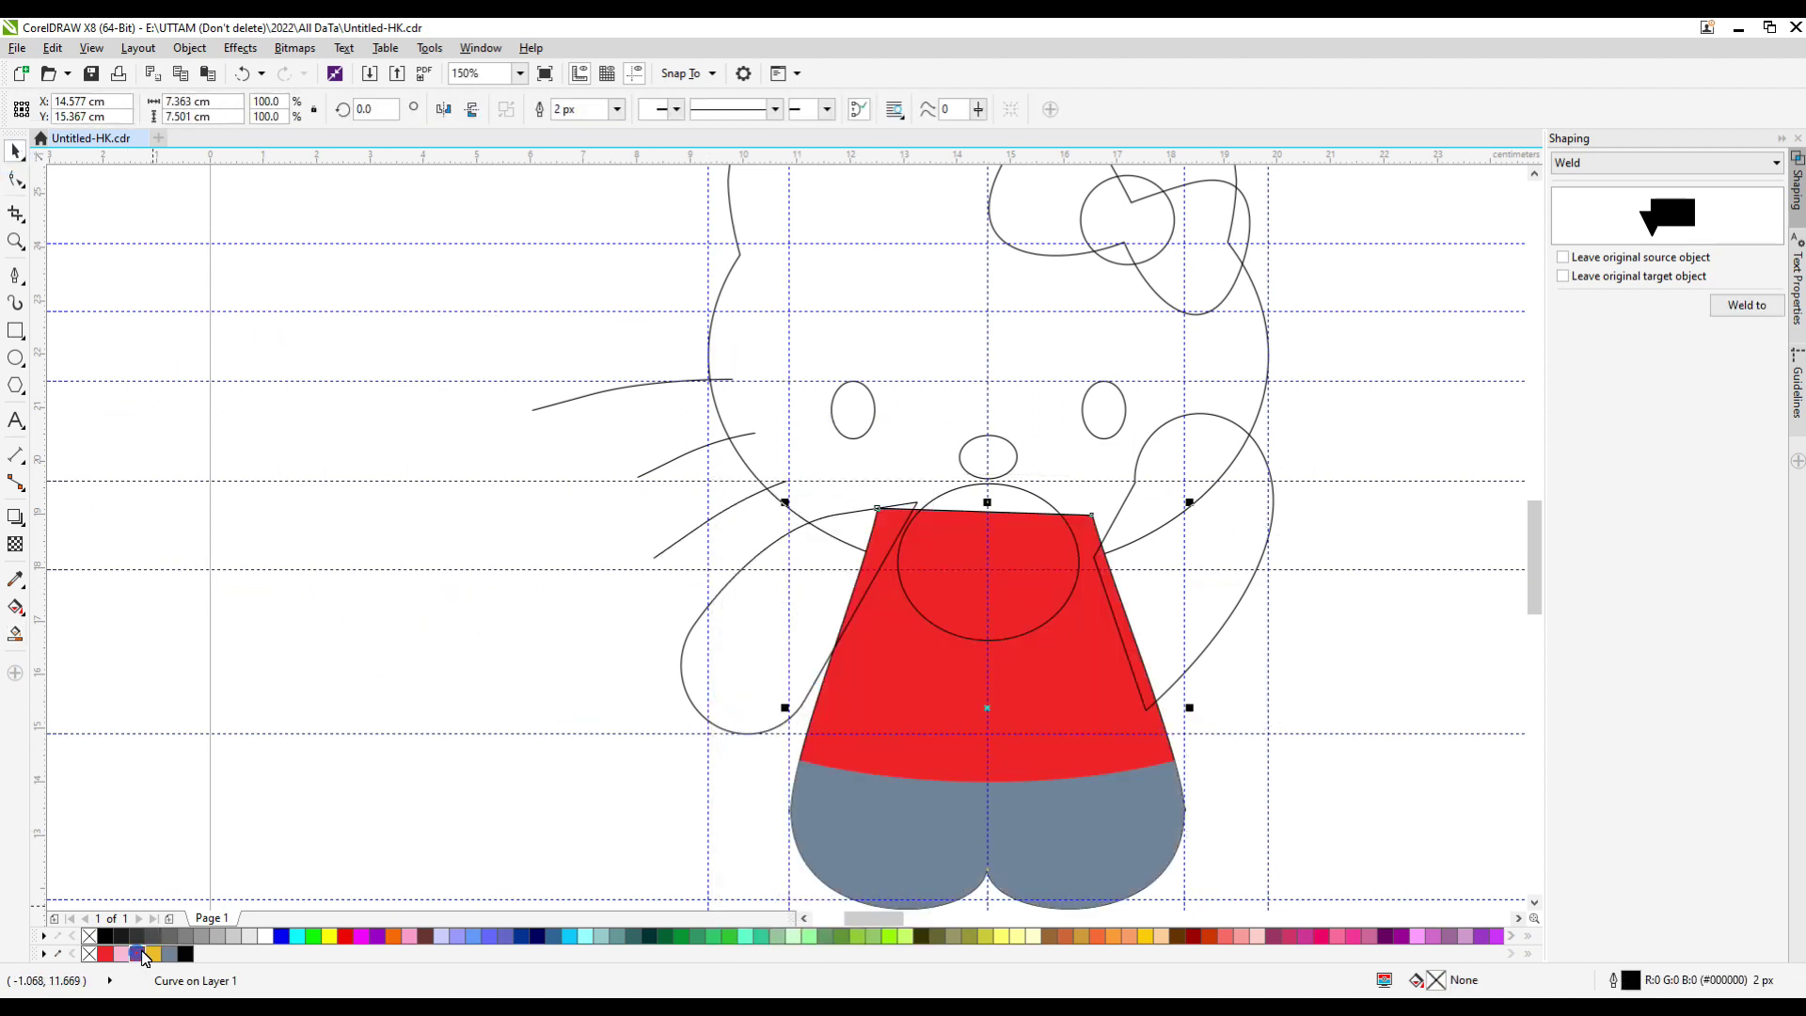
Fill the left arm with white and send it back behind the red body.
{"action": "left_click", "coordinate": [774, 639]}
{"action": "left_click", "coordinate": [268, 937]}
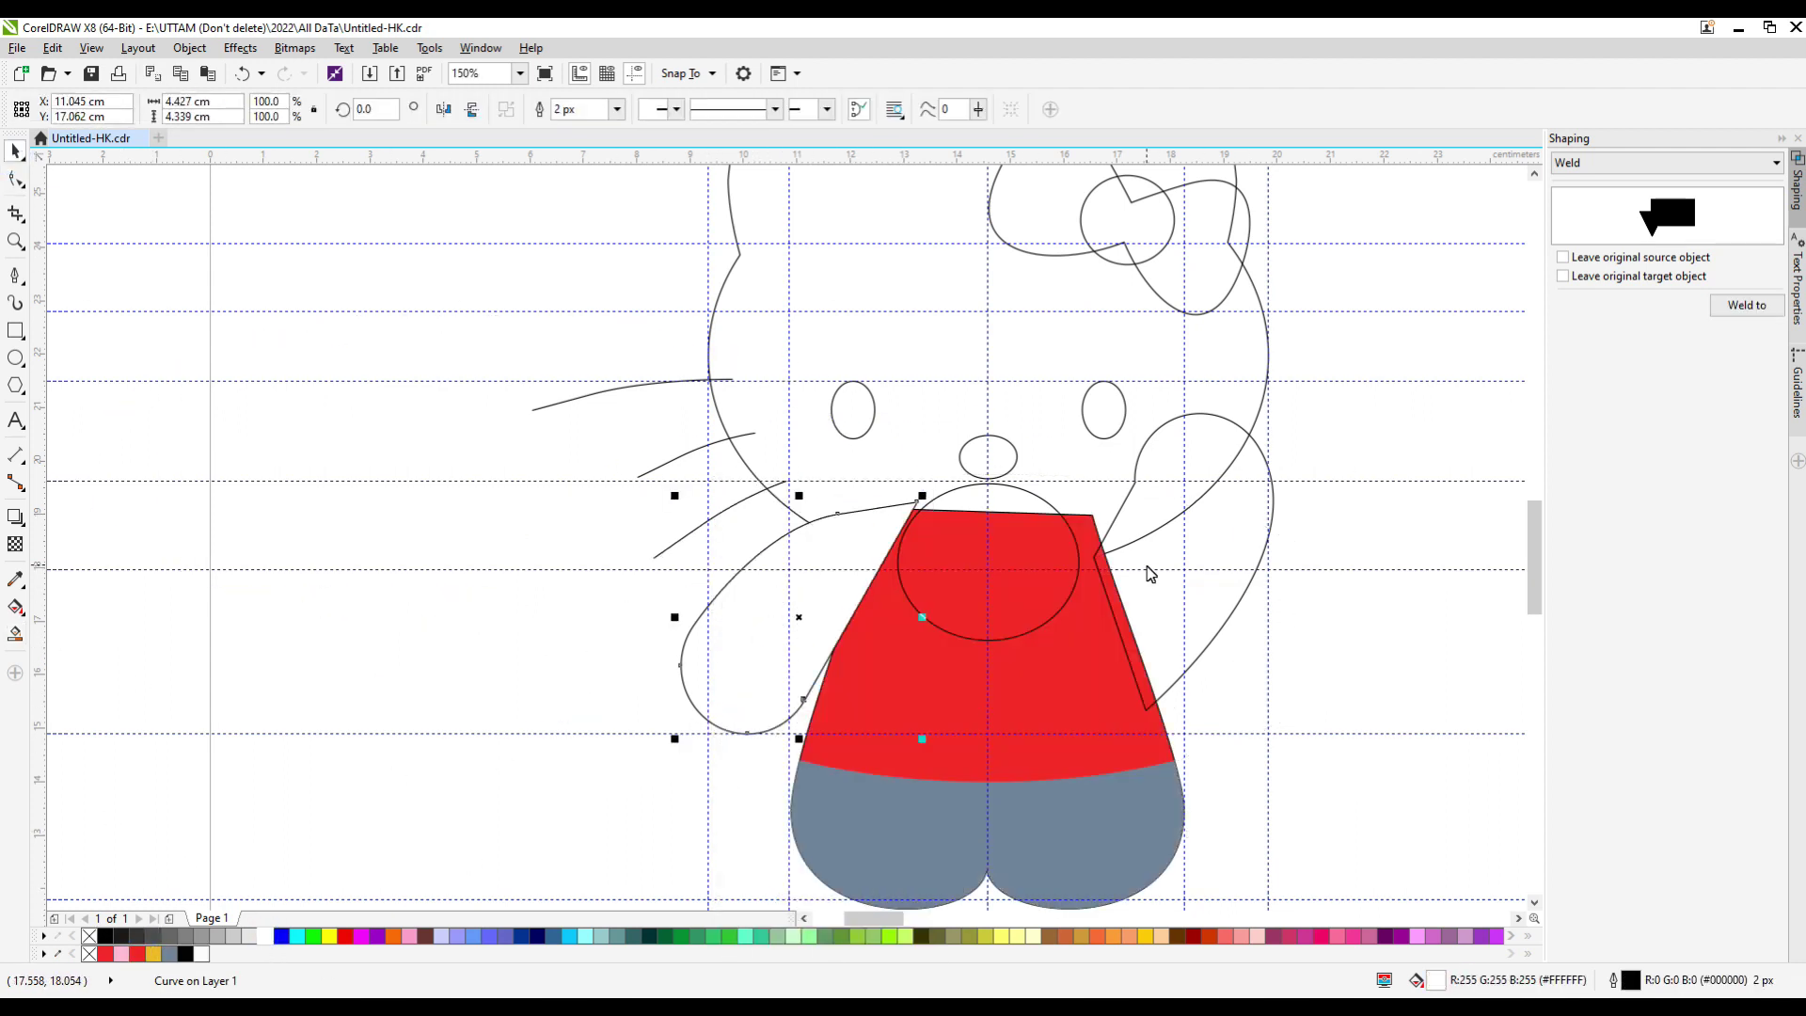
{"action": "key", "text": "ctrl+Next"}
Try to fill the raised right arm with white and send it back behind the body.
{"action": "left_click", "coordinate": [1193, 592]}
{"action": "left_click", "coordinate": [268, 937]}
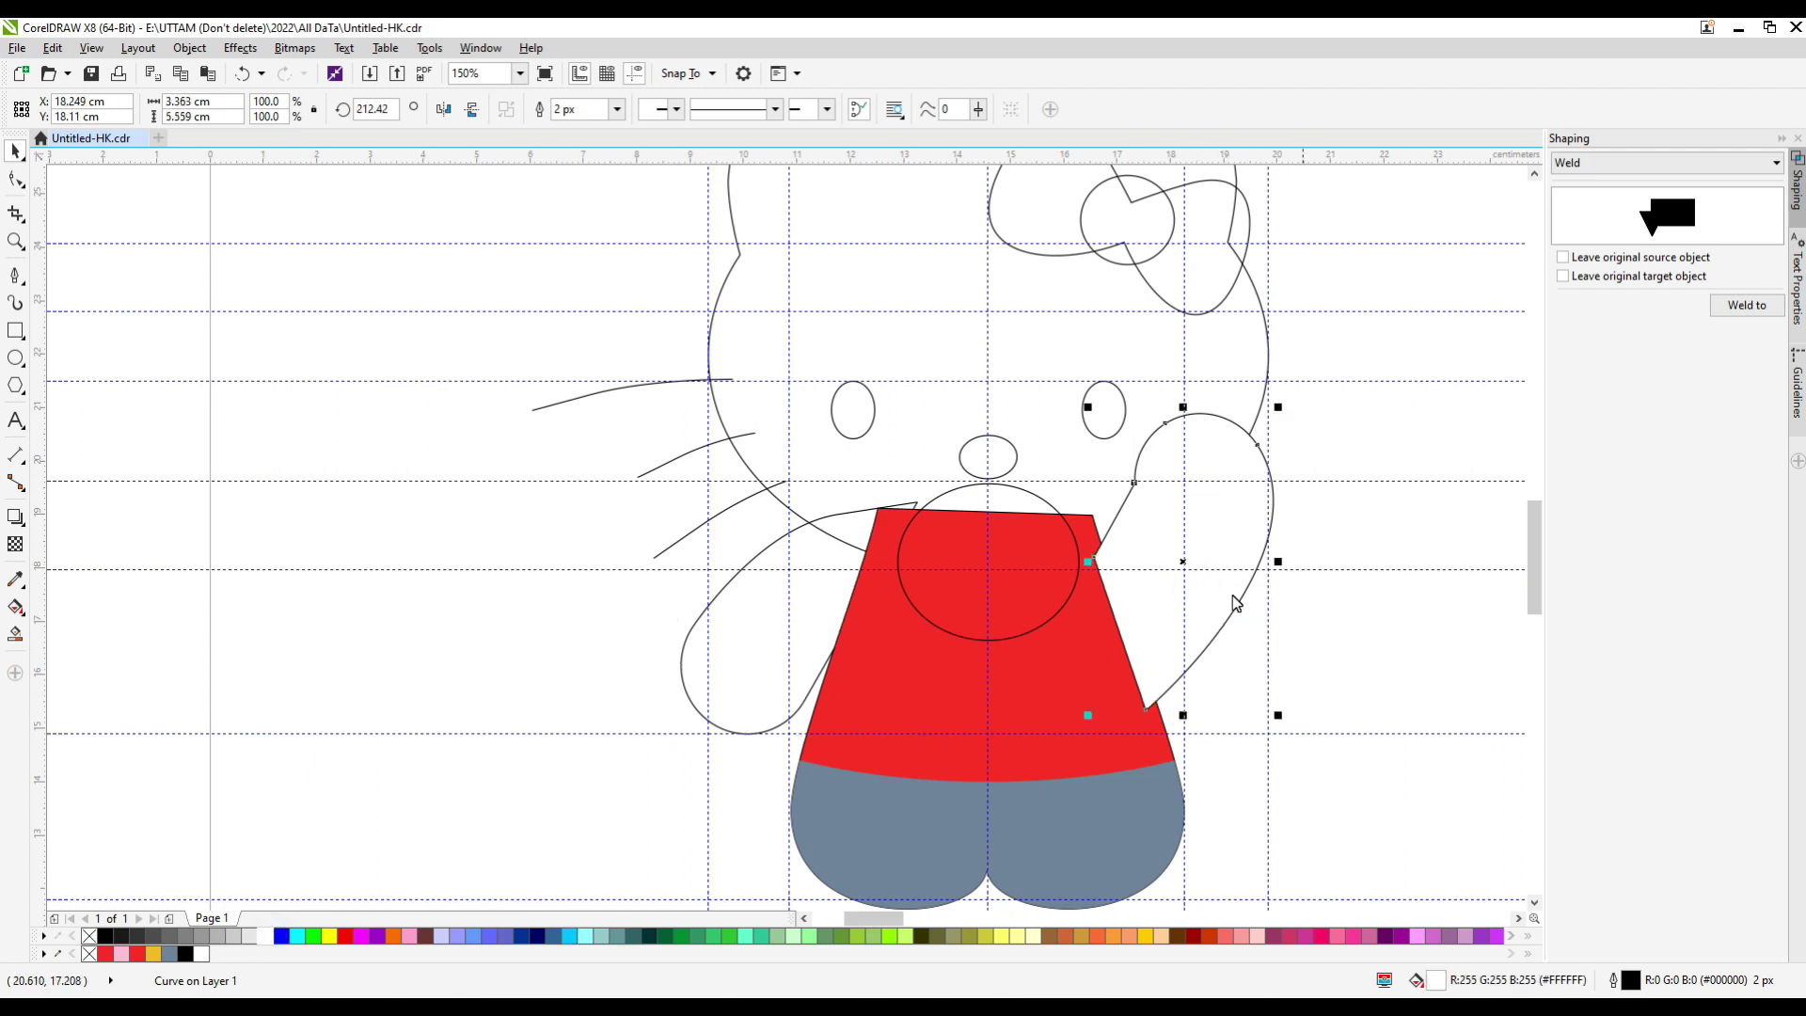
{"action": "key", "text": "ctrl+Next"}
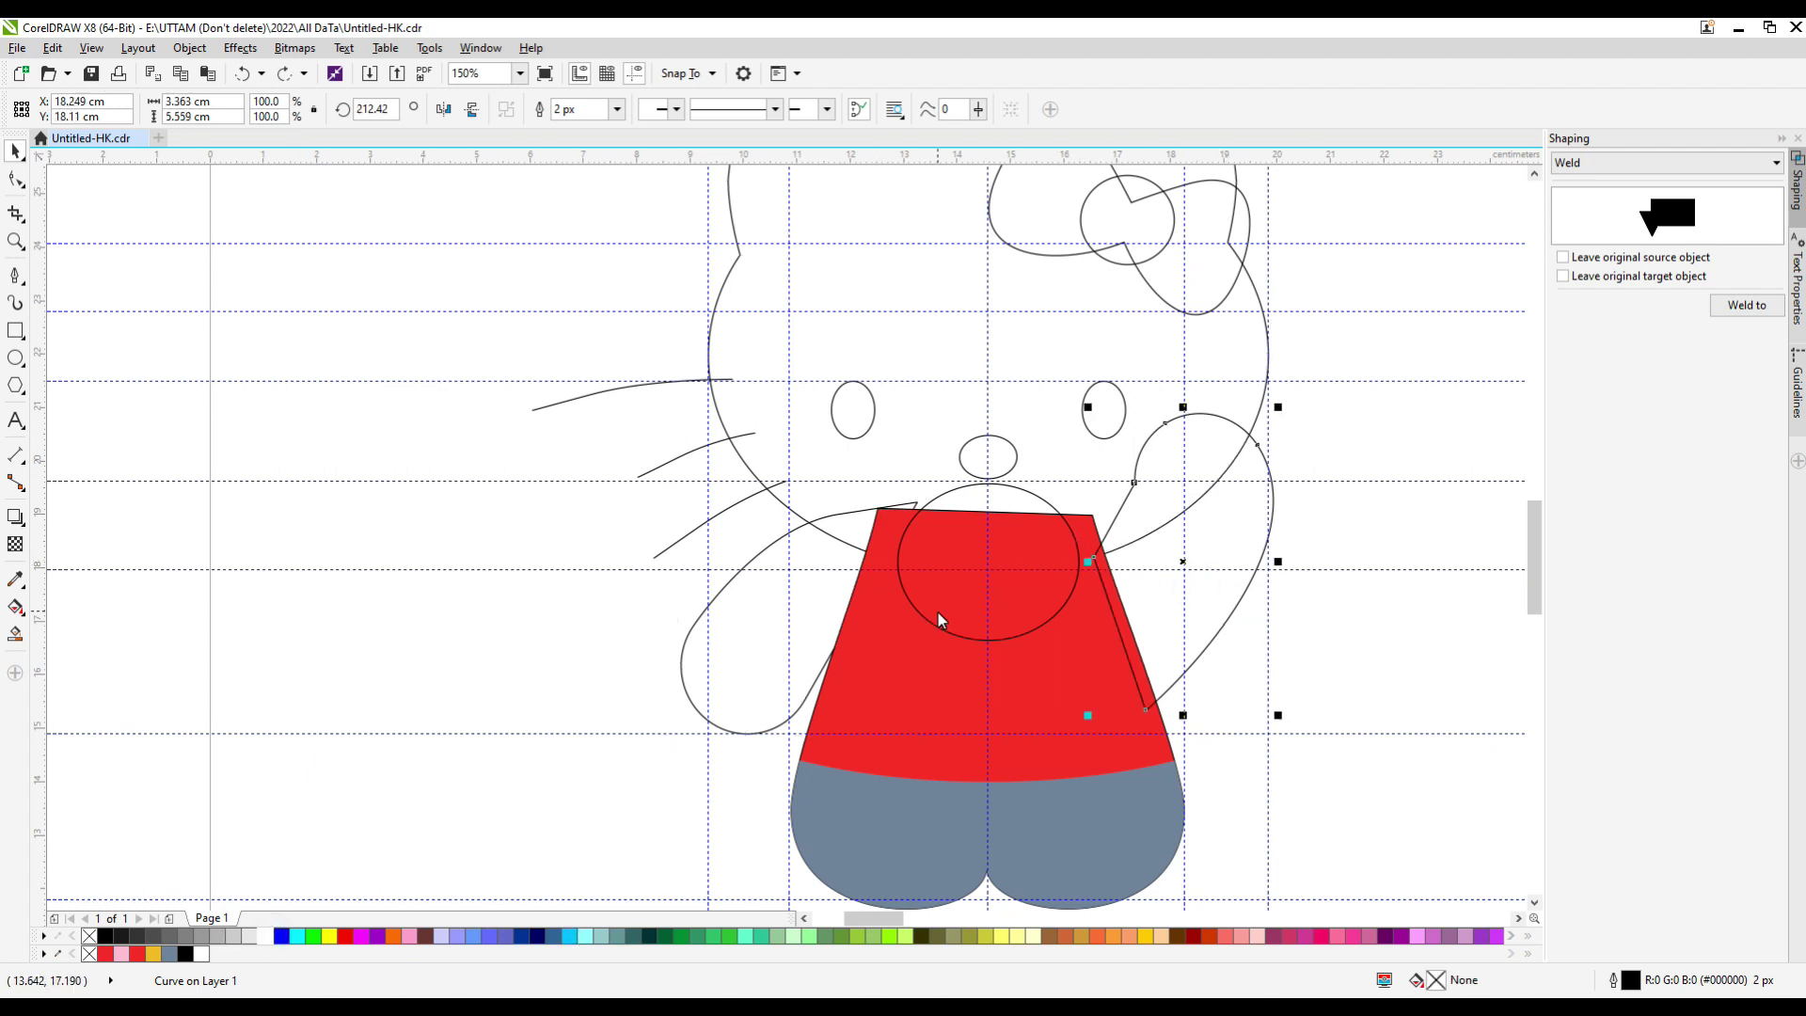
Remove the body's fill, smart-fill the part of the collar ellipse below the chin, and delete the original collar ellipse.
{"action": "left_click", "coordinate": [939, 612]}
{"action": "left_click", "coordinate": [88, 937]}
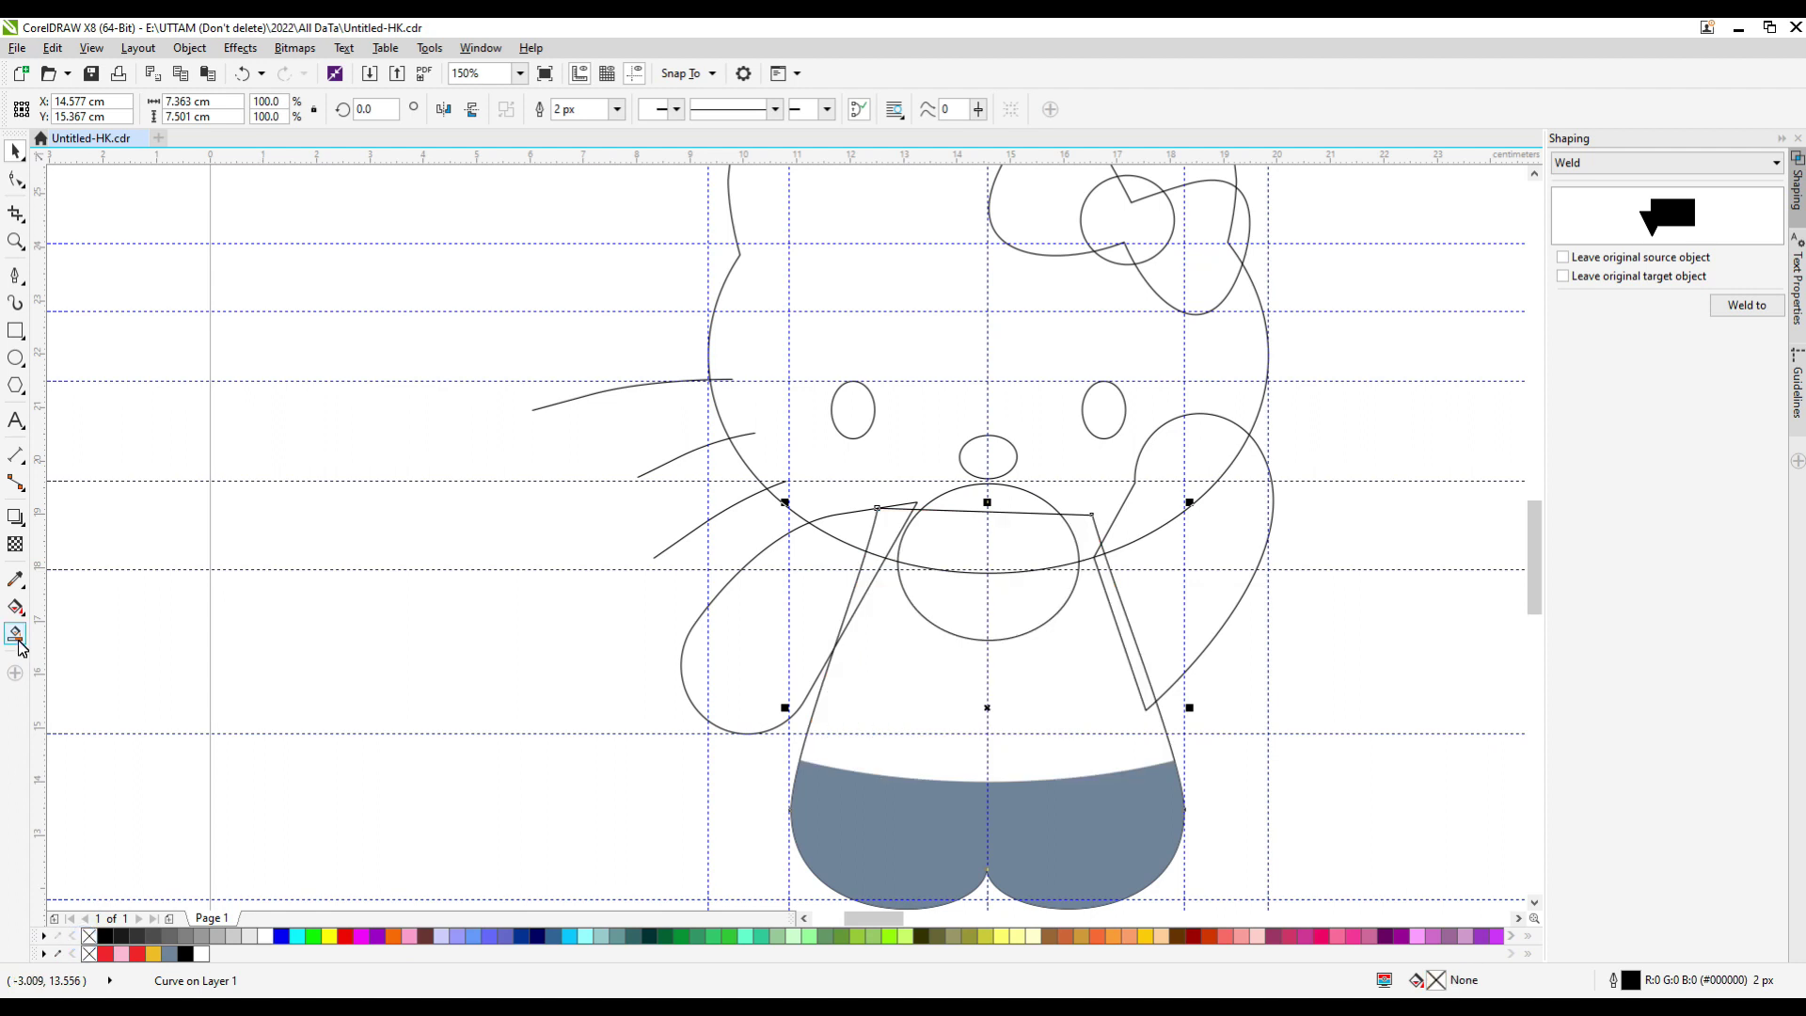
{"action": "left_click", "coordinate": [988, 564]}
{"action": "right_click", "coordinate": [1000, 478]}
{"action": "left_click", "coordinate": [902, 632]}
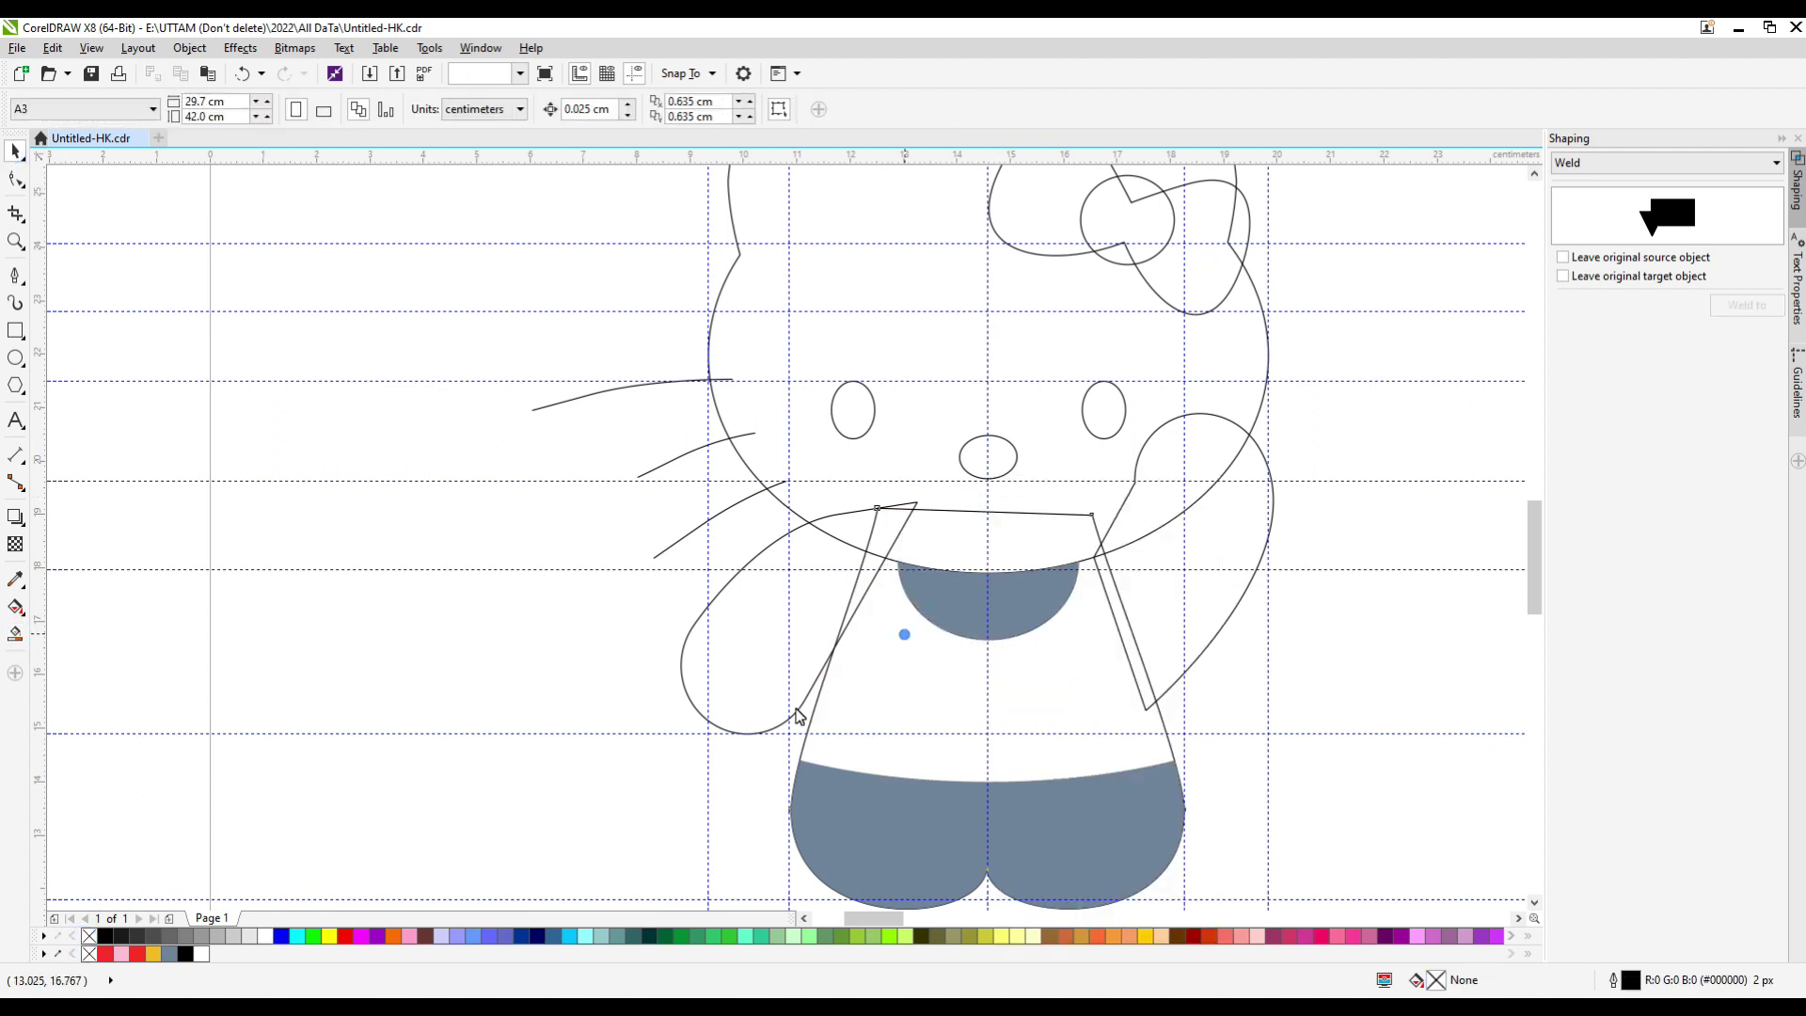
Fill the body with red again and the feet and collar with white.
{"action": "left_click", "coordinate": [105, 953]}
{"action": "left_click", "coordinate": [988, 828]}
{"action": "left_click", "coordinate": [201, 953]}
{"action": "left_click", "coordinate": [137, 953]}
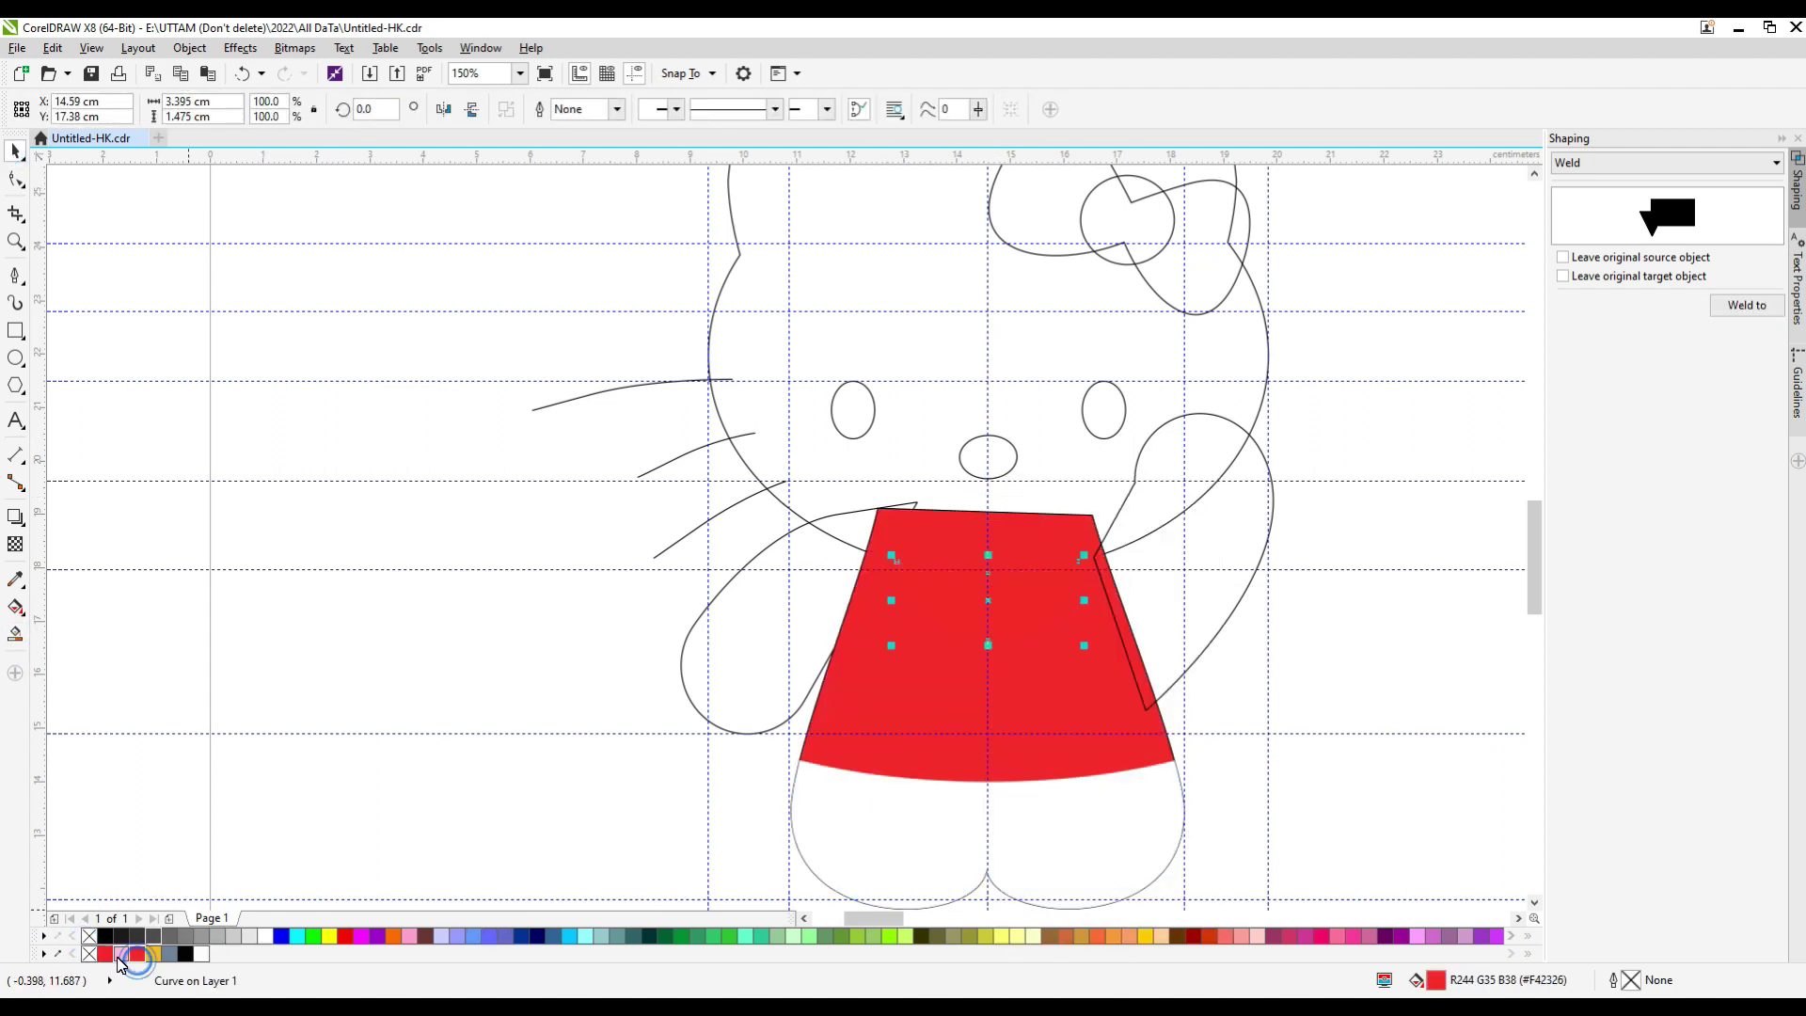
{"action": "left_click", "coordinate": [201, 952]}
Fill both eyes with black and the nose with golden yellow.
{"action": "scroll", "coordinate": [774, 657], "scroll_direction": "down", "scroll_amount": 2}
{"action": "left_click", "coordinate": [185, 953]}
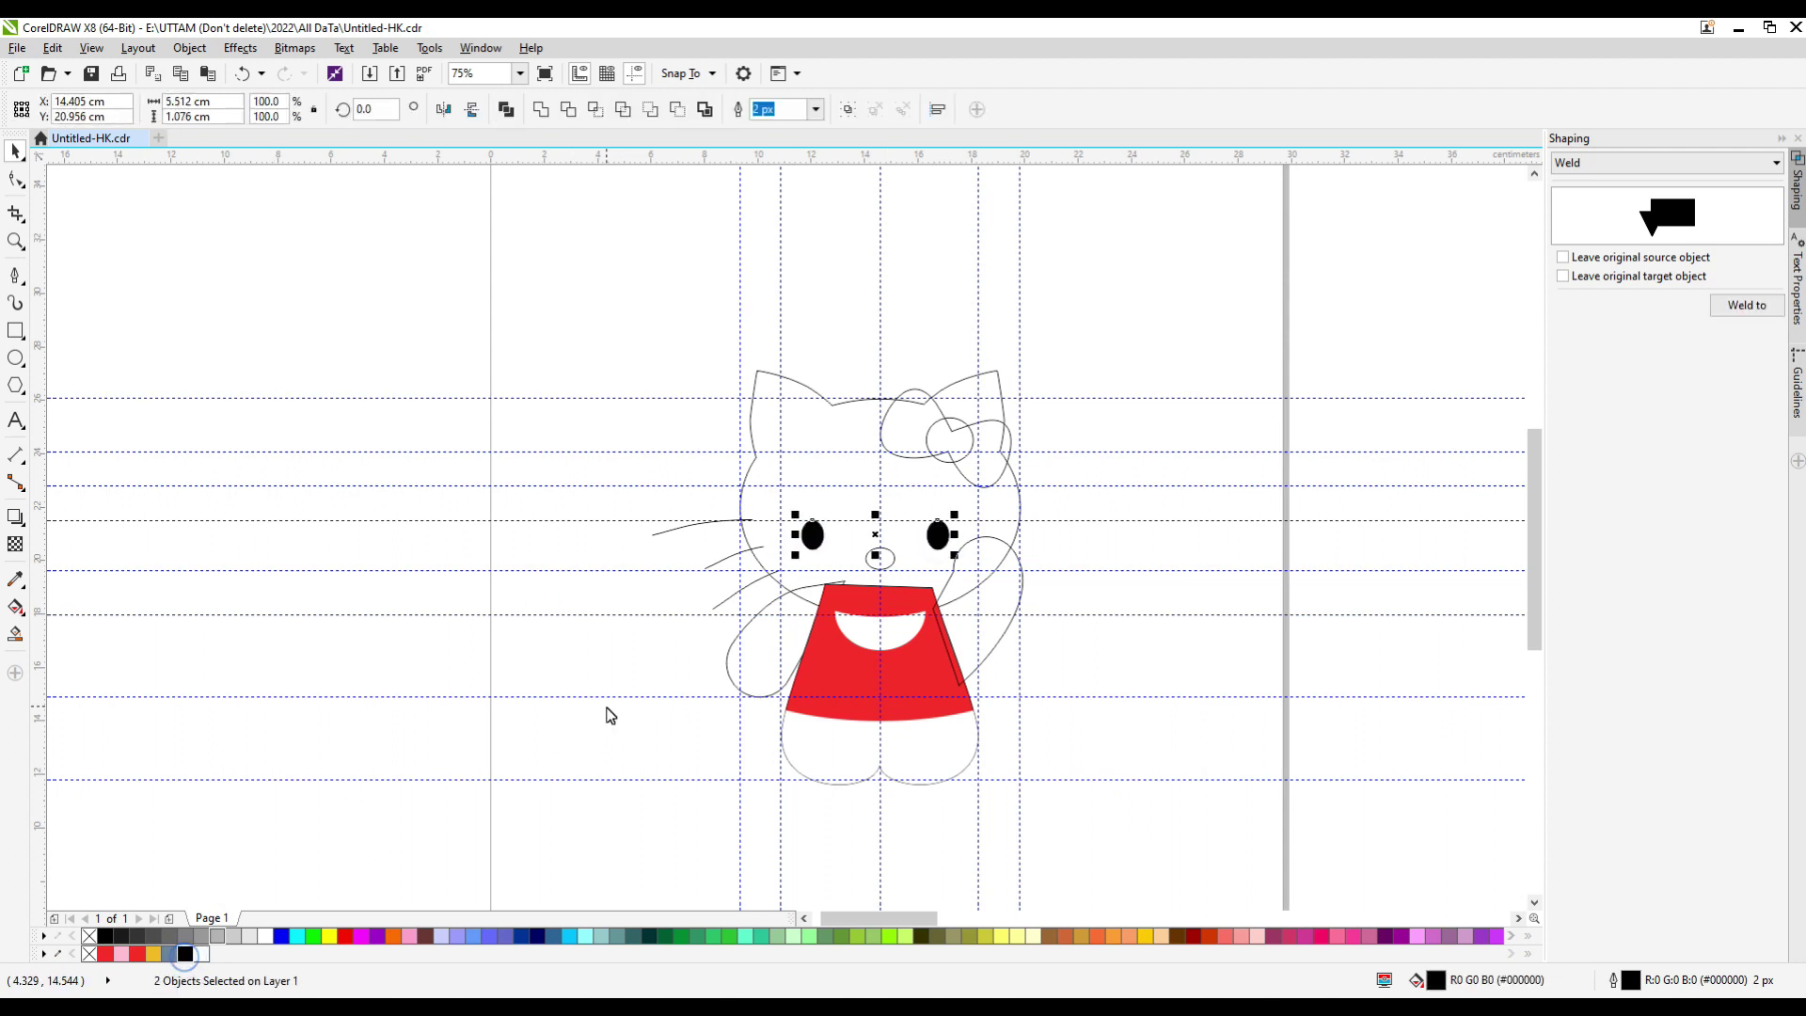
{"action": "left_click", "coordinate": [892, 572]}
{"action": "left_click", "coordinate": [153, 953]}
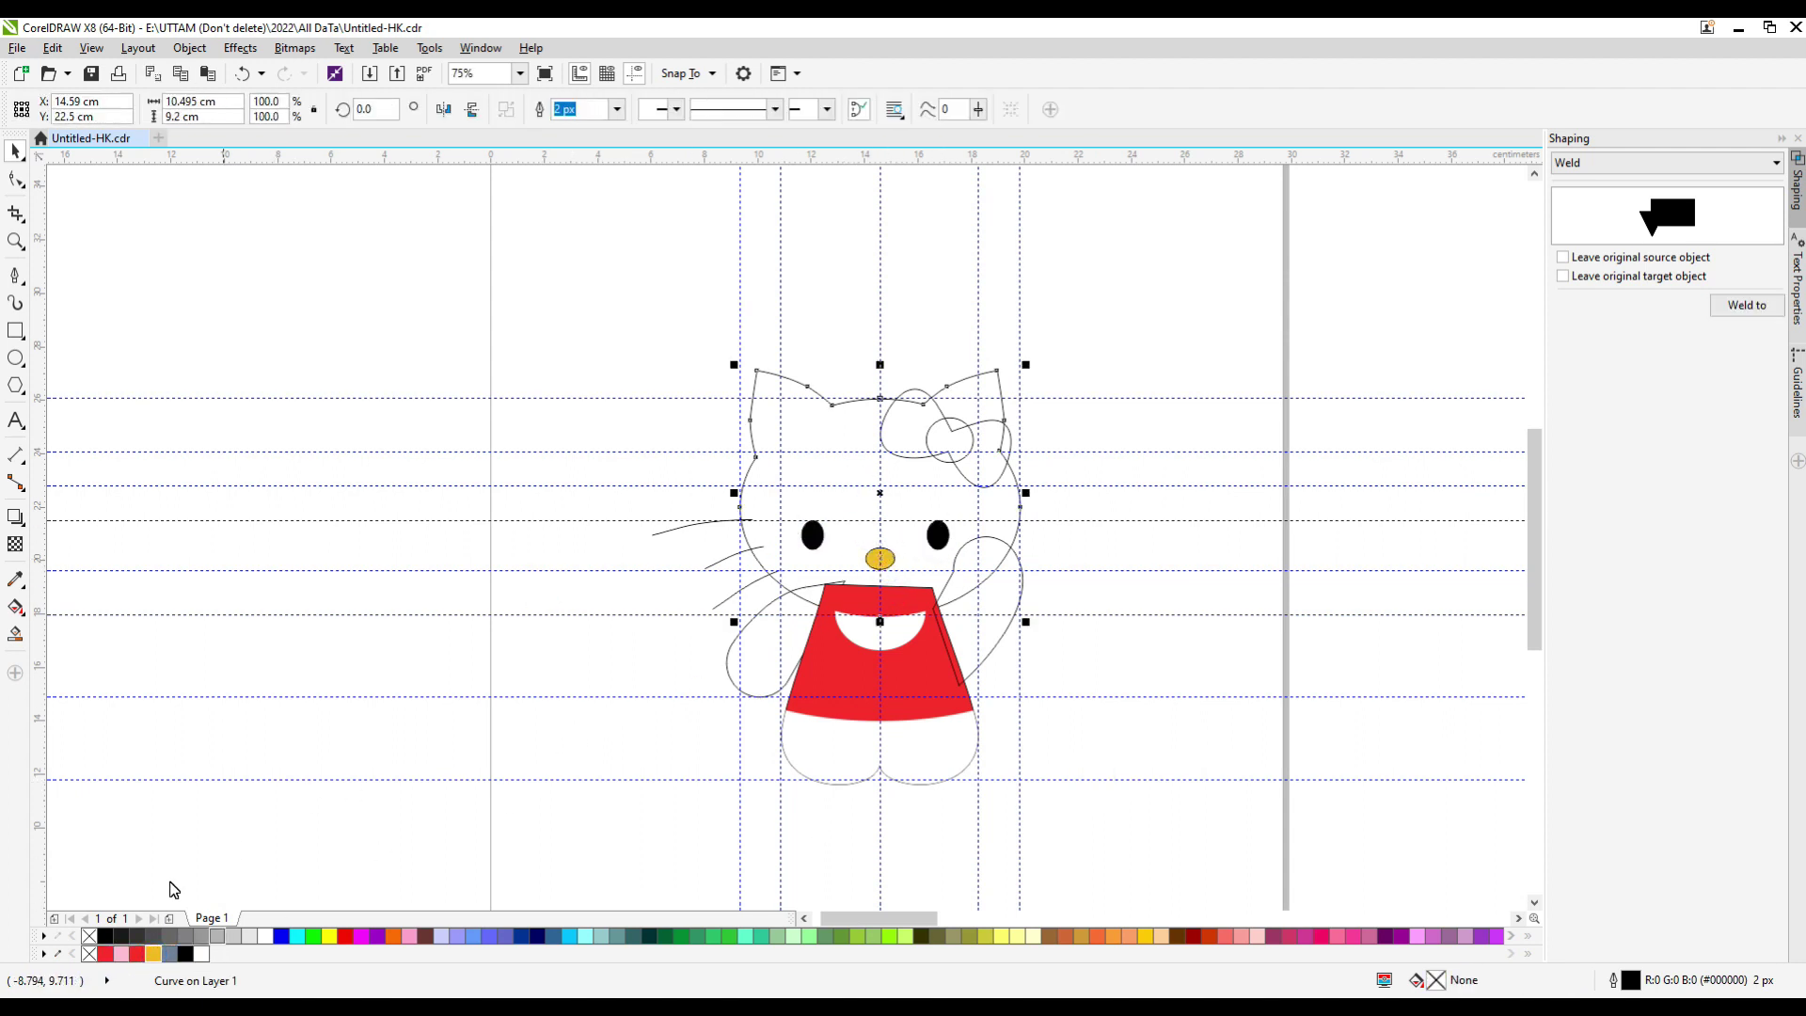
Bring the head, face features, whiskers and bow to the front, and place the raised right arm above them.
{"action": "left_click", "coordinate": [1383, 555]}
{"action": "left_click_drag", "start_coordinate": [582, 318], "coordinate": [1200, 634]}
{"action": "key", "text": "ctrl+Home"}
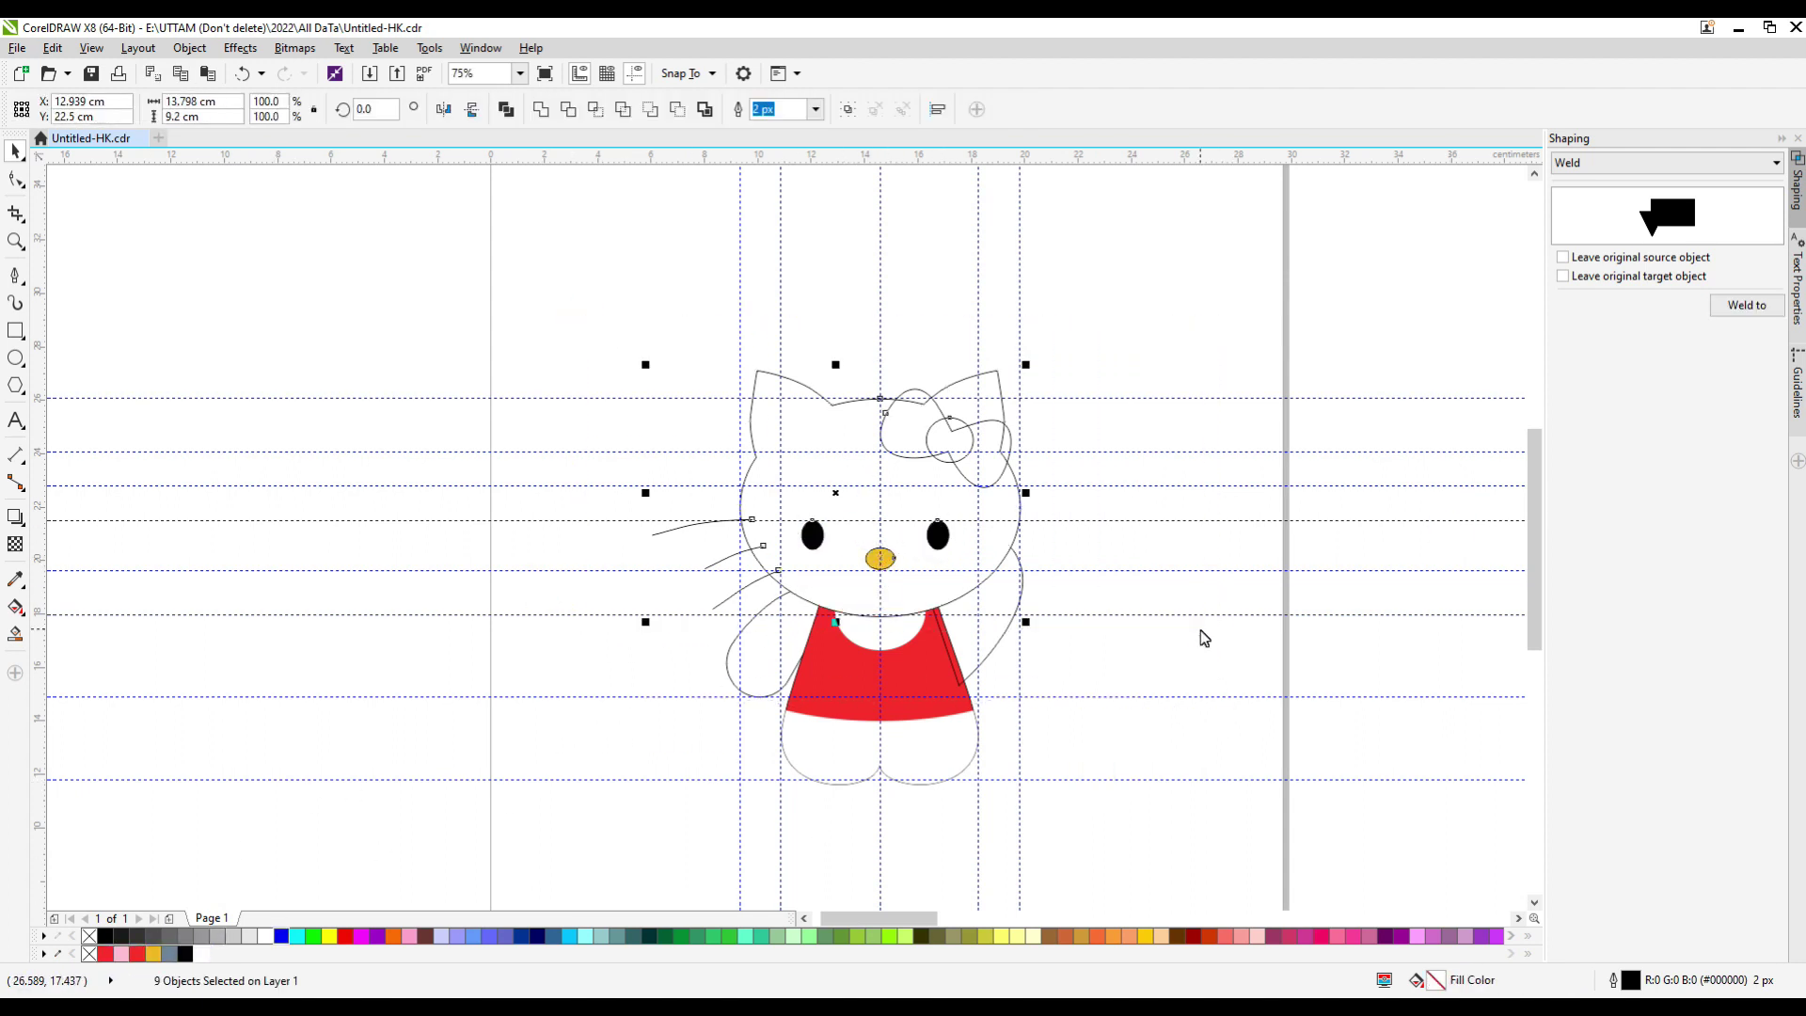
{"action": "left_click", "coordinate": [1001, 613]}
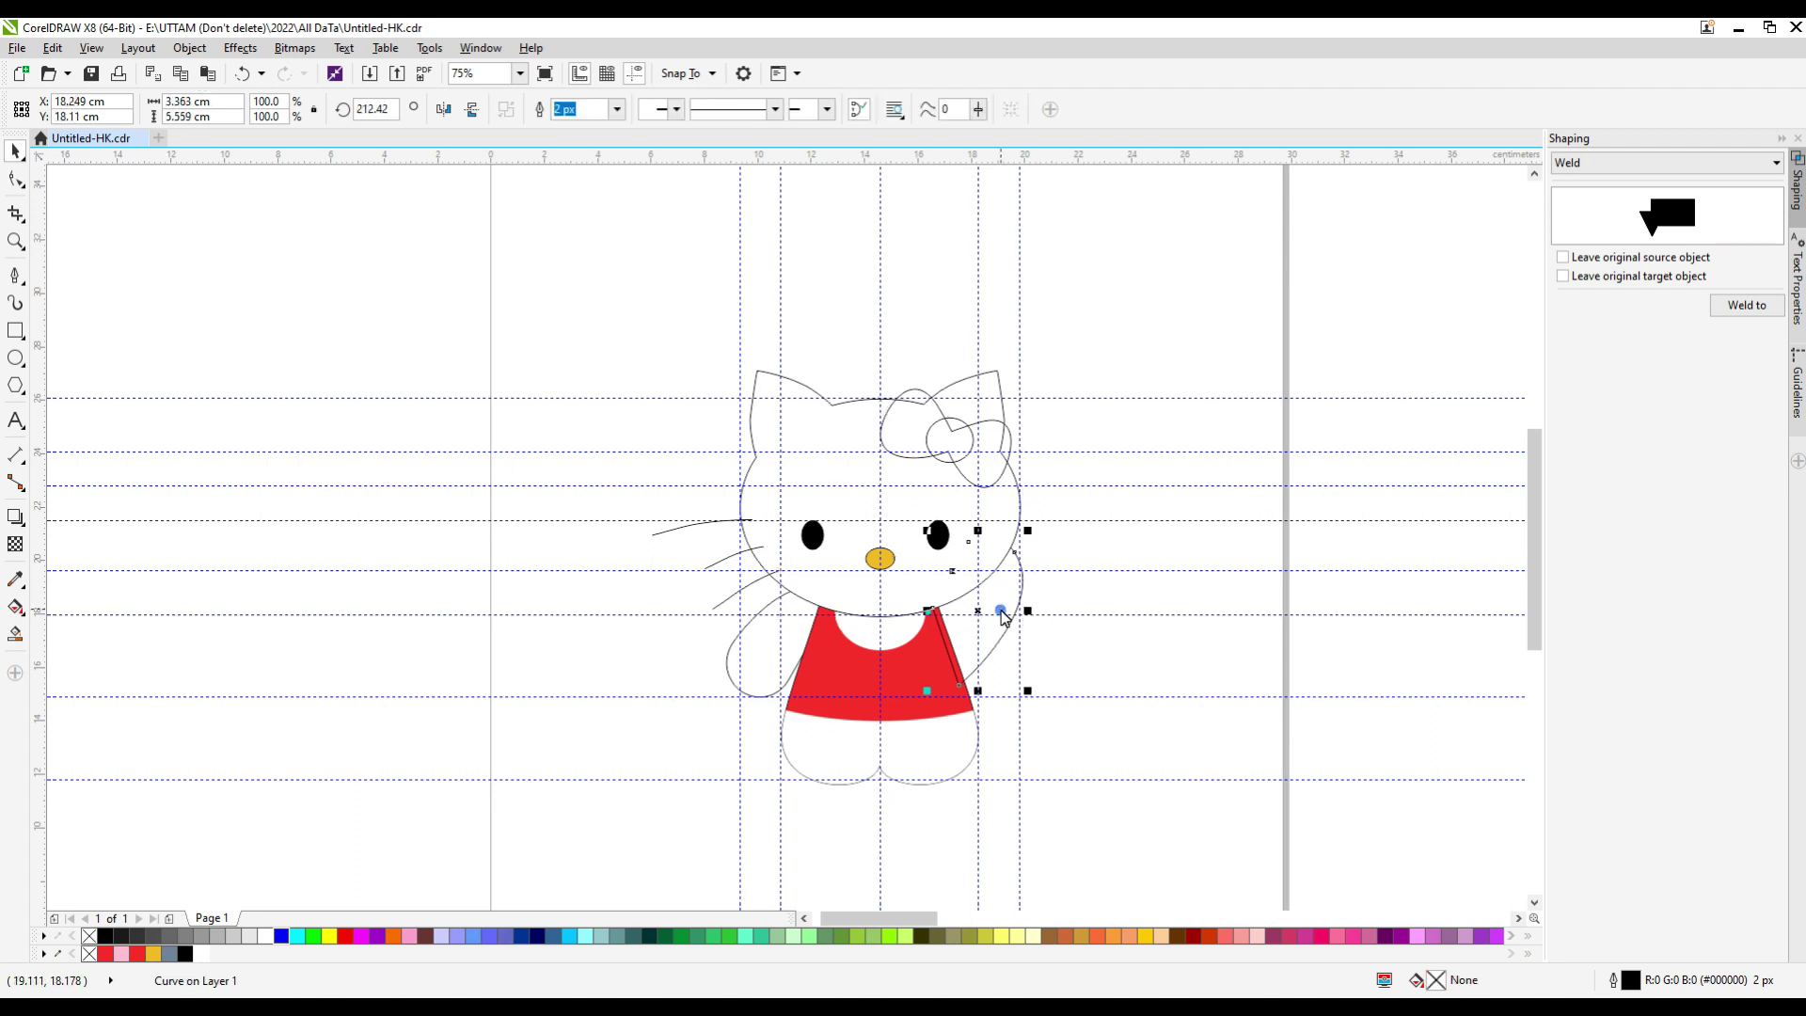
Fill the bow loops and the round knot with the red #F1222A.
{"action": "left_click", "coordinate": [1006, 442]}
{"action": "left_click", "coordinate": [105, 953]}
Draw a closed, curved crease shape with the Pen tool inside the left bow loop, its two tips pointing at the knot.
{"action": "scroll", "coordinate": [901, 423], "scroll_direction": "up", "scroll_amount": 2}
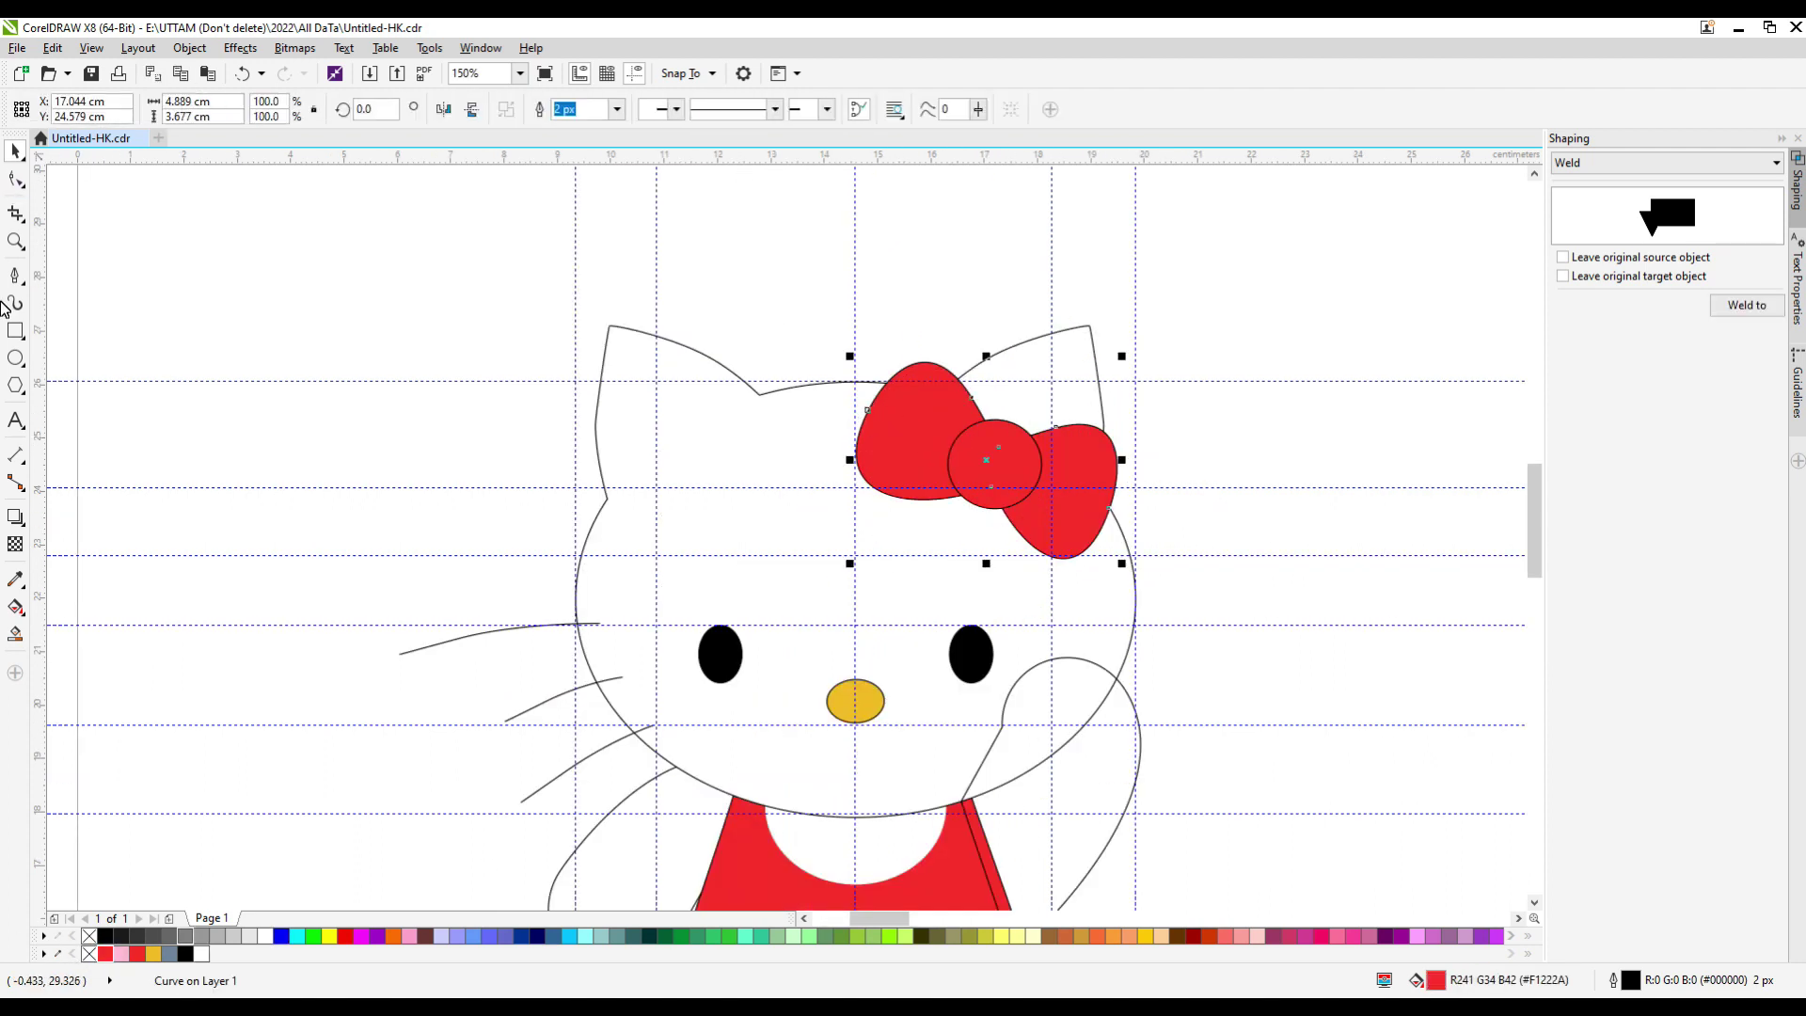
{"action": "left_click", "coordinate": [16, 274]}
{"action": "scroll", "coordinate": [983, 418], "scroll_direction": "up", "scroll_amount": 2}
{"action": "left_click", "coordinate": [976, 435]}
{"action": "left_click_drag", "start_coordinate": [926, 412], "coordinate": [906, 409]}
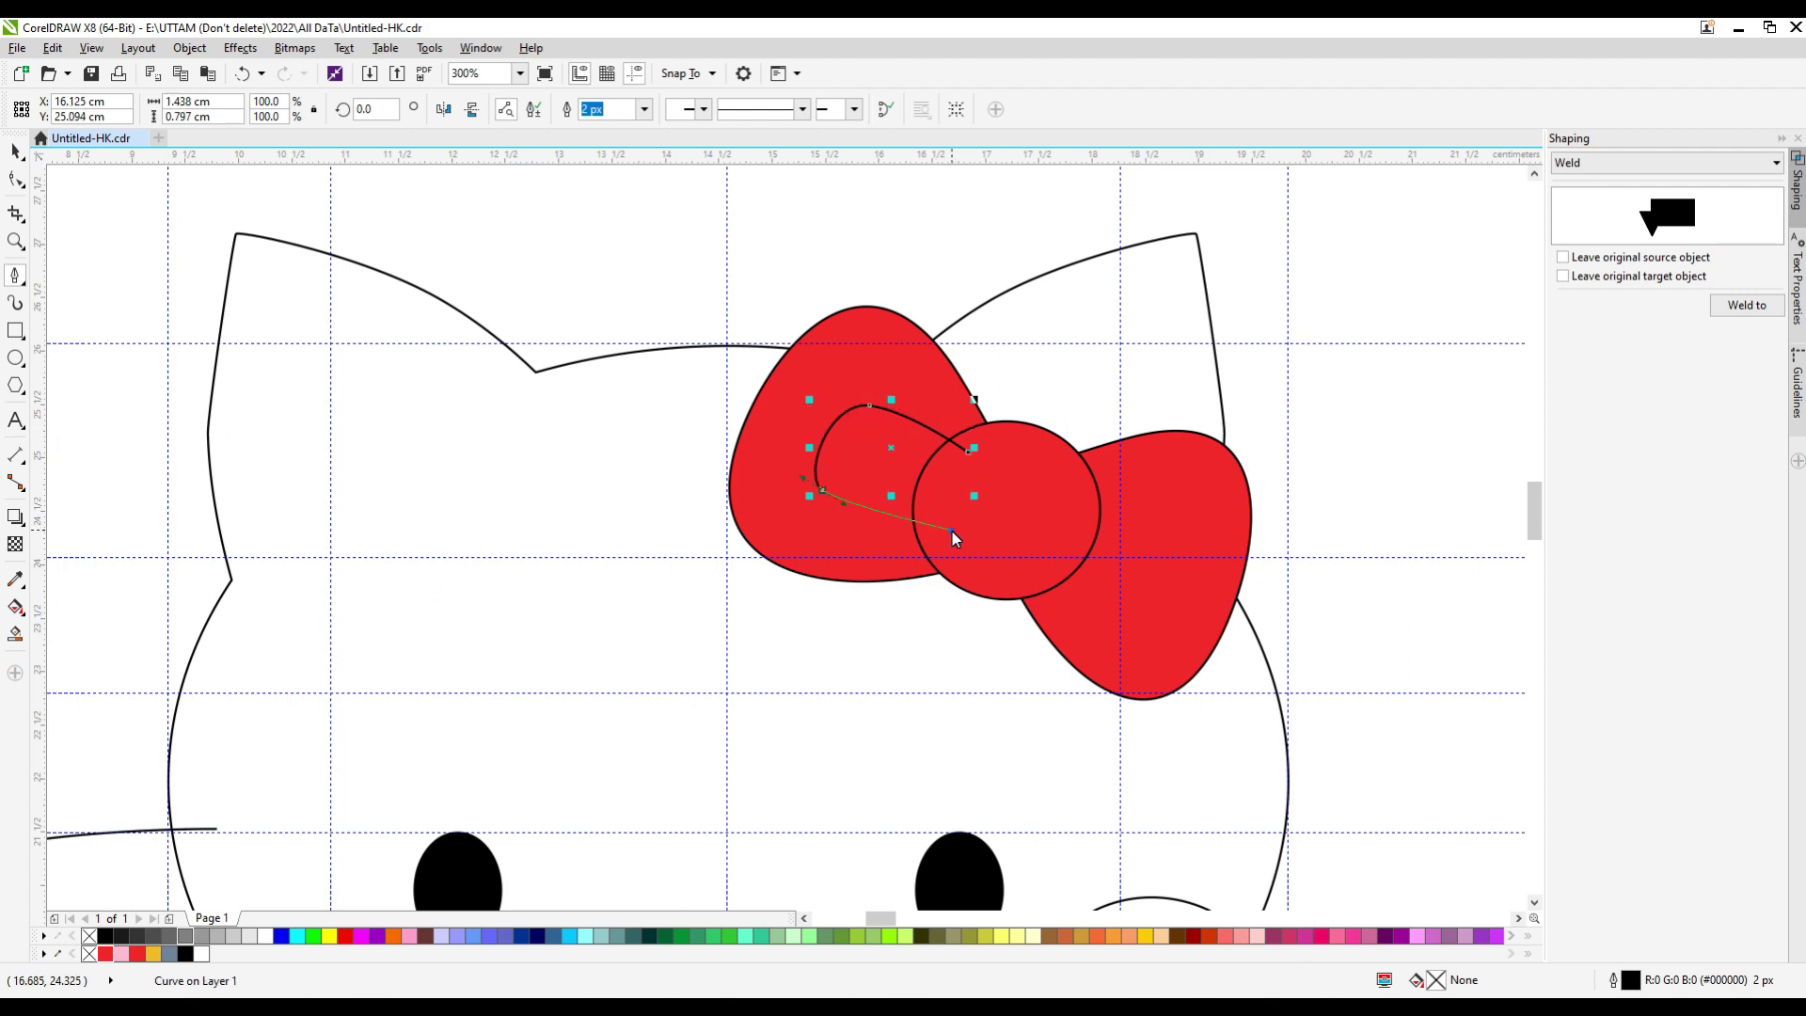
{"action": "left_click", "coordinate": [968, 455]}
{"action": "key", "text": "F10"}
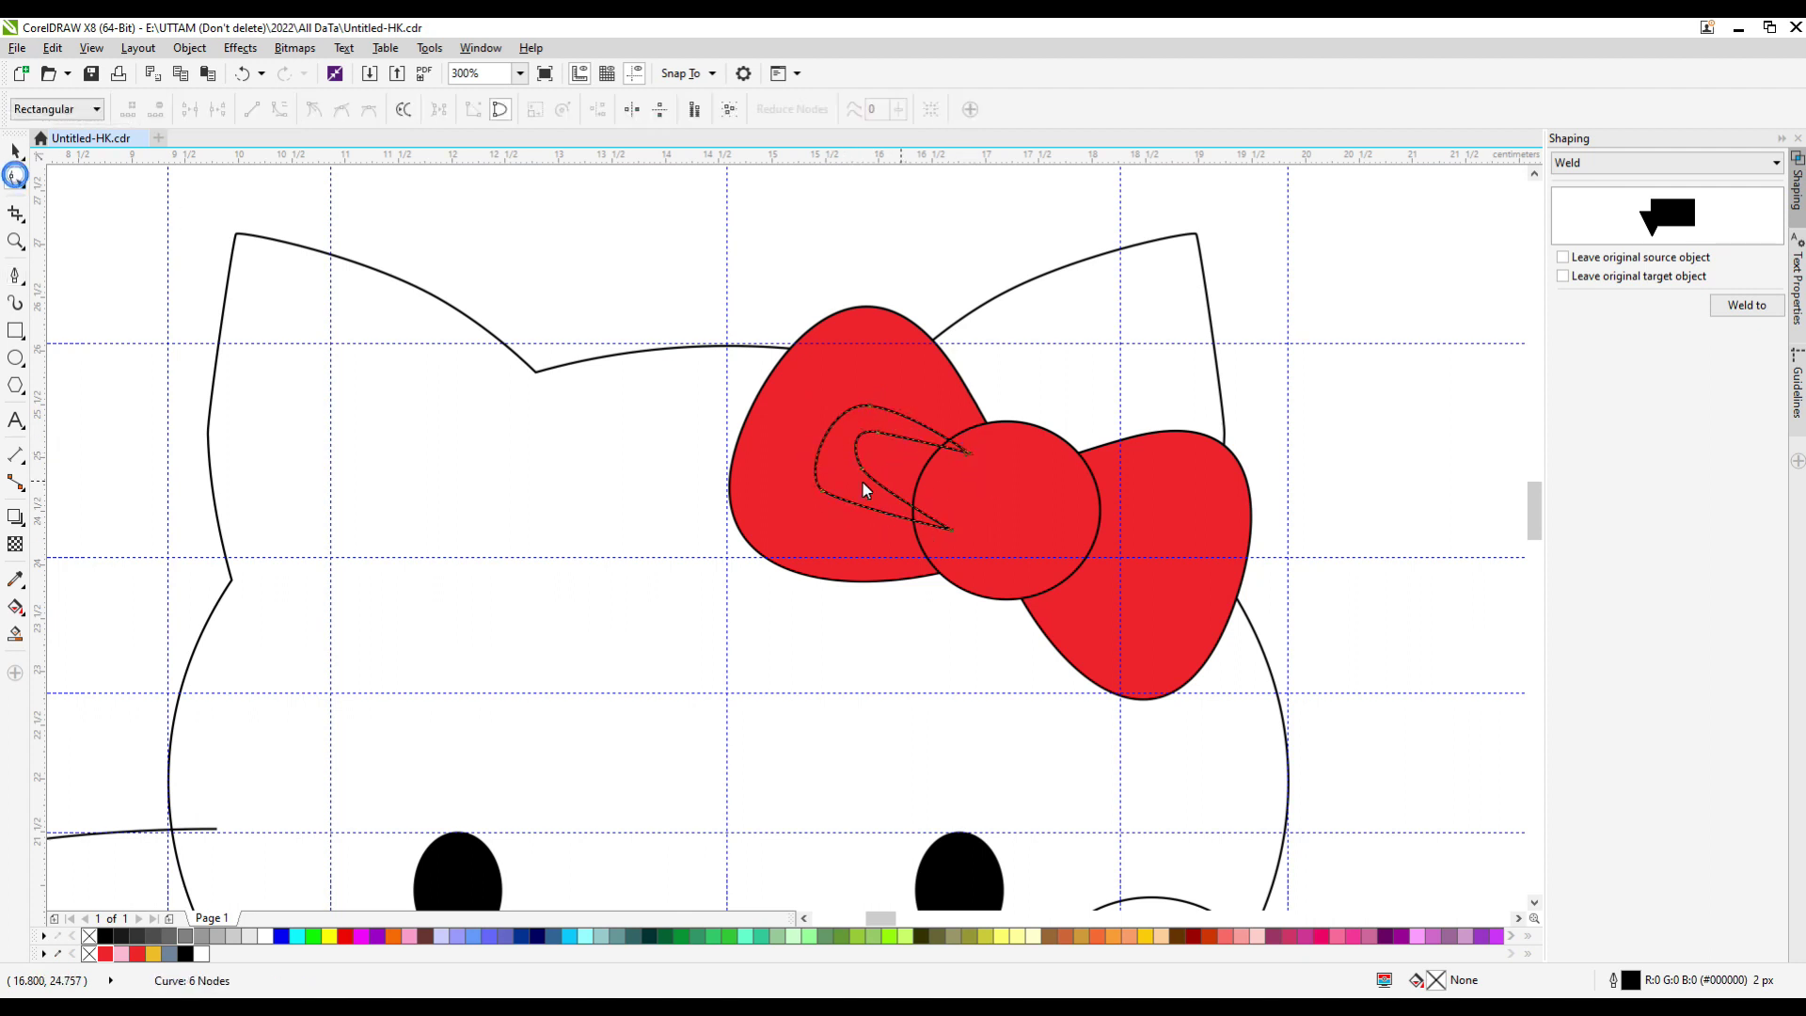
Reshape the nodes of the crease in the left bow loop into smooth parallel curves and fill it with black.
{"action": "scroll", "coordinate": [862, 483], "scroll_direction": "up", "scroll_amount": 4}
{"action": "left_click_drag", "start_coordinate": [838, 451], "coordinate": [825, 486]}
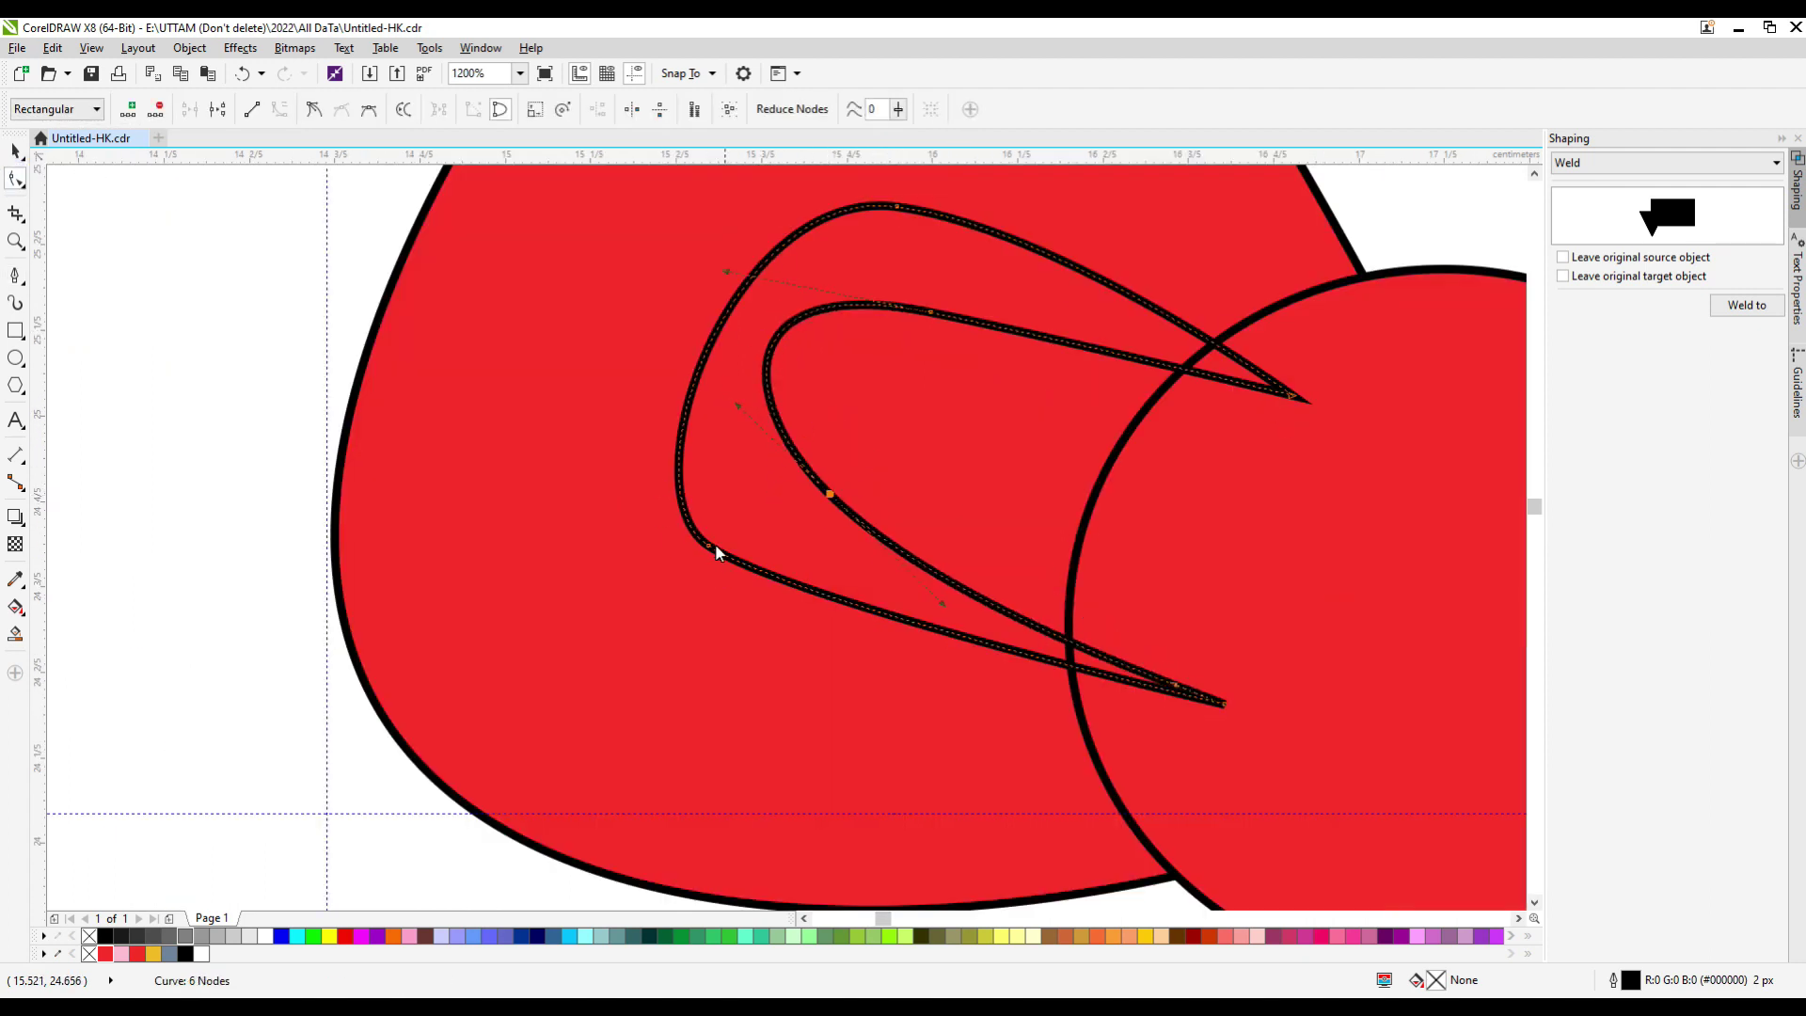
{"action": "left_click_drag", "start_coordinate": [716, 553], "coordinate": [816, 517]}
{"action": "left_click", "coordinate": [820, 512]}
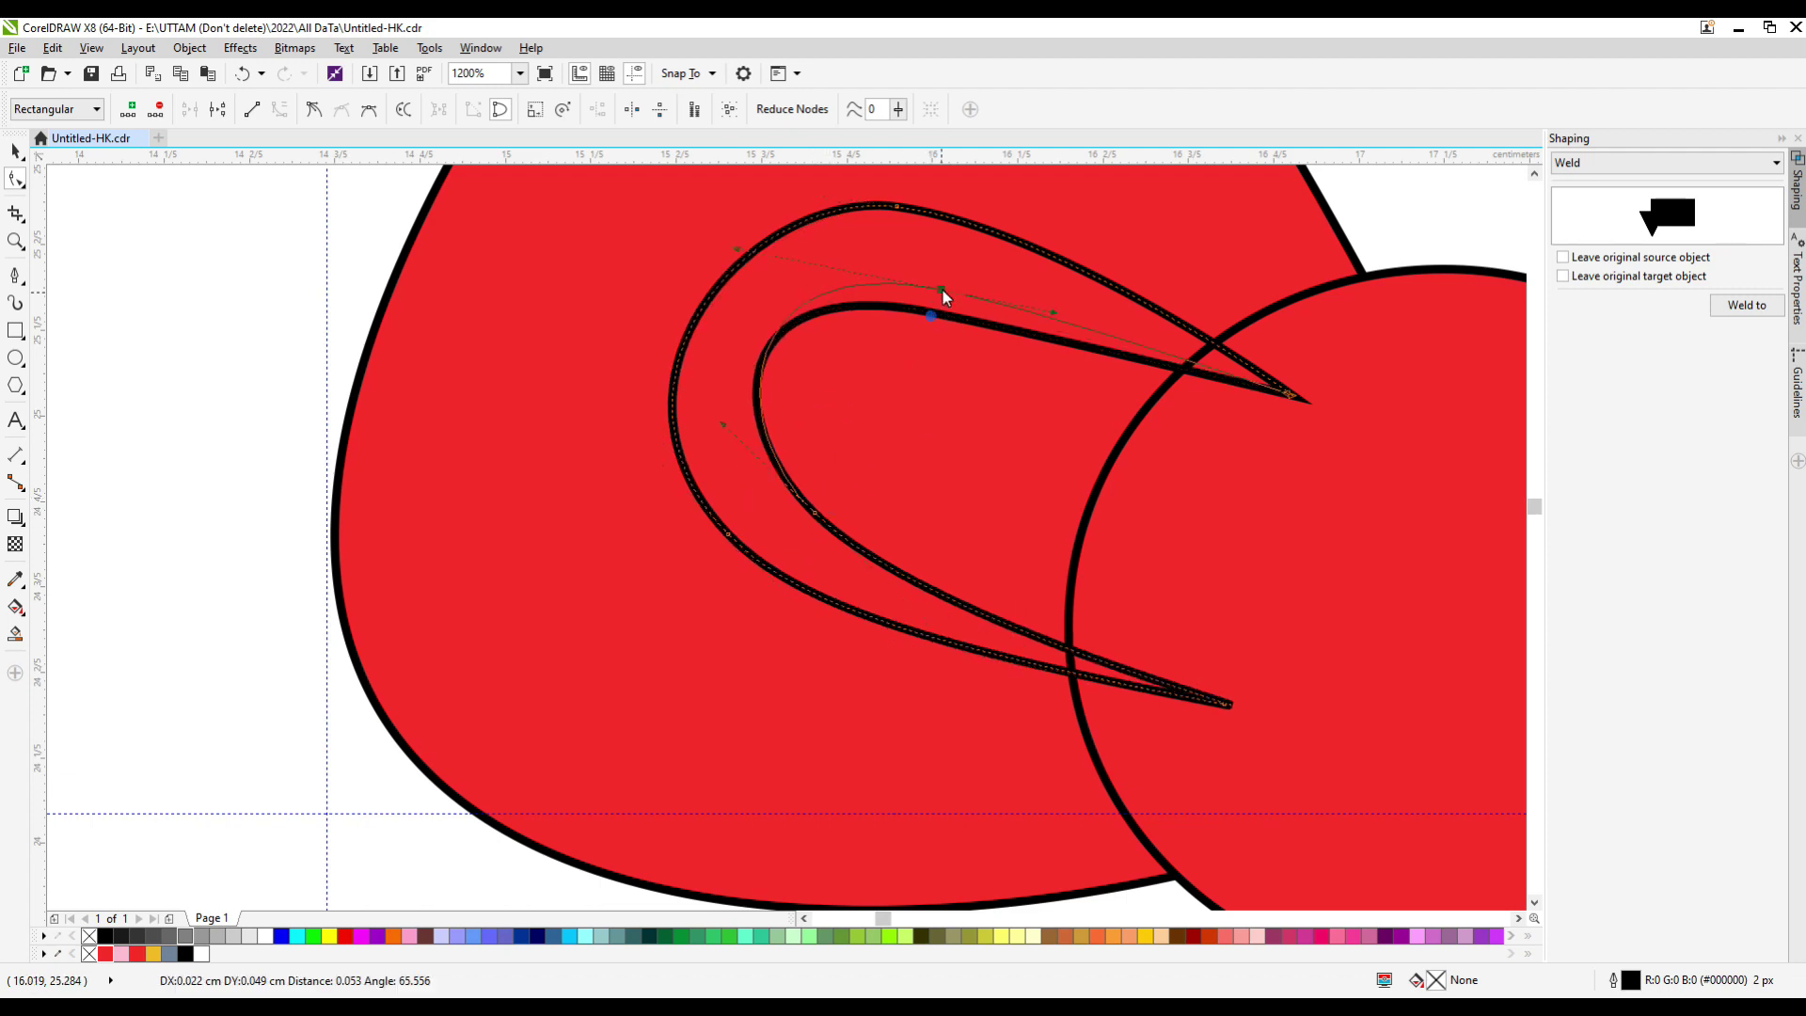
{"action": "left_click_drag", "start_coordinate": [943, 294], "coordinate": [940, 287]}
{"action": "left_click", "coordinate": [186, 953]}
{"action": "scroll", "coordinate": [847, 526], "scroll_direction": "down", "scroll_amount": 3}
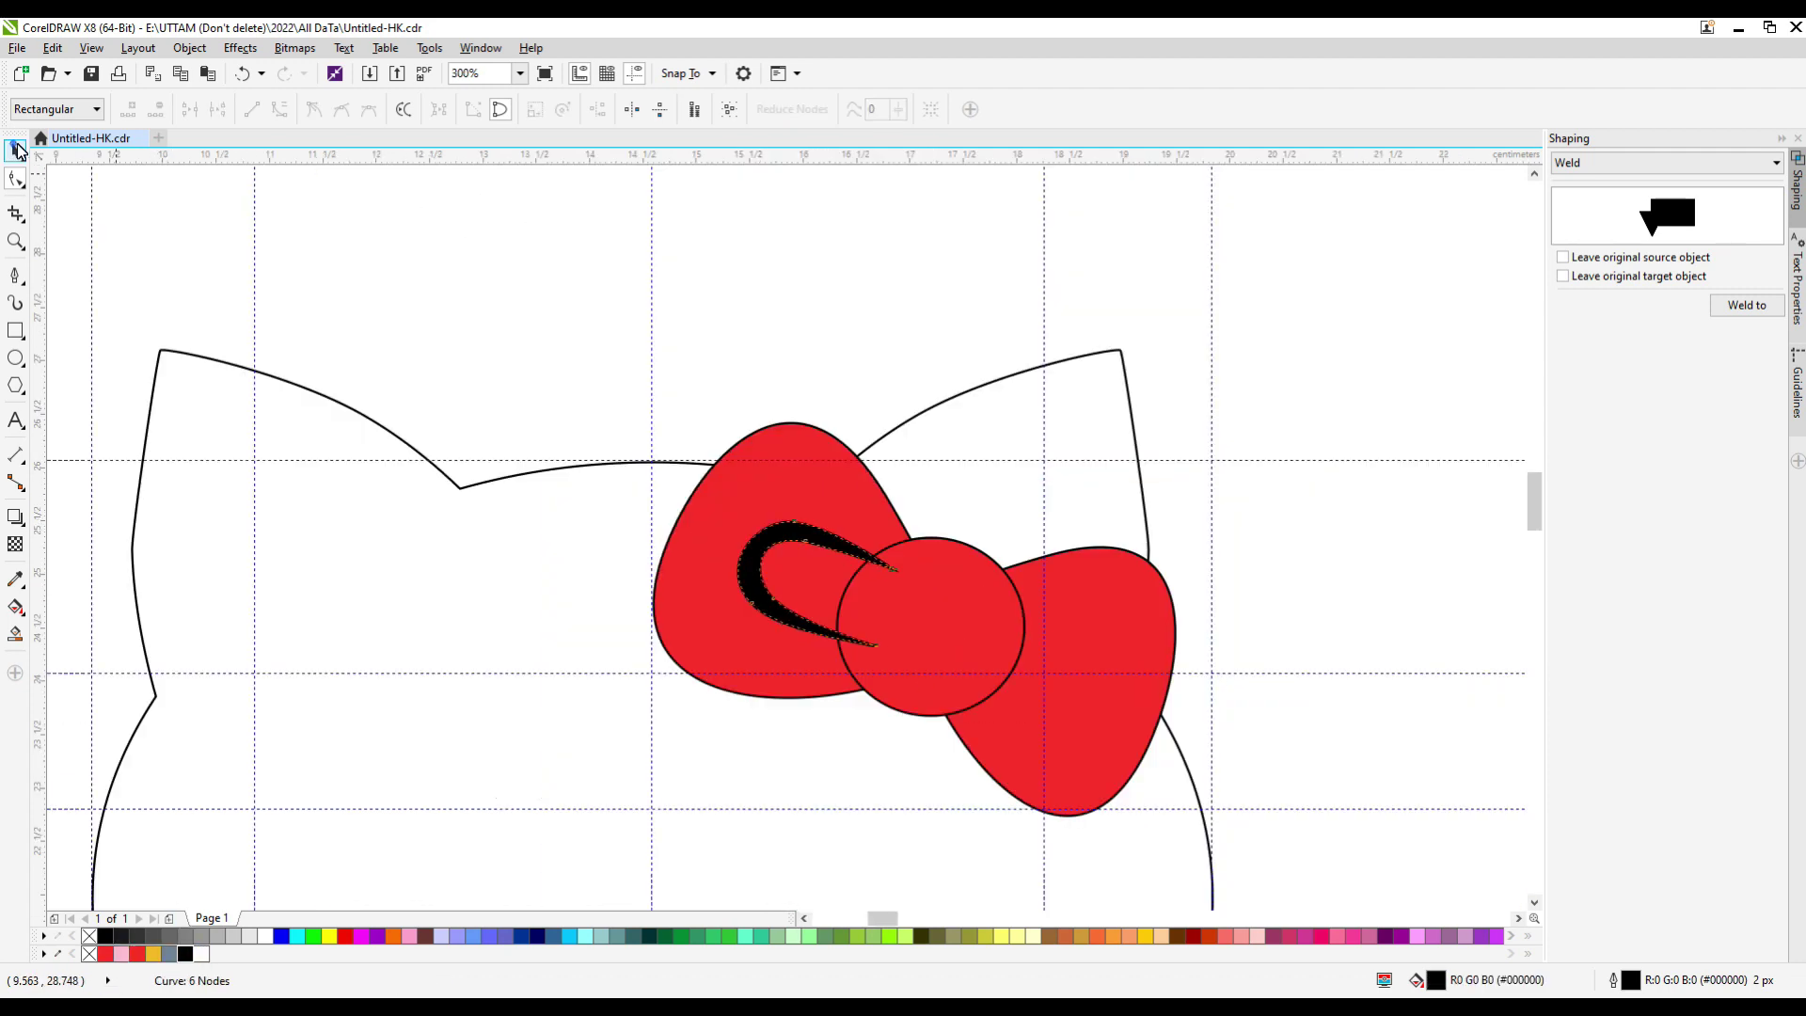
Set the outline width of the black bow crease to Hairline and check its curve.
{"action": "key", "text": "space"}
{"action": "left_click", "coordinate": [616, 109]}
{"action": "left_click", "coordinate": [583, 132]}
{"action": "scroll", "coordinate": [515, 409], "scroll_direction": "up", "scroll_amount": 1}
{"action": "key", "text": "F10"}
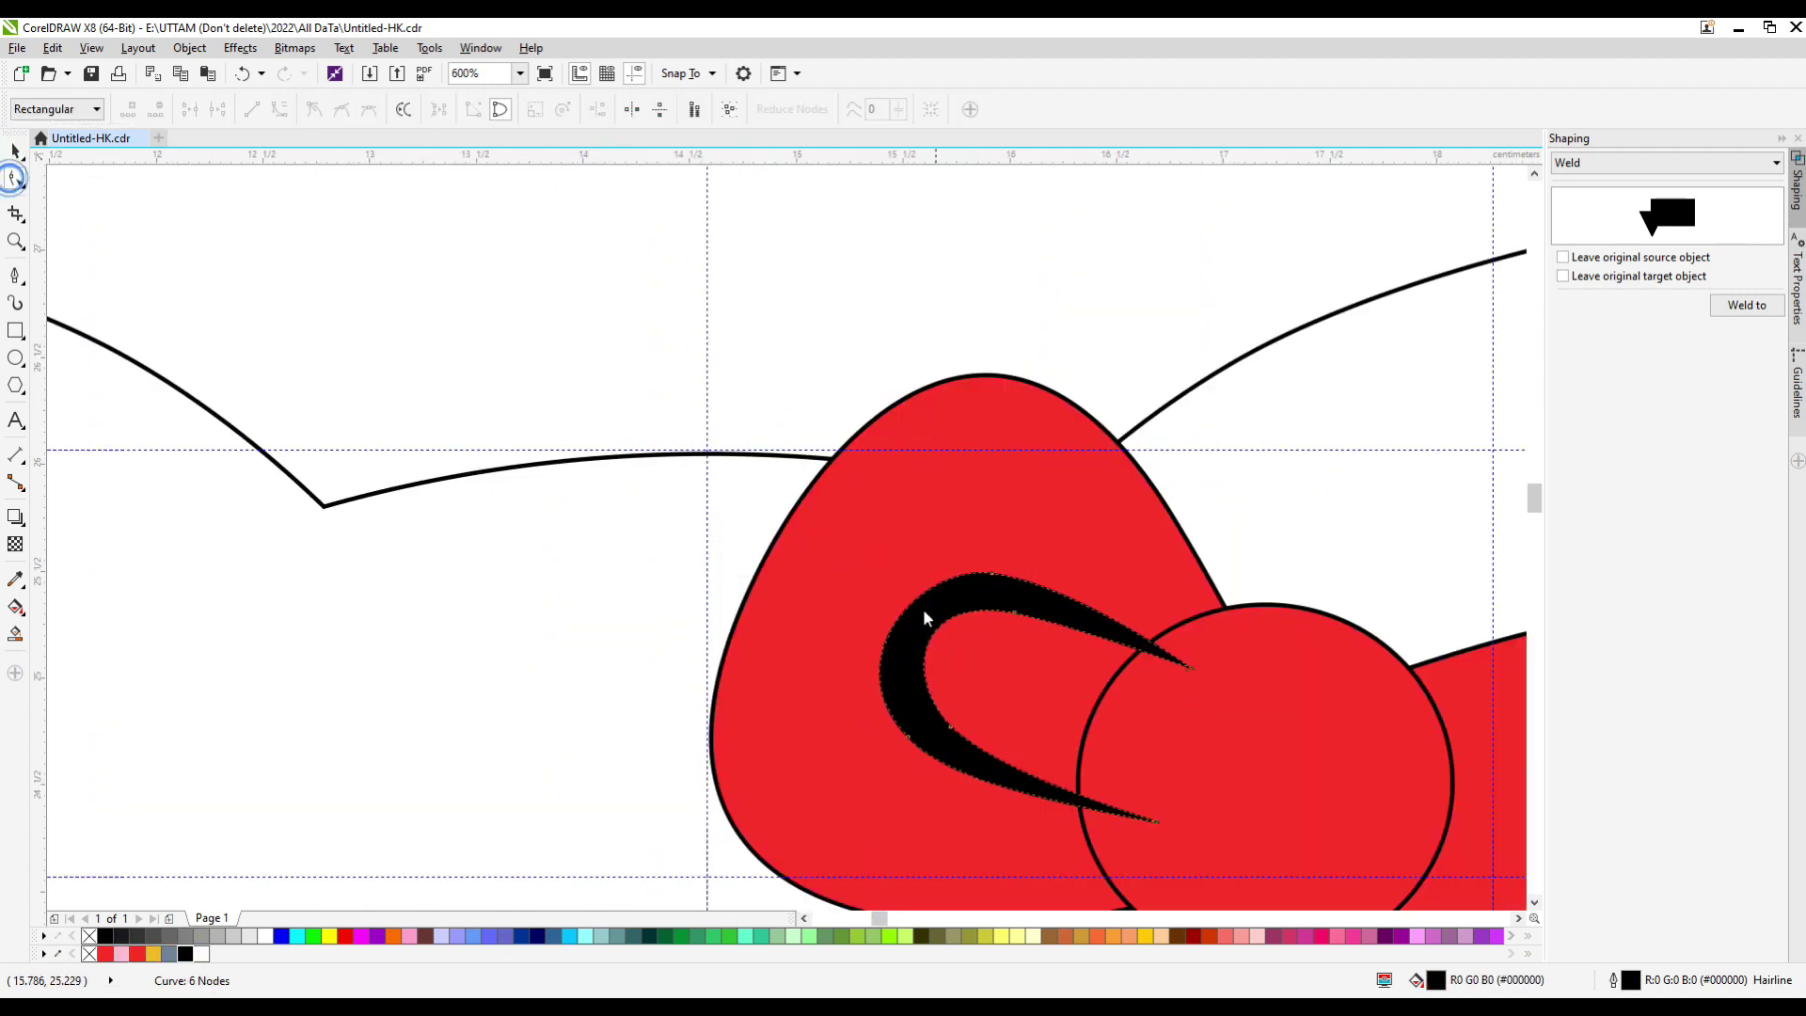
{"action": "scroll", "coordinate": [917, 583], "scroll_direction": "up", "scroll_amount": 2}
{"action": "scroll", "coordinate": [1187, 564], "scroll_direction": "down", "scroll_amount": 1}
{"action": "scroll", "coordinate": [1181, 613], "scroll_direction": "down", "scroll_amount": 2}
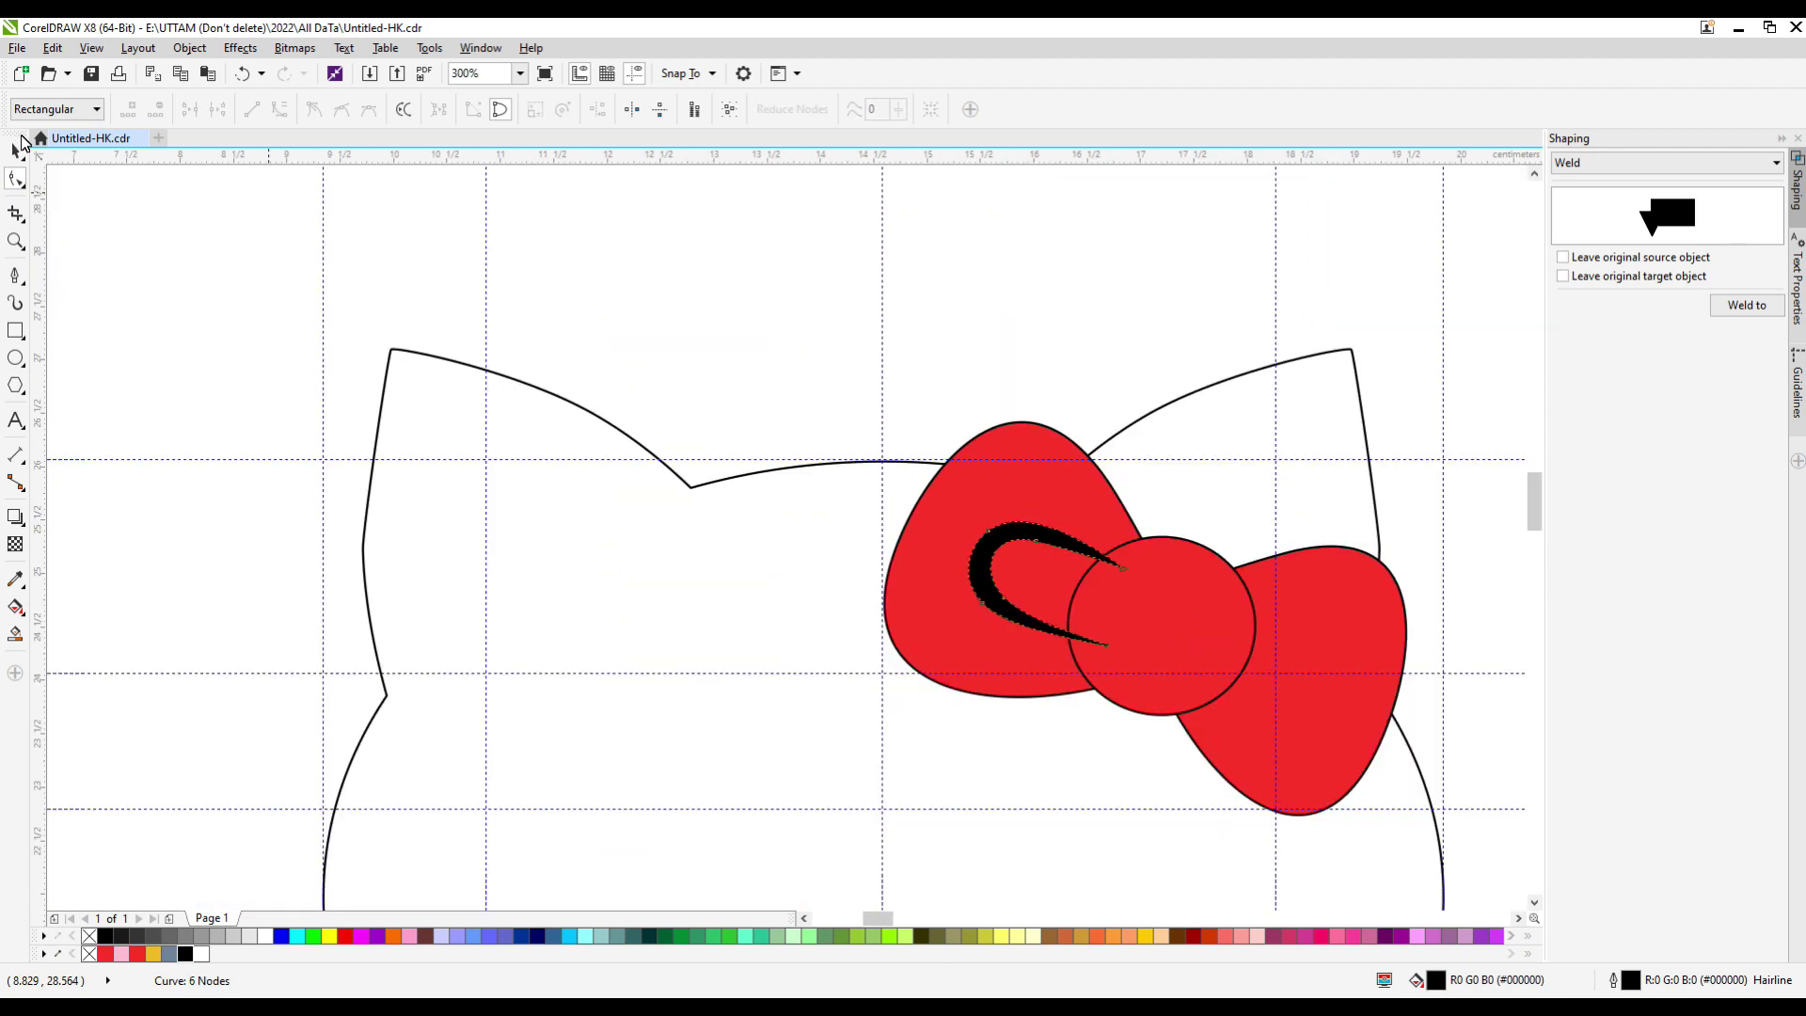
Place a mirrored copy of the crease in the right bow loop, rotated to follow the loop's tilt with its tips at the knot.
{"action": "key", "text": "space"}
{"action": "left_click", "coordinate": [443, 109]}
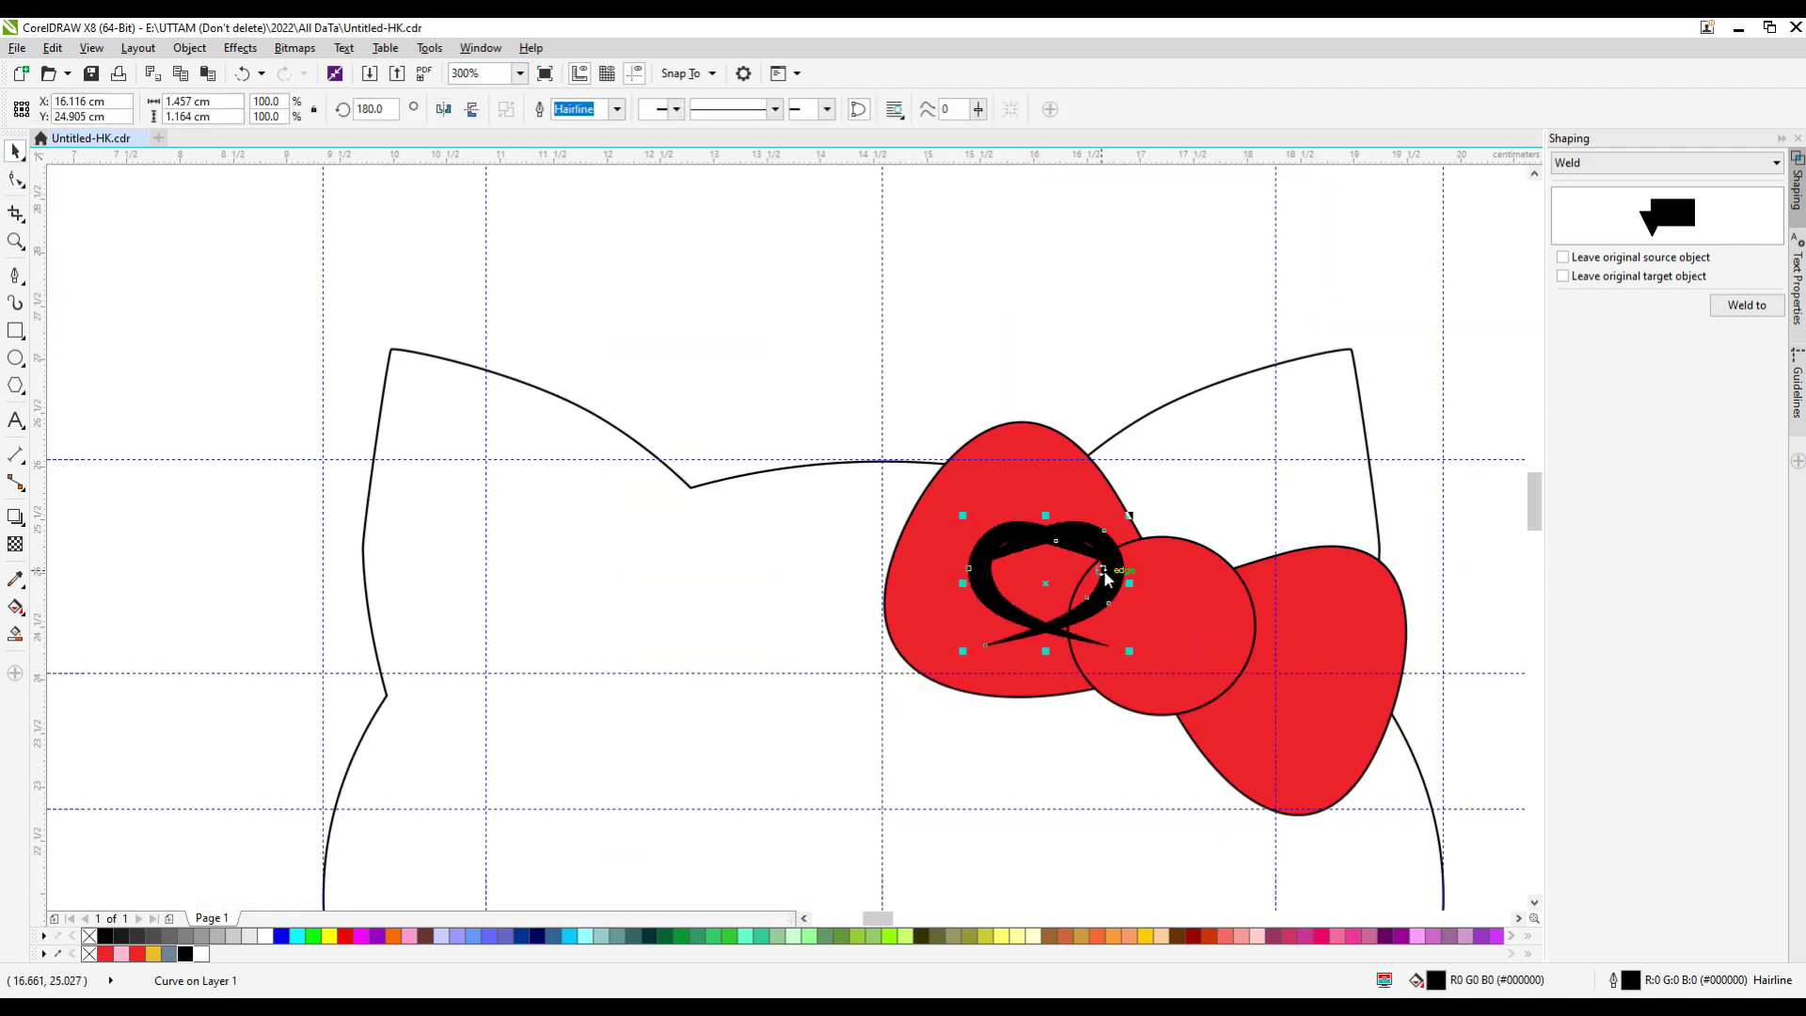
{"action": "left_click_drag", "start_coordinate": [1324, 634], "coordinate": [1035, 588]}
{"action": "scroll", "coordinate": [1356, 613], "scroll_direction": "up", "scroll_amount": 1}
{"action": "left_click", "coordinate": [1328, 652]}
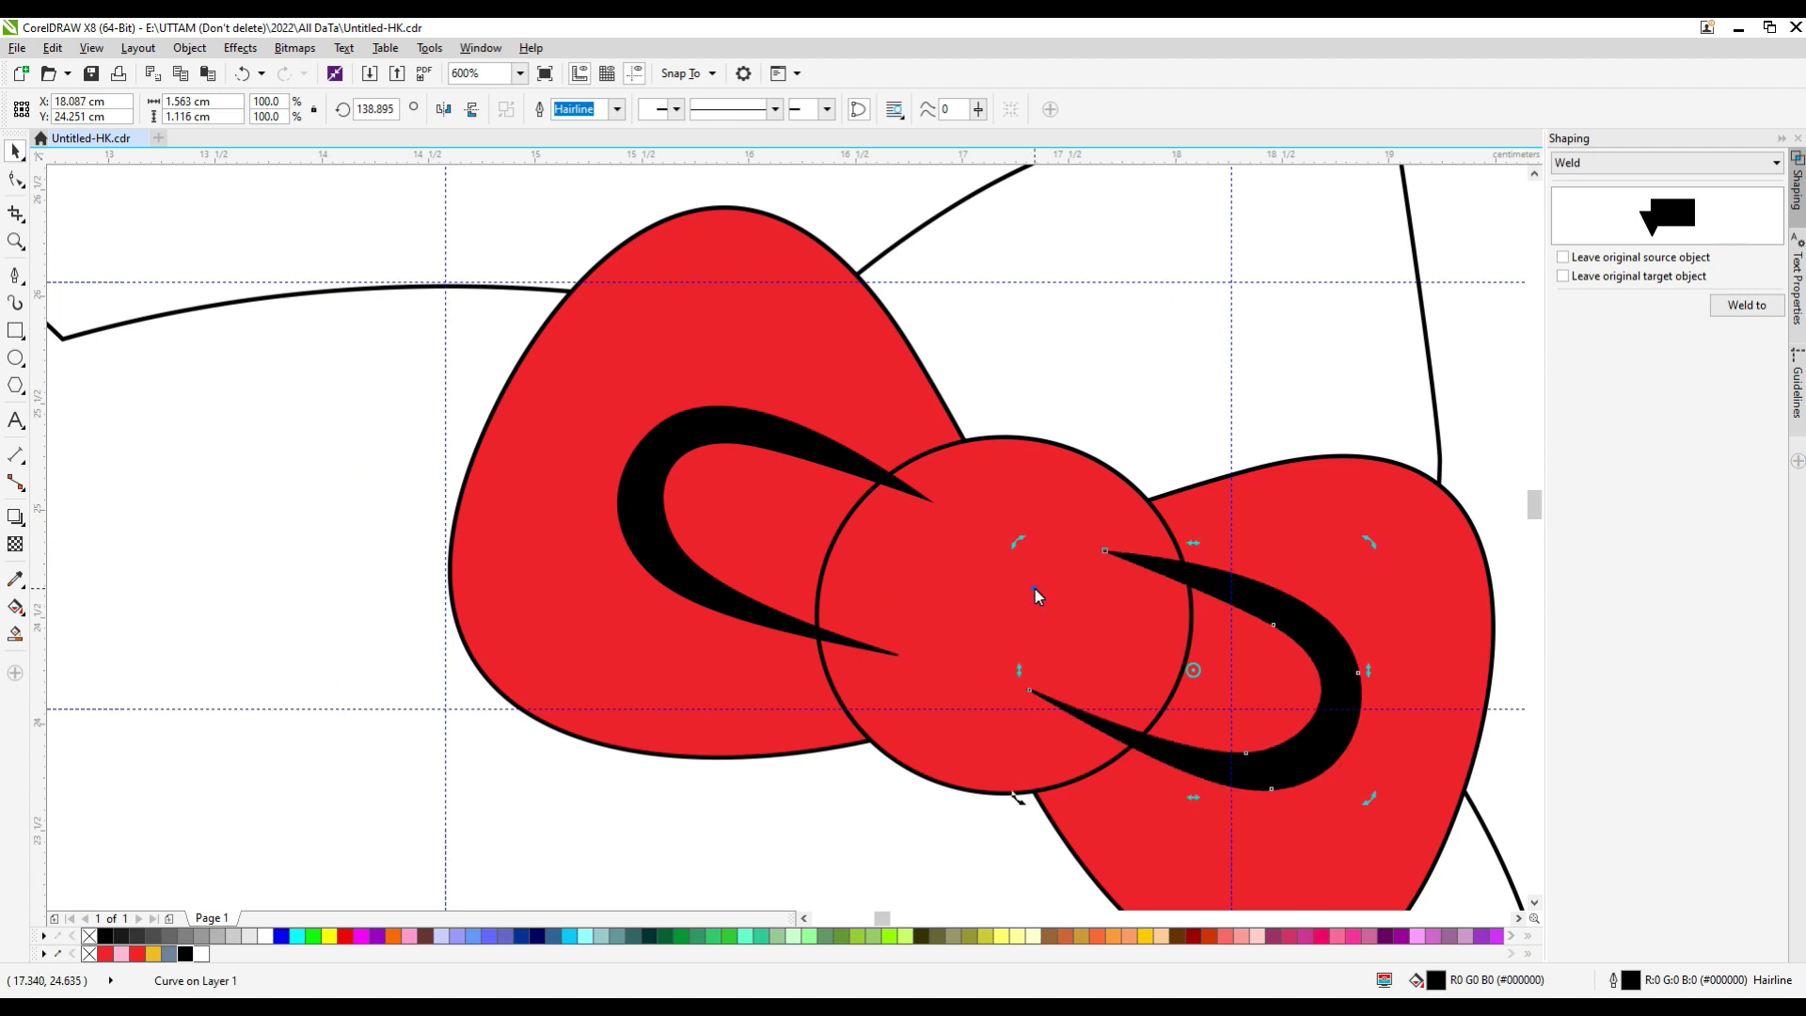
Bring the round bow knot to the front so it covers the tips of both creases.
{"action": "left_click", "coordinate": [1035, 589]}
{"action": "key", "text": "shift+Page_Up"}
{"action": "left_click", "coordinate": [1340, 752]}
{"action": "scroll", "coordinate": [1427, 547], "scroll_direction": "down", "scroll_amount": 1}
{"action": "left_click", "coordinate": [1426, 547]}
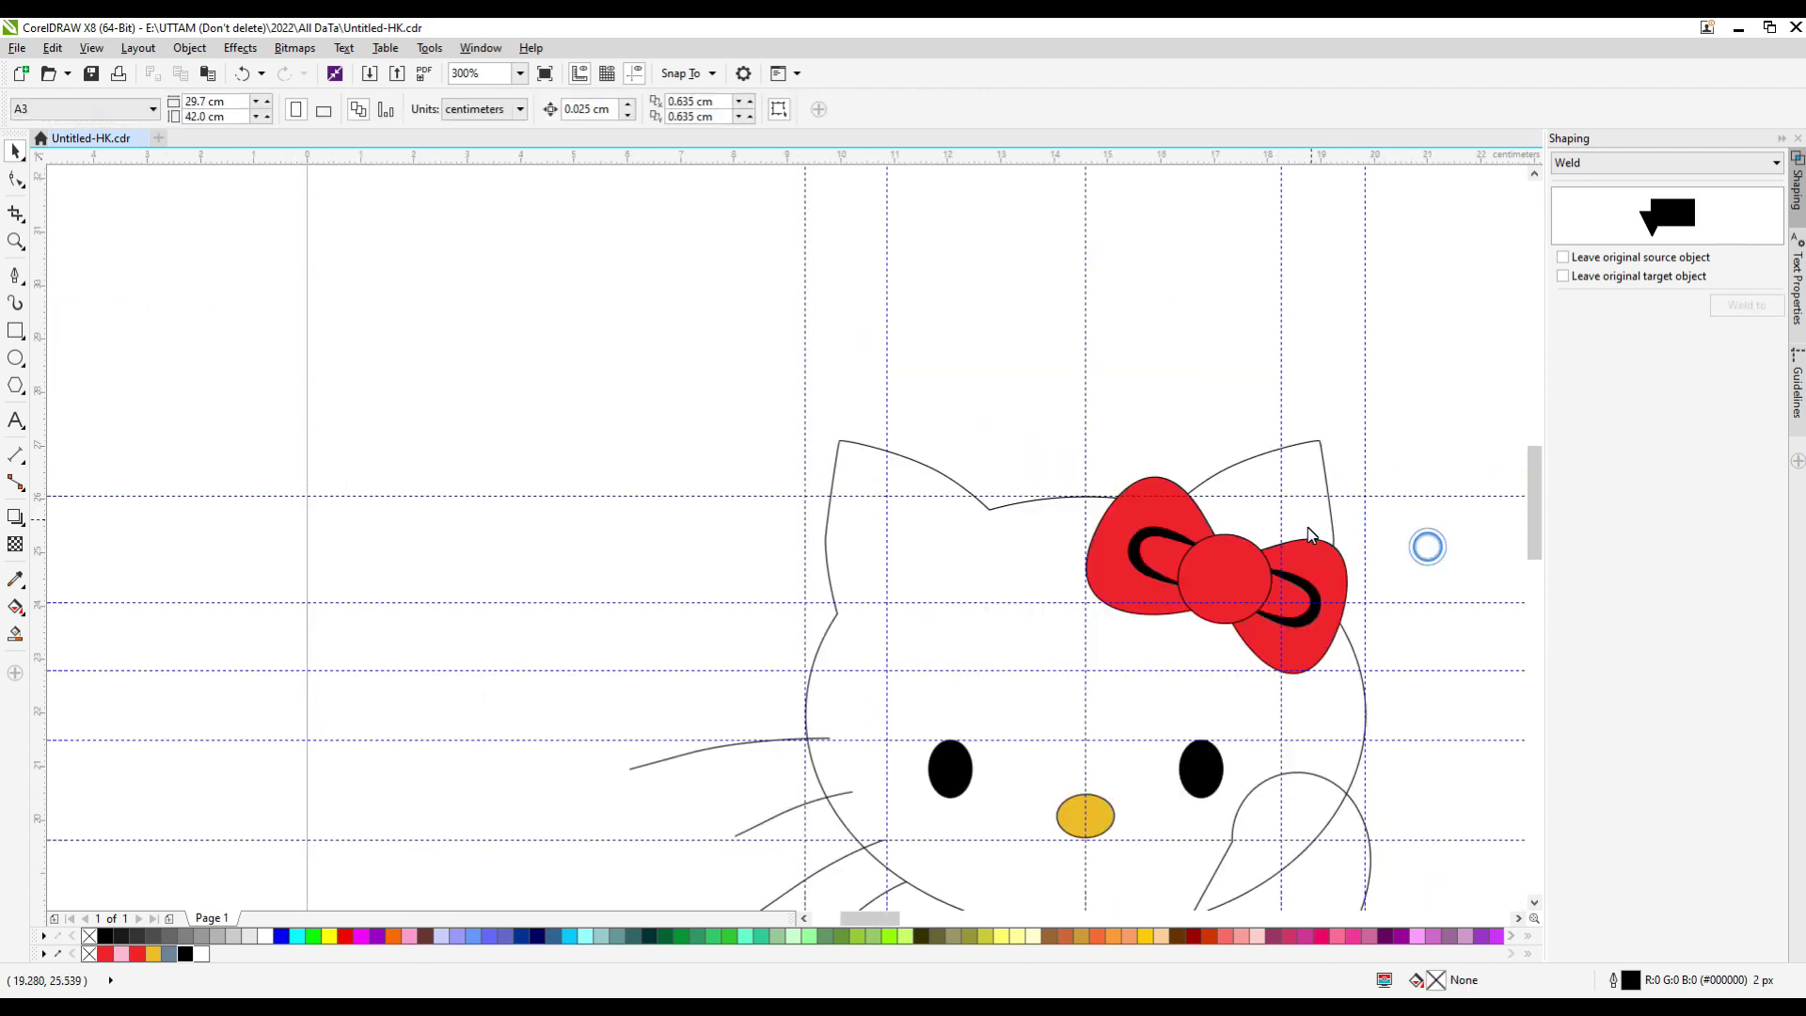
Place a copy of the full red body shape in the empty area to the right of the character.
{"action": "scroll", "coordinate": [1310, 535], "scroll_direction": "down", "scroll_amount": 2}
{"action": "left_click", "coordinate": [879, 693]}
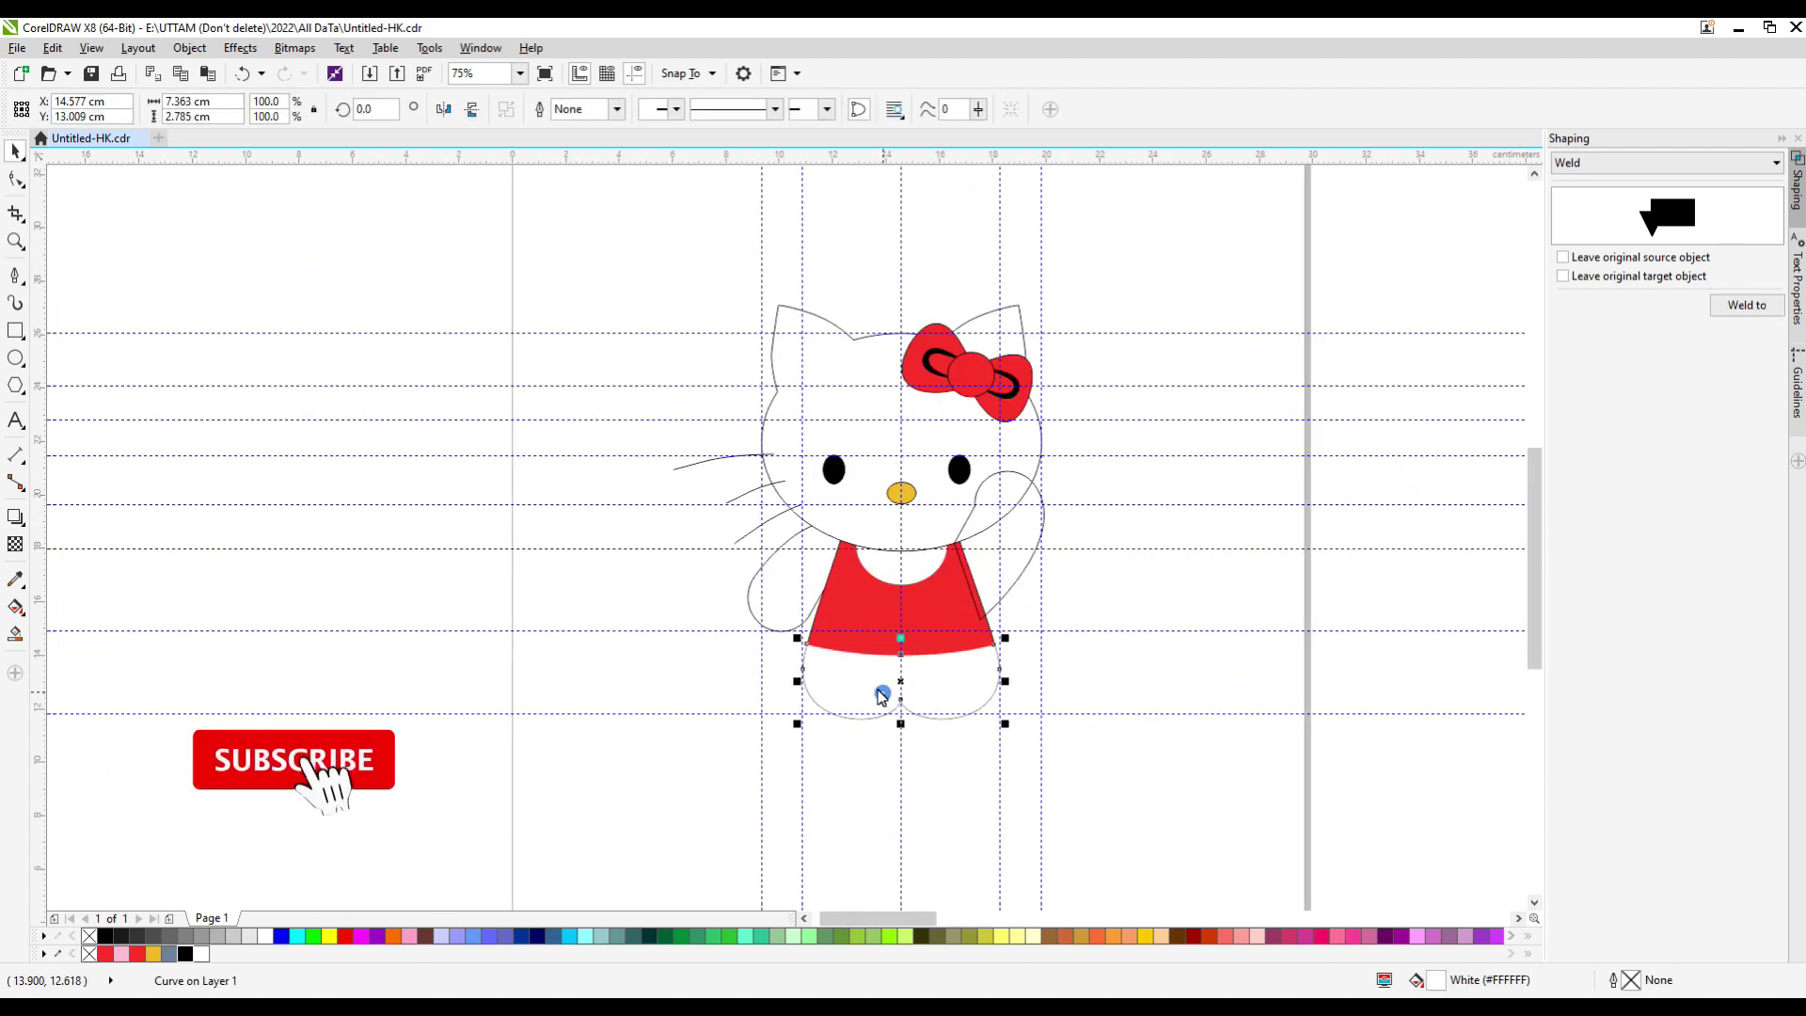
{"action": "left_click", "coordinate": [824, 691]}
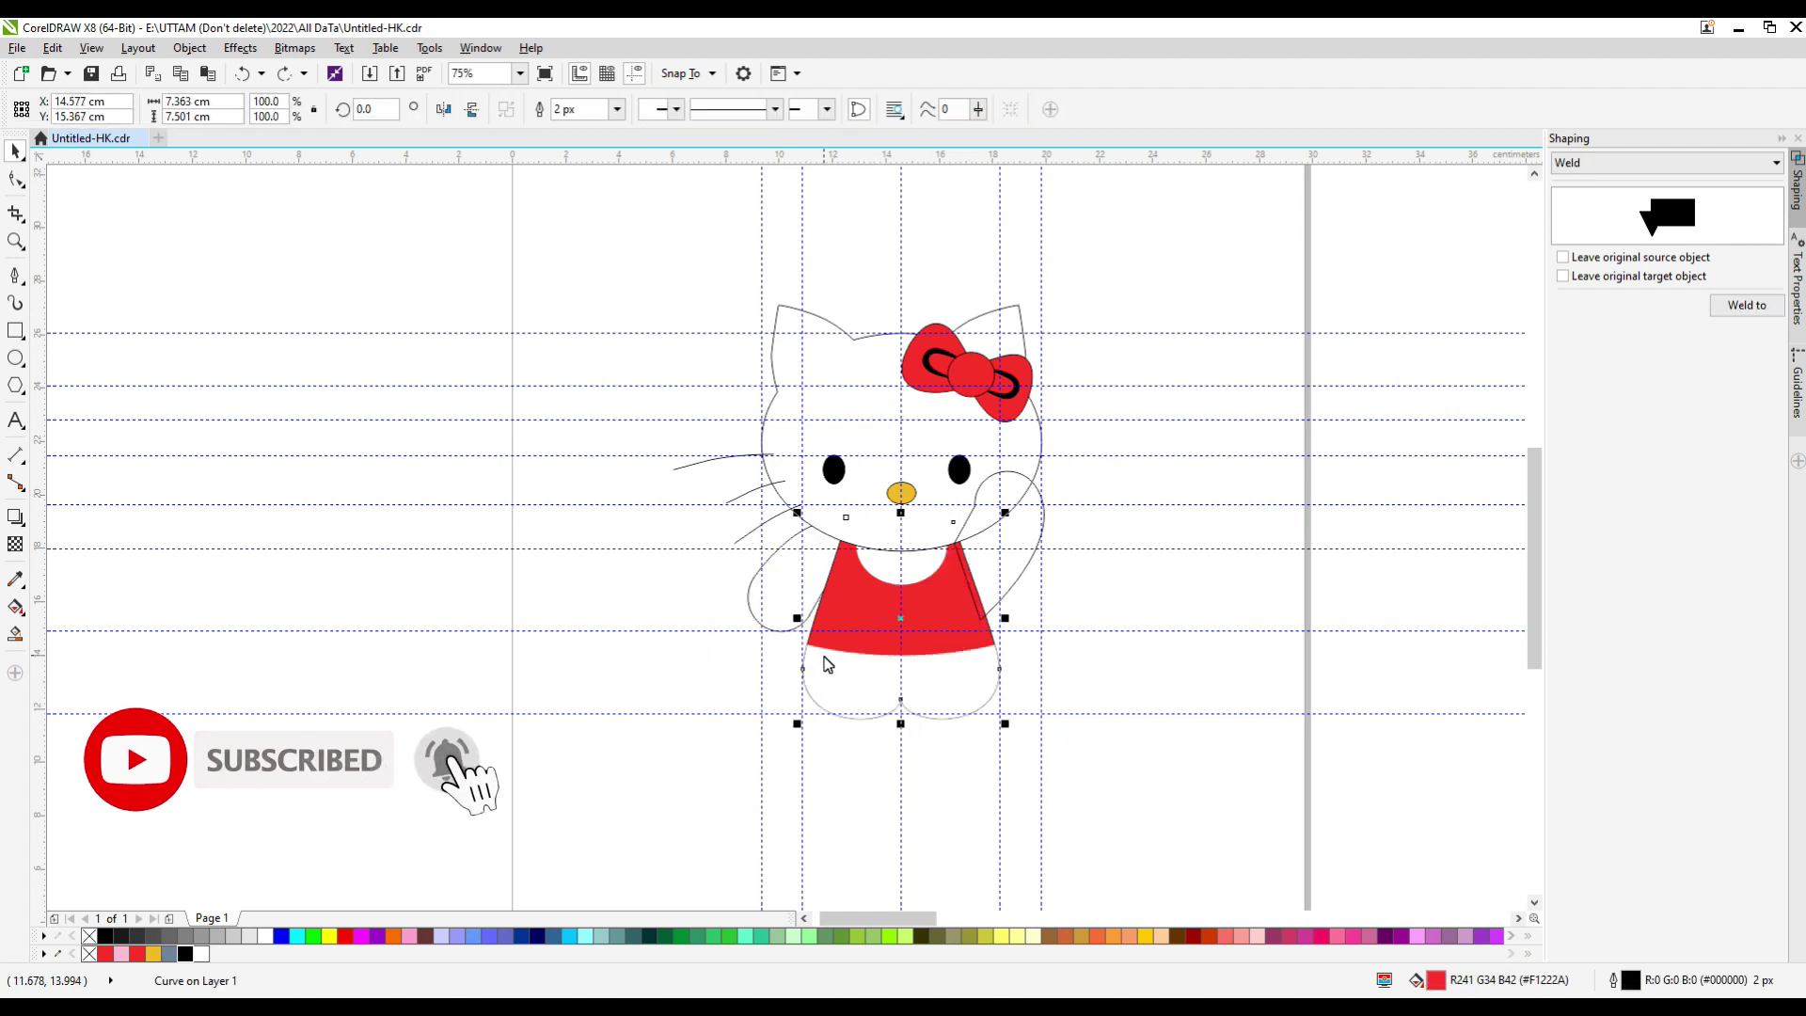
{"action": "left_click_drag", "start_coordinate": [904, 636], "coordinate": [1169, 637]}
{"action": "scroll", "coordinate": [1119, 534], "scroll_direction": "up", "scroll_amount": 2}
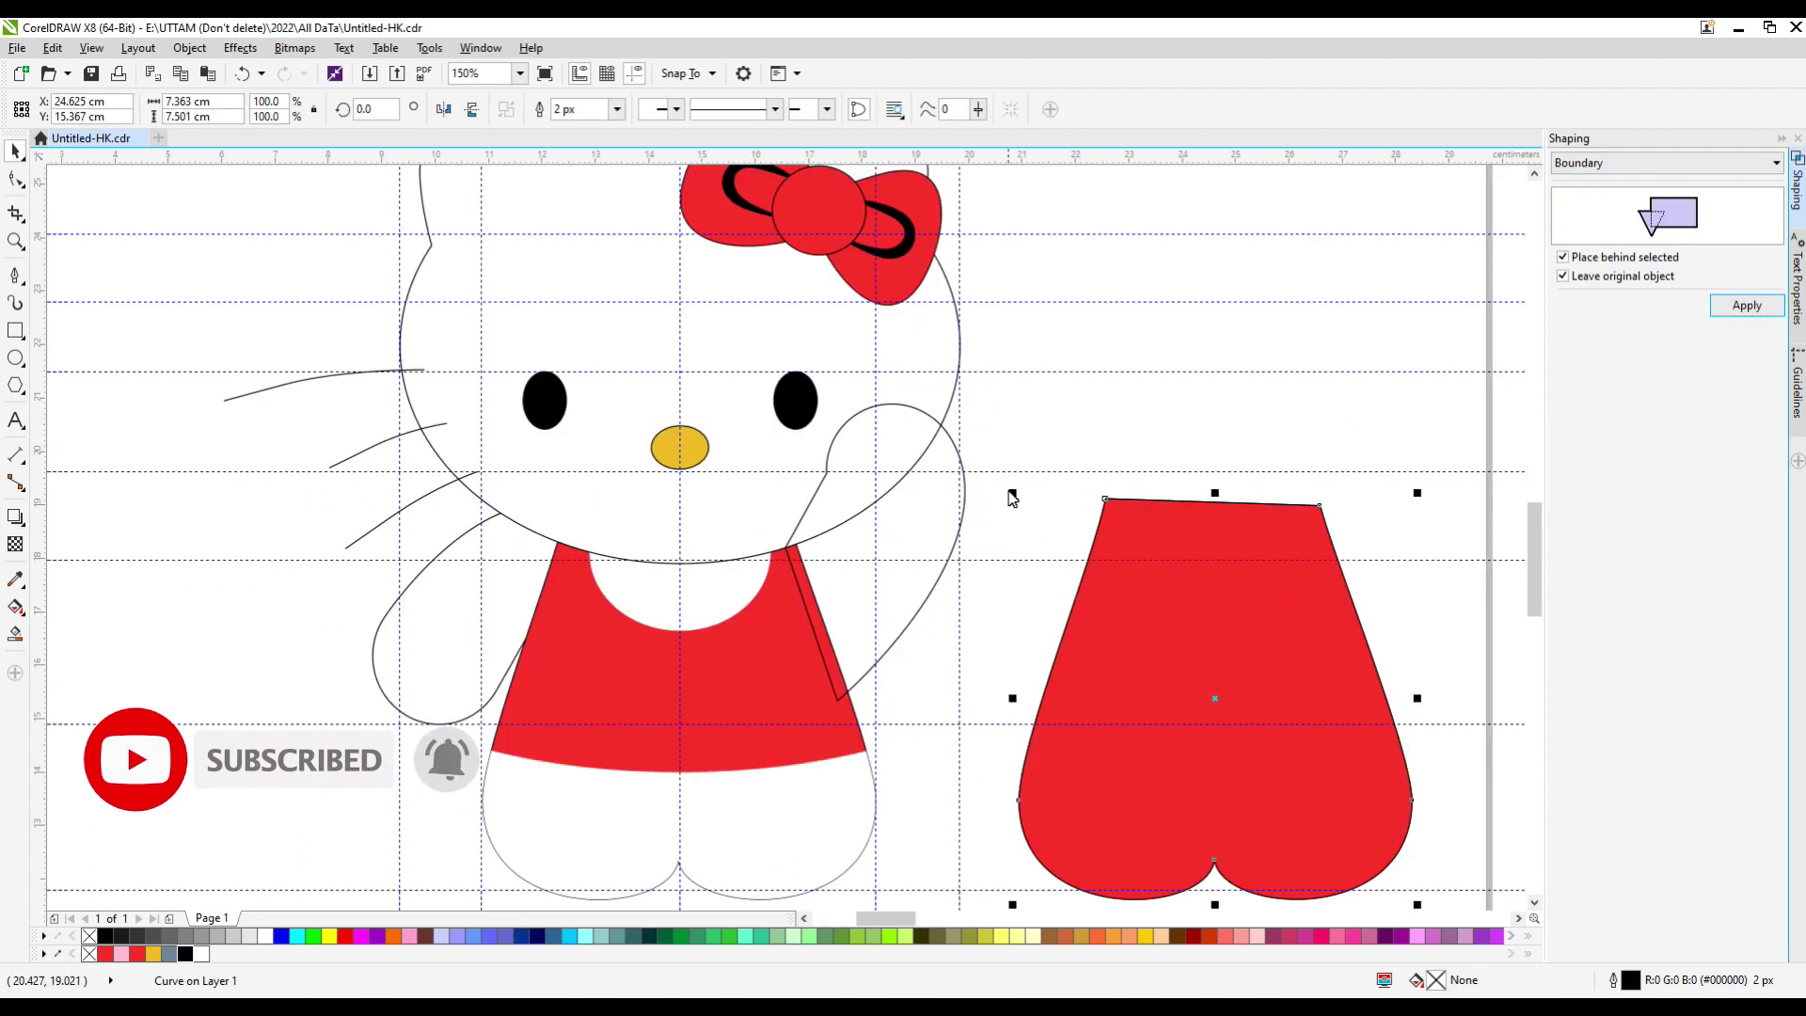
Smart Fill the border between the body copy and its inner duplicate scaled to 96.3%, and colour it black without an outline.
{"action": "left_click", "coordinate": [15, 633]}
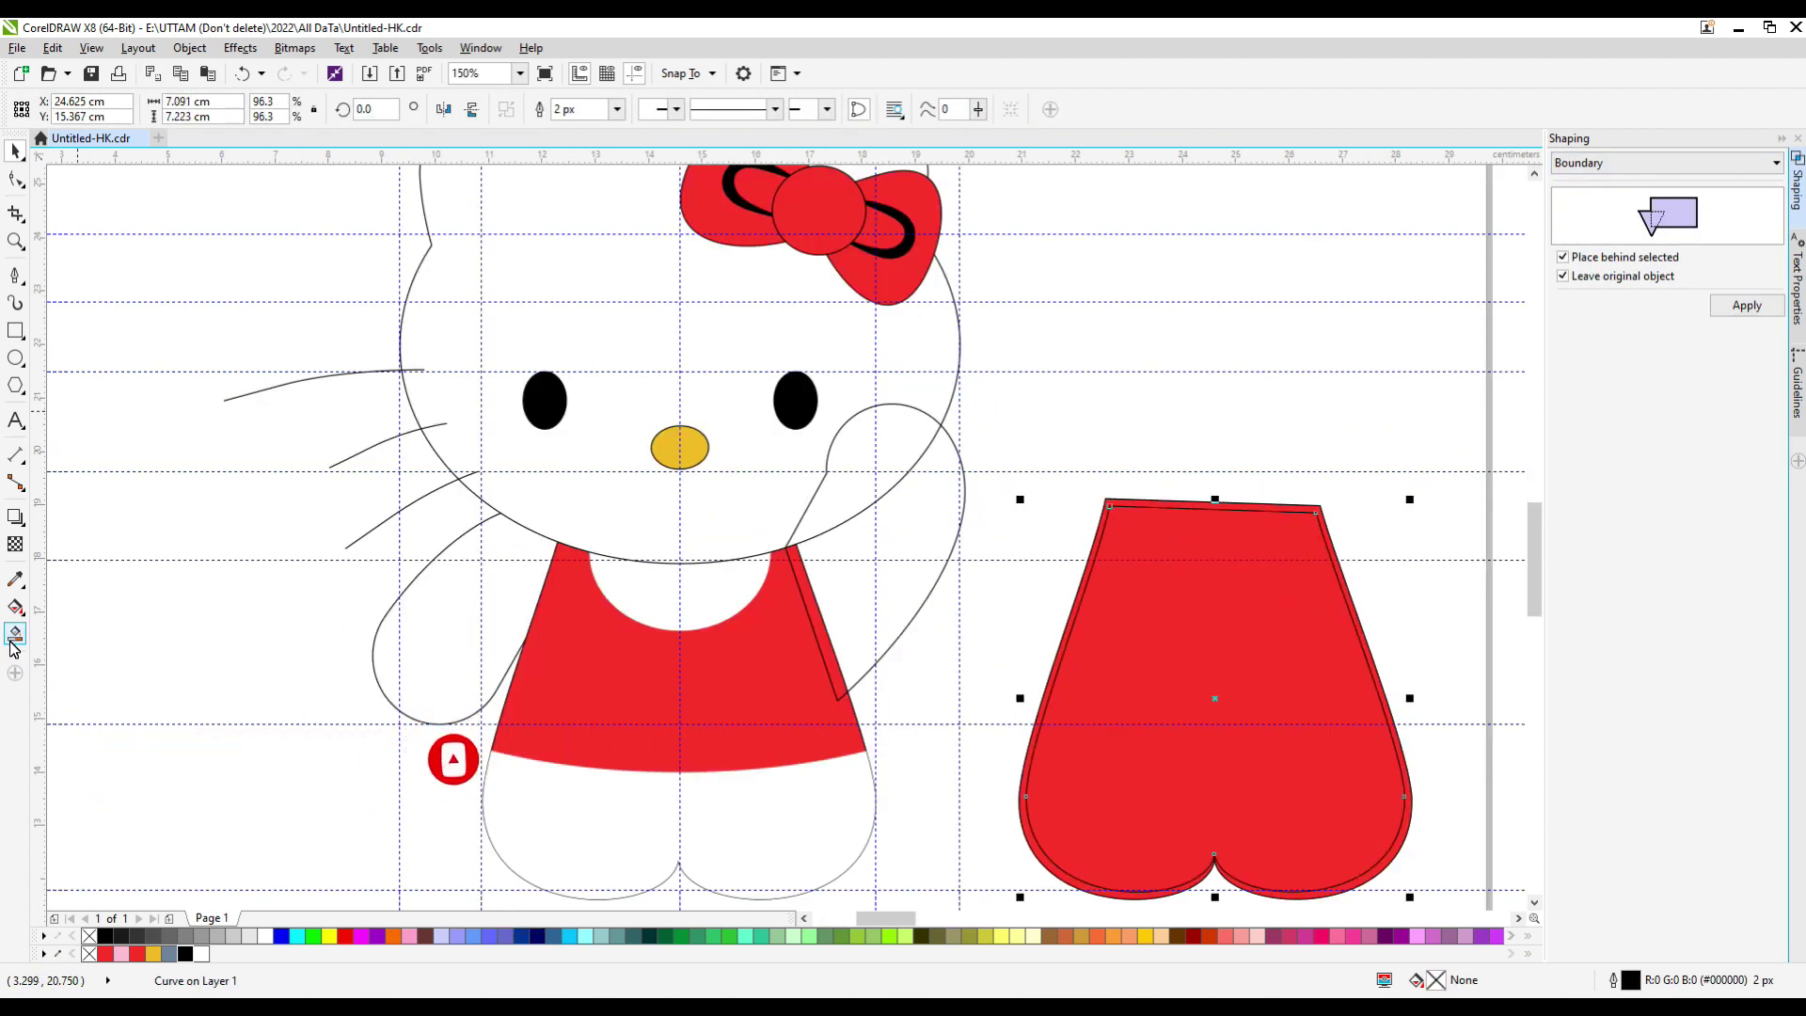
{"action": "left_click", "coordinate": [1050, 870]}
{"action": "left_click", "coordinate": [15, 150]}
{"action": "right_click", "coordinate": [185, 953]}
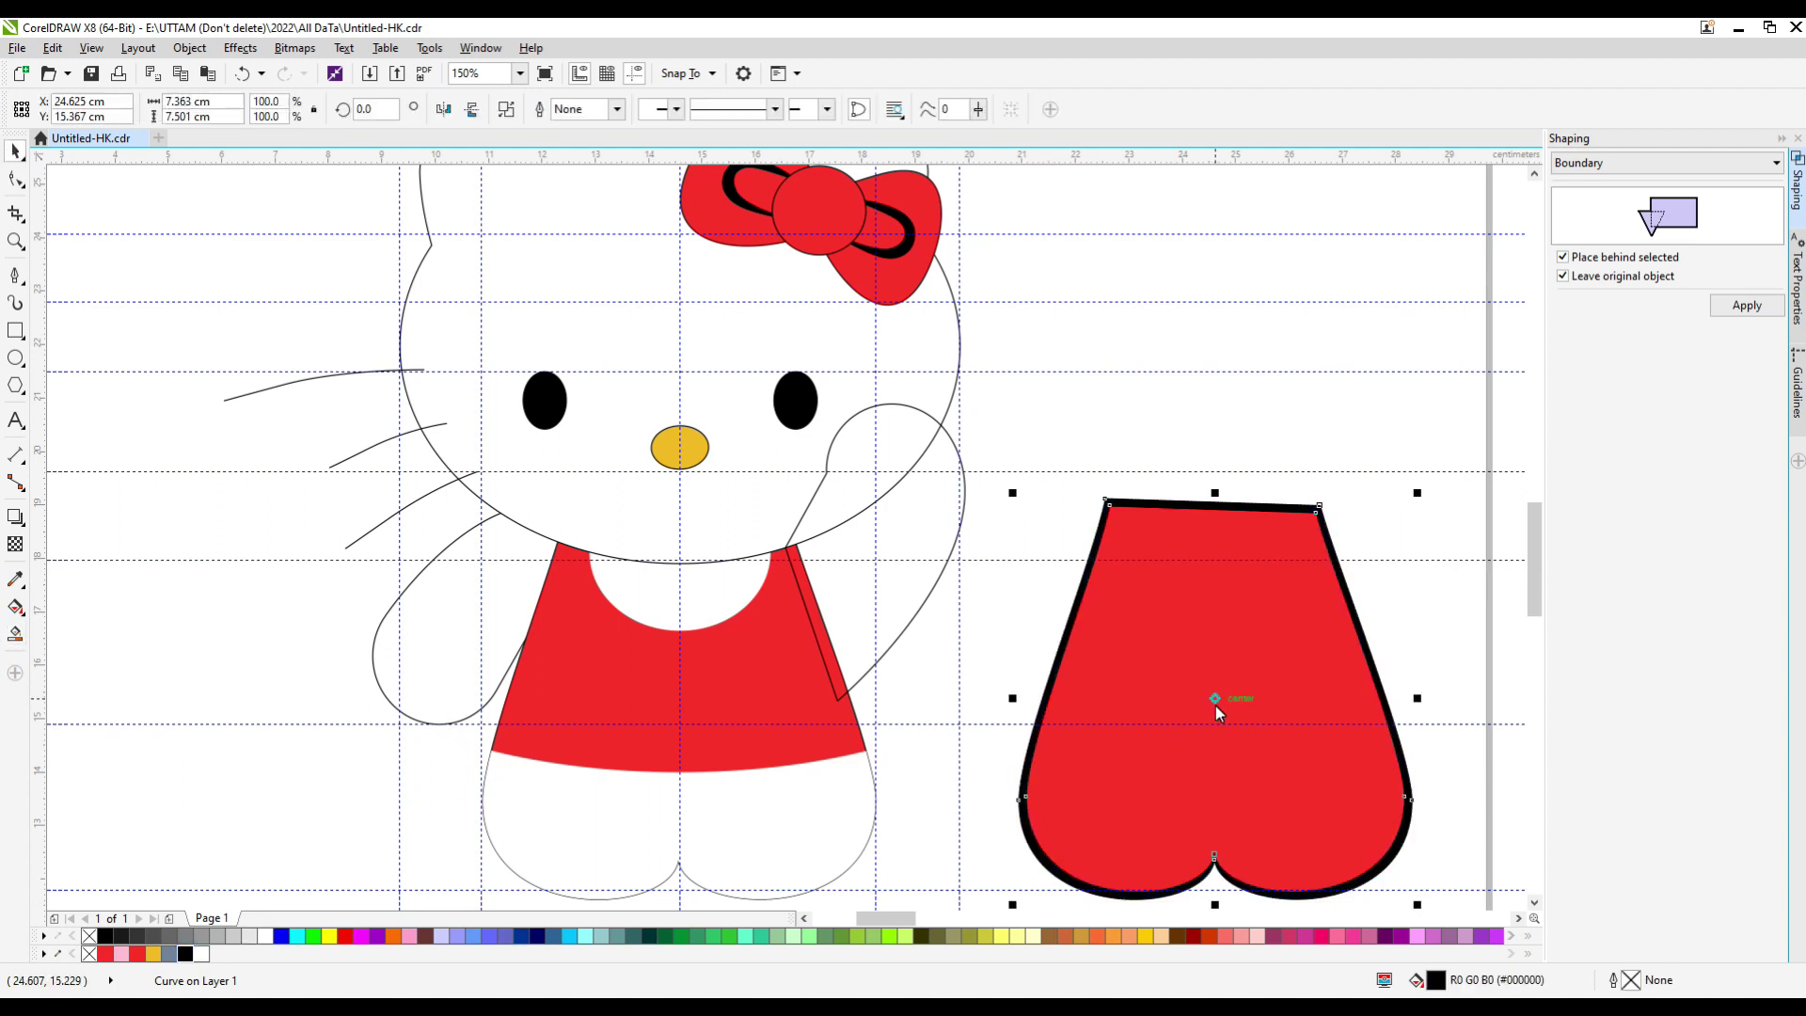
Move the black border onto the character's body and delete the two red helper copies beside it.
{"action": "left_click_drag", "start_coordinate": [1212, 703], "coordinate": [679, 777]}
{"action": "left_click", "coordinate": [1262, 643]}
{"action": "right_click", "coordinate": [1262, 643]}
{"action": "right_click", "coordinate": [1240, 547]}
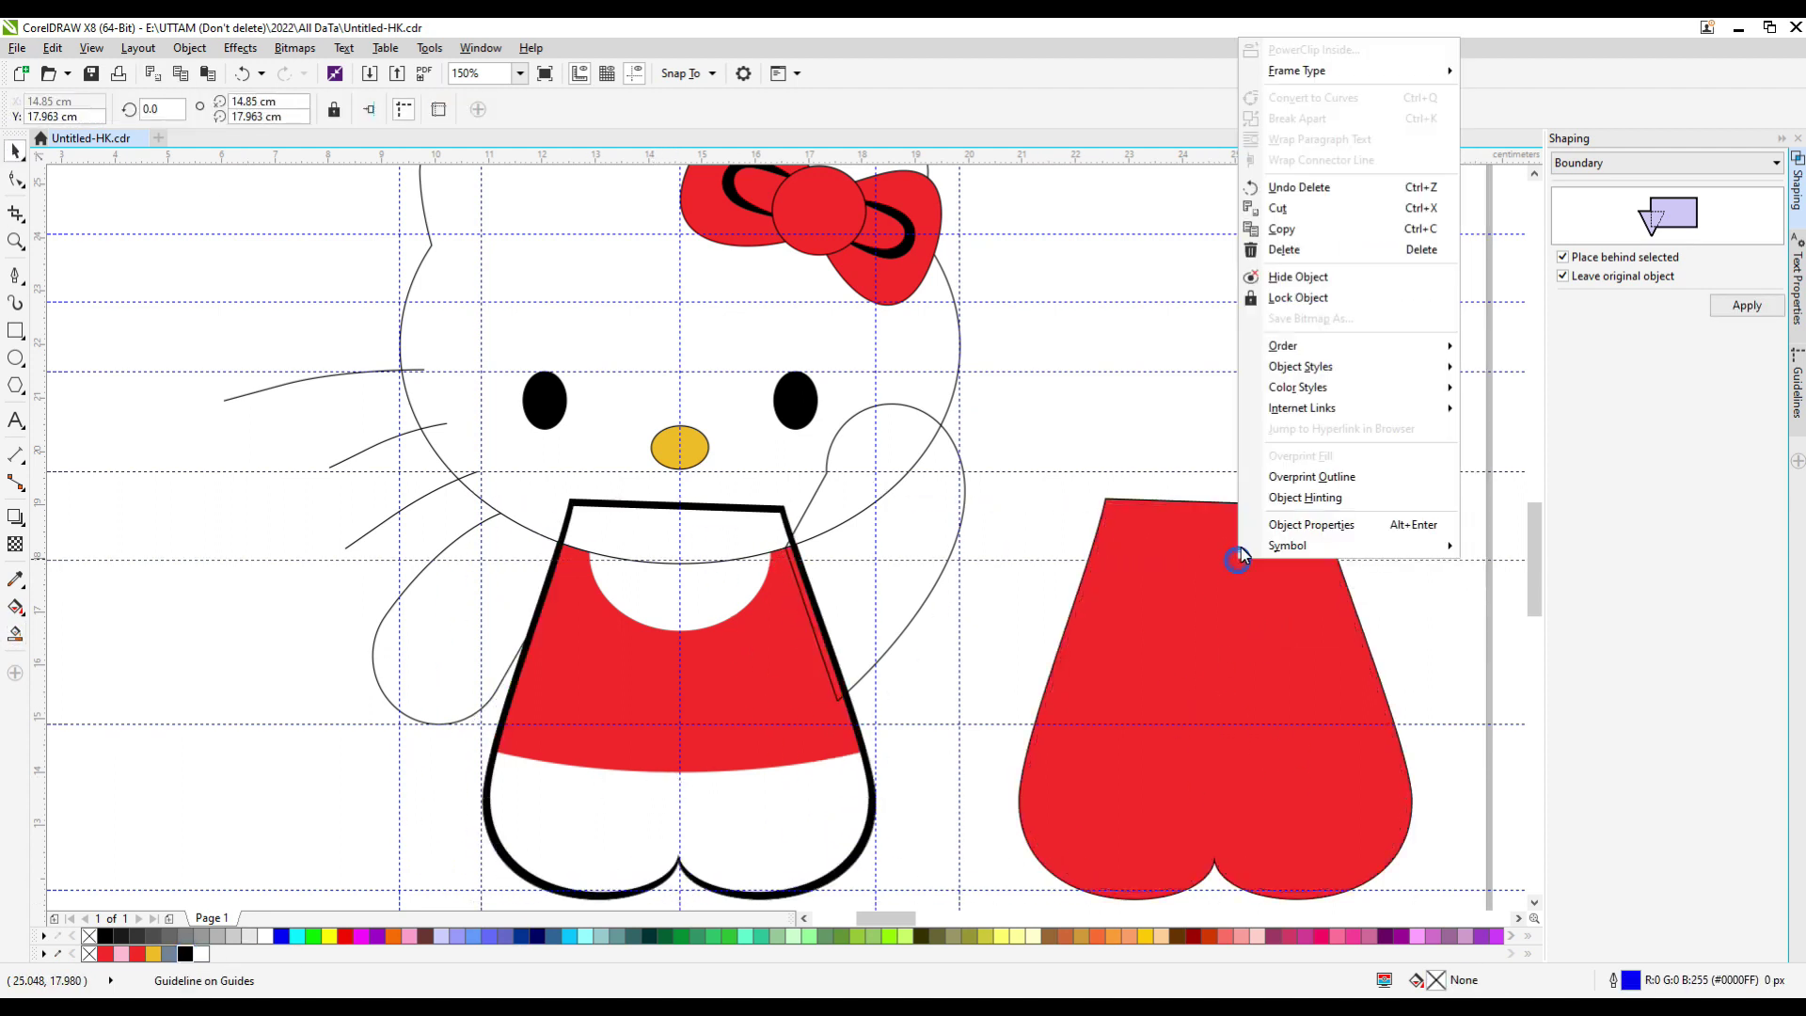
{"action": "right_click", "coordinate": [1194, 687]}
{"action": "left_click", "coordinate": [1242, 376]}
{"action": "scroll", "coordinate": [753, 806], "scroll_direction": "down", "scroll_amount": 2}
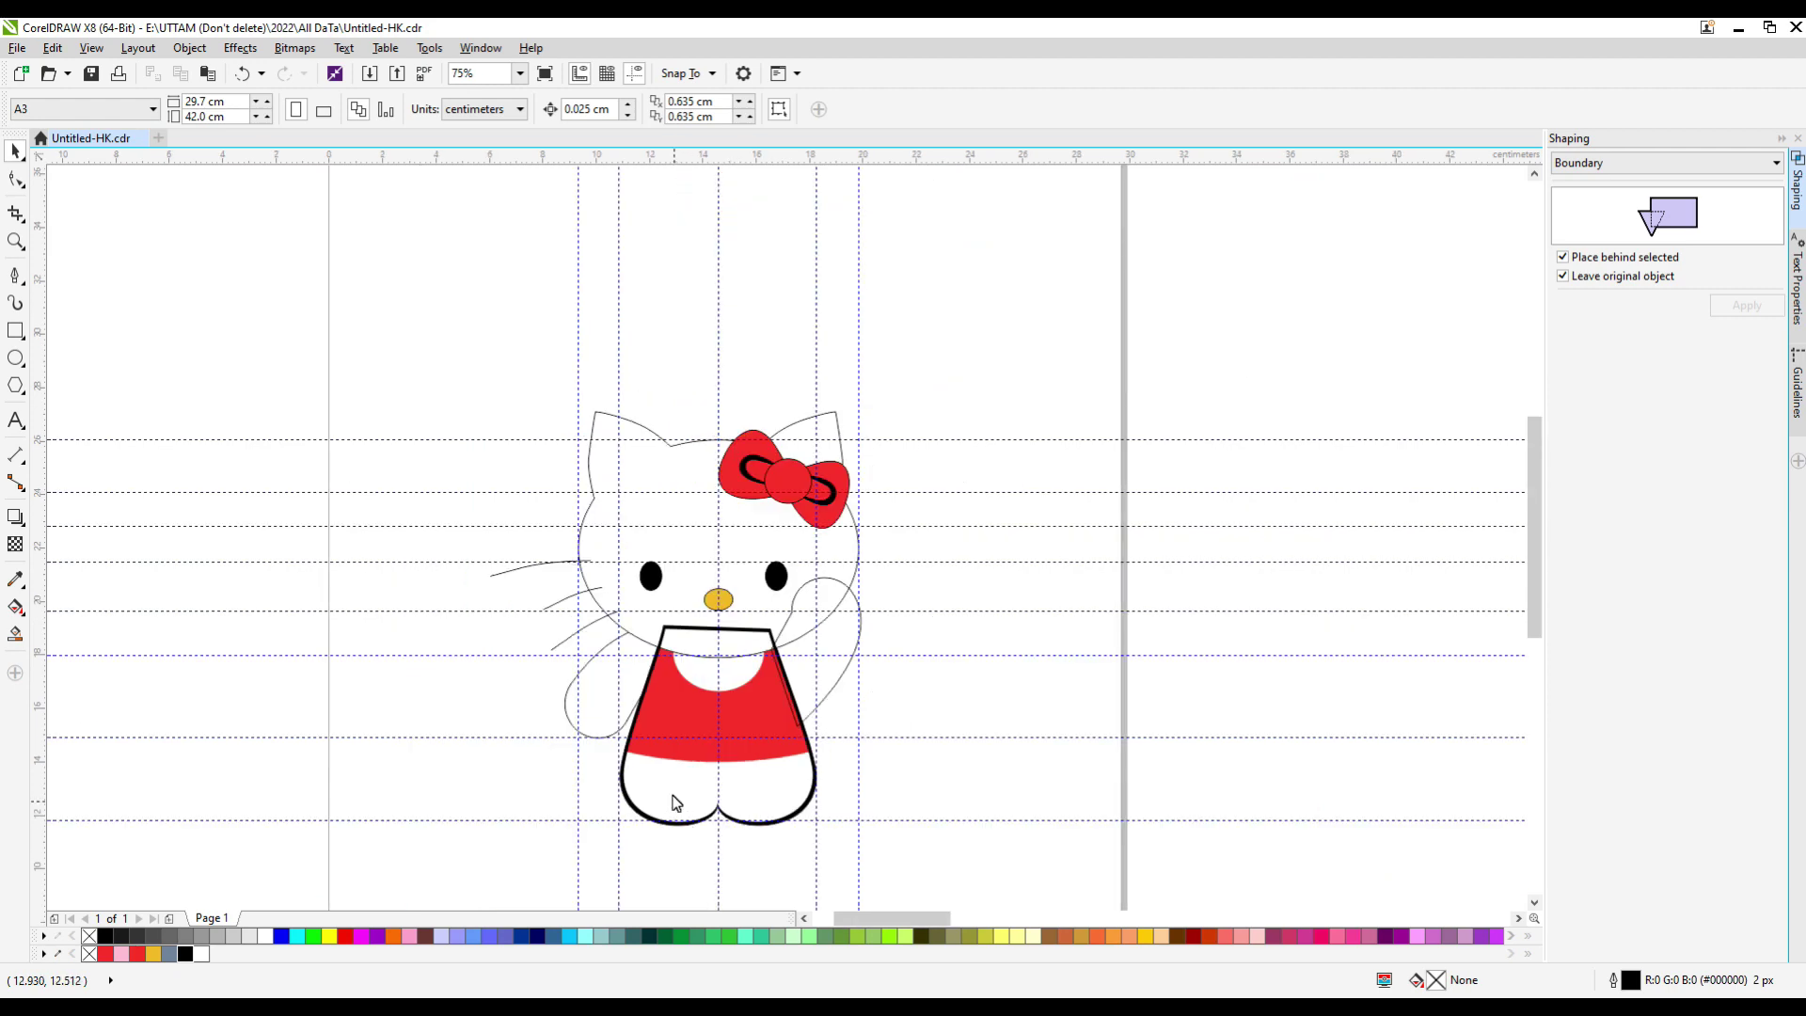
Widen the white leg shape to 109.1% and shift it slightly below the dress hem.
{"action": "scroll", "coordinate": [674, 802], "scroll_direction": "up", "scroll_amount": 2}
{"action": "left_click", "coordinate": [891, 811]}
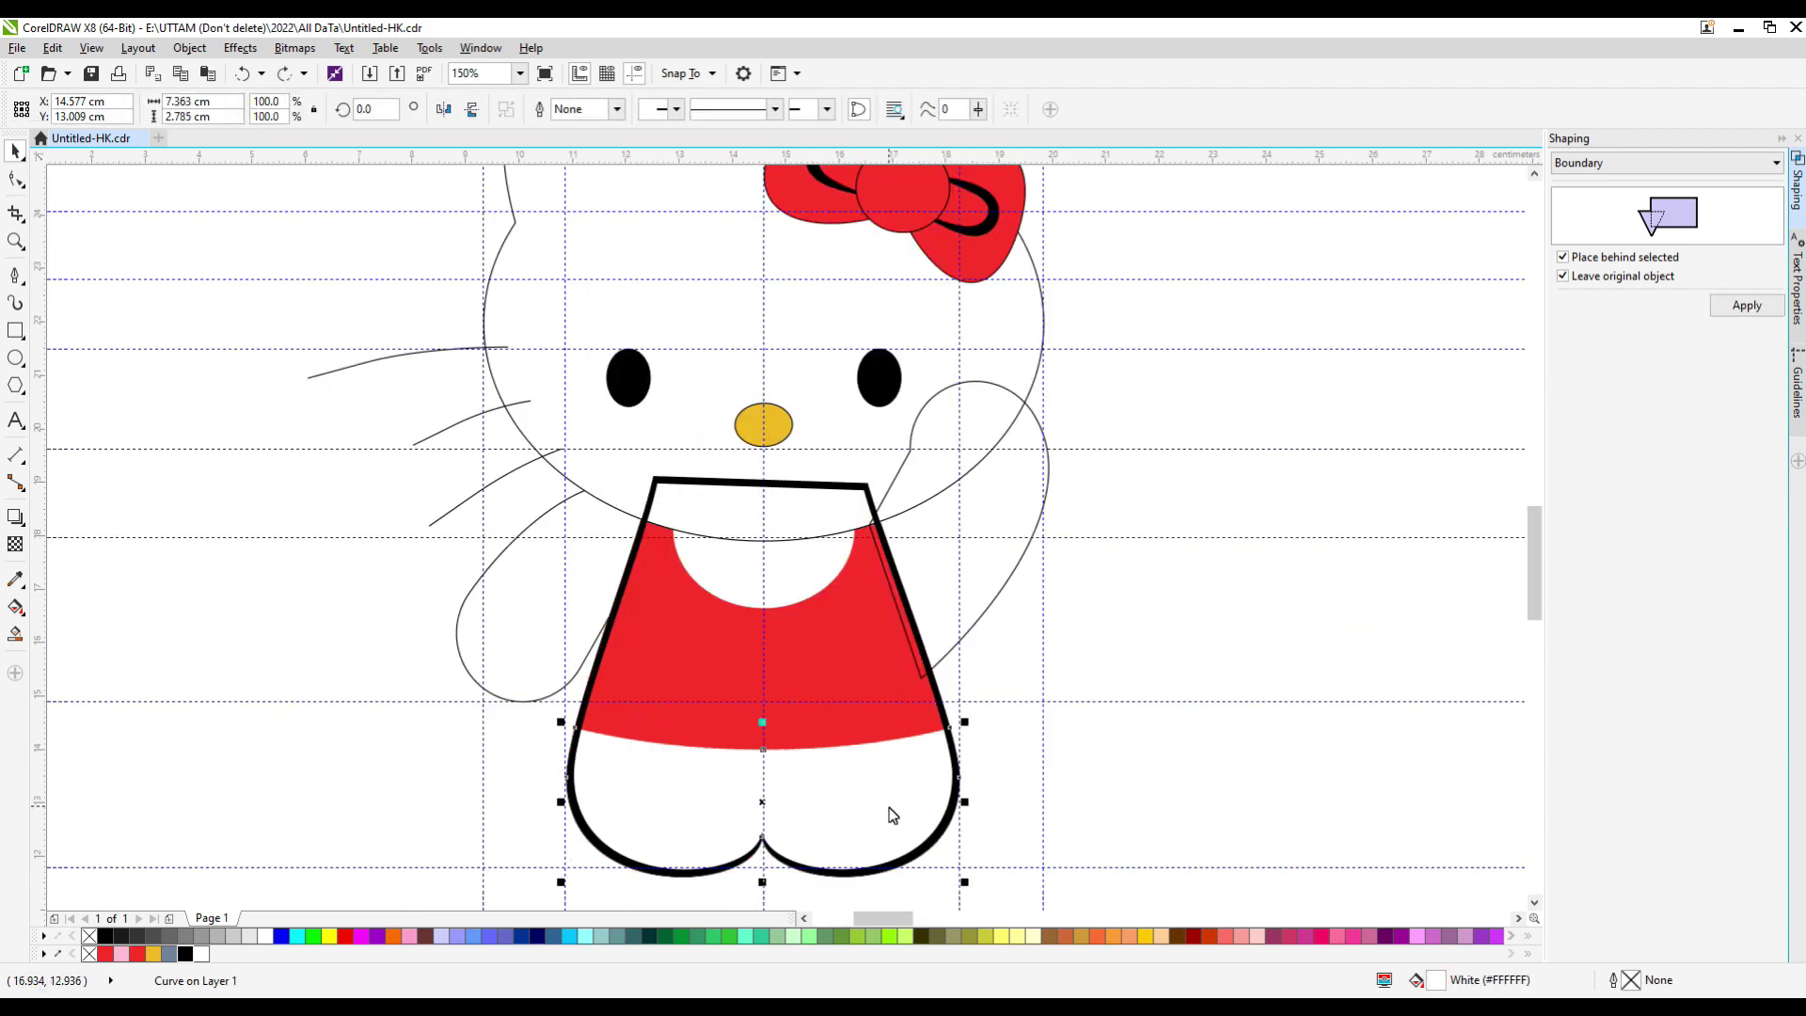
{"action": "scroll", "coordinate": [813, 823], "scroll_direction": "up", "scroll_amount": 2}
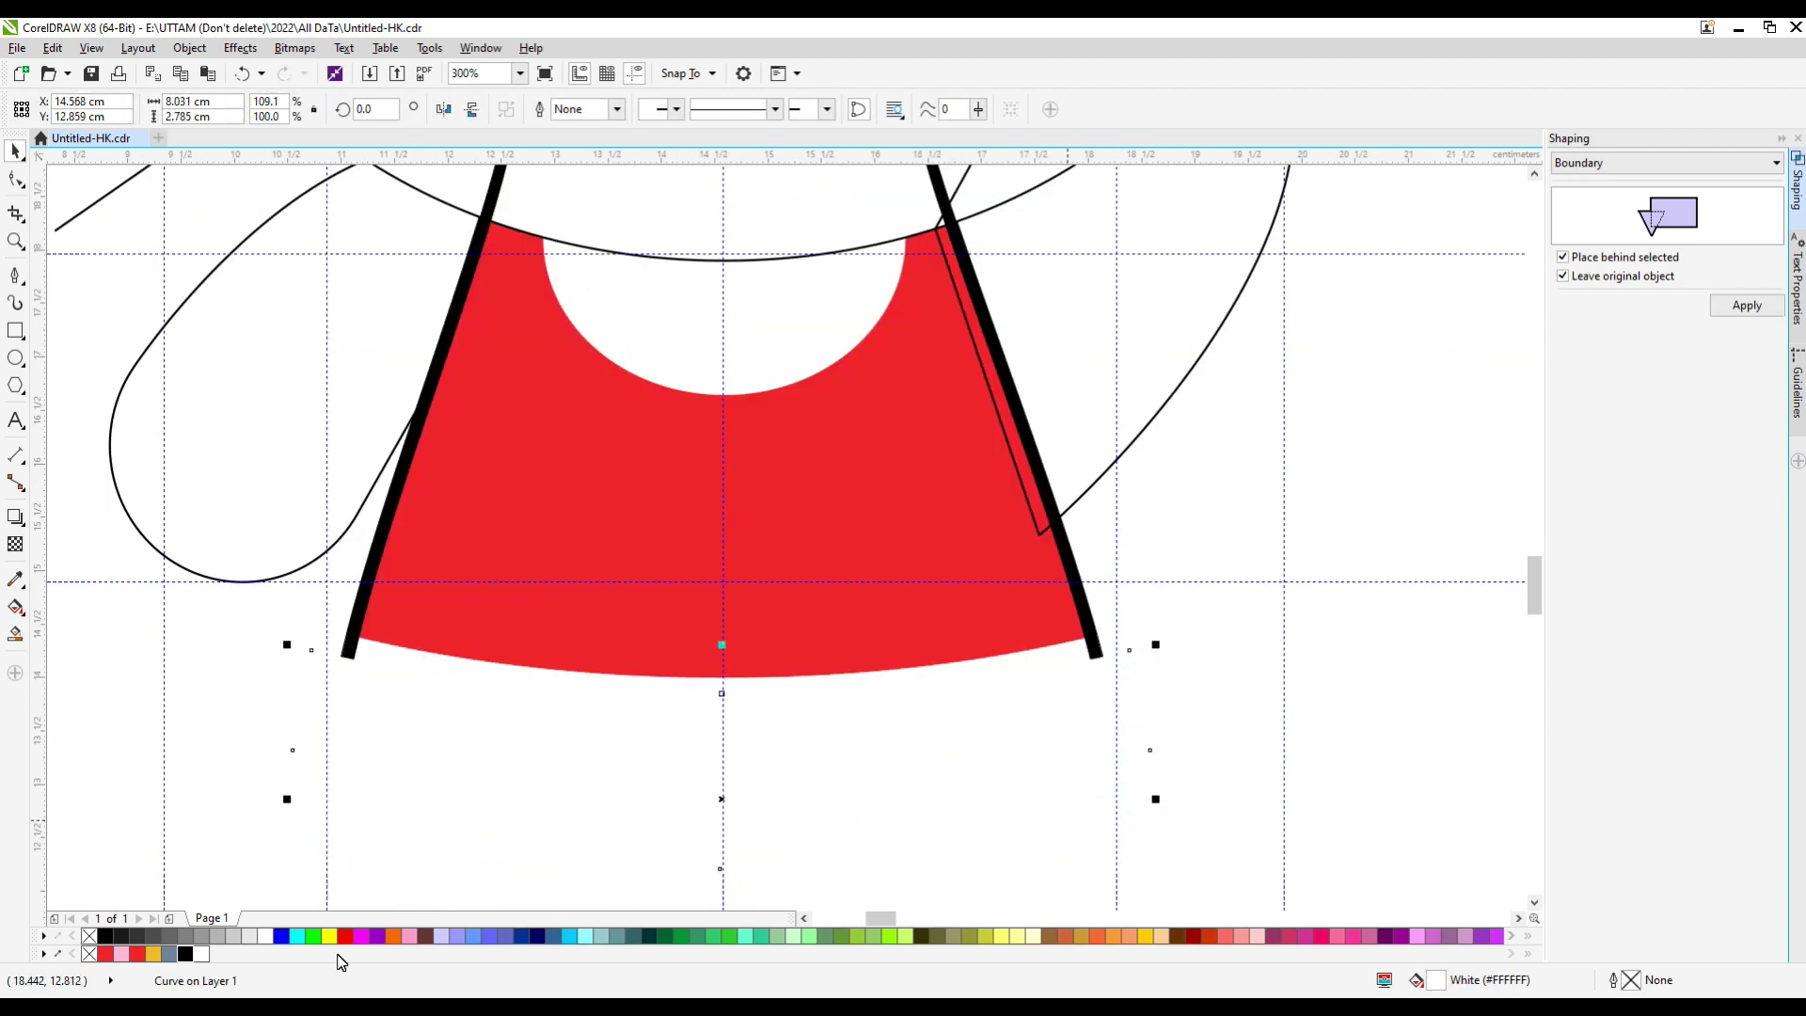
Smart Fill the strip along the dress hem, colour it black, and delete the widened leg shape.
{"action": "left_click", "coordinate": [15, 633]}
{"action": "left_click", "coordinate": [542, 677]}
{"action": "left_click", "coordinate": [188, 953]}
{"action": "key", "text": "space"}
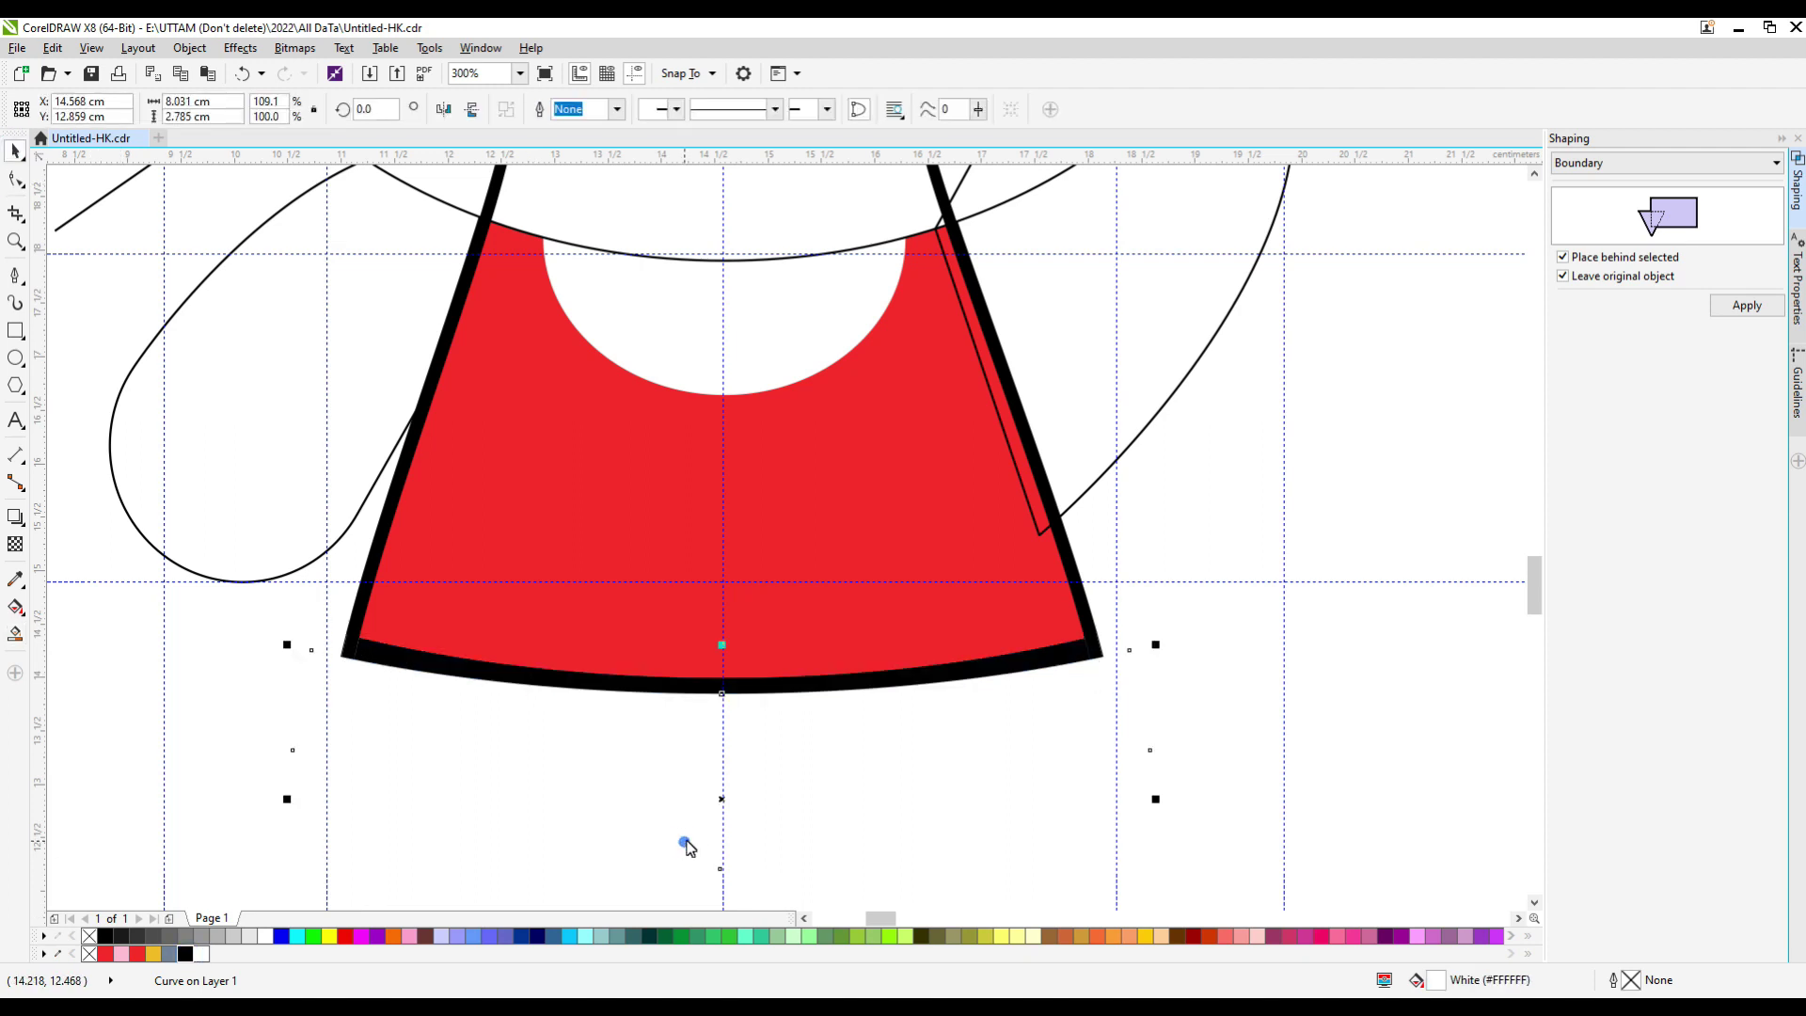
{"action": "right_click", "coordinate": [685, 307]}
{"action": "left_click", "coordinate": [750, 533]}
Draw a narrow rectangle, about 0.33 by 1.78 cm, from the dress hem down to the notch between the legs.
{"action": "scroll", "coordinate": [1063, 663], "scroll_direction": "down", "scroll_amount": 2}
{"action": "scroll", "coordinate": [840, 818], "scroll_direction": "up", "scroll_amount": 2}
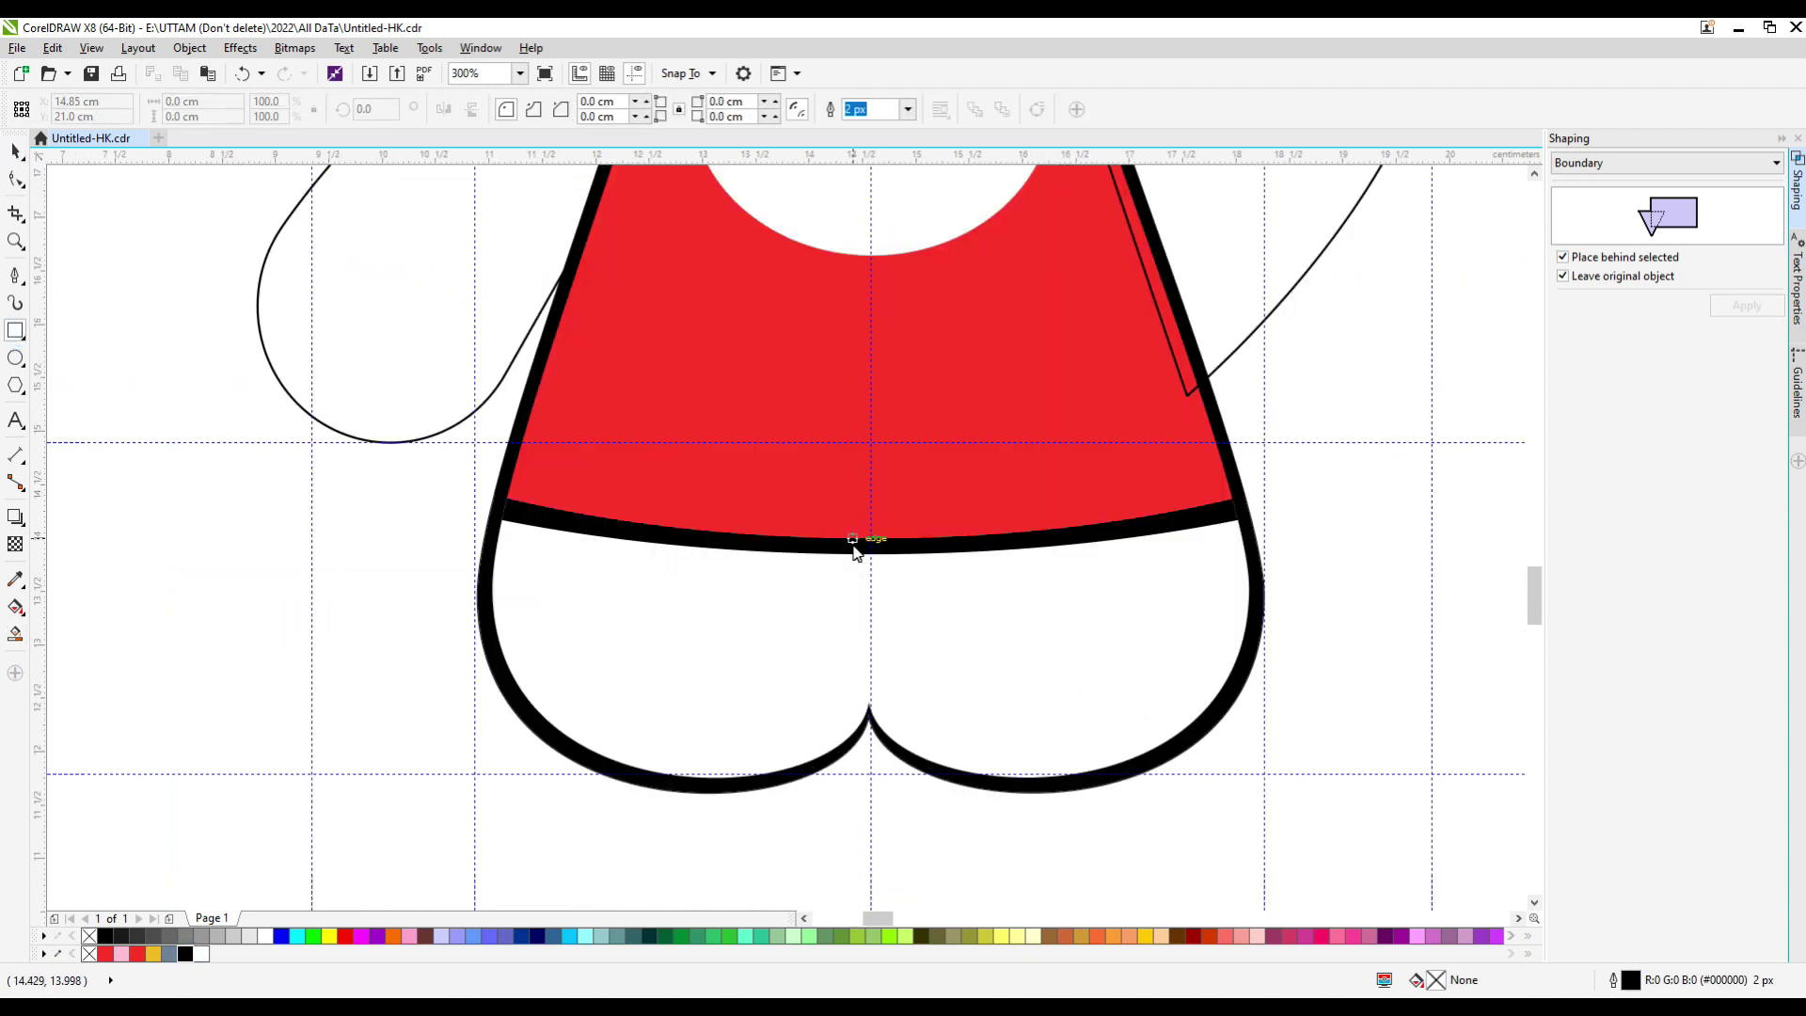
{"action": "left_click_drag", "start_coordinate": [854, 553], "coordinate": [889, 733]}
Try to Smart Fill the area inside the wide rectangle between the legs, and undo the fill.
{"action": "left_click", "coordinate": [15, 633]}
{"action": "left_click", "coordinate": [865, 673]}
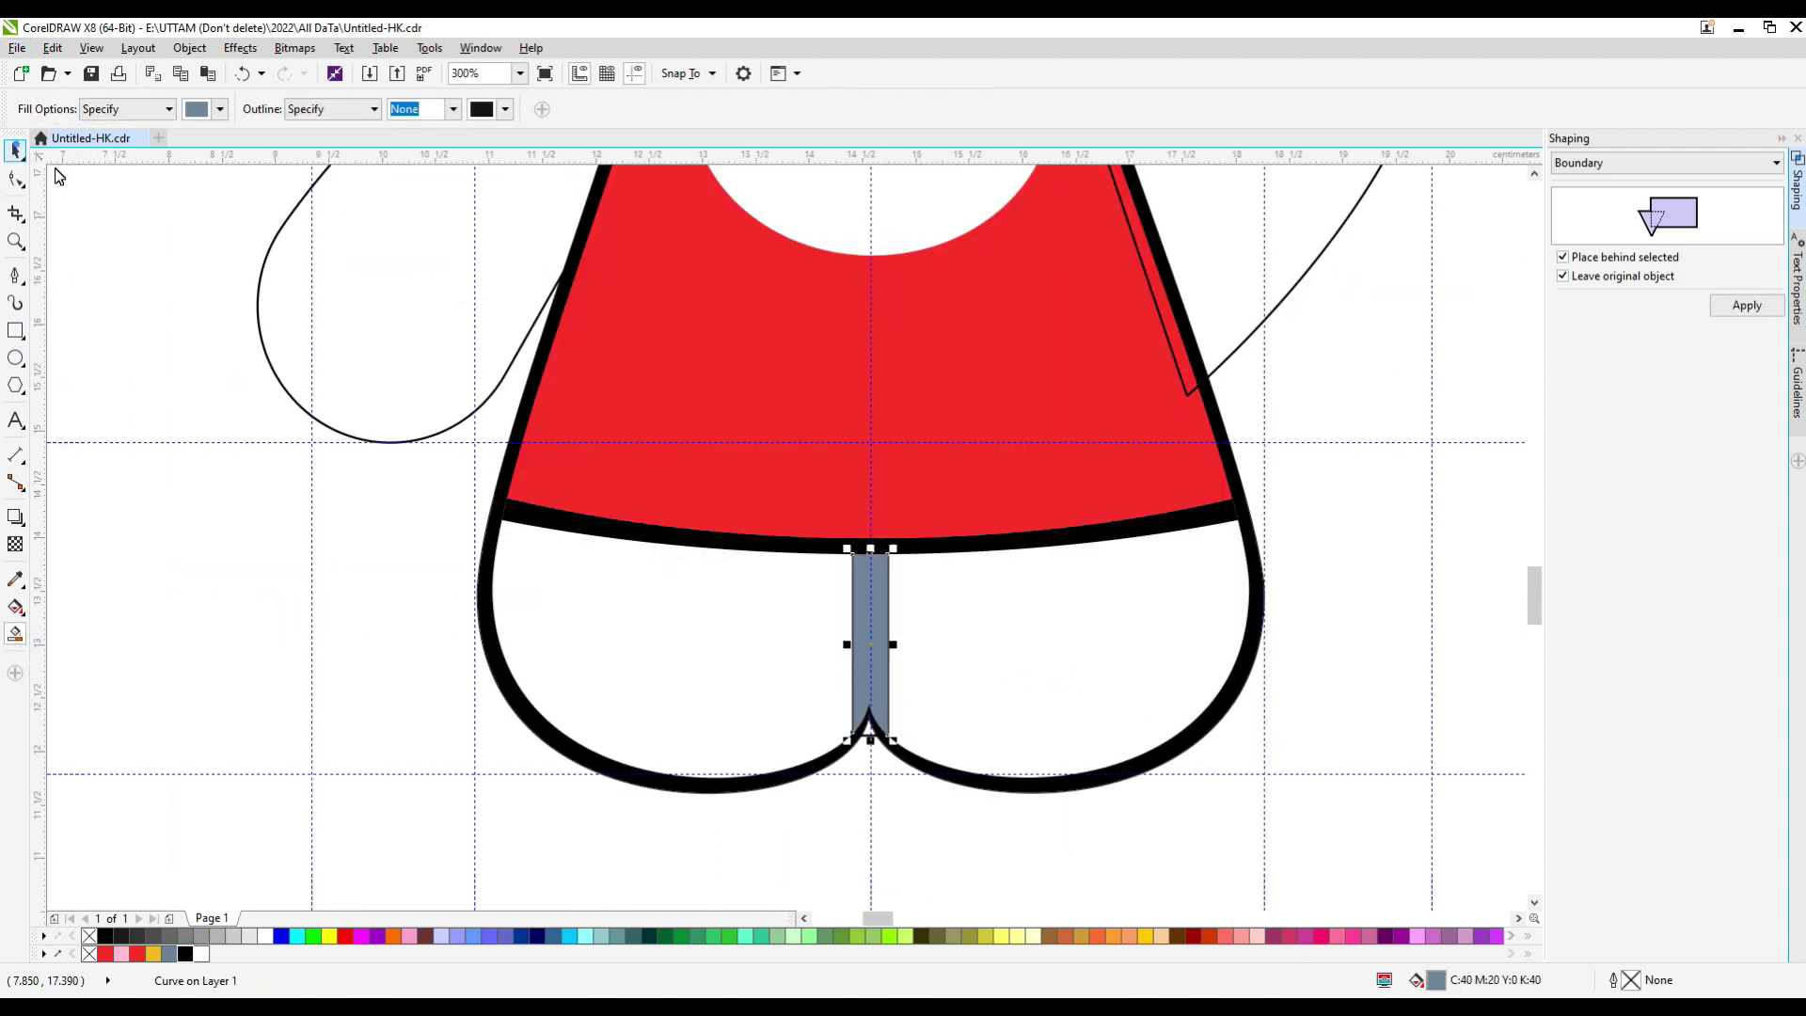
{"action": "key", "text": "space"}
{"action": "scroll", "coordinate": [855, 692], "scroll_direction": "up", "scroll_amount": 2}
{"action": "key", "text": "ctrl+z"}
{"action": "scroll", "coordinate": [818, 569], "scroll_direction": "up", "scroll_amount": 2}
{"action": "scroll", "coordinate": [1042, 534], "scroll_direction": "down", "scroll_amount": 2}
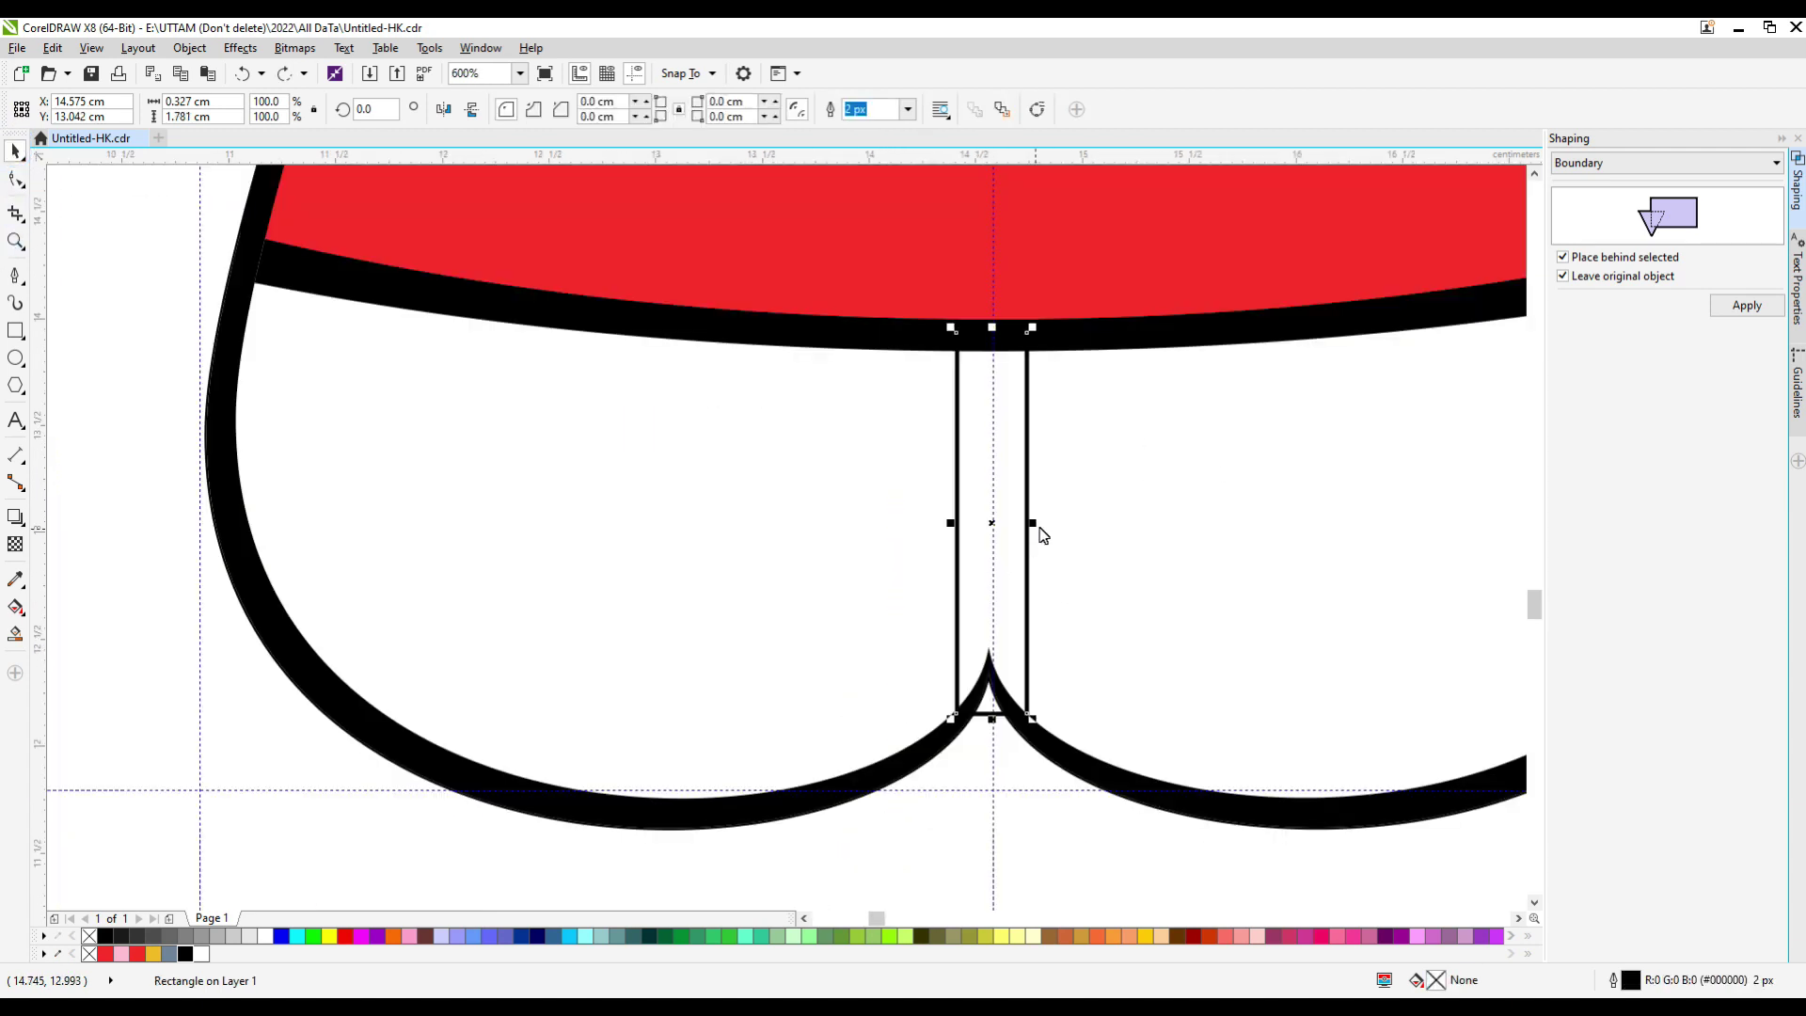
{"action": "key", "text": "ctrl+z"}
Smart Fill a narrowed strip about 0.1 cm wide between the legs and weld it to the body outline in black.
{"action": "left_click", "coordinate": [15, 633]}
{"action": "left_click", "coordinate": [993, 489]}
{"action": "key", "text": "space"}
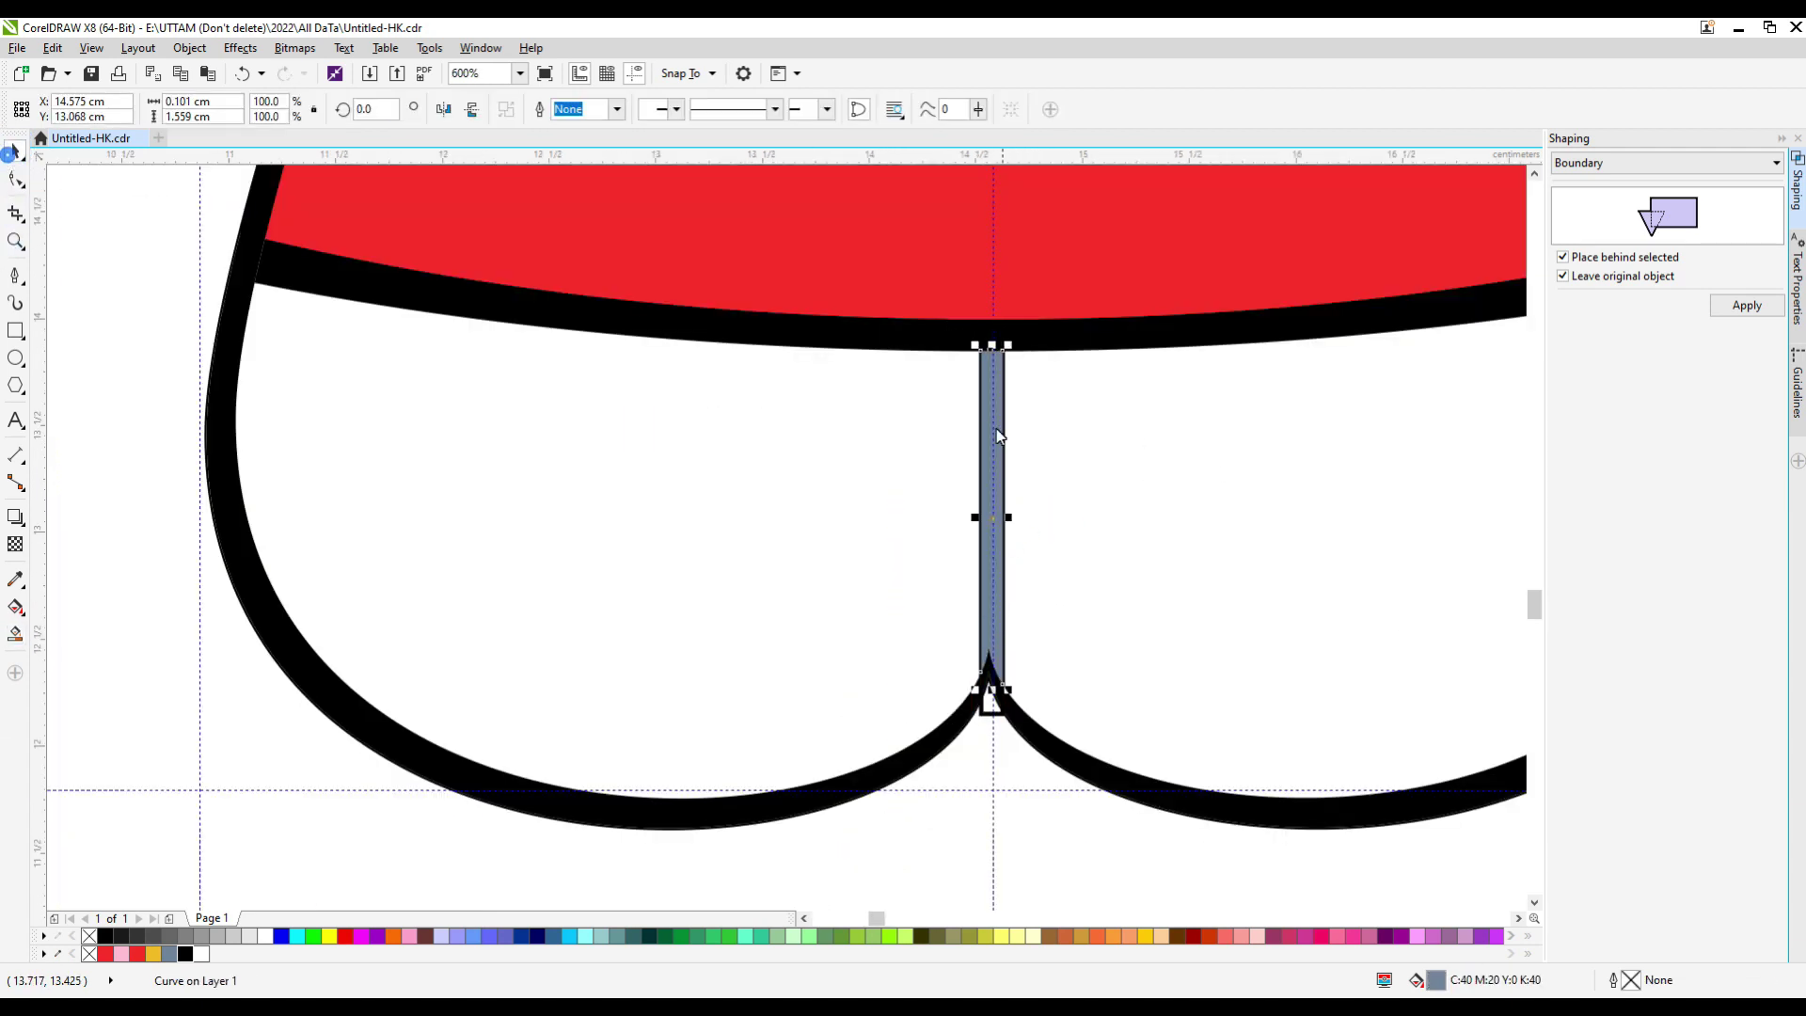
{"action": "left_click", "coordinate": [988, 489]}
{"action": "left_click", "coordinate": [766, 471]}
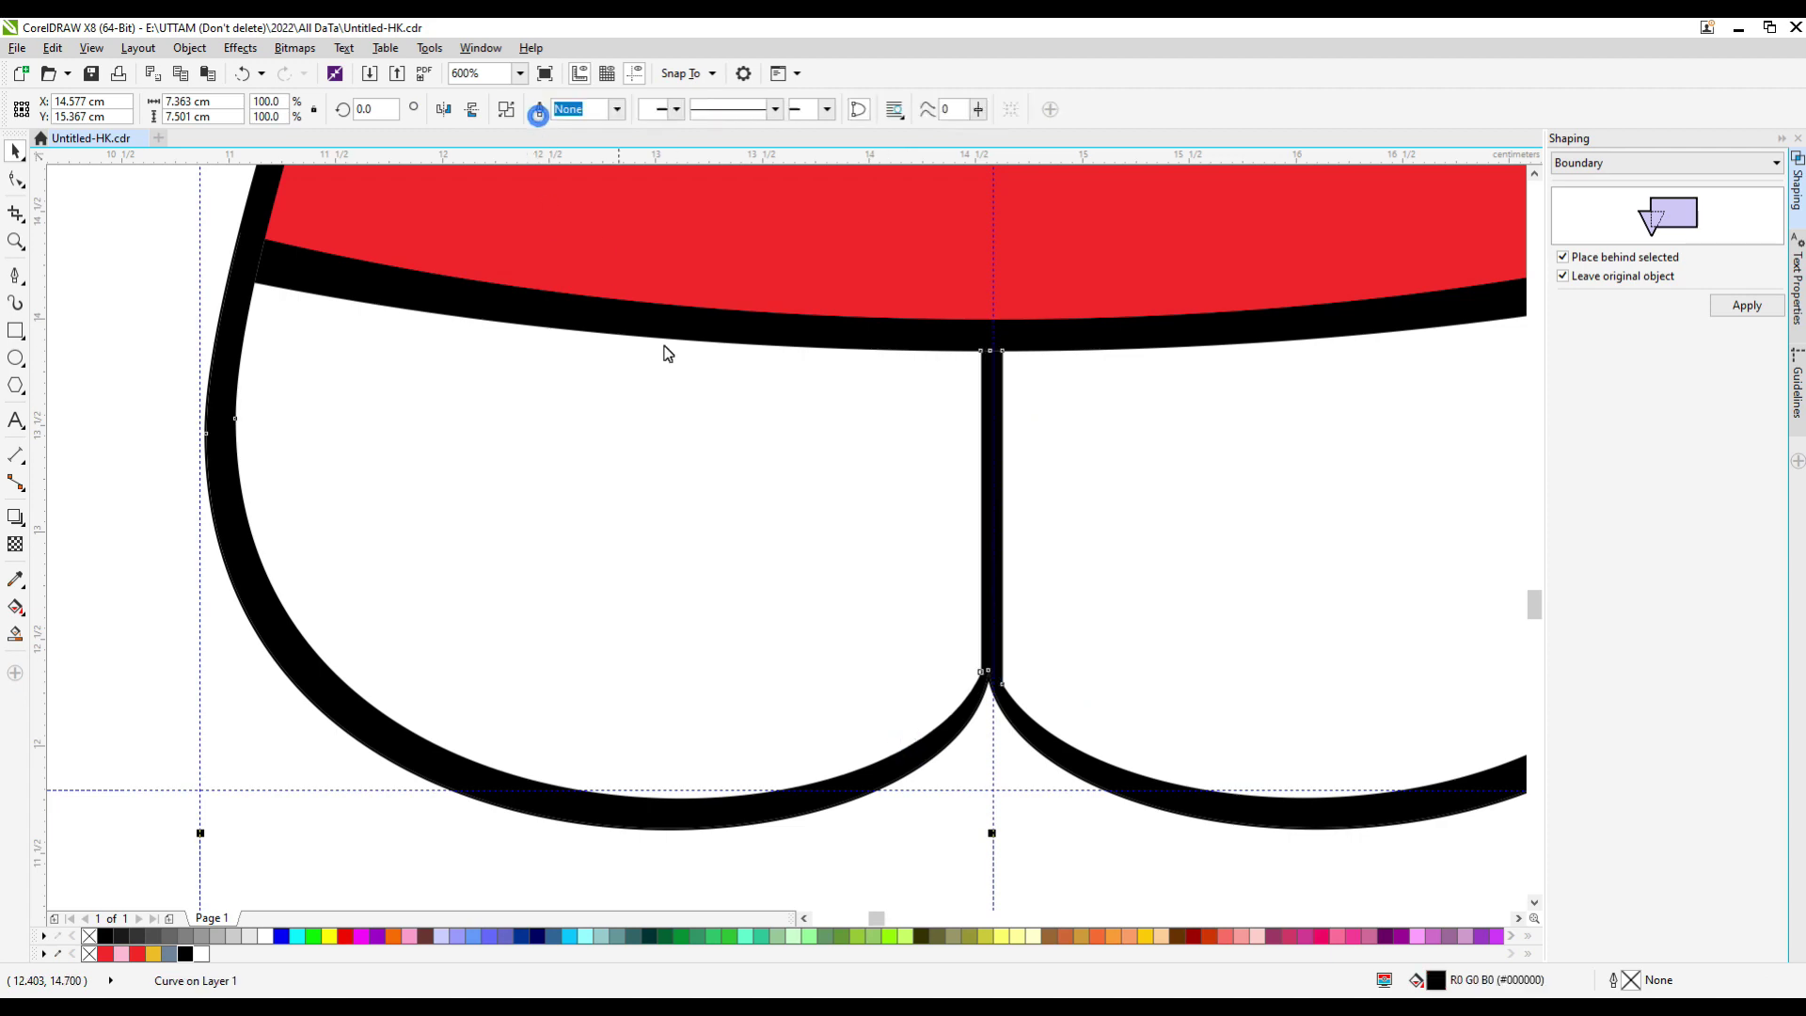
Remove the corner node where the leg divider meets the right leg and bend the edge into a smooth curve.
{"action": "scroll", "coordinate": [843, 487], "scroll_direction": "down", "scroll_amount": 2}
{"action": "left_click", "coordinate": [23, 183]}
{"action": "scroll", "coordinate": [924, 616], "scroll_direction": "up", "scroll_amount": 4}
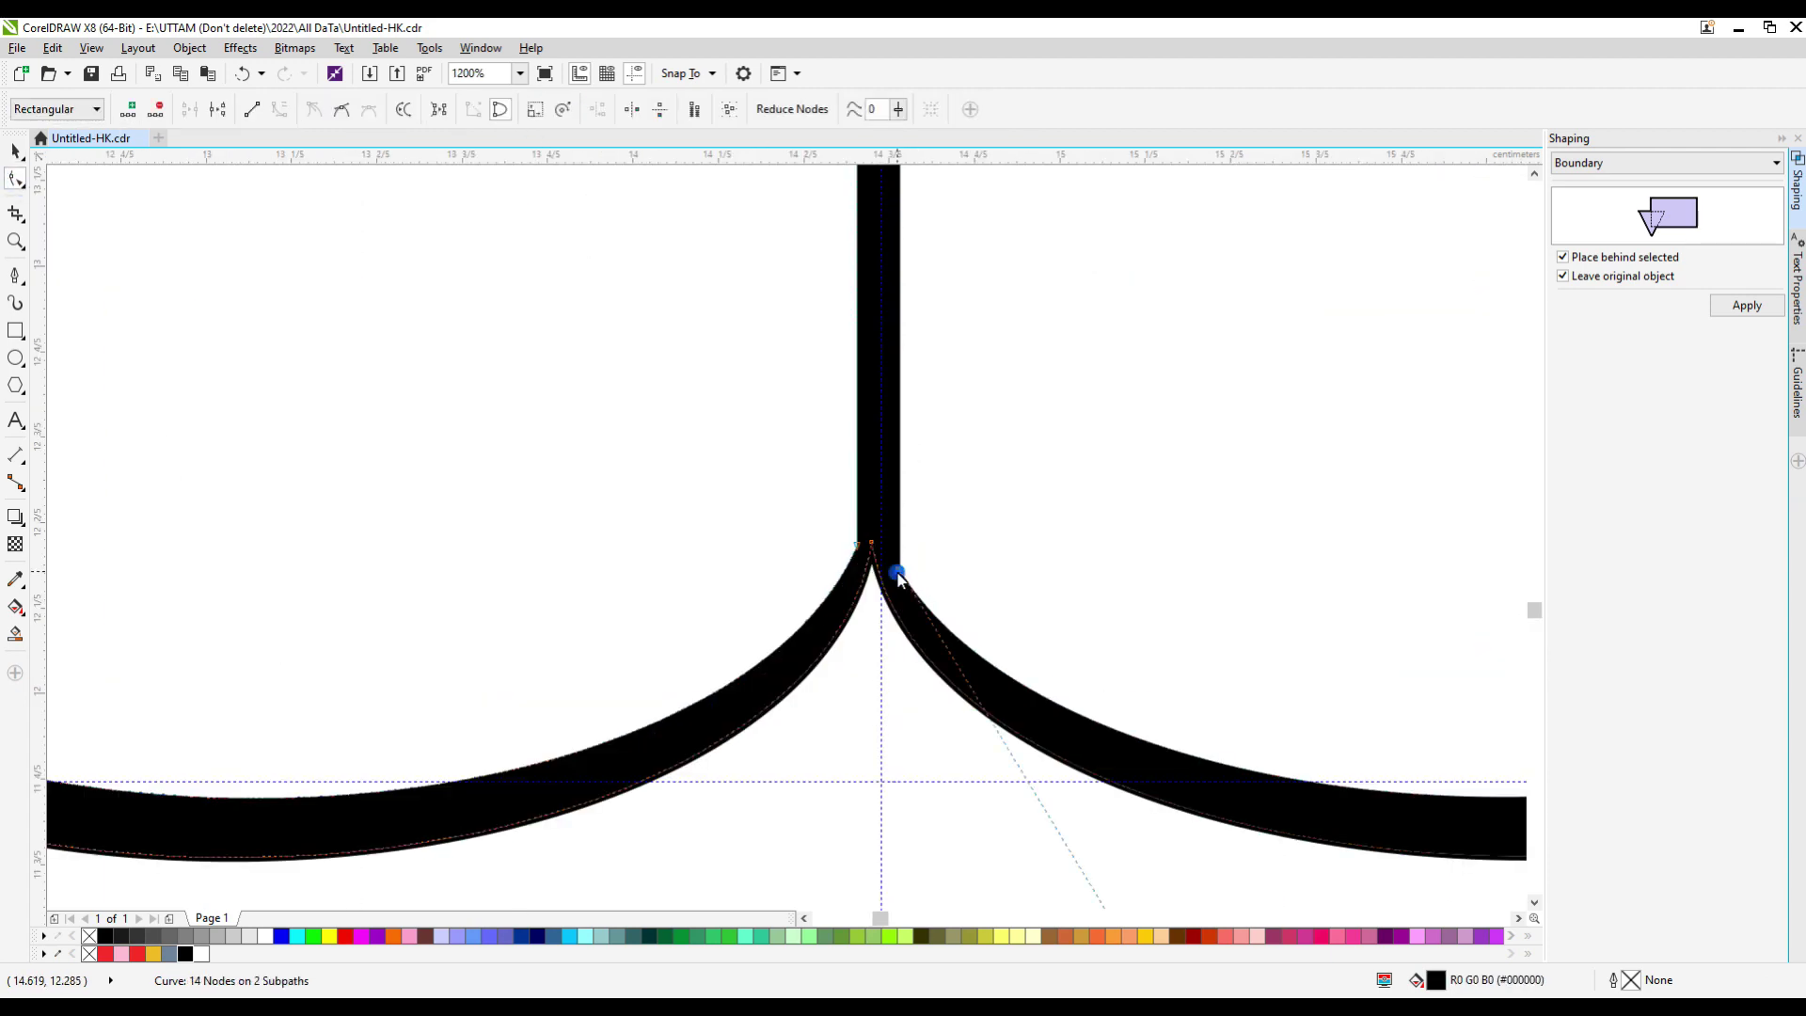
{"action": "left_click_drag", "start_coordinate": [896, 573], "coordinate": [1250, 817]}
{"action": "key", "text": "ctrl+z"}
{"action": "double_click", "coordinate": [898, 569]}
{"action": "scroll", "coordinate": [905, 541], "scroll_direction": "down", "scroll_amount": 2}
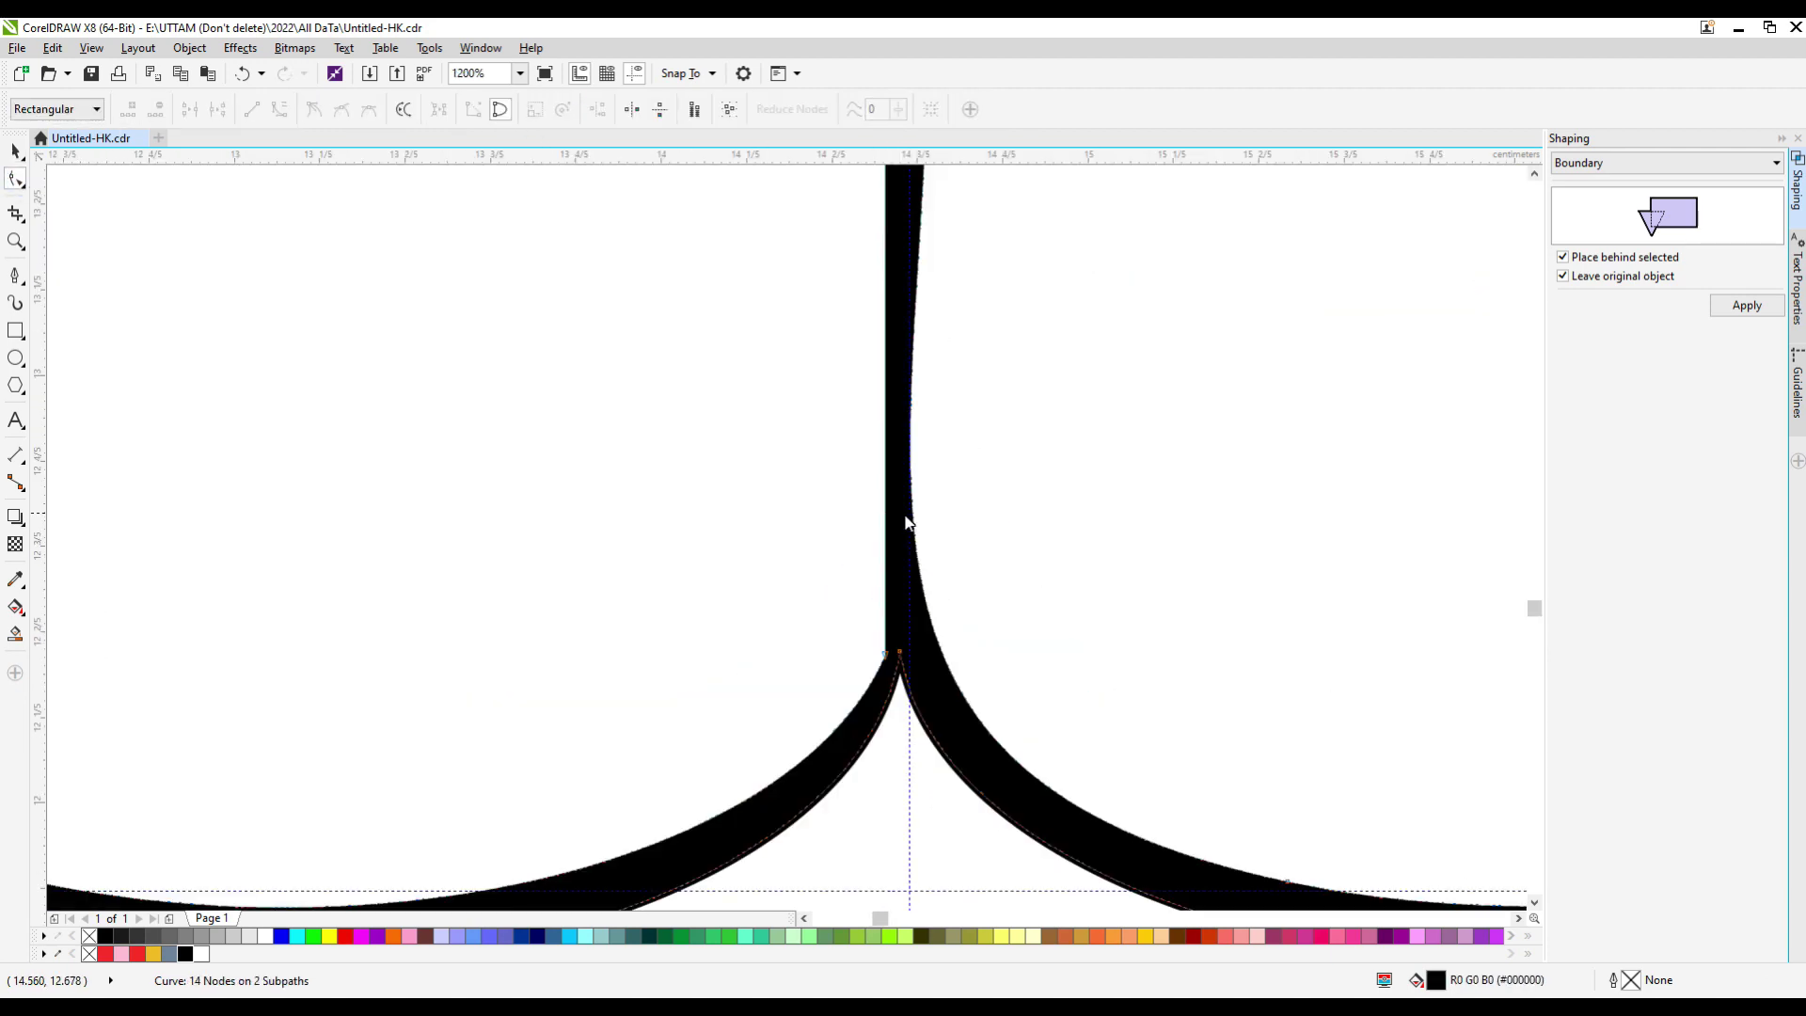
{"action": "left_click_drag", "start_coordinate": [943, 610], "coordinate": [931, 612]}
{"action": "key", "text": "ctrl+z"}
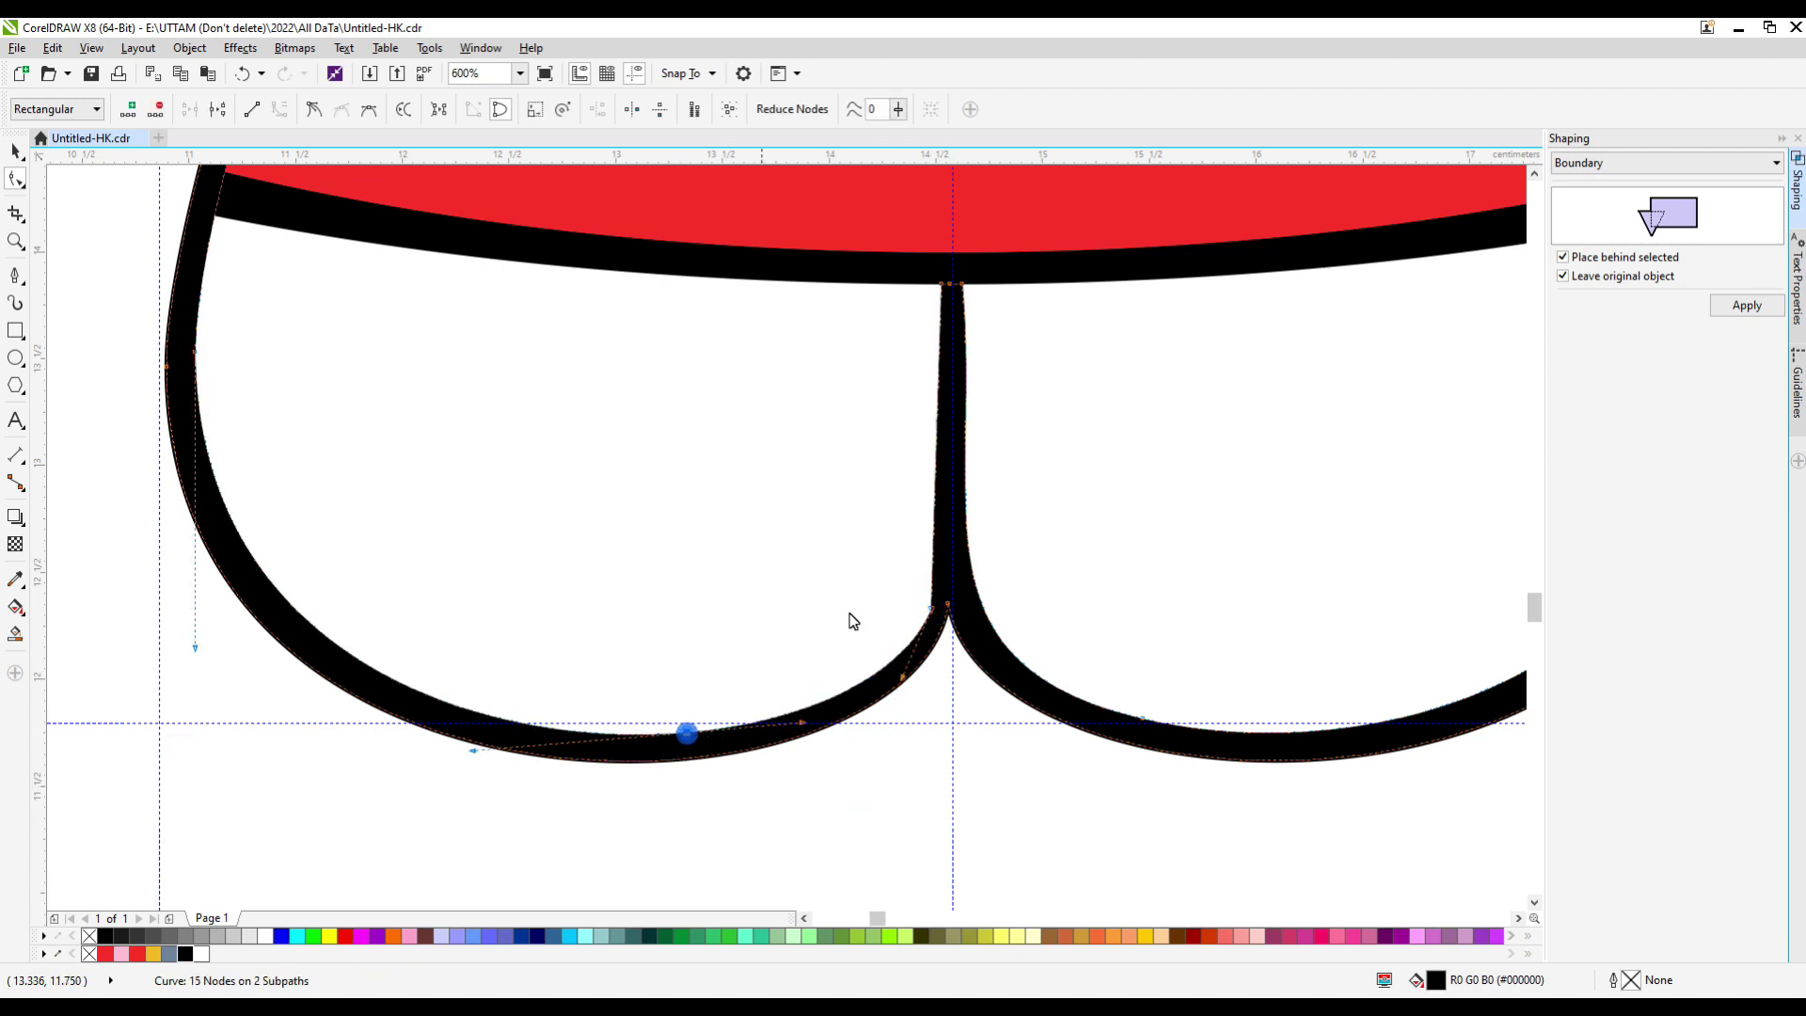
Delete the corner node where the leg divider meets the left leg to round that junction.
{"action": "left_click", "coordinate": [931, 606]}
{"action": "scroll", "coordinate": [1008, 680], "scroll_direction": "down", "scroll_amount": 4}
{"action": "scroll", "coordinate": [984, 498], "scroll_direction": "up", "scroll_amount": 2}
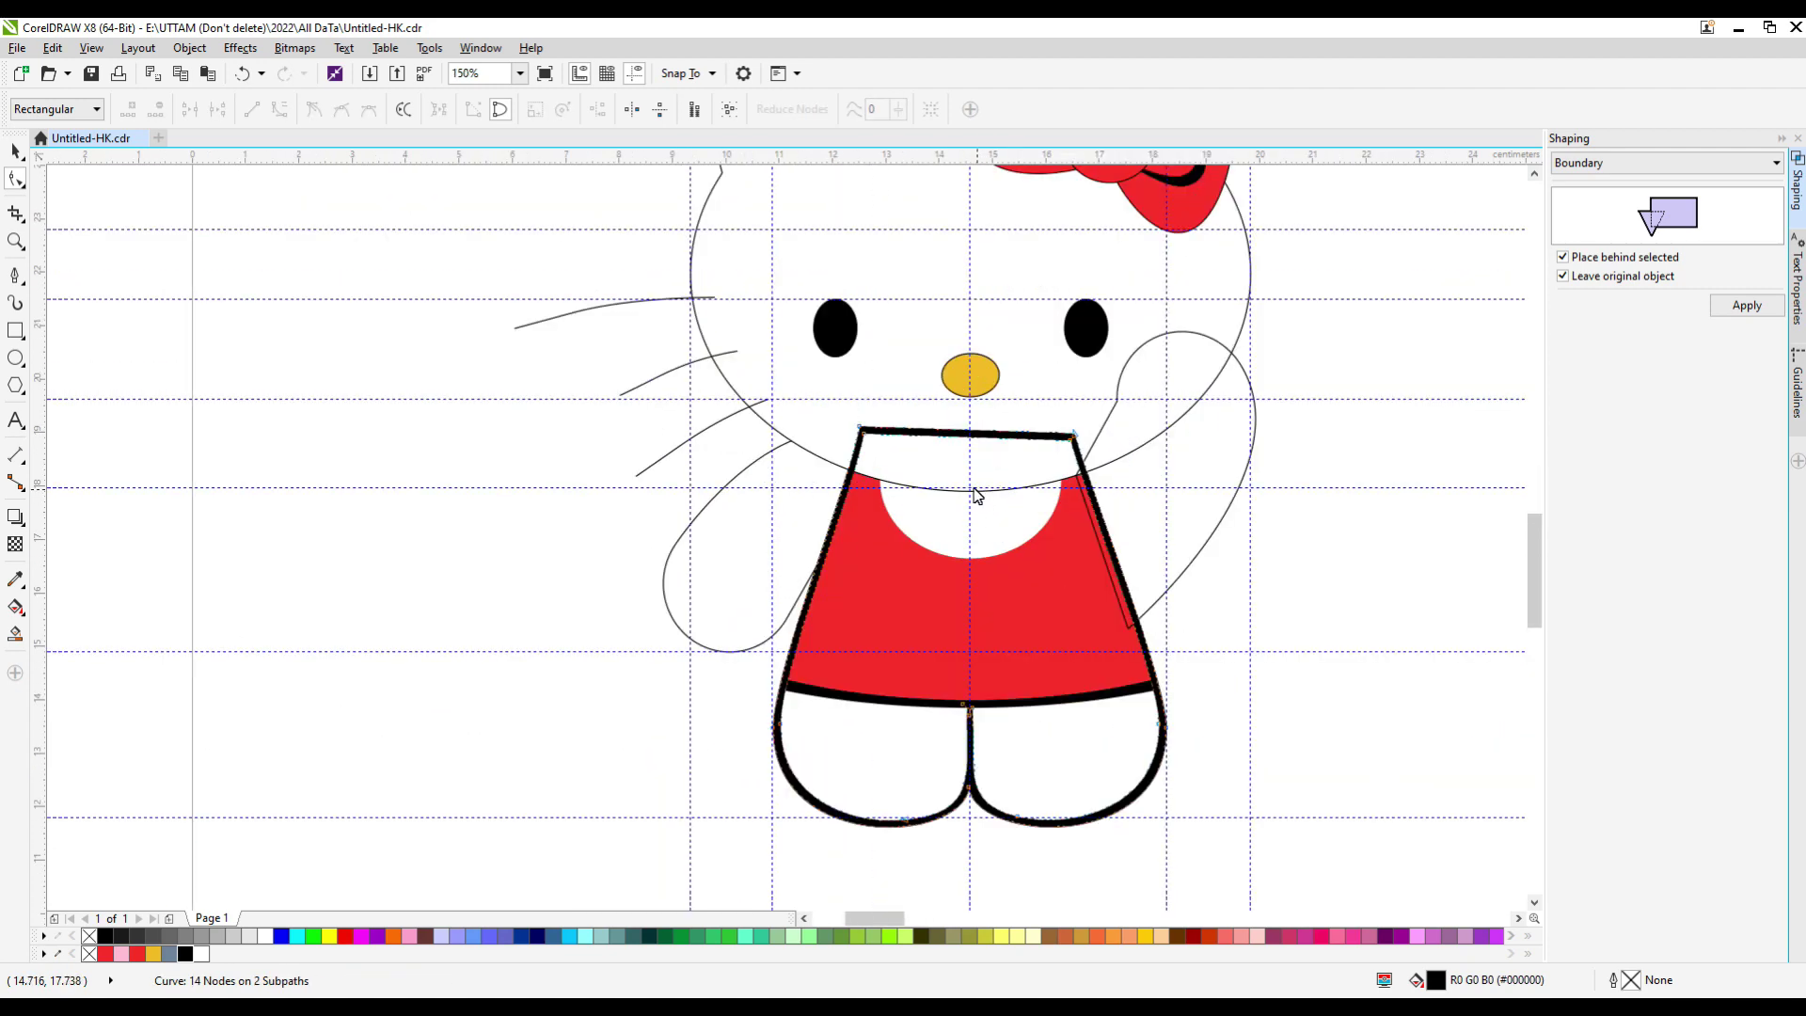
Place a copy of the cat's head shape in the empty area to the right of the character.
{"action": "scroll", "coordinate": [976, 496], "scroll_direction": "down", "scroll_amount": 2}
{"action": "key", "text": "space"}
{"action": "left_click", "coordinate": [936, 312]}
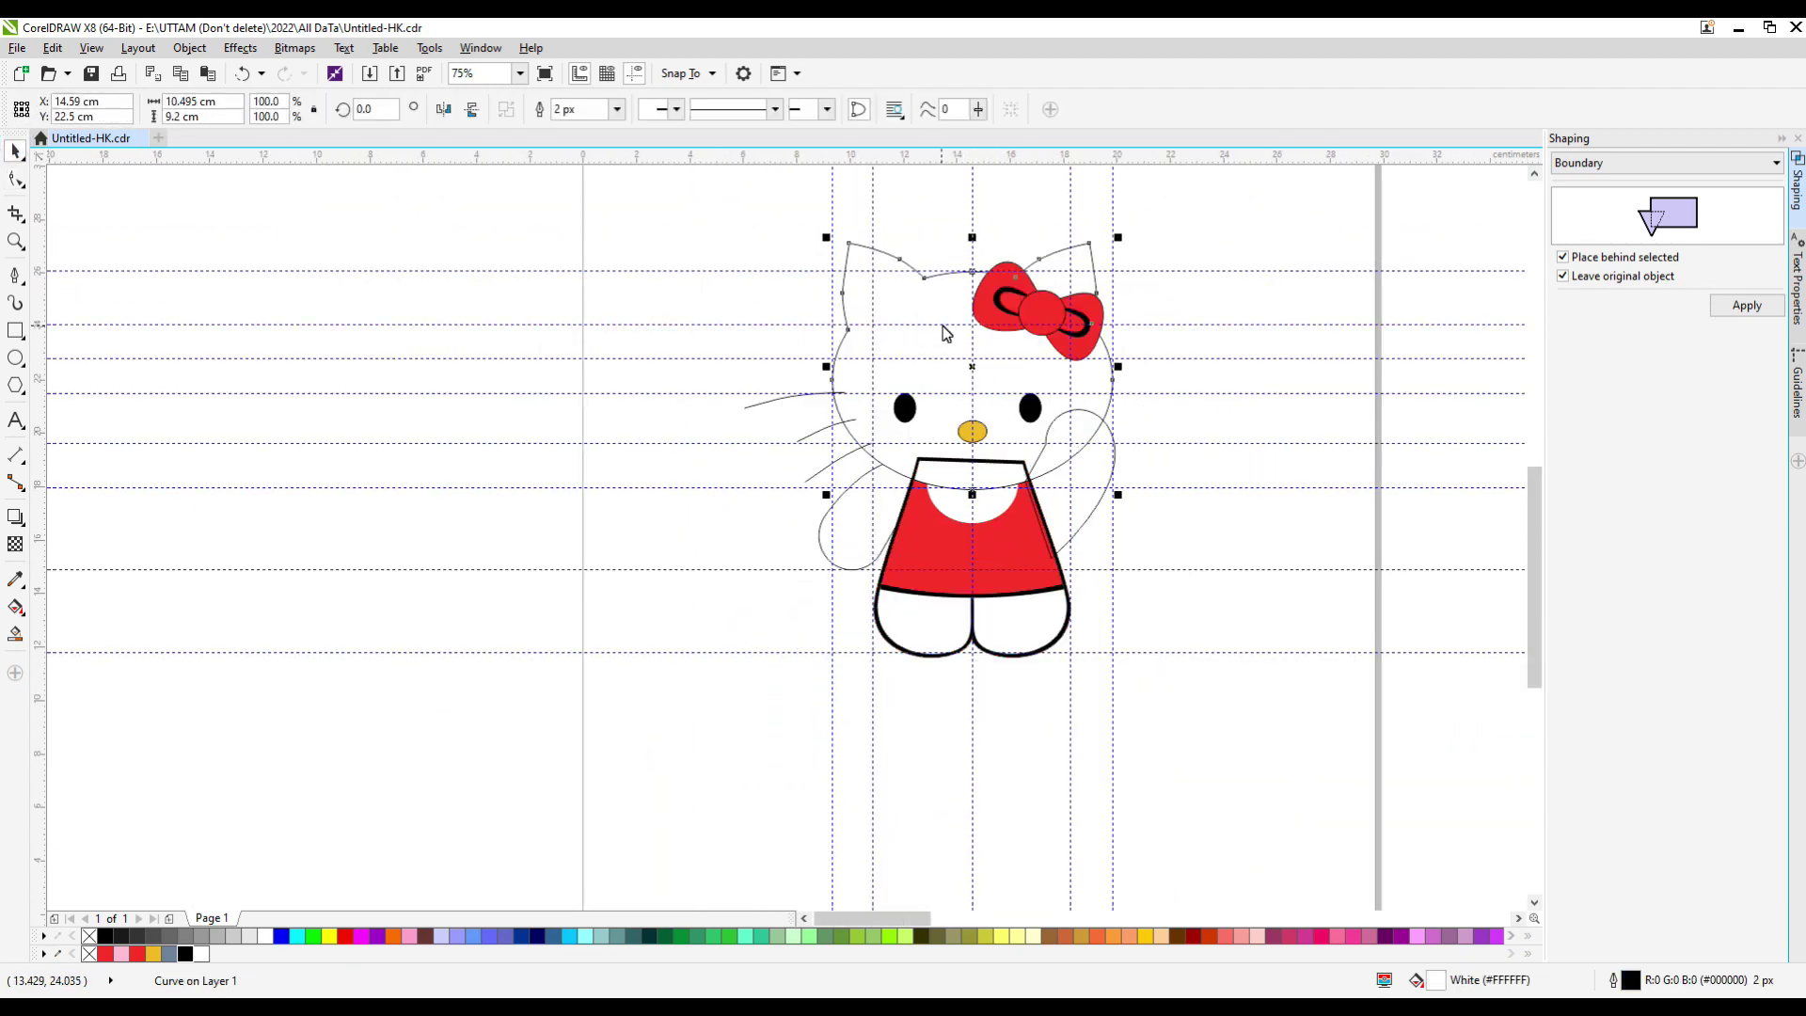
{"action": "left_click_drag", "start_coordinate": [945, 331], "coordinate": [1253, 331]}
Make an inner duplicate of the head copy scaled to 96.7% and shift it slightly down and to the left.
{"action": "scroll", "coordinate": [1142, 242], "scroll_direction": "up", "scroll_amount": 2}
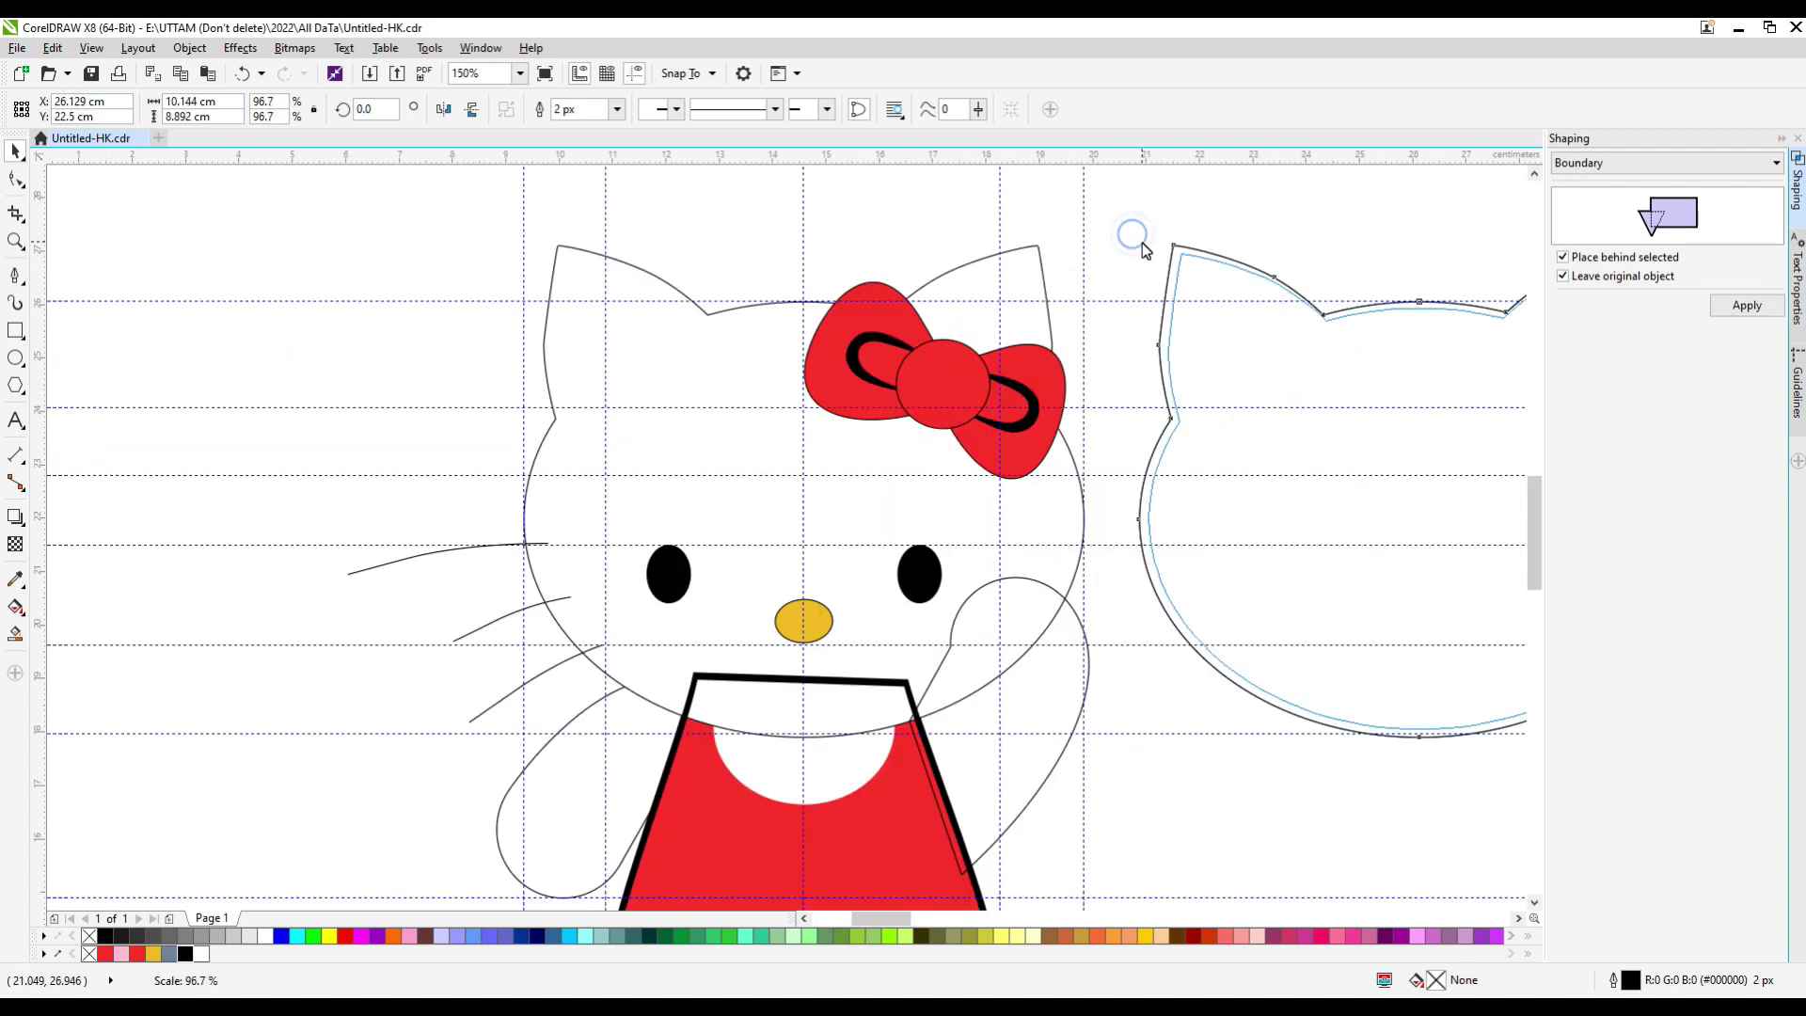
{"action": "left_click_drag", "start_coordinate": [1117, 218], "coordinate": [1129, 230]}
{"action": "scroll", "coordinate": [1204, 414], "scroll_direction": "up", "scroll_amount": 2}
{"action": "scroll", "coordinate": [1204, 414], "scroll_direction": "down", "scroll_amount": 2}
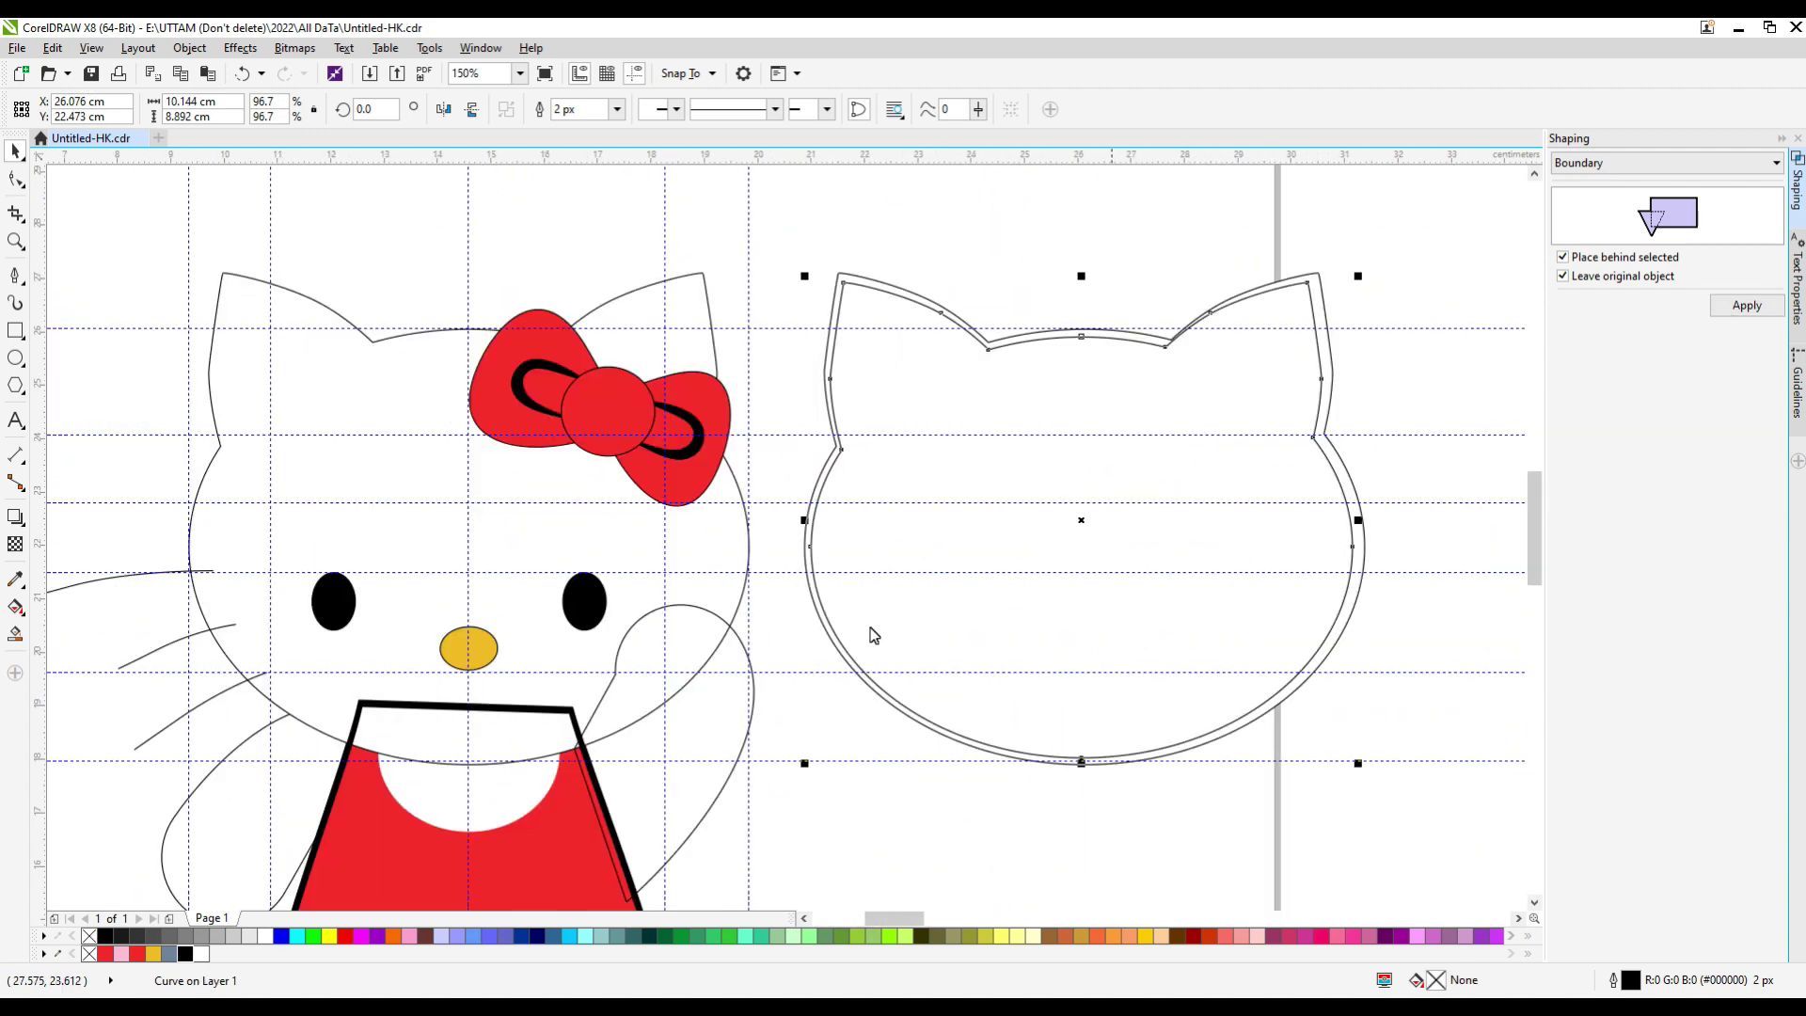
Smart Fill the border between the two head copies and delete both helper shapes.
{"action": "left_click", "coordinate": [21, 639]}
{"action": "left_click", "coordinate": [810, 549]}
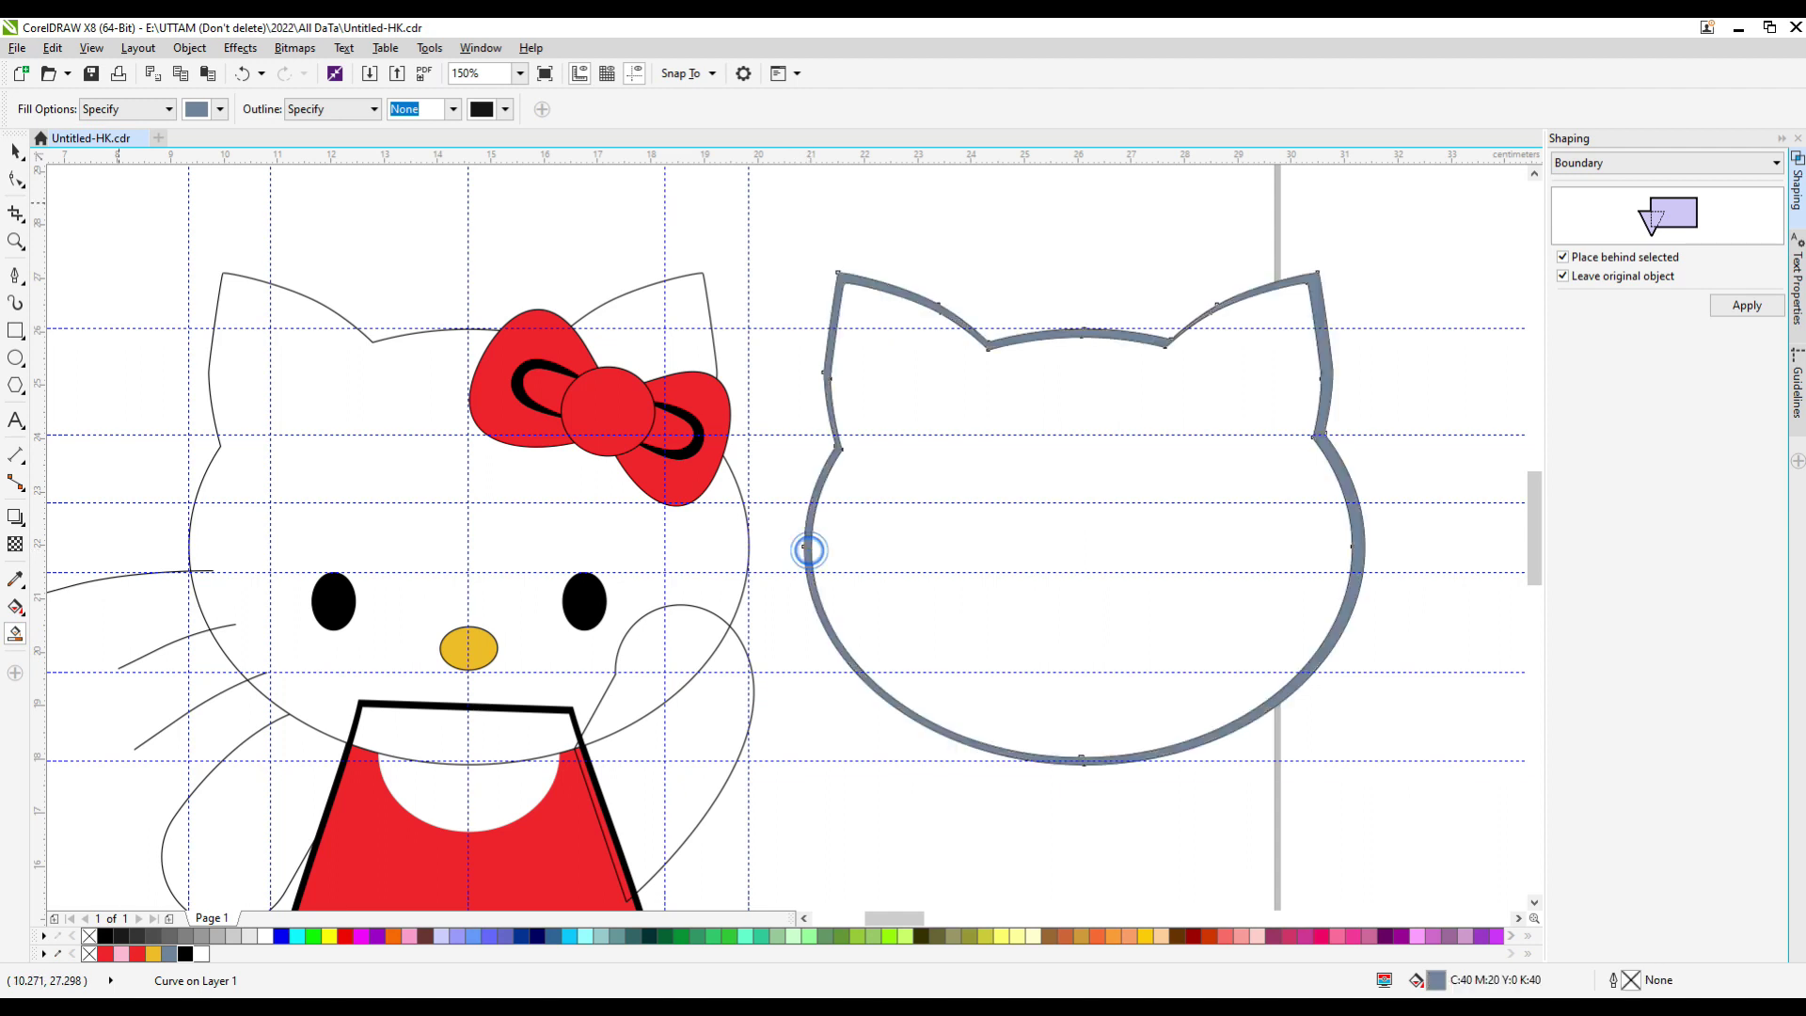
{"action": "left_click", "coordinate": [859, 375]}
{"action": "left_click", "coordinate": [888, 584]}
{"action": "right_click", "coordinate": [921, 417]}
{"action": "left_click", "coordinate": [959, 604]}
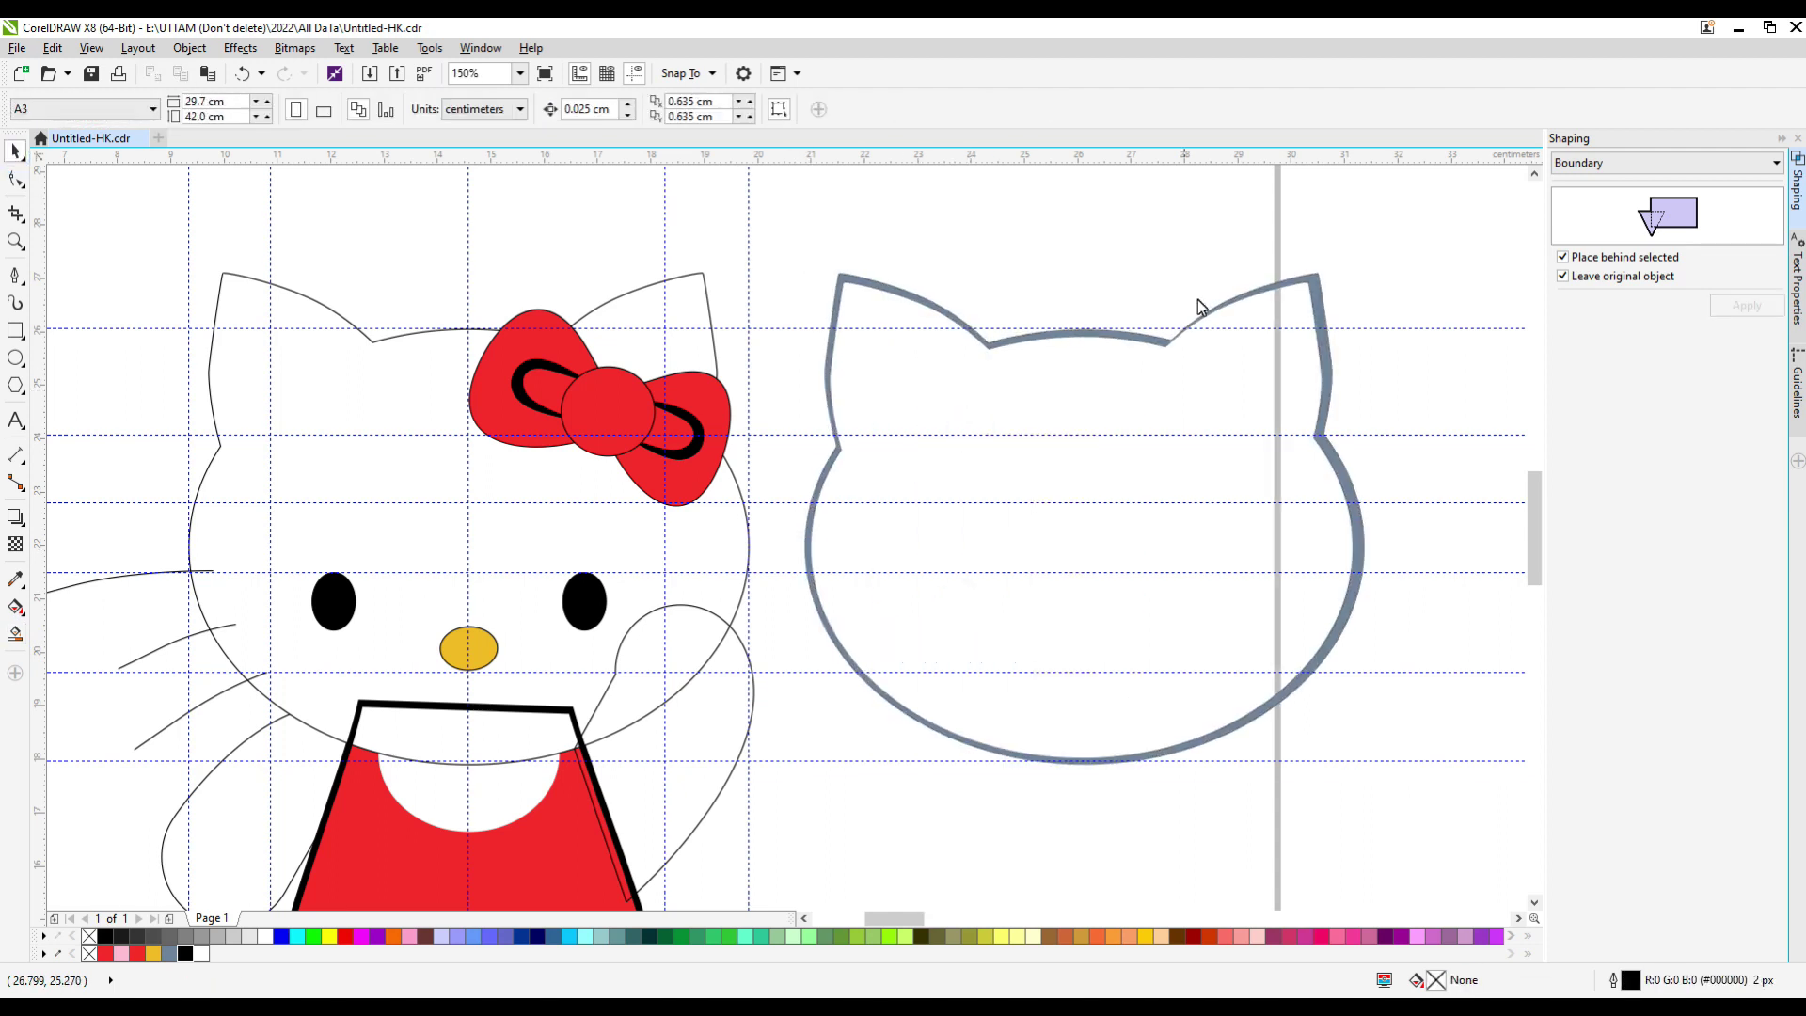
Place a slightly lowered head copy over the border and Smart Fill the thin gap along the right ear's inner edge.
{"action": "scroll", "coordinate": [1187, 367], "scroll_direction": "up", "scroll_amount": 2}
{"action": "scroll", "coordinate": [1187, 369], "scroll_direction": "up", "scroll_amount": 2}
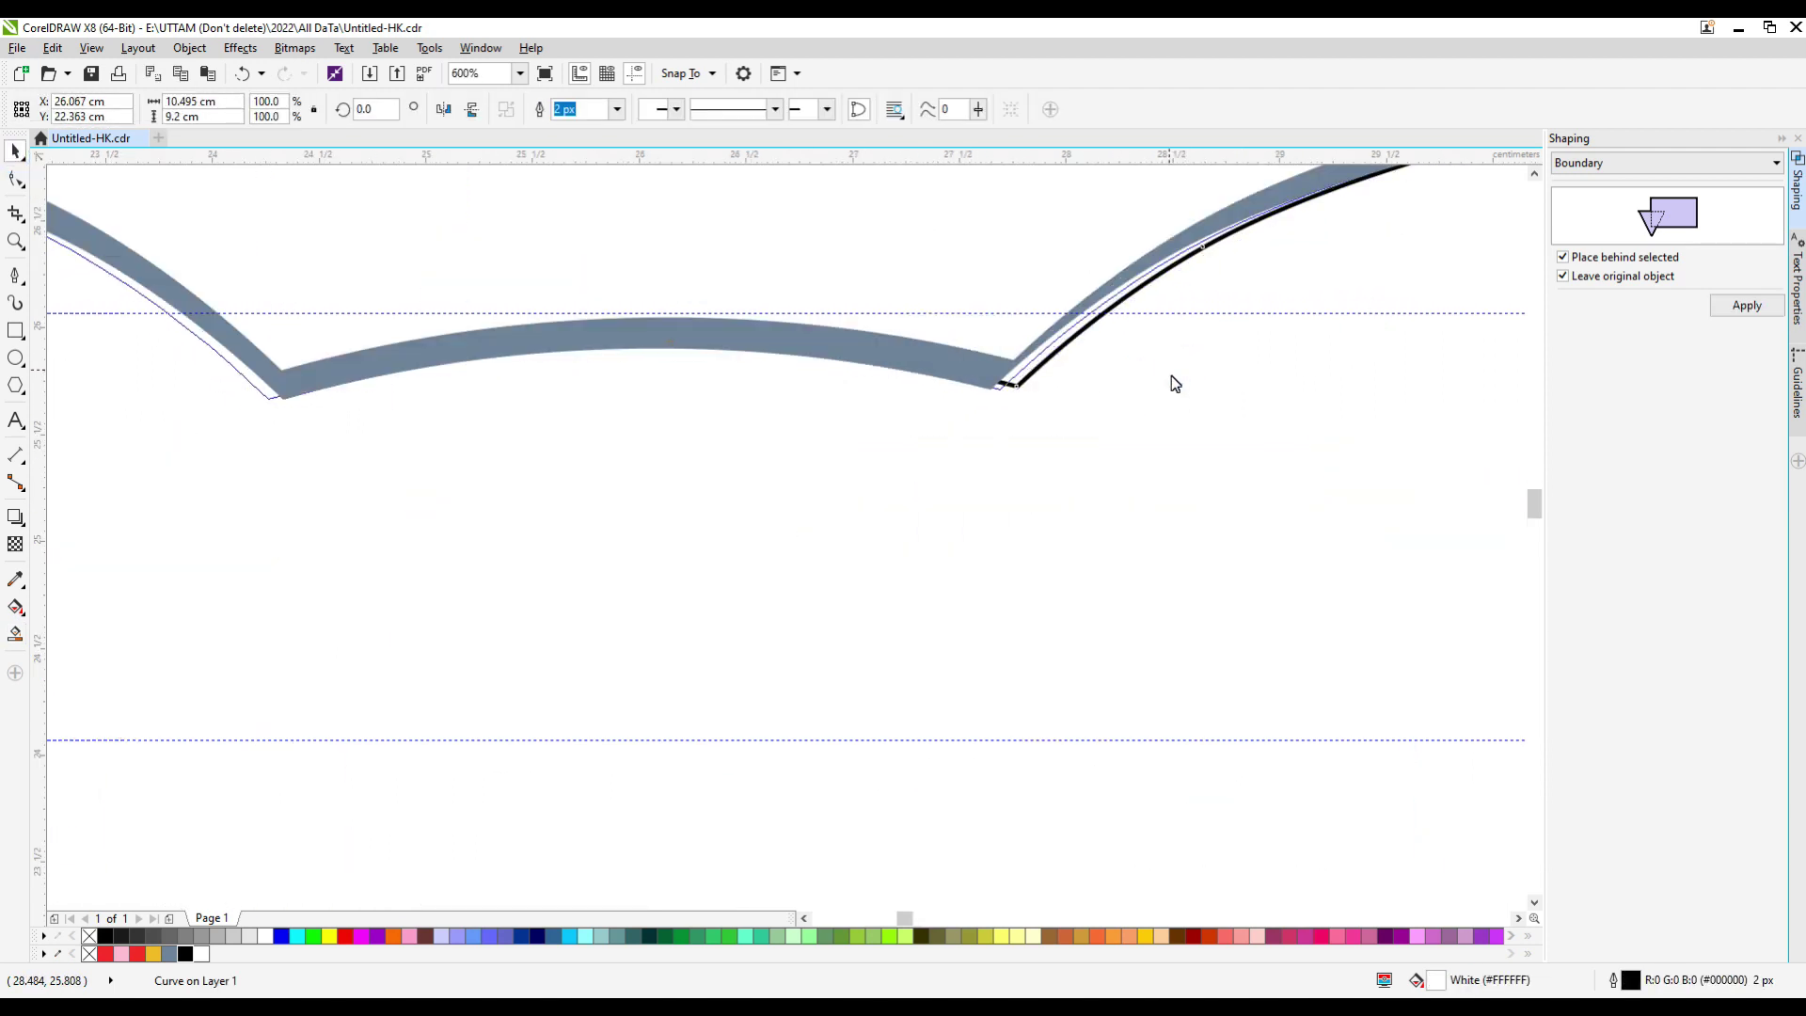
{"action": "left_click", "coordinate": [16, 634]}
{"action": "left_click", "coordinate": [1085, 327]}
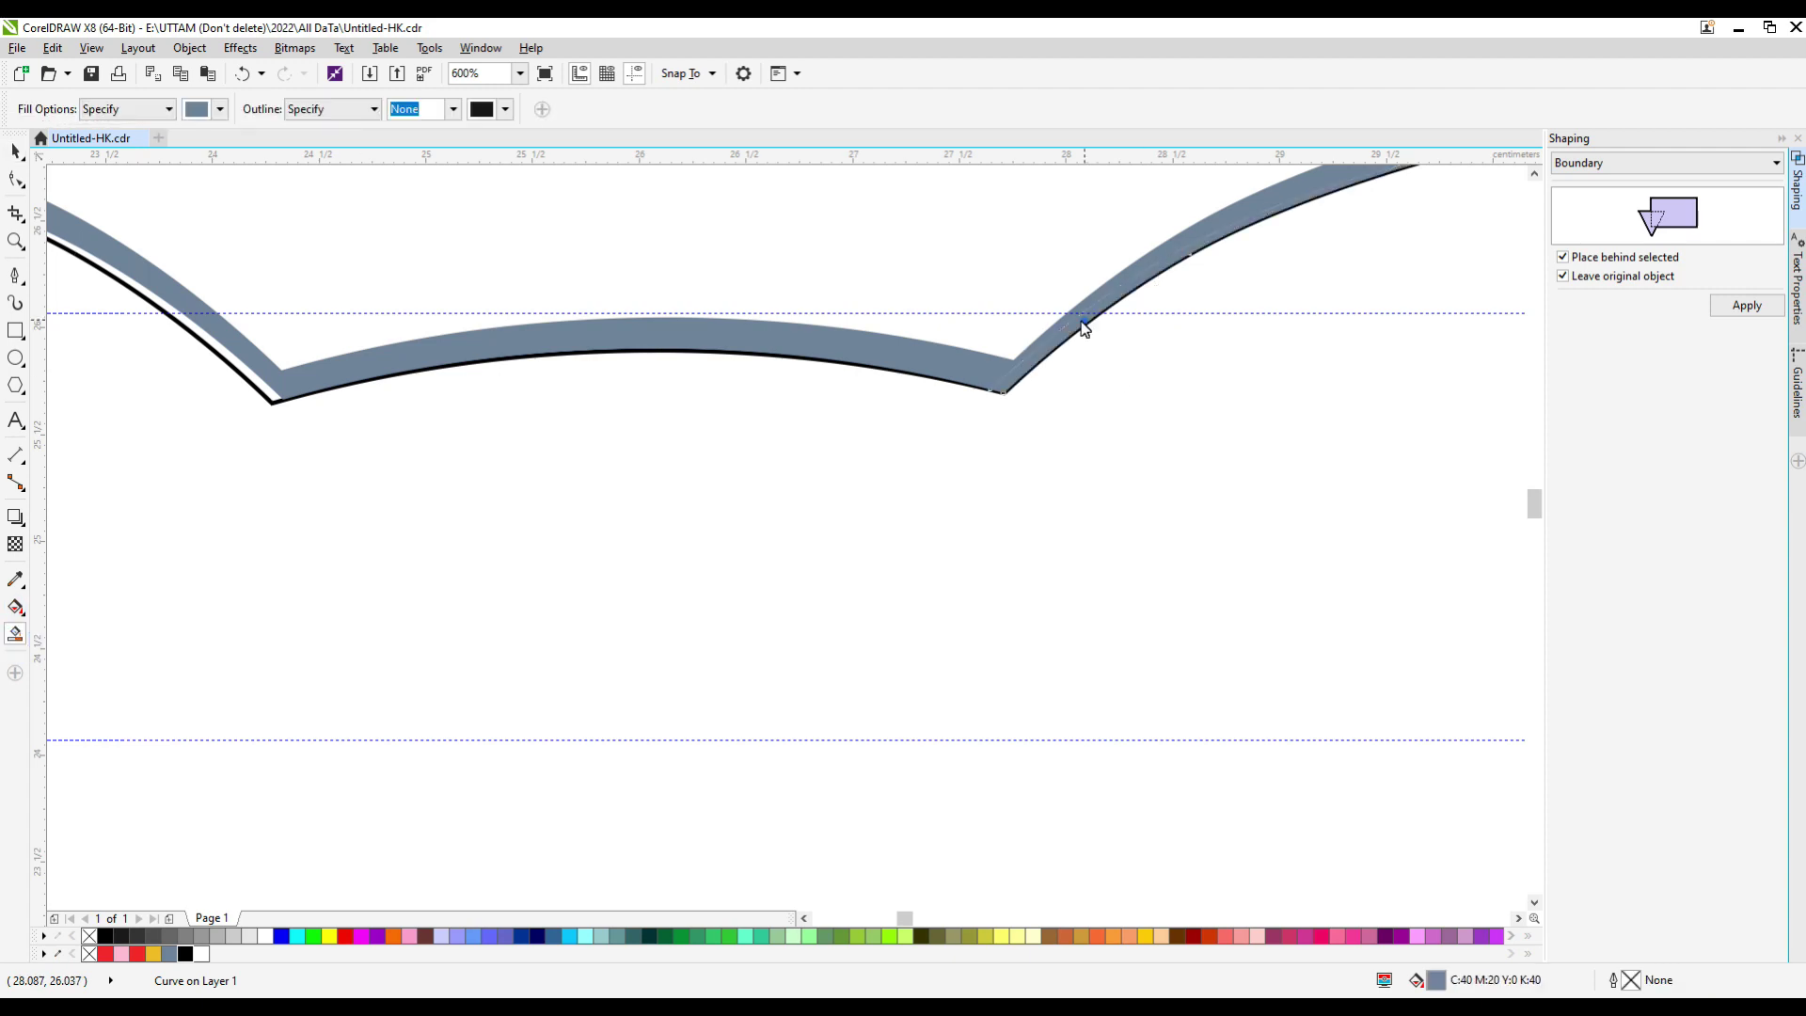
Delete the helper head copy and weld the added ear fill to the head border.
{"action": "left_click", "coordinate": [19, 154]}
{"action": "right_click", "coordinate": [718, 524]}
{"action": "key", "text": "Escape"}
{"action": "scroll", "coordinate": [960, 420], "scroll_direction": "down", "scroll_amount": 4}
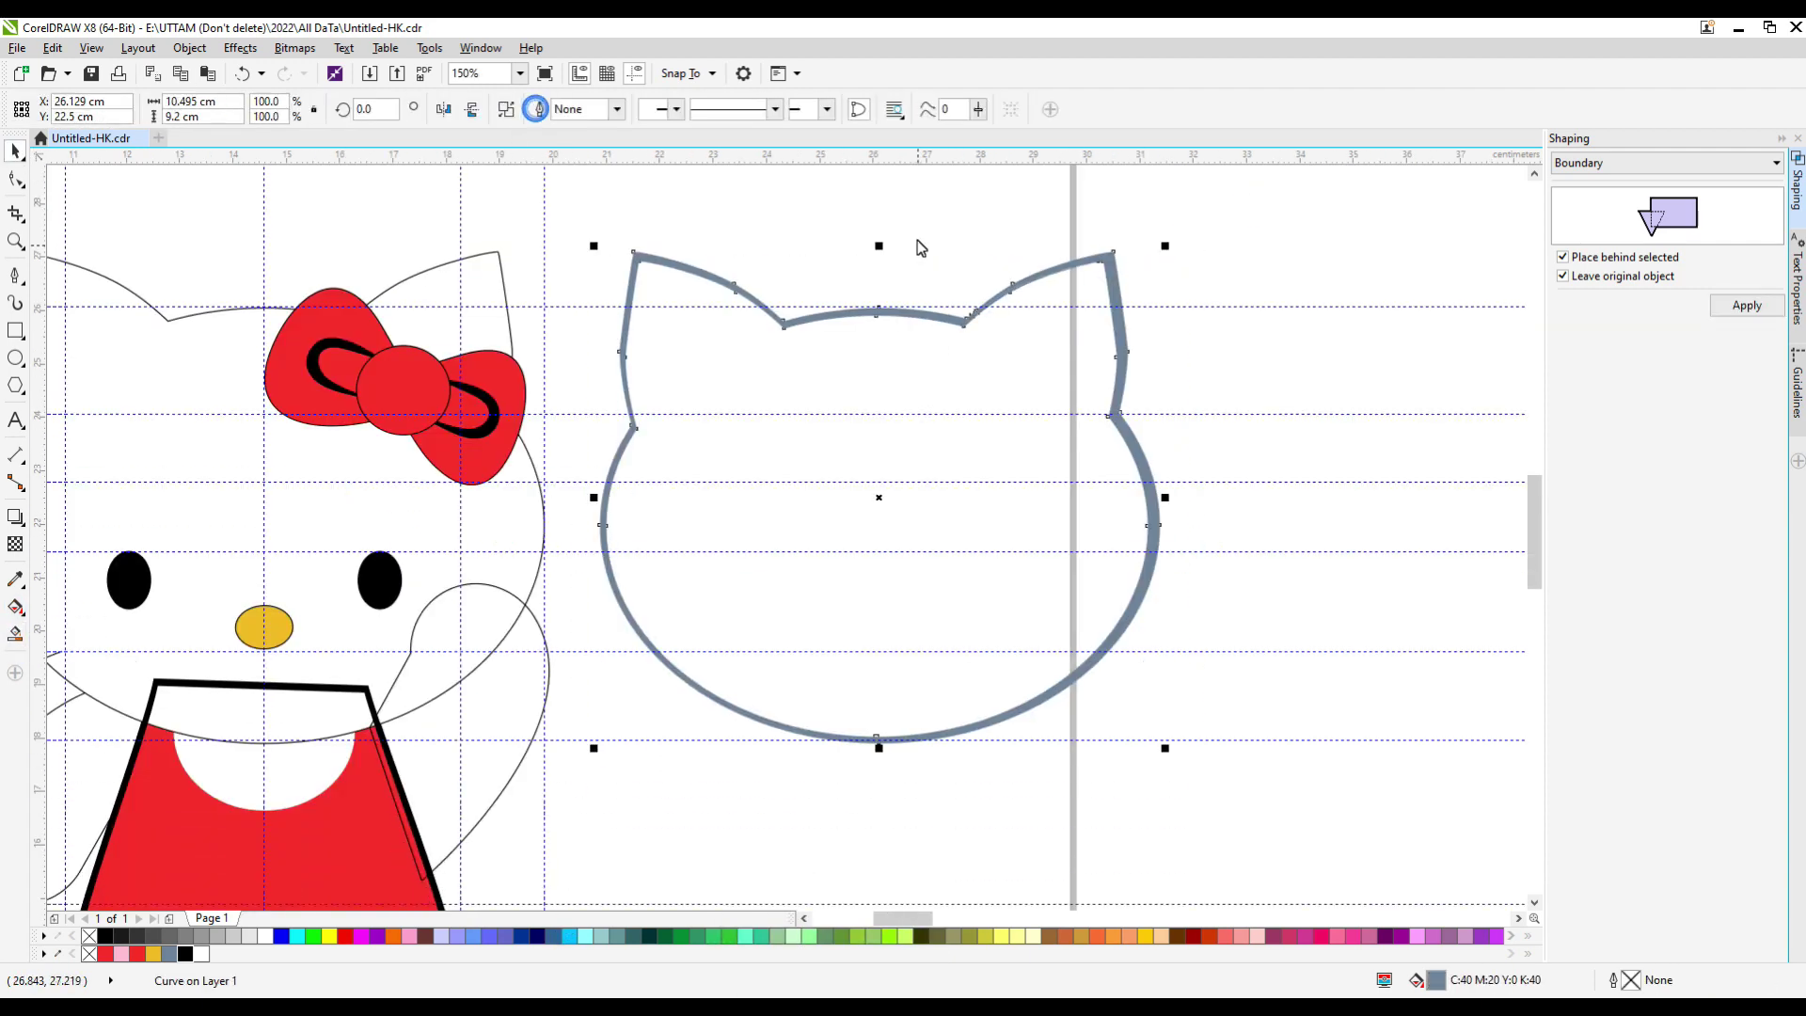
Move the finished head border onto the cat's head and fill it black.
{"action": "scroll", "coordinate": [1197, 420], "scroll_direction": "down", "scroll_amount": 2}
{"action": "left_click_drag", "start_coordinate": [1197, 420], "coordinate": [882, 415]}
{"action": "scroll", "coordinate": [882, 415], "scroll_direction": "up", "scroll_amount": 2}
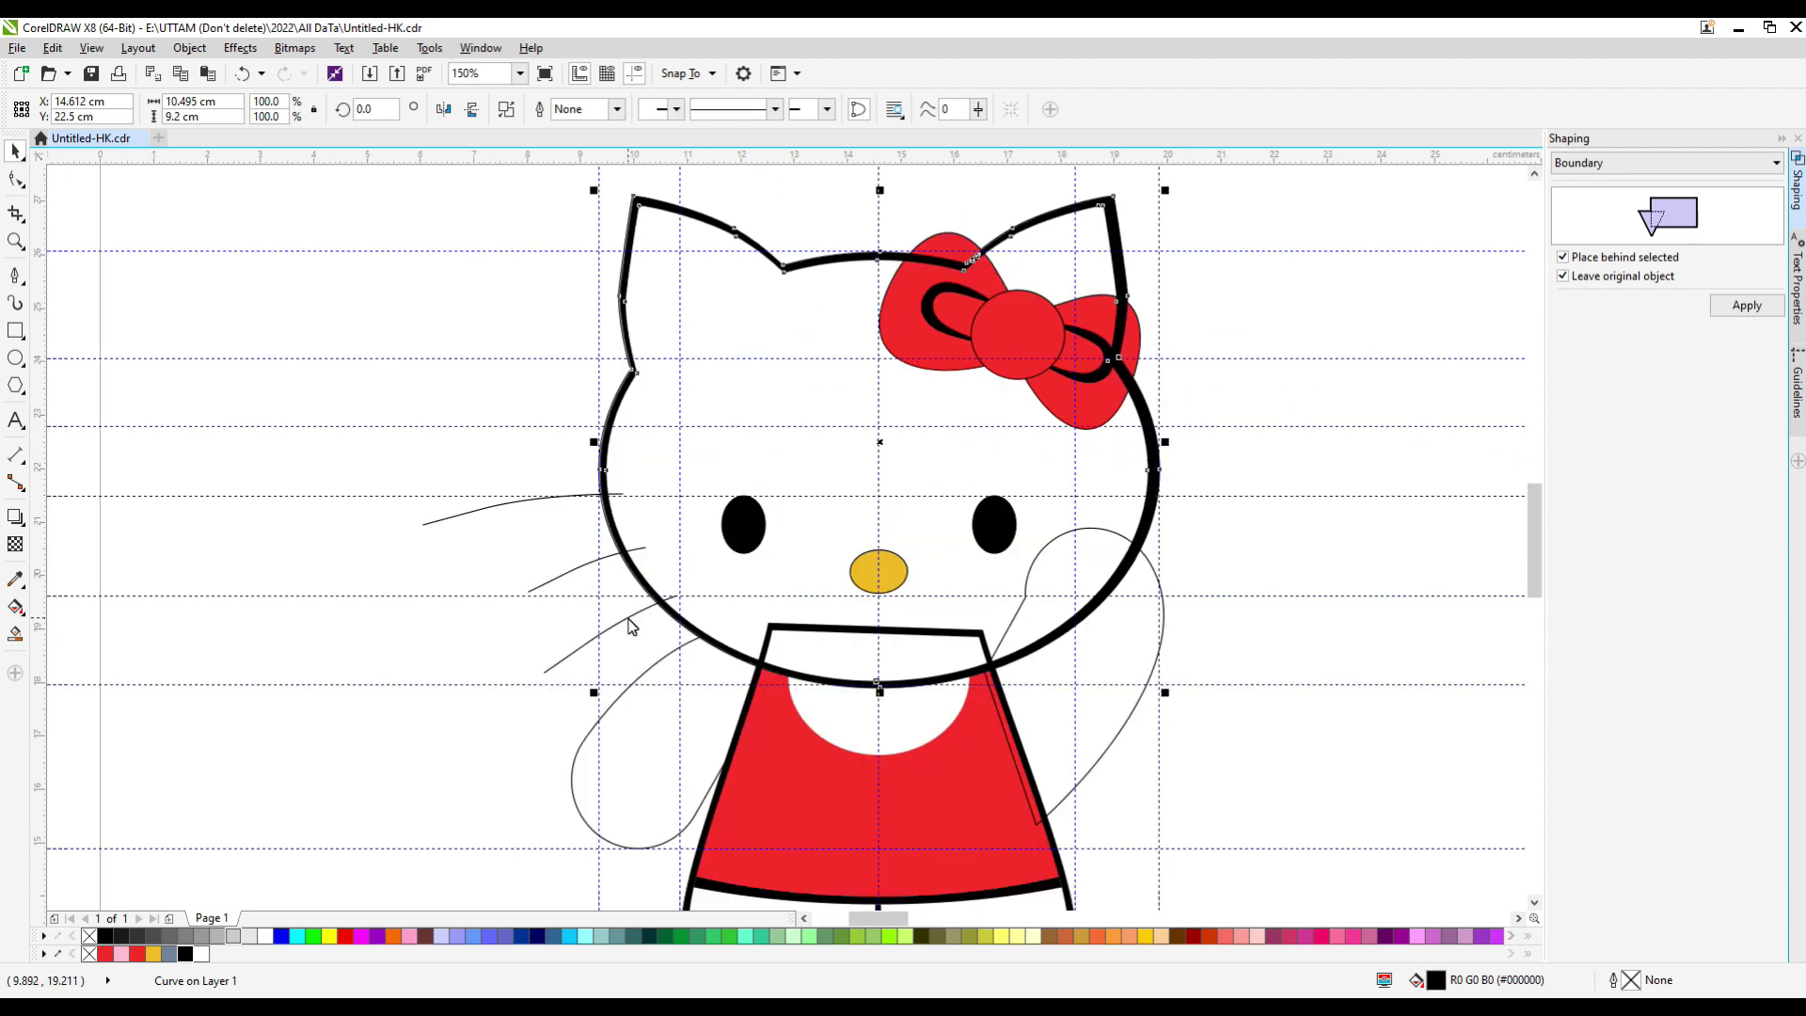
{"action": "left_click", "coordinate": [1289, 565]}
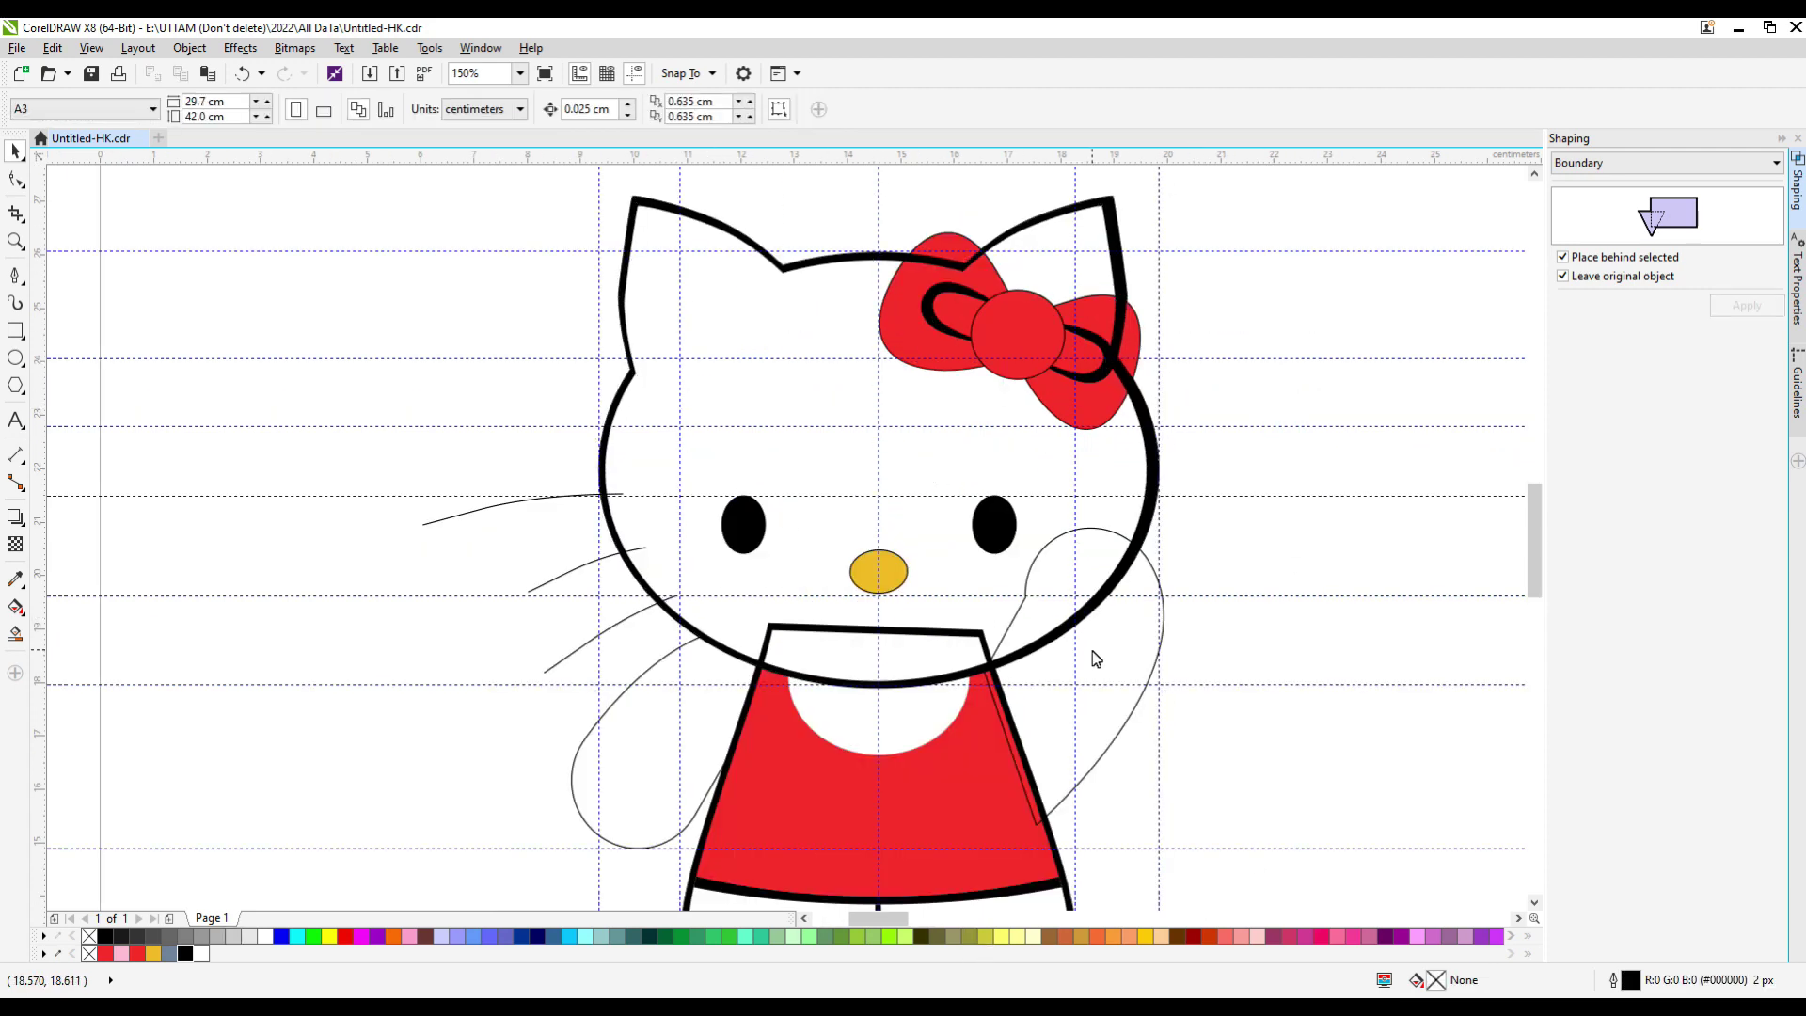
Reshape the raised hand's outline into a thumb that meets the head border.
{"action": "left_click", "coordinate": [16, 178]}
{"action": "scroll", "coordinate": [1008, 577], "scroll_direction": "up", "scroll_amount": 2}
{"action": "left_click", "coordinate": [1028, 600]}
{"action": "left_click_drag", "start_coordinate": [1028, 600], "coordinate": [1057, 711]}
{"action": "mouse_move", "coordinate": [1091, 579]}
{"action": "left_mouse_down"}
{"action": "mouse_move", "coordinate": [1173, 520]}
{"action": "mouse_move", "coordinate": [1118, 561]}
{"action": "left_mouse_up"}
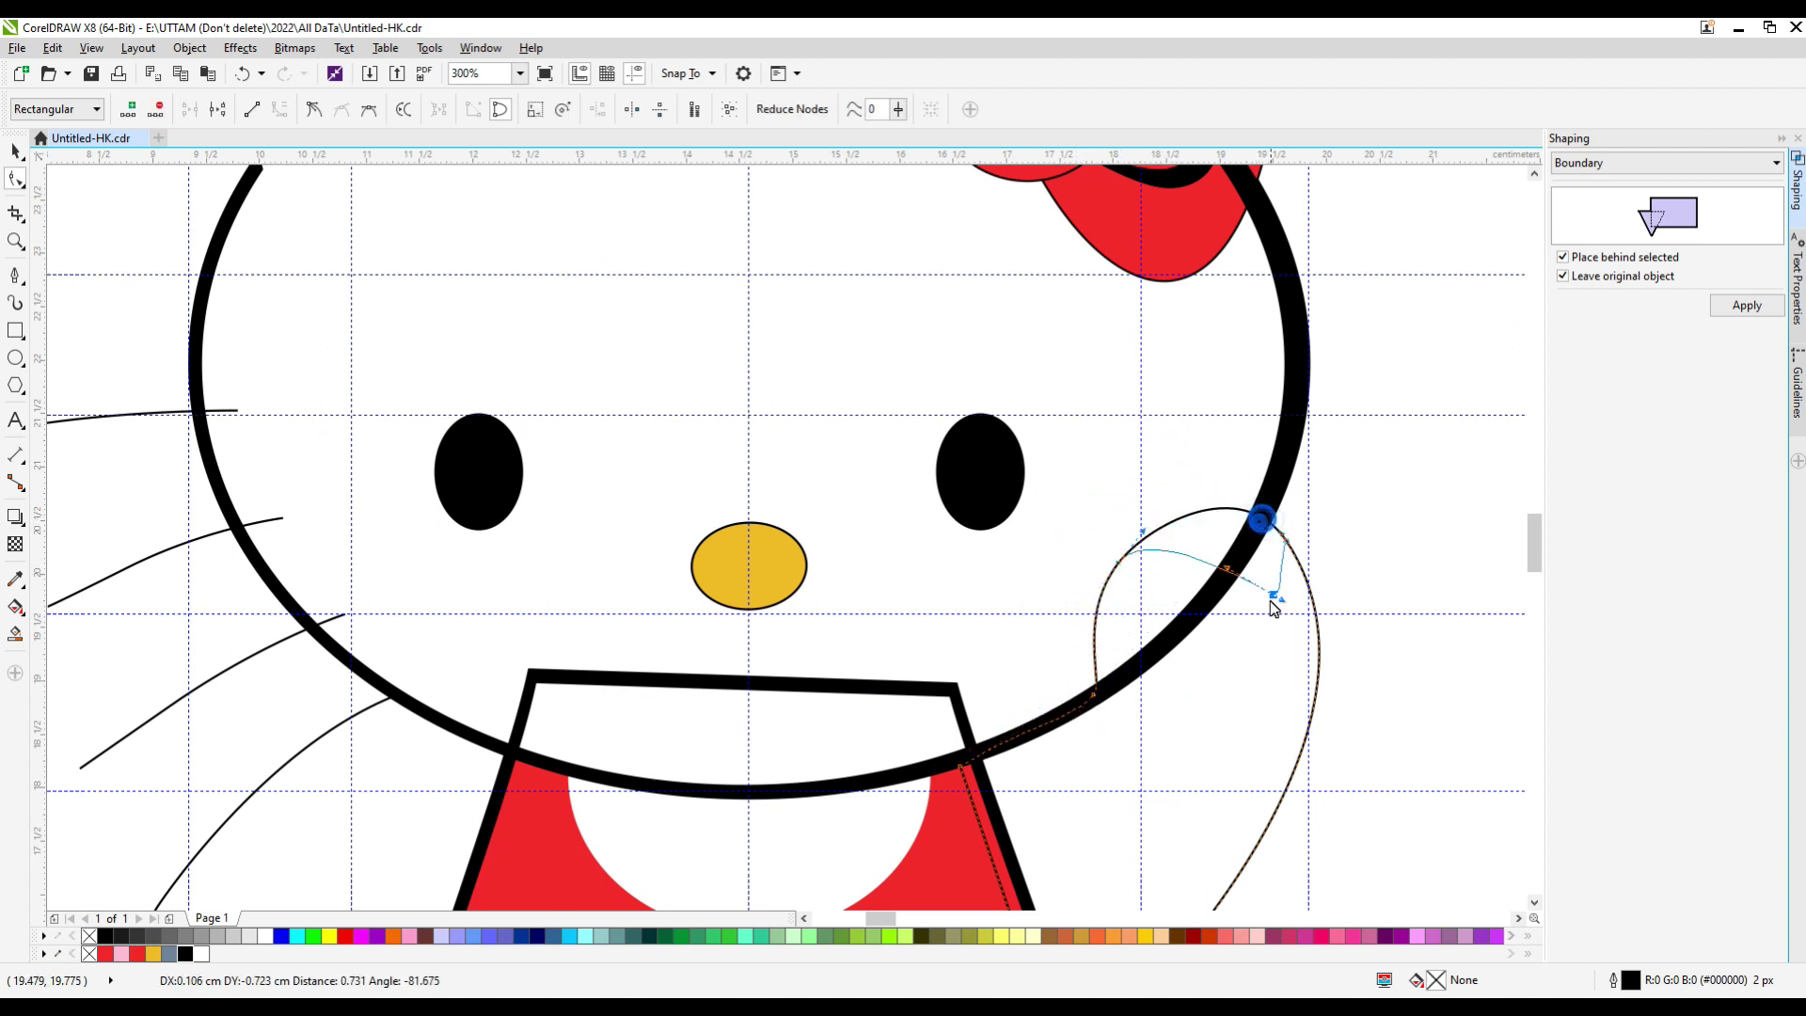
{"action": "left_click_drag", "start_coordinate": [1289, 550], "coordinate": [1169, 807]}
Move the raised arm's lower end up the dress's right side and clean up its corner nodes.
{"action": "scroll", "coordinate": [1269, 625], "scroll_direction": "down", "scroll_amount": 2}
{"action": "scroll", "coordinate": [1165, 821], "scroll_direction": "up", "scroll_amount": 1}
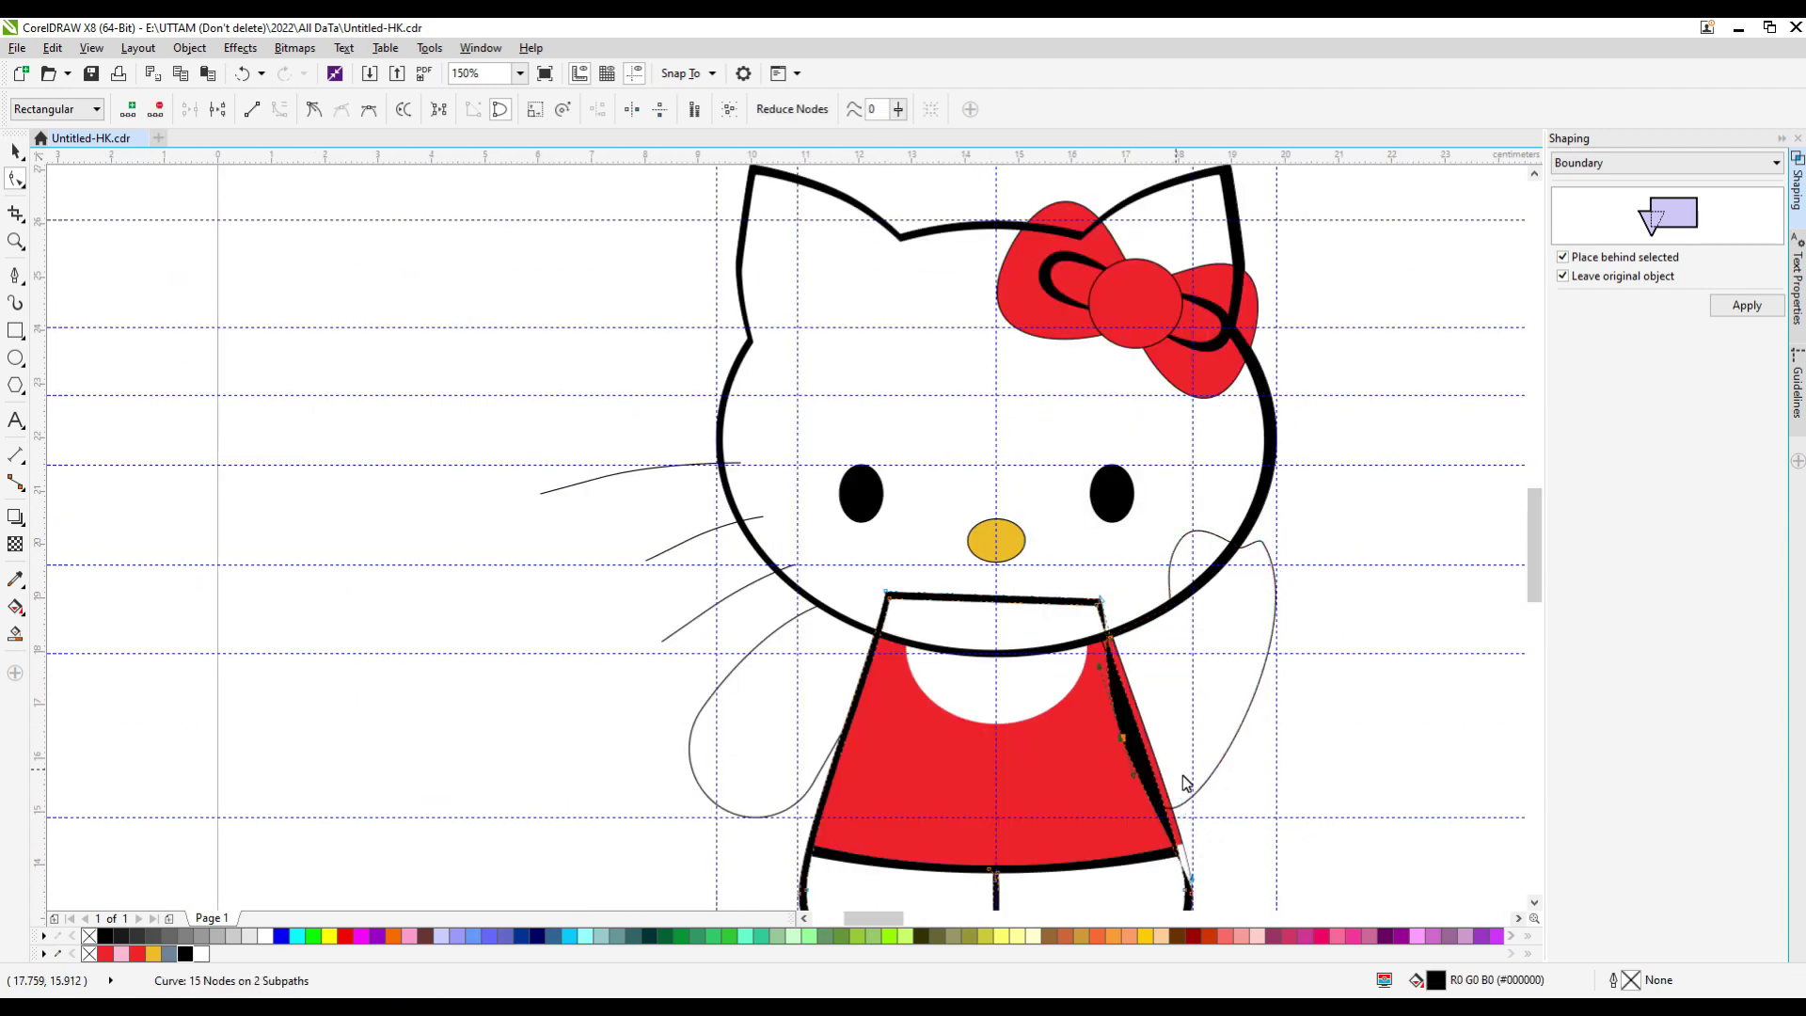
{"action": "left_click", "coordinate": [1151, 814]}
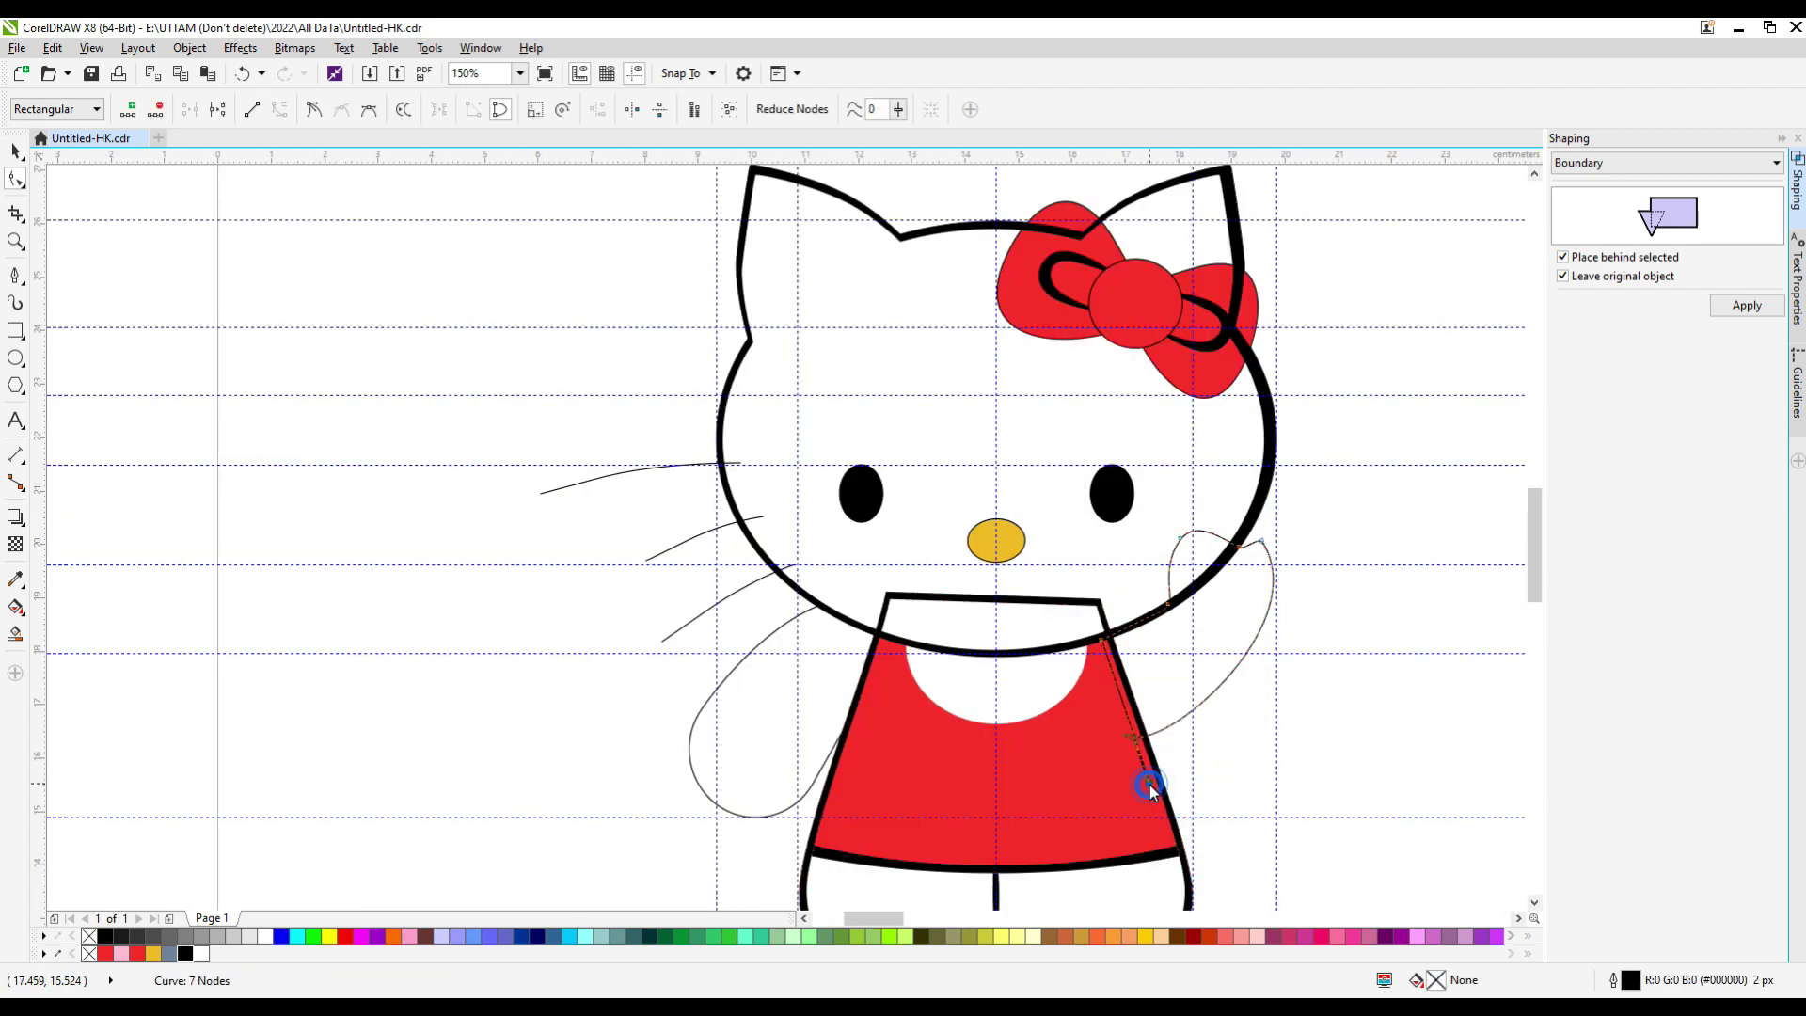
{"action": "left_click", "coordinate": [1149, 788]}
{"action": "scroll", "coordinate": [1078, 491], "scroll_direction": "up", "scroll_amount": 5}
{"action": "left_click_drag", "start_coordinate": [1051, 468], "coordinate": [1249, 576]}
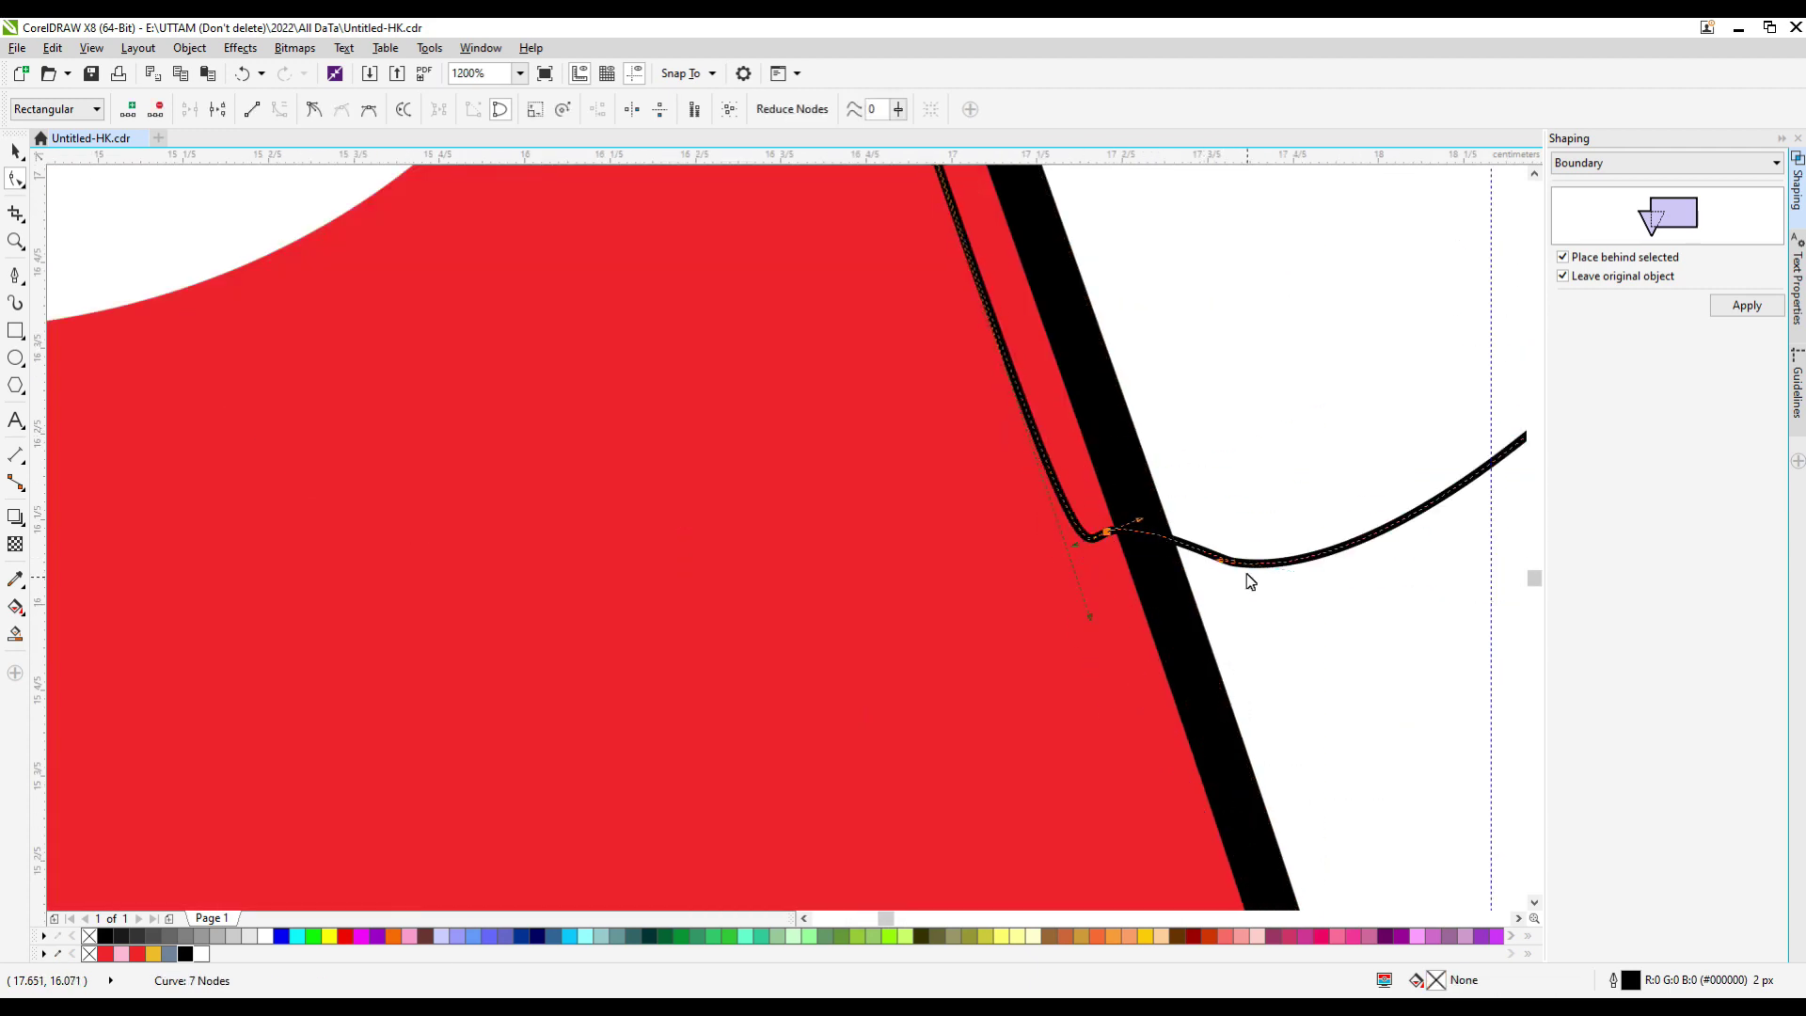
{"action": "scroll", "coordinate": [1153, 553], "scroll_direction": "down", "scroll_amount": 3}
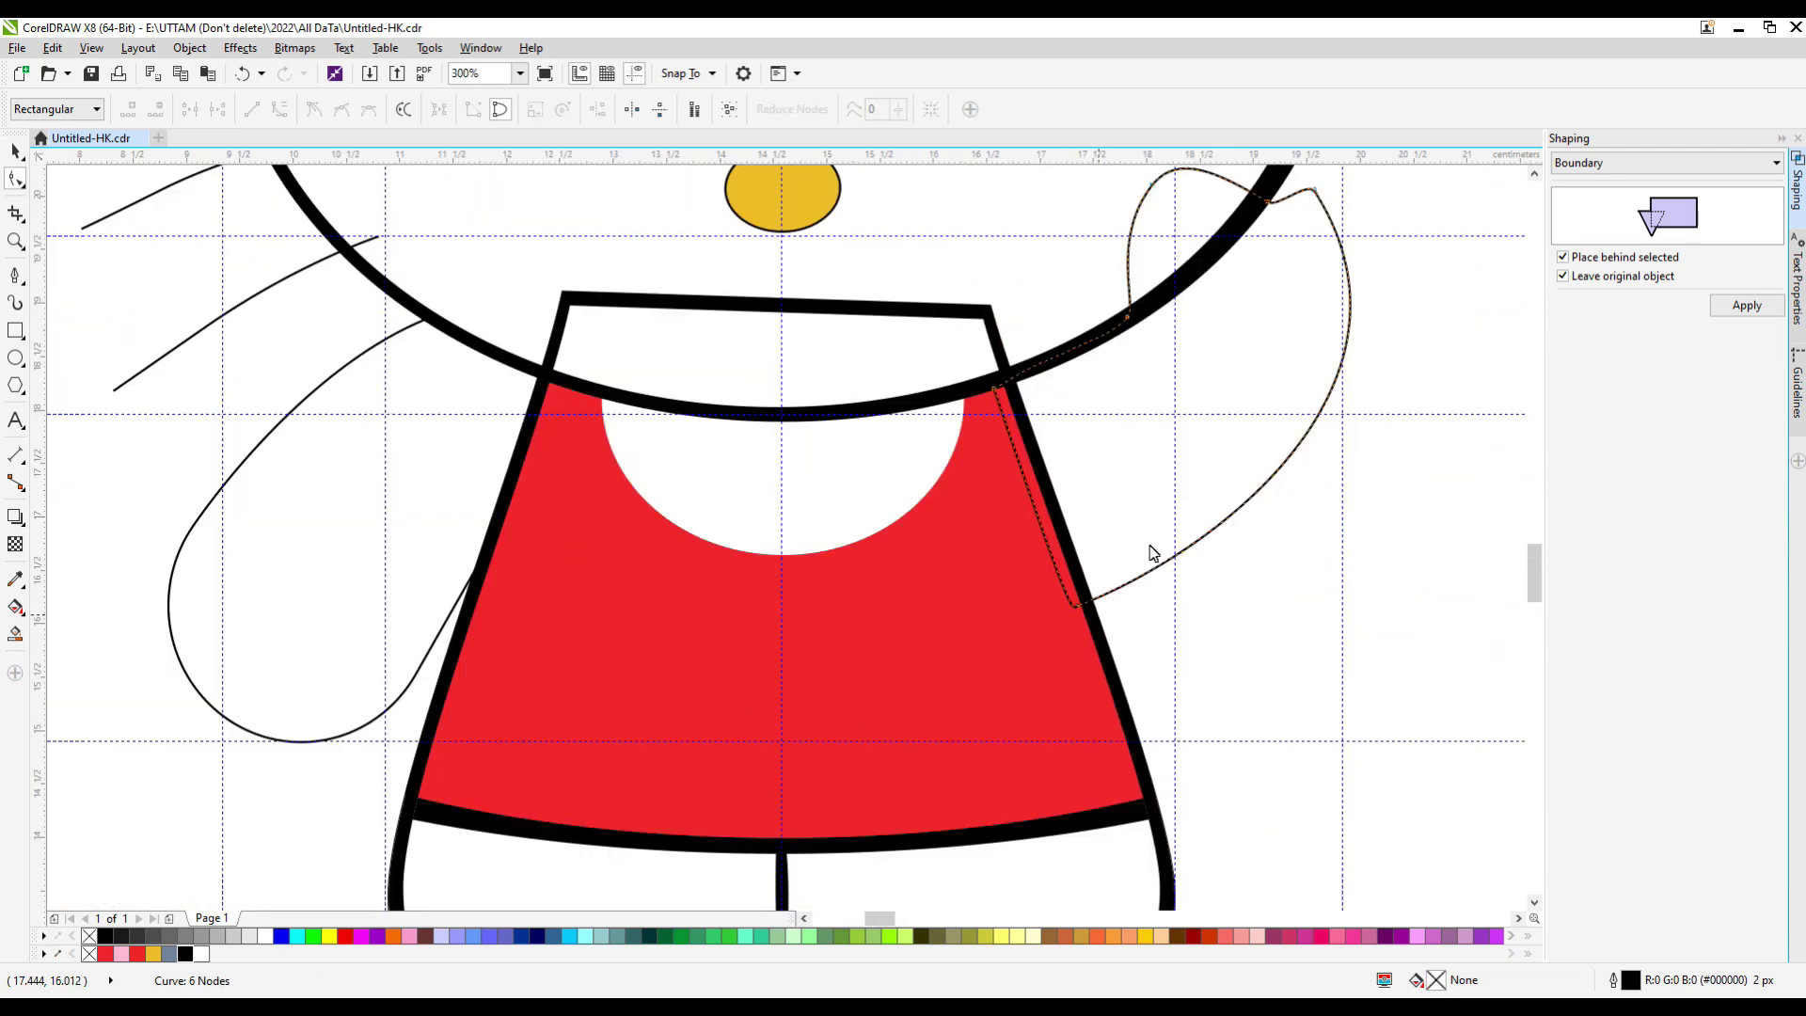
Delete the pointed corner node on the raised hand to round its outer part.
{"action": "double_click", "coordinate": [1313, 191]}
{"action": "scroll", "coordinate": [1266, 338], "scroll_direction": "down", "scroll_amount": 2}
{"action": "scroll", "coordinate": [1254, 254], "scroll_direction": "up", "scroll_amount": 4}
{"action": "scroll", "coordinate": [1214, 470], "scroll_direction": "down", "scroll_amount": 4}
{"action": "scroll", "coordinate": [1170, 554], "scroll_direction": "up", "scroll_amount": 2}
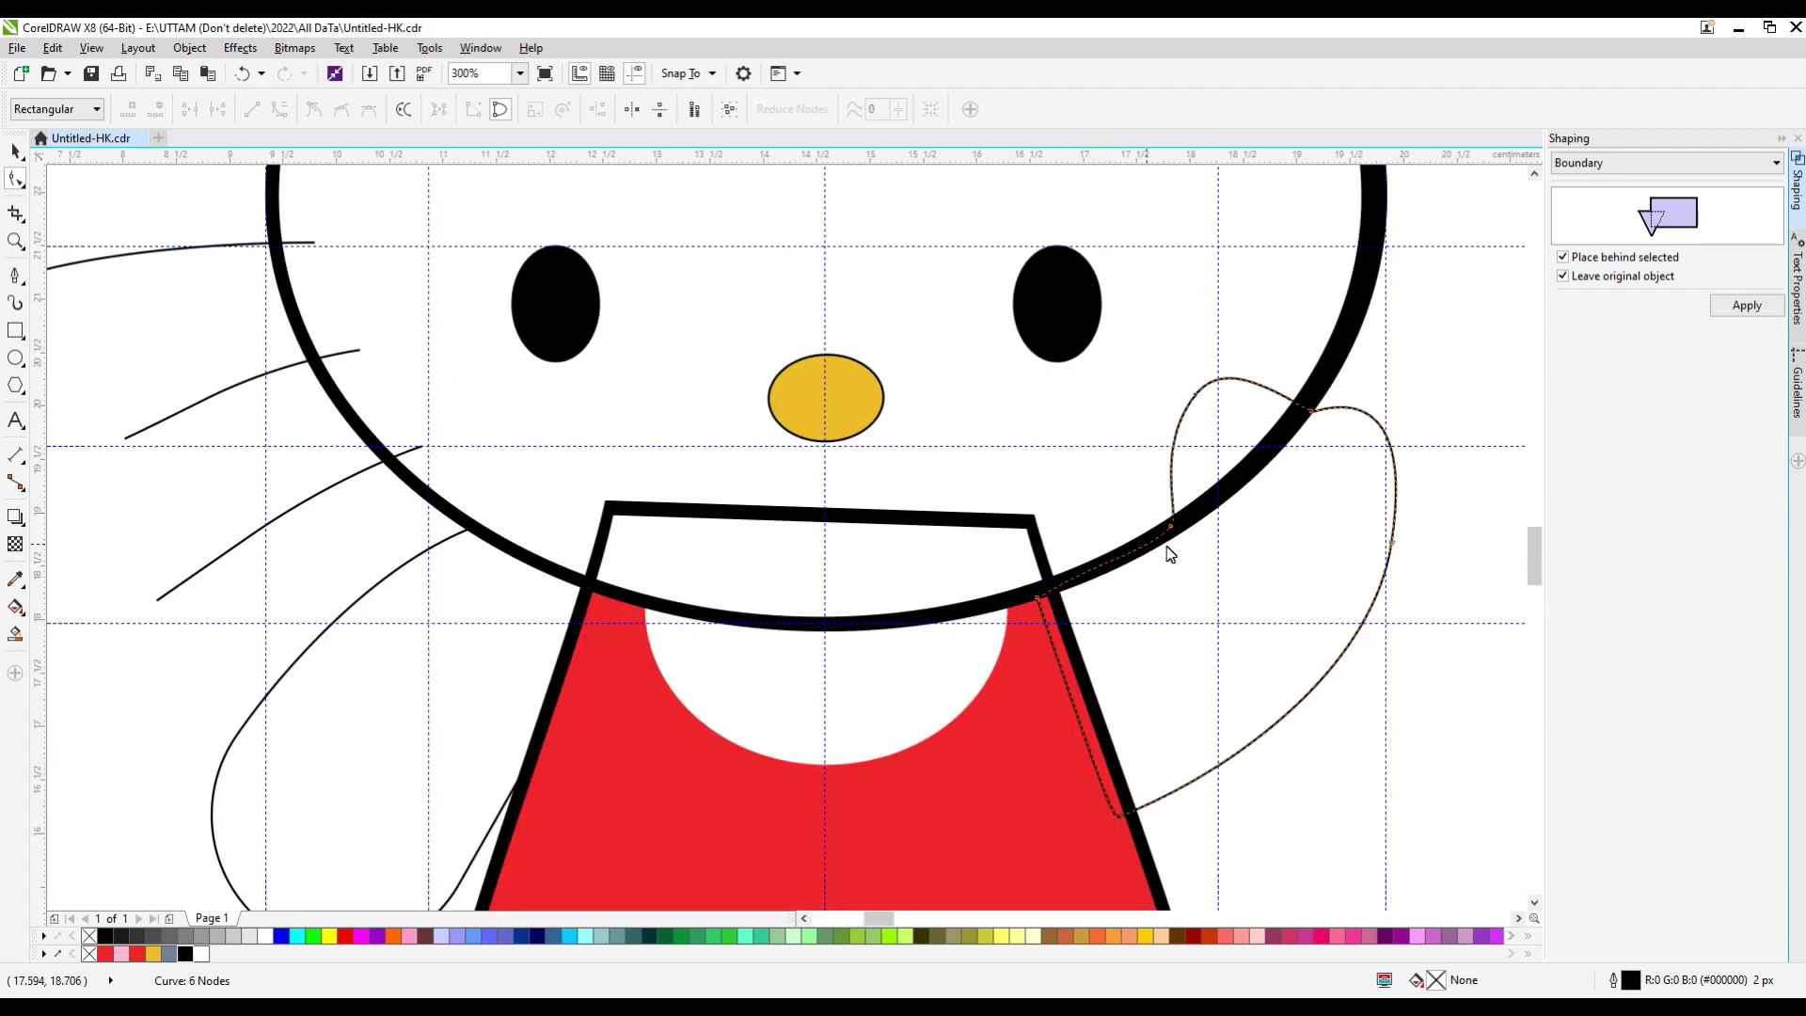
{"action": "scroll", "coordinate": [1045, 656], "scroll_direction": "down", "scroll_amount": 1}
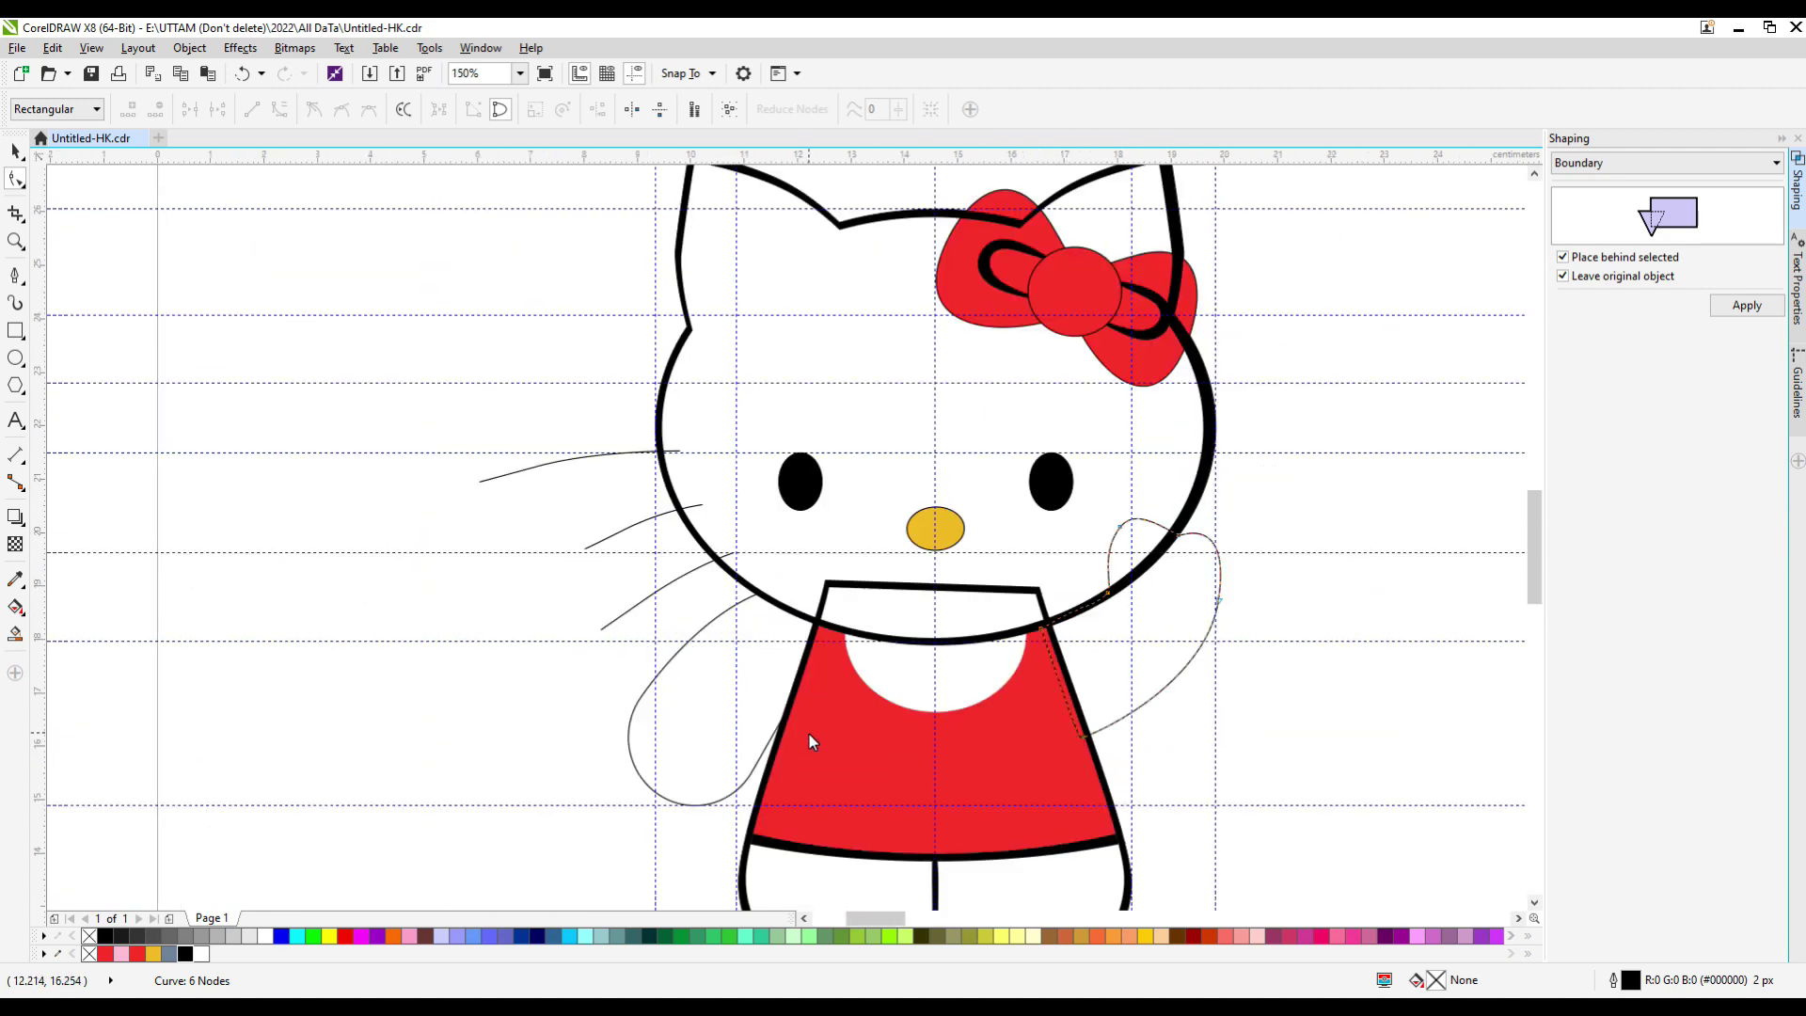
Pull the old thick black border off the body and delete it.
{"action": "scroll", "coordinate": [810, 743], "scroll_direction": "down", "scroll_amount": 1}
{"action": "key", "text": "space"}
{"action": "left_click", "coordinate": [604, 718]}
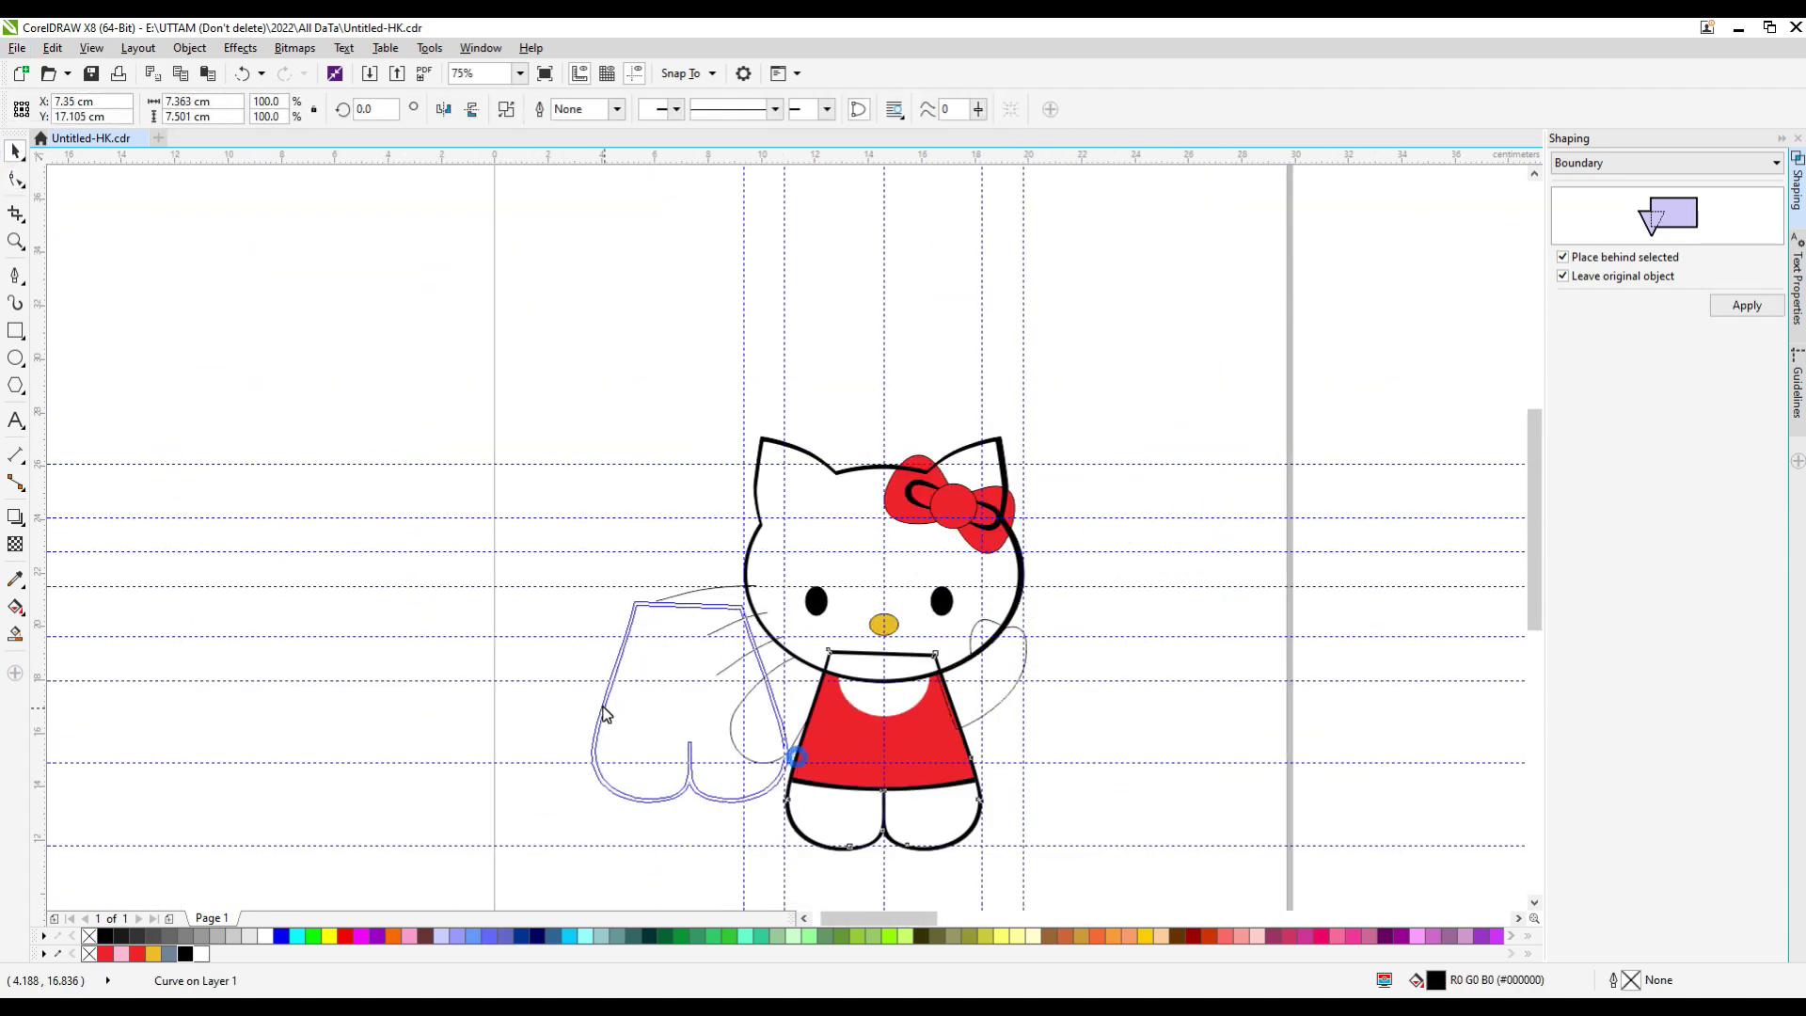
{"action": "right_click", "coordinate": [603, 707]}
{"action": "left_click", "coordinate": [650, 389]}
Bend both straight sides of the red dress shape outward into smooth curves.
{"action": "left_click", "coordinate": [891, 790]}
{"action": "scroll", "coordinate": [785, 761], "scroll_direction": "up", "scroll_amount": 1}
{"action": "key", "text": "F10"}
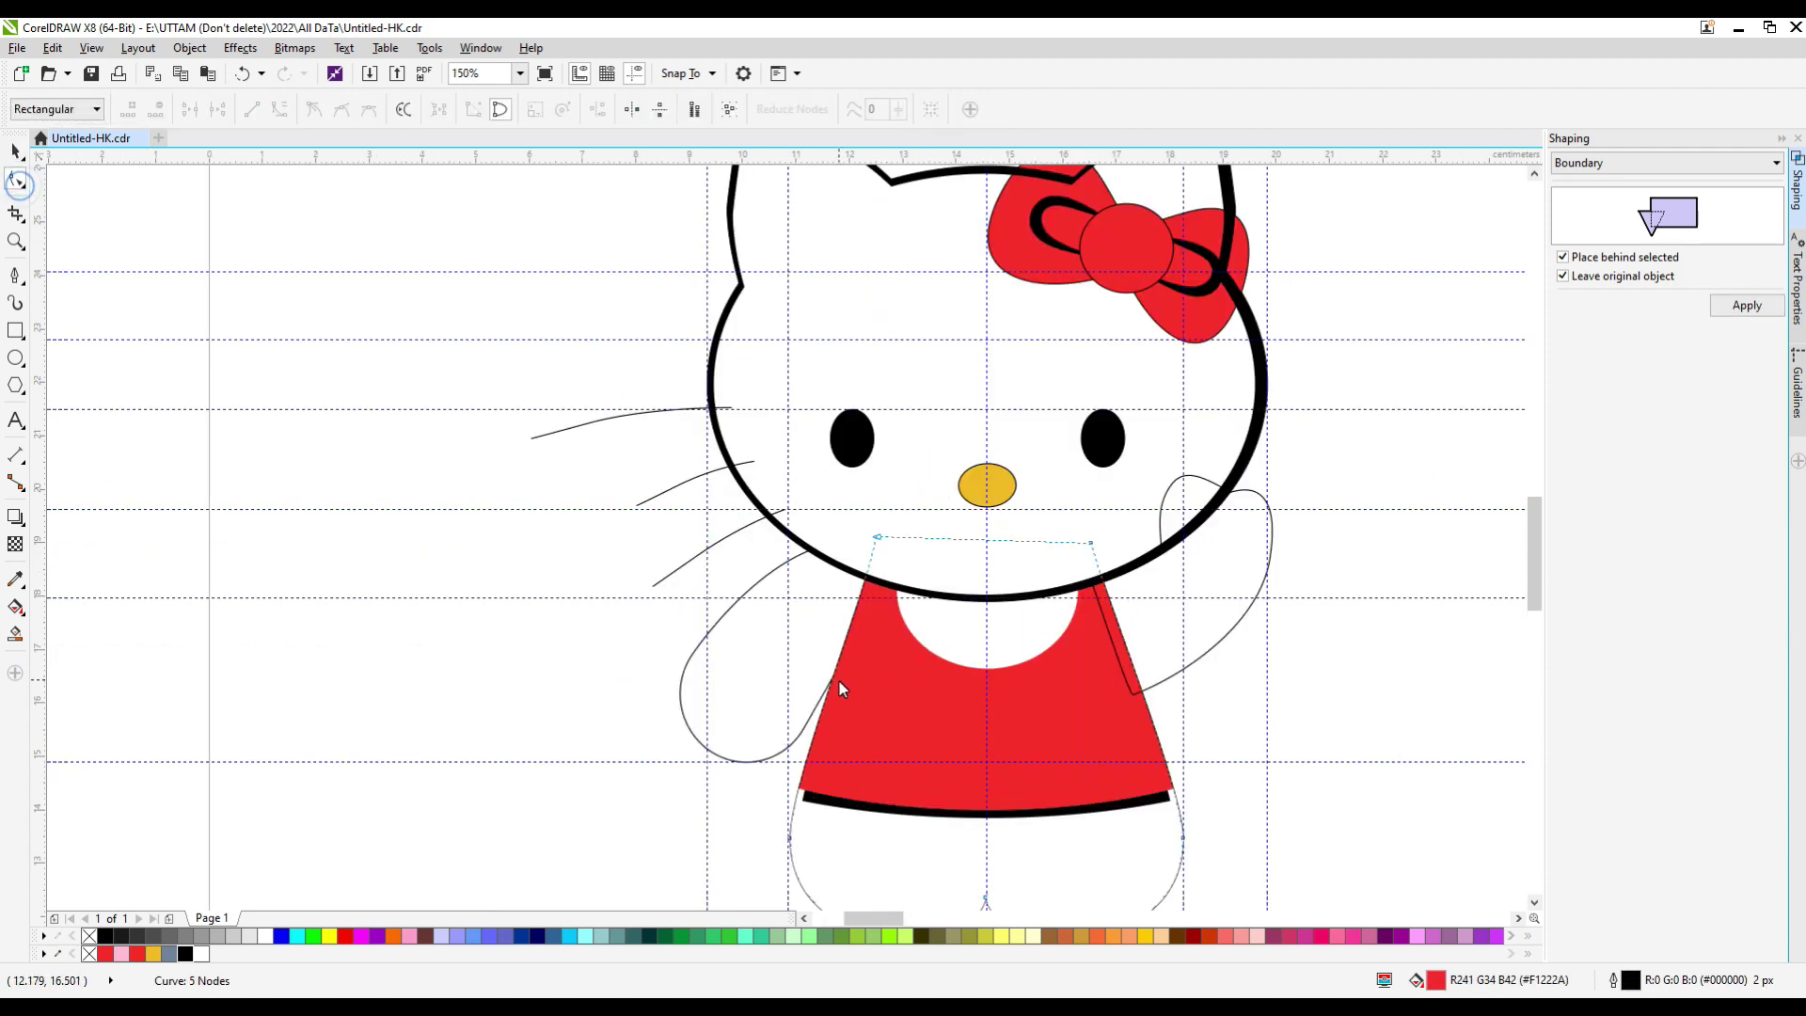
{"action": "scroll", "coordinate": [839, 681], "scroll_direction": "up", "scroll_amount": 1}
{"action": "left_click_drag", "start_coordinate": [821, 687], "coordinate": [795, 675]}
{"action": "scroll", "coordinate": [750, 594], "scroll_direction": "down", "scroll_amount": 1}
{"action": "scroll", "coordinate": [1111, 681], "scroll_direction": "up", "scroll_amount": 1}
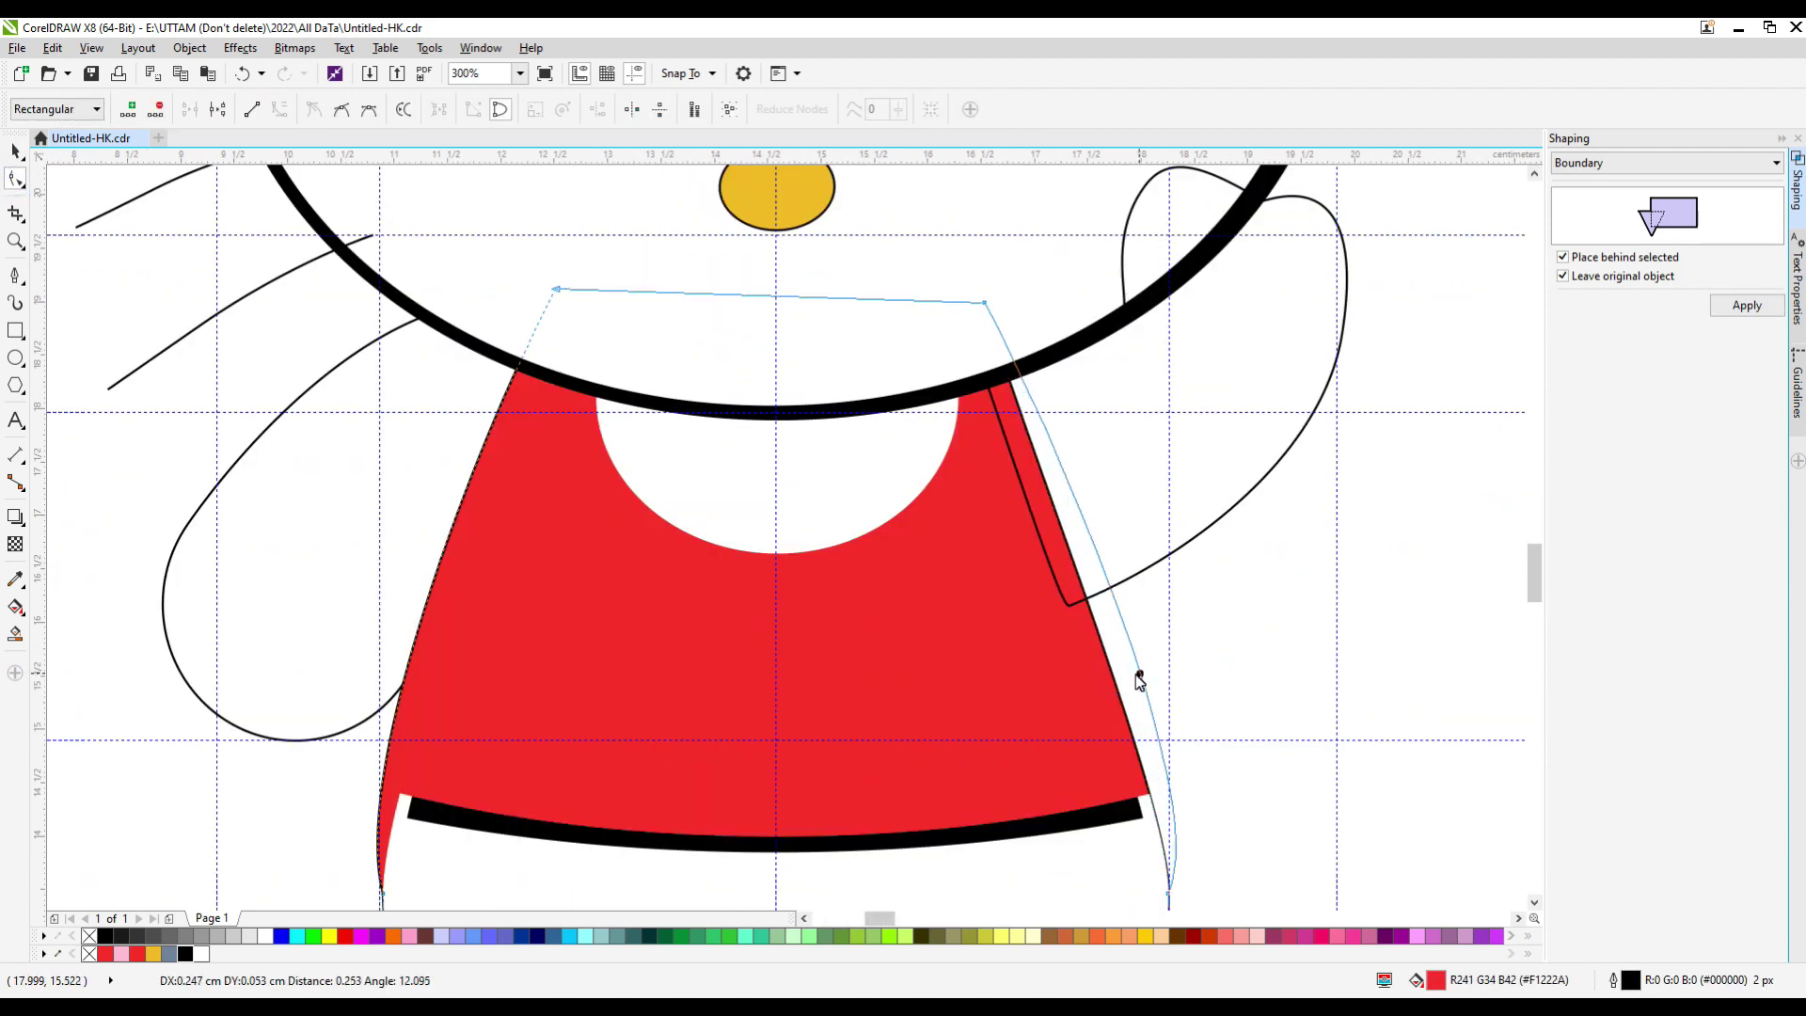
{"action": "scroll", "coordinate": [1139, 679], "scroll_direction": "down", "scroll_amount": 1}
Move the white leg shape off the body and stretch the black hem band horizontally to 113% width.
{"action": "key", "text": "space"}
{"action": "left_click", "coordinate": [859, 732]}
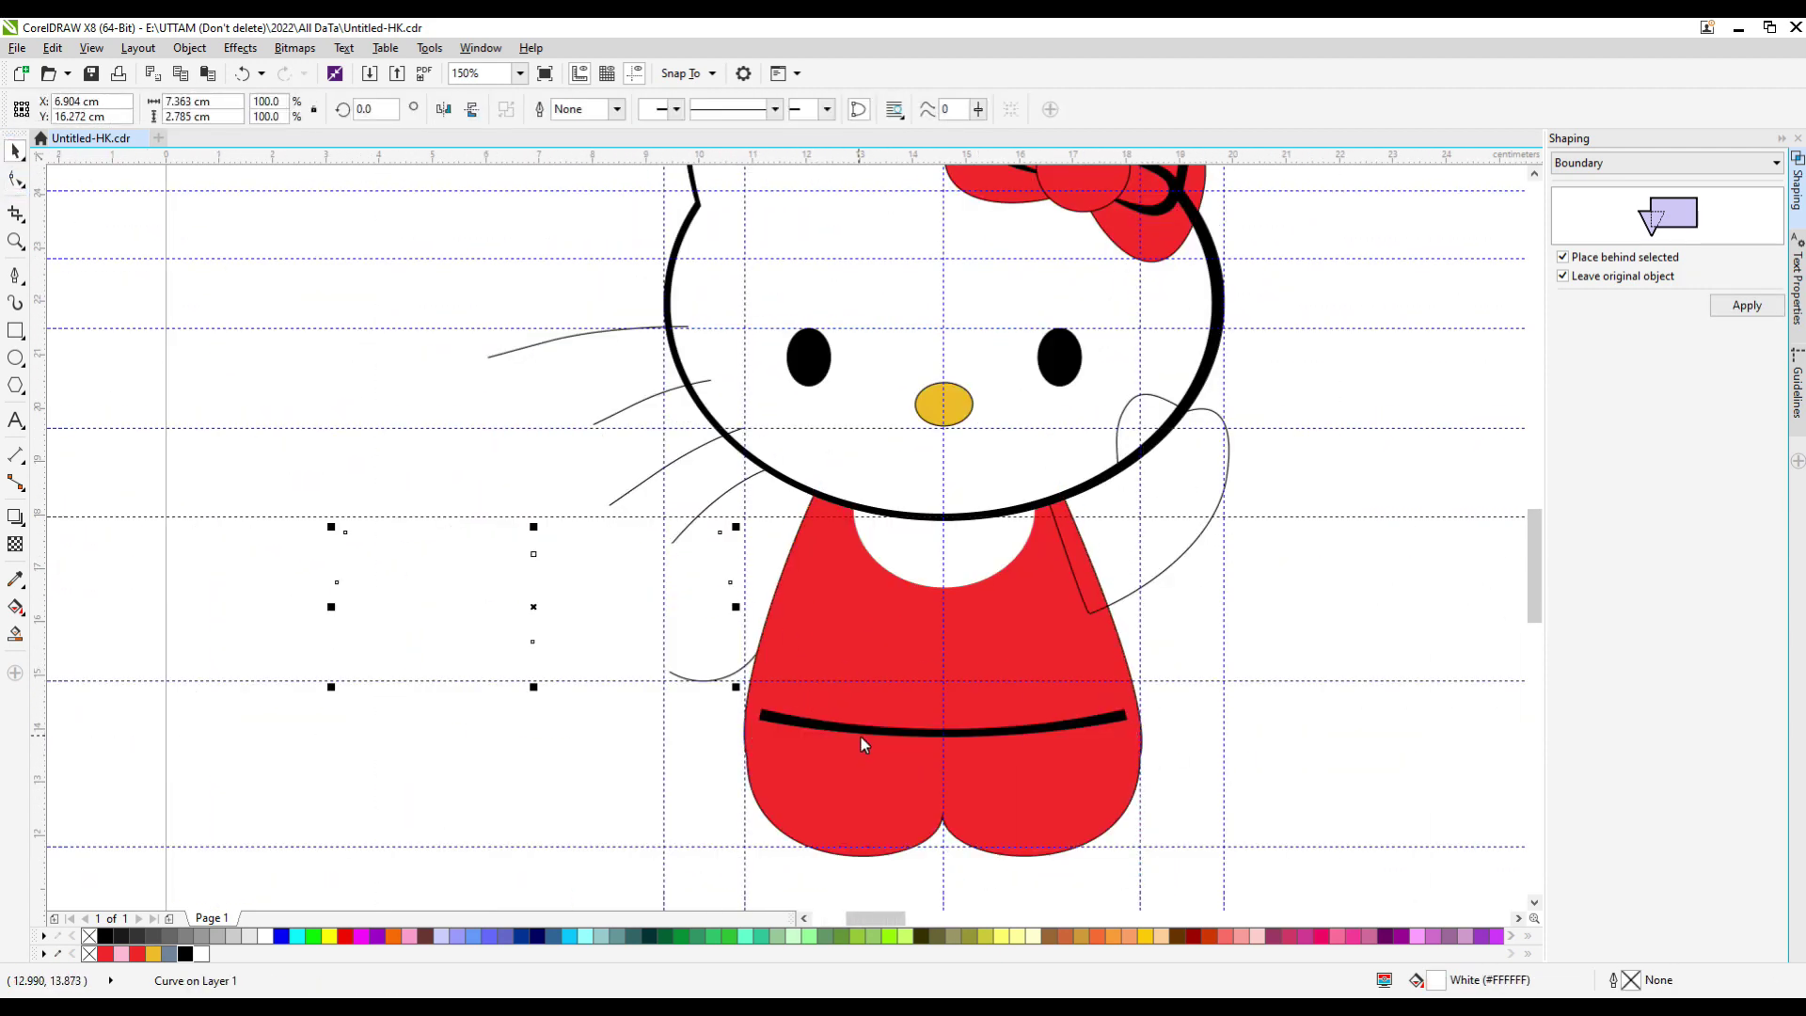
{"action": "scroll", "coordinate": [1144, 727], "scroll_direction": "up", "scroll_amount": 1}
{"action": "left_click_drag", "start_coordinate": [1109, 722], "coordinate": [1155, 724]}
{"action": "key", "text": "F10"}
{"action": "scroll", "coordinate": [1068, 778], "scroll_direction": "down", "scroll_amount": 1}
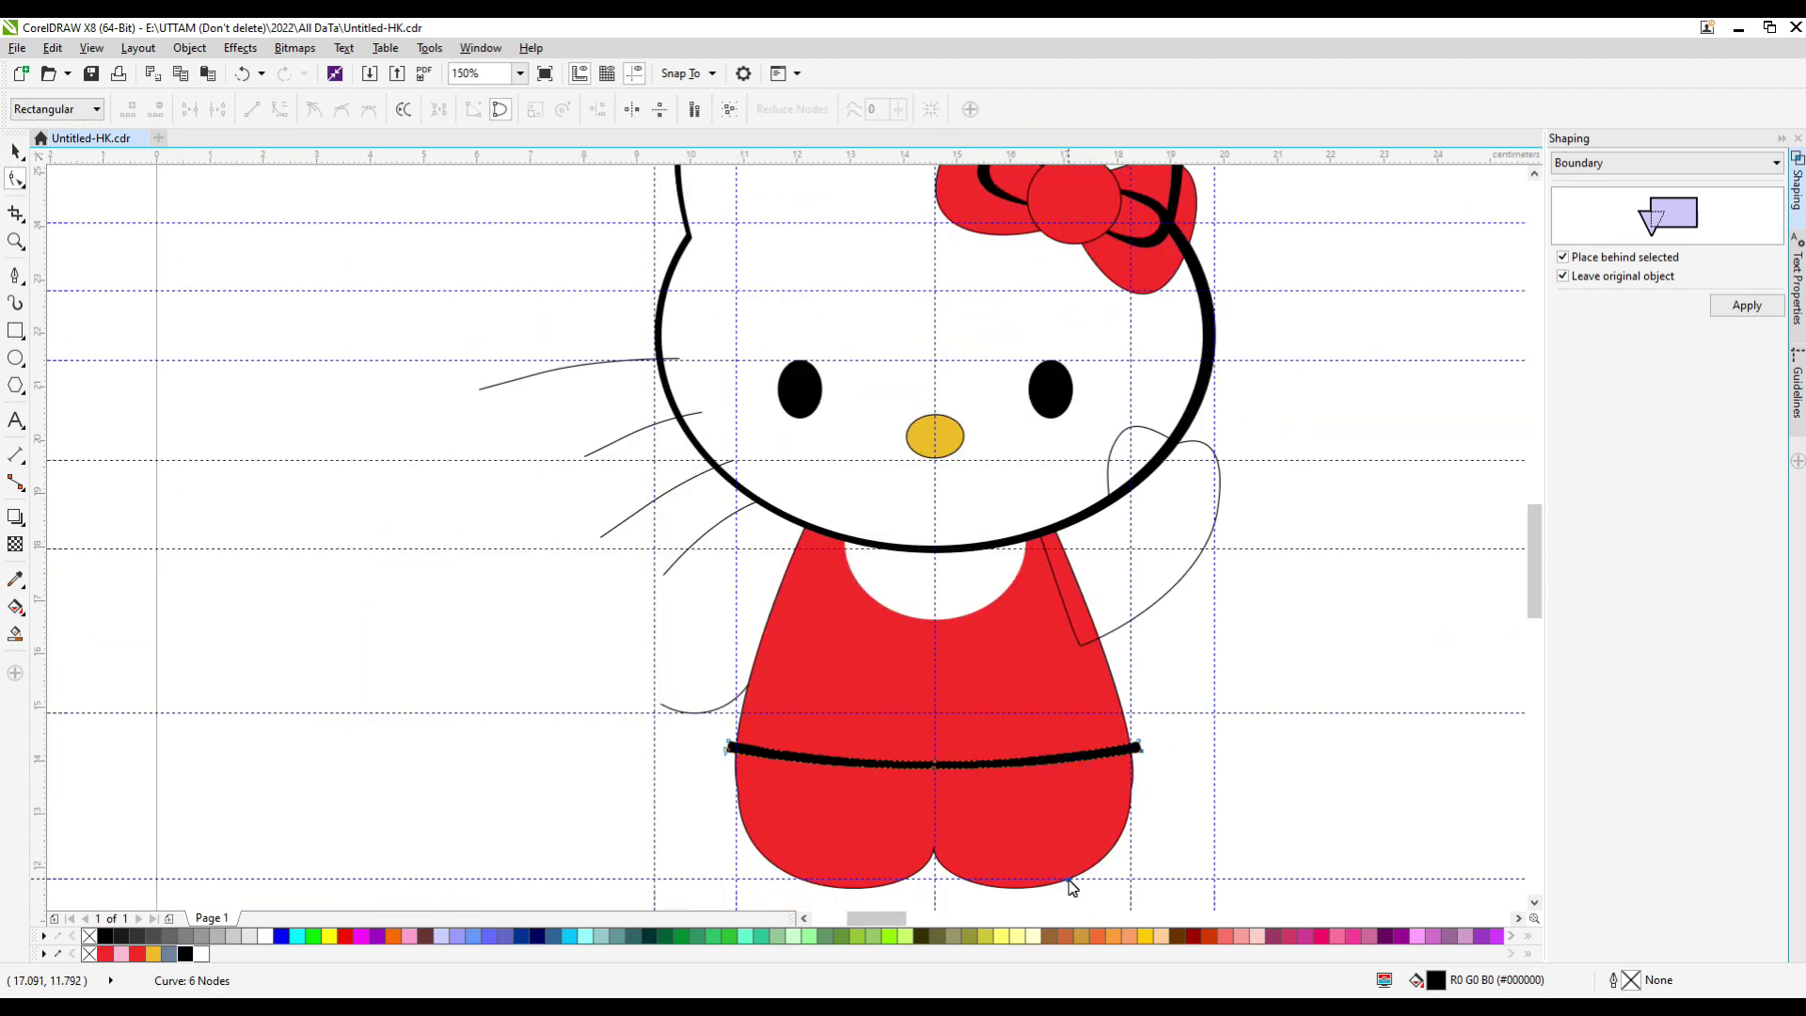
Delete the extra side node on the red body shape and smooth its side curves around the hem.
{"action": "scroll", "coordinate": [747, 791], "scroll_direction": "up", "scroll_amount": 1}
{"action": "scroll", "coordinate": [743, 771], "scroll_direction": "down", "scroll_amount": 1}
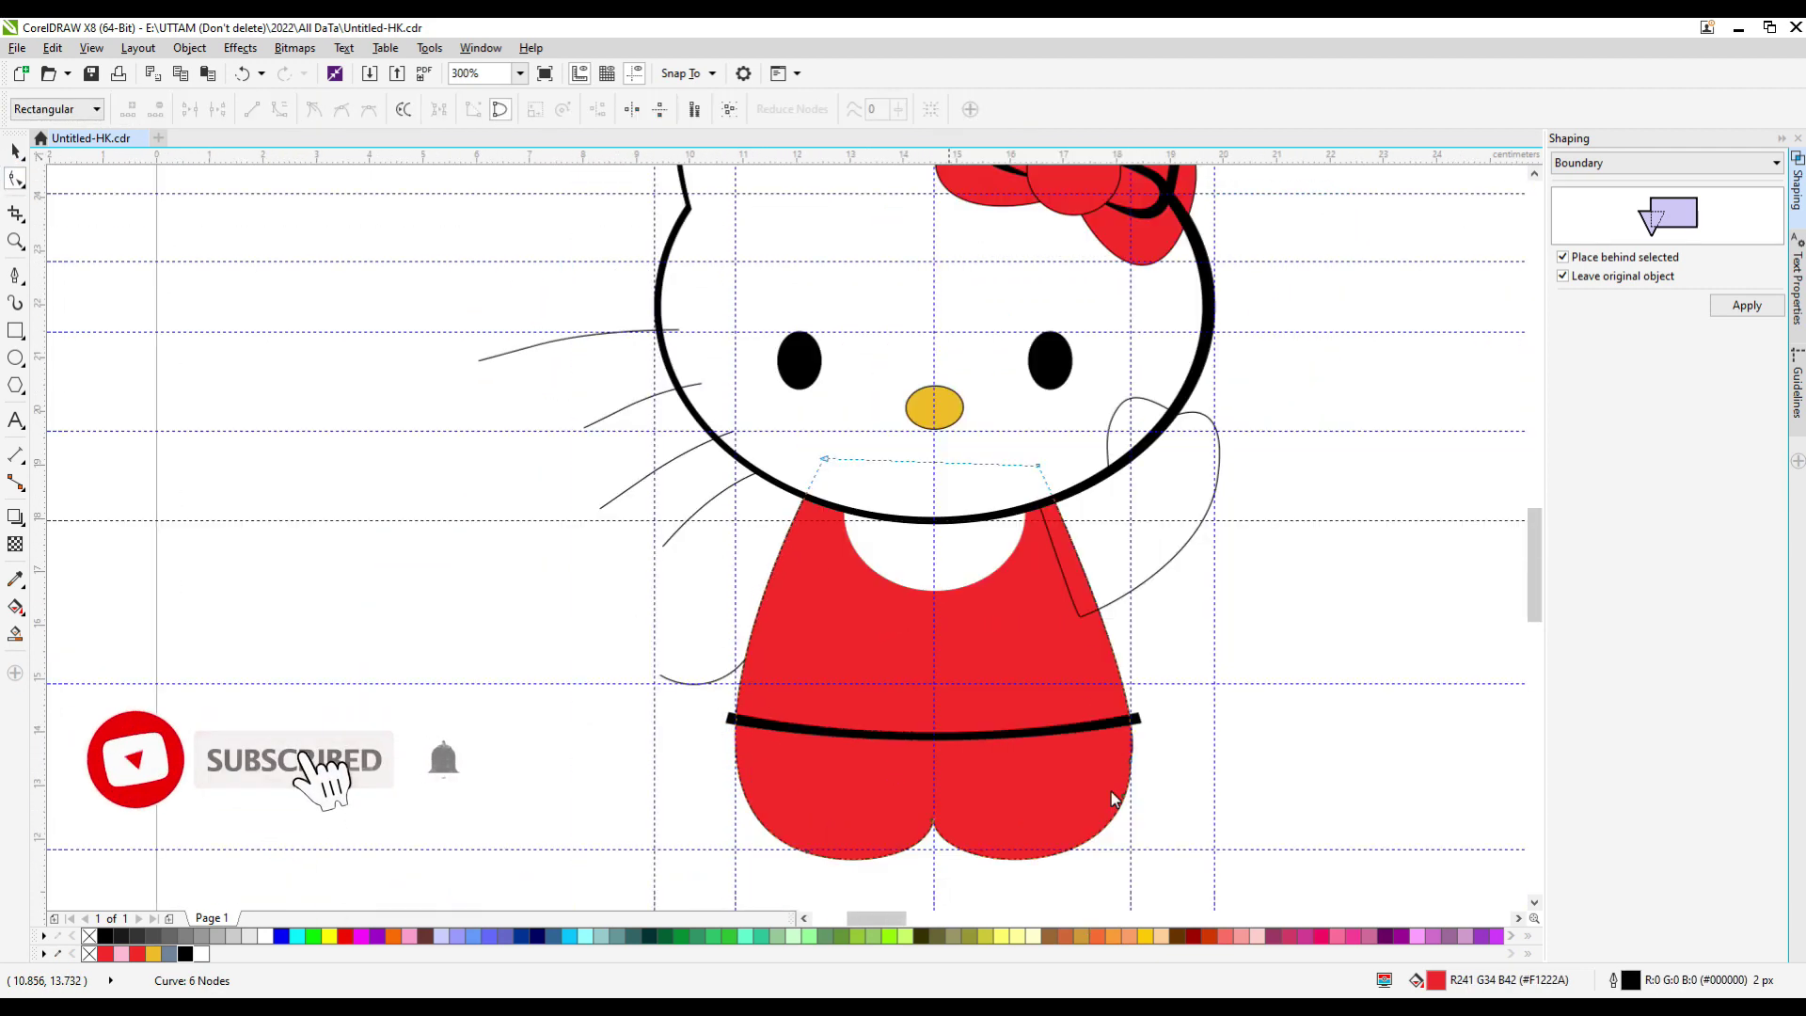
{"action": "double_click", "coordinate": [1131, 761]}
{"action": "scroll", "coordinate": [1133, 769], "scroll_direction": "up", "scroll_amount": 1}
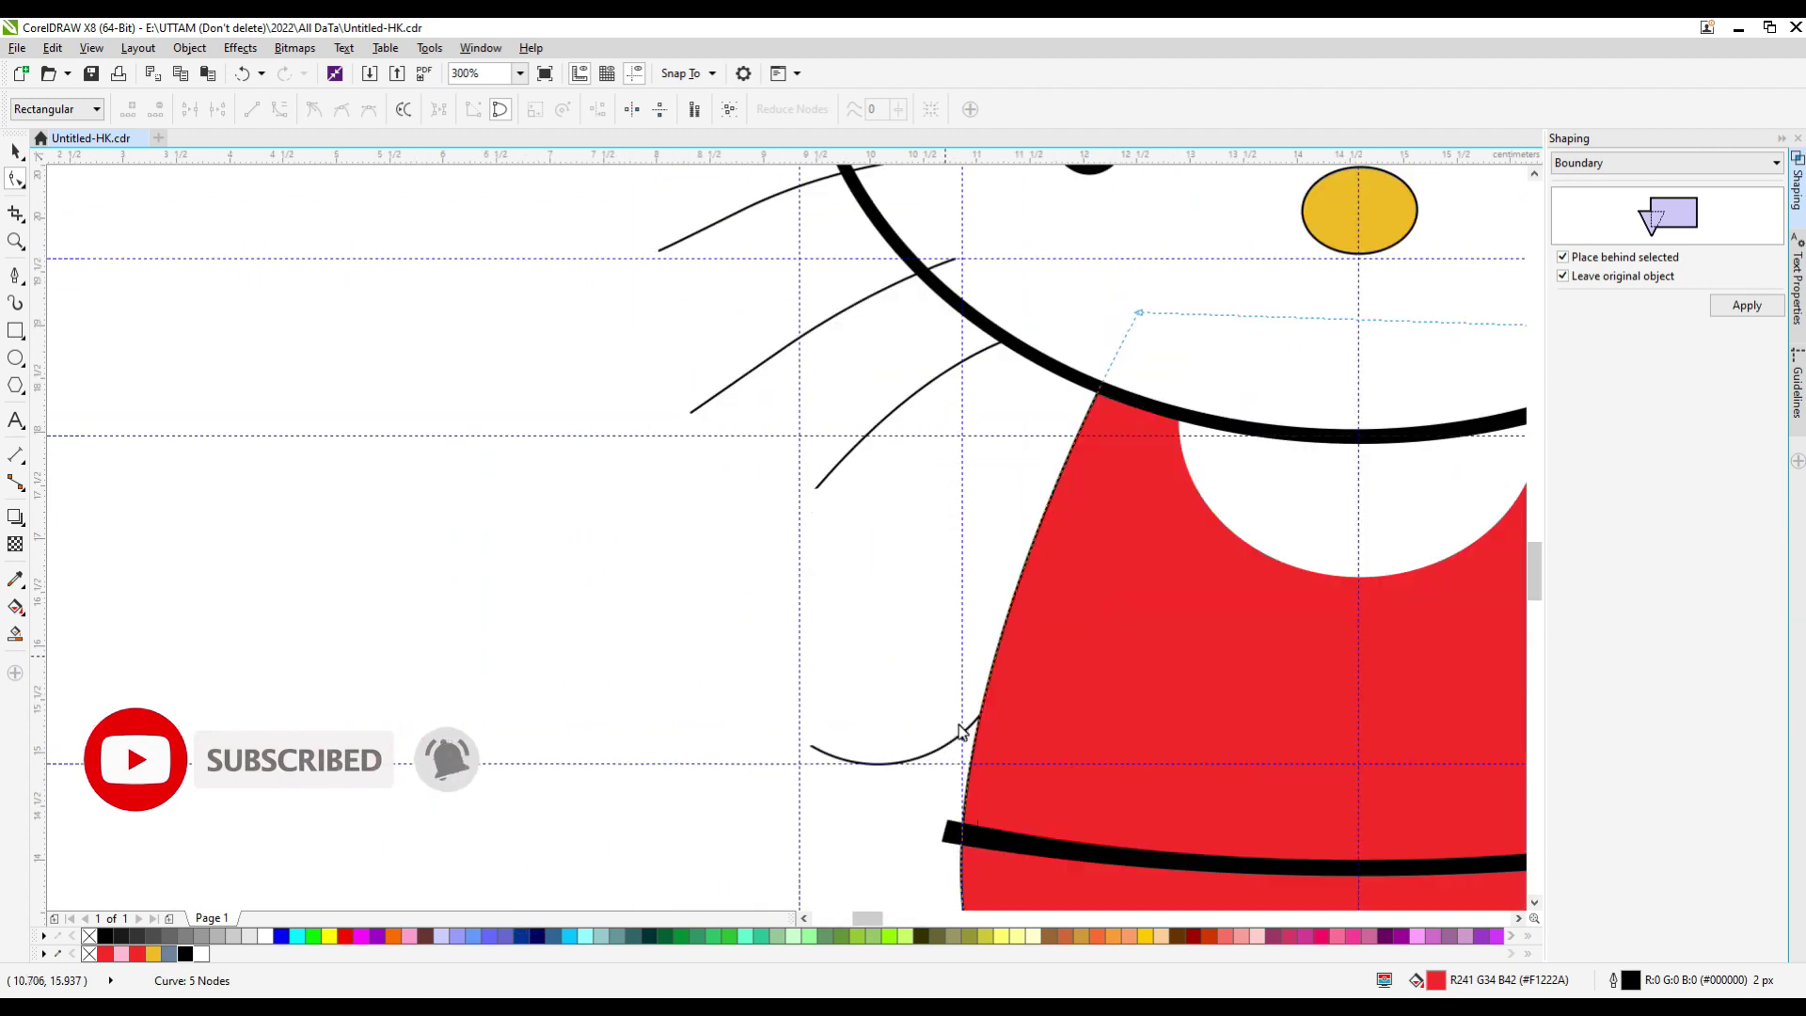
{"action": "left_click_drag", "start_coordinate": [969, 844], "coordinate": [944, 840]}
{"action": "scroll", "coordinate": [1088, 854], "scroll_direction": "down", "scroll_amount": 2}
{"action": "scroll", "coordinate": [1032, 855], "scroll_direction": "up", "scroll_amount": 1}
{"action": "scroll", "coordinate": [972, 748], "scroll_direction": "up", "scroll_amount": 2}
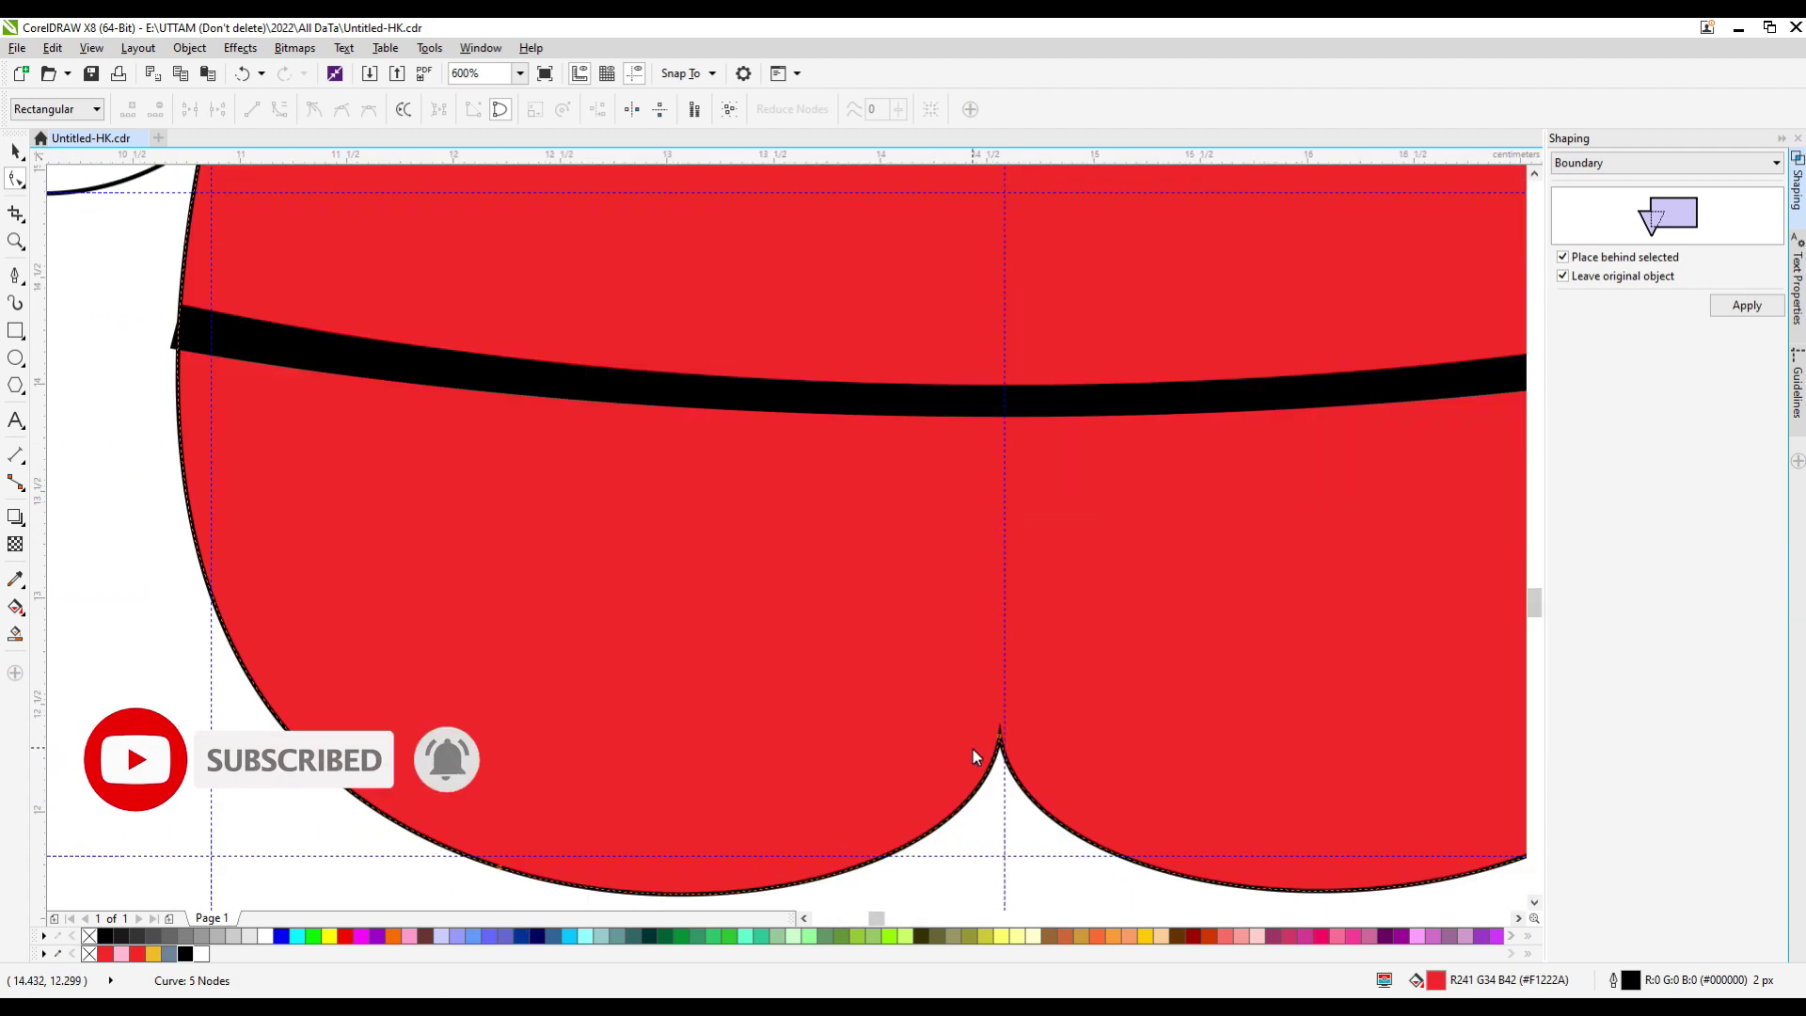
{"action": "scroll", "coordinate": [973, 748], "scroll_direction": "down", "scroll_amount": 1}
Smart Fill the leg area below the hem band and make it white.
{"action": "left_click", "coordinate": [16, 636]}
{"action": "left_click", "coordinate": [975, 633]}
{"action": "key", "text": "space"}
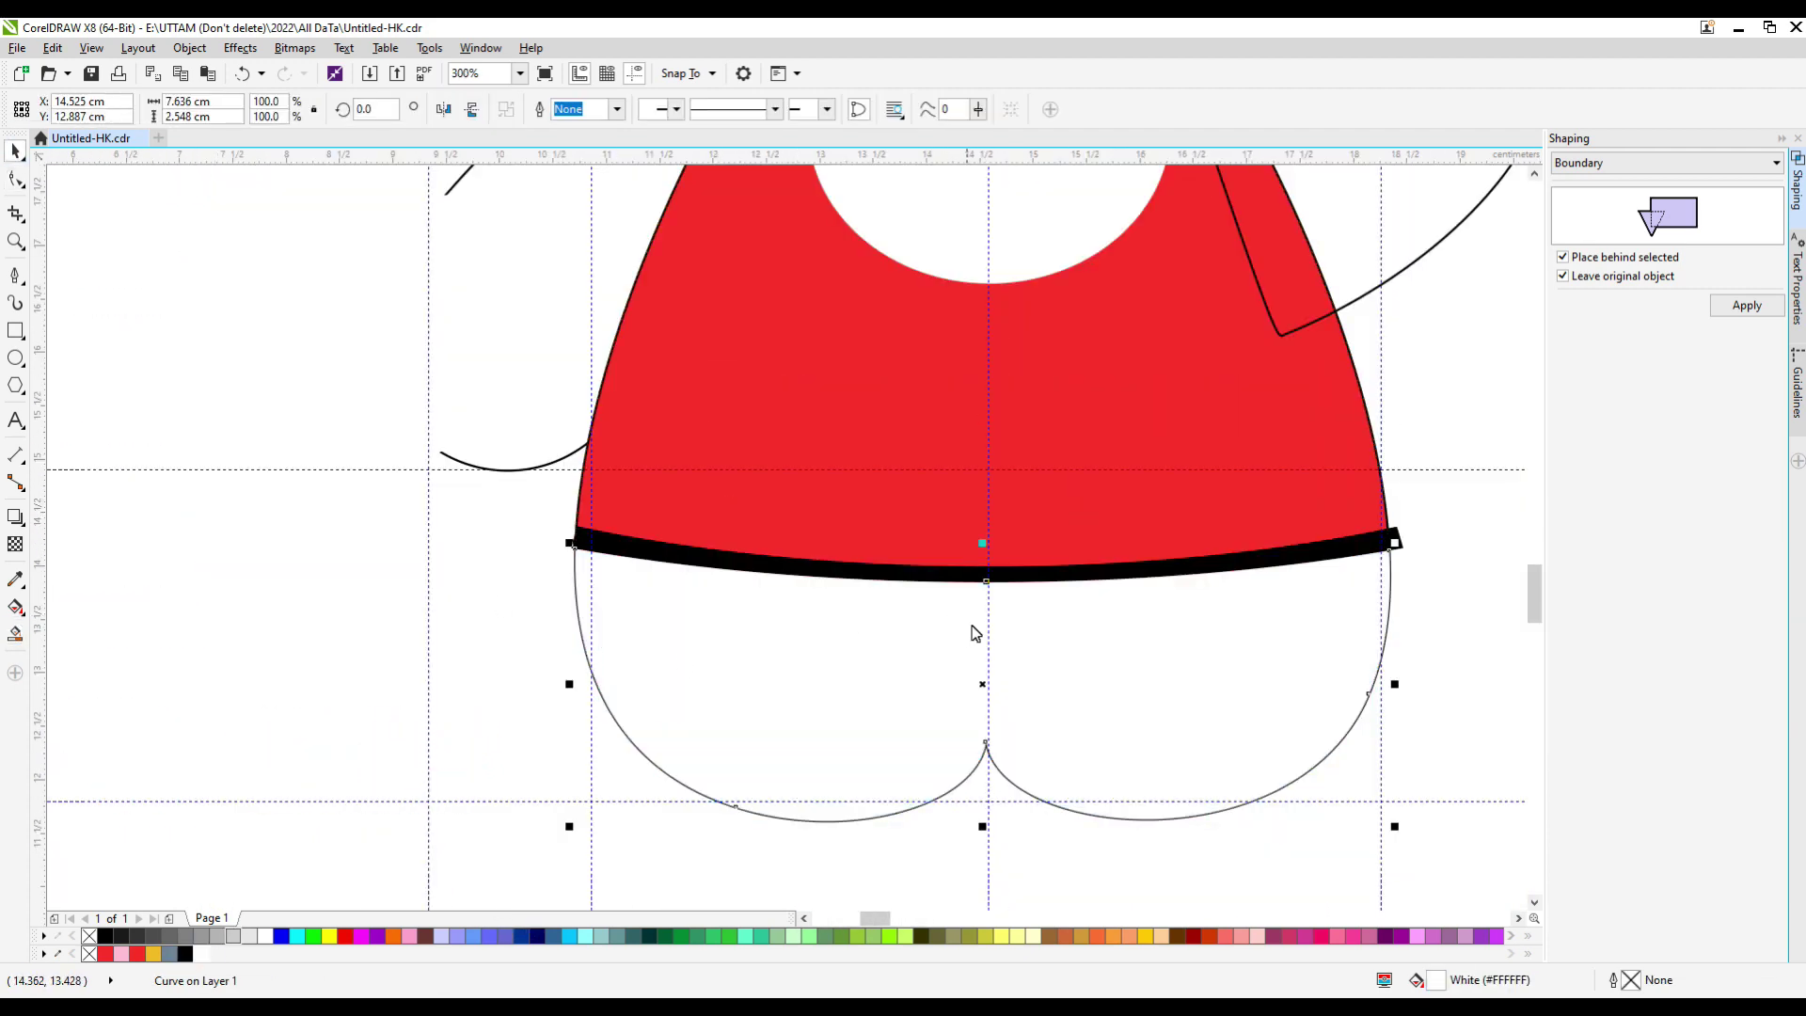
Duplicate the red body shape beside the cat and make an inner copy scaled to 96.1%.
{"action": "left_click", "coordinate": [746, 476]}
{"action": "scroll", "coordinate": [753, 484], "scroll_direction": "down", "scroll_amount": 1}
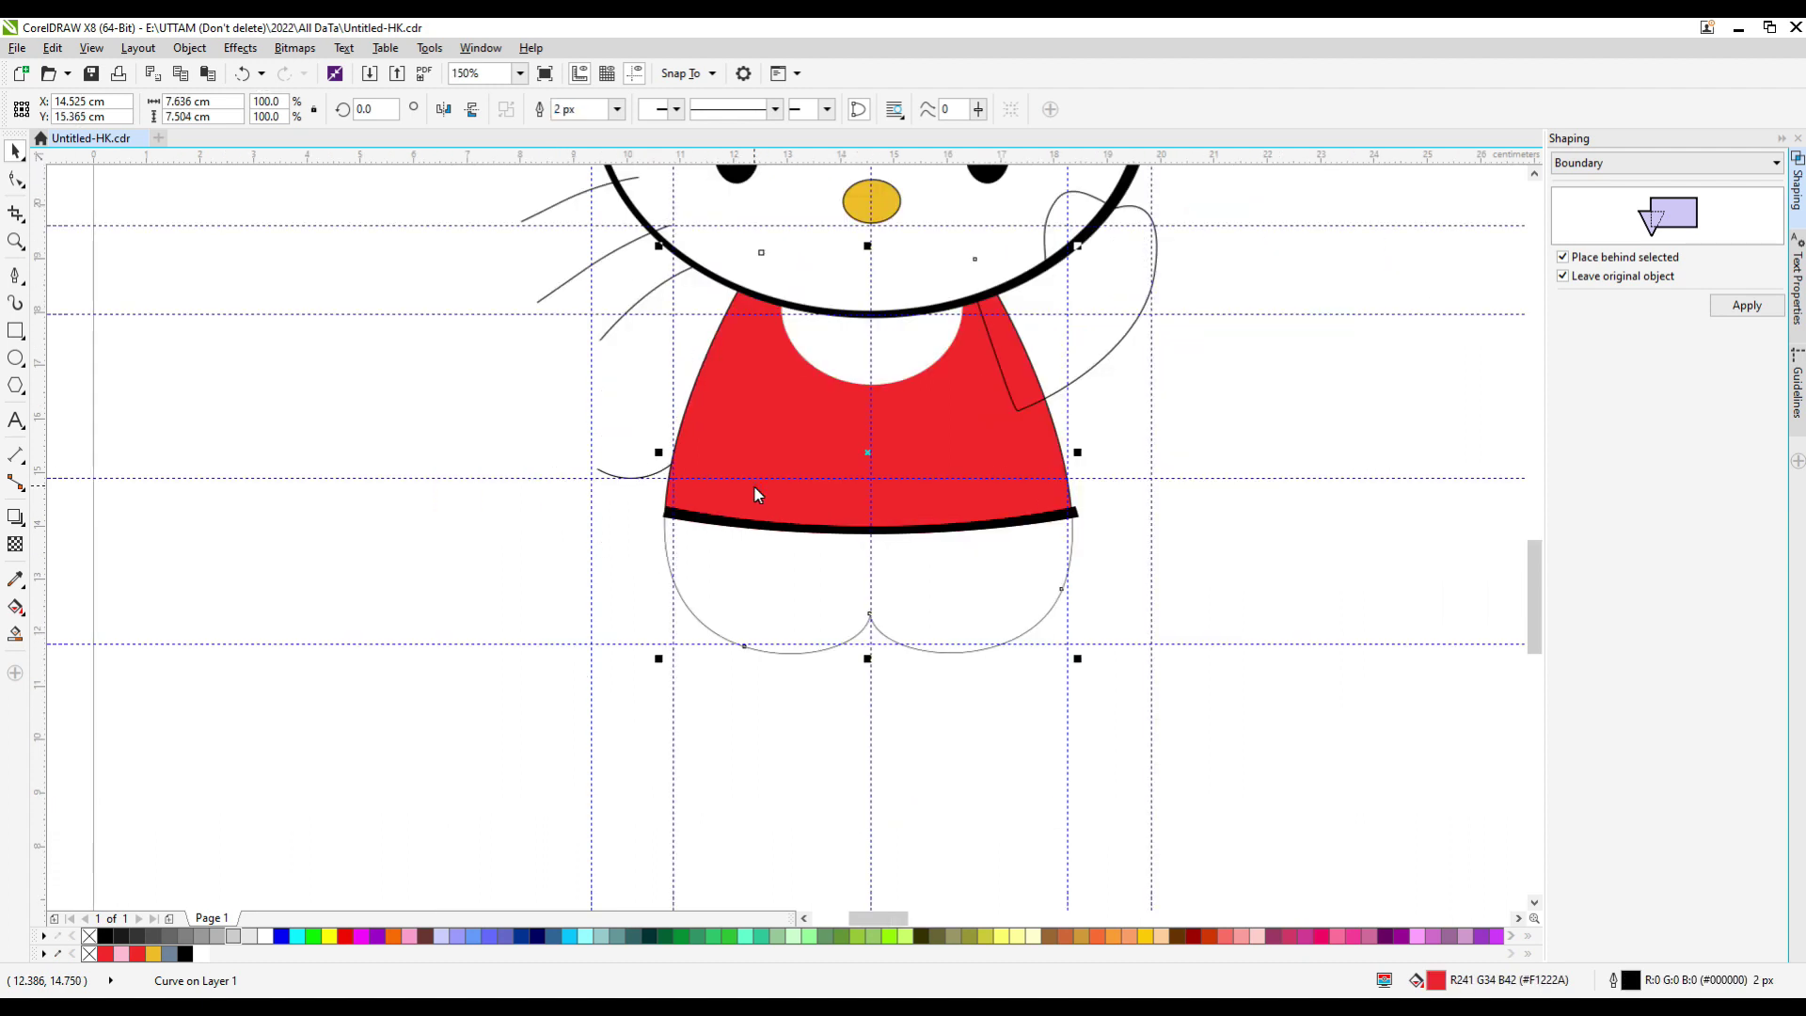
{"action": "left_click_drag", "start_coordinate": [889, 458], "coordinate": [1347, 458]}
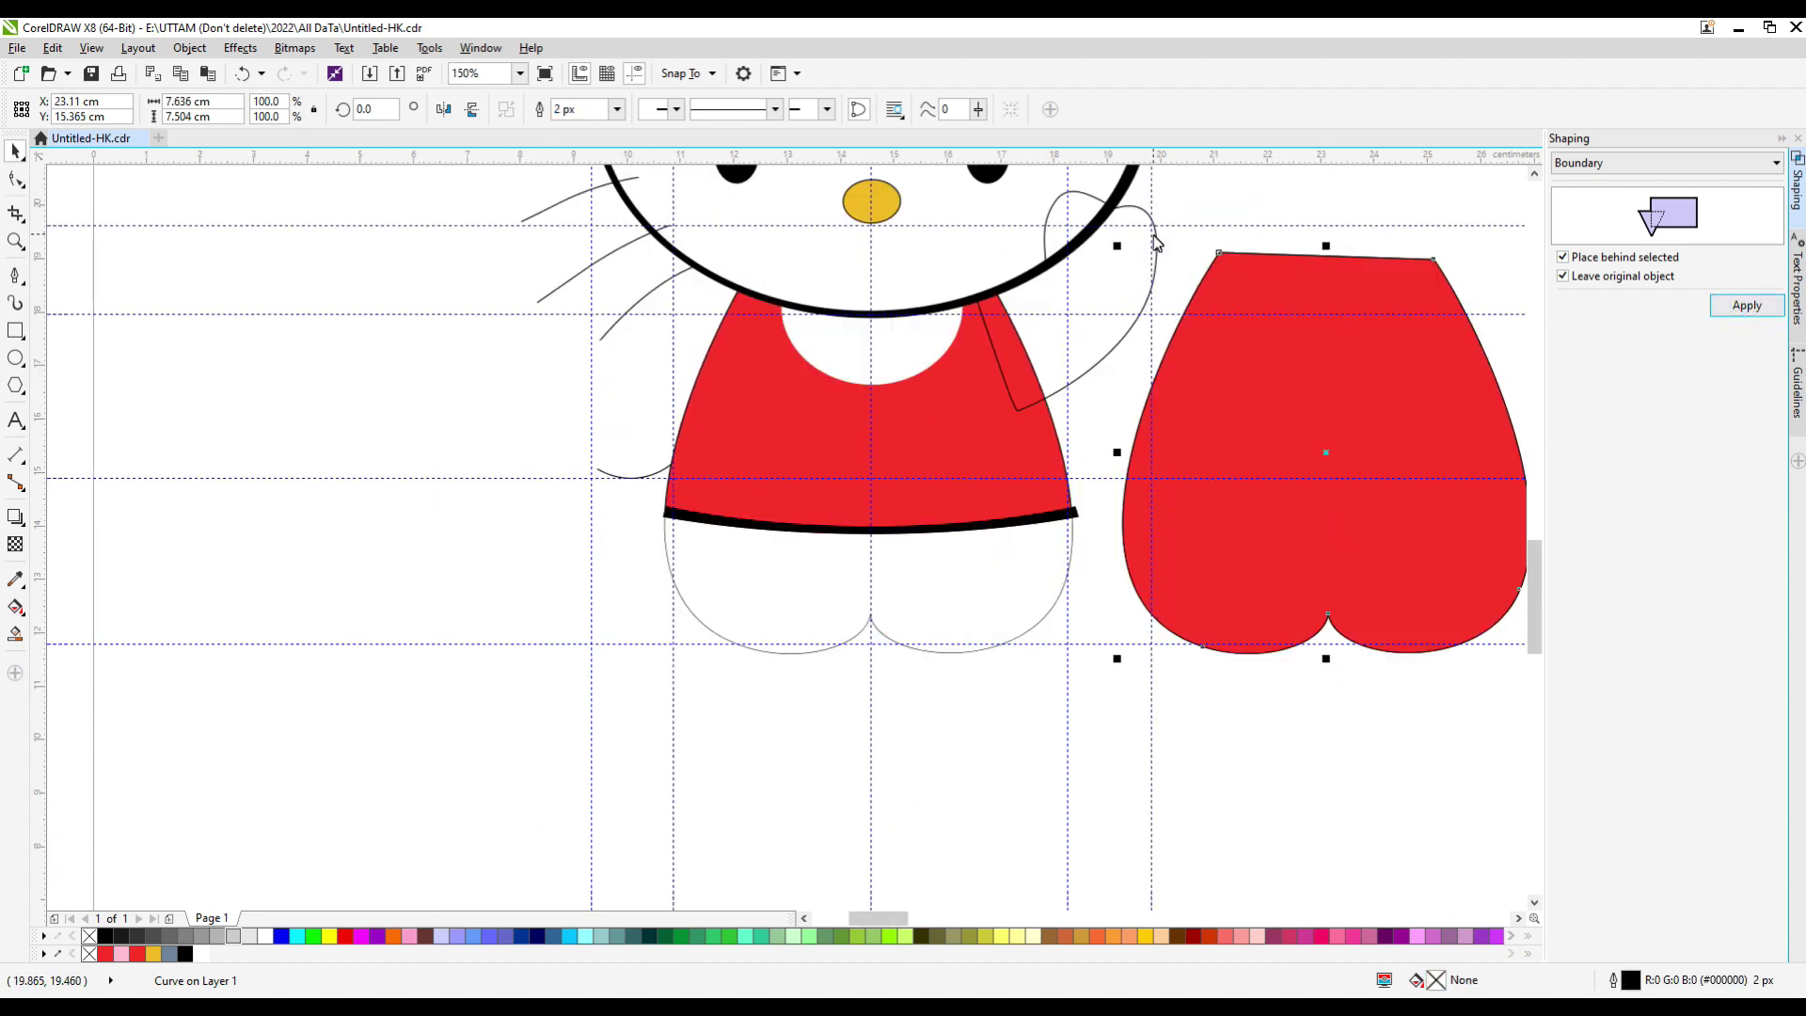
{"action": "left_click_drag", "start_coordinate": [1127, 252], "coordinate": [1127, 252]}
{"action": "left_click", "coordinate": [16, 636]}
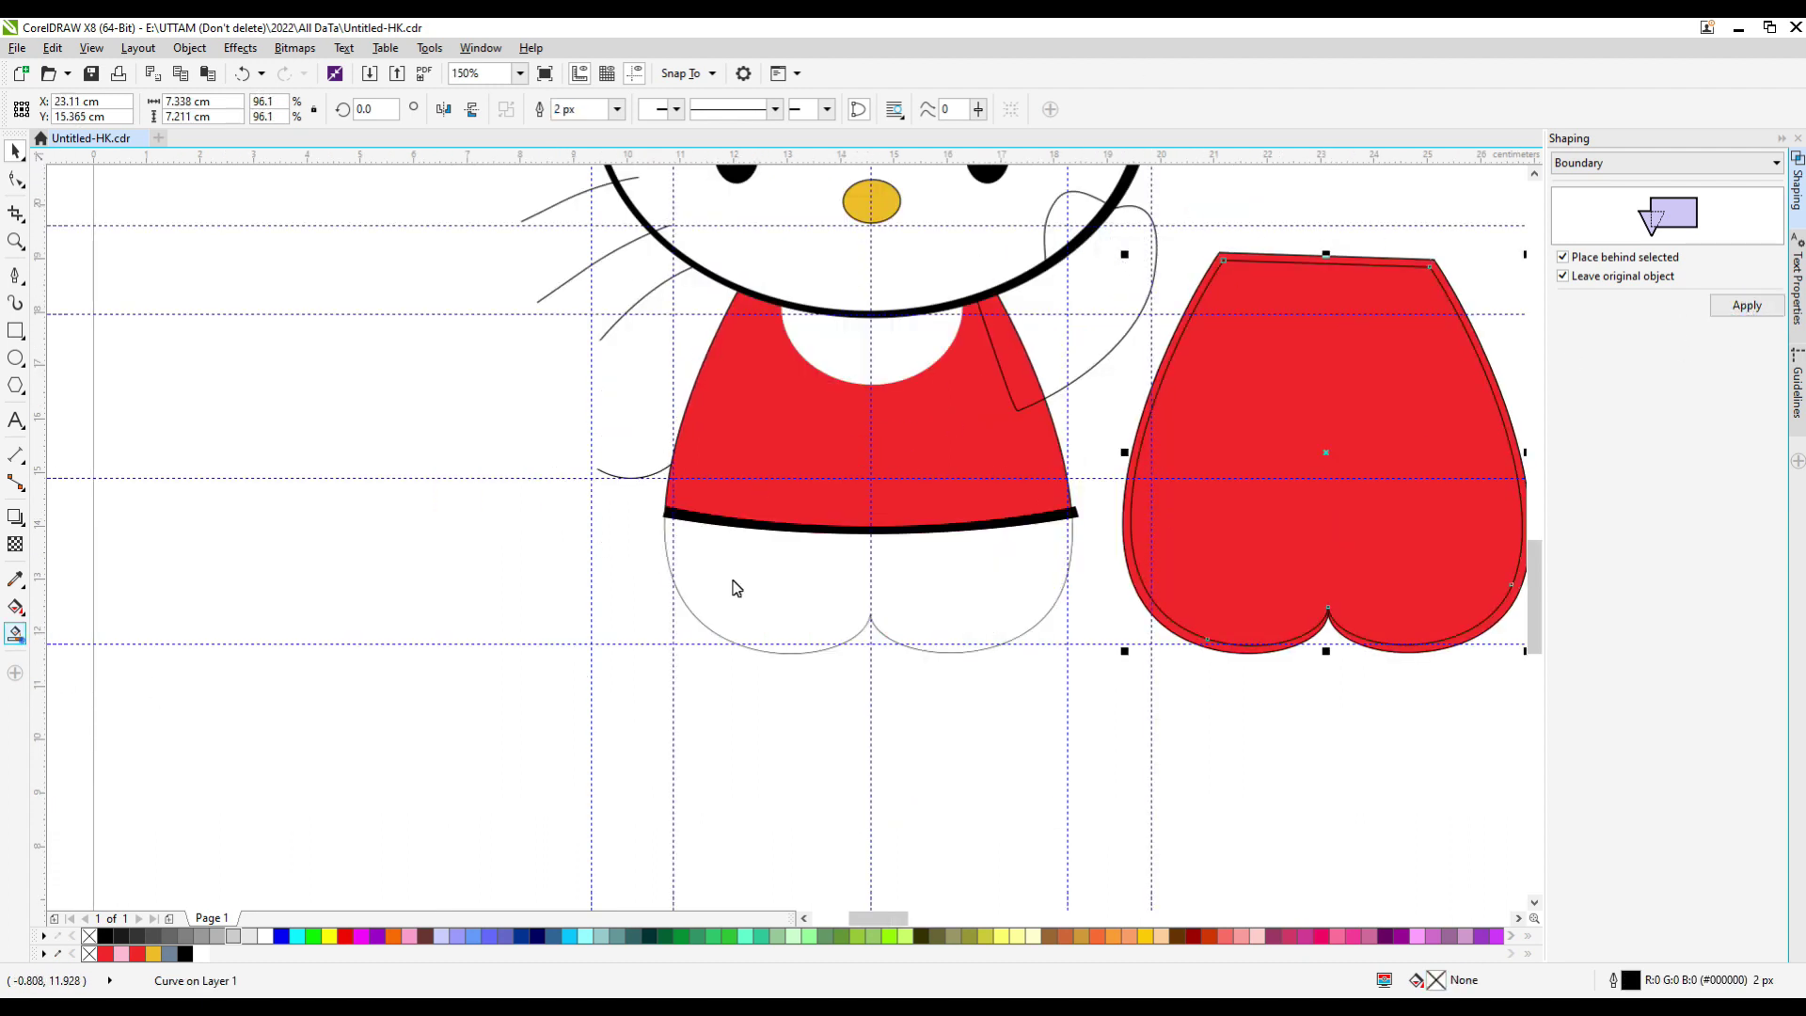
{"action": "left_click", "coordinate": [16, 150]}
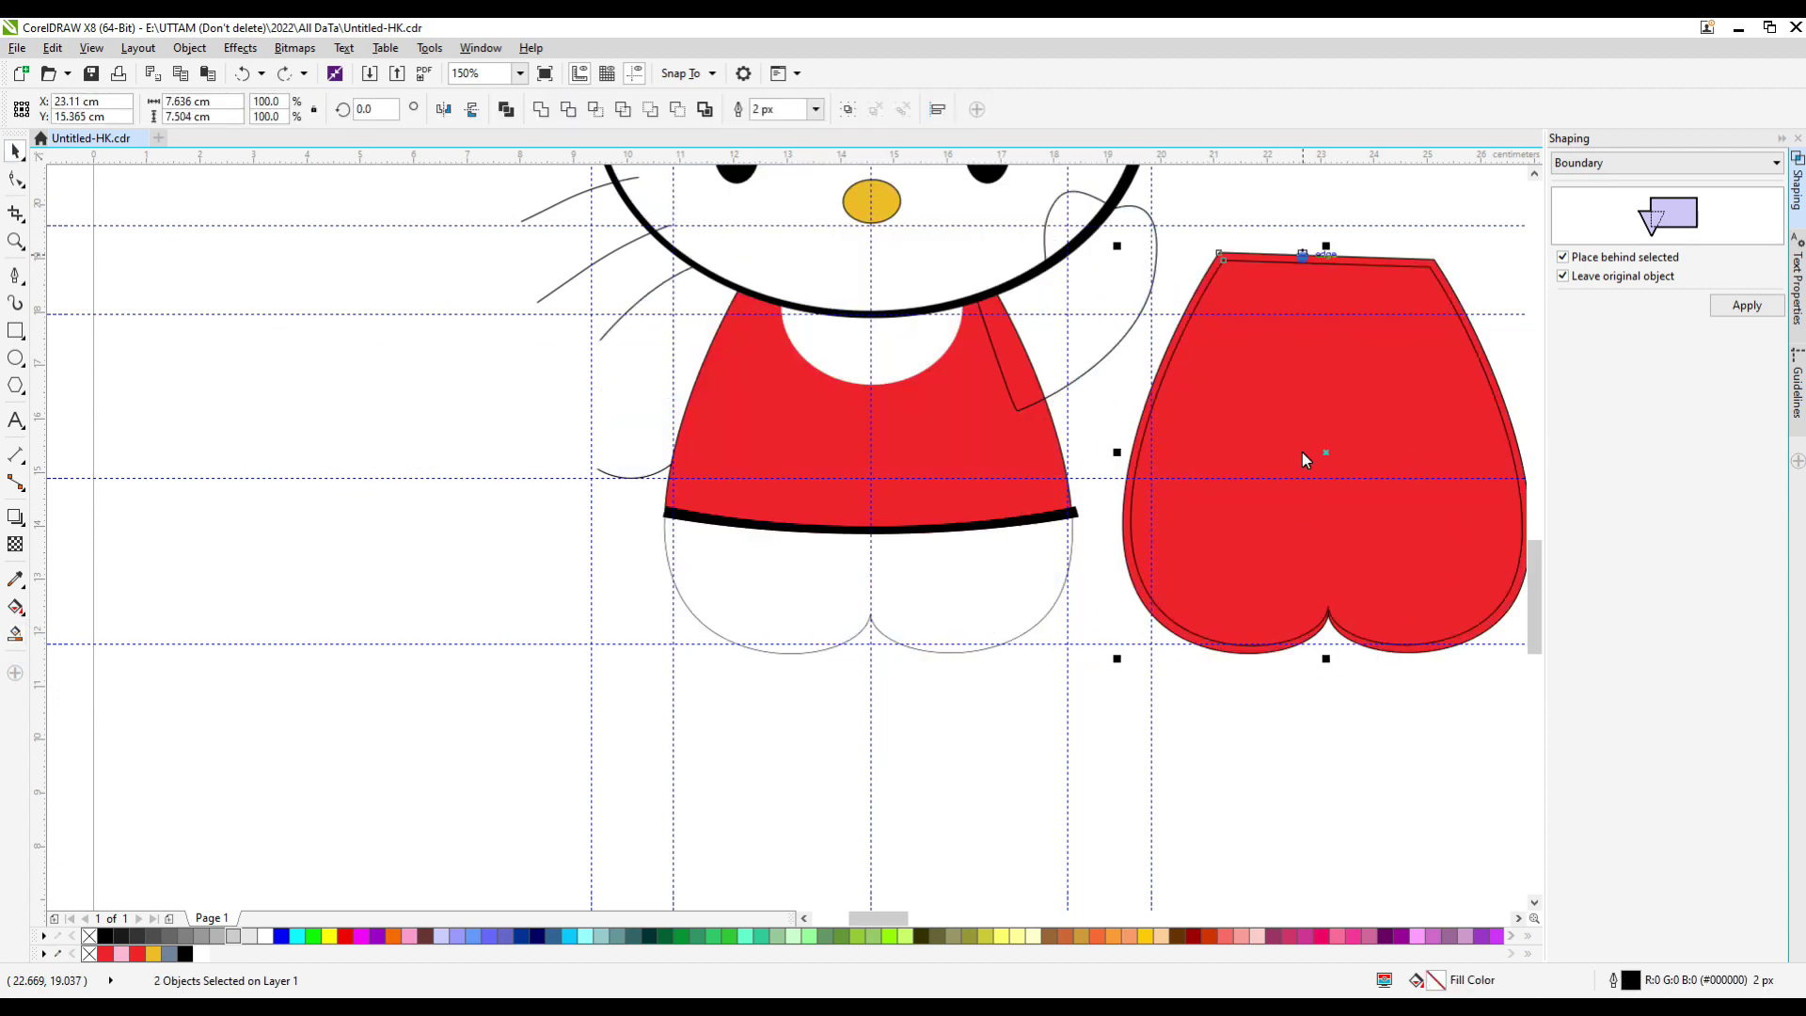
Smart Fill the border between the two body copies, delete the helper shapes and colour the border black.
{"action": "scroll", "coordinate": [1302, 451], "scroll_direction": "down", "scroll_amount": 1}
{"action": "left_click_drag", "start_coordinate": [1242, 528], "coordinate": [1241, 528]}
{"action": "scroll", "coordinate": [1140, 633], "scroll_direction": "up", "scroll_amount": 2}
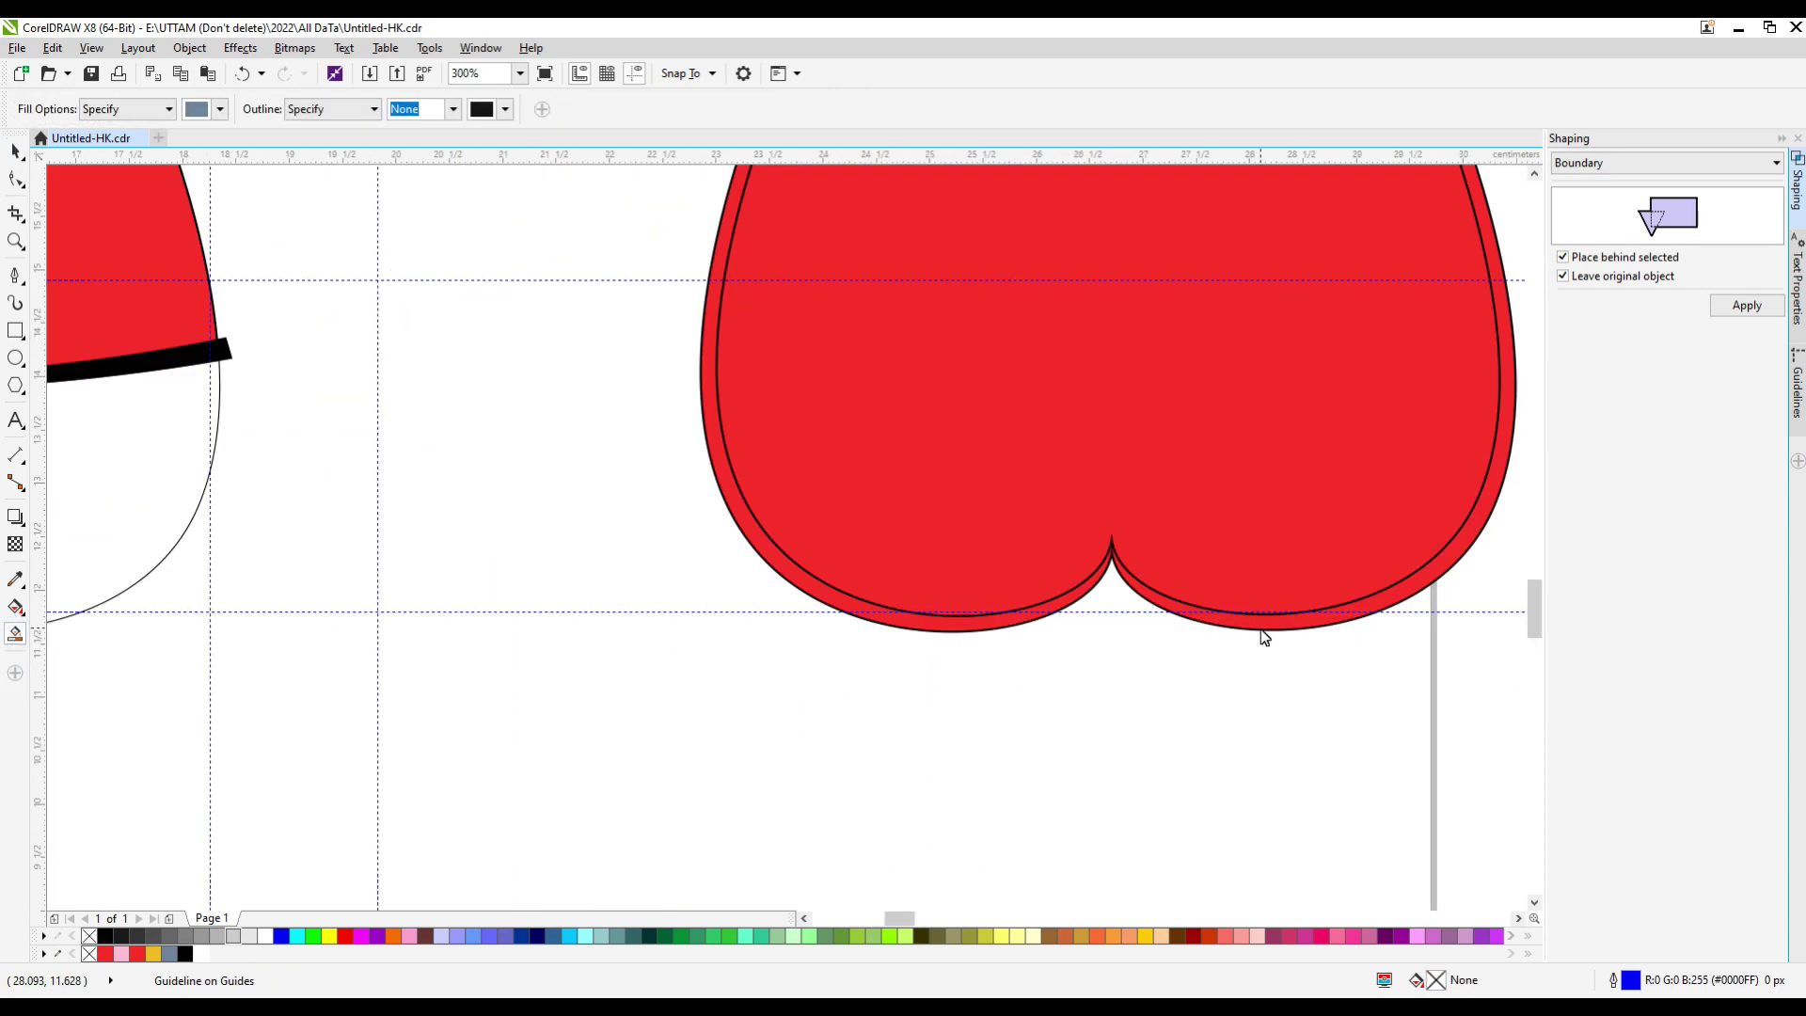
{"action": "scroll", "coordinate": [1262, 633], "scroll_direction": "down", "scroll_amount": 2}
{"action": "right_click", "coordinate": [1277, 562]}
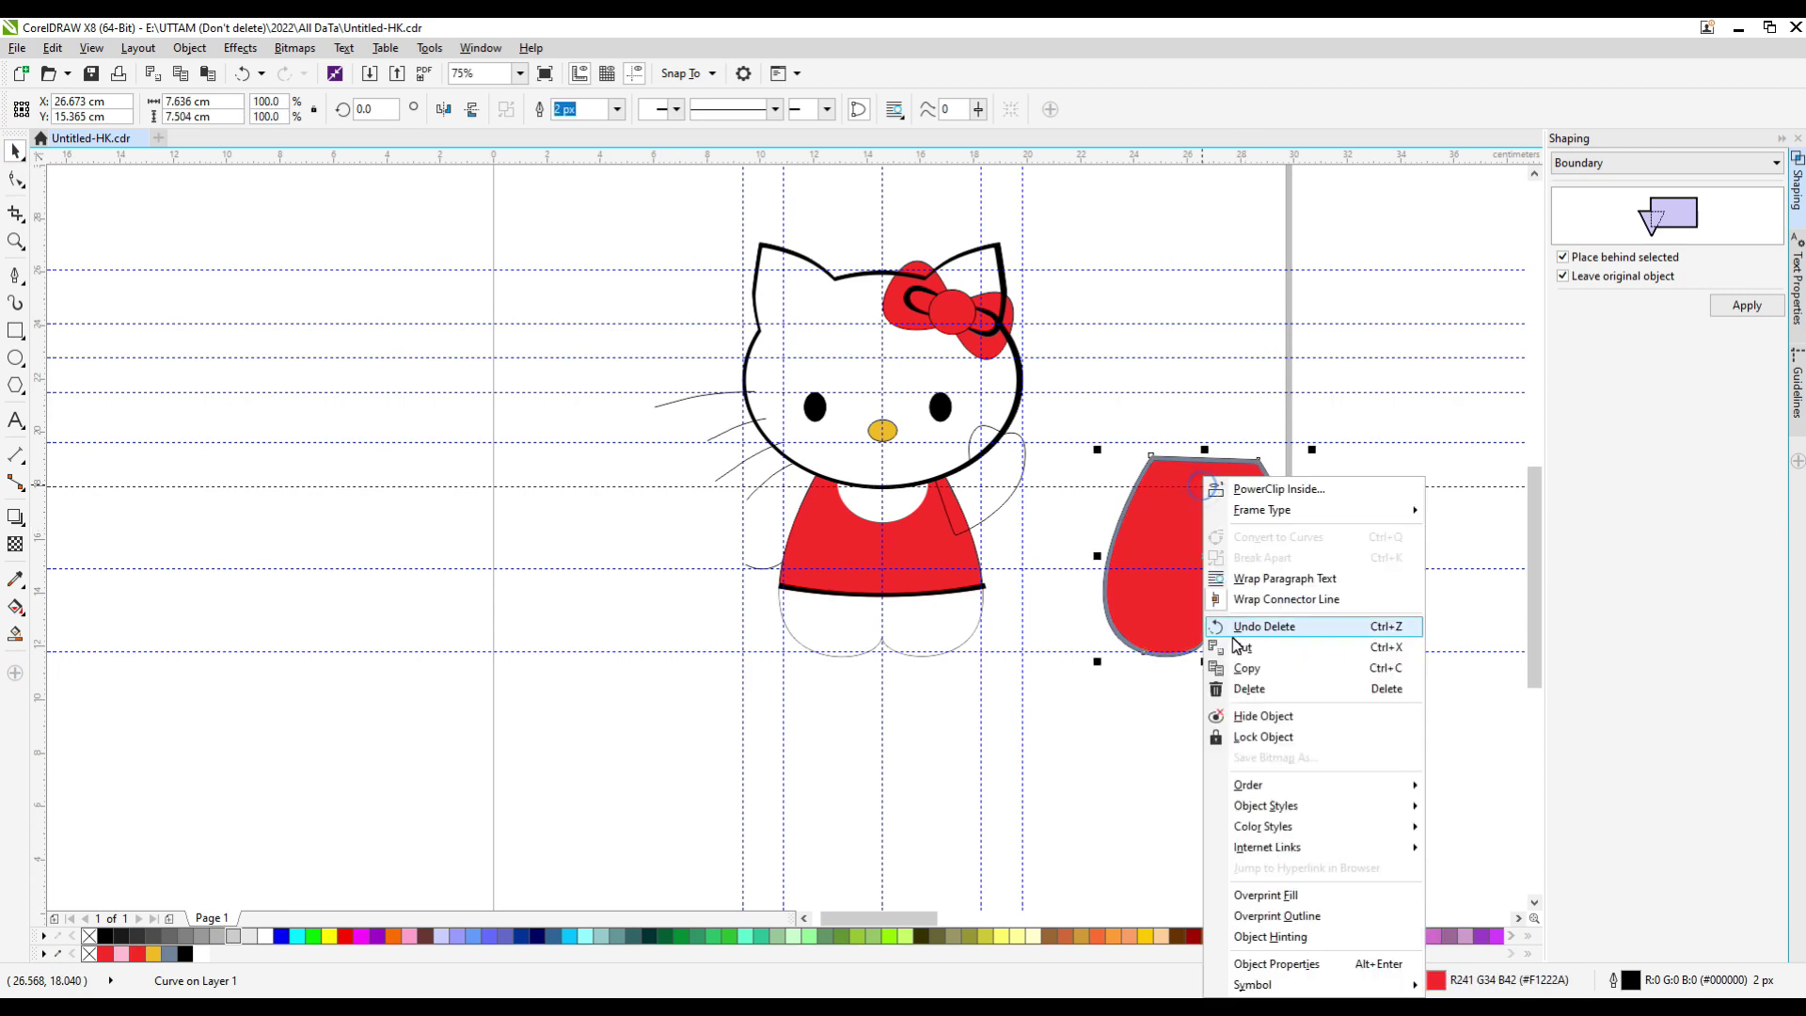
{"action": "left_click", "coordinate": [1265, 627]}
{"action": "left_click", "coordinate": [1143, 649]}
{"action": "right_click", "coordinate": [186, 953]}
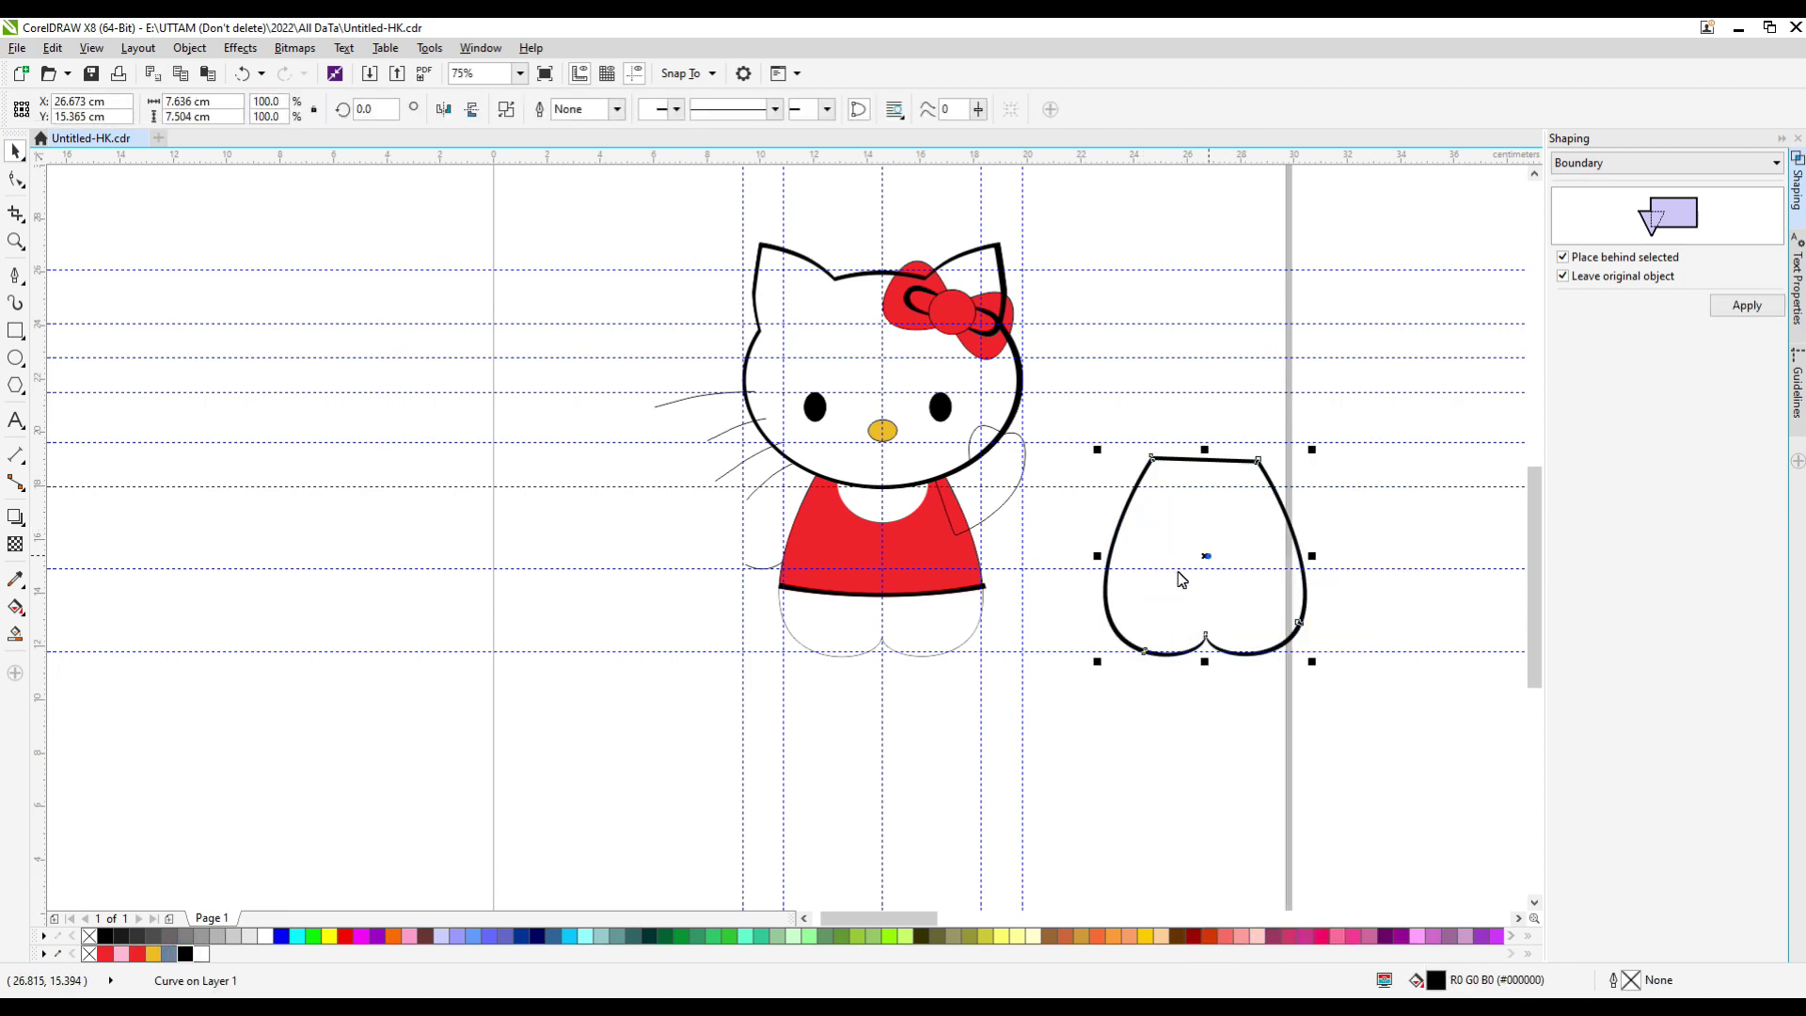
Place the black border on the body and Smart Fill a narrow rectangle drawn between the legs below the hem.
{"action": "left_click_drag", "start_coordinate": [1181, 576], "coordinate": [855, 577]}
{"action": "scroll", "coordinate": [965, 630], "scroll_direction": "up", "scroll_amount": 2}
{"action": "key", "text": "F6"}
{"action": "scroll", "coordinate": [917, 620], "scroll_direction": "up", "scroll_amount": 2}
{"action": "left_click_drag", "start_coordinate": [956, 435], "coordinate": [996, 624]}
{"action": "scroll", "coordinate": [969, 592], "scroll_direction": "up", "scroll_amount": 4}
{"action": "left_click_drag", "start_coordinate": [937, 386], "coordinate": [961, 421]}
{"action": "left_click", "coordinate": [15, 634]}
{"action": "left_click", "coordinate": [1040, 565]}
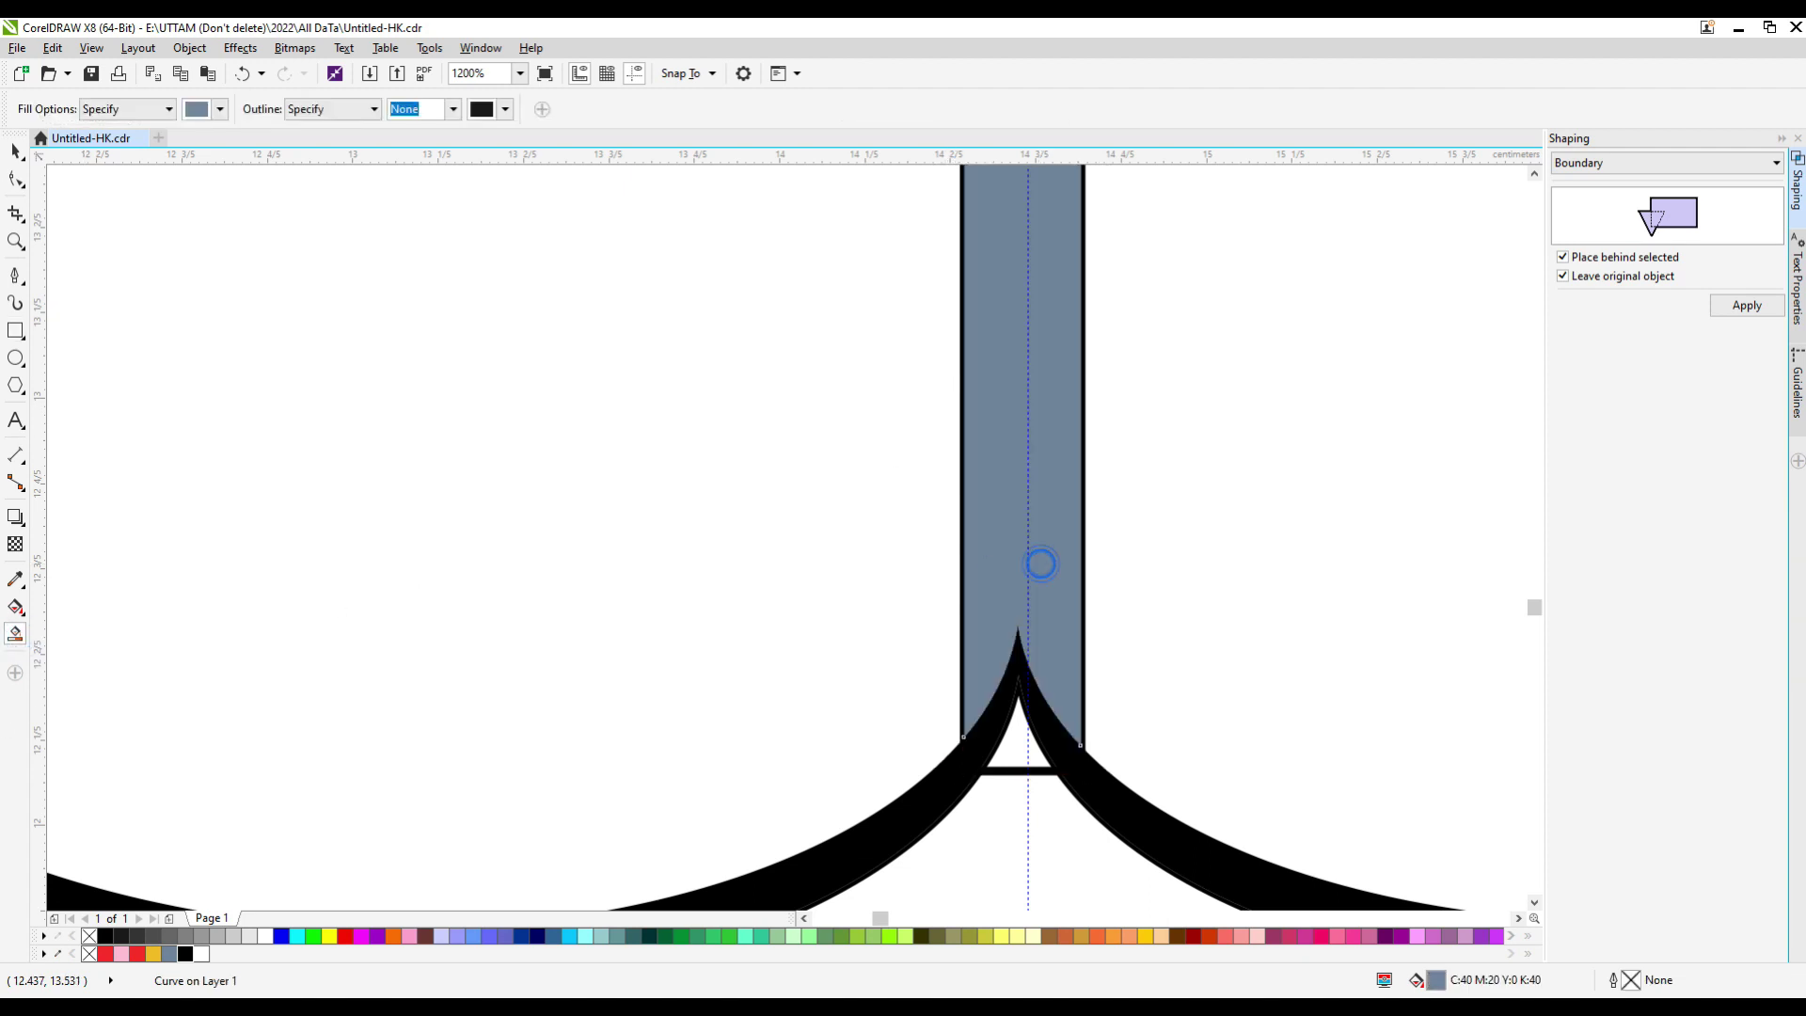
Delete the helper rectangle and merge the leg divider strip with the black body border.
{"action": "key", "text": "space"}
{"action": "right_click", "coordinate": [1035, 775]}
{"action": "key", "text": "Escape"}
{"action": "scroll", "coordinate": [1116, 633], "scroll_direction": "down", "scroll_amount": 4}
{"action": "left_click", "coordinate": [1089, 535], "text": "shift"}
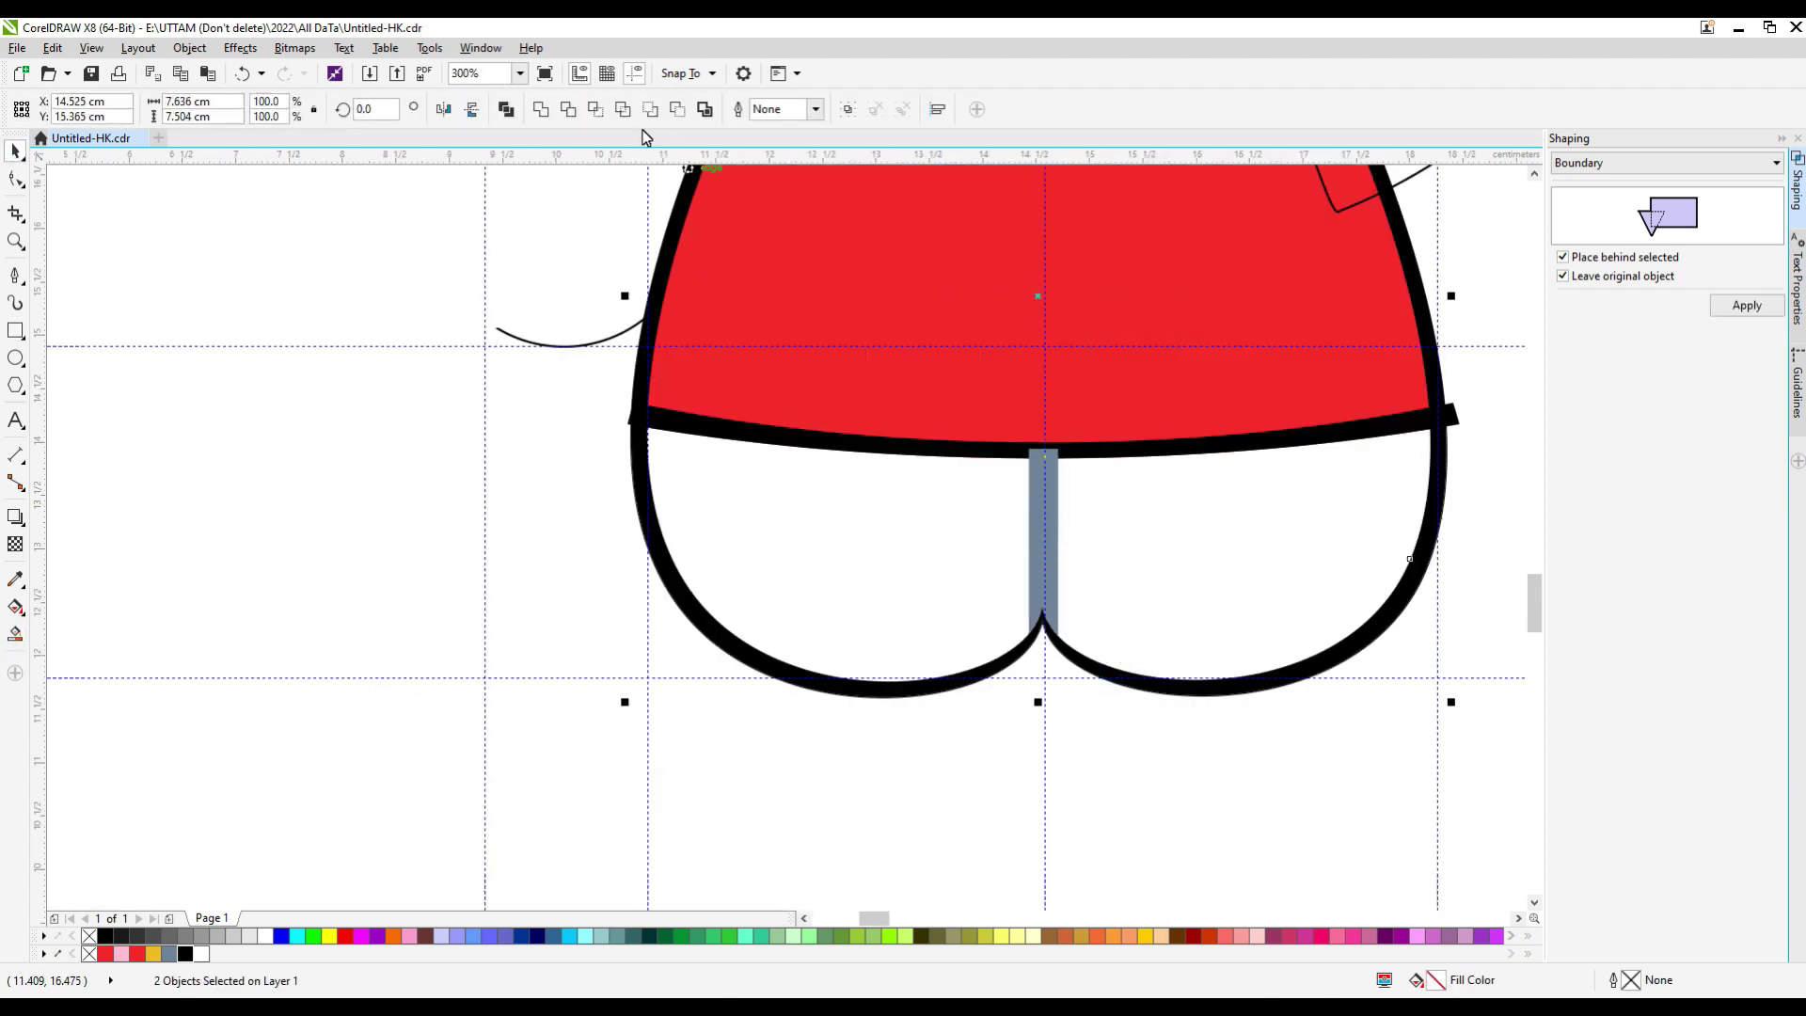
{"action": "key", "text": "ctrl+l"}
Pull in the right end nodes of the hem band to align with the body border.
{"action": "scroll", "coordinate": [1464, 431], "scroll_direction": "up", "scroll_amount": 2}
{"action": "left_click", "coordinate": [1458, 403]}
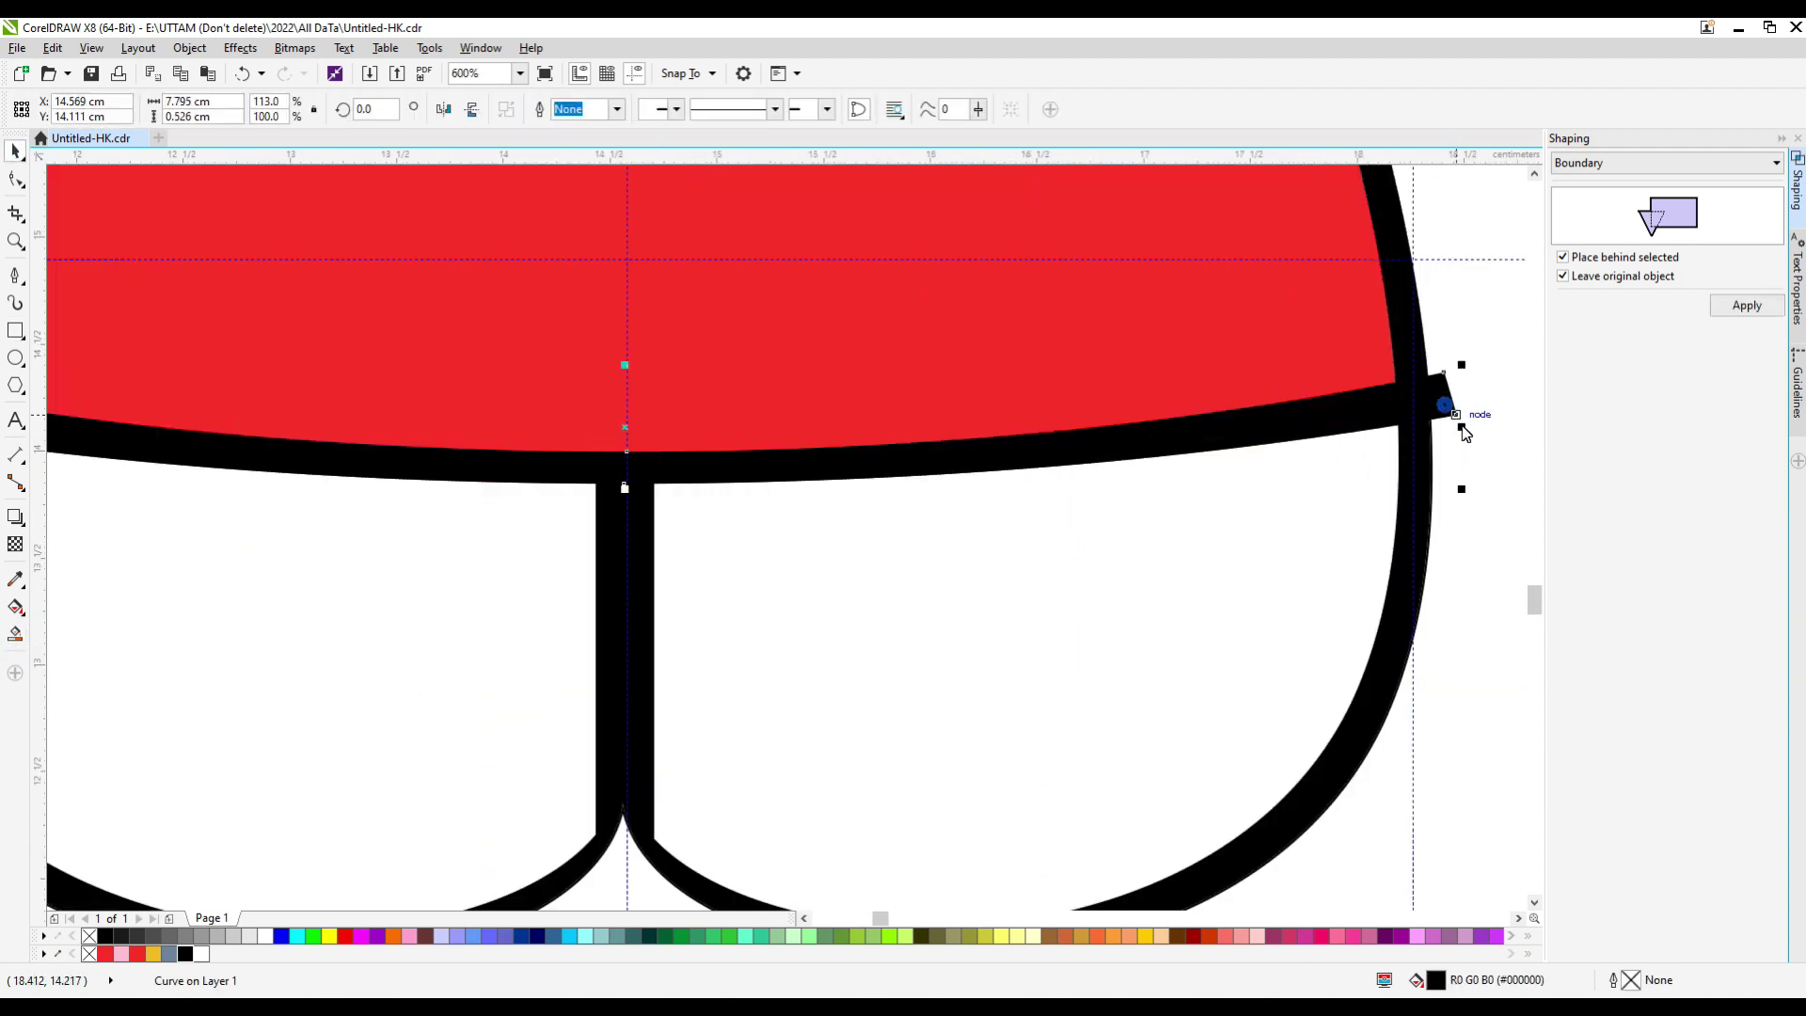
{"action": "scroll", "coordinate": [1439, 443], "scroll_direction": "down", "scroll_amount": 2}
{"action": "key", "text": "F10"}
{"action": "scroll", "coordinate": [1303, 480], "scroll_direction": "up", "scroll_amount": 3}
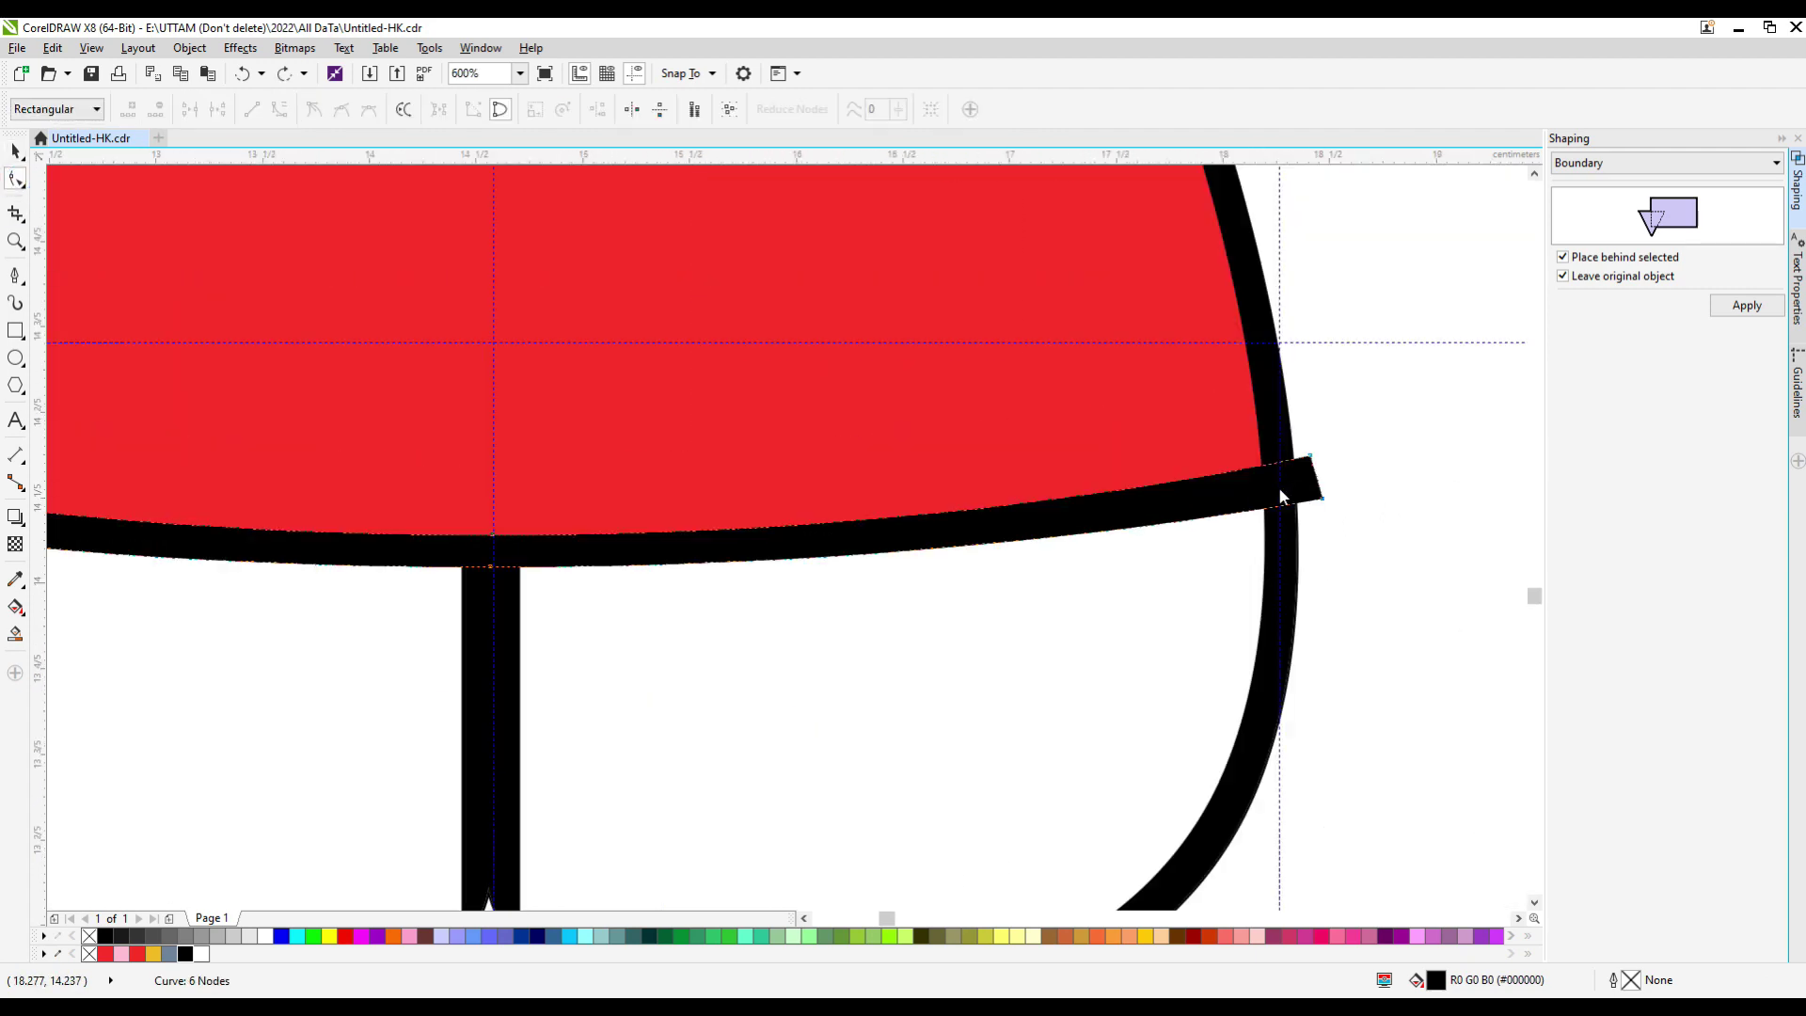
{"action": "left_click", "coordinate": [1321, 517]}
{"action": "scroll", "coordinate": [1326, 512], "scroll_direction": "down", "scroll_amount": 2}
{"action": "left_click", "coordinate": [976, 568]}
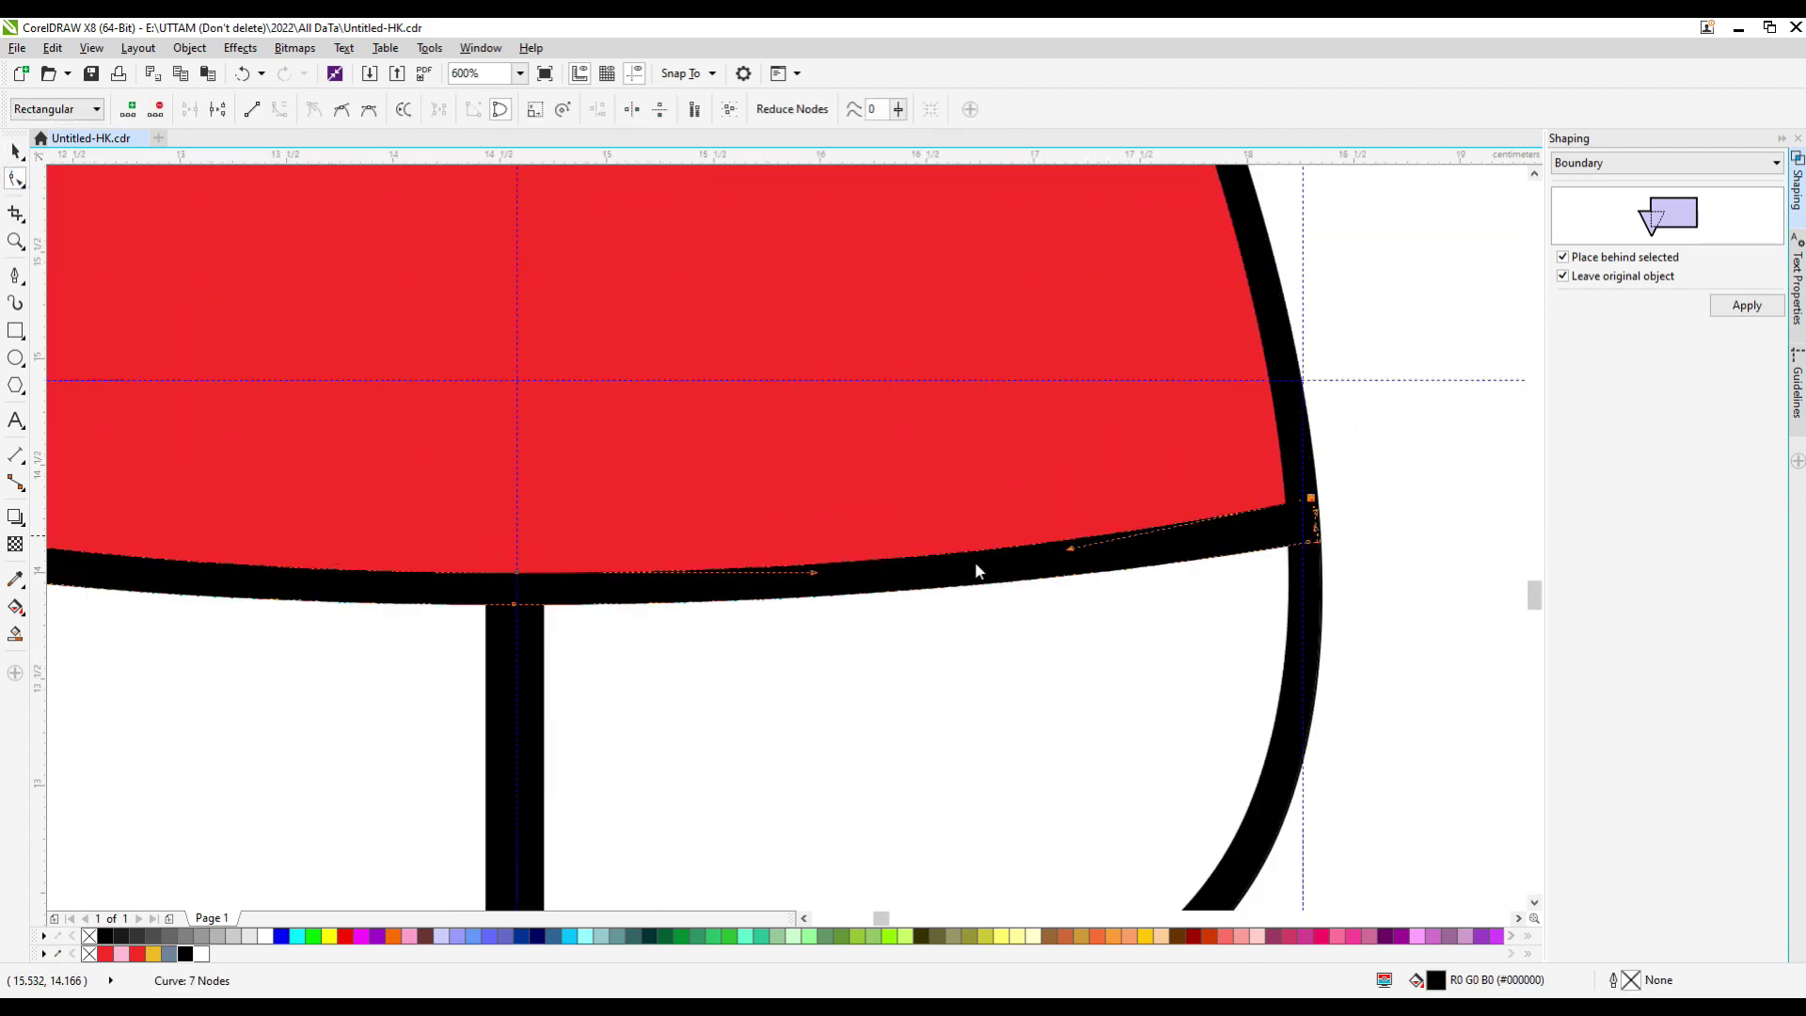
Adjust the left end nodes of the hem band to line up with the body border.
{"action": "scroll", "coordinate": [770, 699], "scroll_direction": "up", "scroll_amount": 2}
{"action": "scroll", "coordinate": [680, 616], "scroll_direction": "down", "scroll_amount": 4}
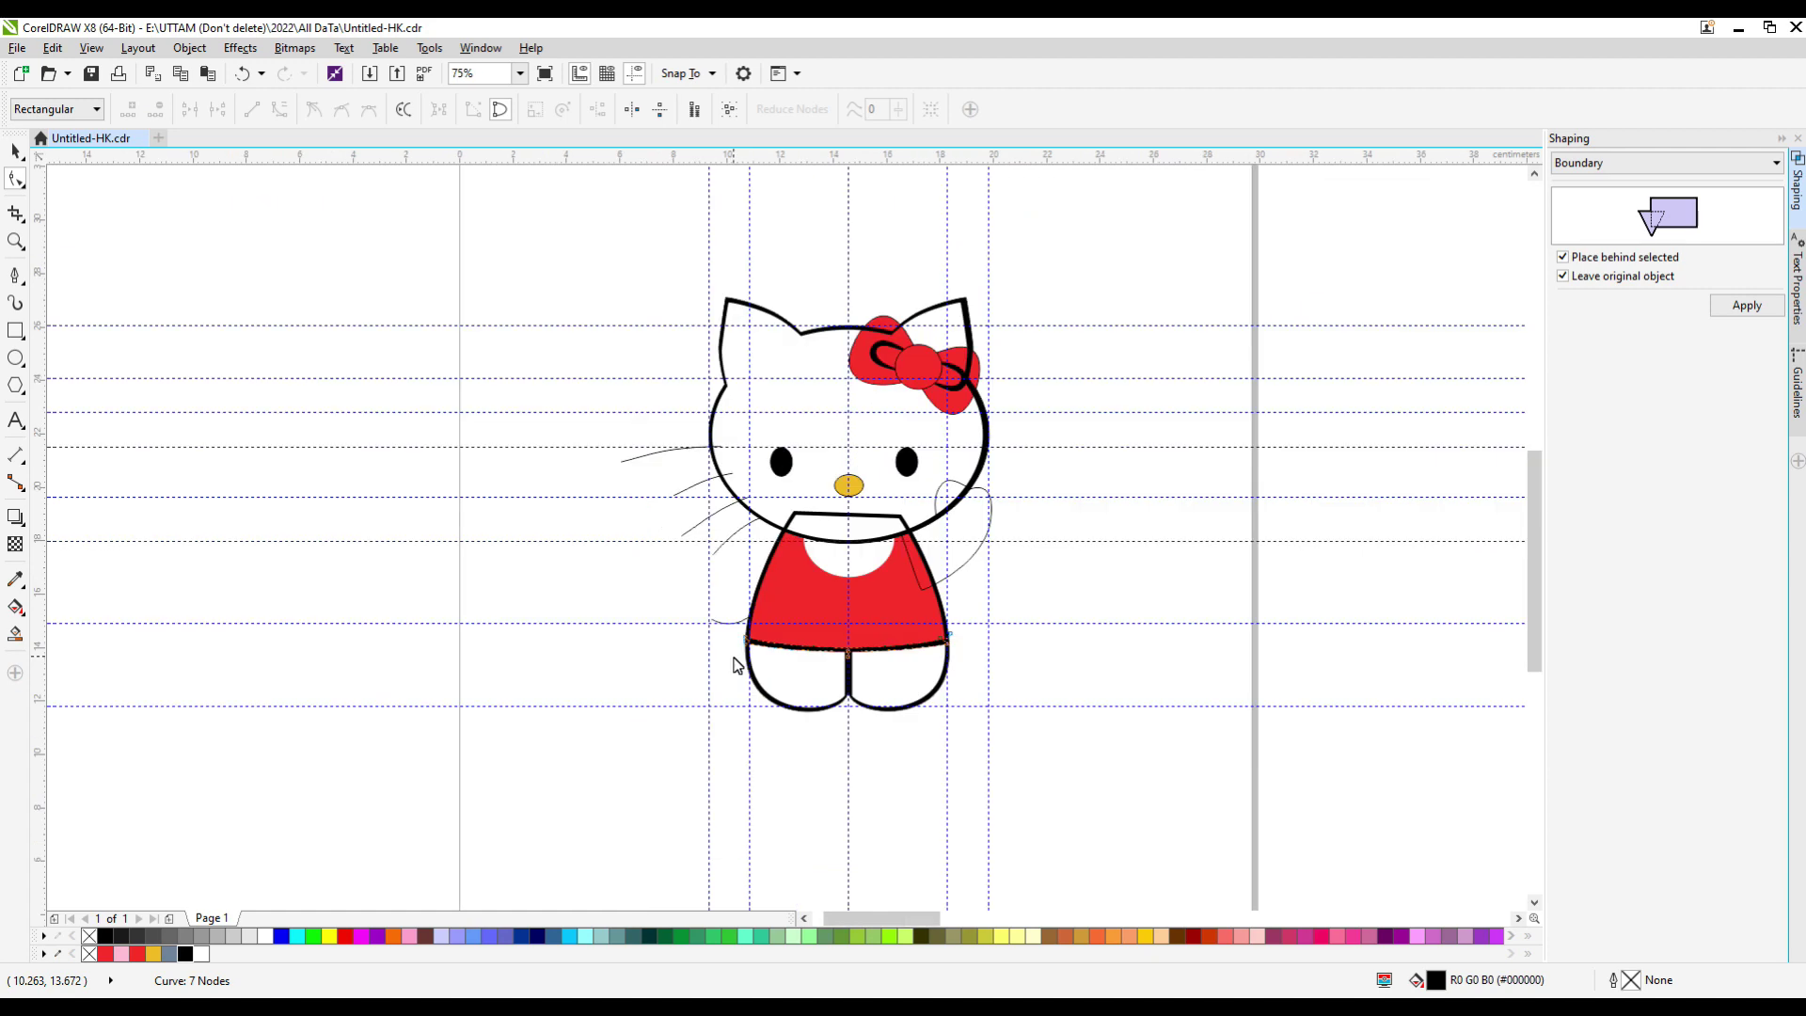
{"action": "scroll", "coordinate": [838, 556], "scroll_direction": "up", "scroll_amount": 4}
{"action": "left_click", "coordinate": [1064, 668]}
{"action": "left_click", "coordinate": [794, 538]}
{"action": "scroll", "coordinate": [795, 538], "scroll_direction": "down", "scroll_amount": 3}
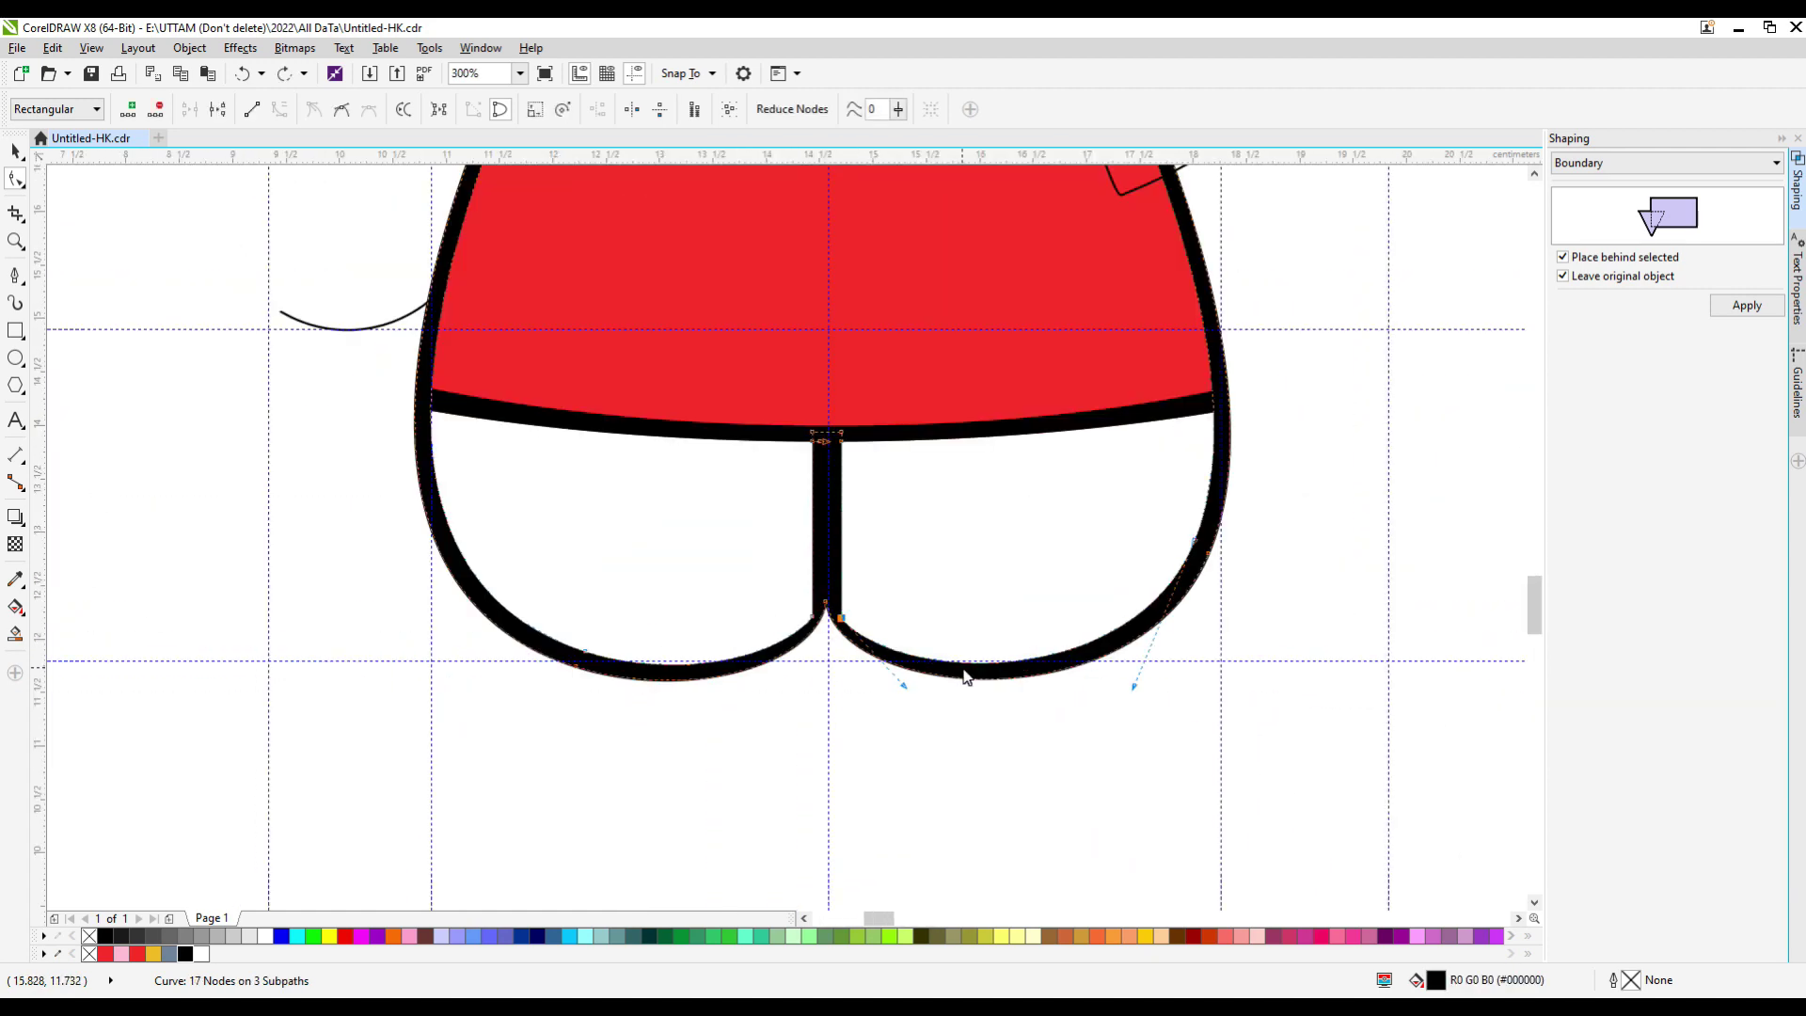
Delete the corner nodes at the leg divider's base and curve the inner leg outlines smoothly into the feet.
{"action": "key", "text": "Delete"}
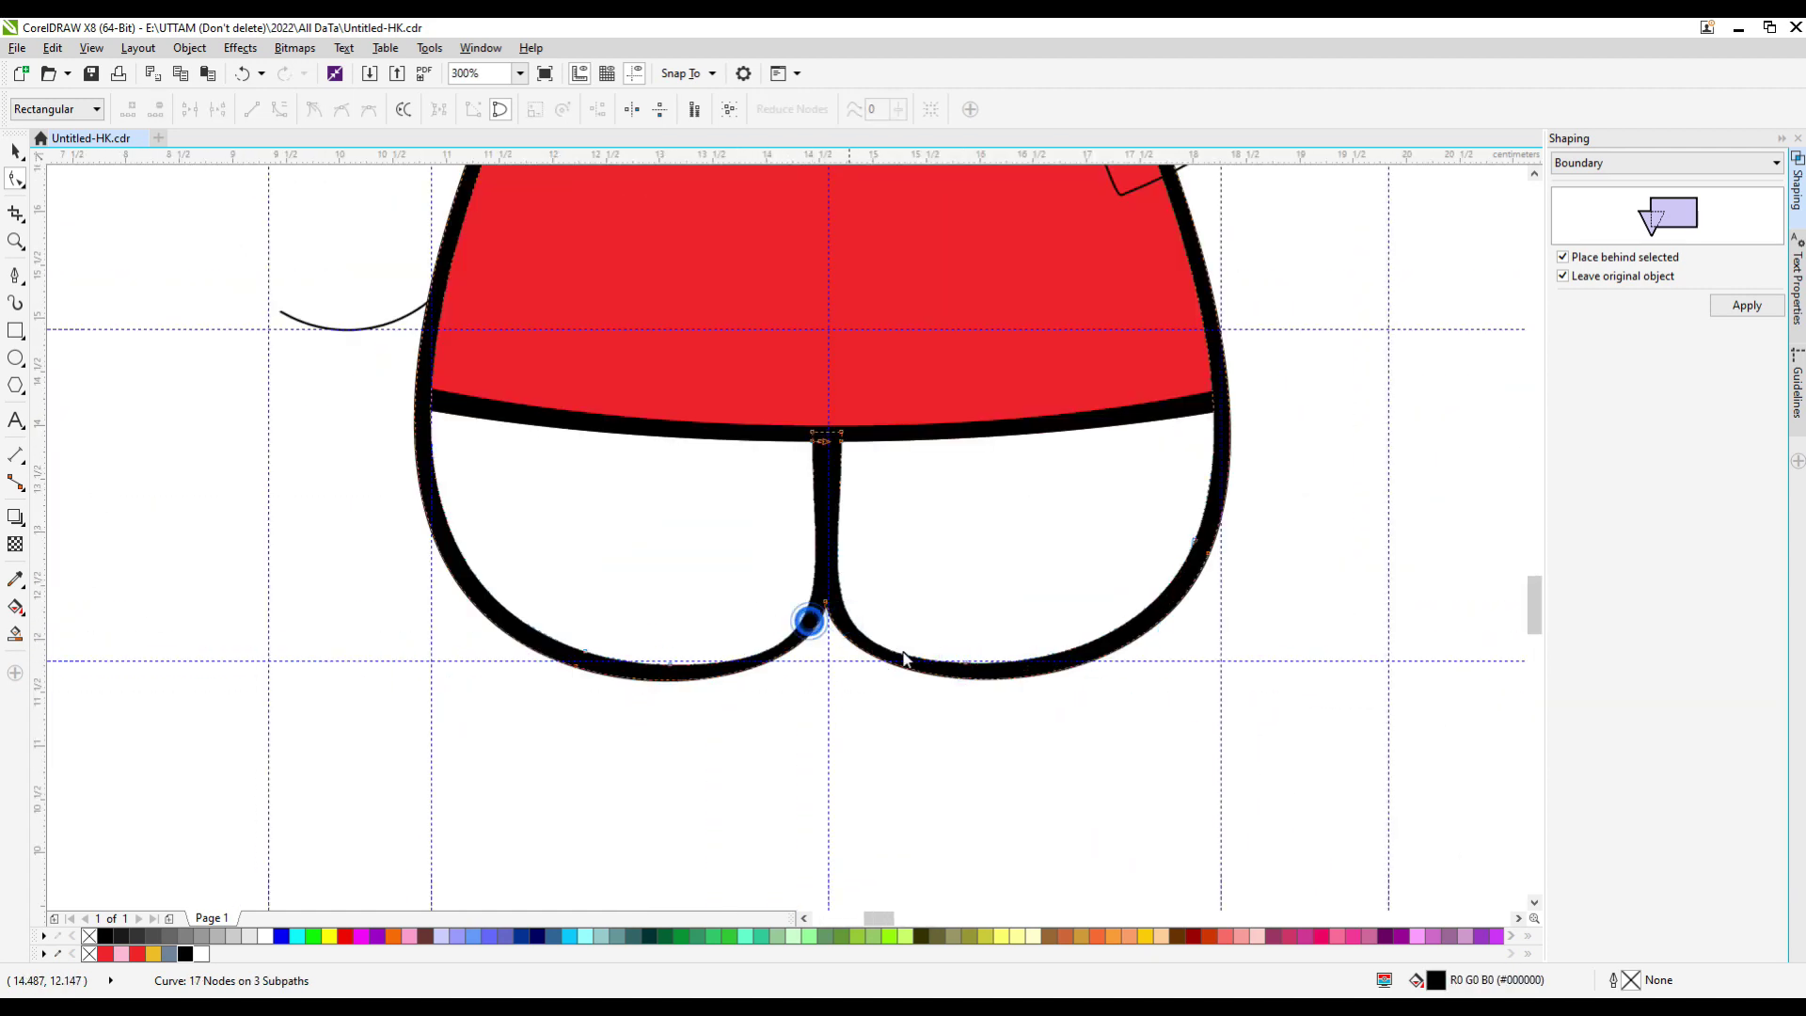
{"action": "scroll", "coordinate": [806, 612], "scroll_direction": "up", "scroll_amount": 3}
{"action": "left_click_drag", "start_coordinate": [806, 612], "coordinate": [781, 613]}
{"action": "scroll", "coordinate": [782, 612], "scroll_direction": "down", "scroll_amount": 3}
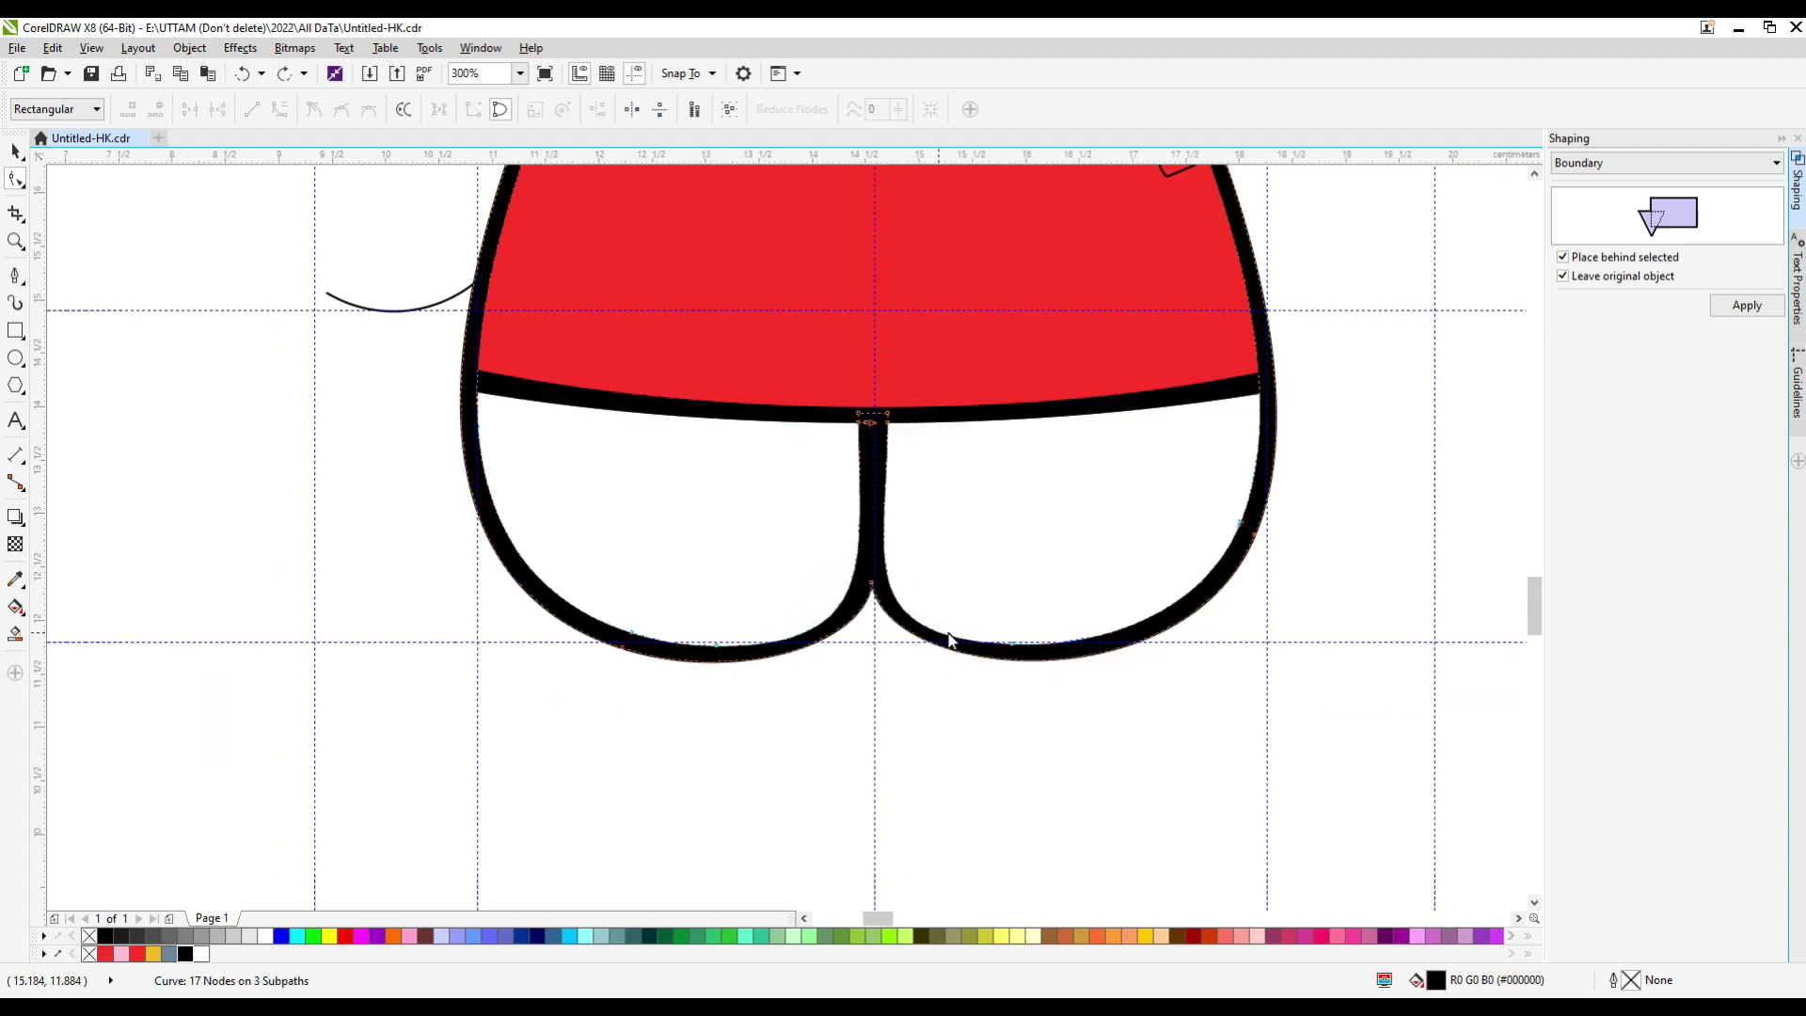
Adjust the nodes of the leg outline where the inner legs curve into the feet, refining the feet's border.
{"action": "scroll", "coordinate": [947, 637], "scroll_direction": "up", "scroll_amount": 2}
{"action": "left_click", "coordinate": [890, 623]}
{"action": "left_click", "coordinate": [1081, 652]}
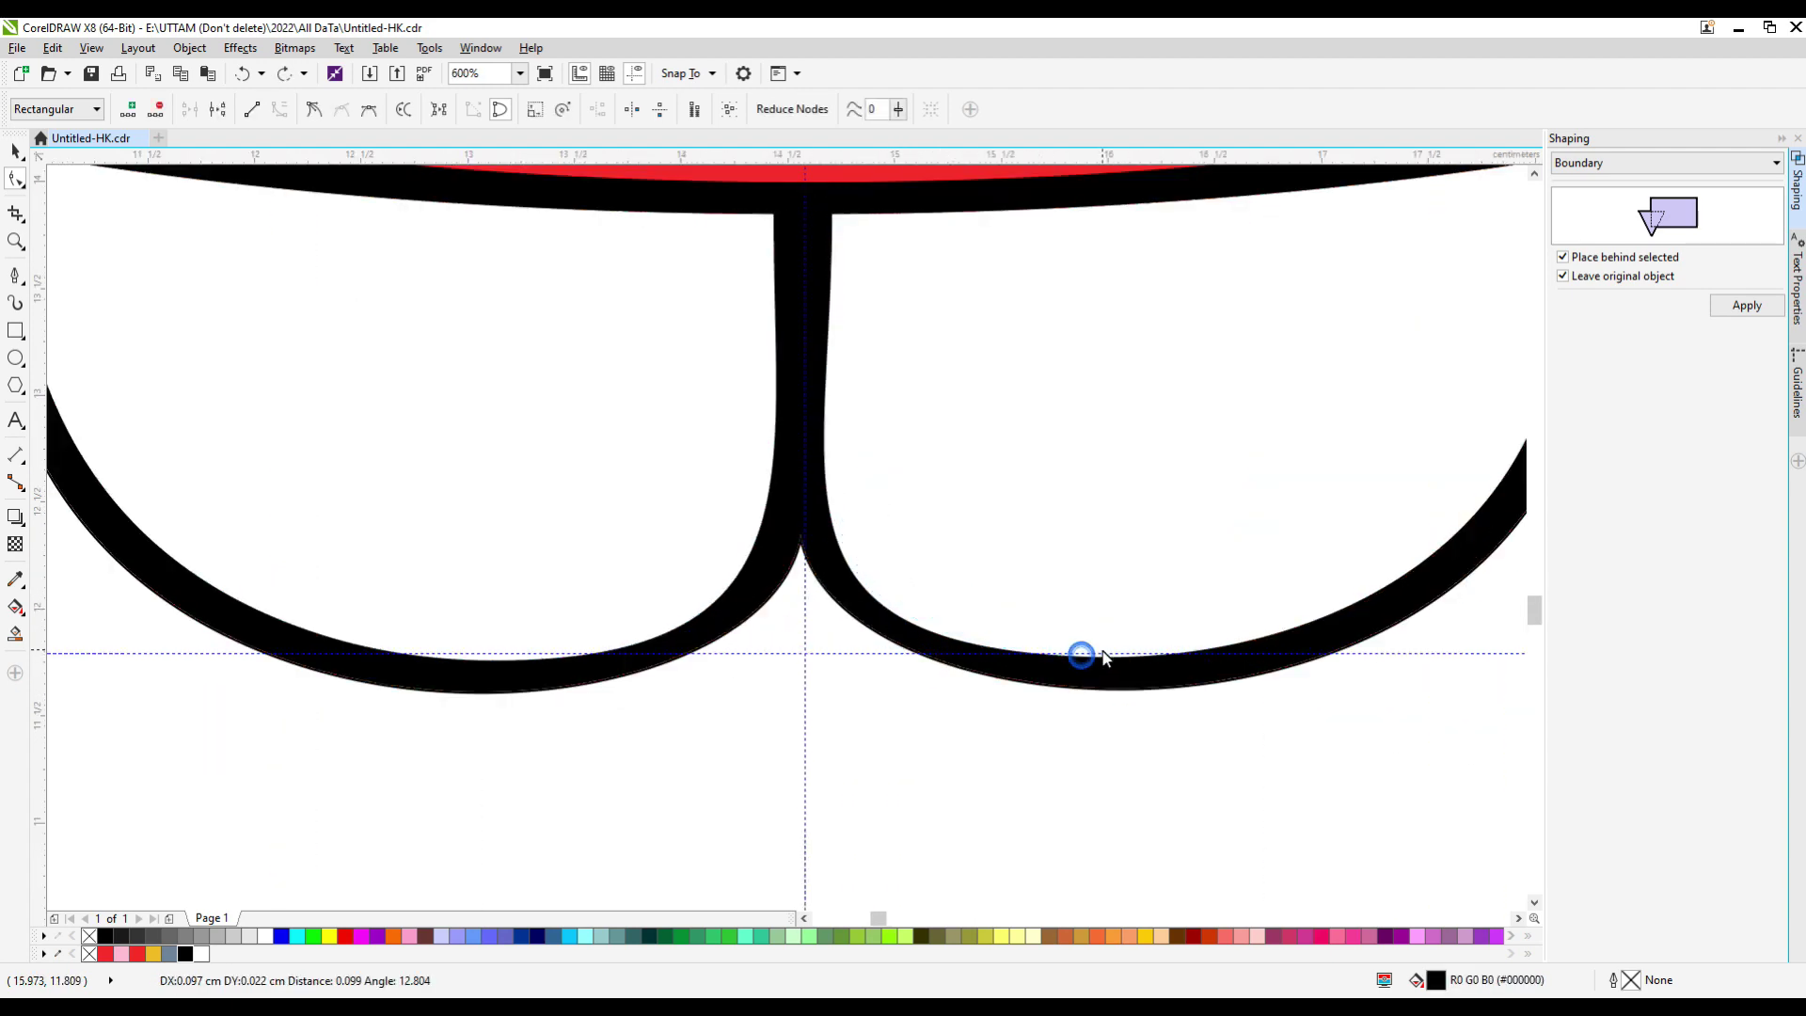
{"action": "left_click", "coordinate": [855, 553]}
{"action": "scroll", "coordinate": [1176, 685], "scroll_direction": "down", "scroll_amount": 4}
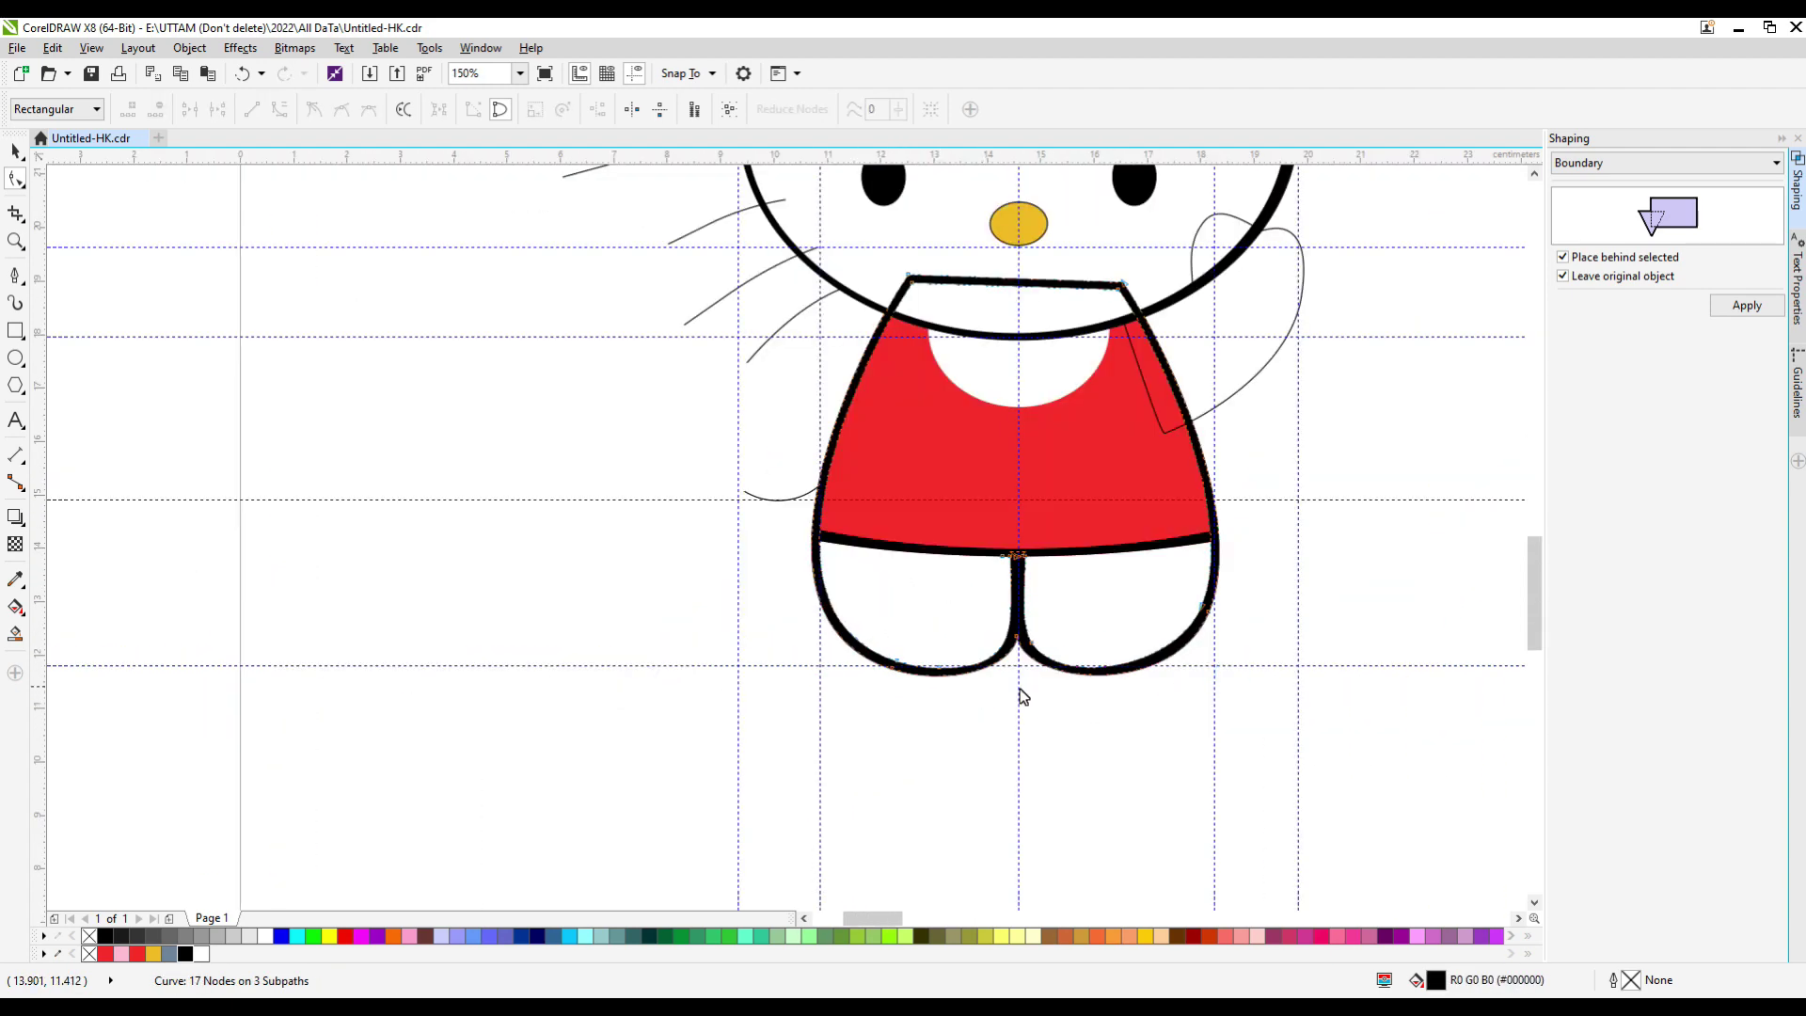
{"action": "scroll", "coordinate": [1023, 696], "scroll_direction": "down", "scroll_amount": 2}
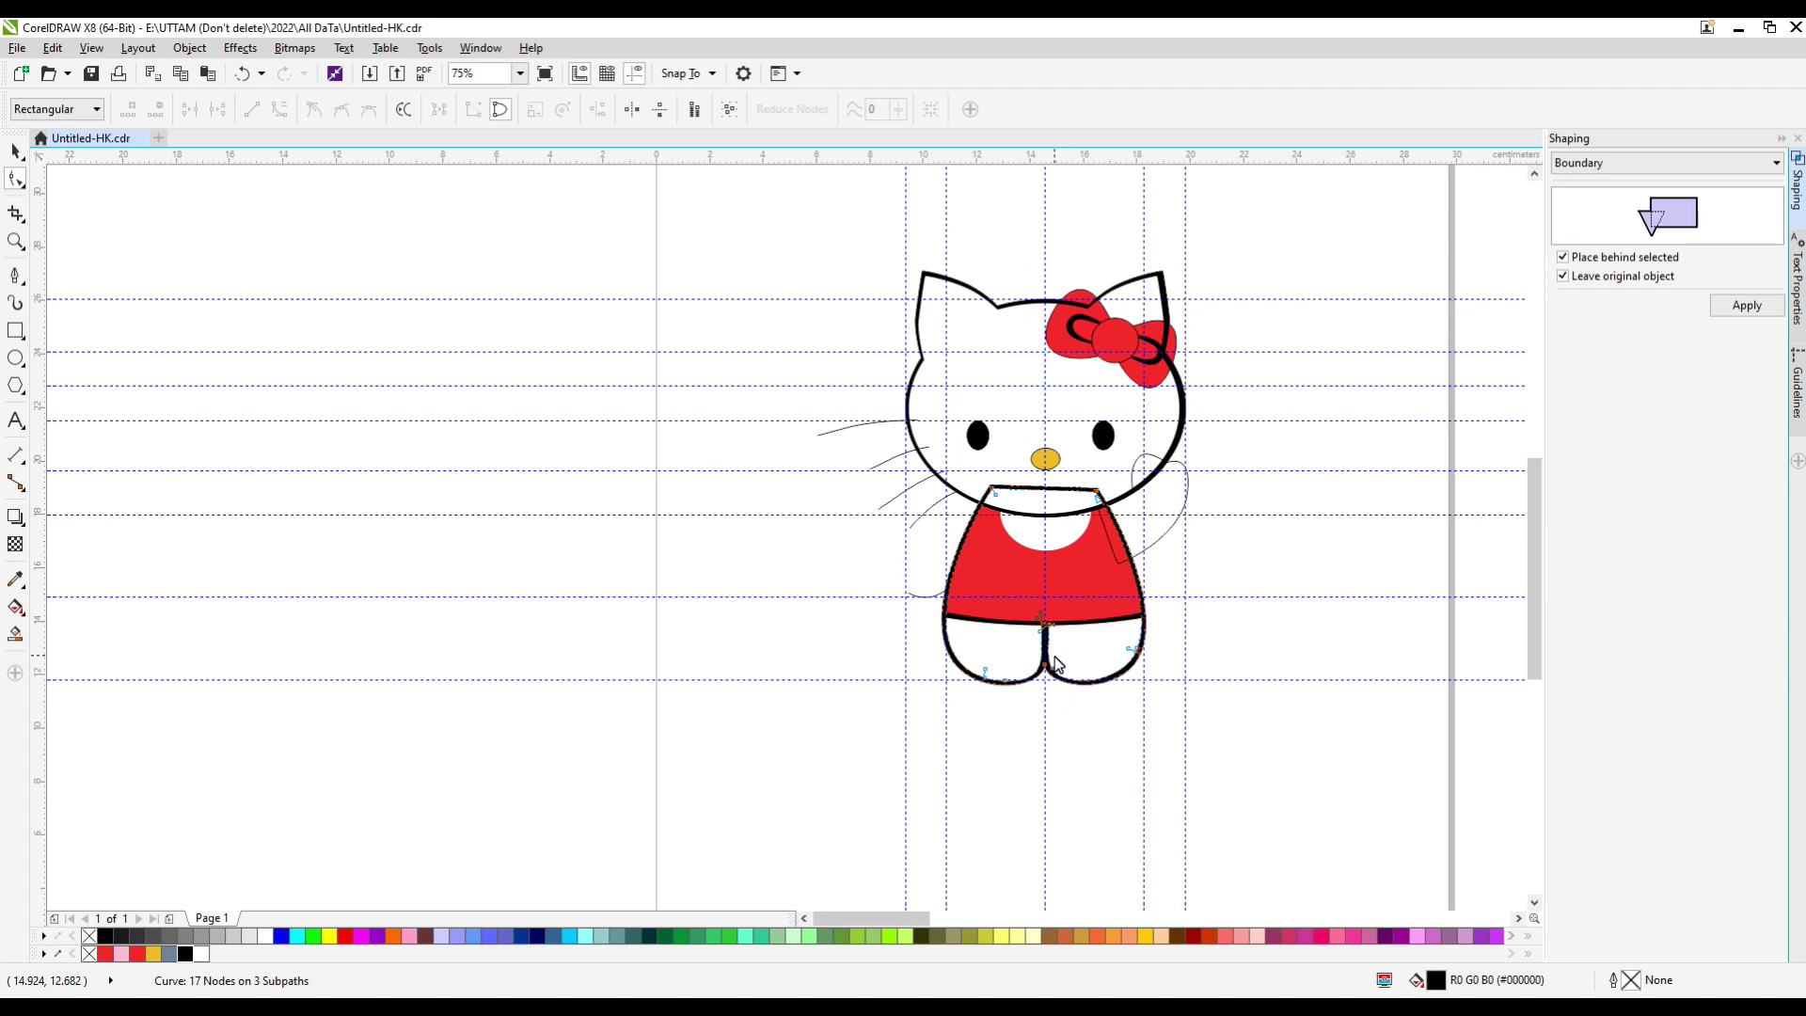
Copy the left arm curve into the empty area beside the cat.
{"action": "left_click", "coordinate": [928, 601]}
{"action": "scroll", "coordinate": [927, 601], "scroll_direction": "up", "scroll_amount": 4}
{"action": "key", "text": "space"}
{"action": "scroll", "coordinate": [1016, 407], "scroll_direction": "down", "scroll_amount": 2}
{"action": "scroll", "coordinate": [779, 576], "scroll_direction": "down", "scroll_amount": 2}
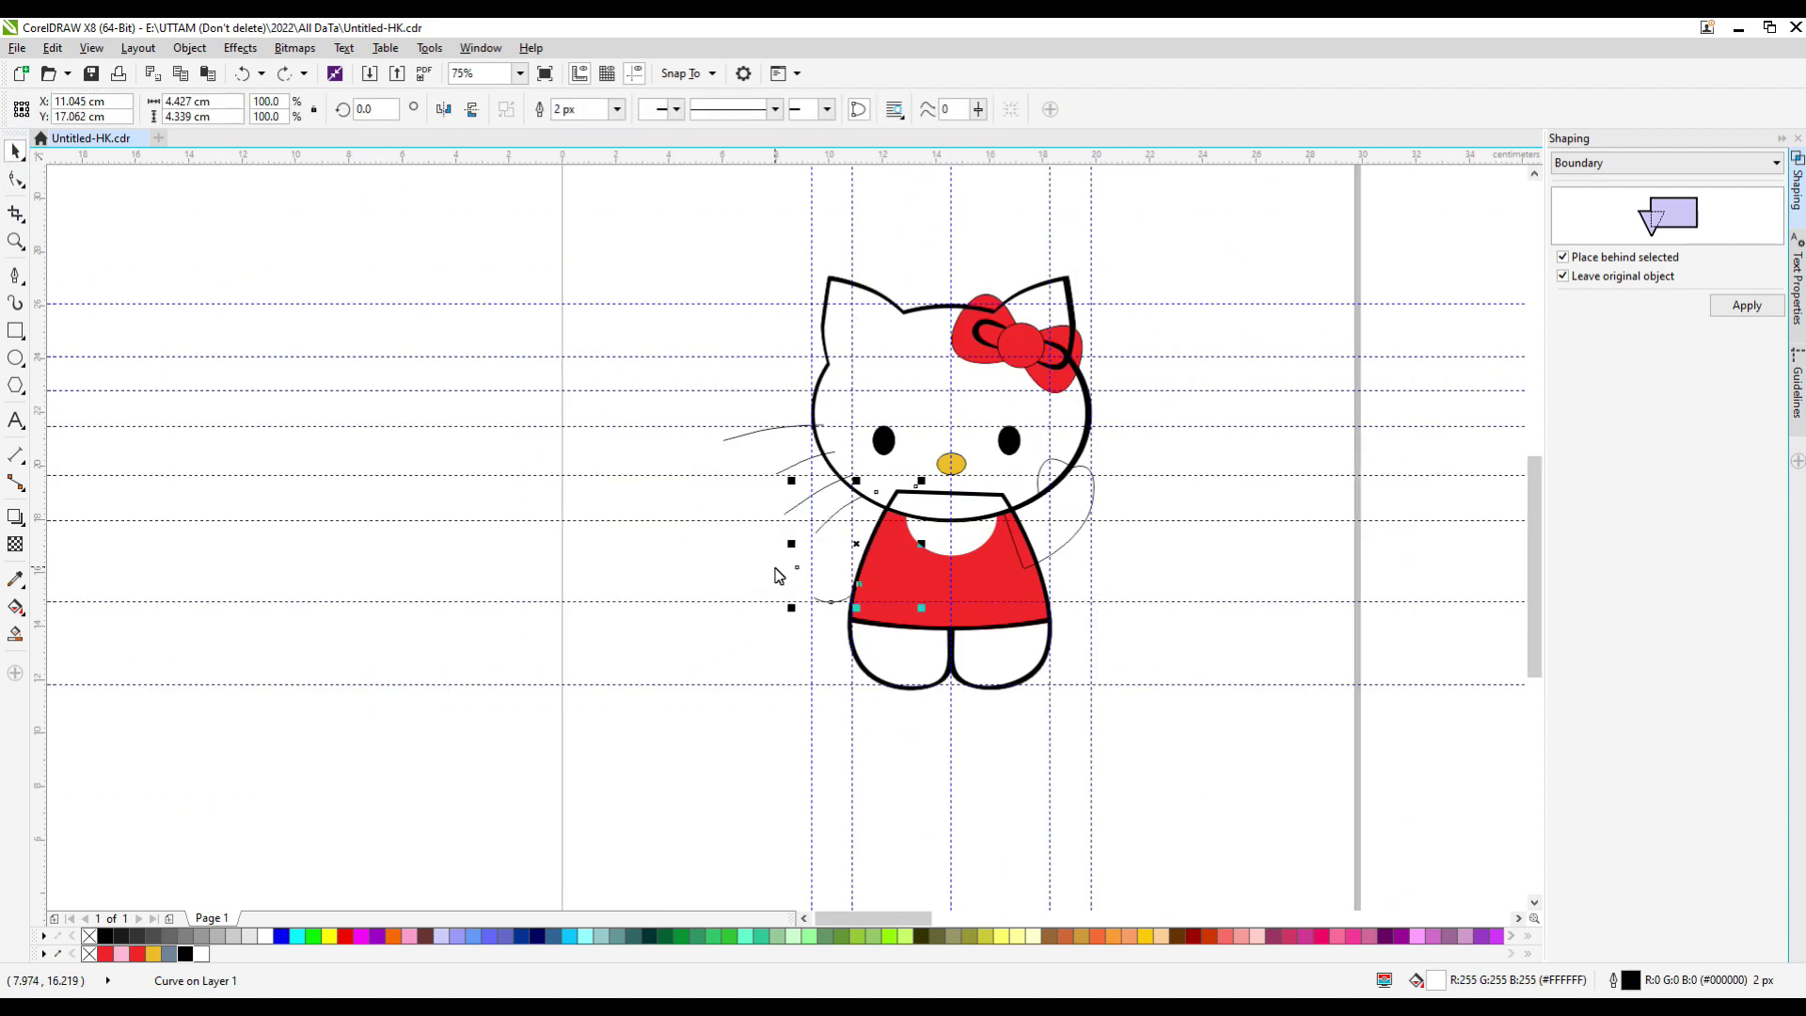
{"action": "scroll", "coordinate": [861, 515], "scroll_direction": "up", "scroll_amount": 2}
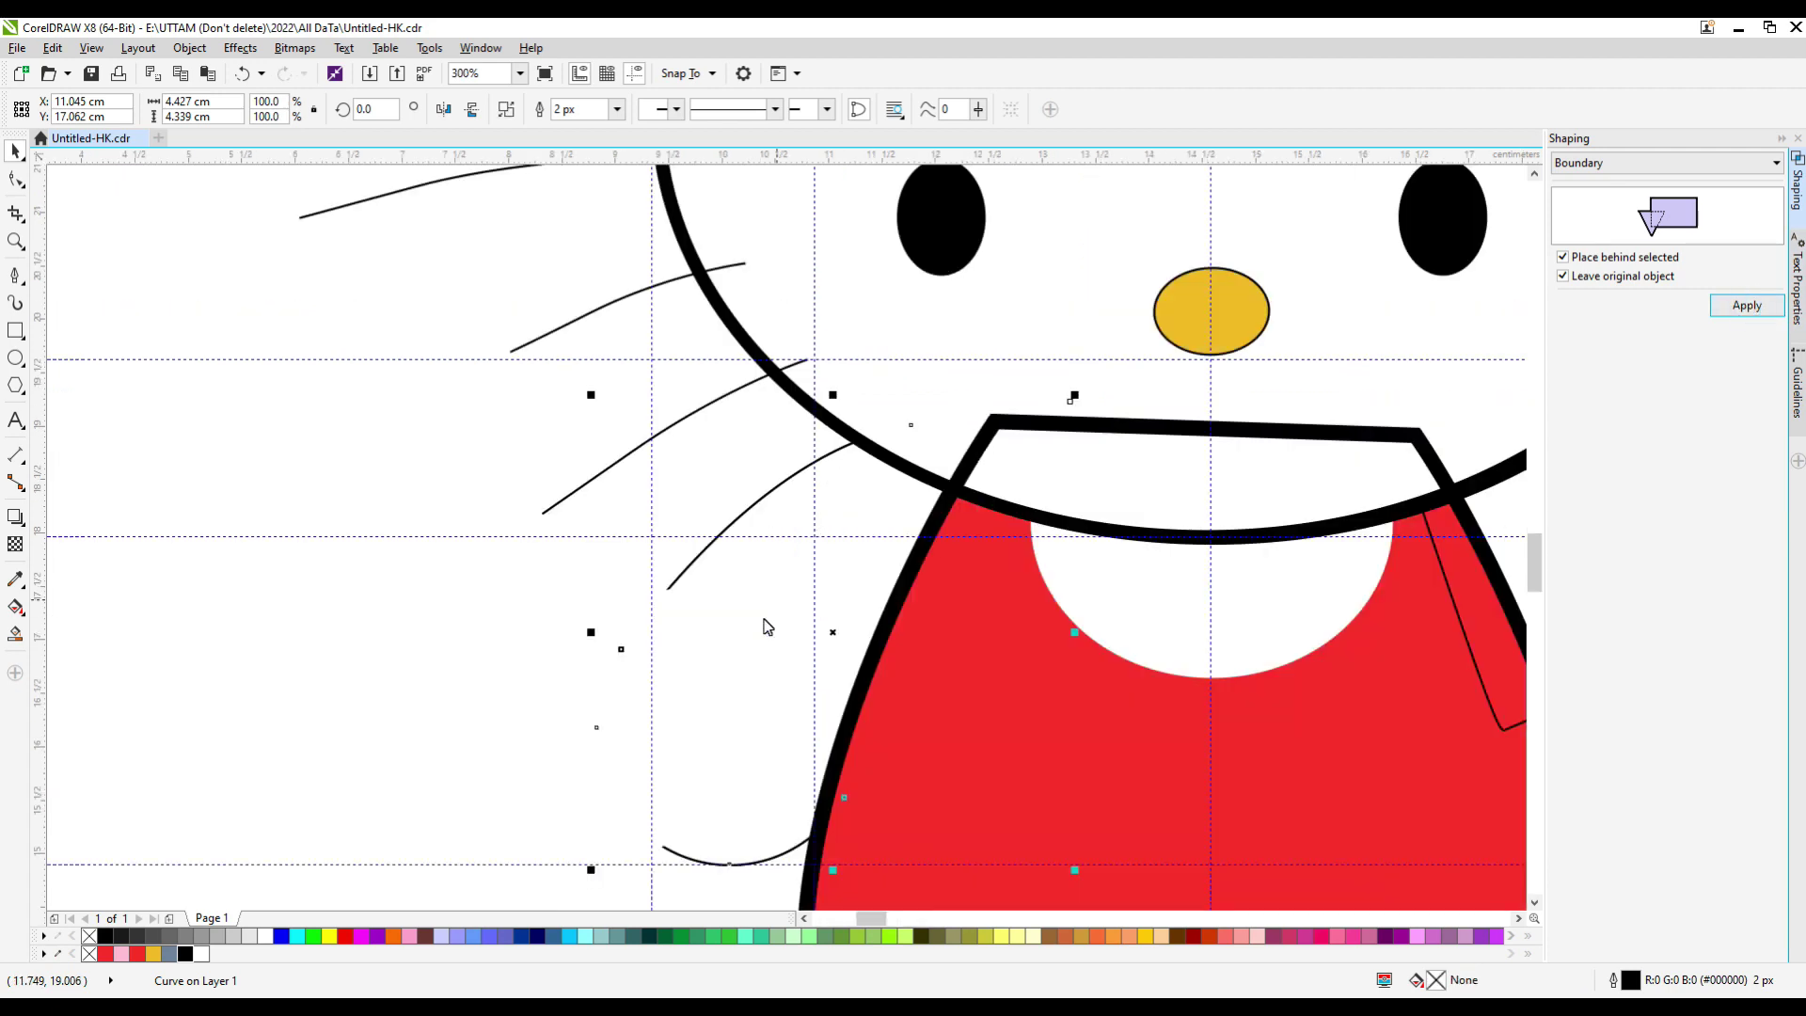
{"action": "left_click_drag", "start_coordinate": [766, 624], "coordinate": [94, 673]}
{"action": "scroll", "coordinate": [725, 747], "scroll_direction": "down", "scroll_amount": 2}
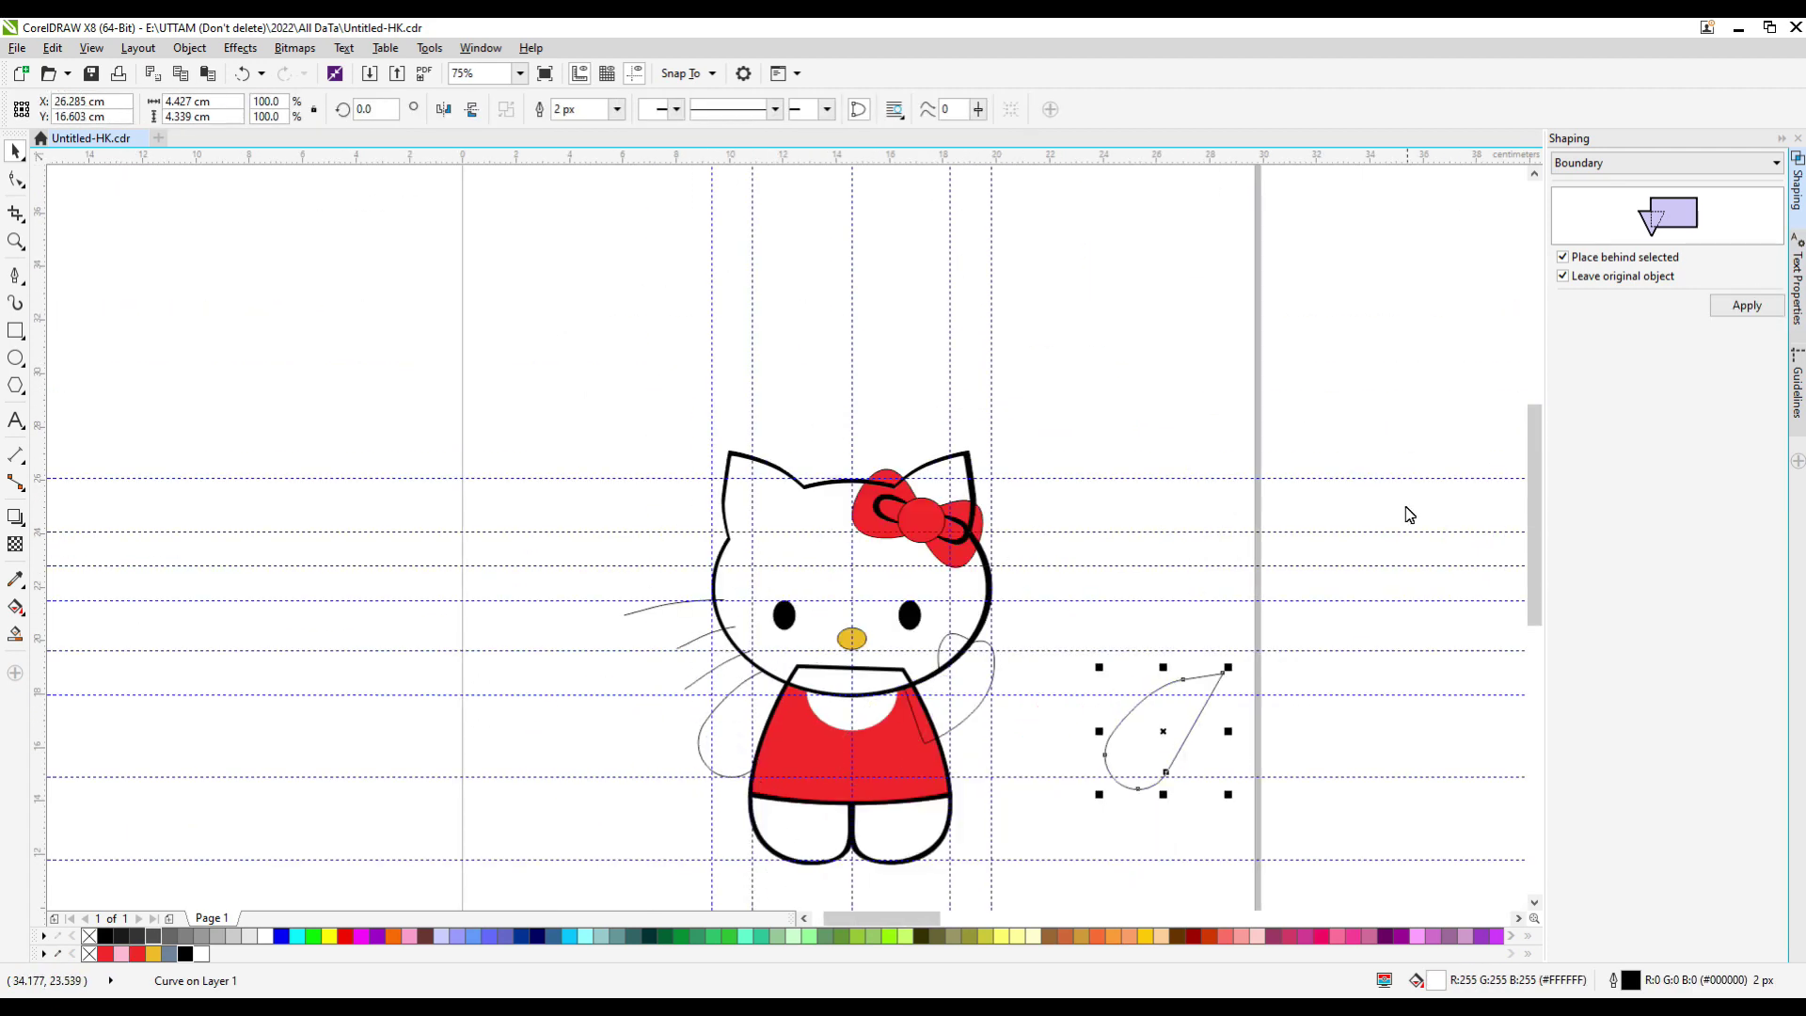
Scale a duplicate to 89.7% inside the arm copy, Smart Fill the gap between them and colour it black.
{"action": "left_click", "coordinate": [1741, 308]}
{"action": "scroll", "coordinate": [1110, 677], "scroll_direction": "up", "scroll_amount": 2}
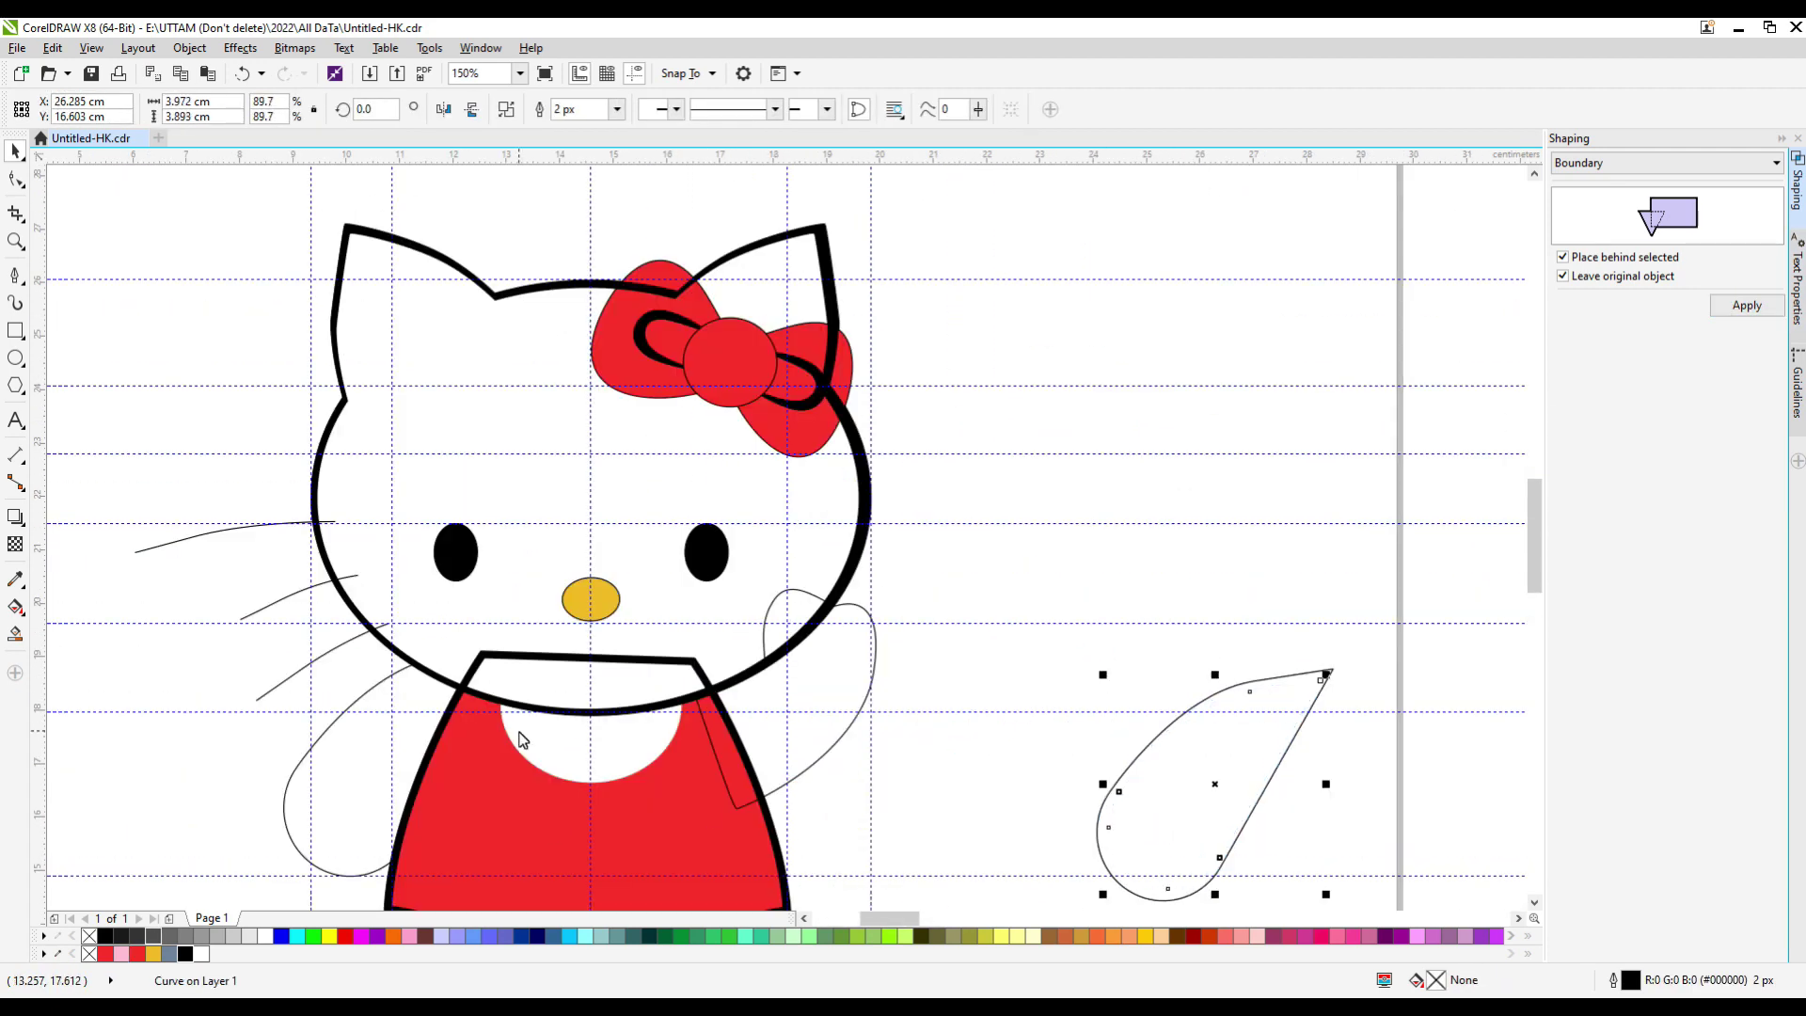
{"action": "left_click", "coordinate": [15, 633]}
{"action": "left_click", "coordinate": [1151, 748]}
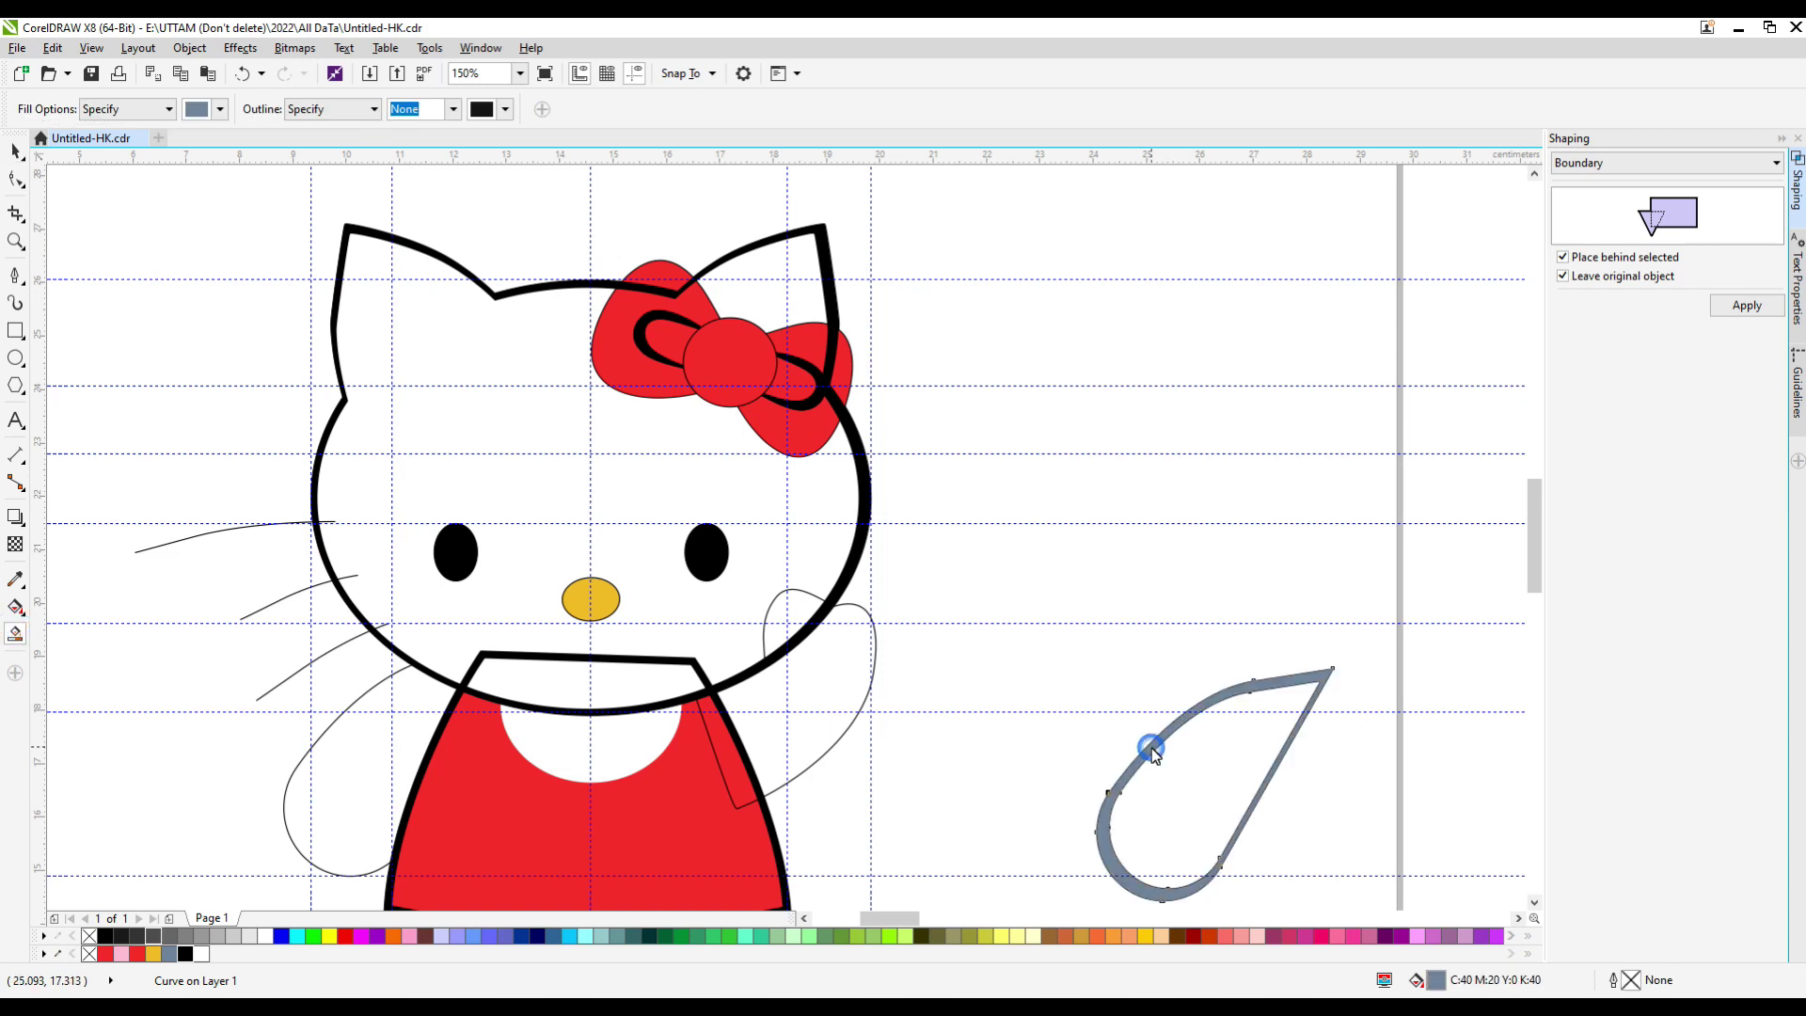
{"action": "left_click", "coordinate": [185, 952]}
{"action": "left_click", "coordinate": [13, 153]}
{"action": "left_click_drag", "start_coordinate": [1215, 792], "coordinate": [1166, 780]}
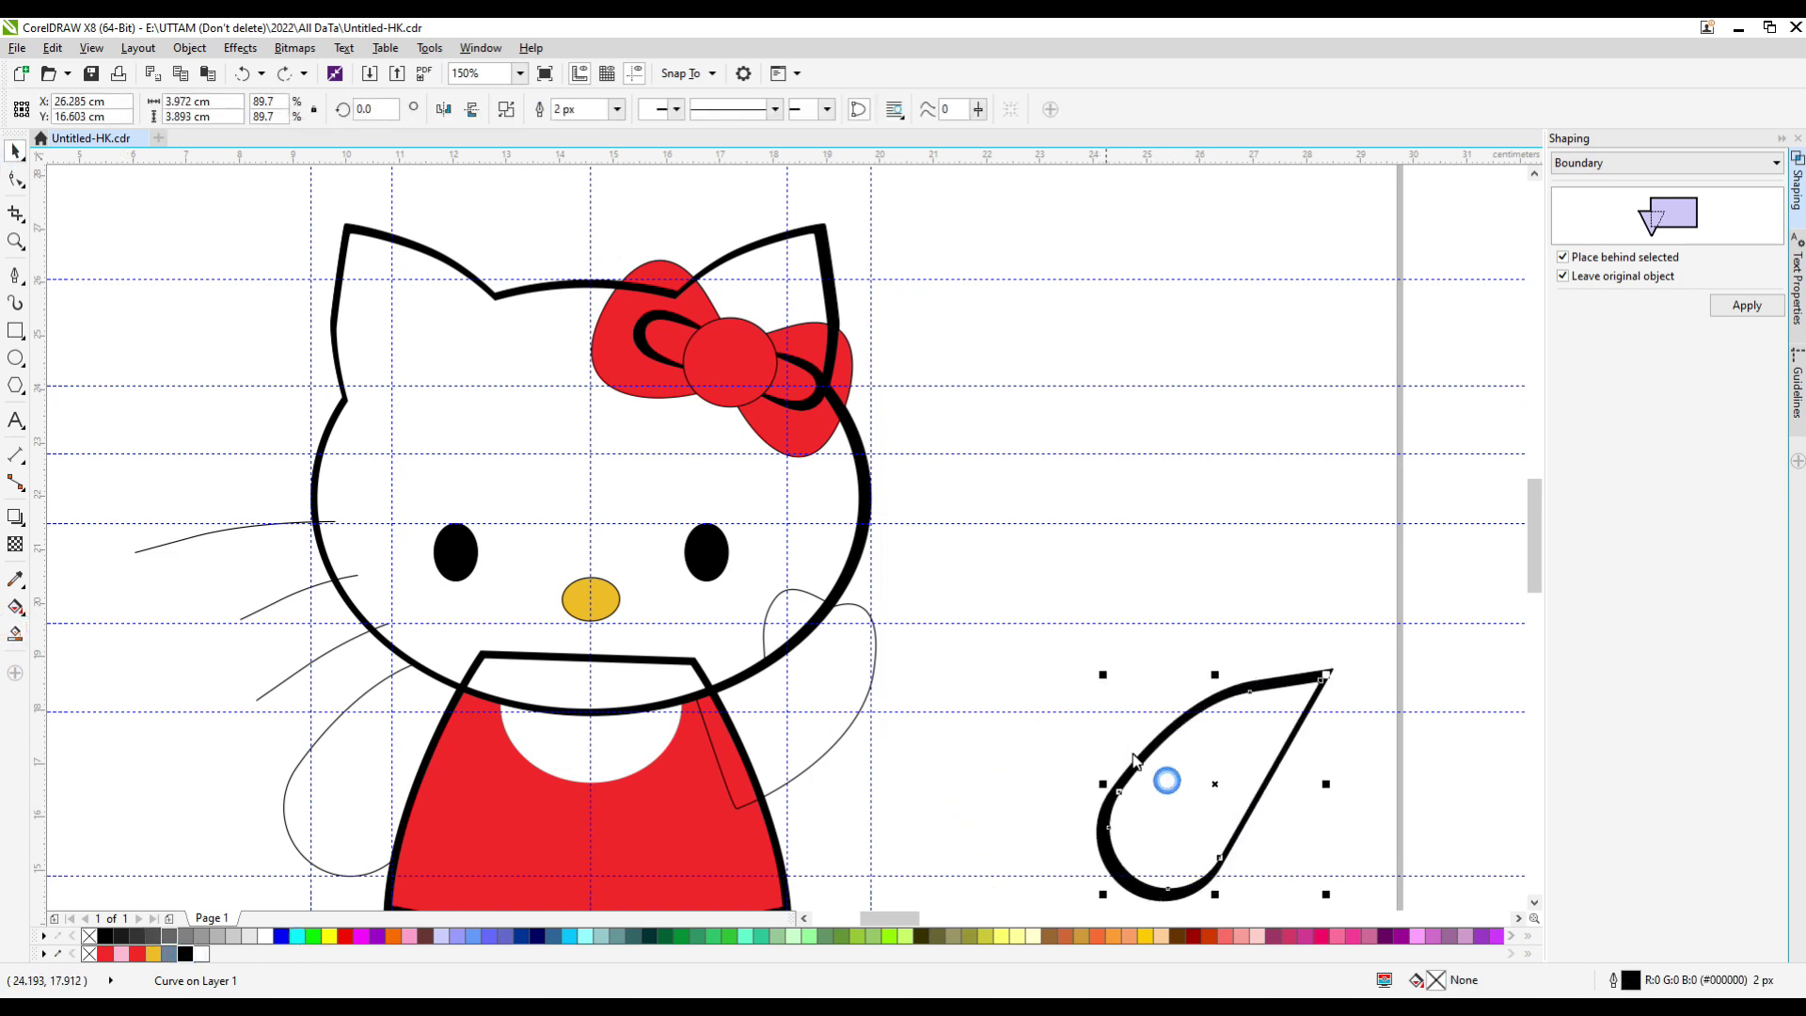
Move the black arm border onto the cat's left arm and delete the leftover helper curves.
{"action": "key", "text": "F10"}
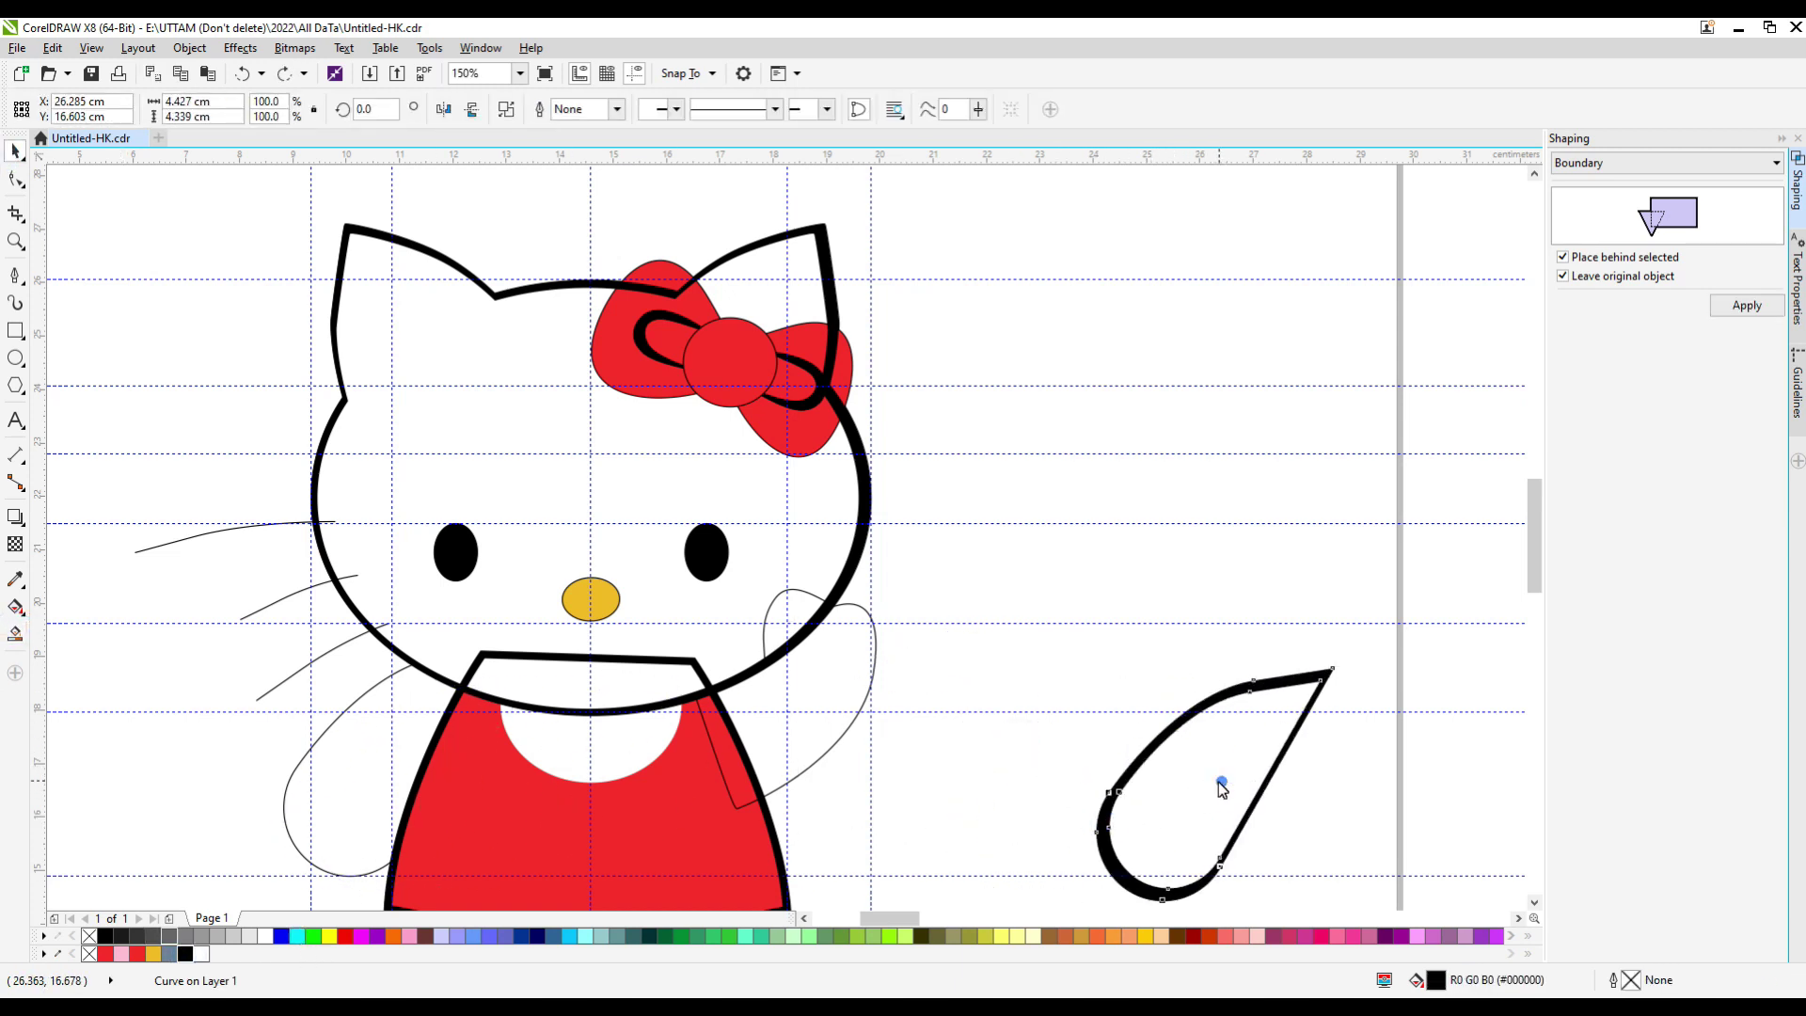
{"action": "left_click", "coordinate": [1211, 789]}
{"action": "left_click", "coordinate": [16, 153]}
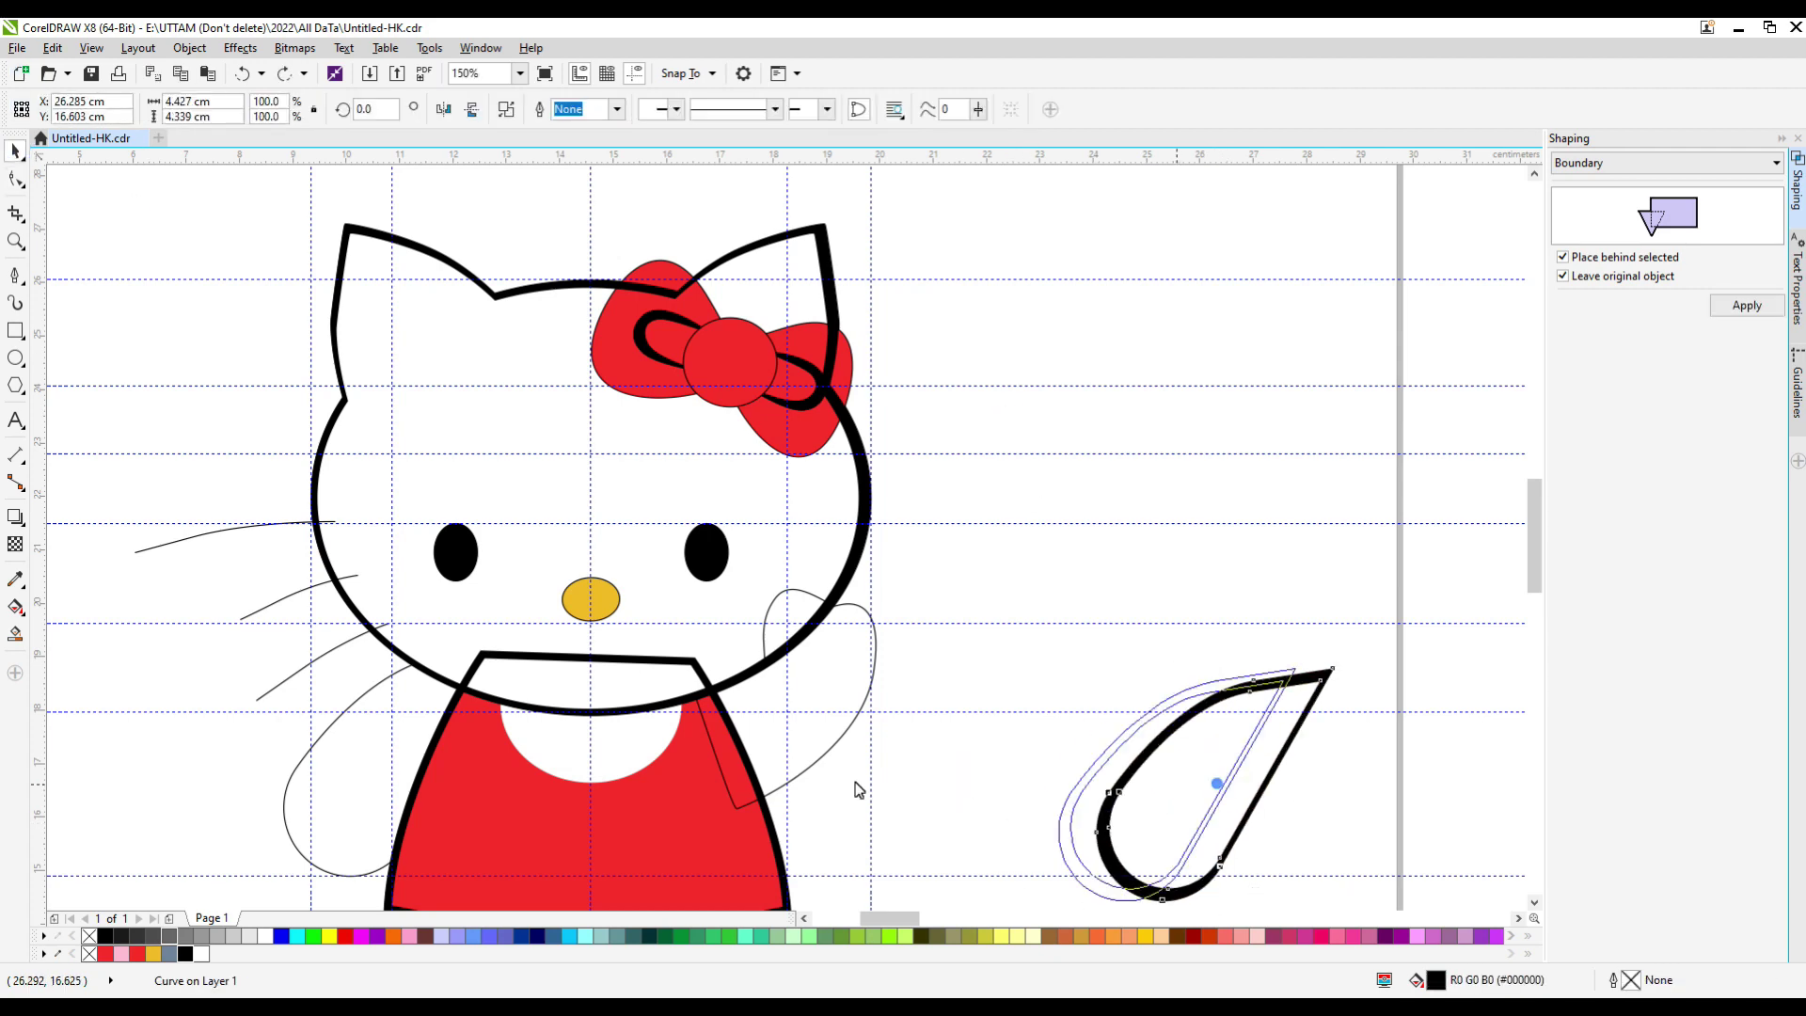
{"action": "left_click_drag", "start_coordinate": [1108, 797], "coordinate": [588, 731]}
{"action": "scroll", "coordinate": [588, 731], "scroll_direction": "down", "scroll_amount": 3}
{"action": "left_click_drag", "start_coordinate": [1036, 593], "coordinate": [777, 894]}
{"action": "key", "text": "Delete"}
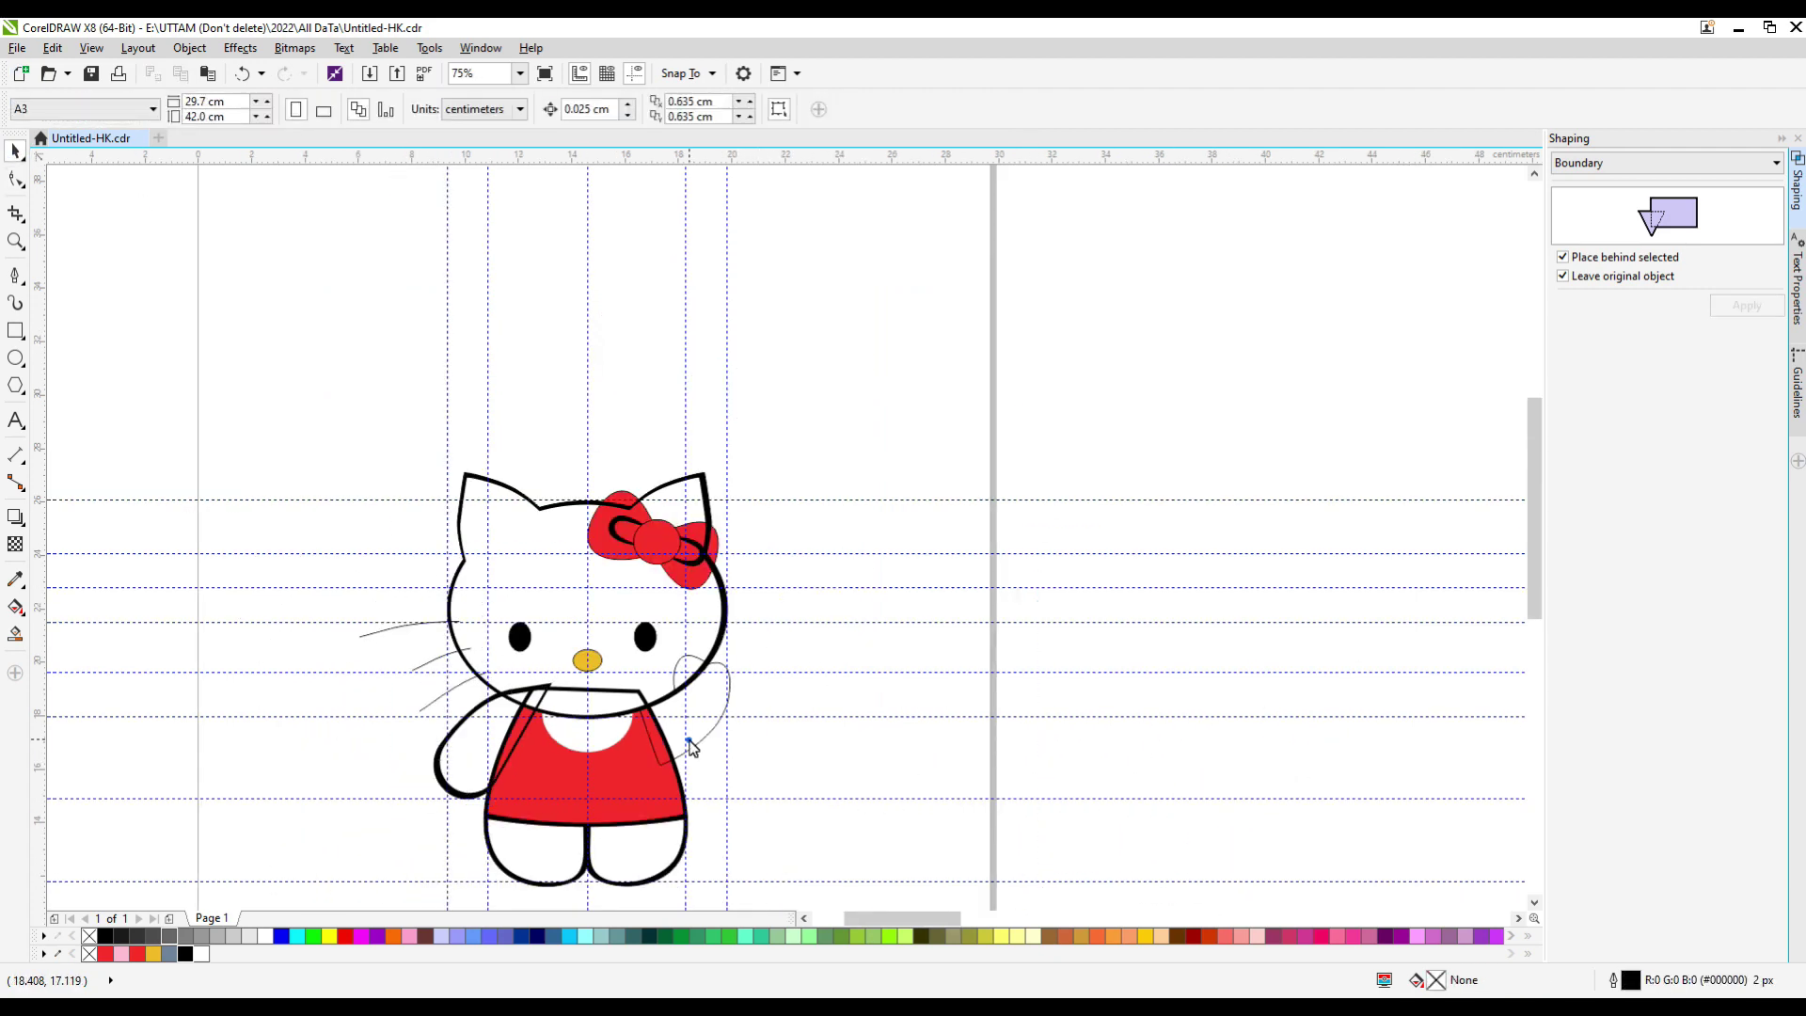
Copy the raised right arm curve into the empty area beside the cat.
{"action": "left_click", "coordinate": [685, 746]}
{"action": "scroll", "coordinate": [690, 747], "scroll_direction": "up", "scroll_amount": 3}
{"action": "left_click_drag", "start_coordinate": [686, 694], "coordinate": [993, 694]}
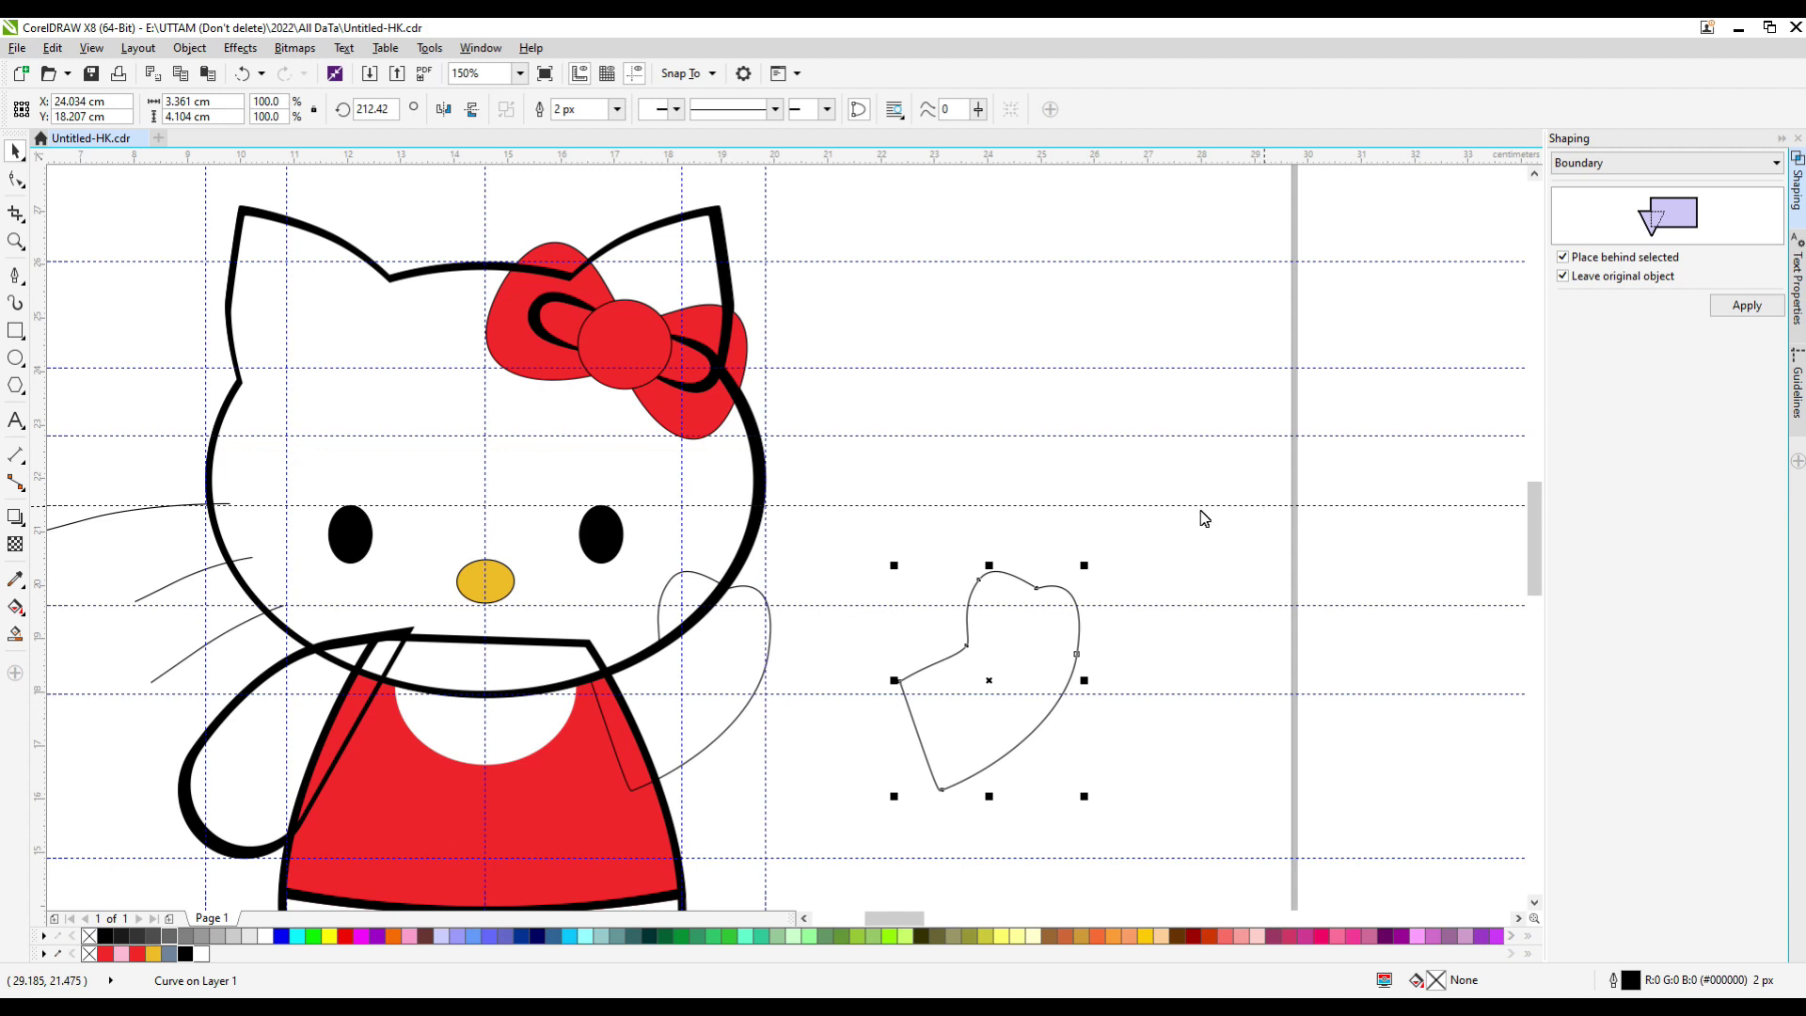
{"action": "key", "text": "Escape"}
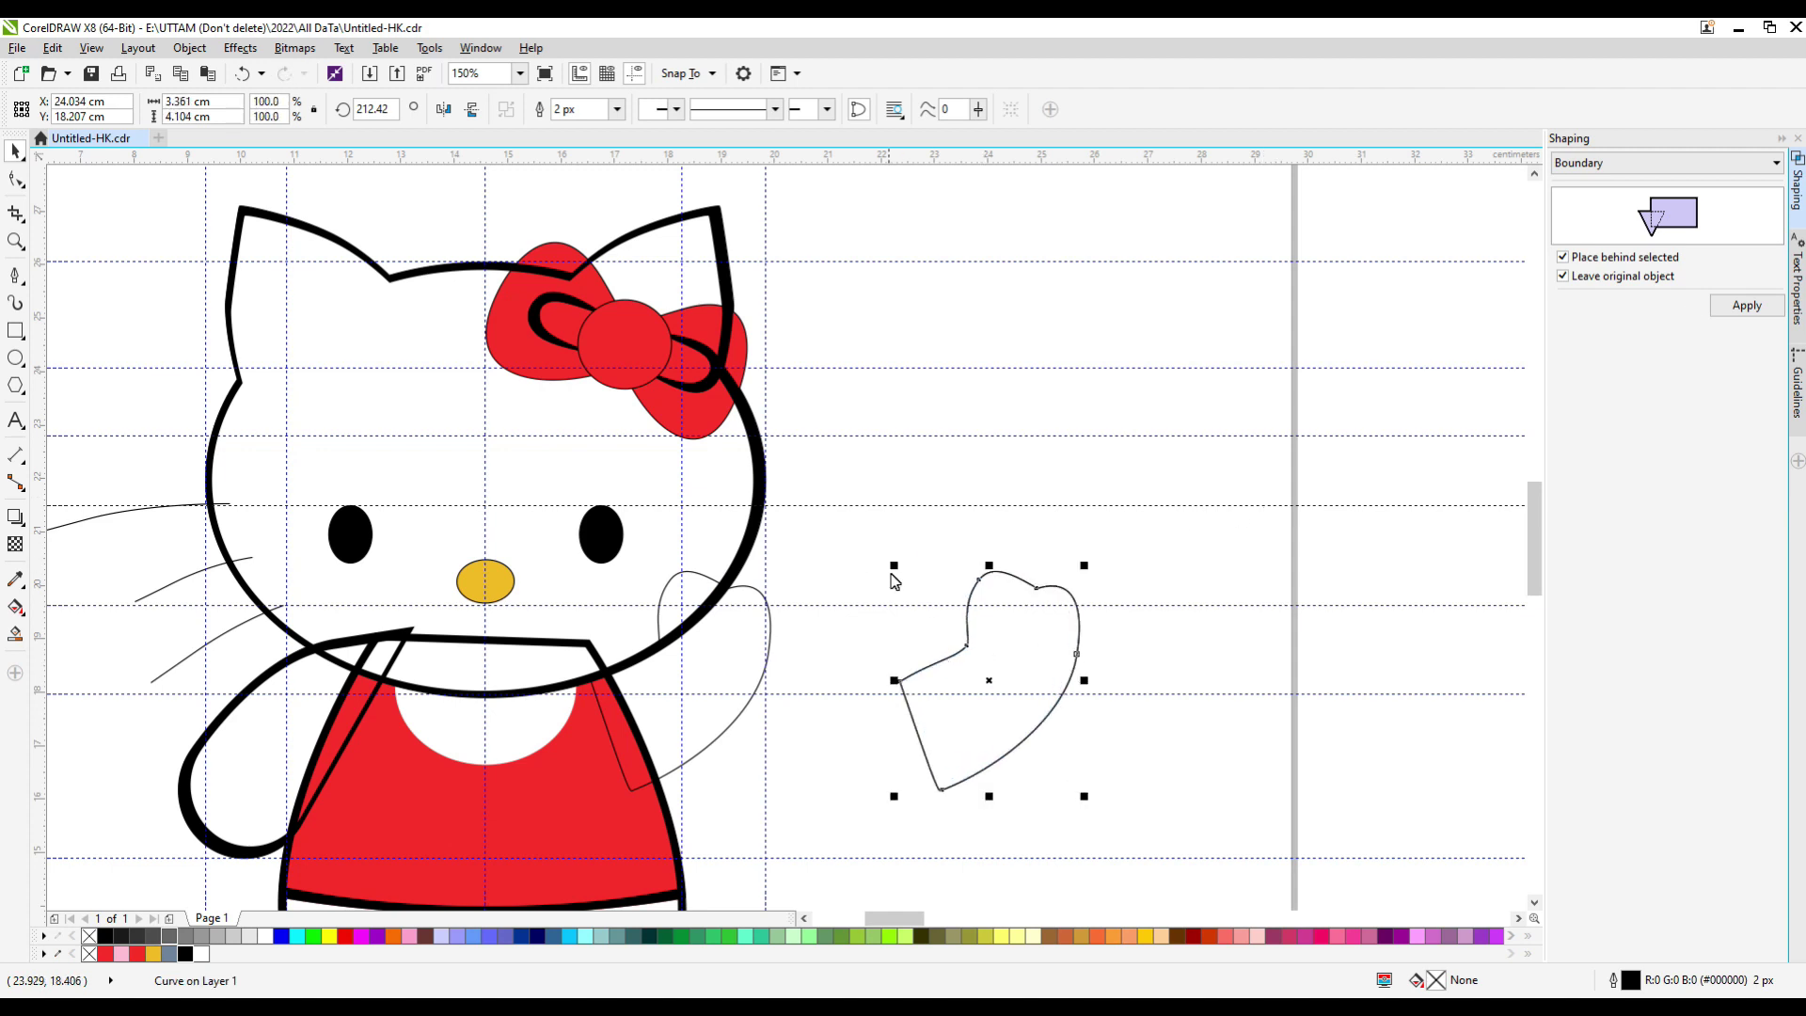
Scale a duplicate to 87% inside the raised arm copy and reshape its lower end with the Shape tool.
{"action": "scroll", "coordinate": [969, 652], "scroll_direction": "up", "scroll_amount": 2}
{"action": "left_click", "coordinate": [15, 632]}
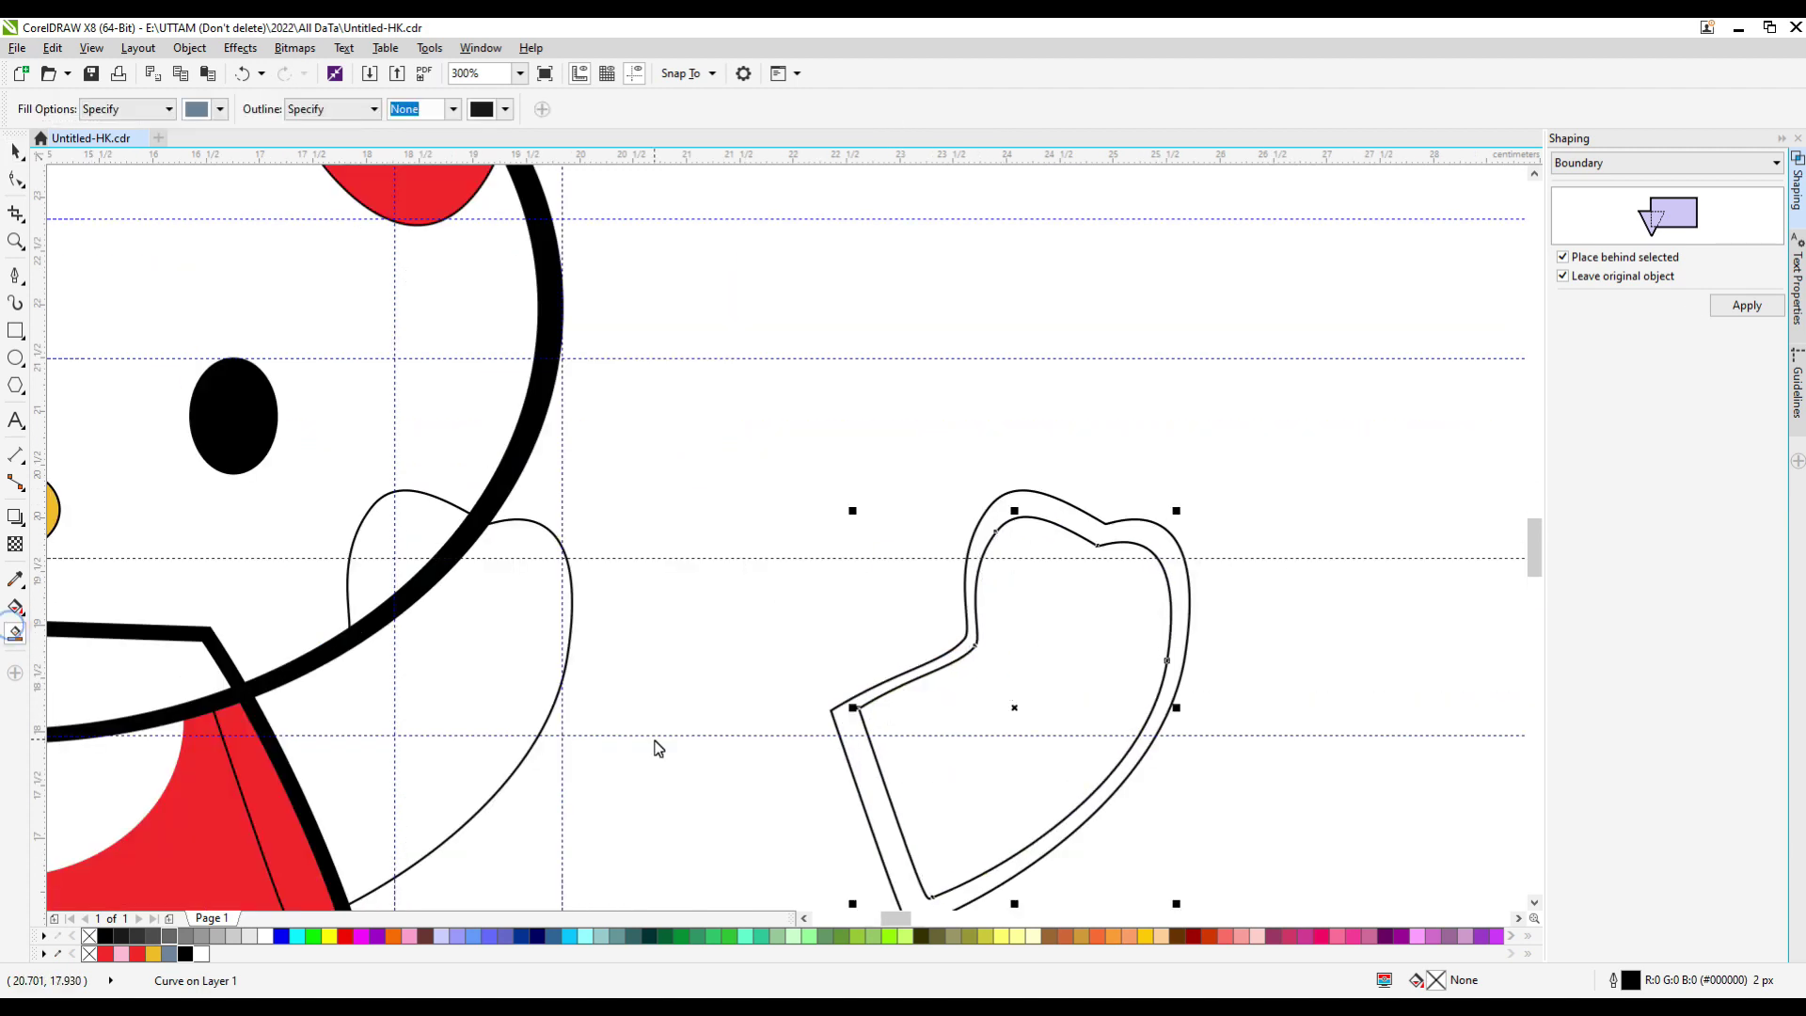
{"action": "key", "text": "F10"}
{"action": "scroll", "coordinate": [985, 739], "scroll_direction": "down", "scroll_amount": 3}
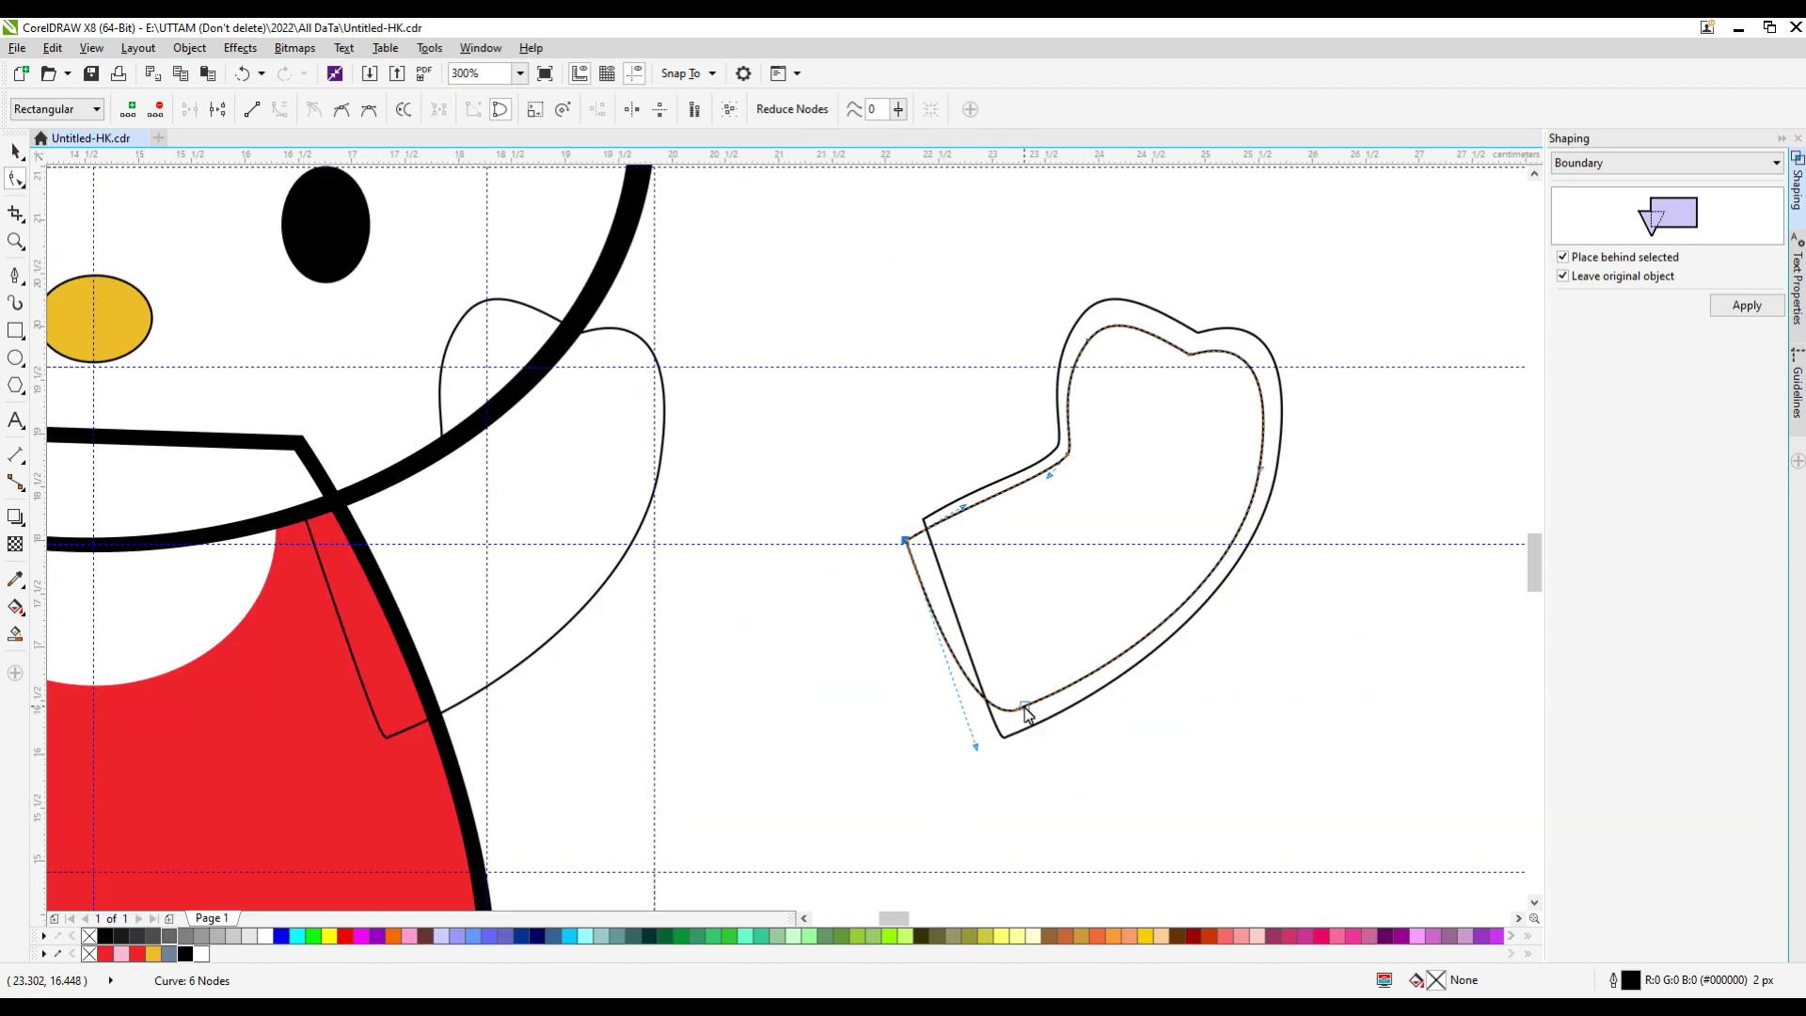
Smart Fill the gap between the raised arm's two contours.
{"action": "left_click", "coordinate": [15, 632]}
{"action": "left_click", "coordinate": [1048, 723]}
{"action": "left_click", "coordinate": [15, 154]}
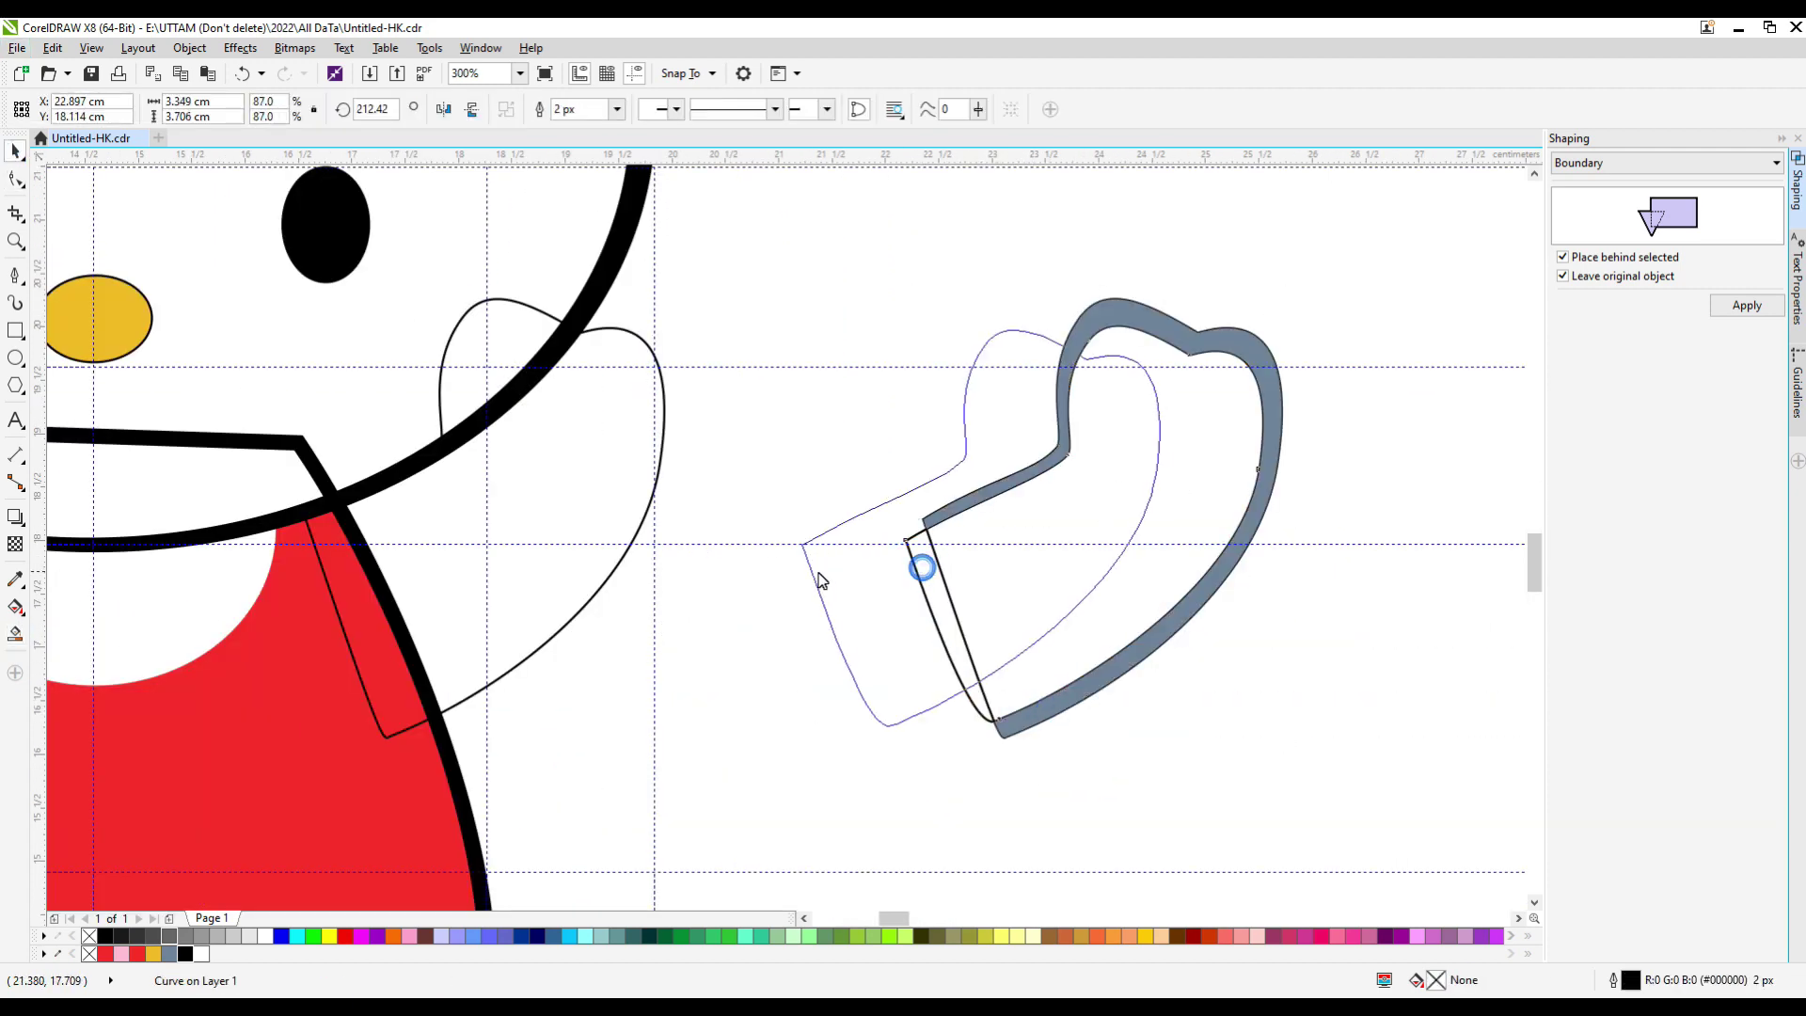
Move the filled border onto the cat's raised arm and delete the leftover helper curves.
{"action": "right_click", "coordinate": [918, 564]}
{"action": "key", "text": "Escape"}
{"action": "left_click_drag", "start_coordinate": [1068, 464], "coordinate": [442, 461]}
{"action": "left_click", "coordinate": [1067, 520]}
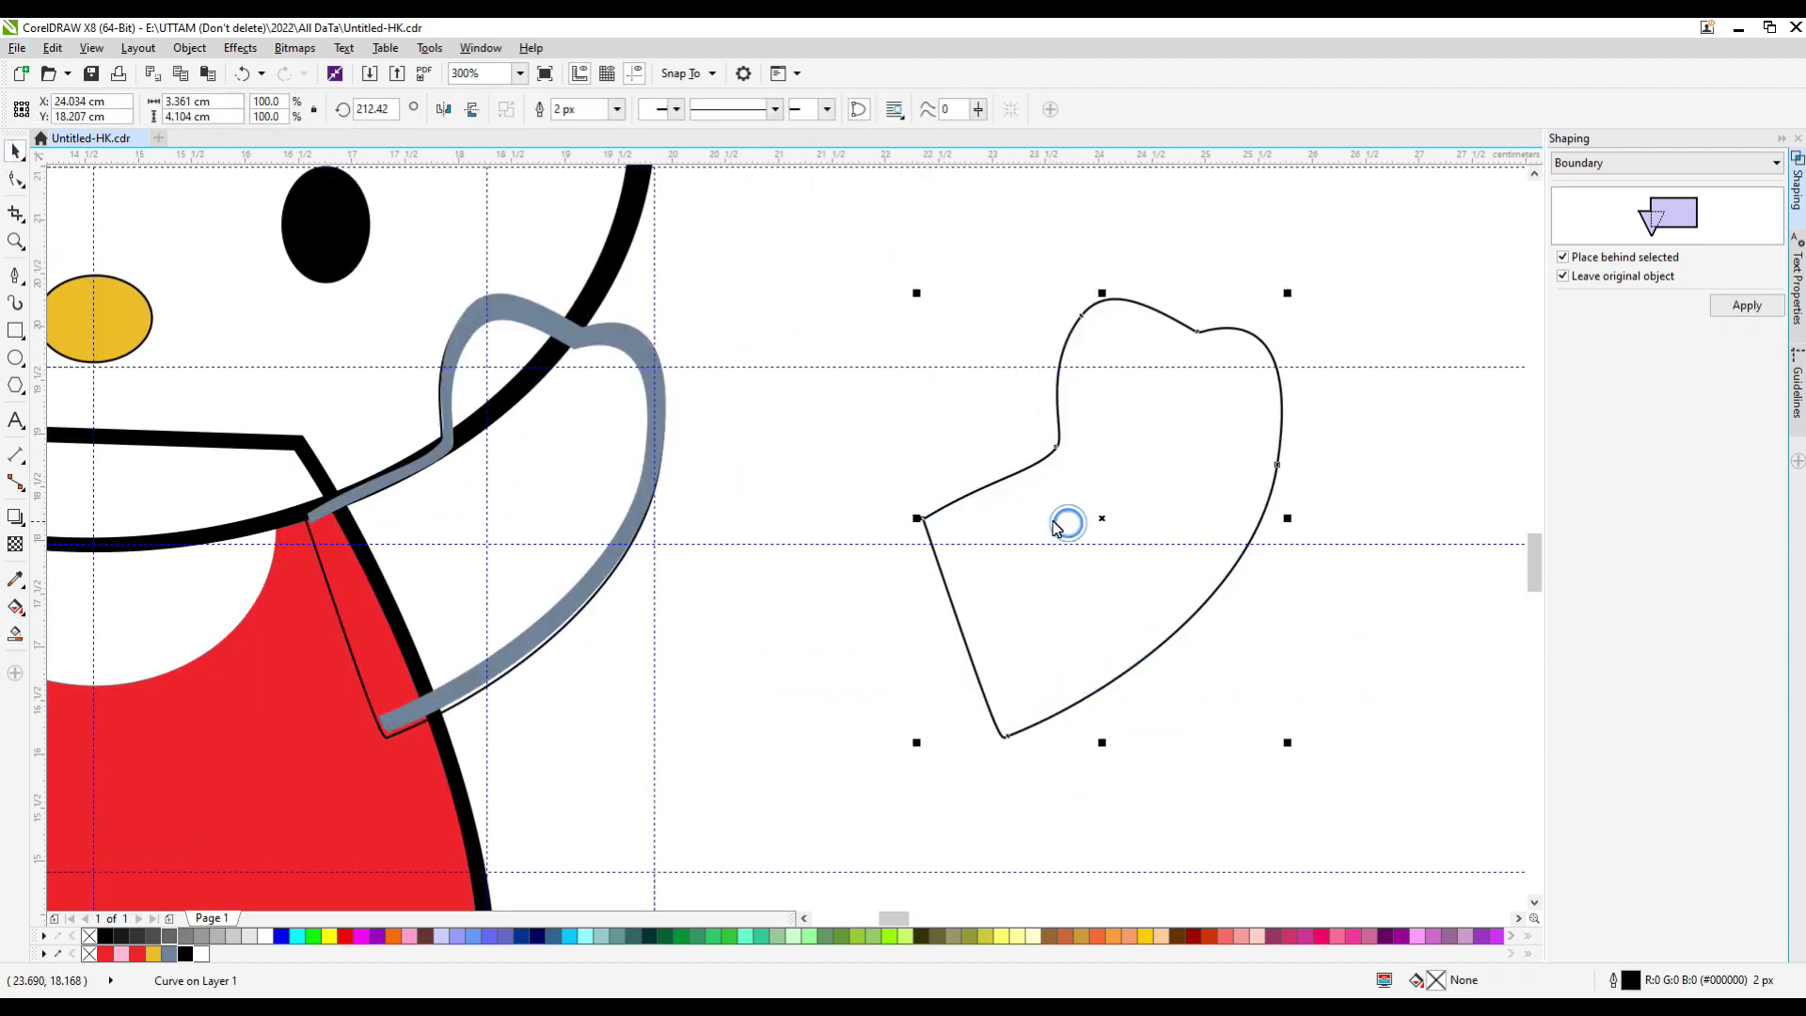
{"action": "left_click_drag", "start_coordinate": [1067, 520], "coordinate": [508, 496]}
Colour the raised arm's border black and fill the arm shape white.
{"action": "left_click", "coordinate": [445, 423], "text": "shift"}
{"action": "key", "text": "ctrl+l"}
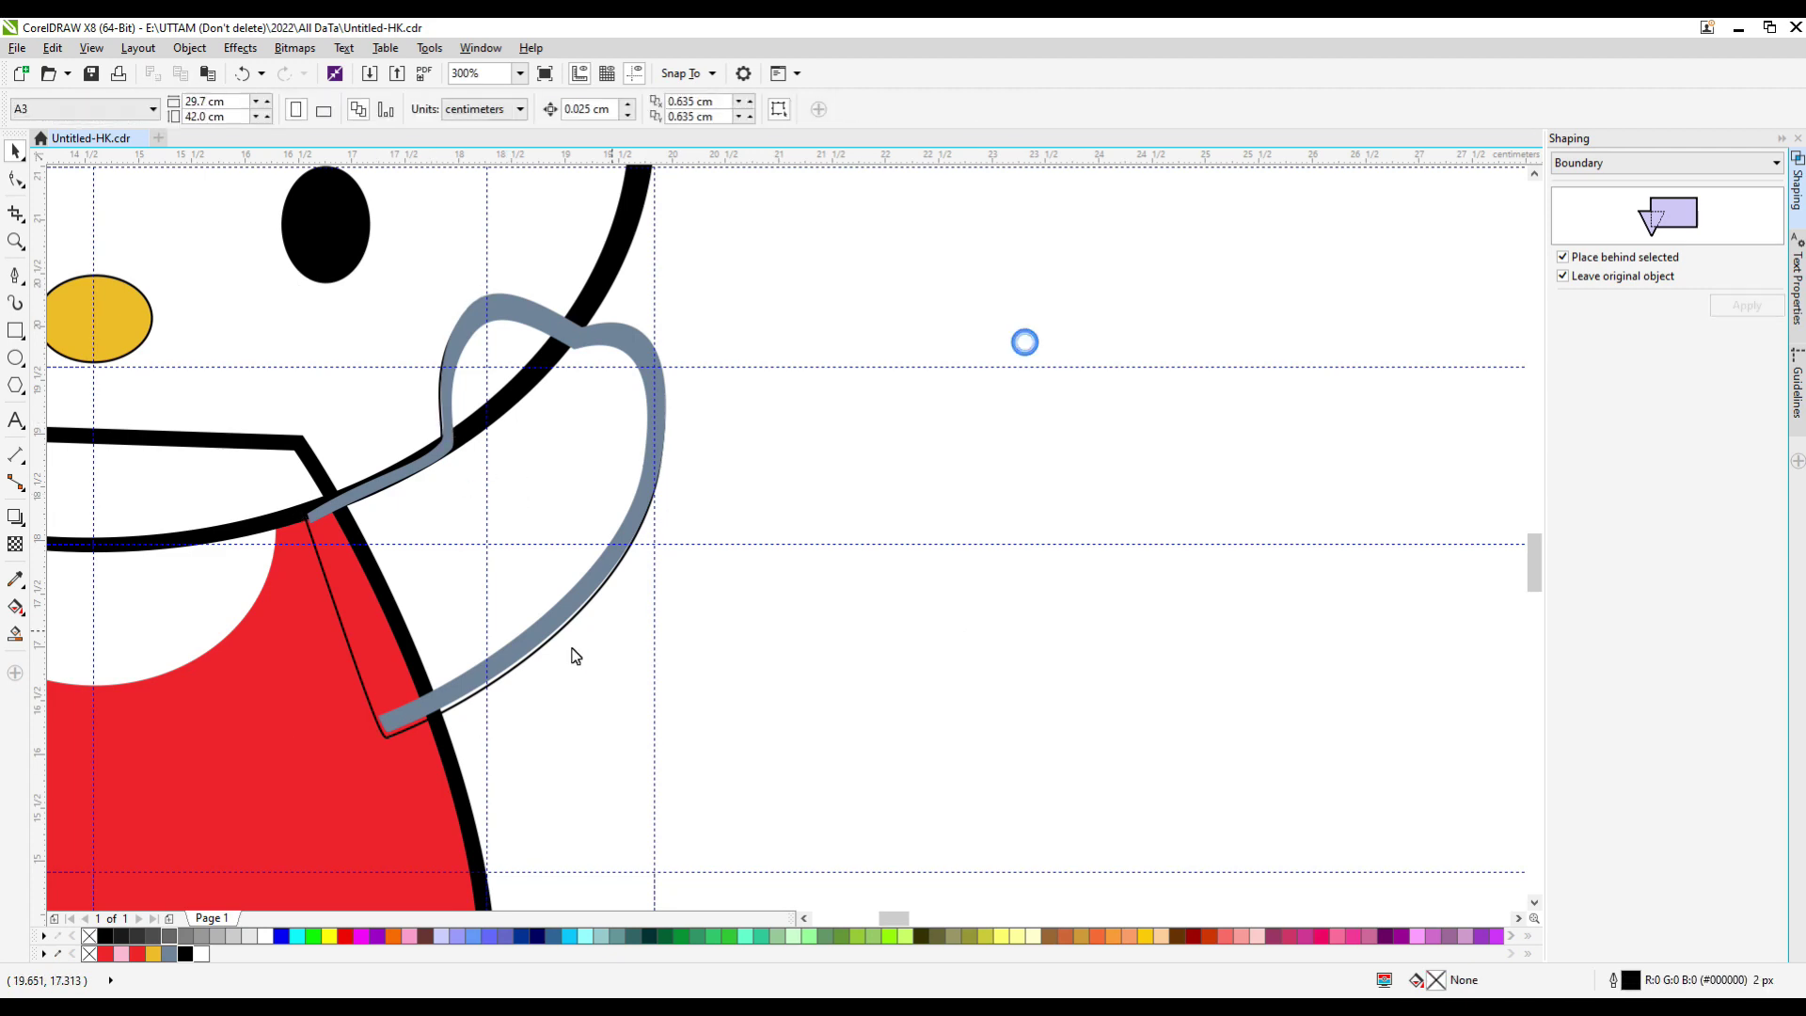
{"action": "scroll", "coordinate": [568, 653], "scroll_direction": "up", "scroll_amount": 3}
{"action": "scroll", "coordinate": [782, 636], "scroll_direction": "down", "scroll_amount": 3}
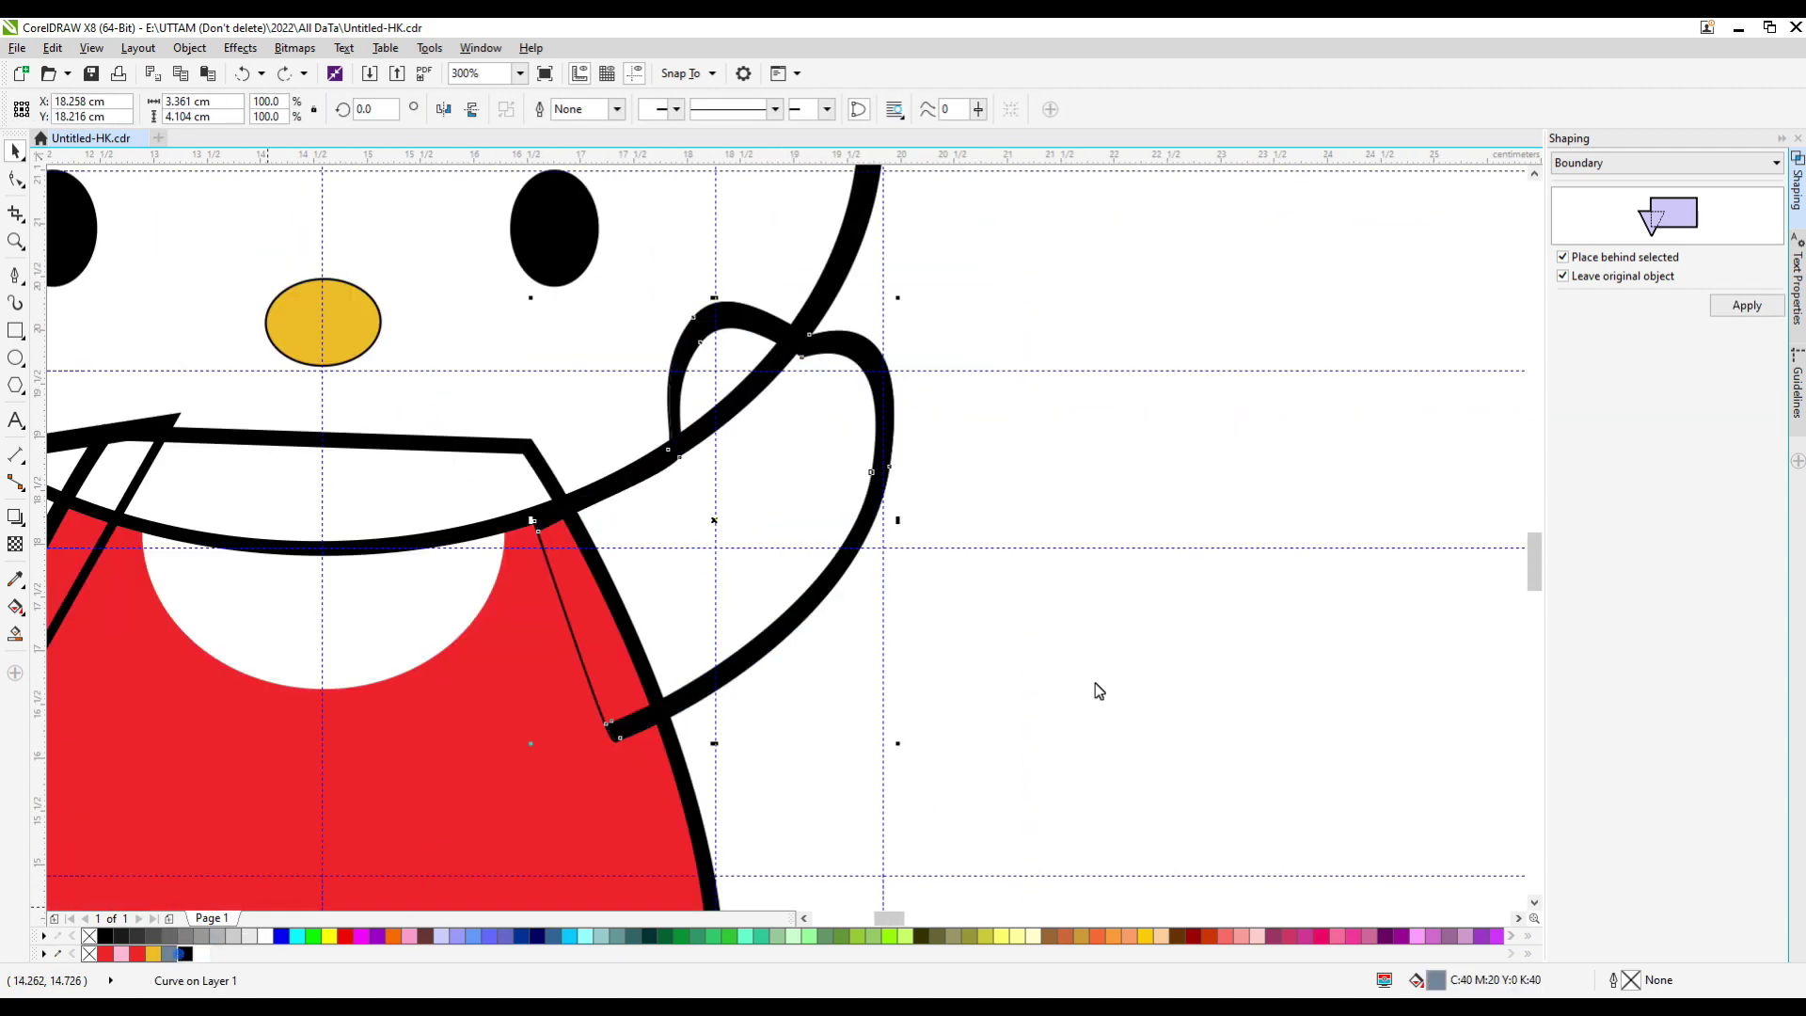
{"action": "scroll", "coordinate": [813, 721], "scroll_direction": "down", "scroll_amount": 4}
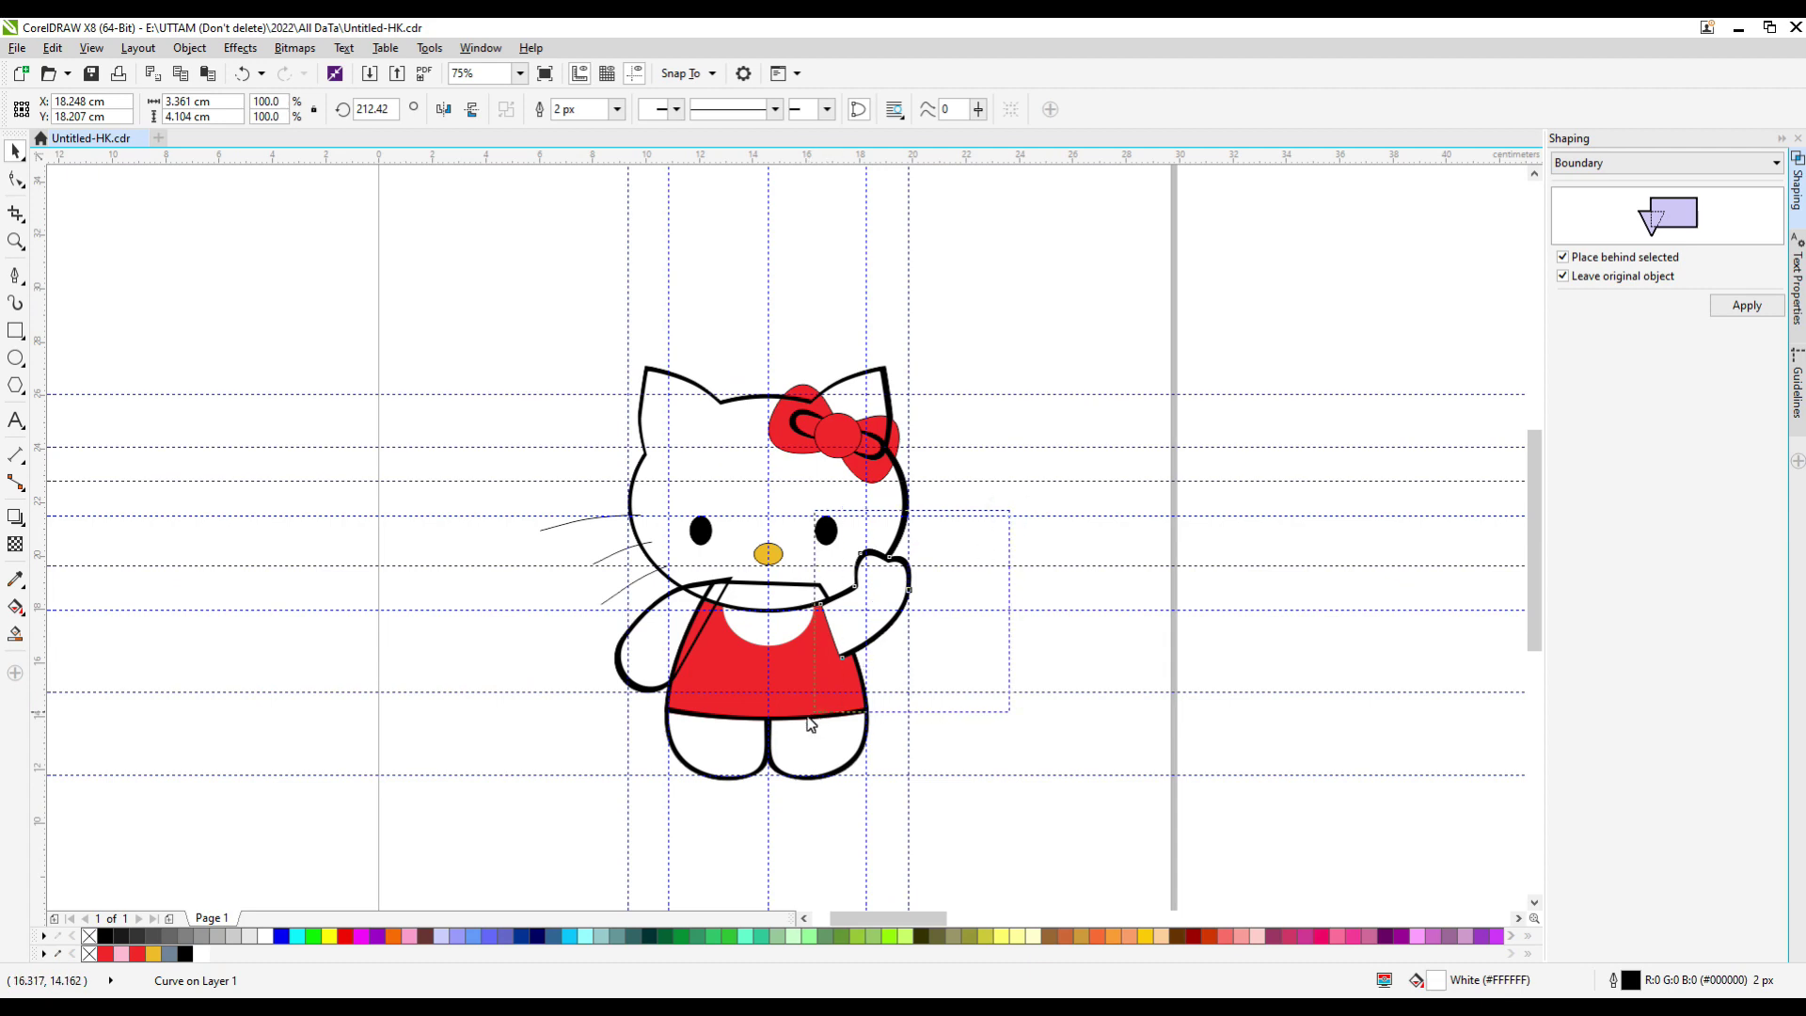
Change the stacking order so the raised arm sits behind the red dress.
{"action": "left_click", "coordinate": [818, 706]}
{"action": "scroll", "coordinate": [827, 710], "scroll_direction": "up", "scroll_amount": 4}
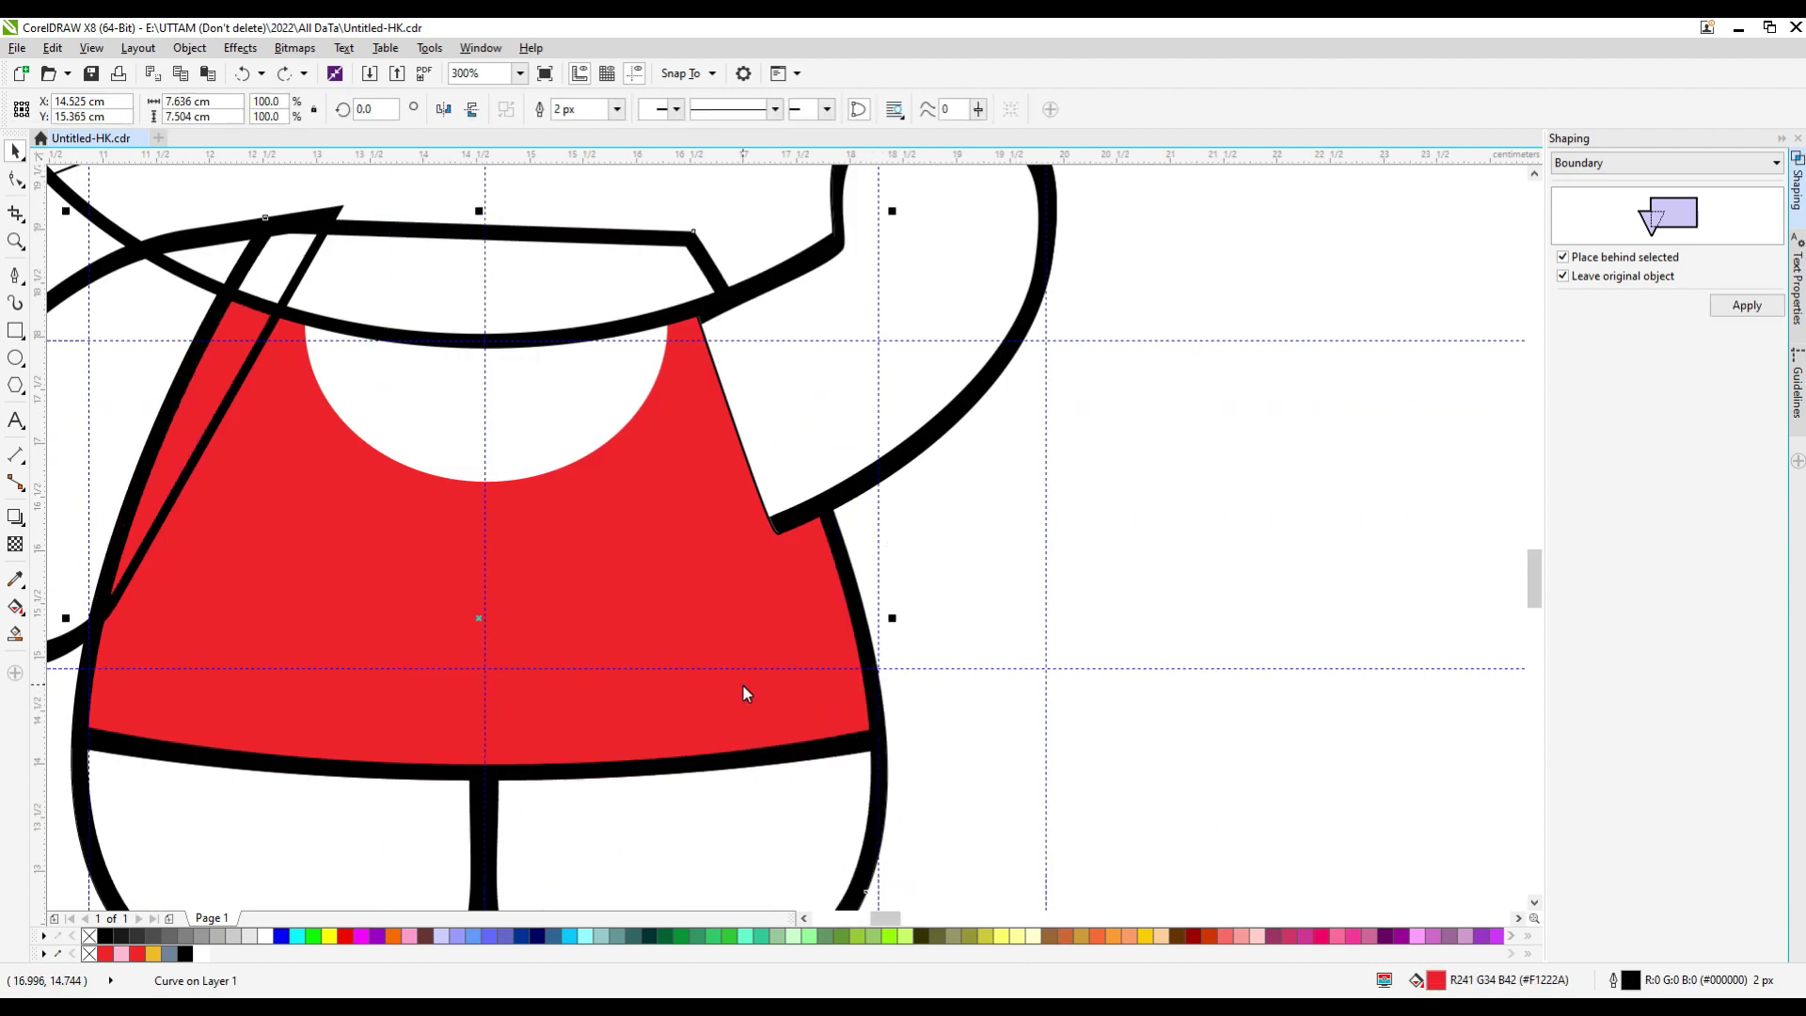
{"action": "key", "text": "shift+Page_Up"}
{"action": "key", "text": "shift+Page_Down"}
{"action": "key", "text": "Escape"}
{"action": "scroll", "coordinate": [940, 562], "scroll_direction": "down", "scroll_amount": 4}
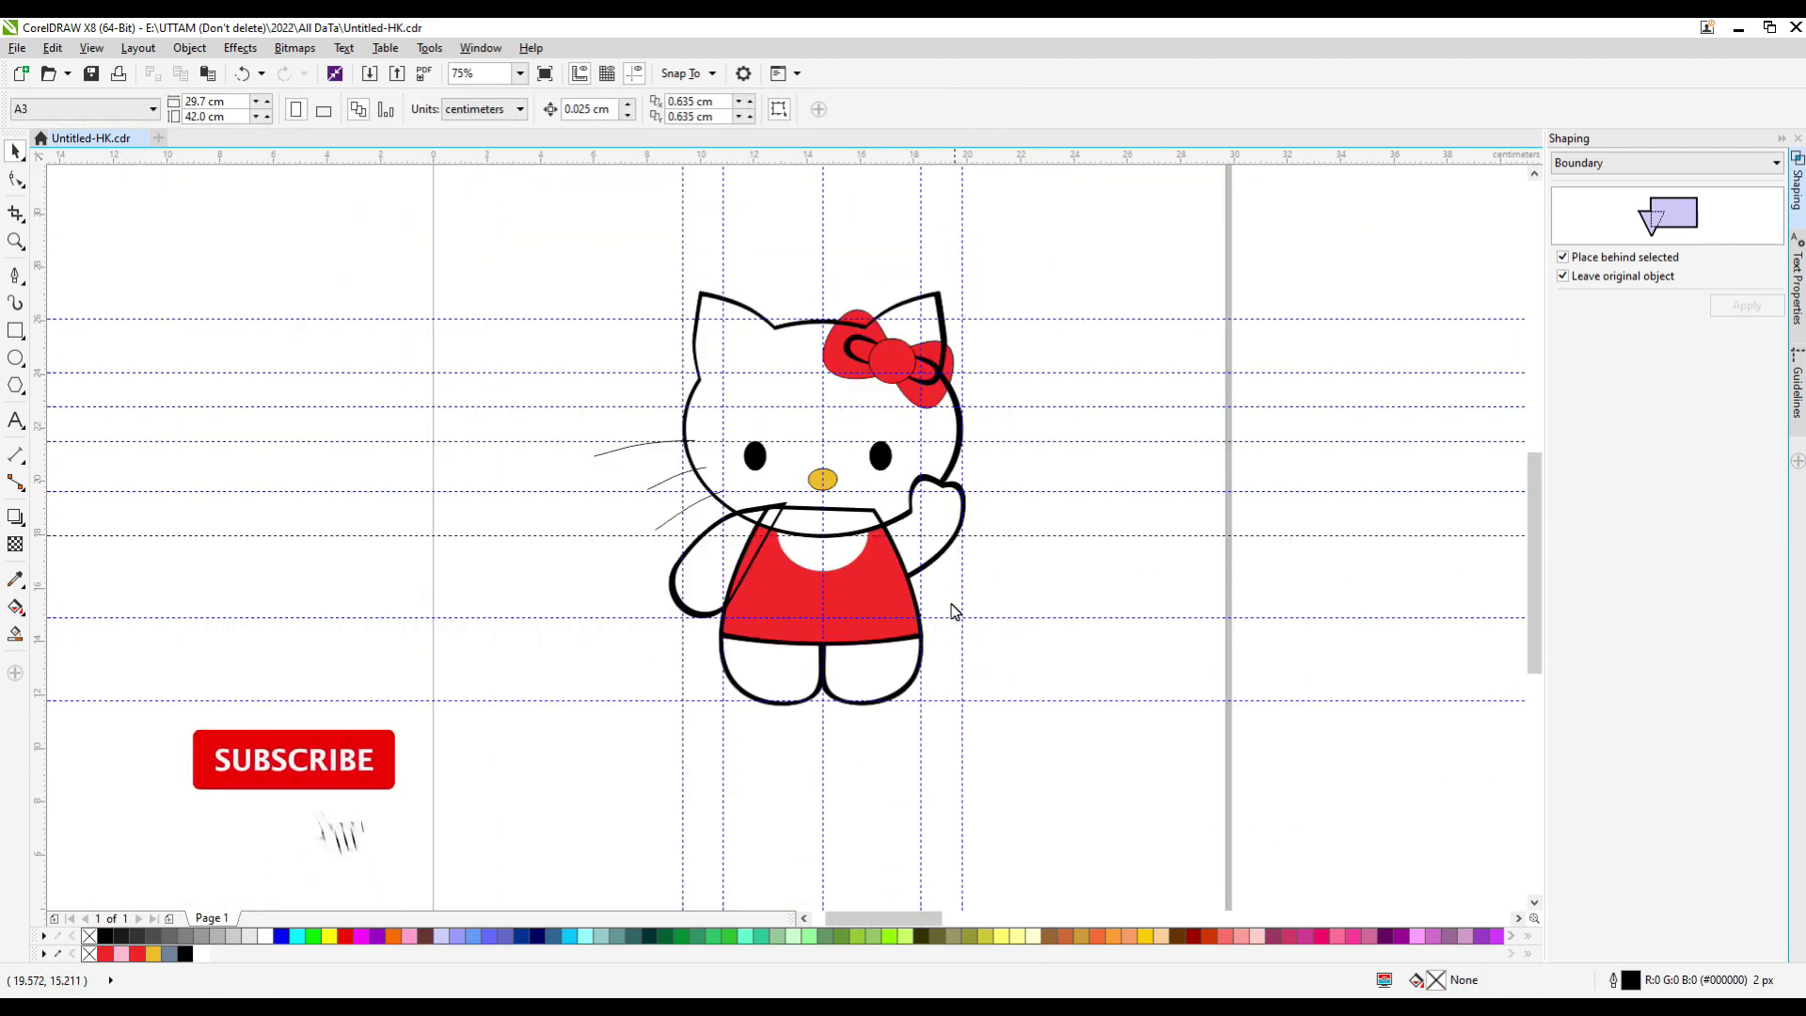
Send the left arm and its border behind the head and the dress.
{"action": "left_click", "coordinate": [671, 581]}
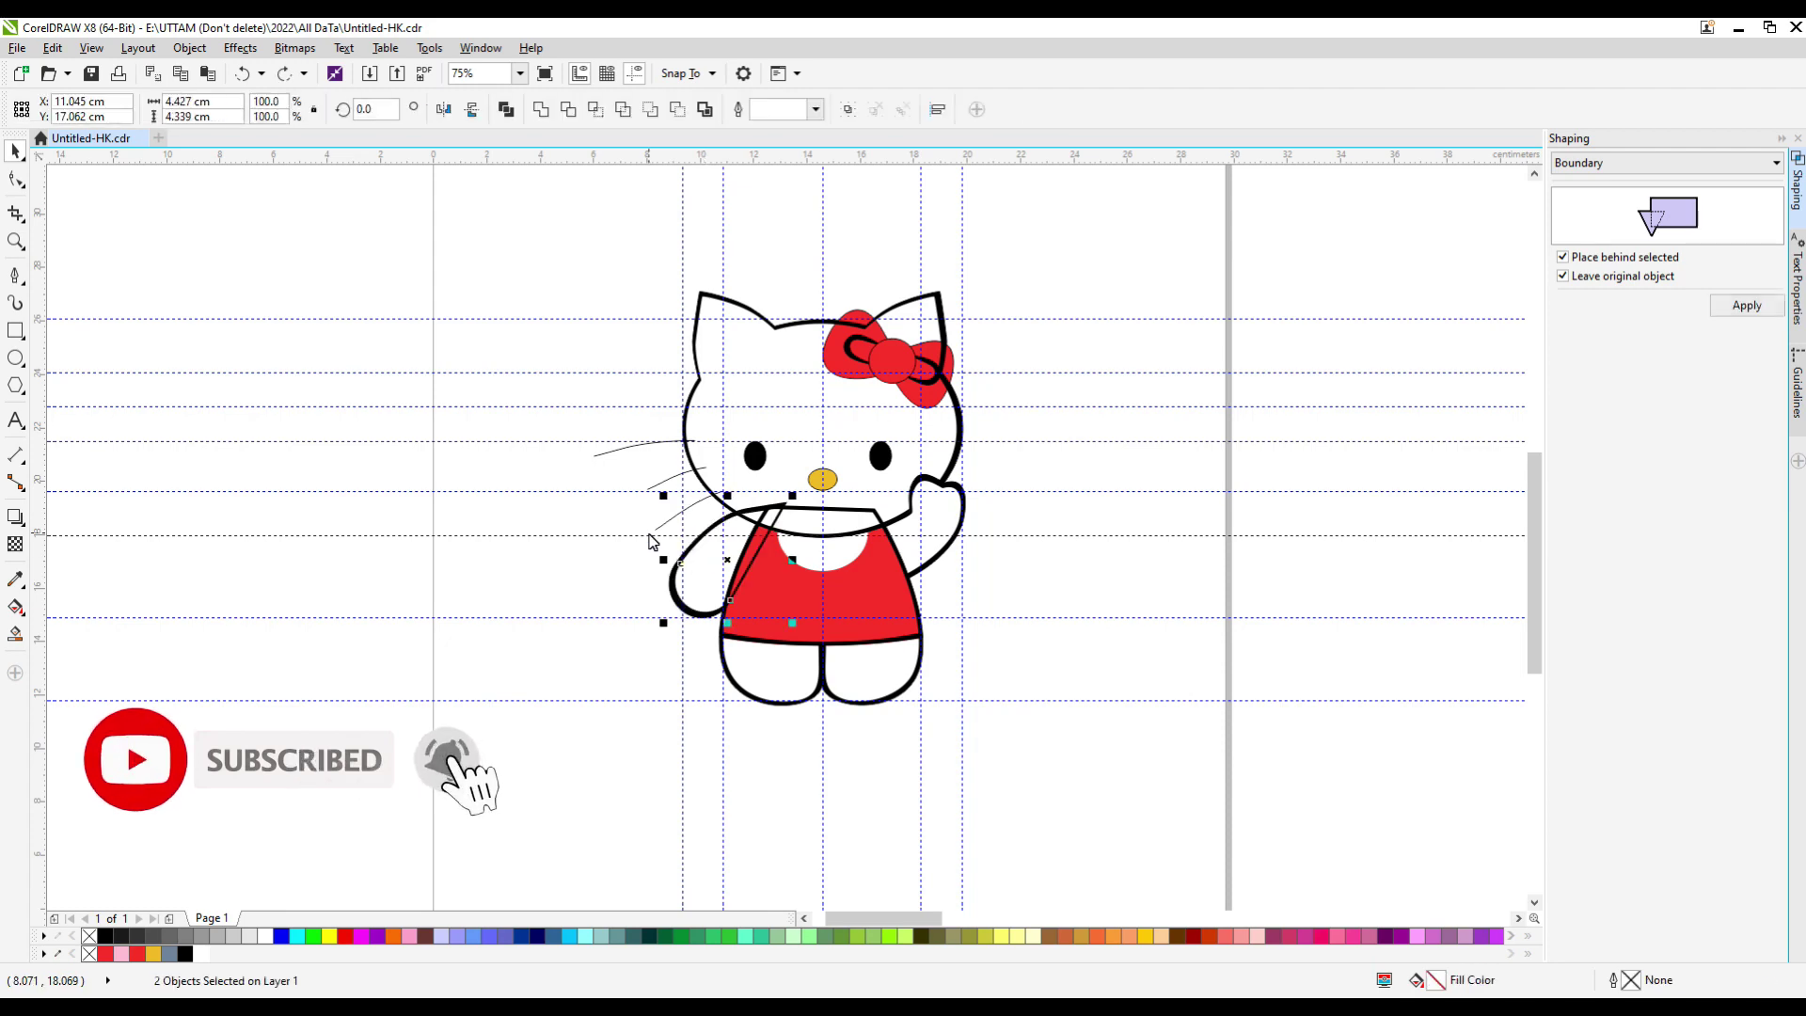
{"action": "left_click", "coordinate": [1162, 333]}
{"action": "scroll", "coordinate": [602, 489], "scroll_direction": "up", "scroll_amount": 2}
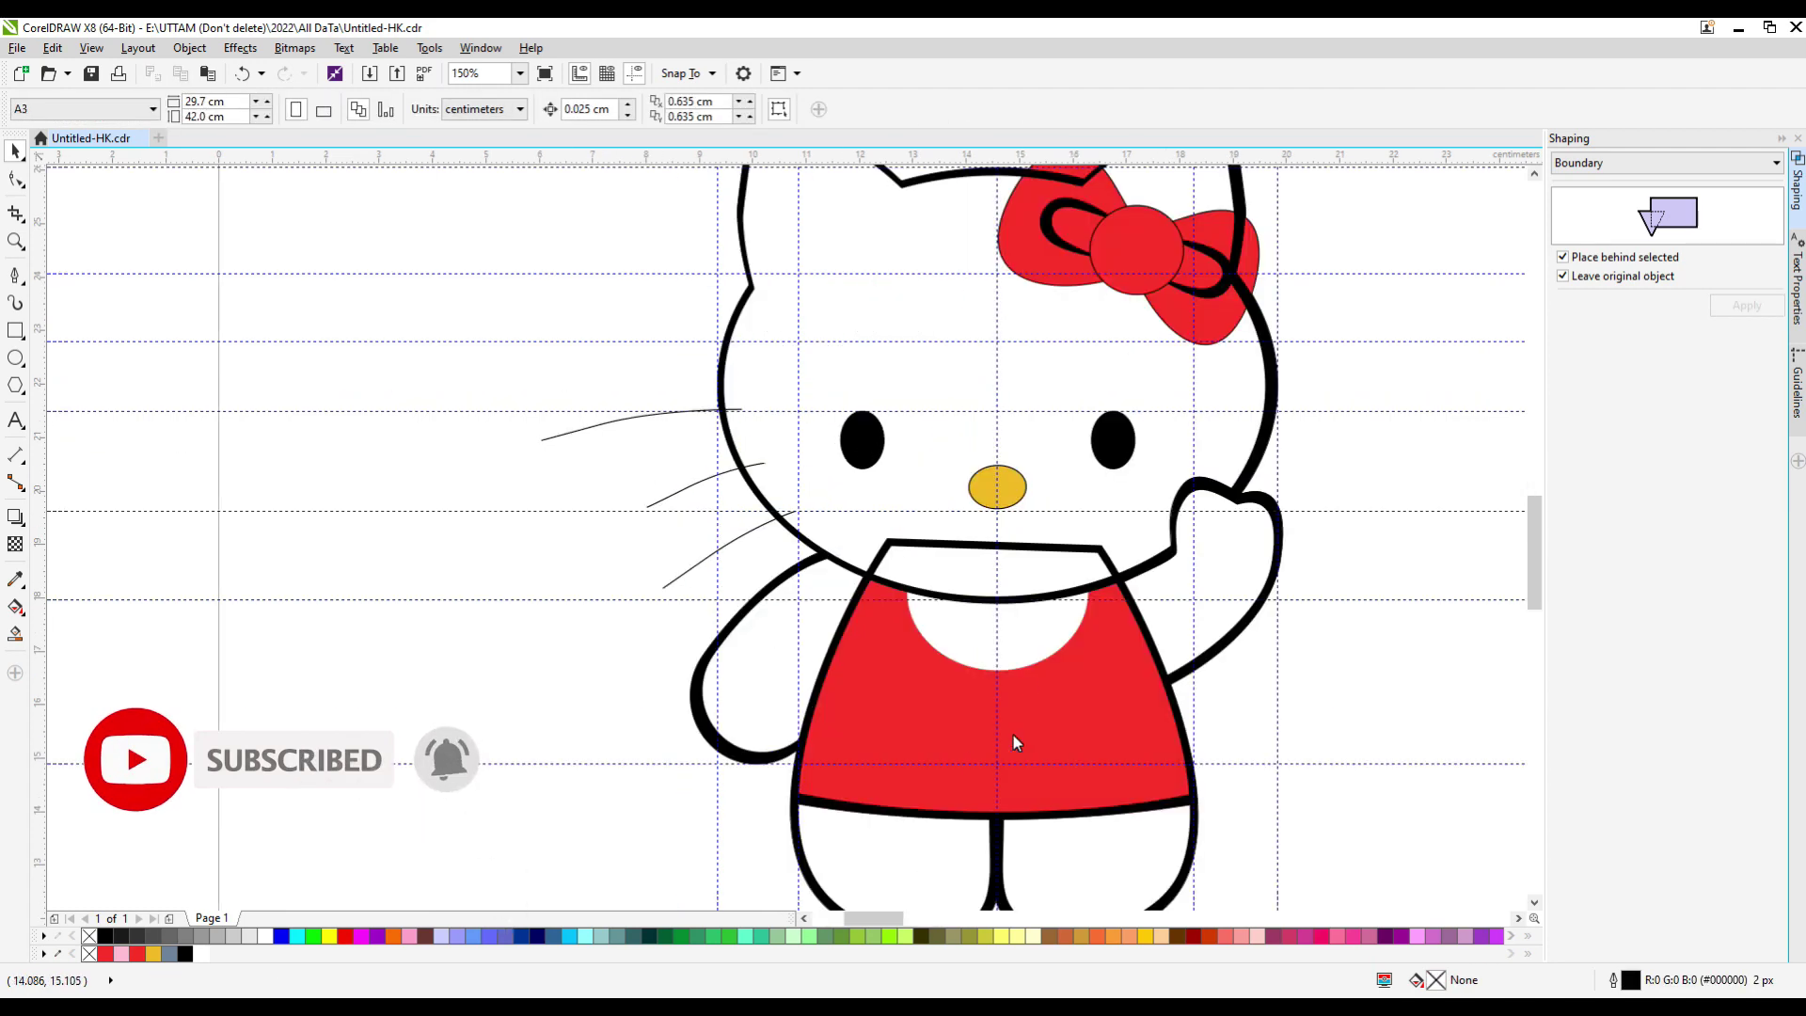
Stretch a copy of the white neckline to 107.5% by 124.3% and make it a black collar border without outline.
{"action": "left_click", "coordinate": [1058, 636]}
{"action": "scroll", "coordinate": [1091, 674], "scroll_direction": "up", "scroll_amount": 2}
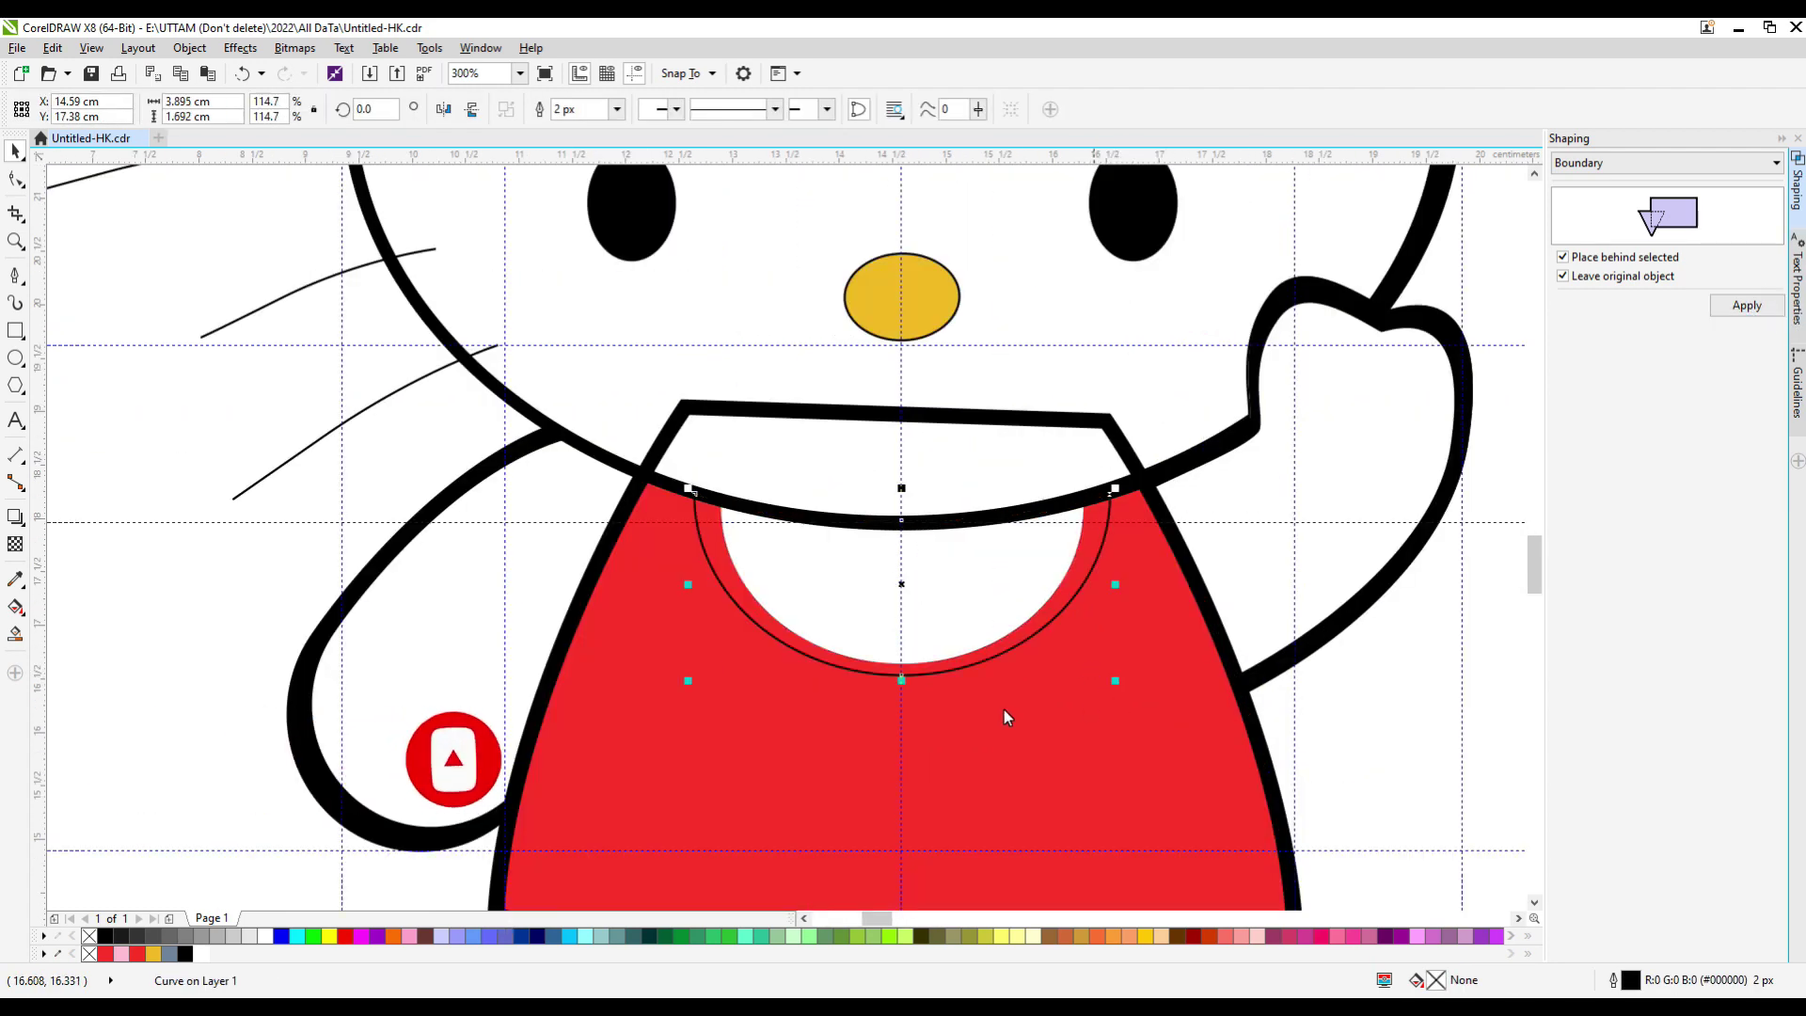
{"action": "left_click_drag", "start_coordinate": [901, 677], "coordinate": [901, 692]}
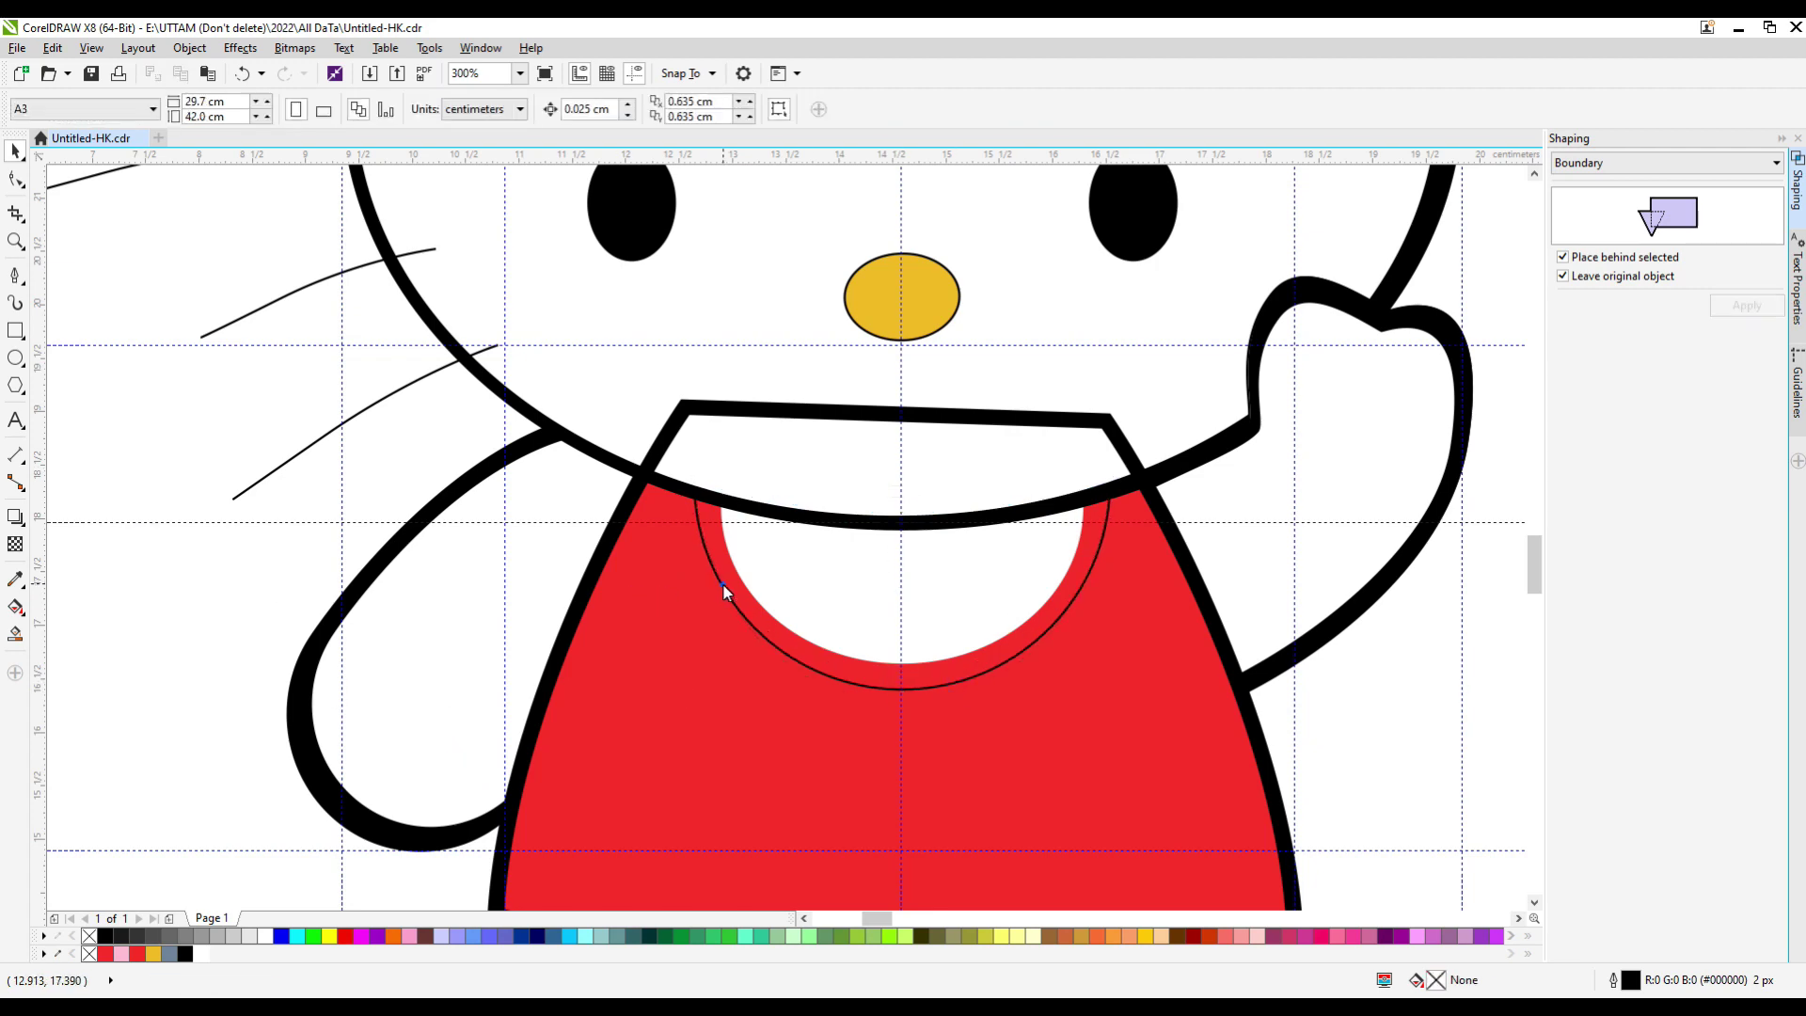
{"action": "left_click", "coordinate": [185, 953]}
{"action": "left_click", "coordinate": [617, 109]}
{"action": "left_click", "coordinate": [569, 131]}
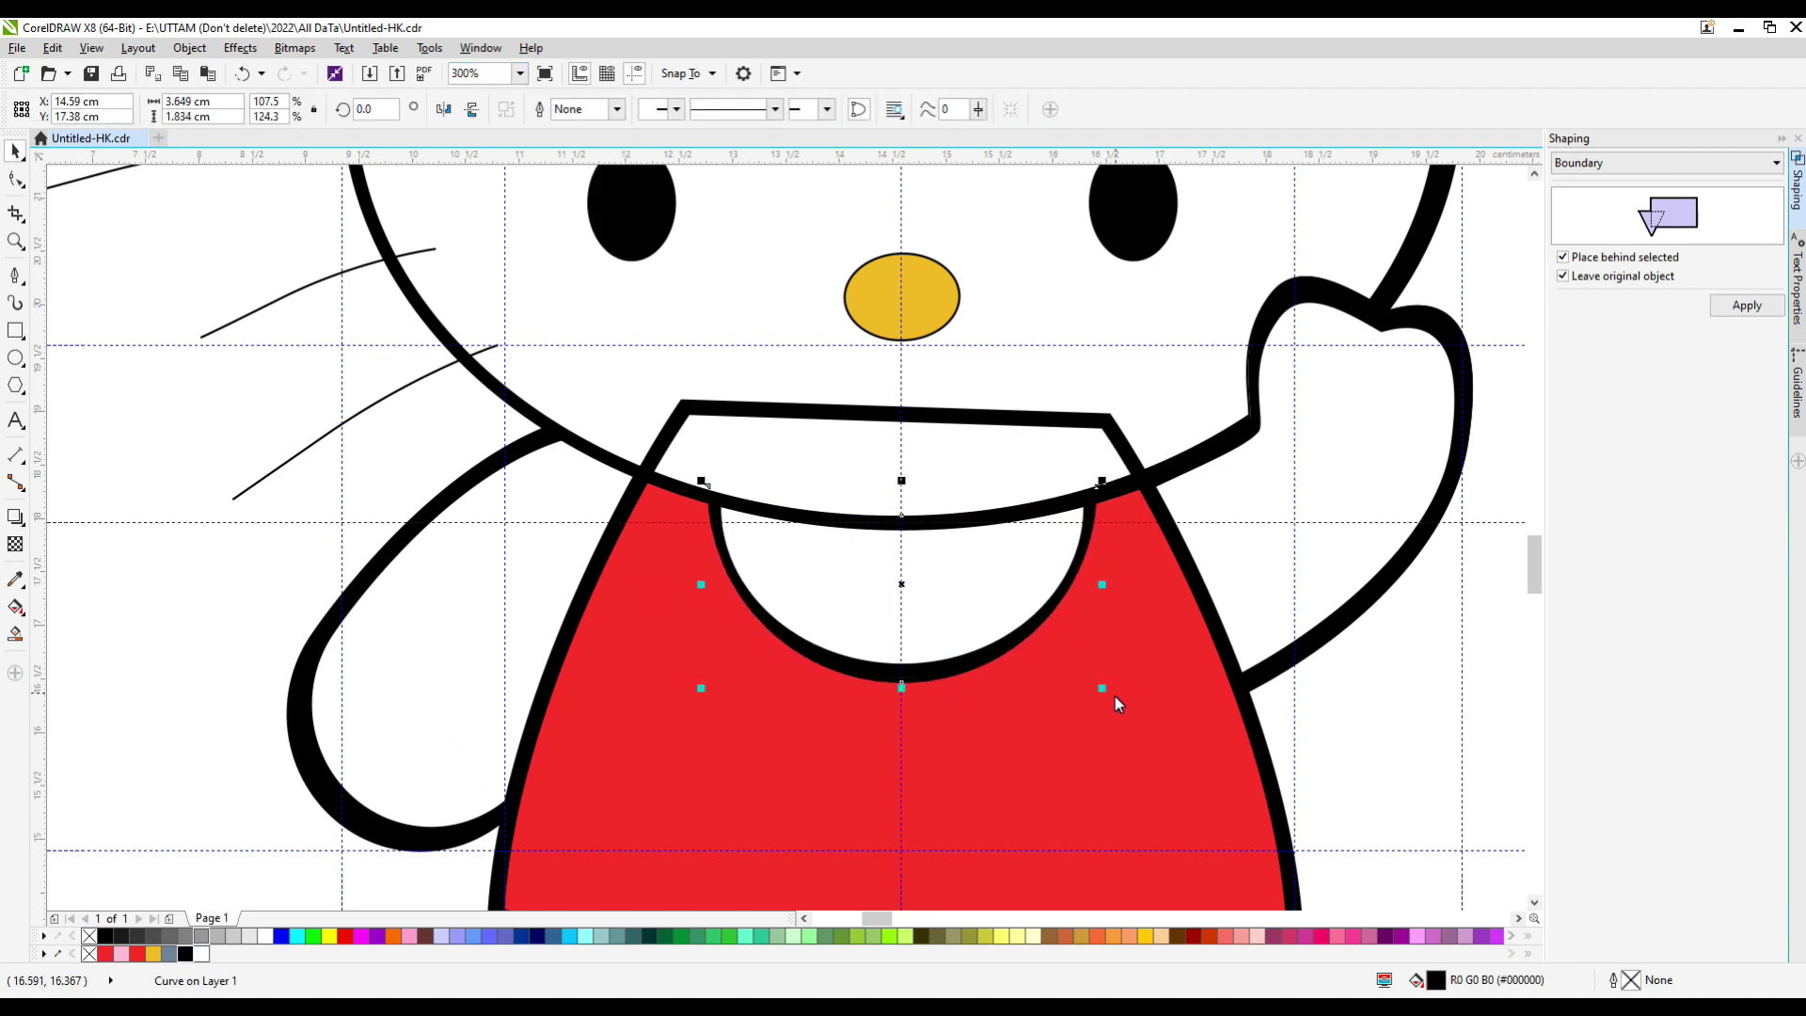
{"action": "scroll", "coordinate": [1096, 674], "scroll_direction": "down", "scroll_amount": 4}
{"action": "key", "text": "Escape"}
Place a rotated copy of the black hem band across the left arm as a cuff guide.
{"action": "left_click_drag", "start_coordinate": [897, 838], "coordinate": [798, 576]}
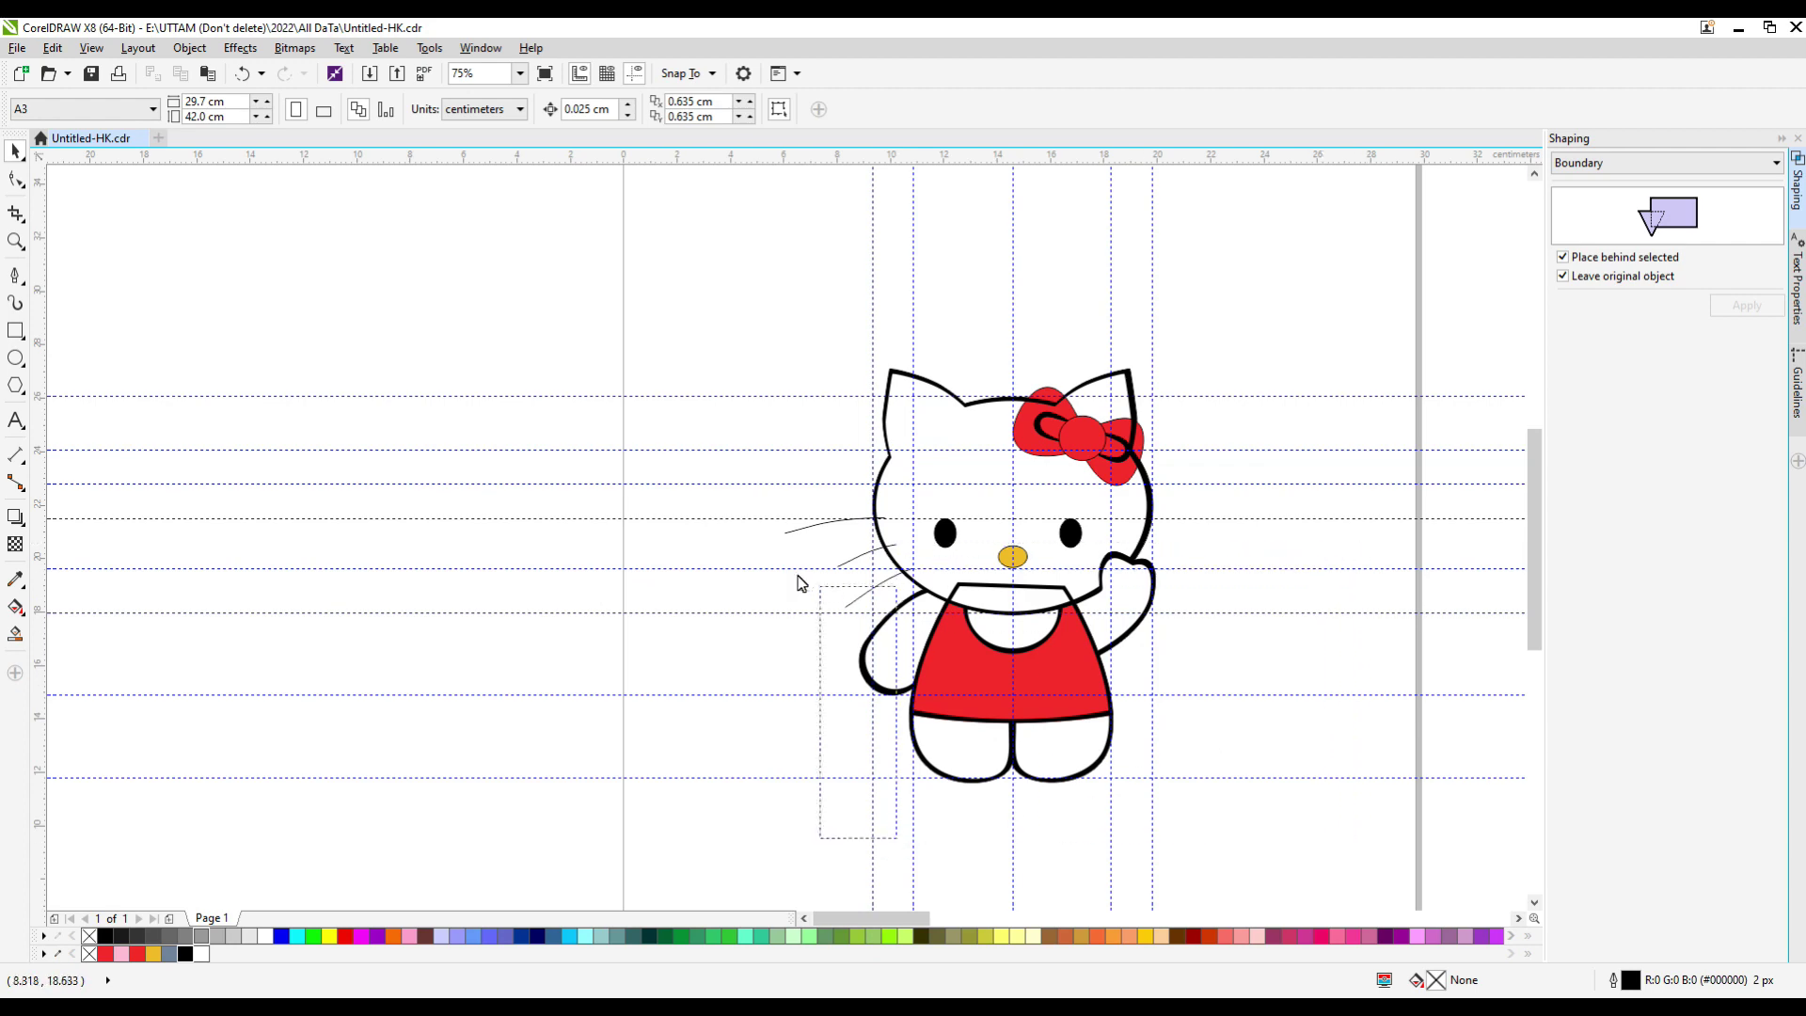
{"action": "scroll", "coordinate": [904, 673], "scroll_direction": "up", "scroll_amount": 2}
{"action": "left_click_drag", "start_coordinate": [1047, 776], "coordinate": [920, 658]}
{"action": "left_click_drag", "start_coordinate": [1137, 754], "coordinate": [1124, 764]}
{"action": "scroll", "coordinate": [977, 661], "scroll_direction": "up", "scroll_amount": 2}
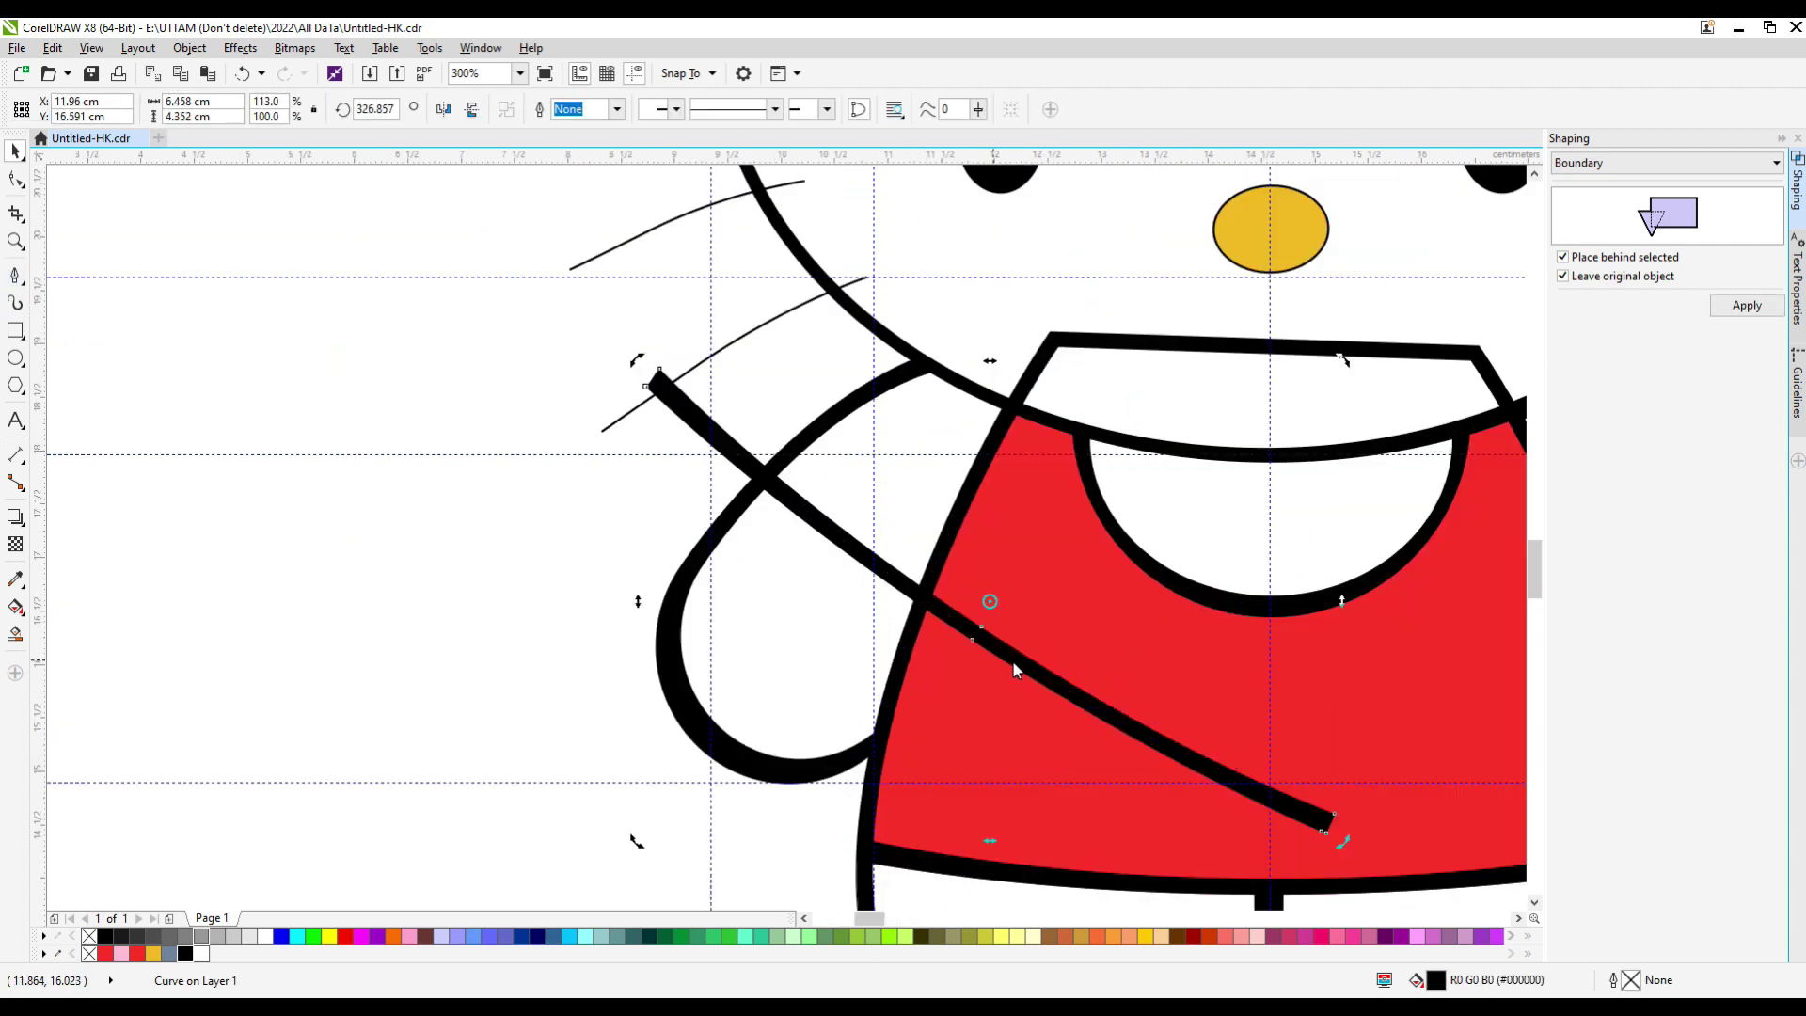
Remove the copied band's fill and give it a 1 px outline.
{"action": "left_click", "coordinate": [91, 937]}
{"action": "left_click", "coordinate": [617, 110]}
{"action": "left_click", "coordinate": [577, 157]}
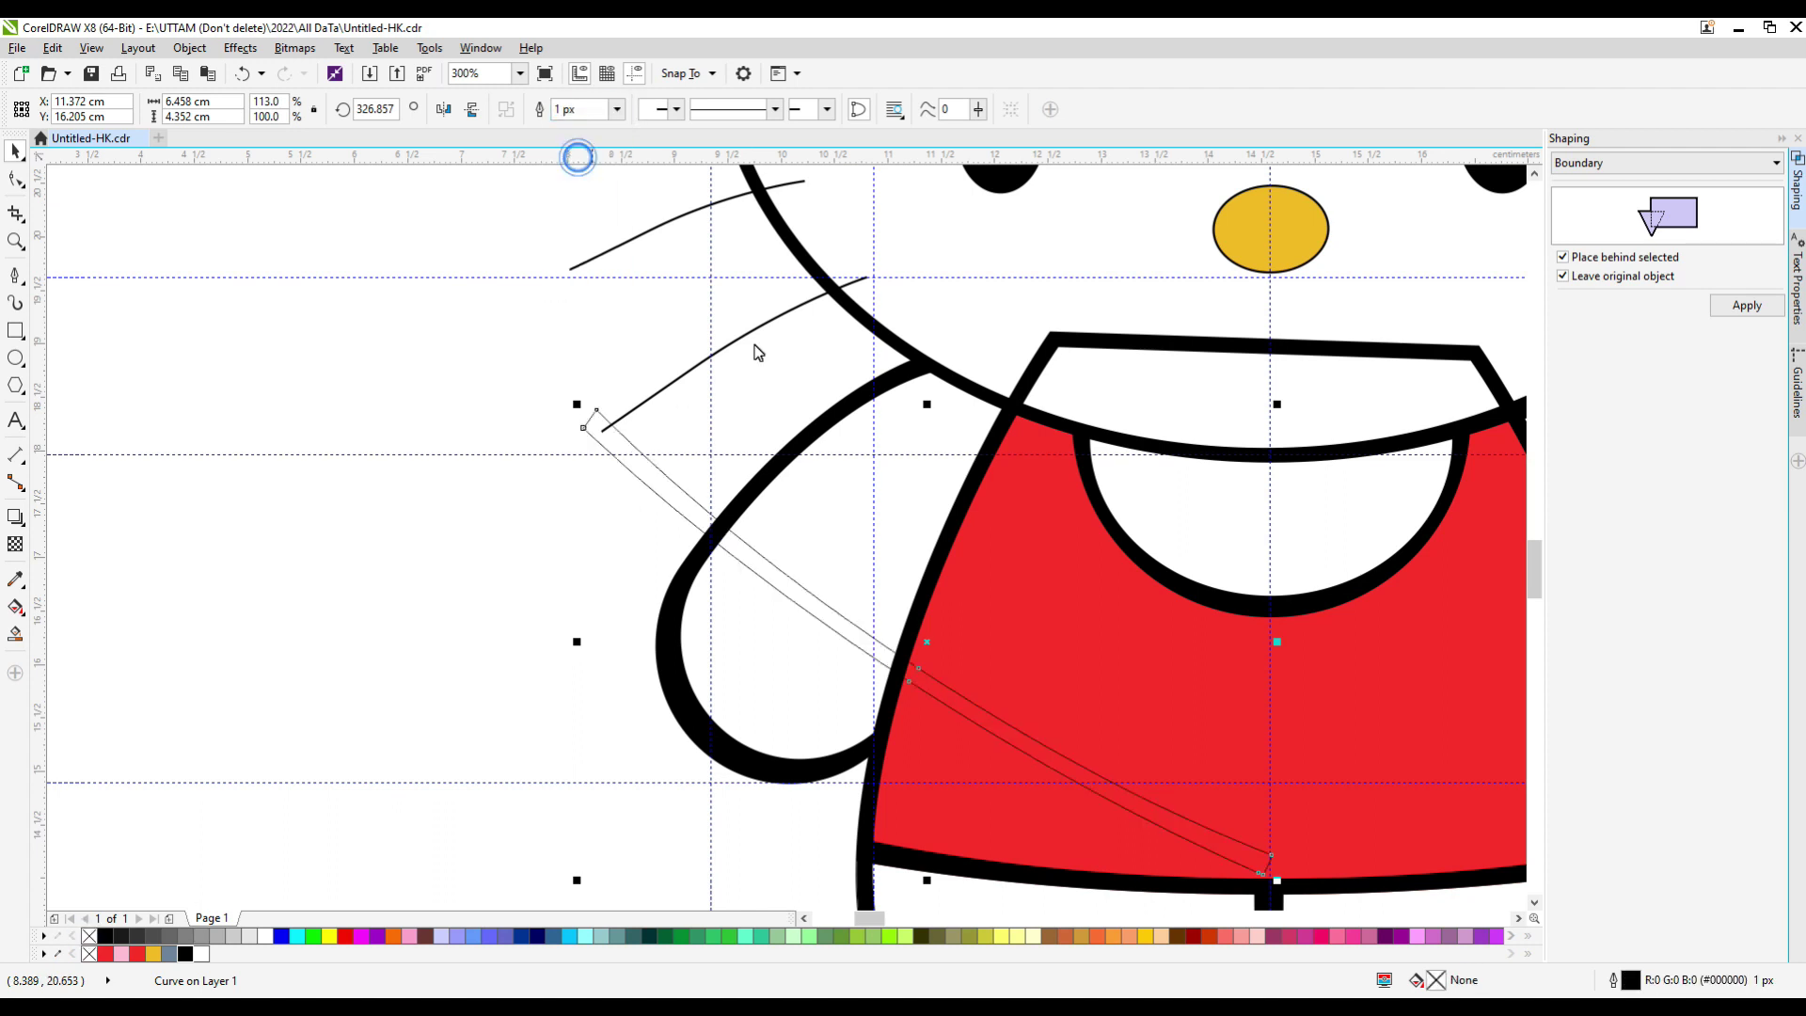
Reposition the band across the left arm and Smart Fill its section inside the arm as a cuff strip.
{"action": "left_click_drag", "start_coordinate": [981, 699], "coordinate": [1021, 580]}
{"action": "key", "text": "s"}
{"action": "scroll", "coordinate": [894, 584], "scroll_direction": "down", "scroll_amount": 4}
Copy the band across the raised right arm, angle it and Smart Fill its section inside the arm.
{"action": "left_click", "coordinate": [19, 153]}
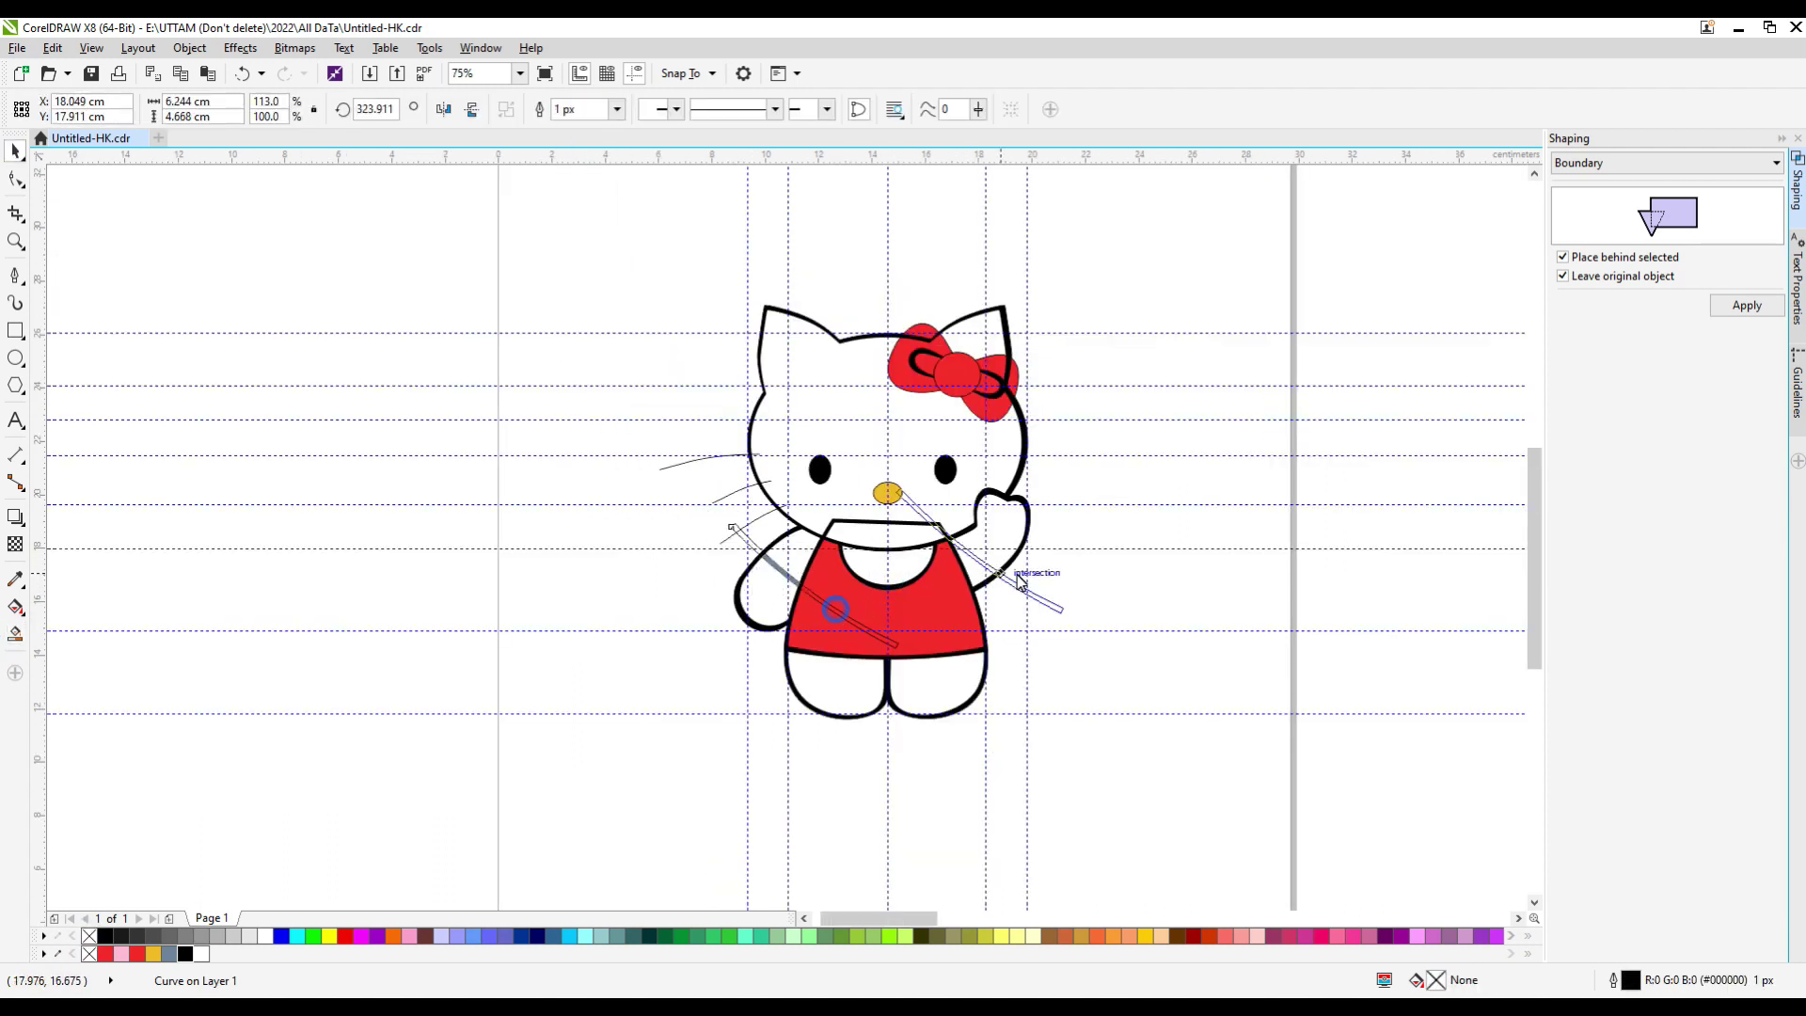
{"action": "scroll", "coordinate": [1018, 557], "scroll_direction": "up", "scroll_amount": 2}
{"action": "left_click_drag", "start_coordinate": [1312, 761], "coordinate": [1034, 664]}
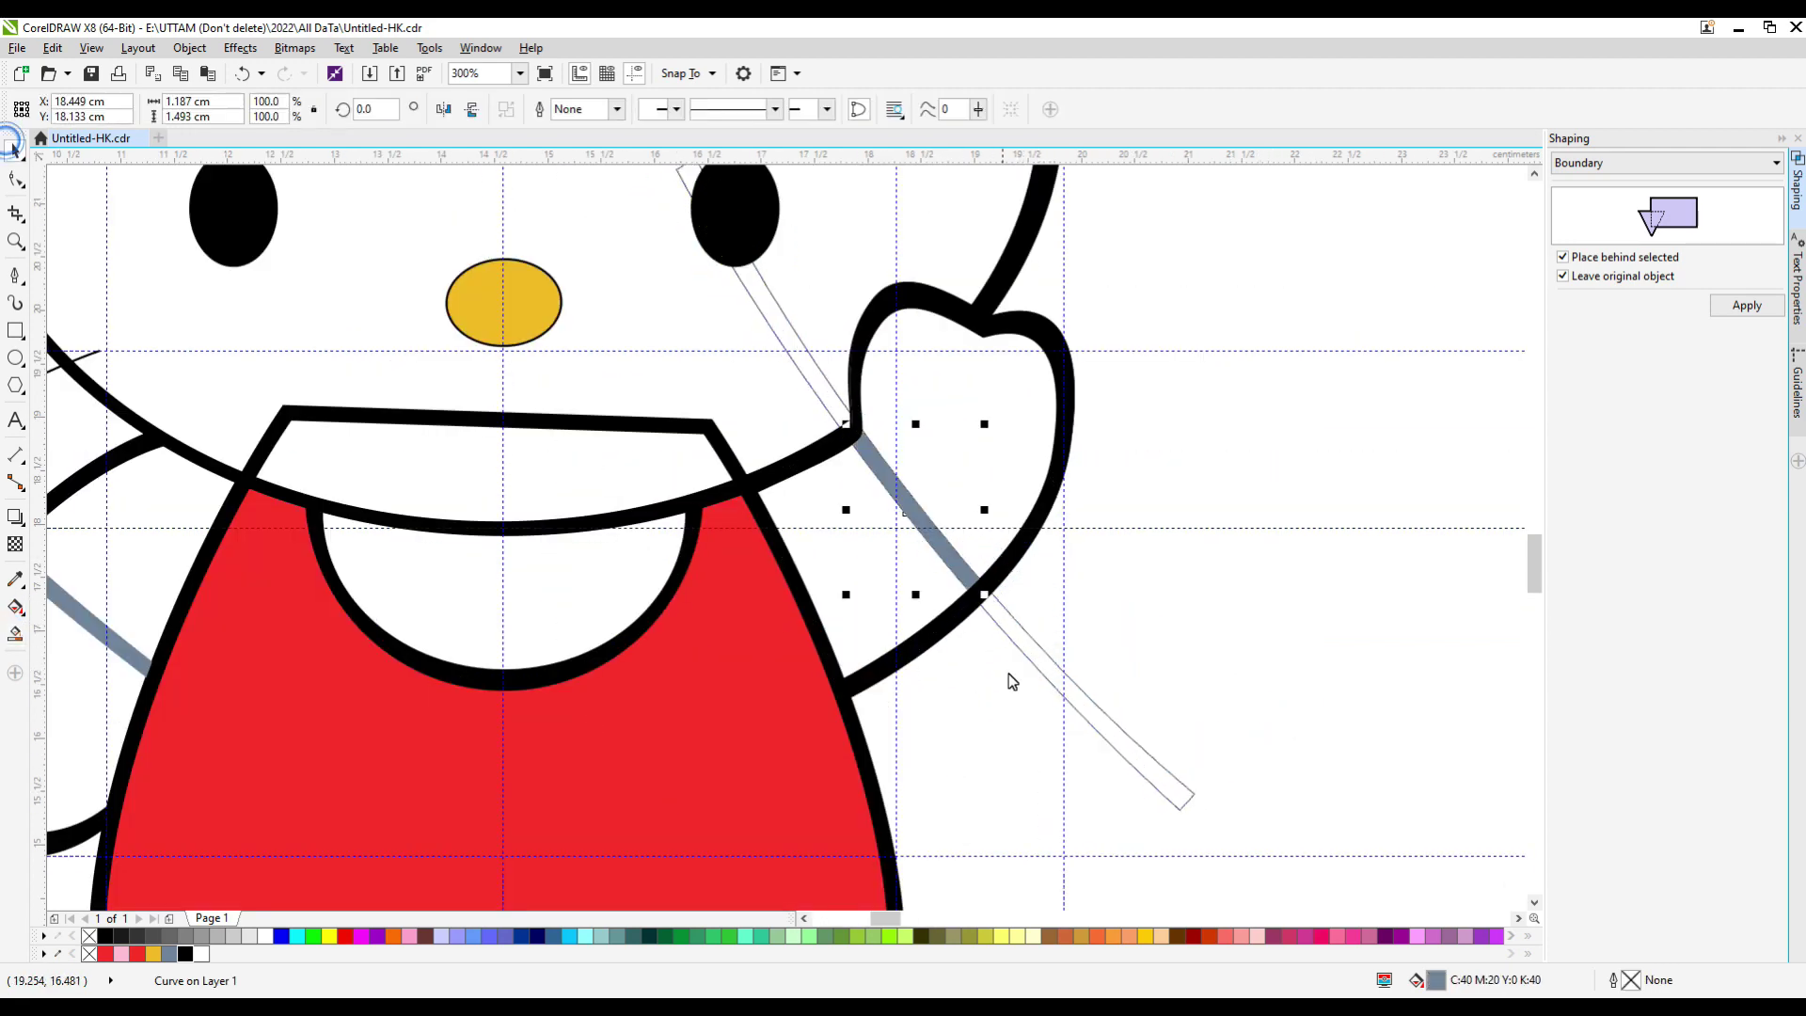
Delete the helper bands and merge the raised arm's cuff strip with its black border.
{"action": "right_click", "coordinate": [1035, 661]}
{"action": "left_click", "coordinate": [946, 541]}
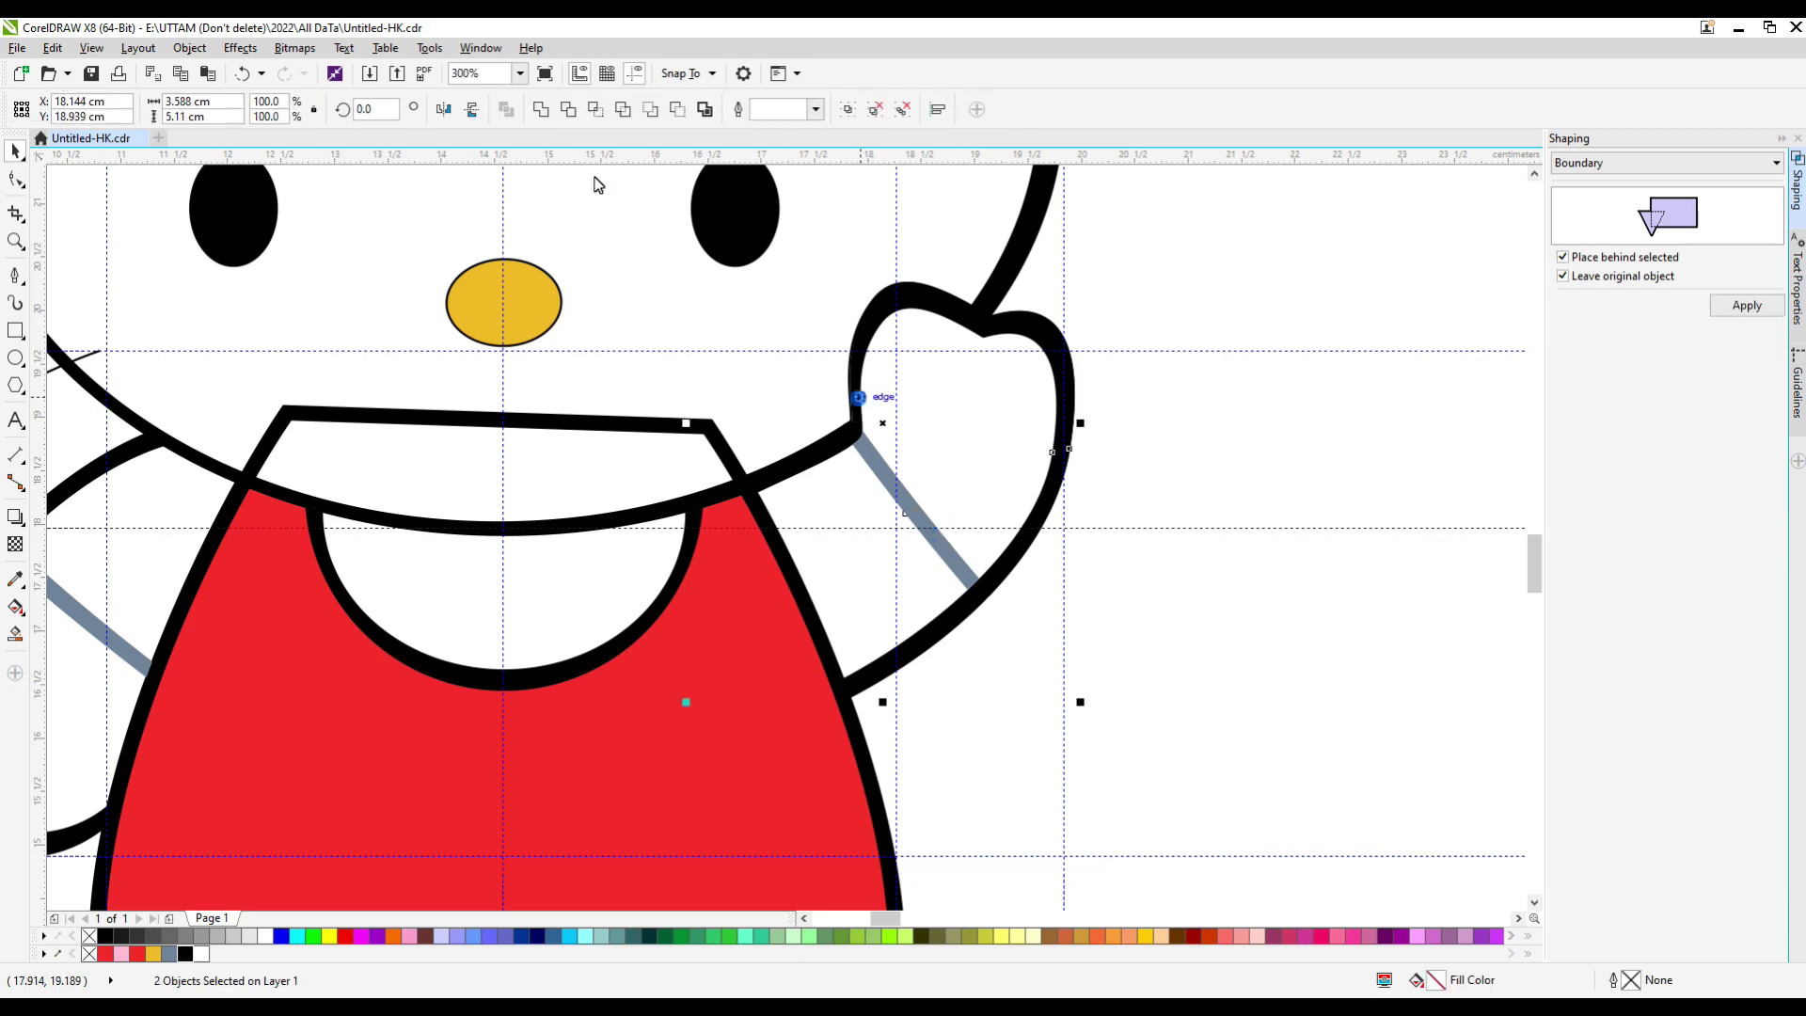
{"action": "left_click", "coordinate": [950, 527]}
Colour the cuff strips on both arms black.
{"action": "scroll", "coordinate": [781, 508], "scroll_direction": "down", "scroll_amount": 4}
{"action": "scroll", "coordinate": [780, 508], "scroll_direction": "up", "scroll_amount": 2}
{"action": "left_click", "coordinate": [798, 500]}
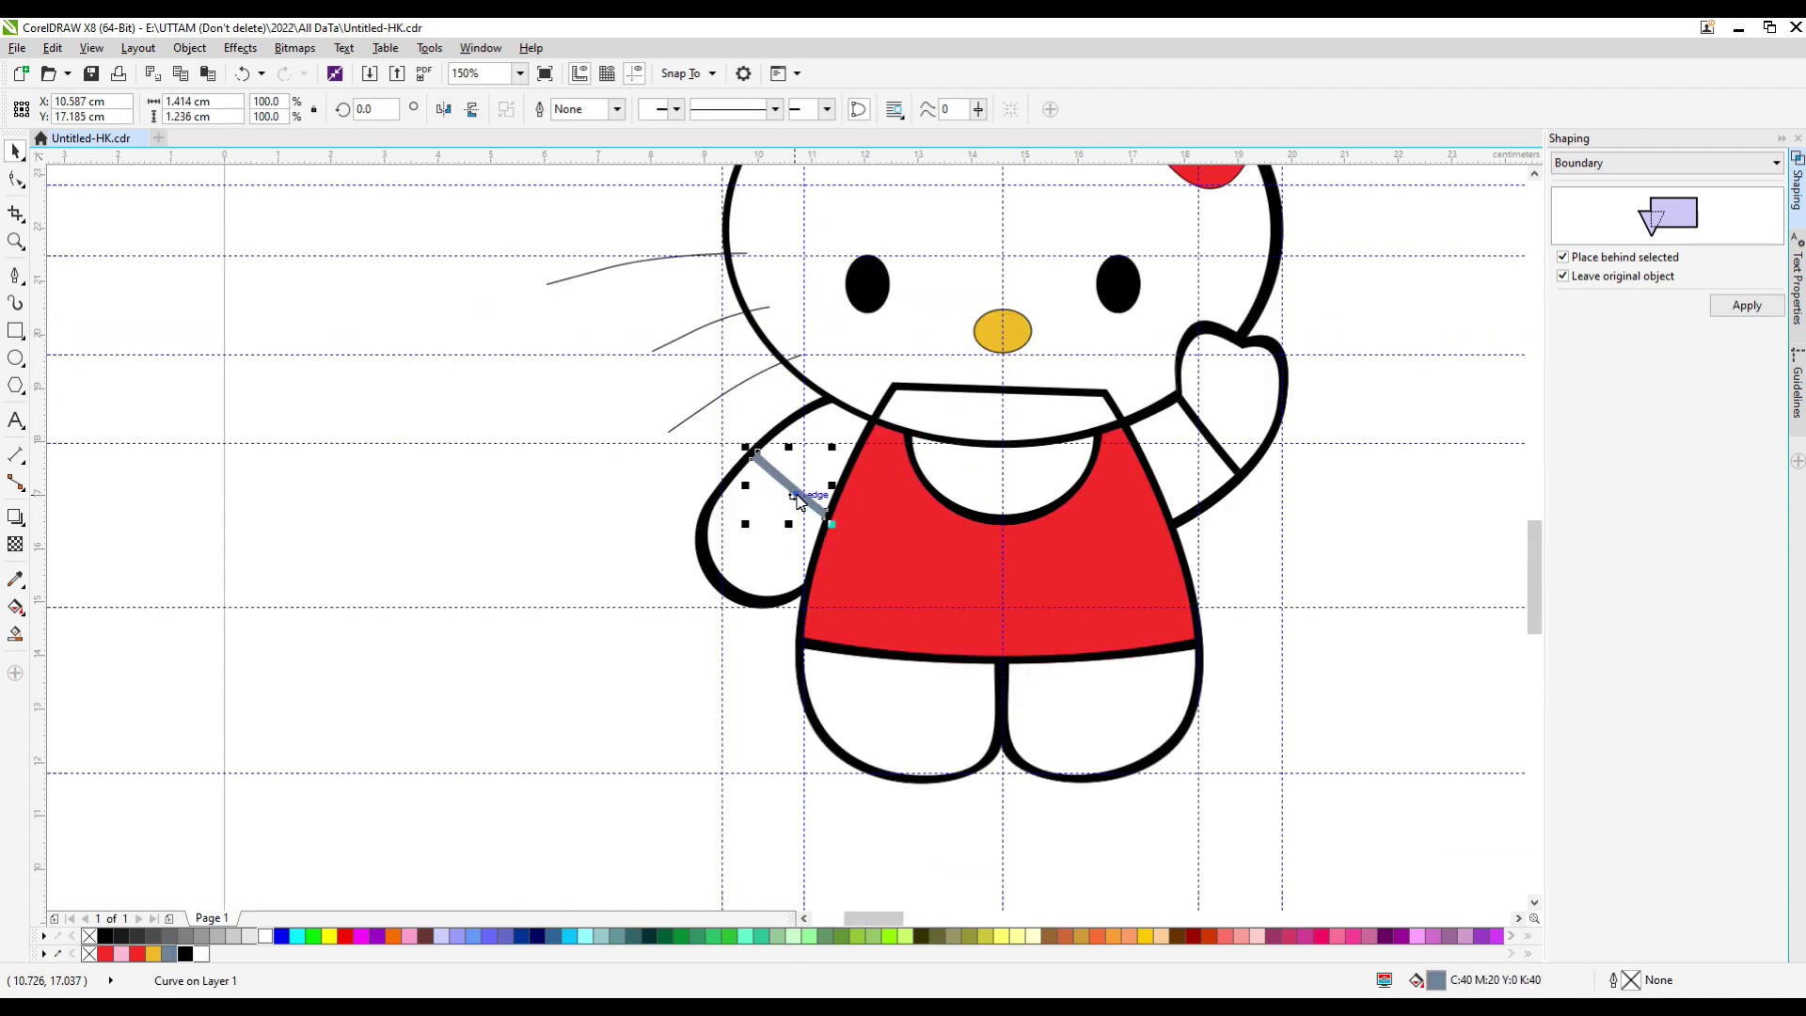
{"action": "right_click", "coordinate": [185, 954]}
{"action": "left_click", "coordinate": [1179, 468]}
{"action": "key", "text": "F3"}
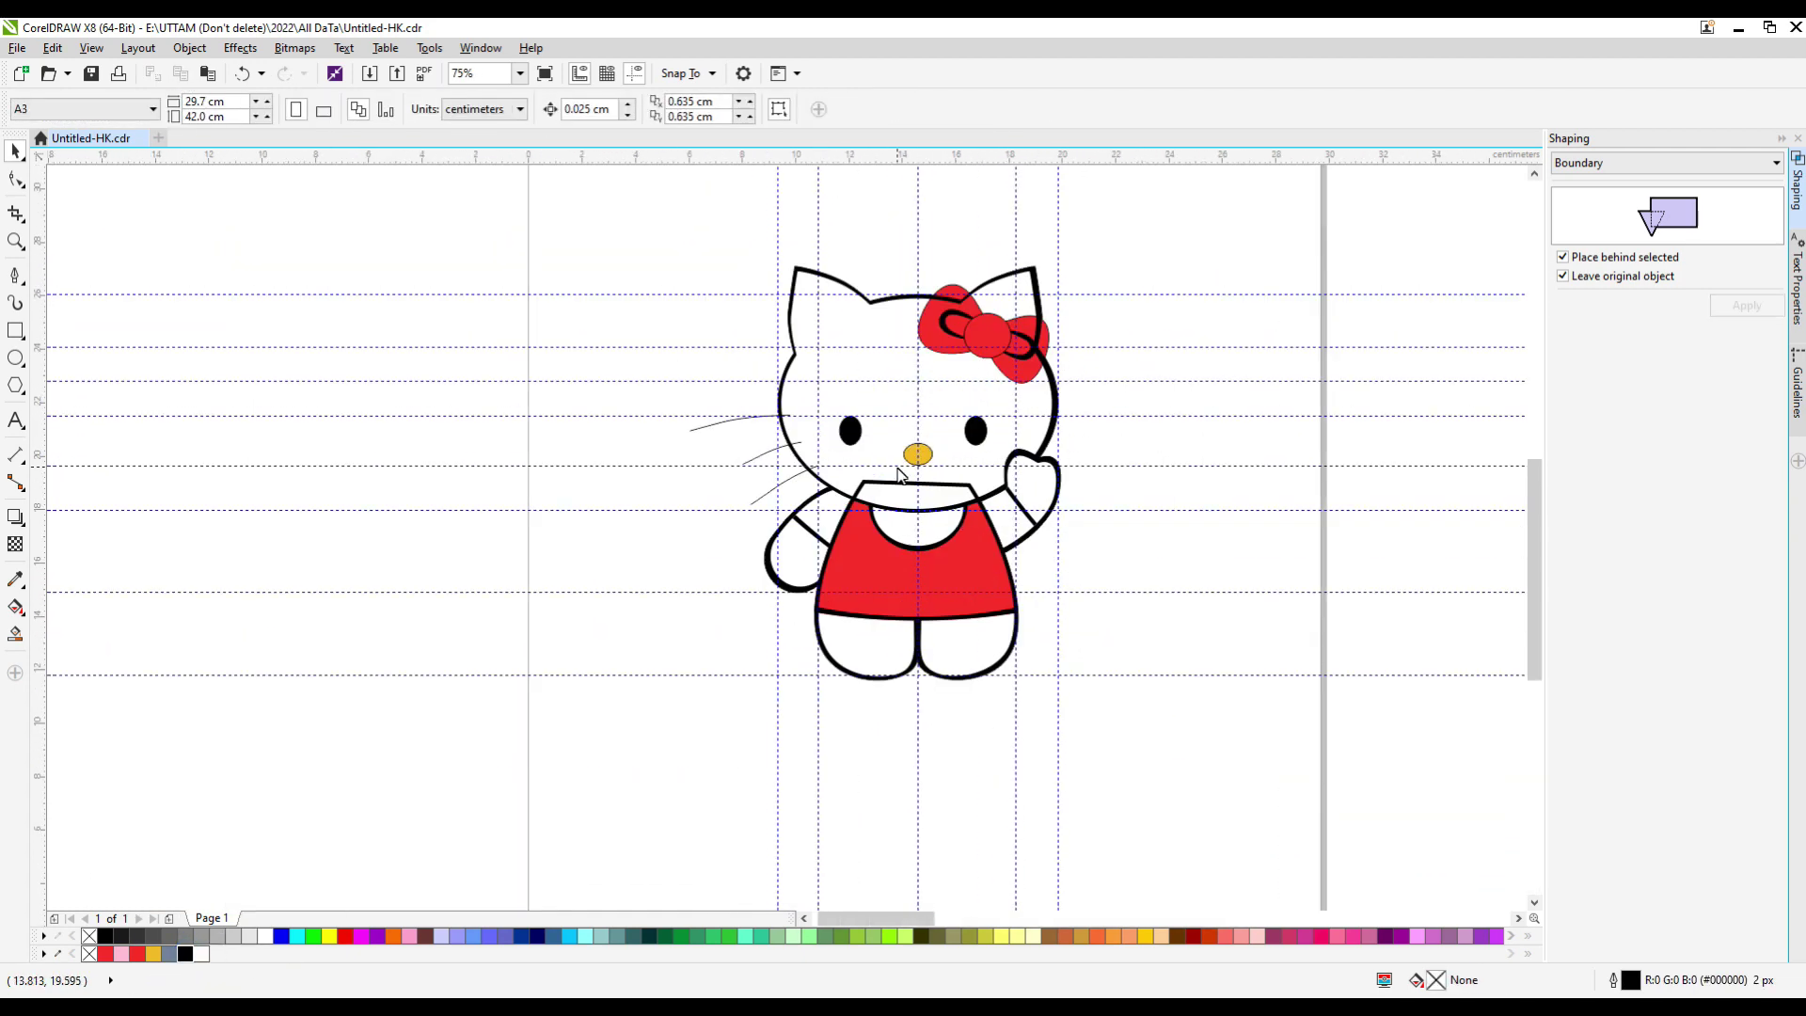
Place a 112.1% scaled copy of the nose behind it in black as its border, and remove the nose's own outline.
{"action": "scroll", "coordinate": [879, 430], "scroll_direction": "up", "scroll_amount": 2}
{"action": "left_click", "coordinate": [941, 456]}
{"action": "scroll", "coordinate": [871, 452], "scroll_direction": "up", "scroll_amount": 2}
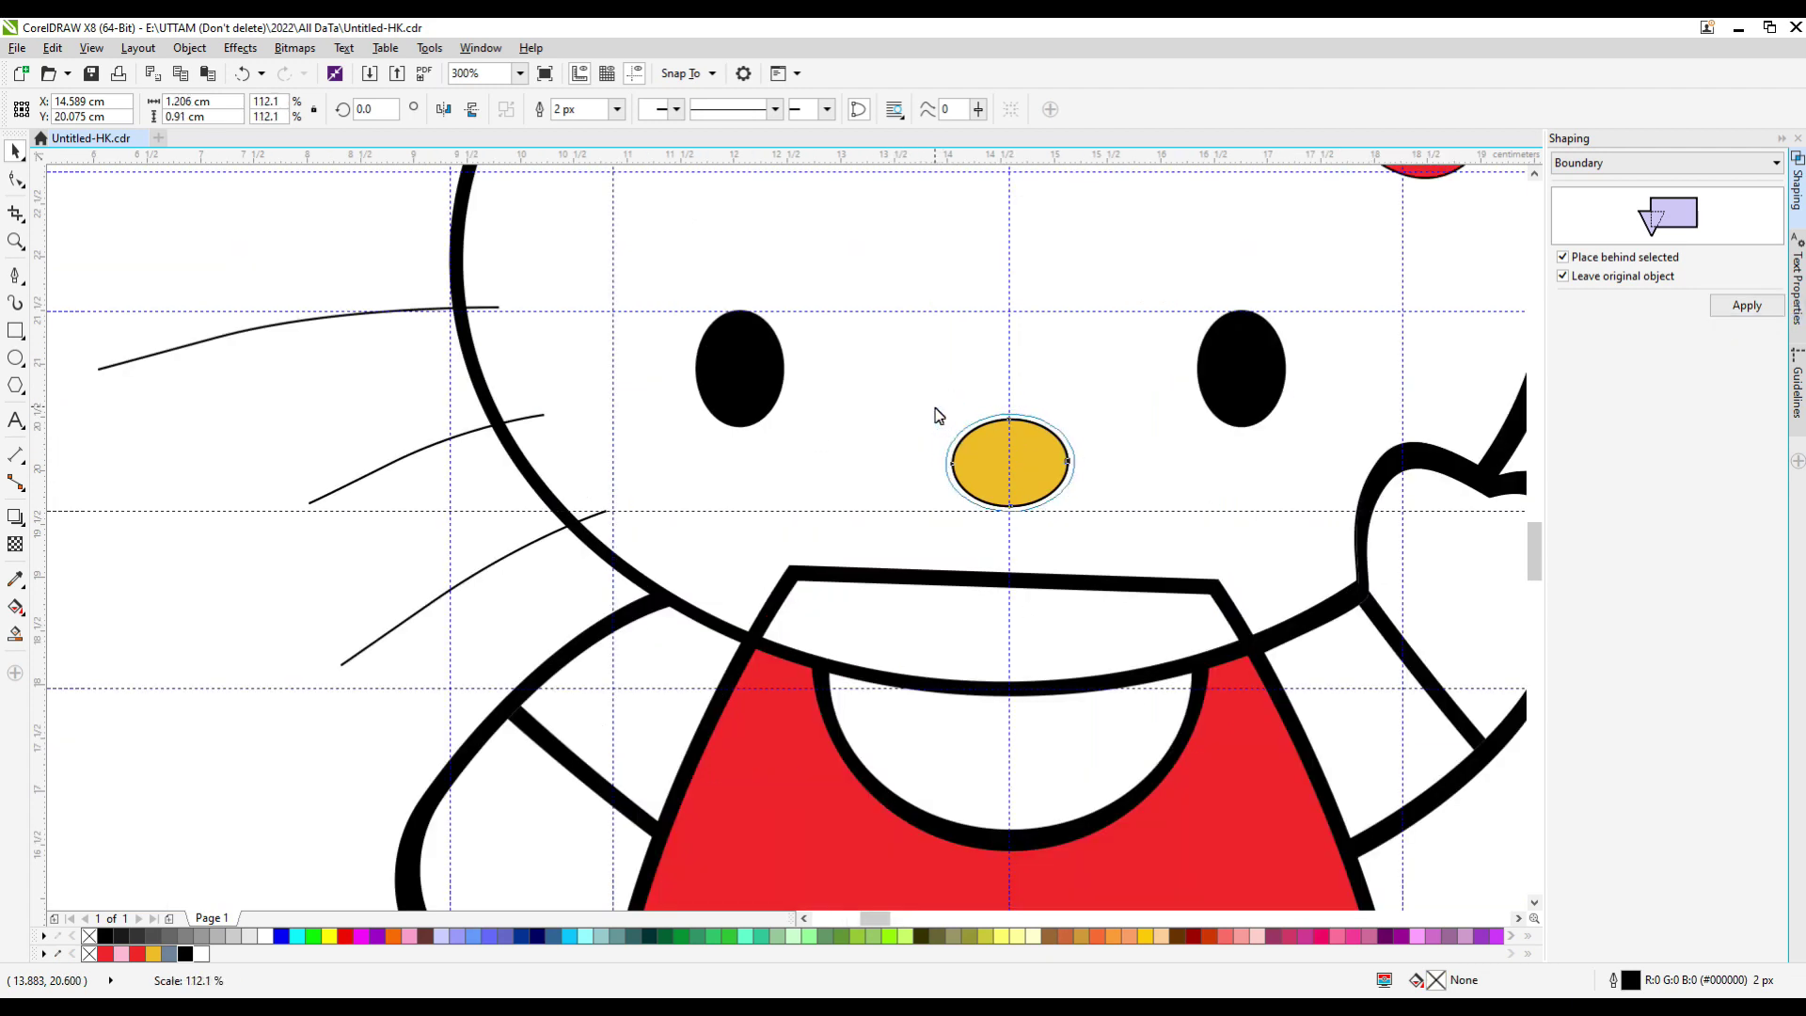
{"action": "right_click", "coordinate": [185, 955]}
{"action": "left_click", "coordinate": [979, 467]}
{"action": "scroll", "coordinate": [984, 426], "scroll_direction": "up", "scroll_amount": 2}
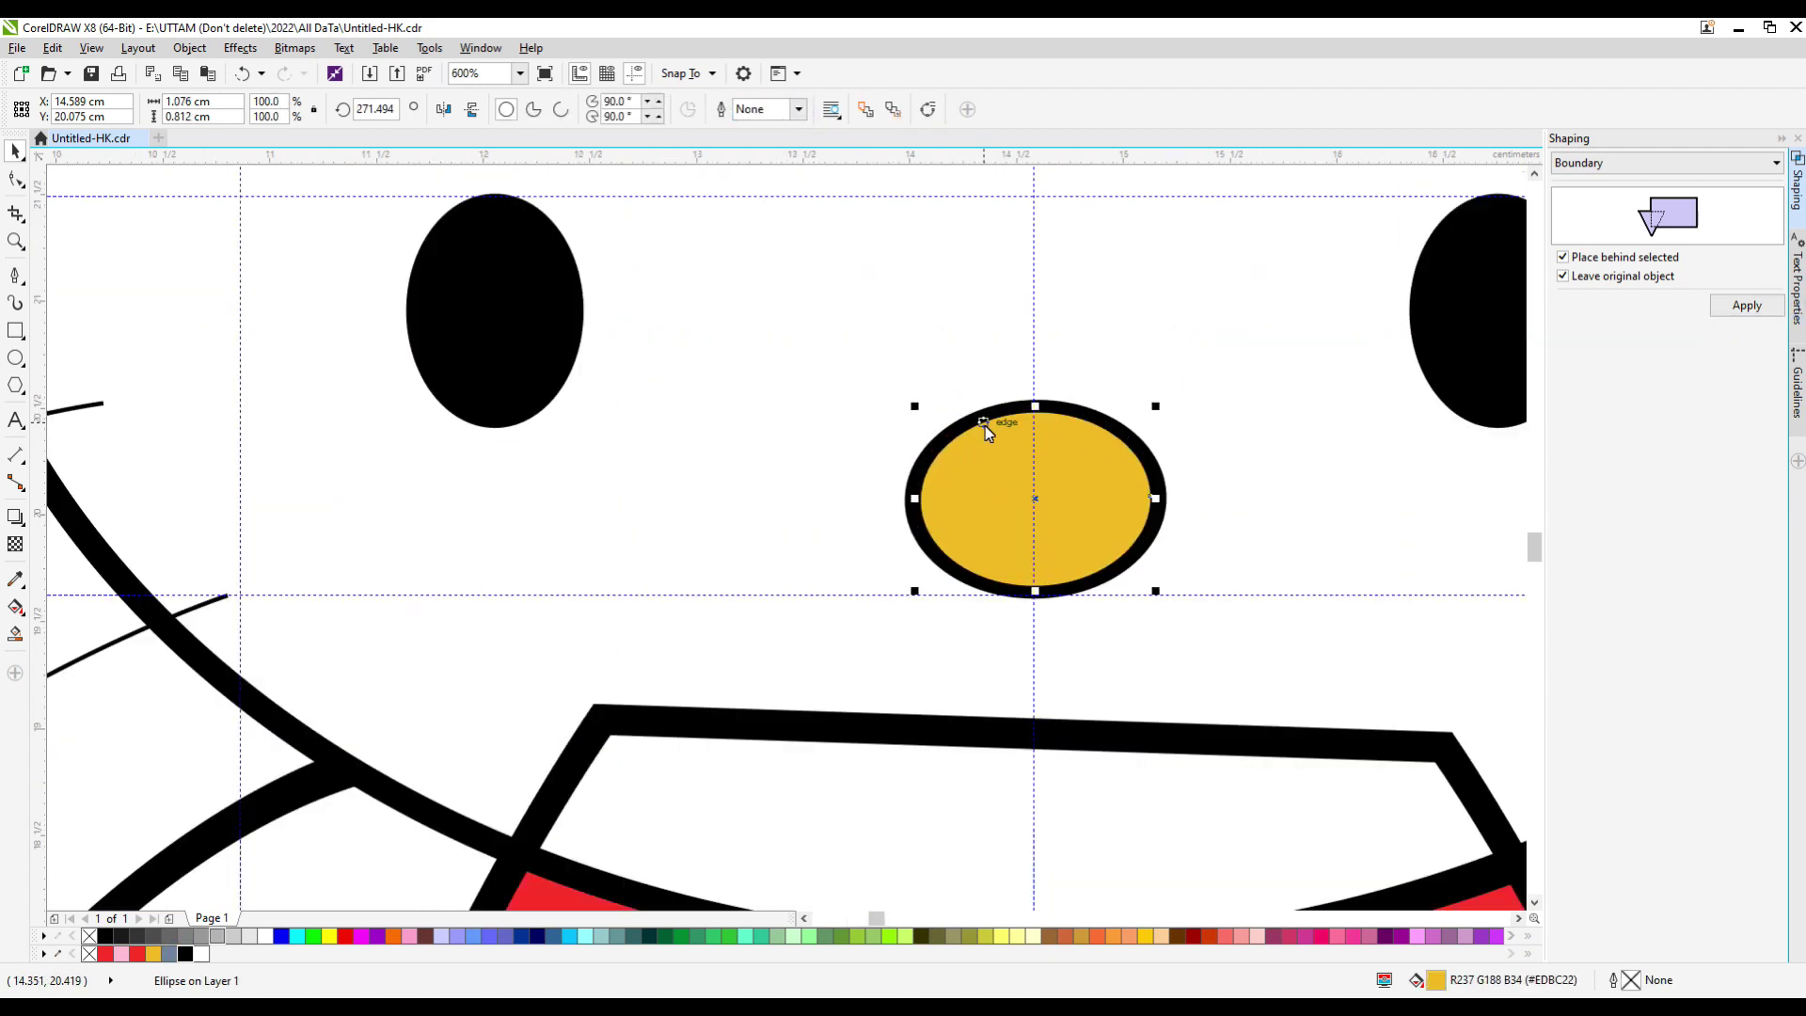
Draw a circle about 0.29 cm wide in the upper part of the left eye and fill it white as a highlight.
{"action": "scroll", "coordinate": [573, 403], "scroll_direction": "down", "scroll_amount": 4}
{"action": "left_click", "coordinate": [514, 421]}
{"action": "scroll", "coordinate": [533, 354], "scroll_direction": "up", "scroll_amount": 4}
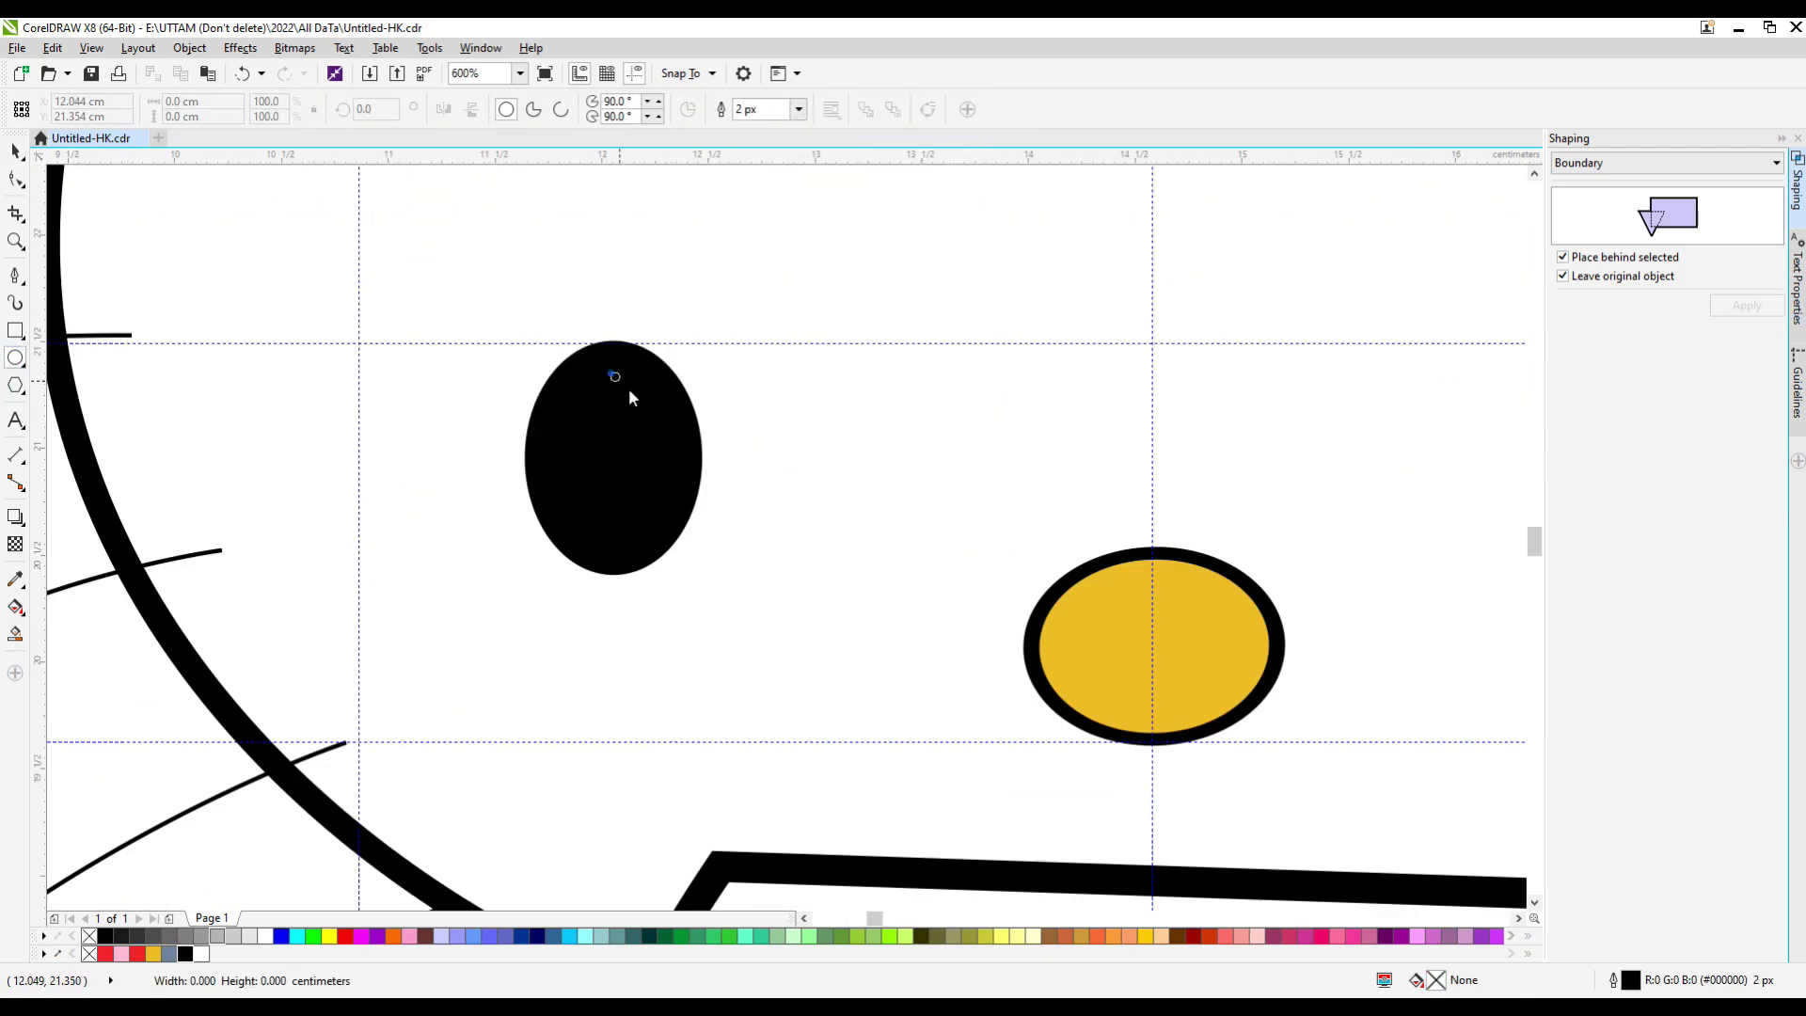
{"action": "key", "text": "F7"}
{"action": "left_click_drag", "start_coordinate": [608, 370], "coordinate": [665, 427]}
{"action": "left_click", "coordinate": [266, 936]}
{"action": "scroll", "coordinate": [656, 505], "scroll_direction": "down", "scroll_amount": 4}
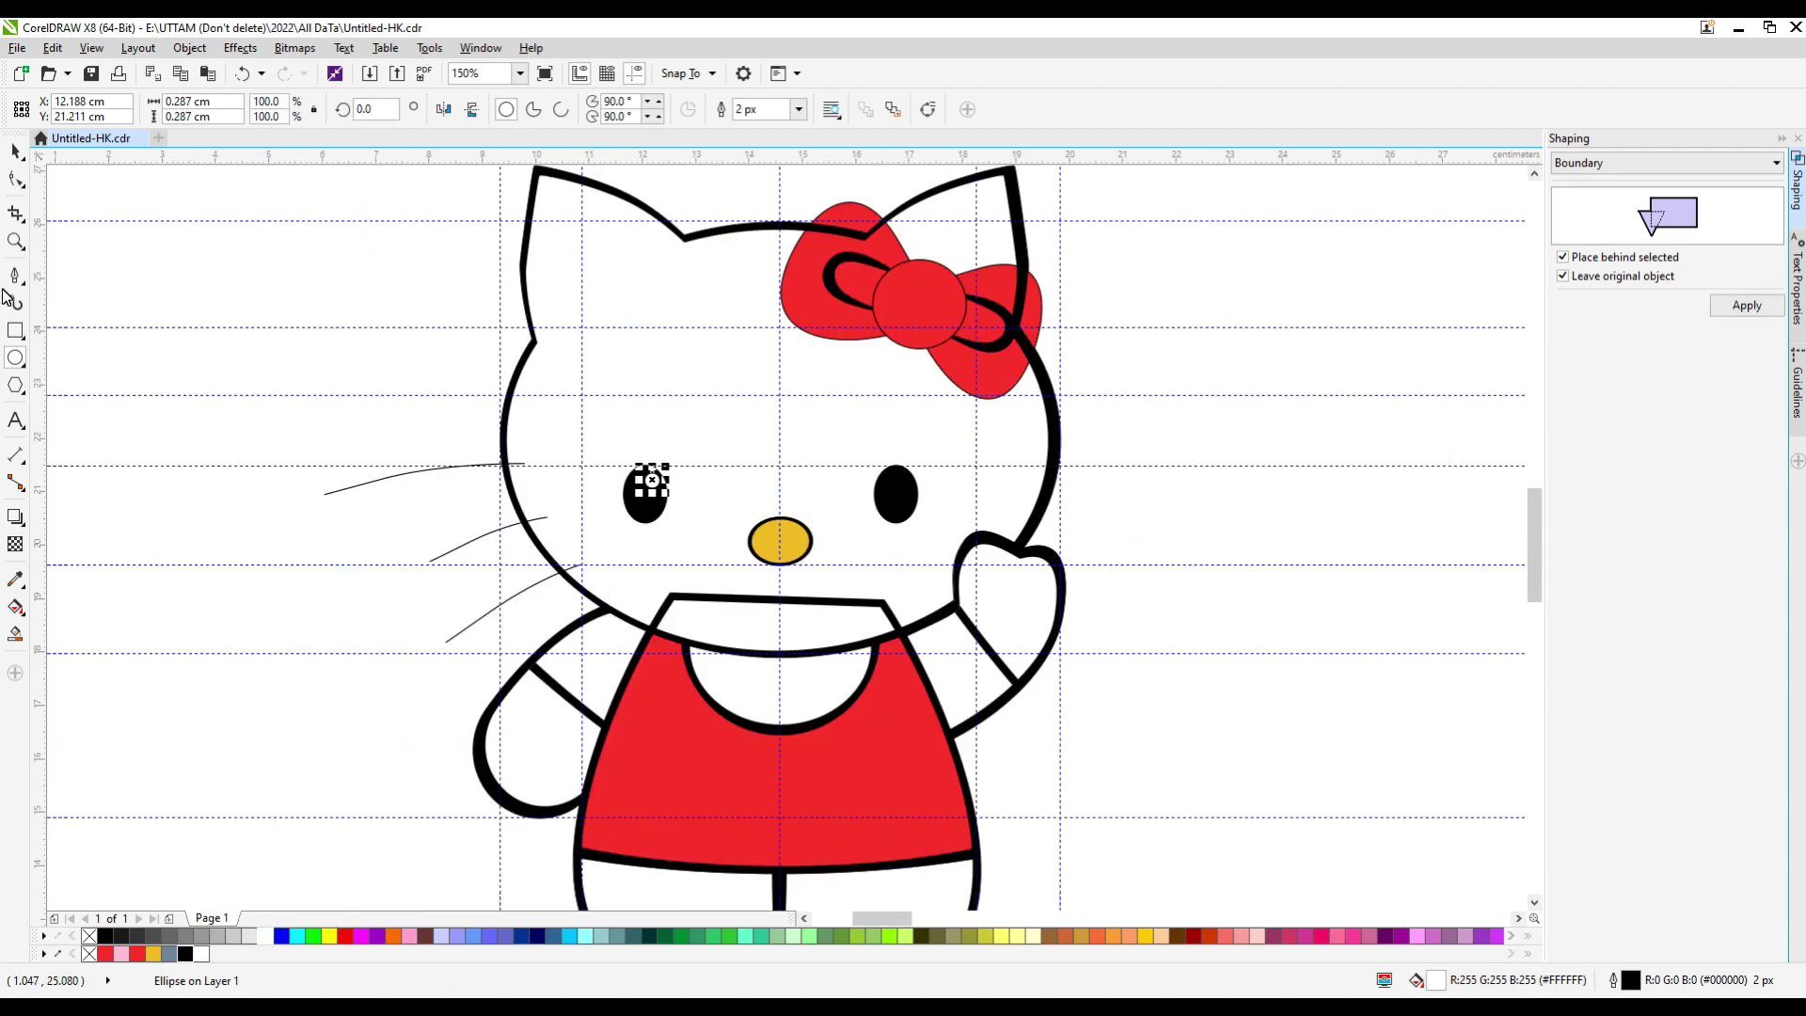
{"action": "left_click", "coordinate": [271, 424]}
{"action": "scroll", "coordinate": [626, 517], "scroll_direction": "up", "scroll_amount": 2}
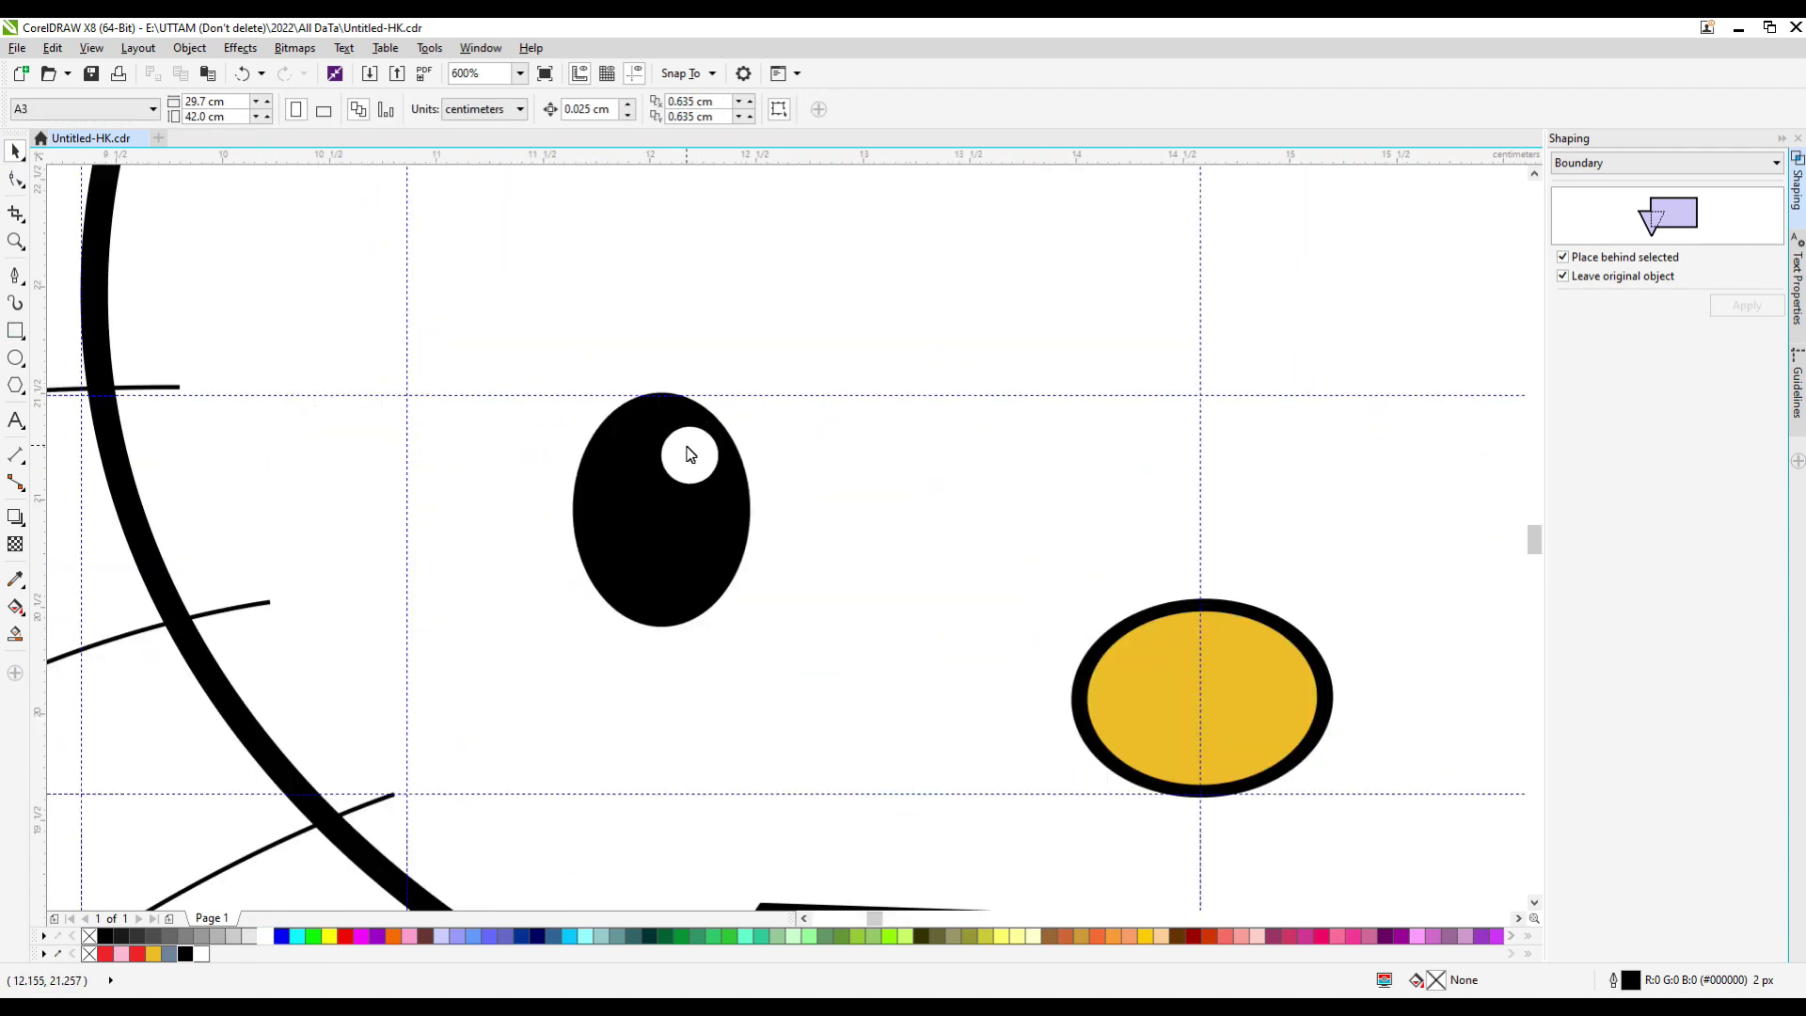
Replace the plain right eye with a grouped copy of the left eye and its highlight.
{"action": "left_click", "coordinate": [649, 494]}
{"action": "scroll", "coordinate": [649, 495], "scroll_direction": "up", "scroll_amount": 2}
{"action": "scroll", "coordinate": [835, 382], "scroll_direction": "down", "scroll_amount": 2}
{"action": "scroll", "coordinate": [785, 473], "scroll_direction": "down", "scroll_amount": 2}
{"action": "left_click_drag", "start_coordinate": [786, 474], "coordinate": [1359, 473]}
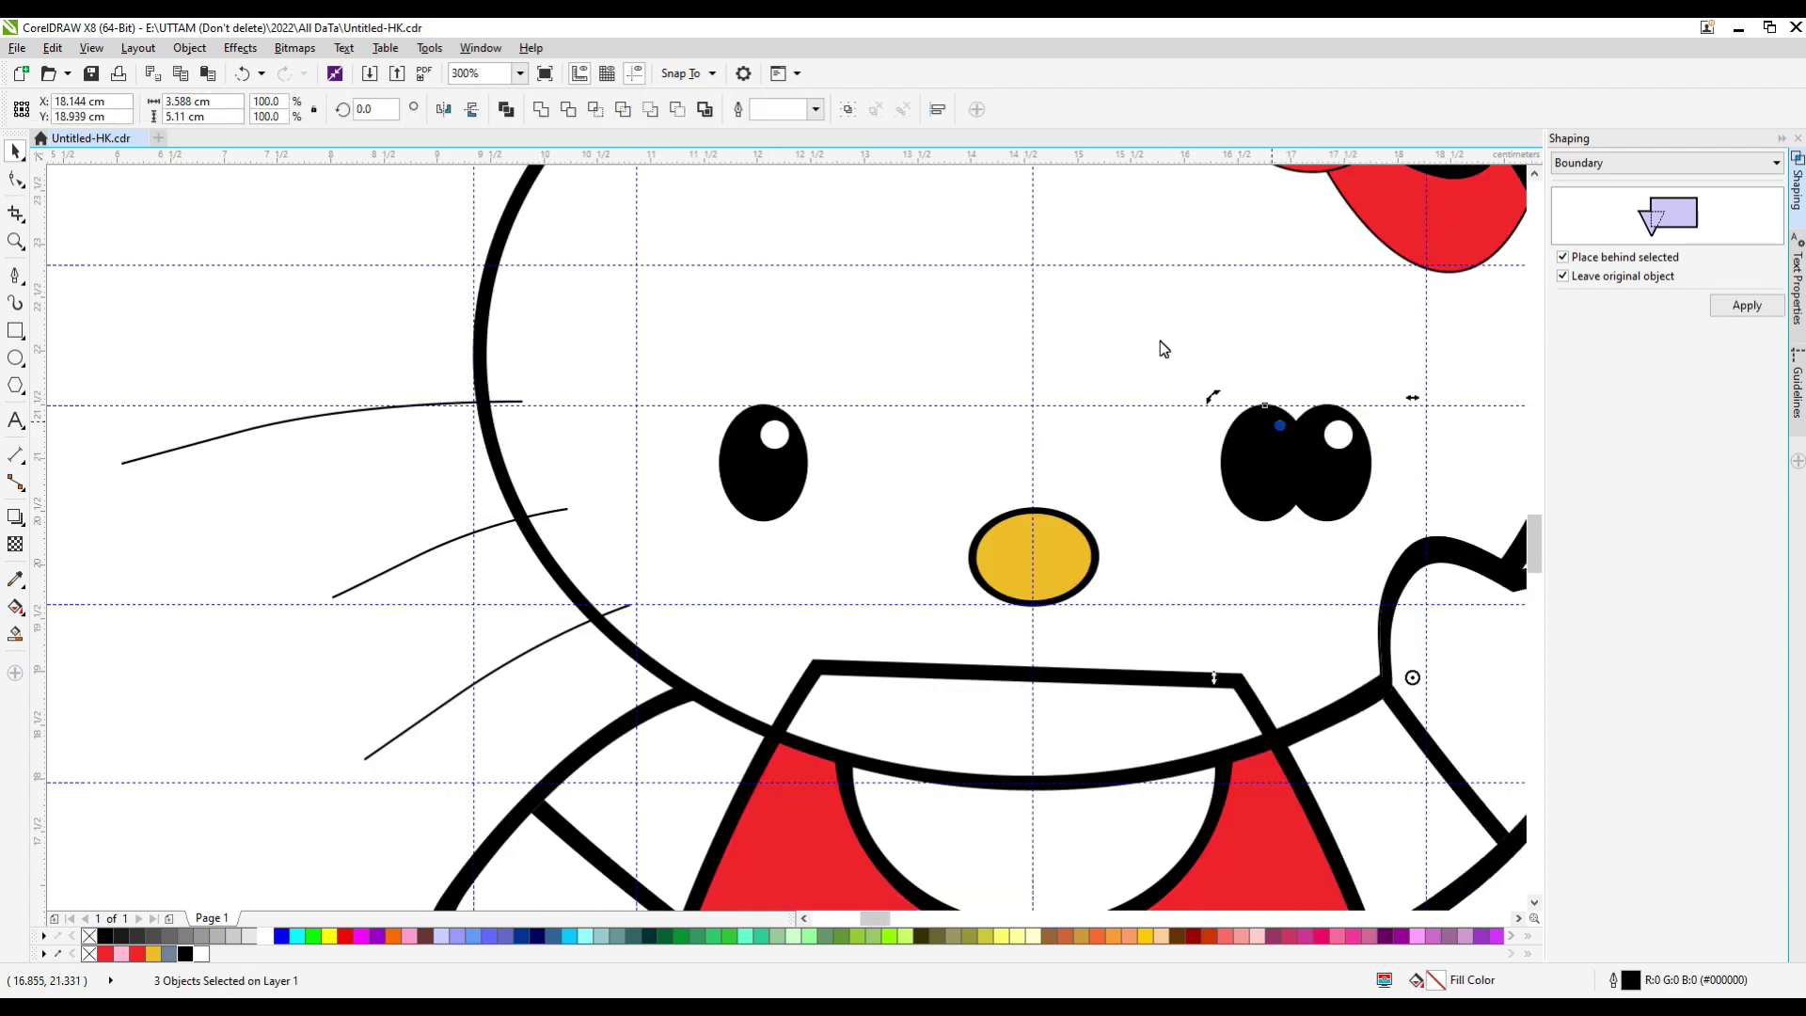
{"action": "key", "text": "ctrl+z"}
{"action": "left_click", "coordinate": [1336, 435], "text": "ctrl"}
{"action": "left_click", "coordinate": [1291, 448]}
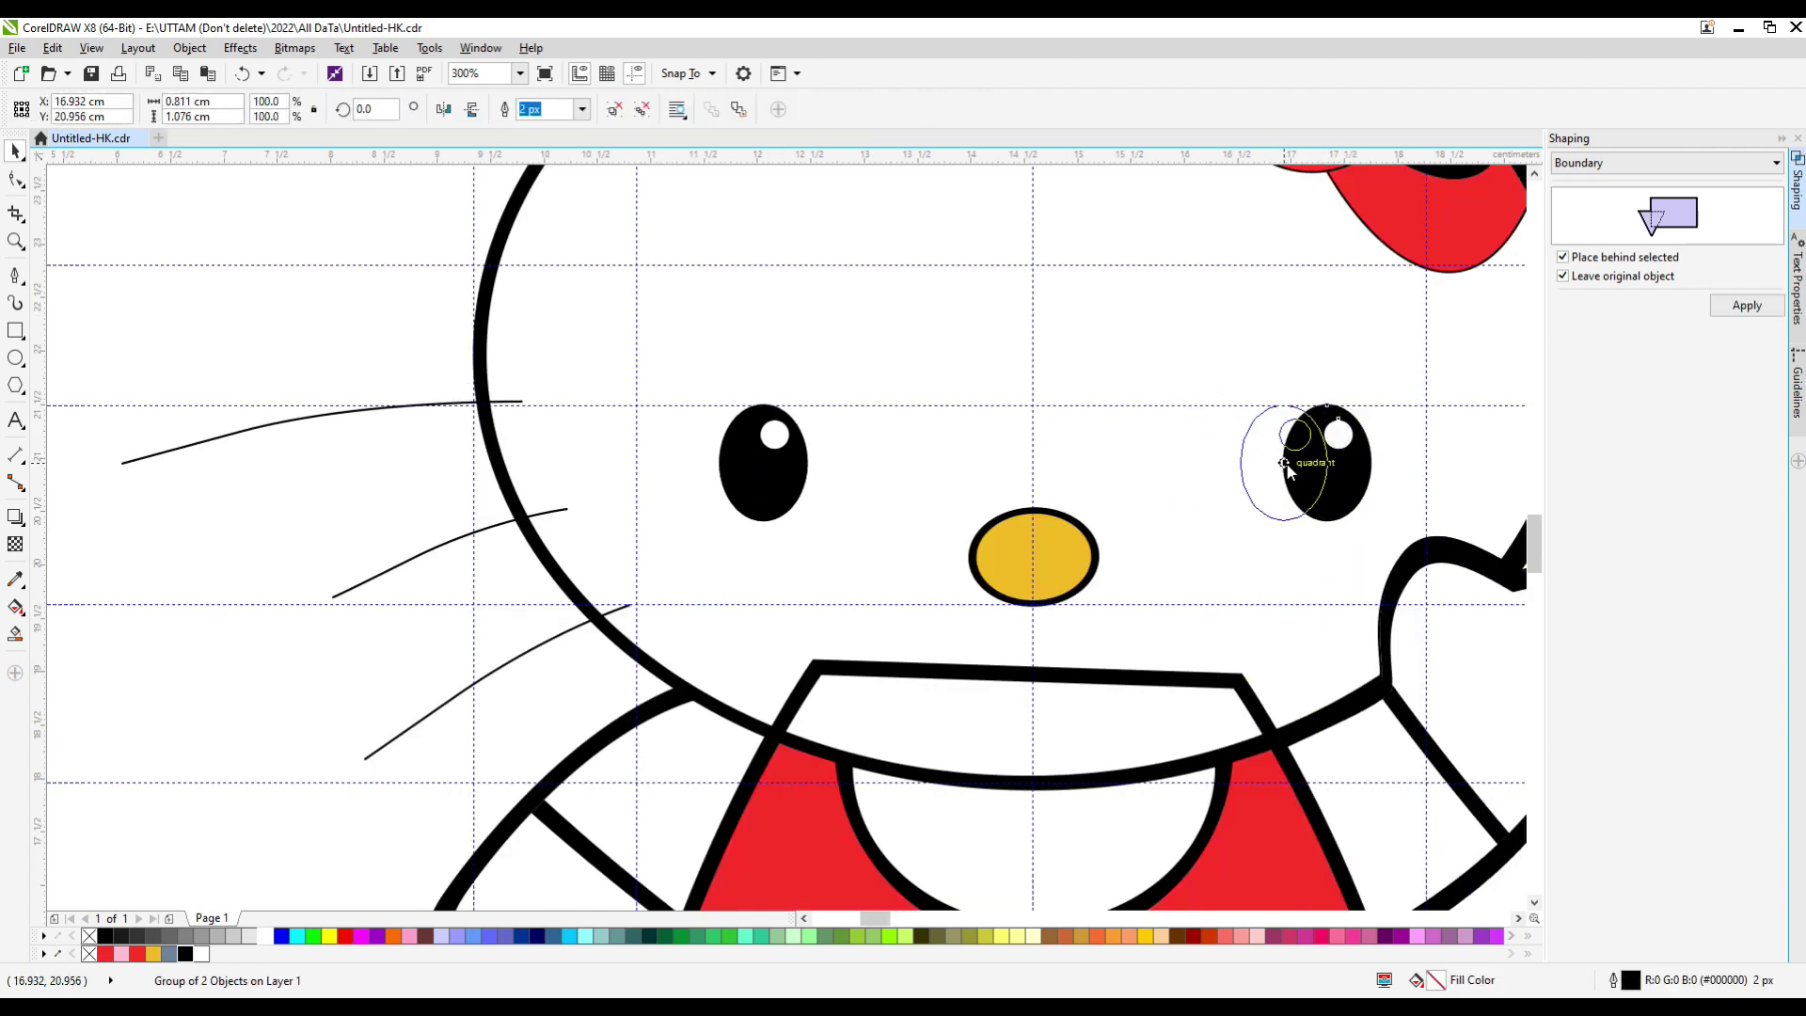
Bring the head with its facial features and bow in front of the dress's upper edge, keeping the raised hand over the head.
{"action": "scroll", "coordinate": [1020, 367], "scroll_direction": "down", "scroll_amount": 4}
{"action": "left_click", "coordinate": [753, 496]}
{"action": "scroll", "coordinate": [754, 495], "scroll_direction": "up", "scroll_amount": 1}
{"action": "scroll", "coordinate": [753, 496], "scroll_direction": "down", "scroll_amount": 1}
{"action": "left_click_drag", "start_coordinate": [741, 260], "coordinate": [1166, 520]}
{"action": "left_click", "coordinate": [1008, 519]}
{"action": "left_click", "coordinate": [1237, 422]}
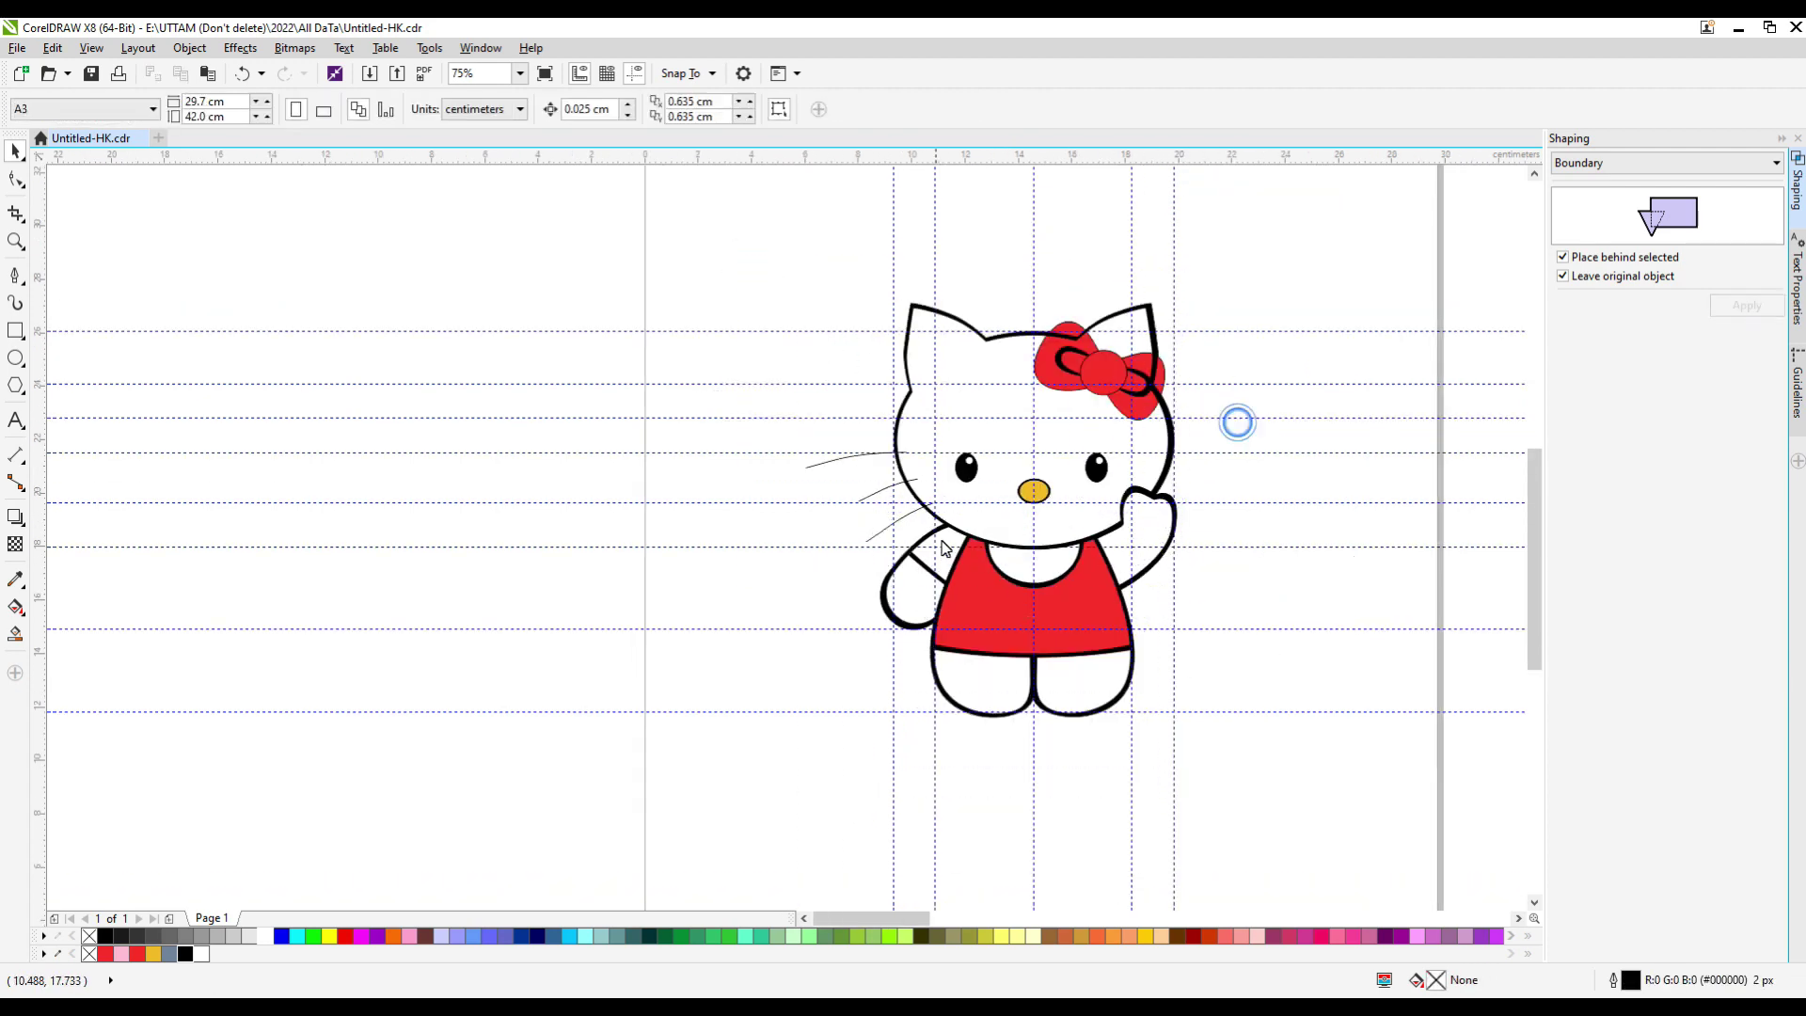
Shrink the nose together with its black border to about 0.996 by 0.711 cm.
{"action": "scroll", "coordinate": [1034, 505], "scroll_direction": "up", "scroll_amount": 1}
{"action": "left_click", "coordinate": [1038, 487]}
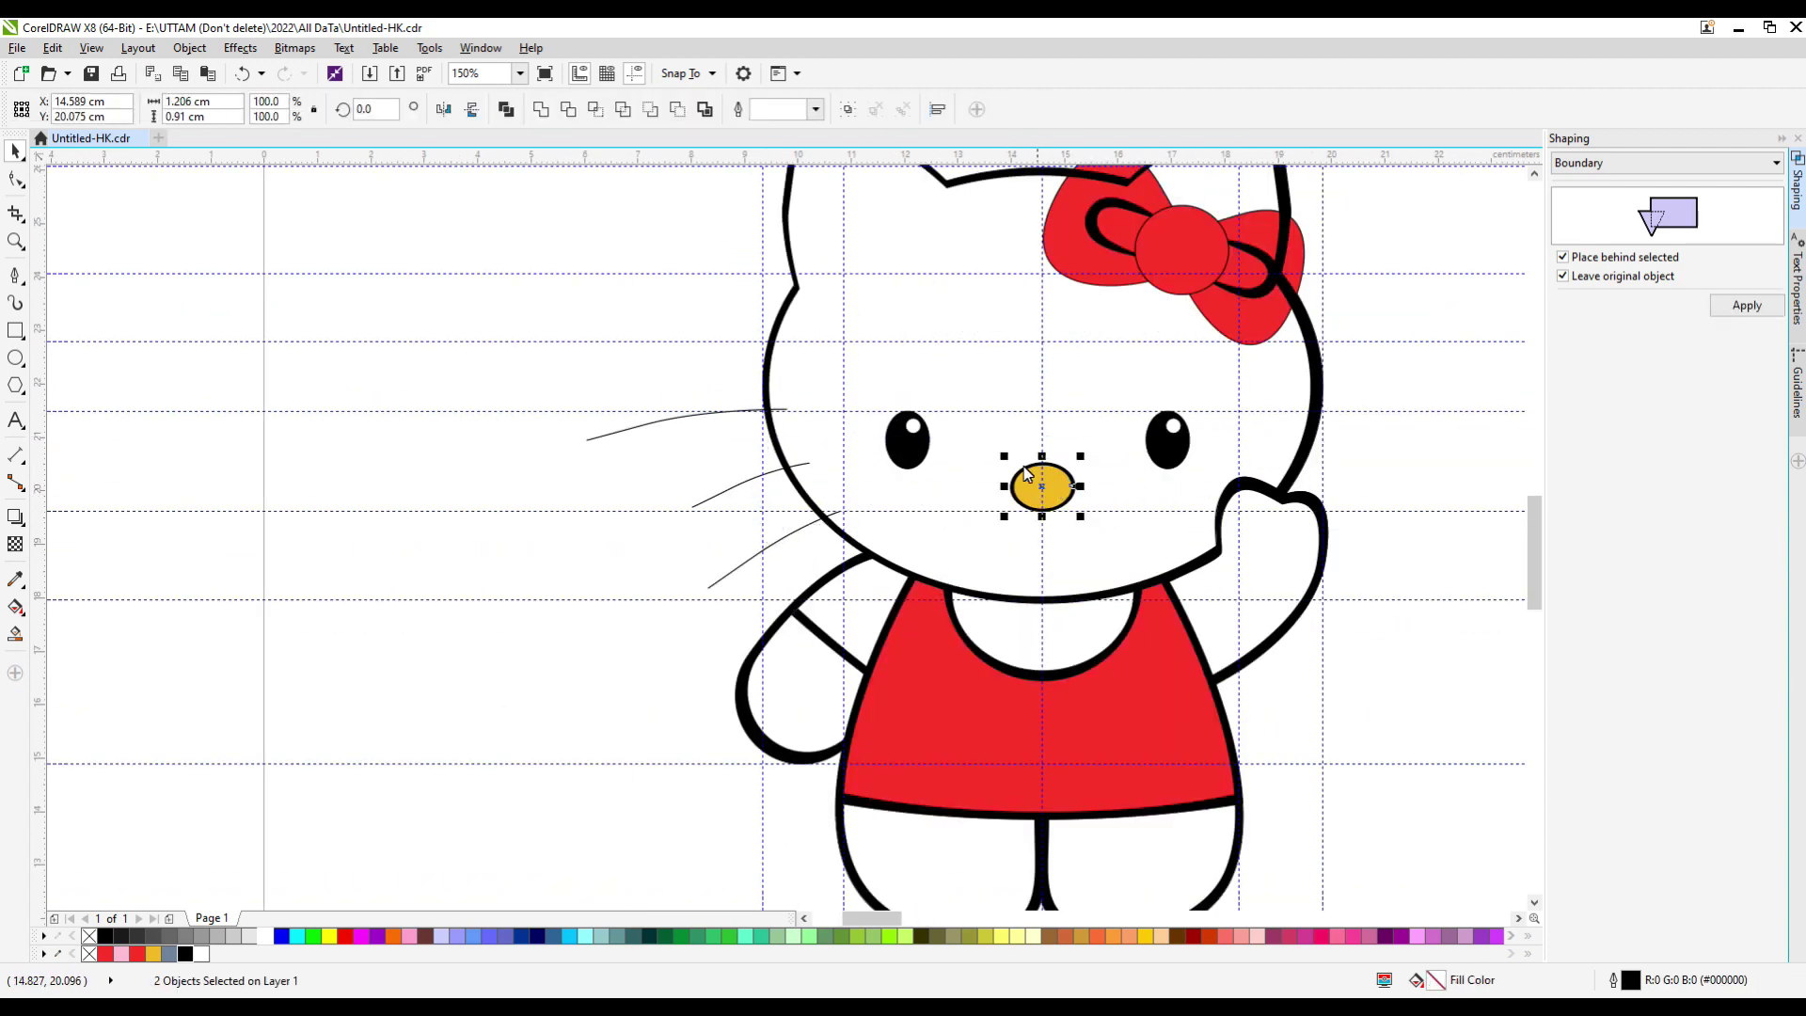
{"action": "scroll", "coordinate": [1042, 488], "scroll_direction": "up", "scroll_amount": 2}
{"action": "scroll", "coordinate": [983, 422], "scroll_direction": "down", "scroll_amount": 2}
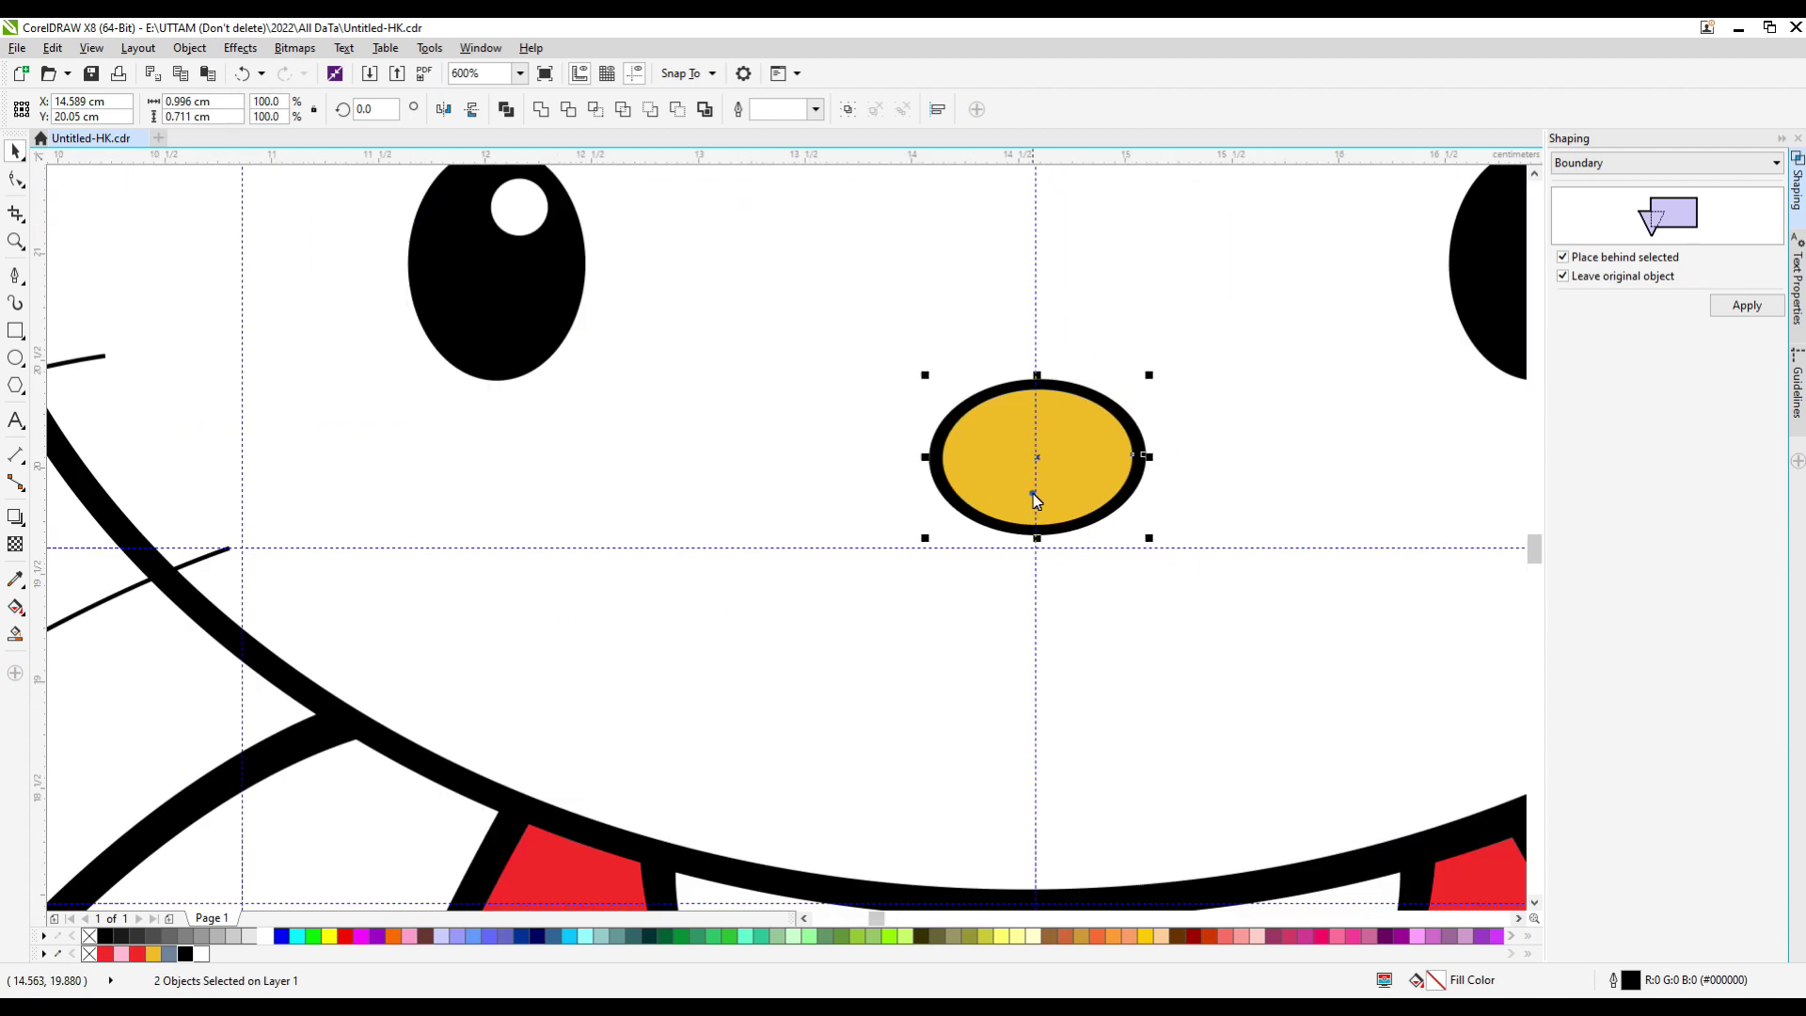
{"action": "left_click", "coordinate": [735, 574]}
Duplicate the top whisker just below itself and join both curves at their ends into one black-filled shape without an outline.
{"action": "left_click", "coordinate": [640, 437]}
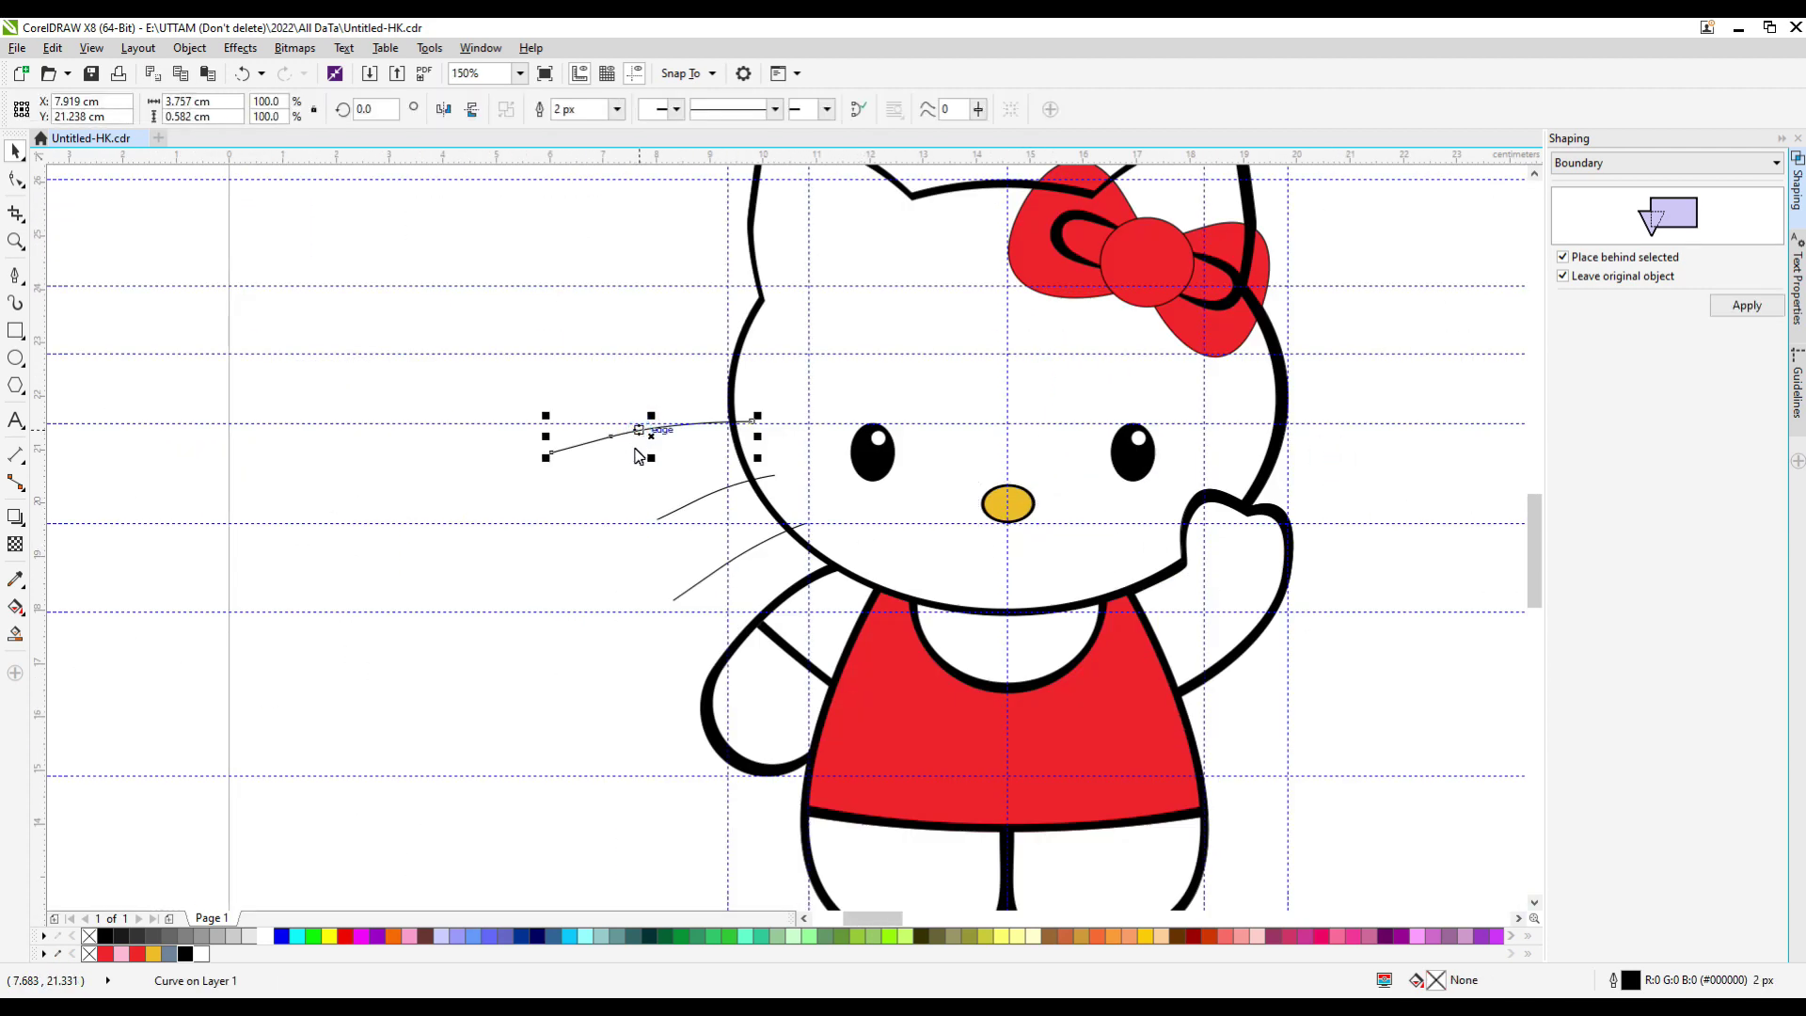
{"action": "scroll", "coordinate": [640, 435], "scroll_direction": "up", "scroll_amount": 1}
{"action": "left_click", "coordinate": [708, 407], "text": "shift"}
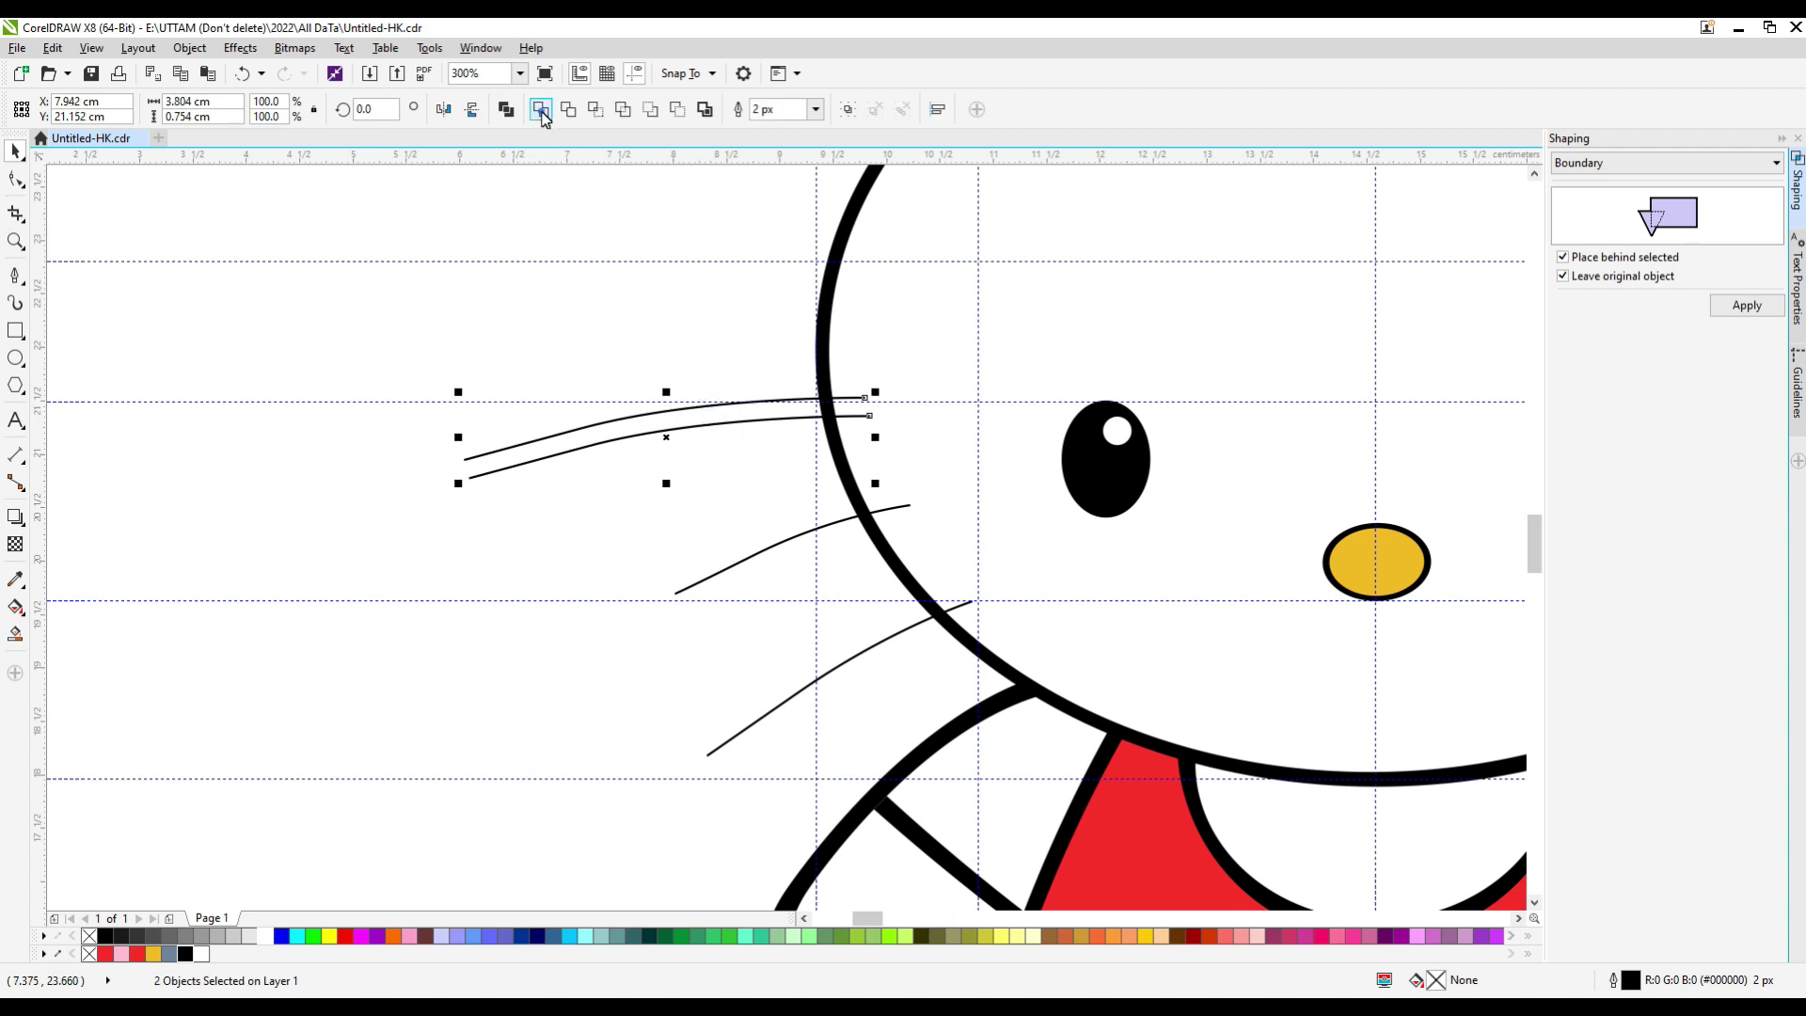
{"action": "key", "text": "ctrl+l"}
{"action": "left_click", "coordinate": [11, 171]}
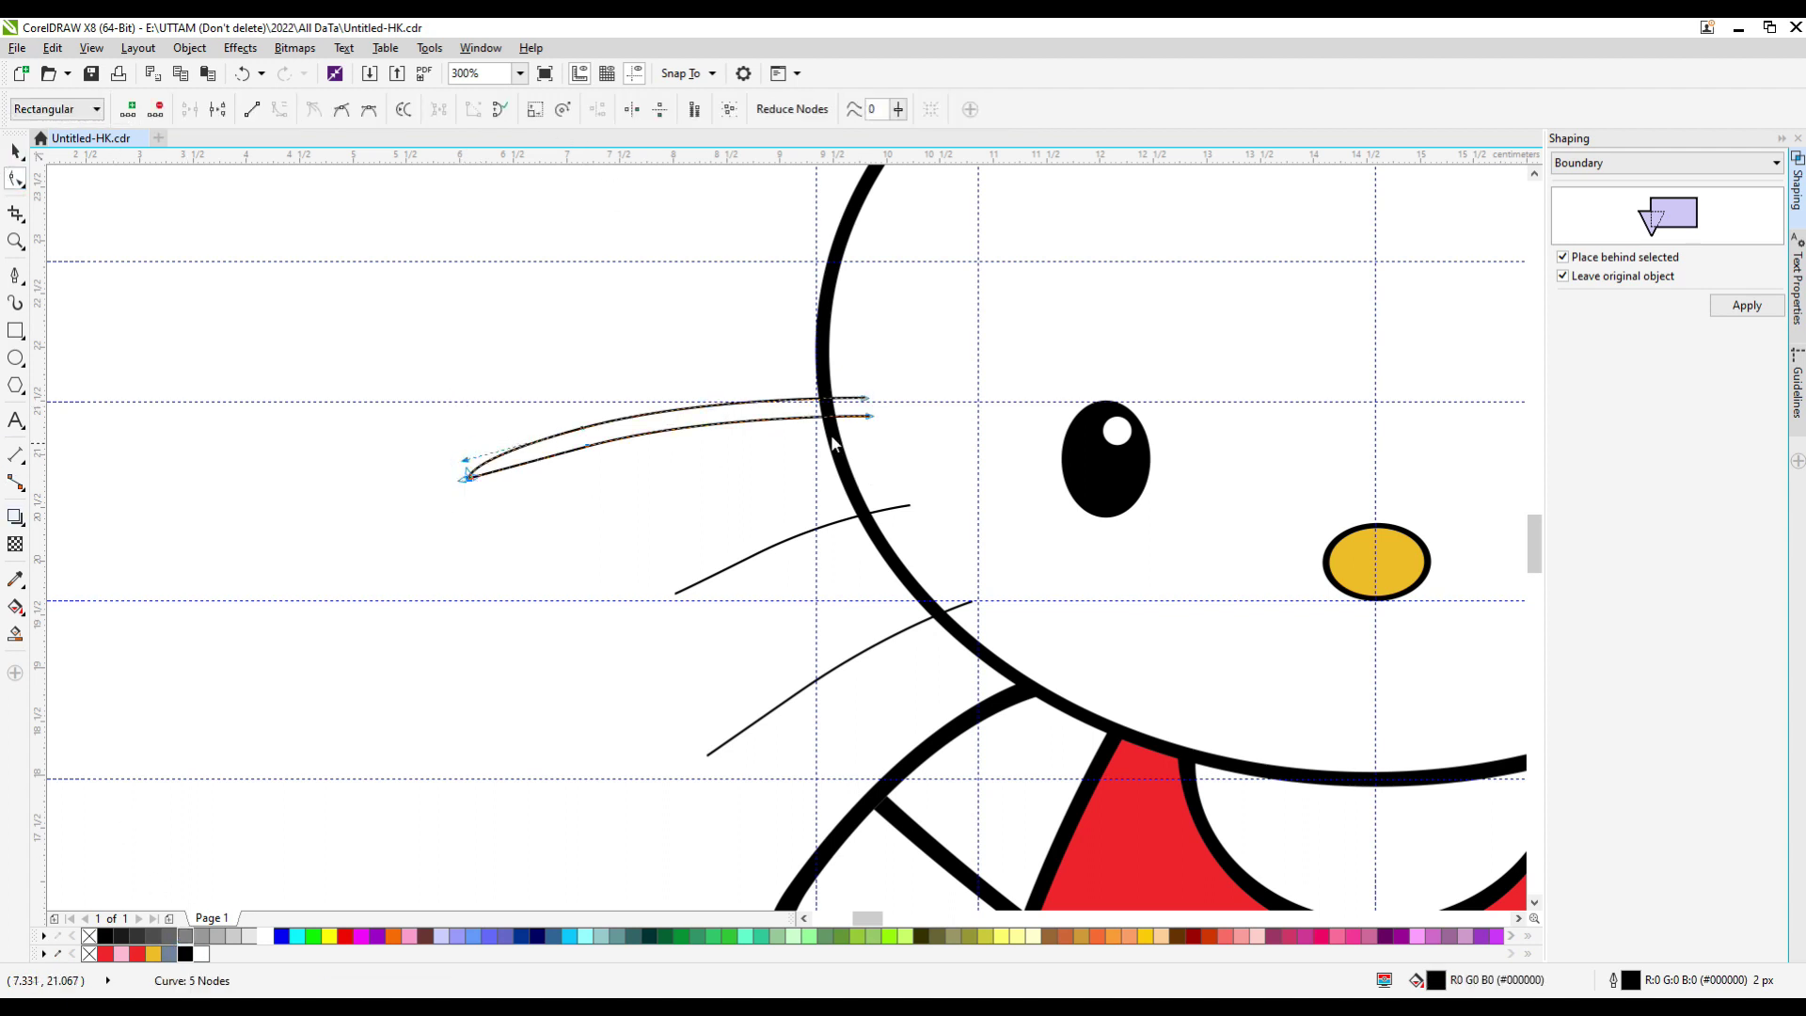
{"action": "left_click_drag", "start_coordinate": [868, 399], "coordinate": [868, 415]}
{"action": "key", "text": "space"}
{"action": "left_click", "coordinate": [624, 109]}
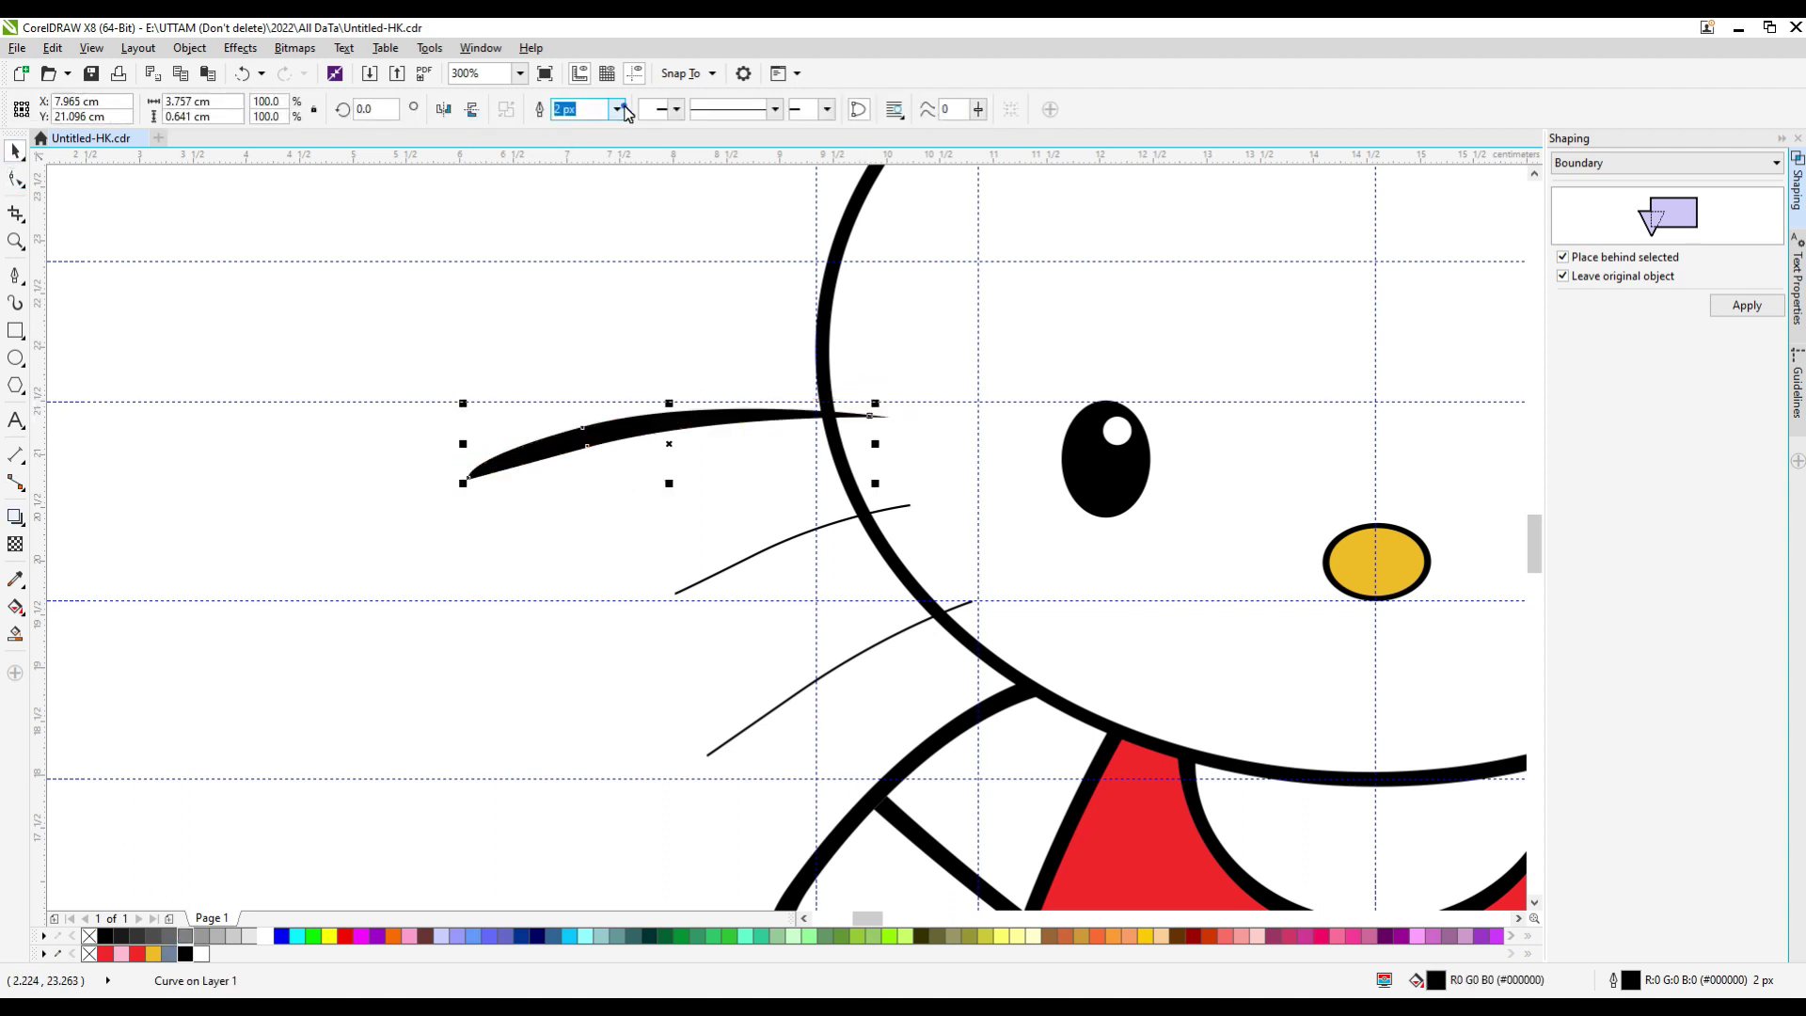
Reshape the top whisker's curve nodes so it is thickest in the middle and tapers to a point at both ends.
{"action": "key", "text": "space"}
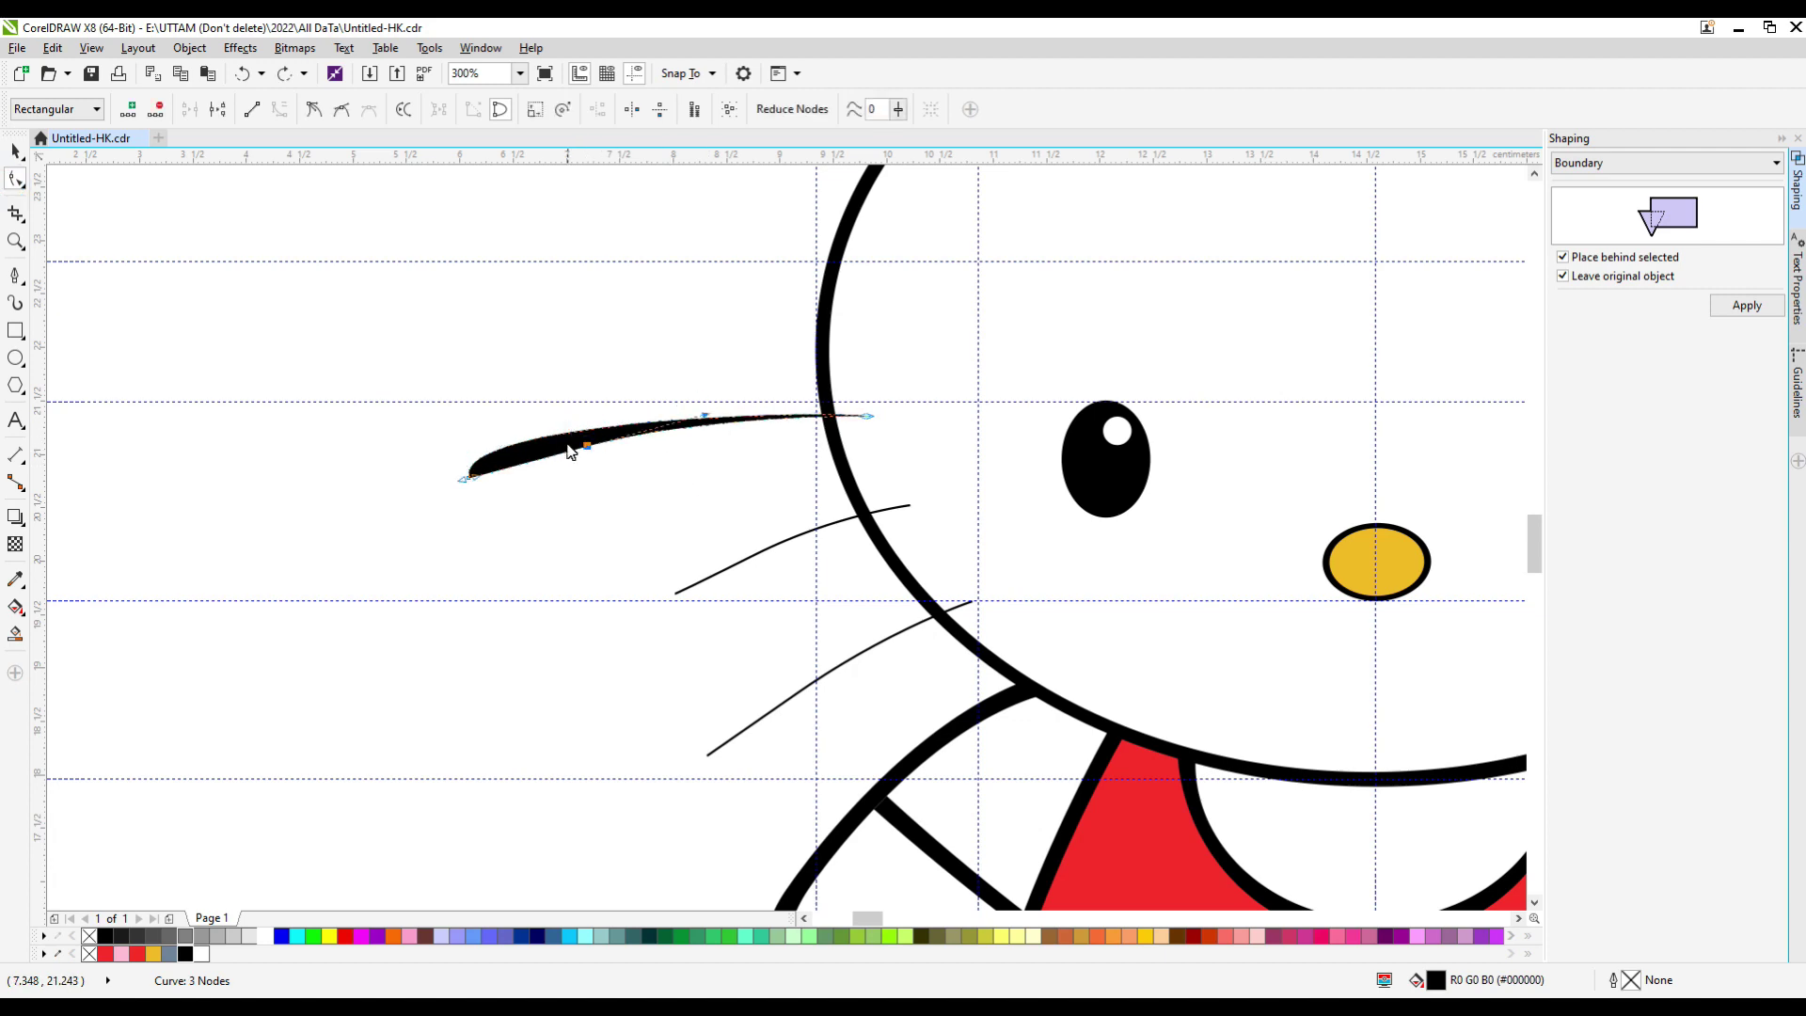
{"action": "left_click_drag", "start_coordinate": [569, 452], "coordinate": [589, 435]}
{"action": "scroll", "coordinate": [564, 420], "scroll_direction": "up", "scroll_amount": 4}
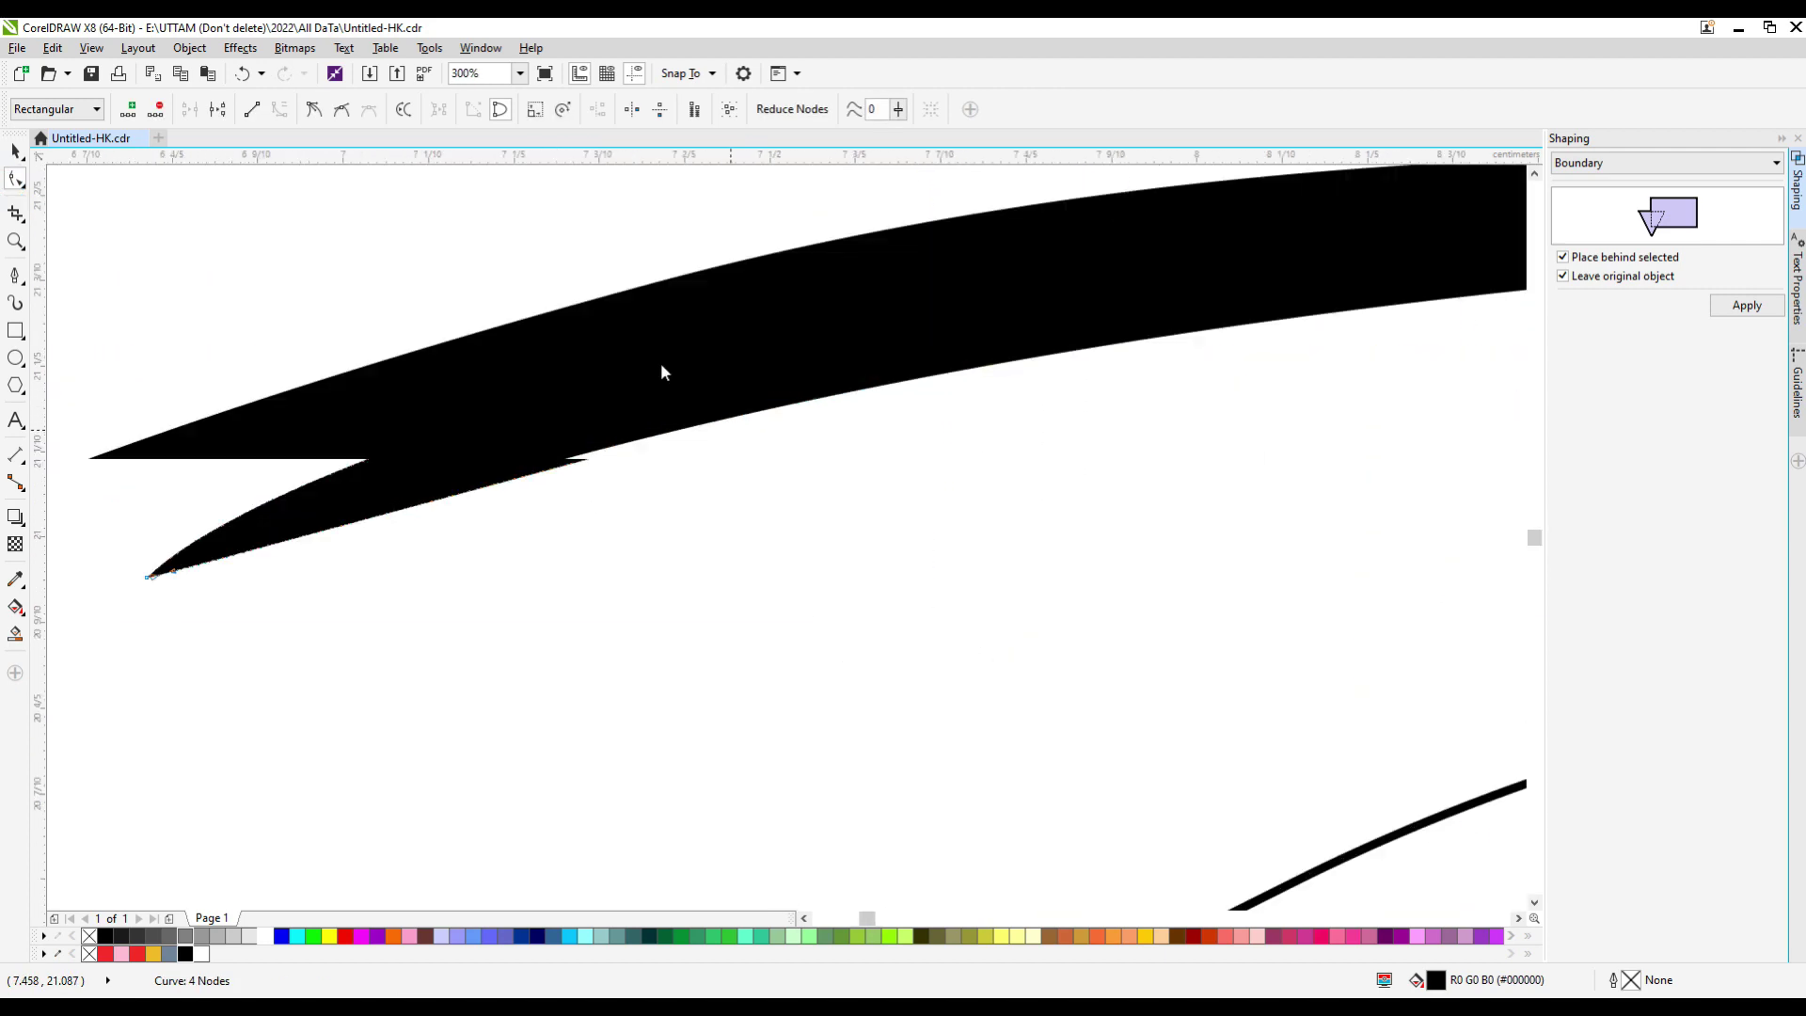
{"action": "scroll", "coordinate": [660, 372], "scroll_direction": "down", "scroll_amount": 4}
{"action": "key", "text": "space"}
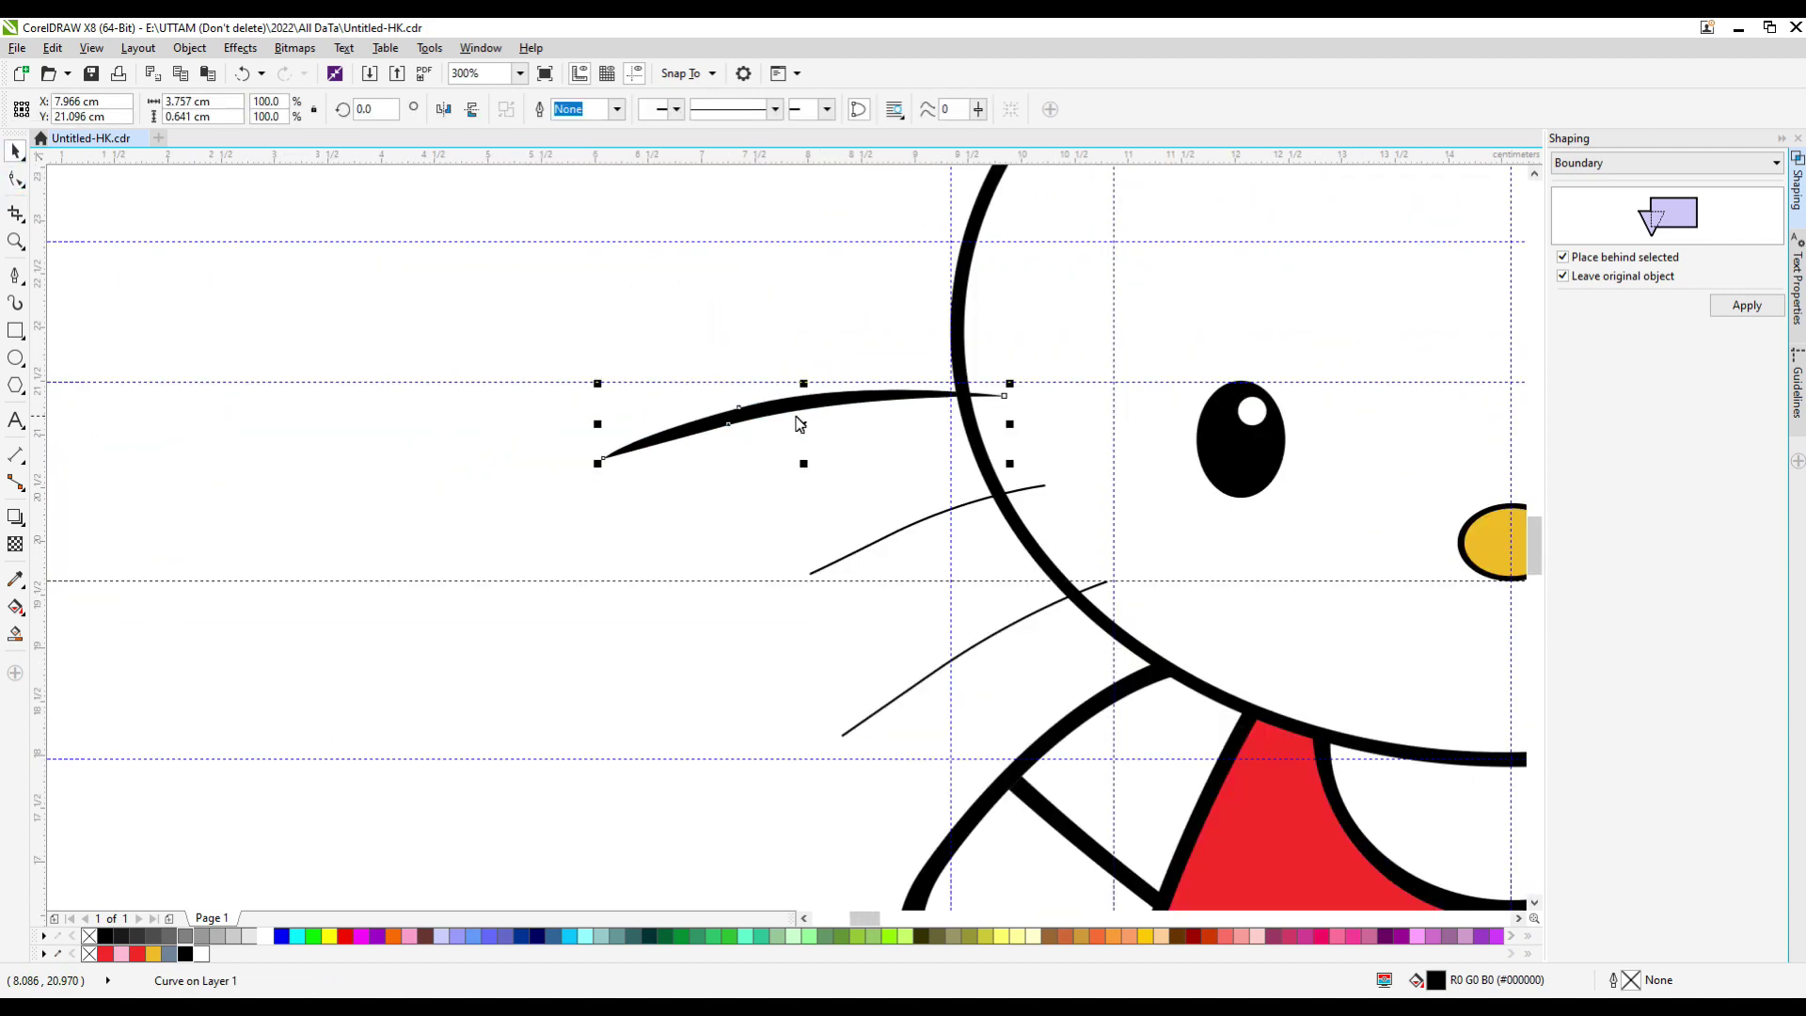
Place a smaller, rotated copy of the tapered whisker beside the middle whisker line and group the two remaining thin lines.
{"action": "left_click_drag", "start_coordinate": [798, 423], "coordinate": [903, 526]}
{"action": "left_click_drag", "start_coordinate": [1116, 483], "coordinate": [1091, 444]}
{"action": "left_click", "coordinate": [881, 546]}
{"action": "left_click", "coordinate": [905, 691], "text": "shift"}
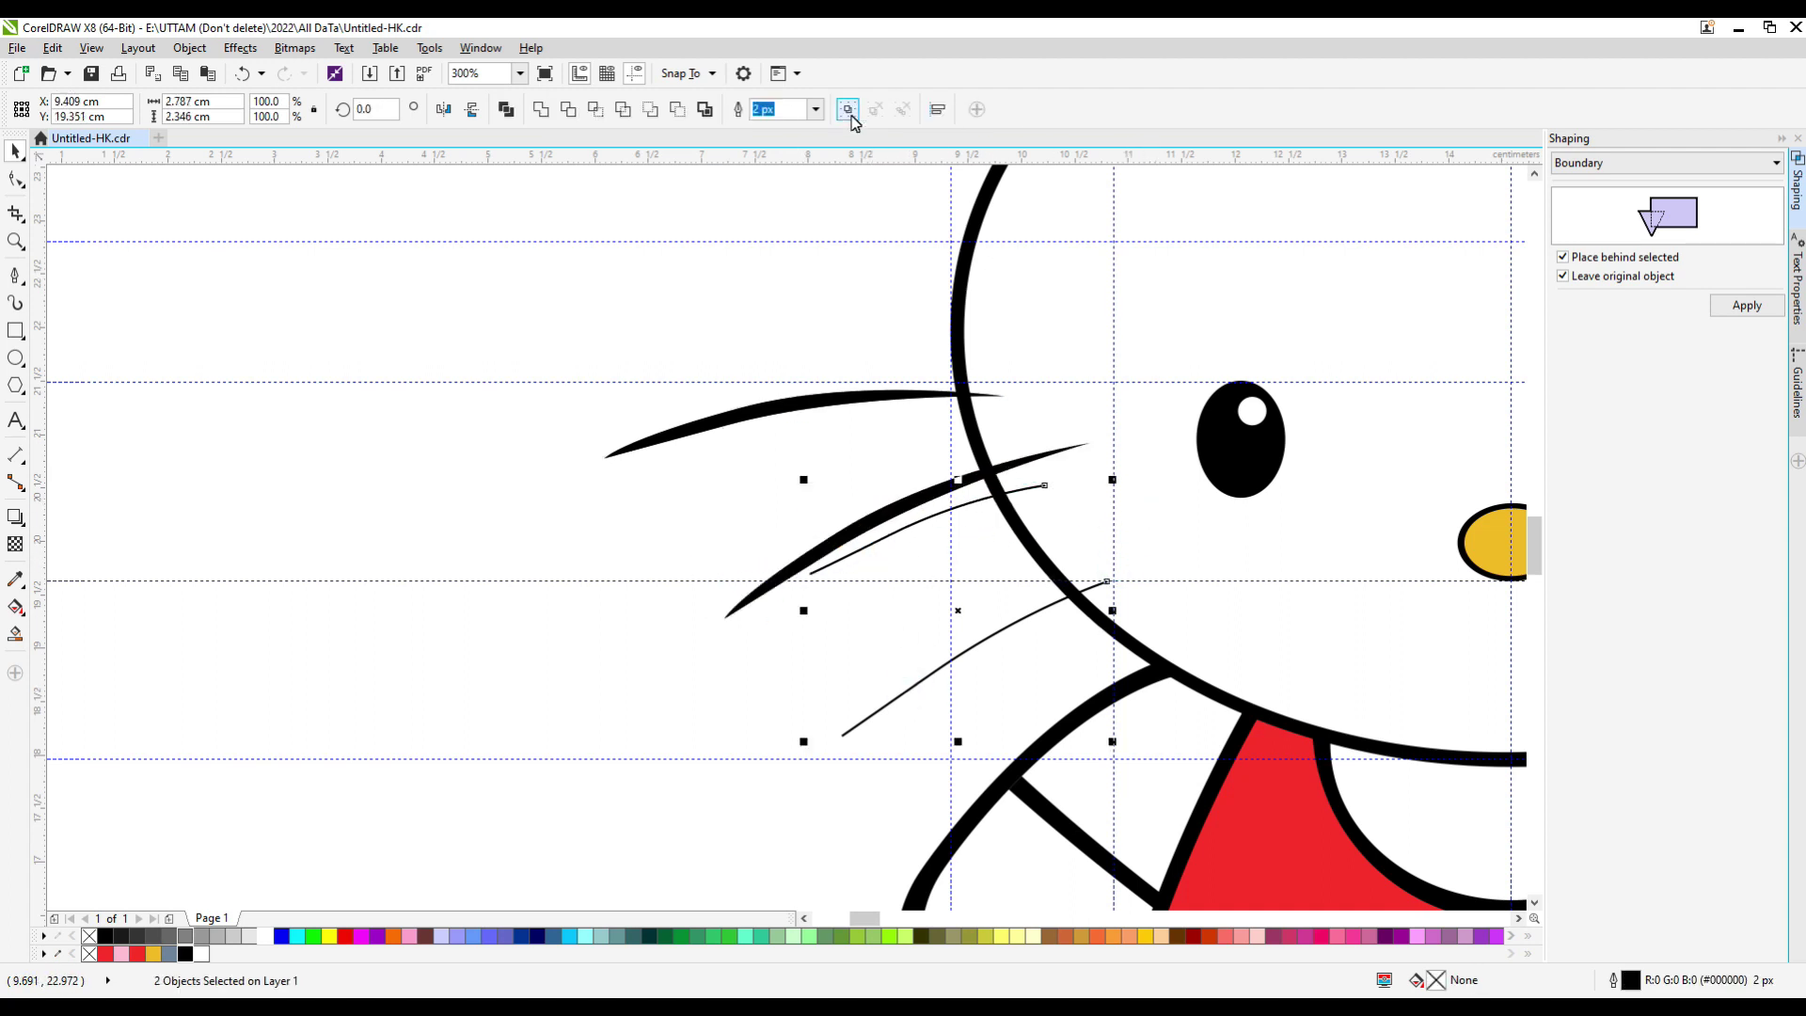
{"action": "left_click", "coordinate": [850, 111]}
Fit the copied whisker over the middle thin line at 69.5% scale, fine-tuning its rotation.
{"action": "left_click", "coordinate": [728, 618]}
{"action": "scroll", "coordinate": [725, 624], "scroll_direction": "up", "scroll_amount": 2}
{"action": "left_click", "coordinate": [927, 524]}
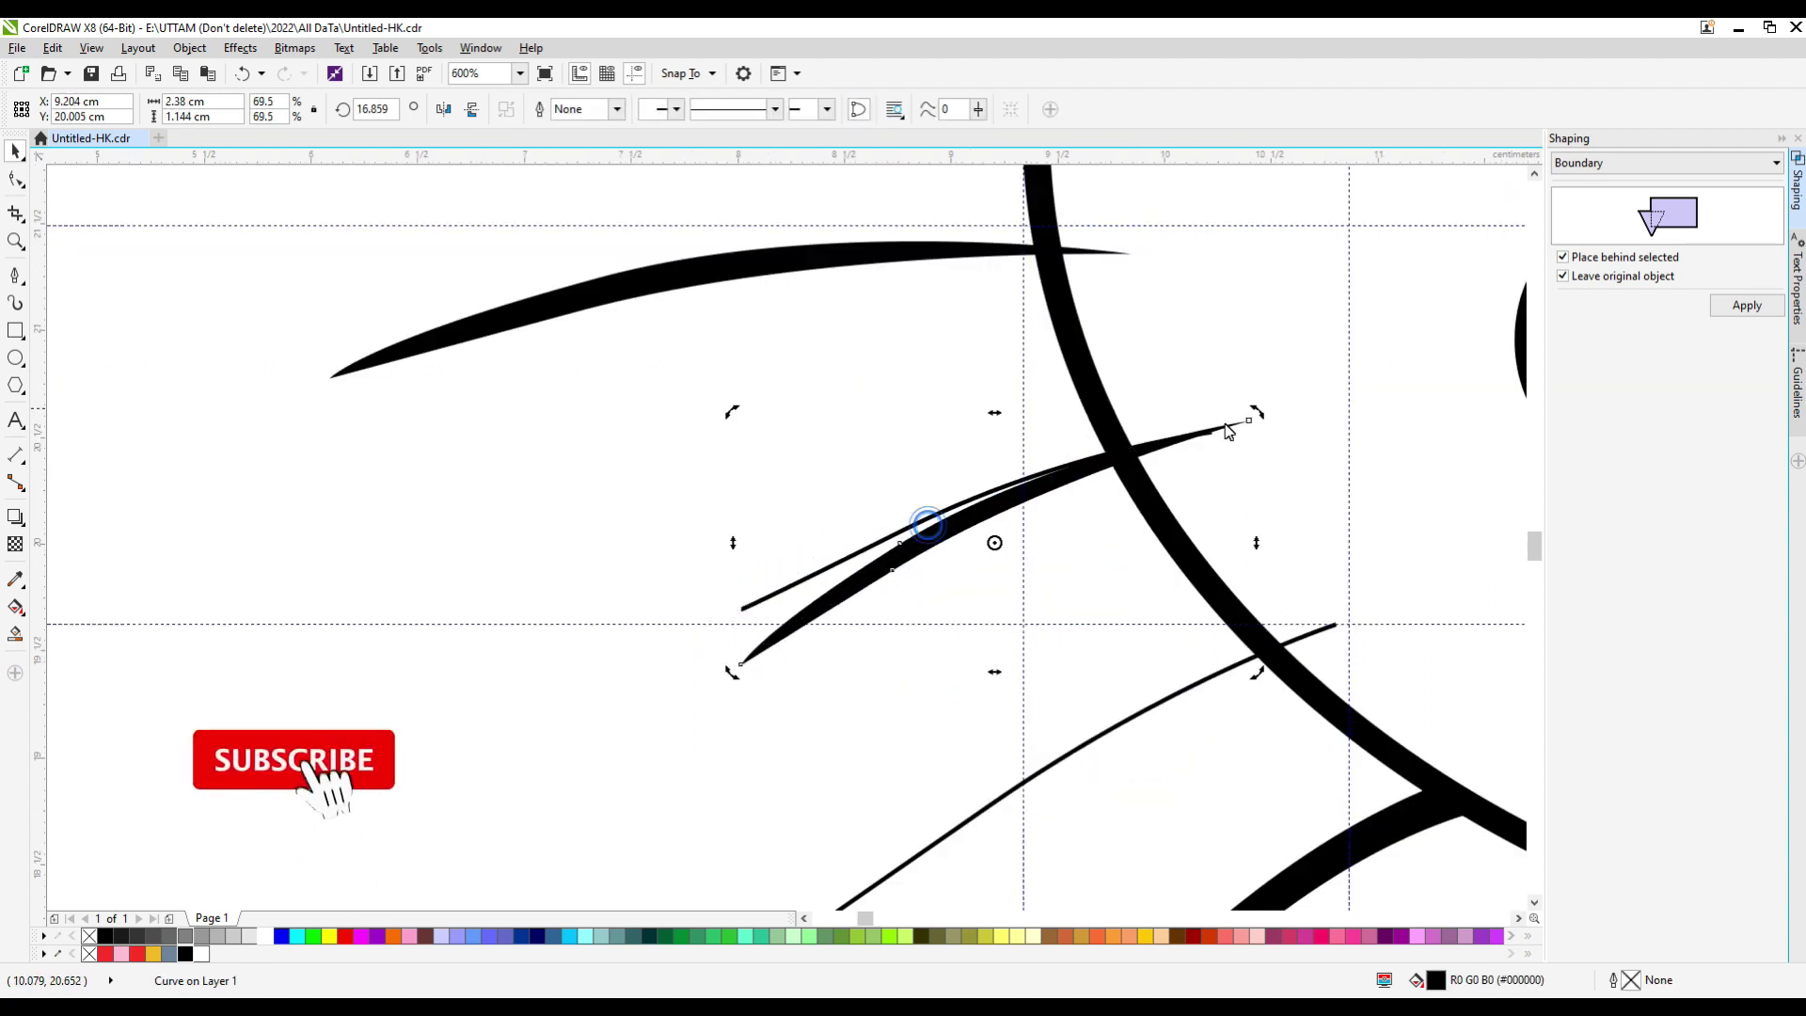
{"action": "left_click_drag", "start_coordinate": [1257, 412], "coordinate": [1271, 459]}
{"action": "scroll", "coordinate": [1222, 466], "scroll_direction": "up", "scroll_amount": 2}
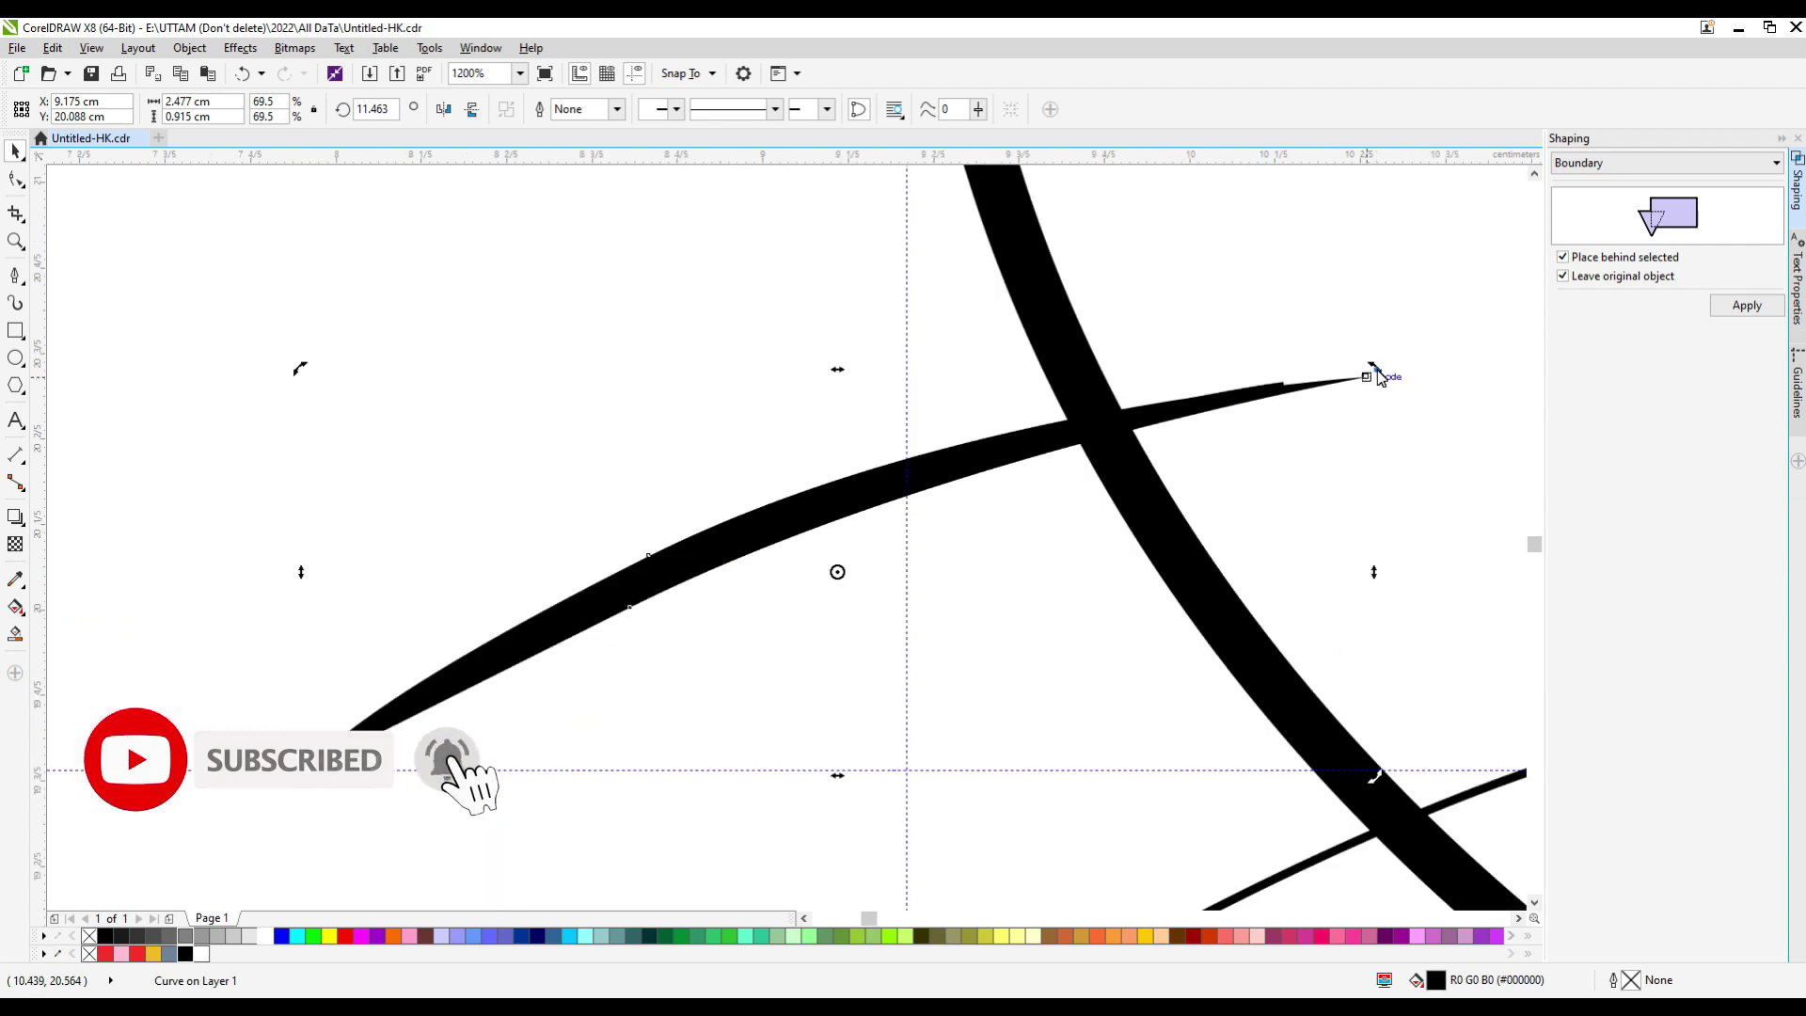
{"action": "left_click_drag", "start_coordinate": [1378, 376], "coordinate": [1366, 362]}
Copy the middle whisker onto the lowest thin line, scaling it to 73.3% and rotating it to 22.971 degrees.
{"action": "scroll", "coordinate": [1317, 372], "scroll_direction": "down", "scroll_amount": 4}
{"action": "left_click_drag", "start_coordinate": [1196, 423], "coordinate": [1239, 548]}
{"action": "left_click_drag", "start_coordinate": [1387, 624], "coordinate": [1357, 526]}
{"action": "left_click", "coordinate": [1364, 476]}
{"action": "scroll", "coordinate": [1223, 499], "scroll_direction": "up", "scroll_amount": 2}
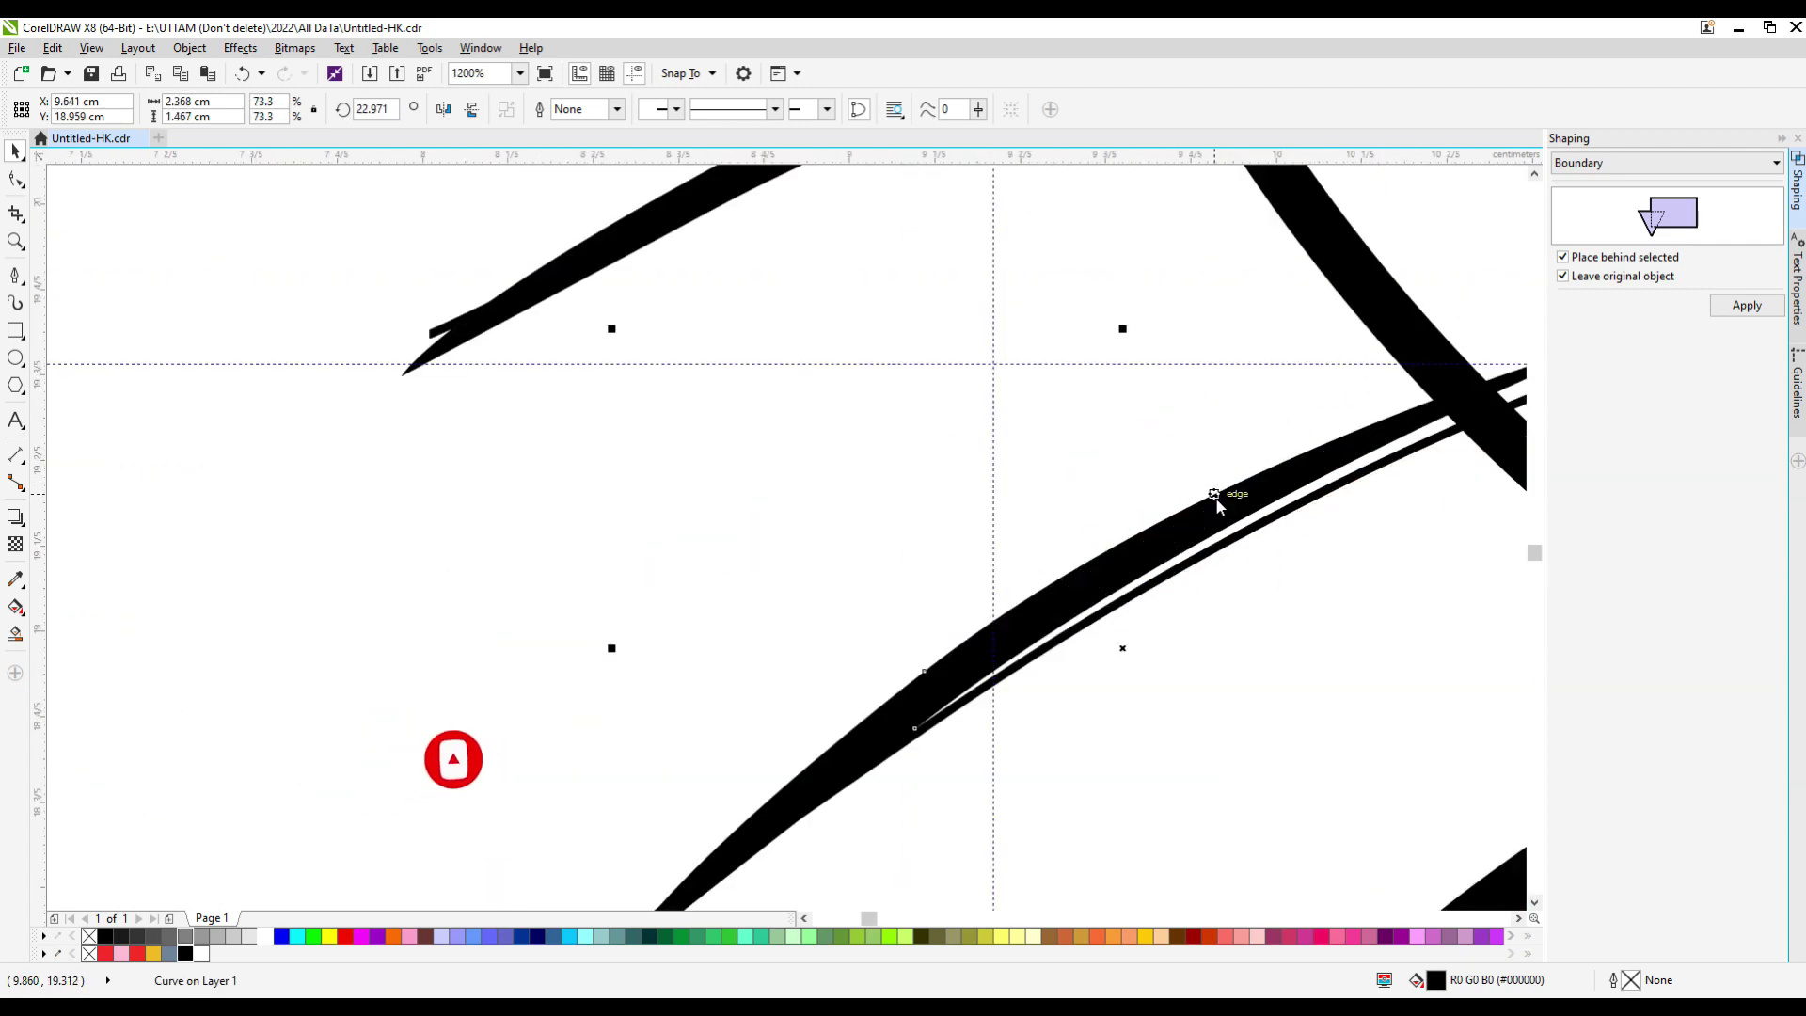
{"action": "scroll", "coordinate": [1035, 637], "scroll_direction": "down", "scroll_amount": 2}
Delete the grouped thin guide lines beneath the tapered whiskers.
{"action": "left_click", "coordinate": [1060, 637]}
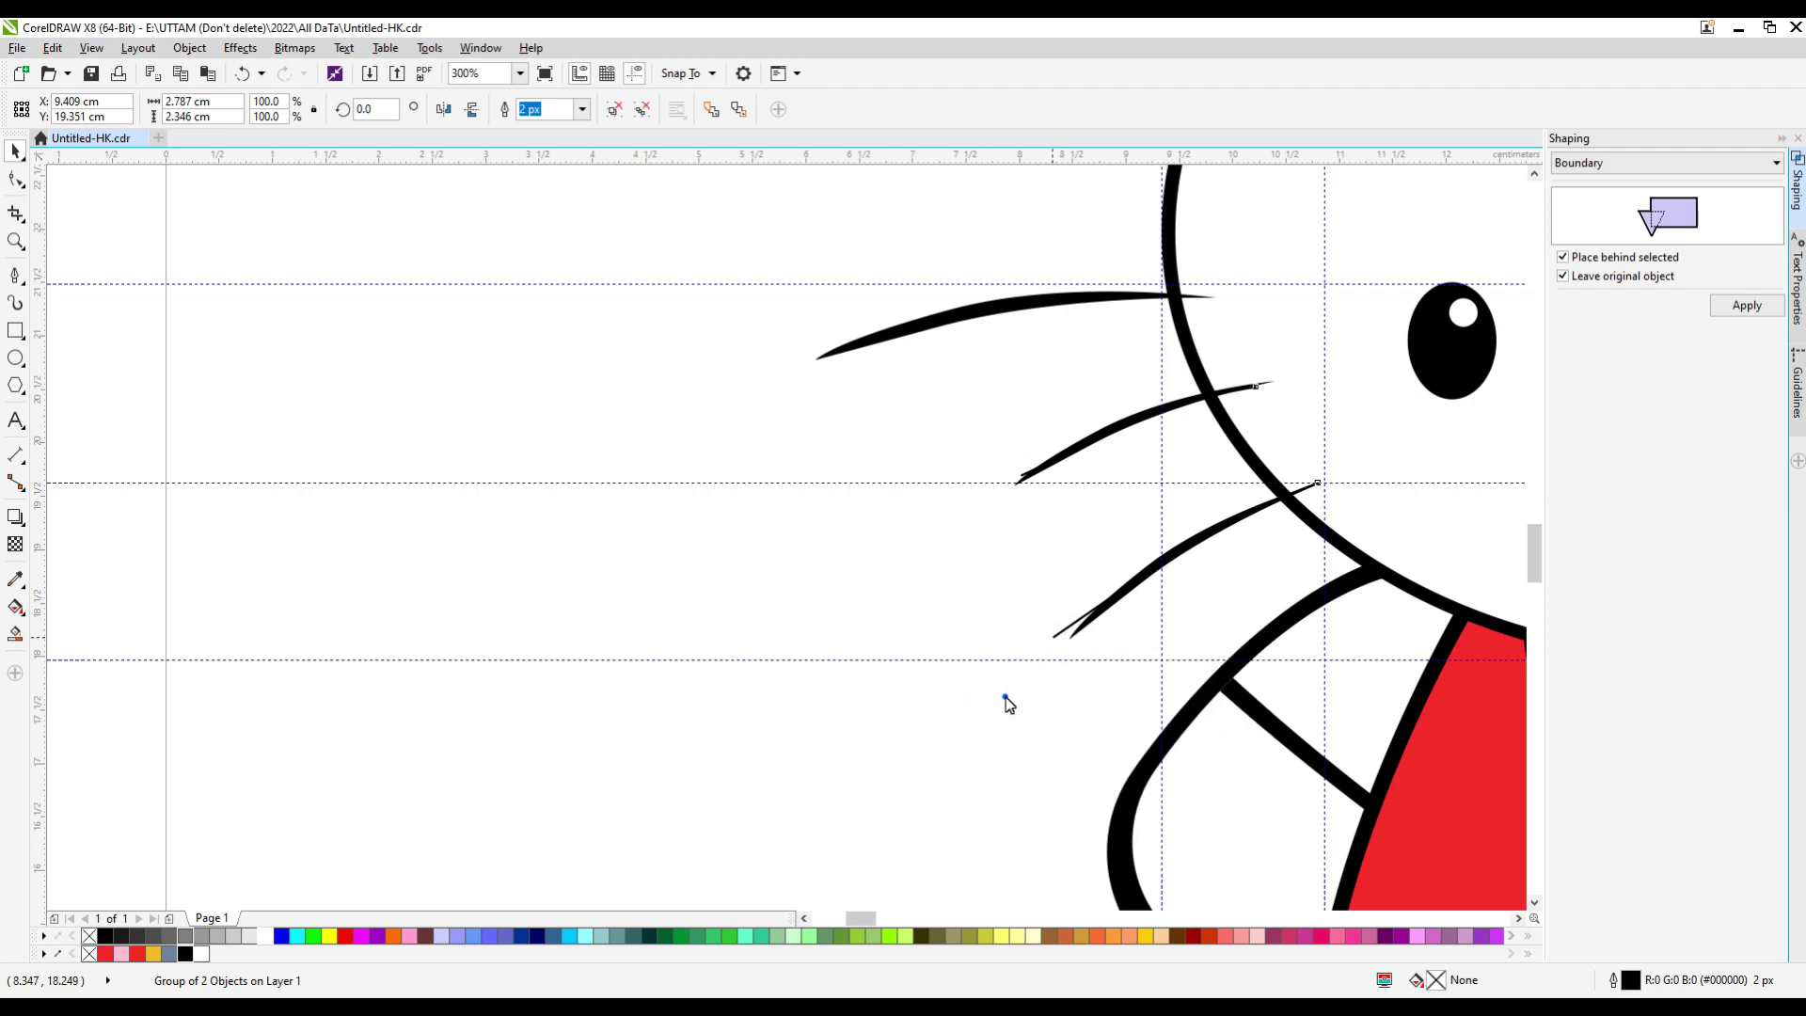
{"action": "scroll", "coordinate": [1080, 463], "scroll_direction": "down", "scroll_amount": 3}
{"action": "left_click", "coordinate": [1055, 526]}
{"action": "scroll", "coordinate": [1055, 527], "scroll_direction": "up", "scroll_amount": 3}
Adjust the three left whiskers, scaling the top one to 92.4% and the lowest to 67.5%, and group them.
{"action": "left_click_drag", "start_coordinate": [602, 331], "coordinate": [1317, 777]}
{"action": "left_click", "coordinate": [837, 442]}
{"action": "scroll", "coordinate": [865, 433], "scroll_direction": "down", "scroll_amount": 3}
{"action": "scroll", "coordinate": [939, 465], "scroll_direction": "up", "scroll_amount": 3}
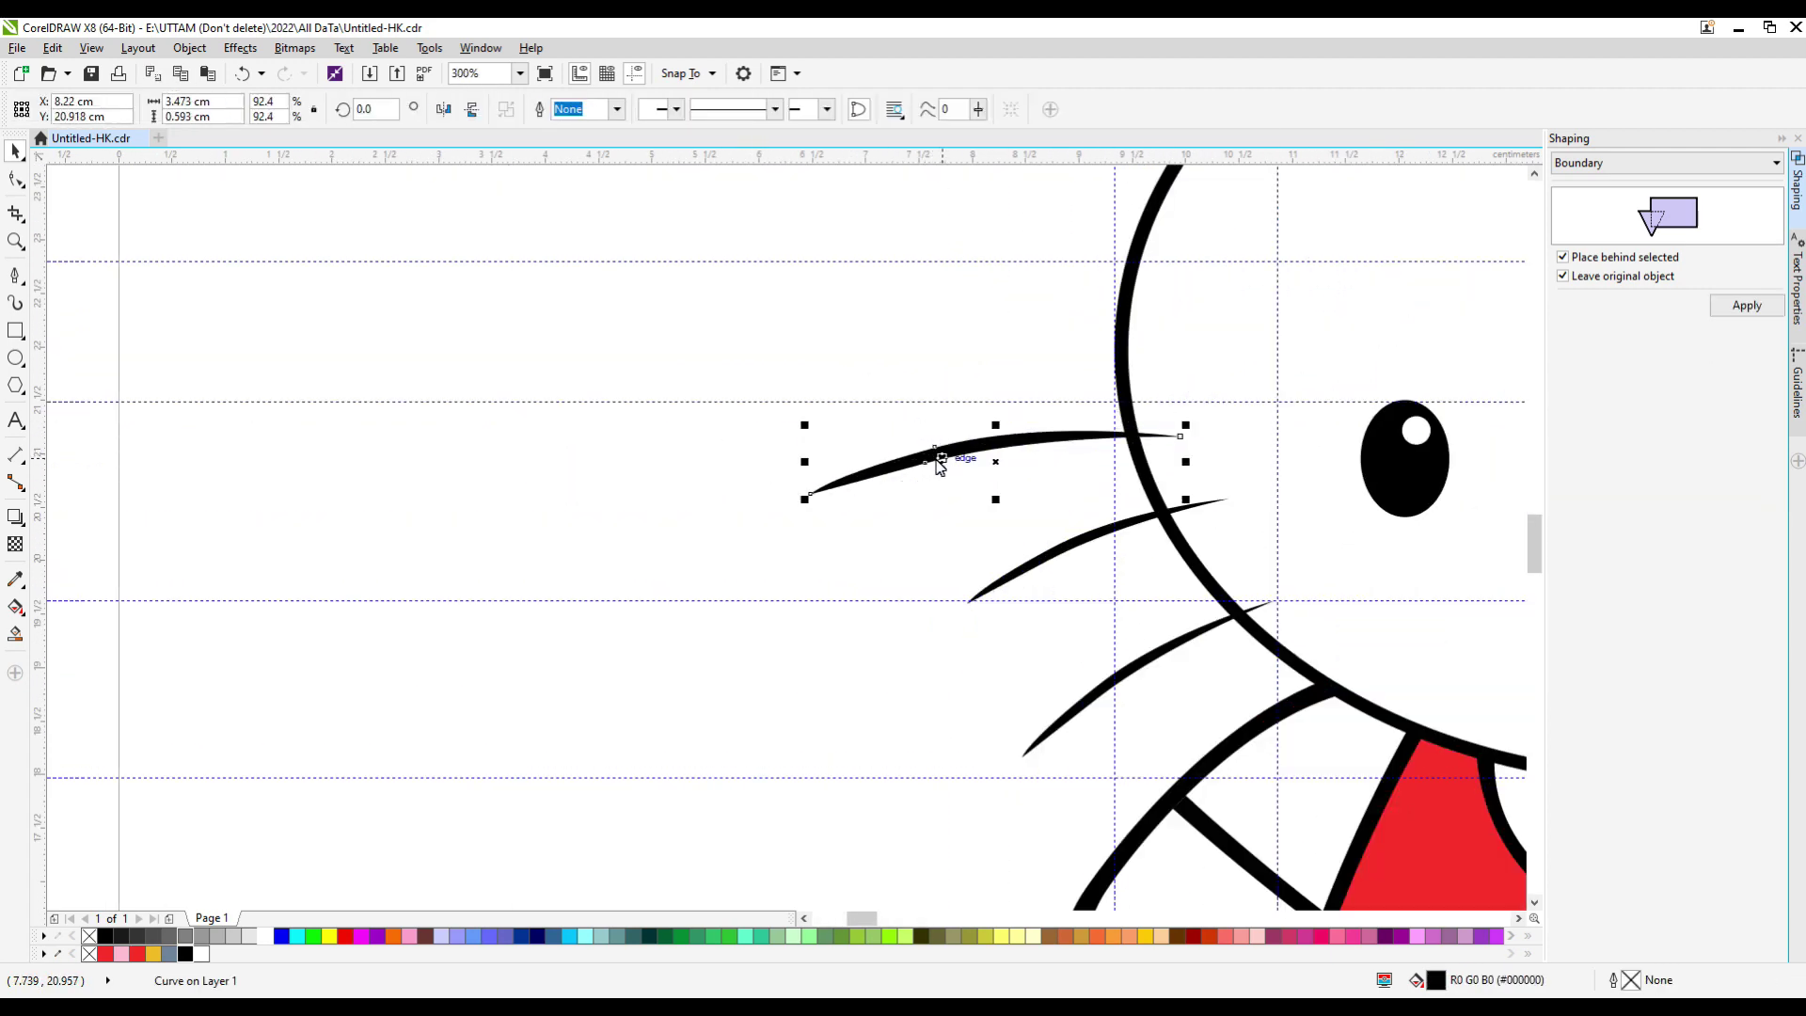
{"action": "left_click_drag", "start_coordinate": [1096, 557], "coordinate": [1096, 559]}
{"action": "left_click", "coordinate": [1113, 696]}
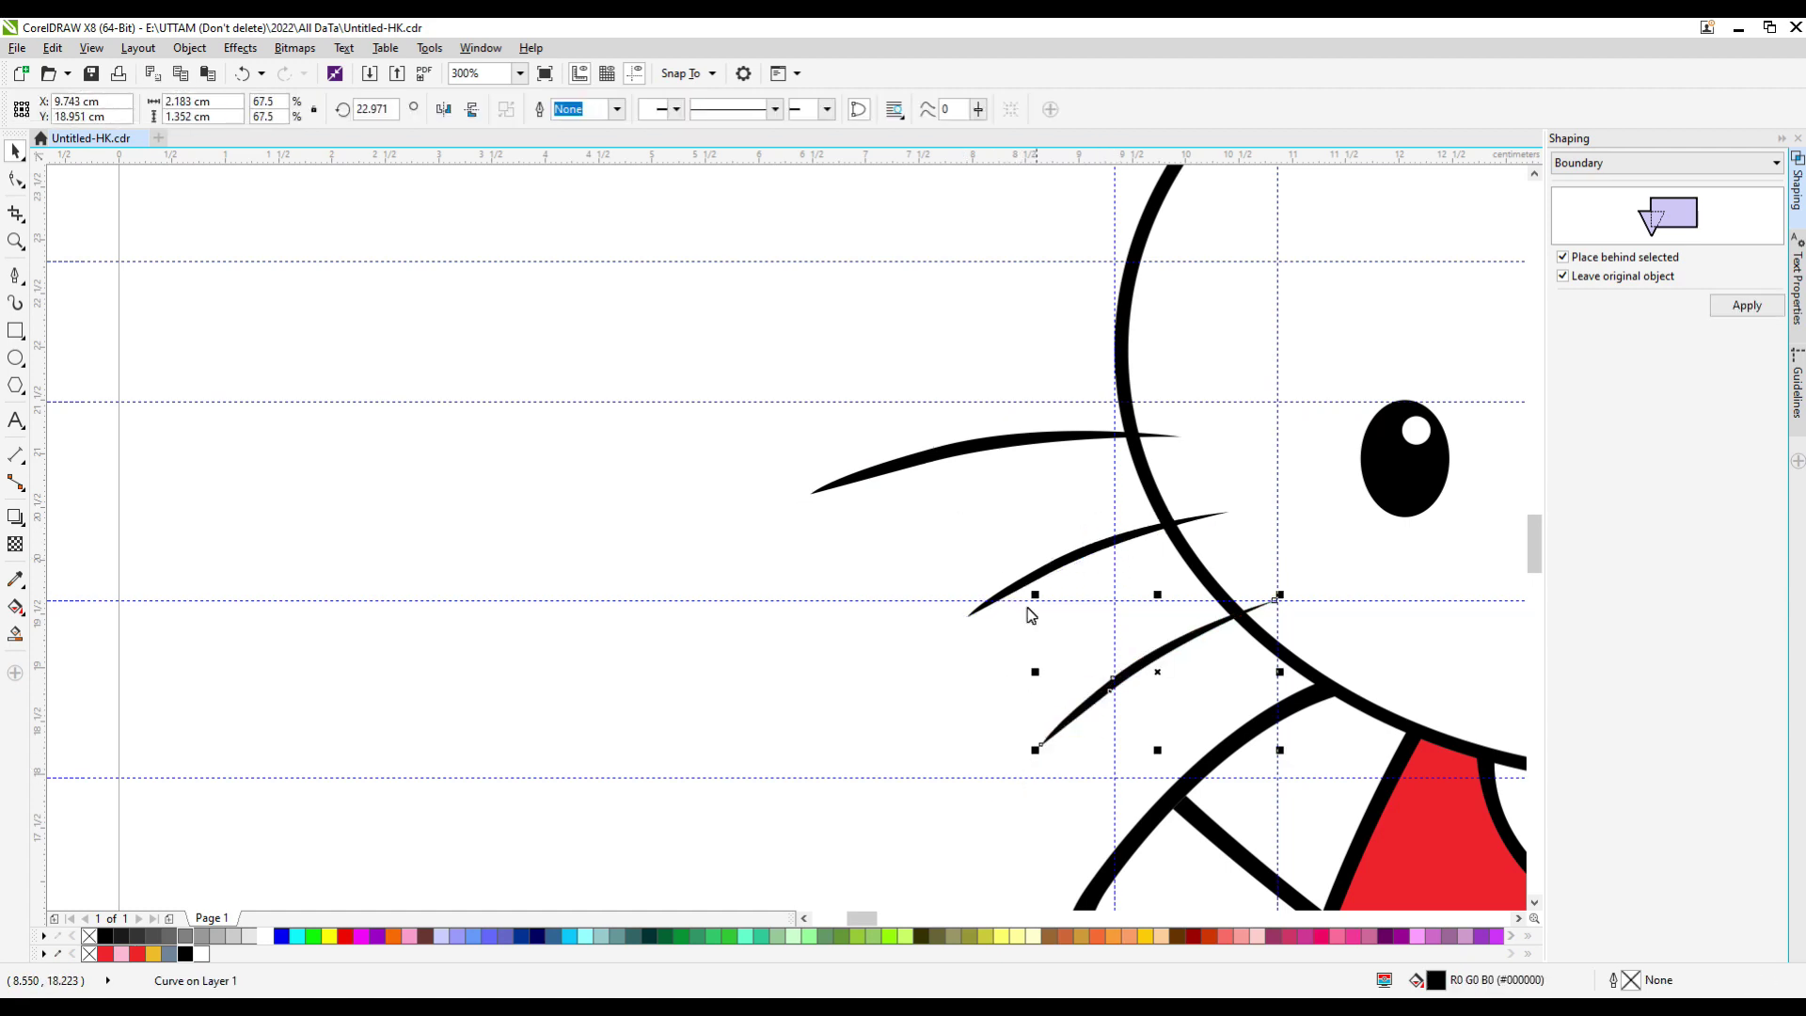
{"action": "left_click_drag", "start_coordinate": [697, 391], "coordinate": [1284, 757]}
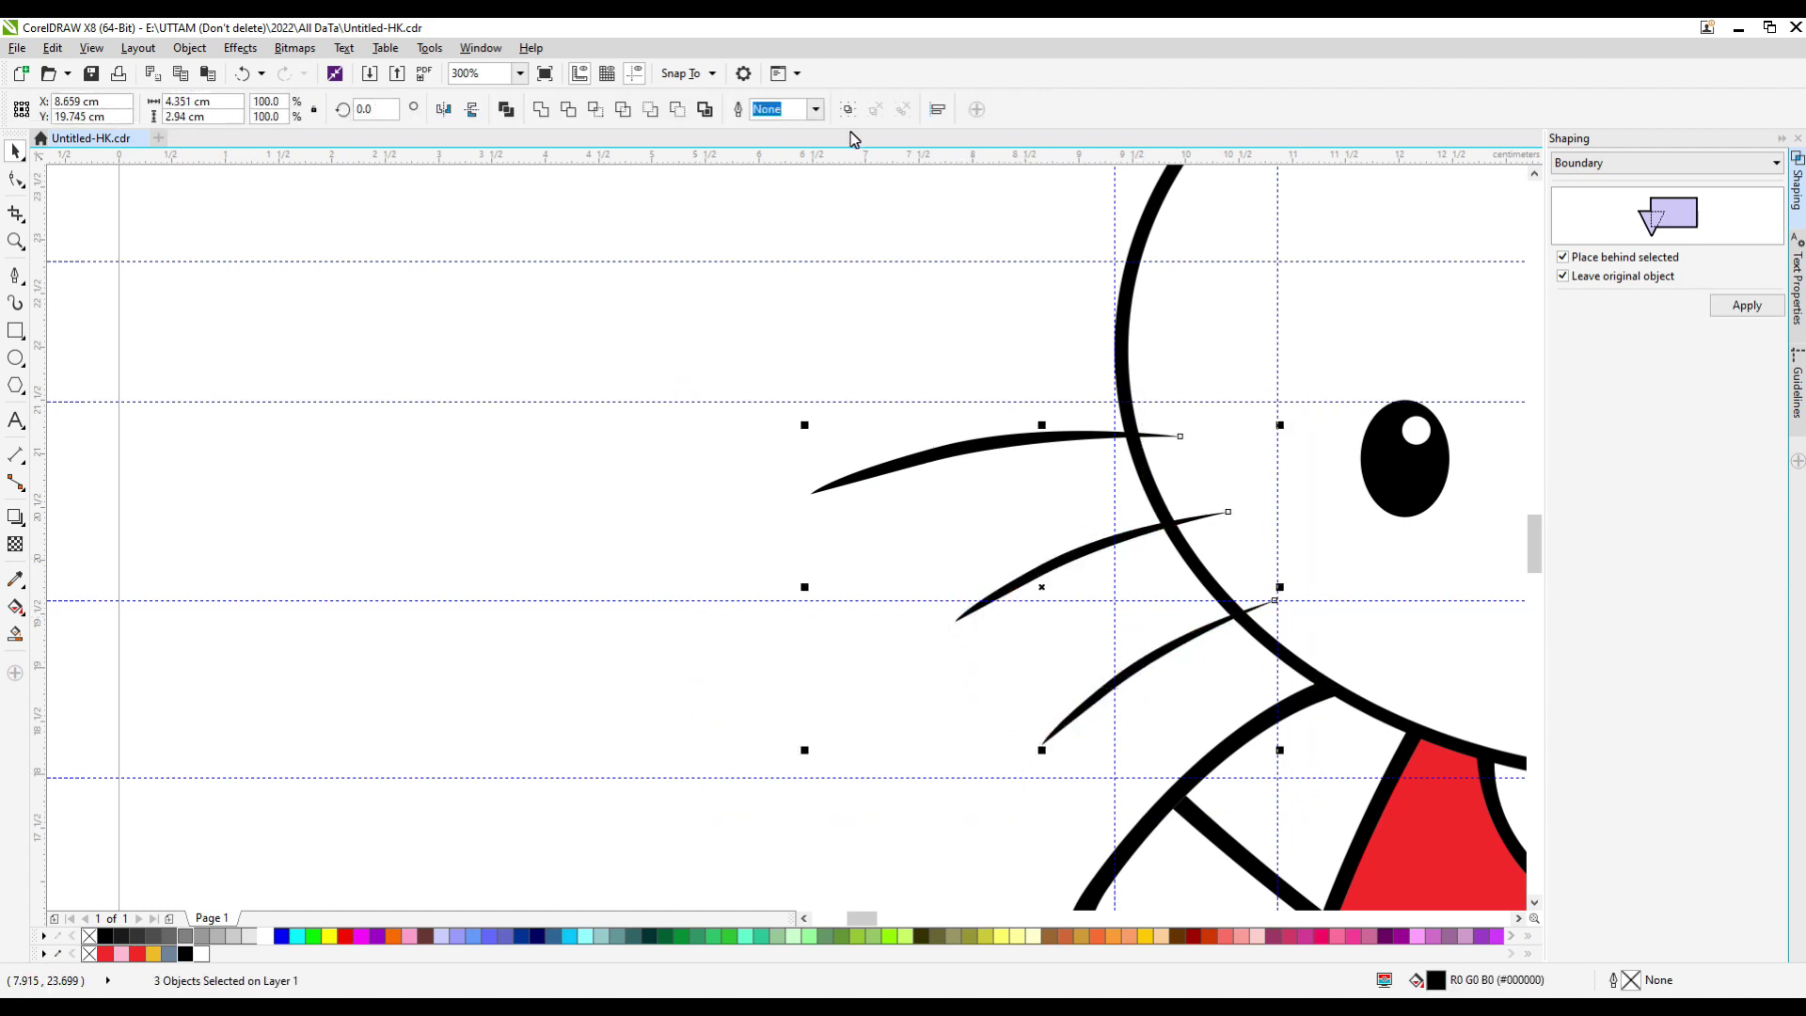
{"action": "key", "text": "ctrl+g"}
{"action": "scroll", "coordinate": [790, 494], "scroll_direction": "down", "scroll_amount": 5}
{"action": "left_click", "coordinate": [443, 109]}
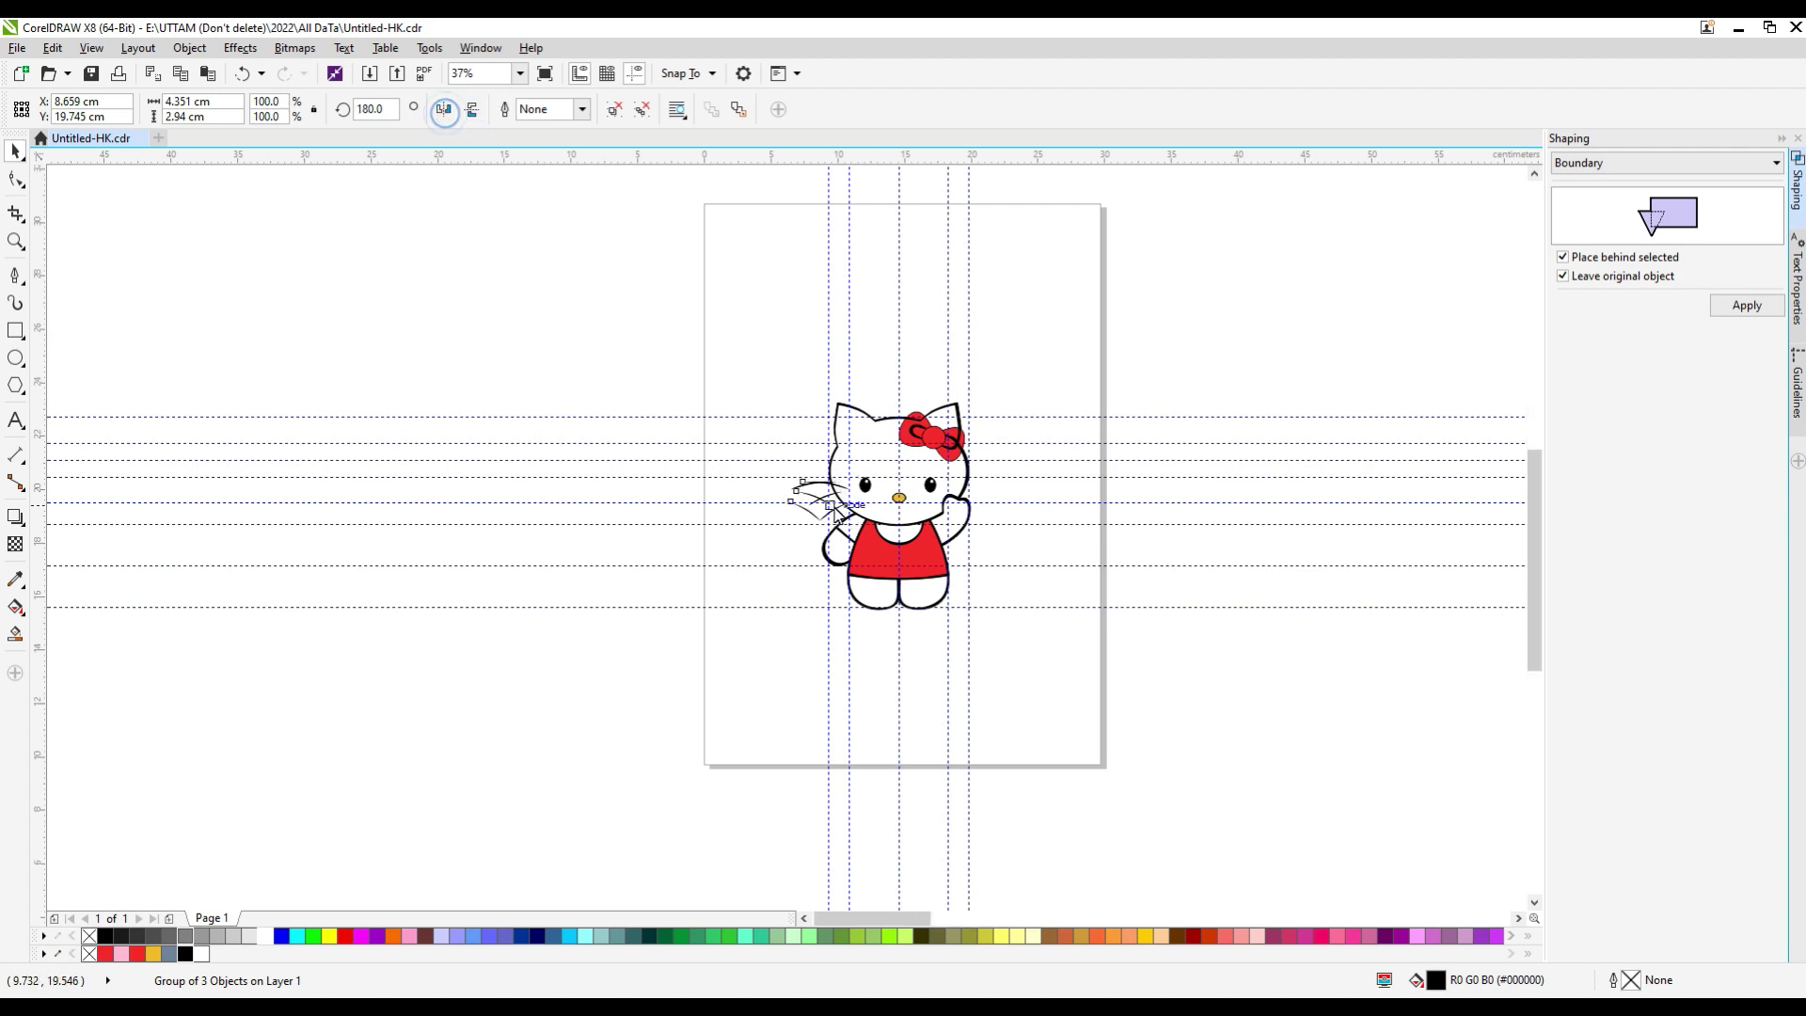
{"action": "scroll", "coordinate": [821, 501], "scroll_direction": "up", "scroll_amount": 4}
{"action": "left_click_drag", "start_coordinate": [1378, 470], "coordinate": [1331, 368]}
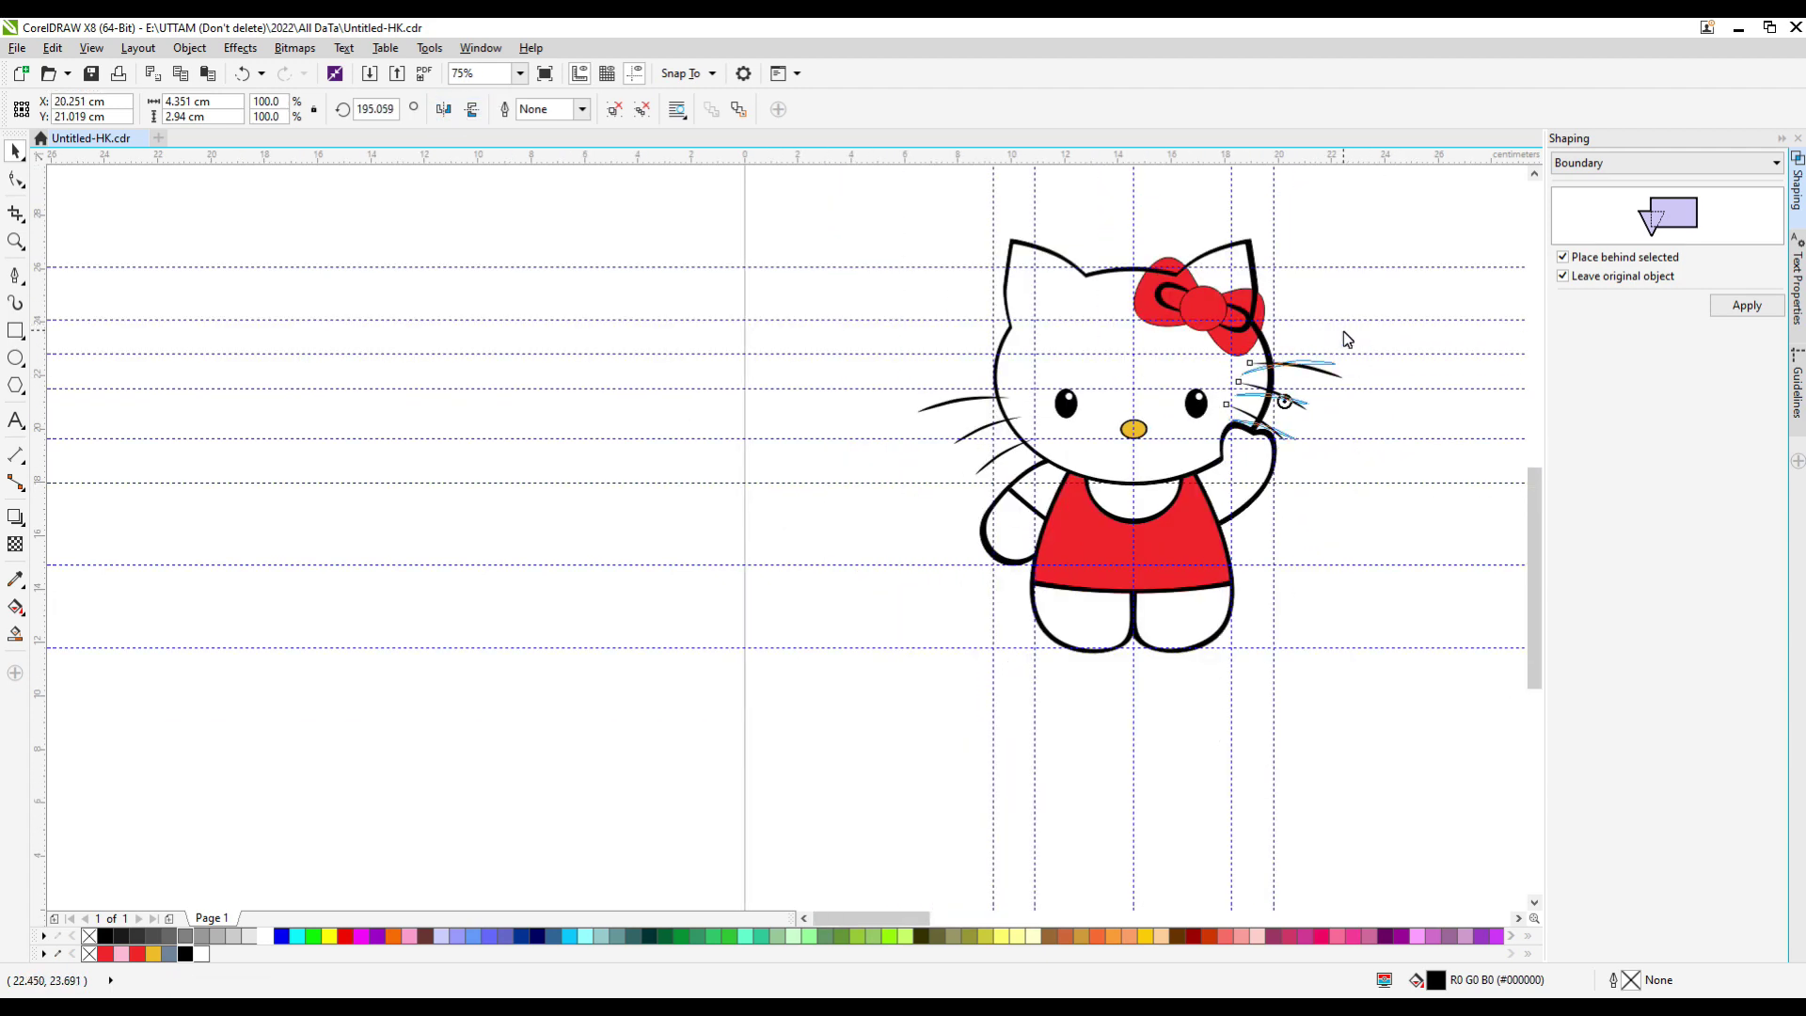
{"action": "scroll", "coordinate": [1343, 331], "scroll_direction": "up", "scroll_amount": 2}
{"action": "key", "text": "ctrl+z"}
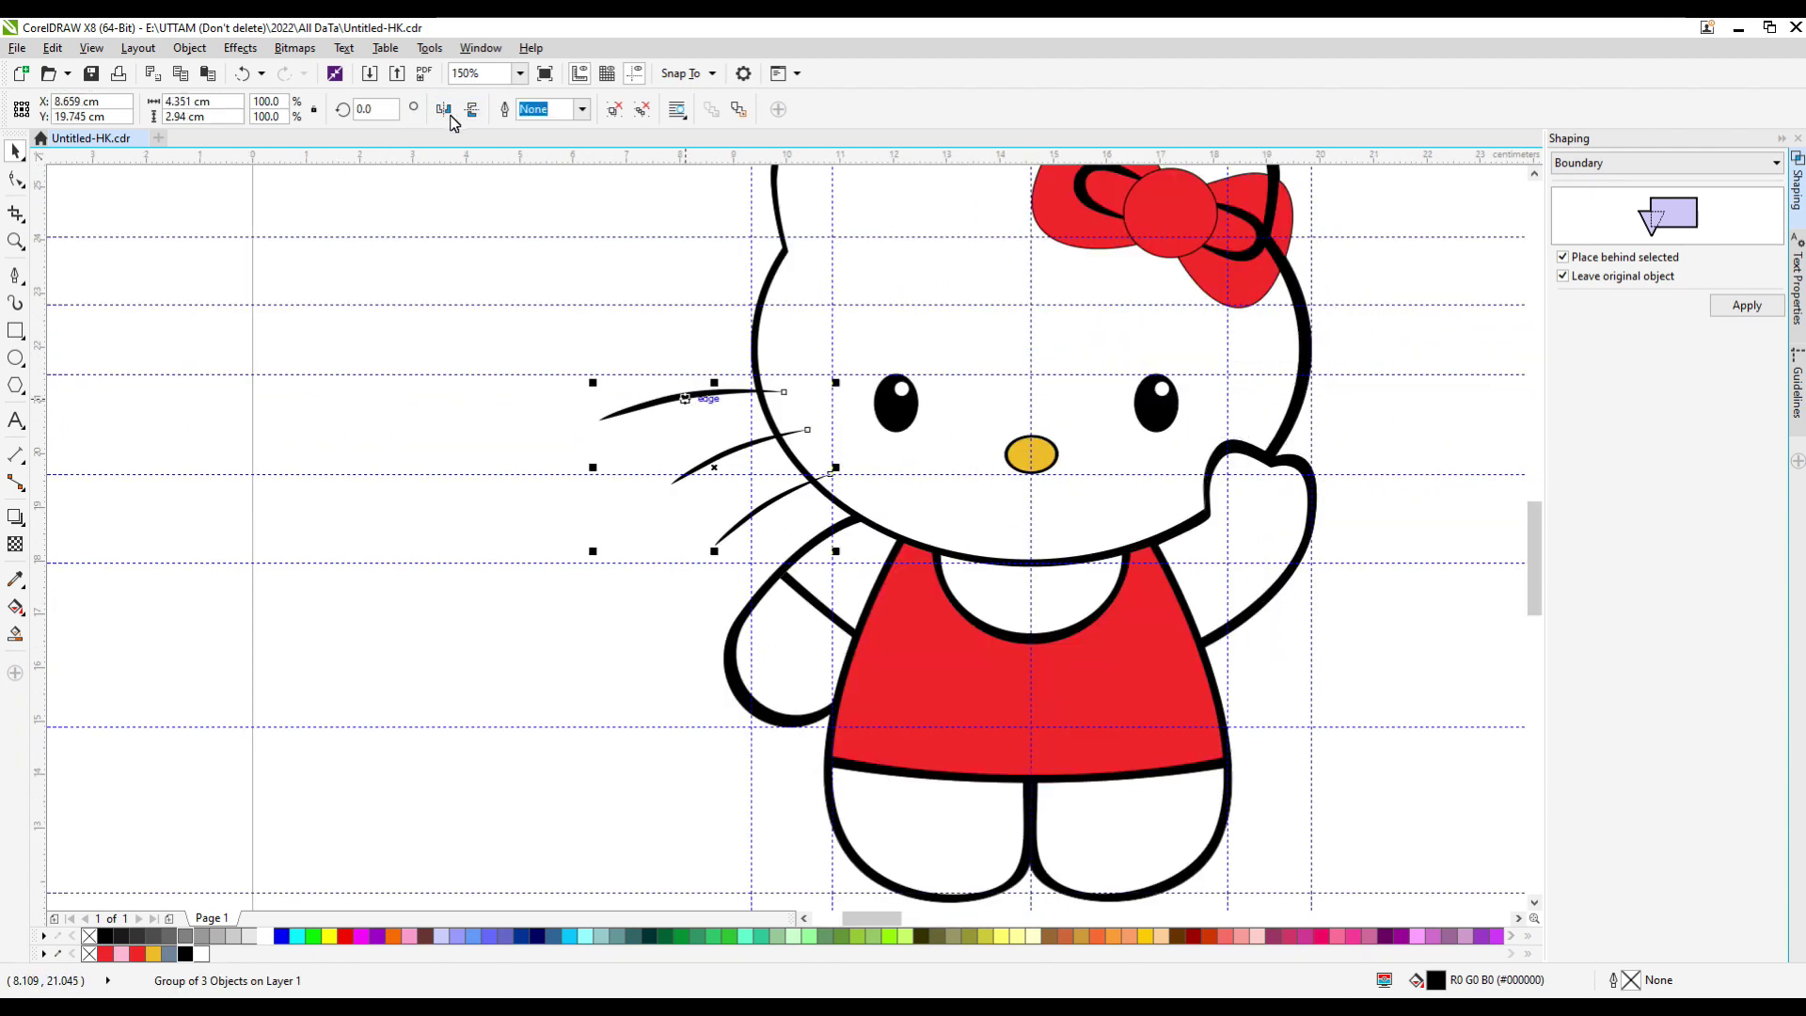
Place a horizontally mirrored copy of the whisker group on the right cheek and rotate it to about 202.1 degrees.
{"action": "left_click", "coordinate": [443, 109]}
{"action": "left_click_drag", "start_coordinate": [696, 400], "coordinate": [1362, 391]}
{"action": "left_click", "coordinate": [1362, 391]}
{"action": "left_click_drag", "start_coordinate": [1483, 488], "coordinate": [1303, 425]}
{"action": "scroll", "coordinate": [1352, 447], "scroll_direction": "up", "scroll_amount": 2}
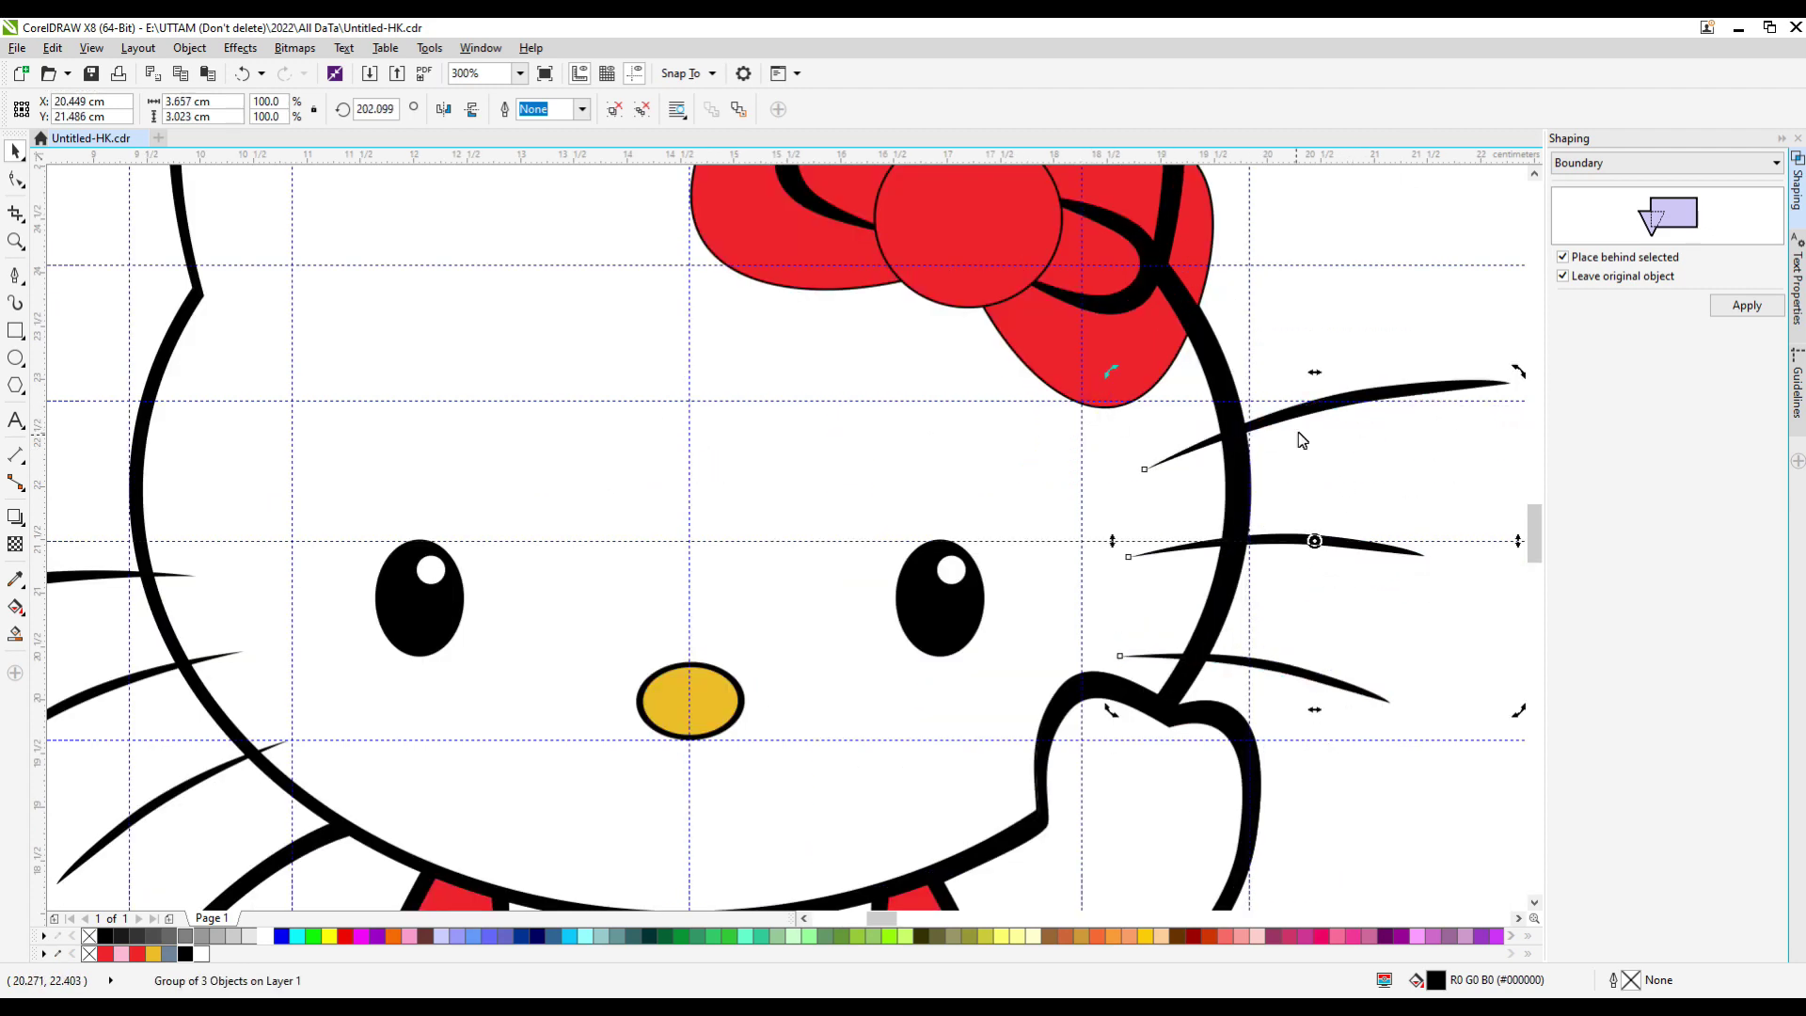
Create a boundary shape behind the whole bow, enlarge it to 109.4% and fill it black as a thick border.
{"action": "scroll", "coordinate": [1155, 339], "scroll_direction": "down", "scroll_amount": 3}
{"action": "scroll", "coordinate": [1155, 339], "scroll_direction": "up", "scroll_amount": 2}
{"action": "left_click_drag", "start_coordinate": [939, 274], "coordinate": [1342, 541]}
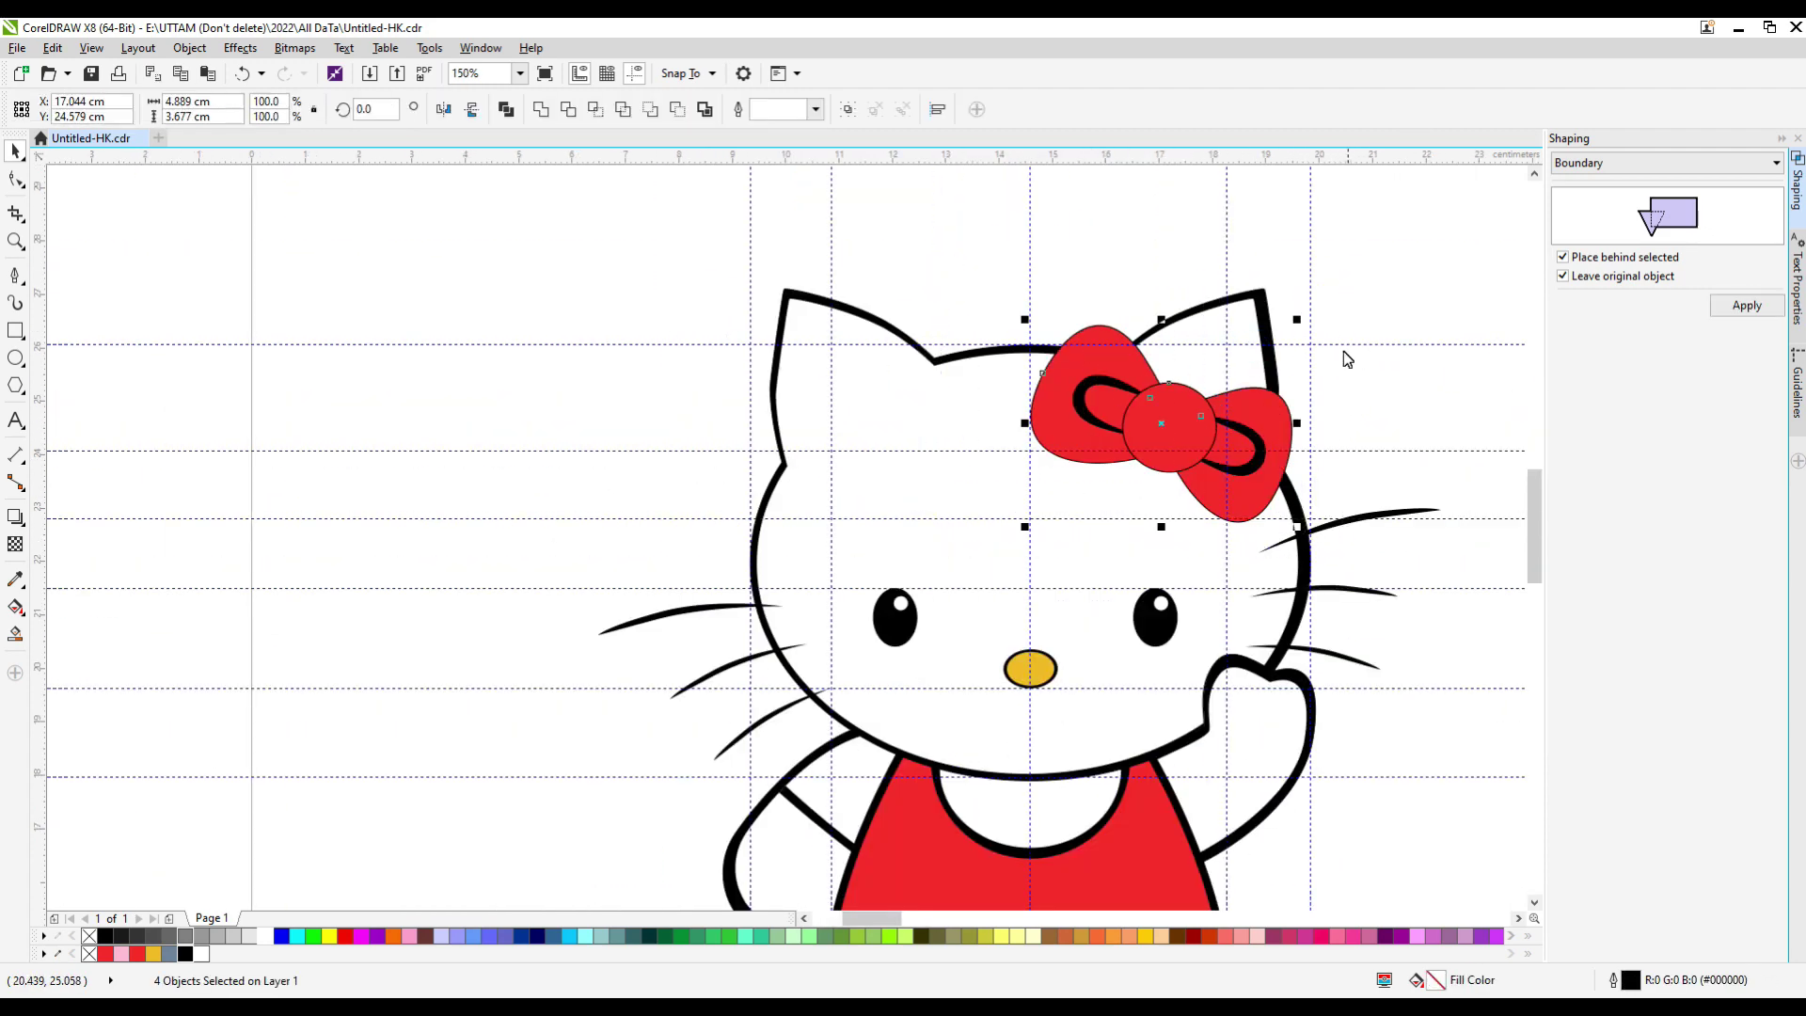
{"action": "left_click", "coordinate": [1744, 307]}
{"action": "left_click", "coordinate": [186, 954]}
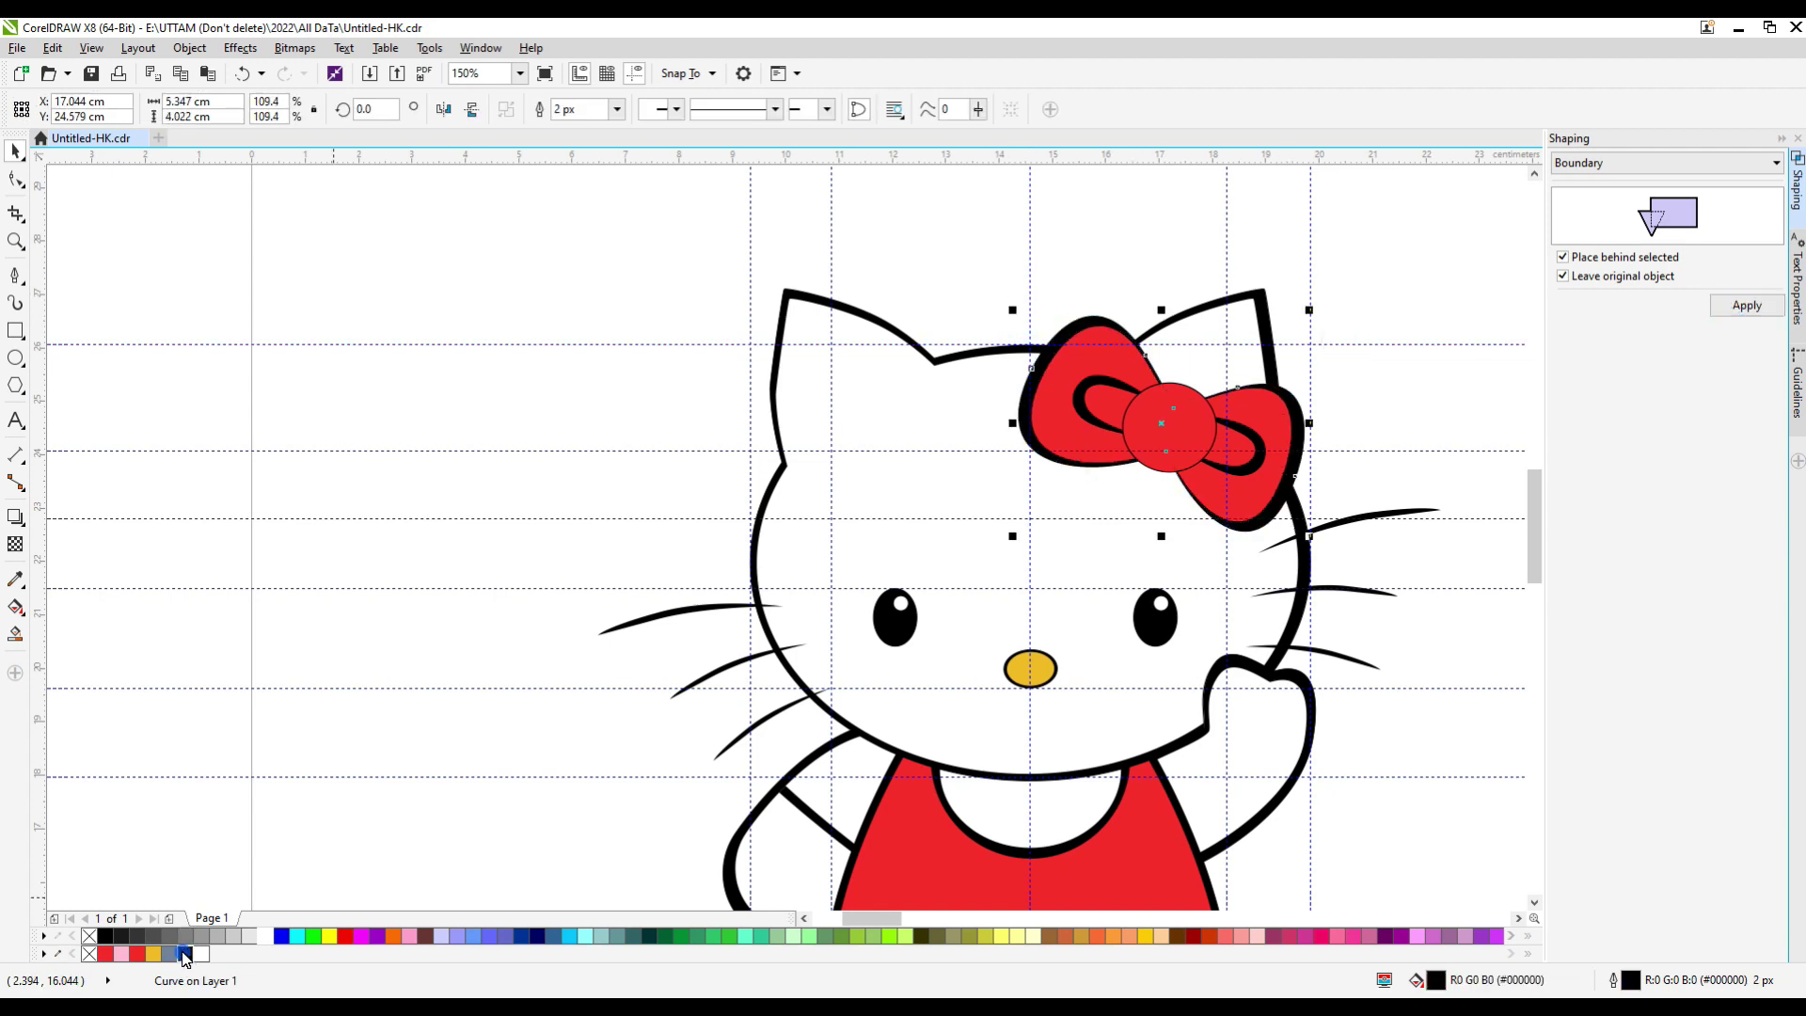
{"action": "left_click", "coordinate": [13, 179]}
{"action": "scroll", "coordinate": [1080, 484], "scroll_direction": "up", "scroll_amount": 4}
{"action": "scroll", "coordinate": [1079, 483], "scroll_direction": "down", "scroll_amount": 2}
Create a black boundary shape behind the bow's round centre knot.
{"action": "left_click", "coordinate": [1249, 354]}
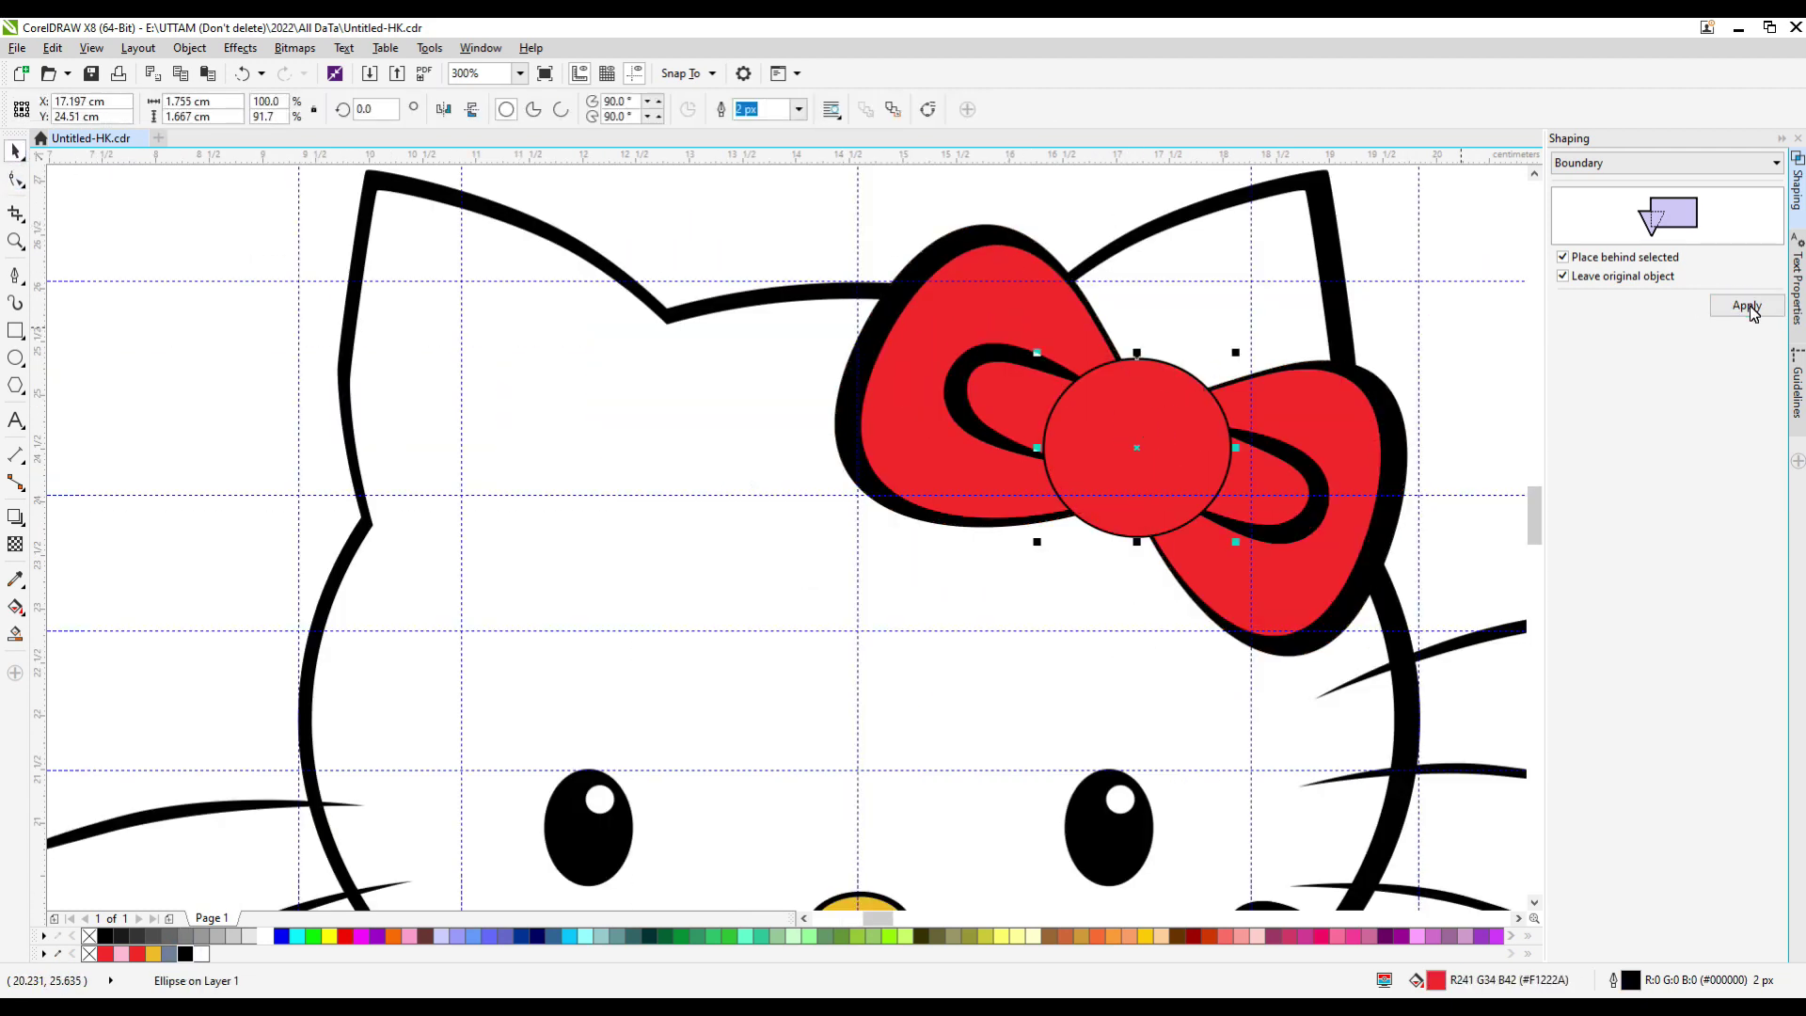
{"action": "left_click", "coordinate": [624, 536]}
{"action": "scroll", "coordinate": [625, 536], "scroll_direction": "down", "scroll_amount": 4}
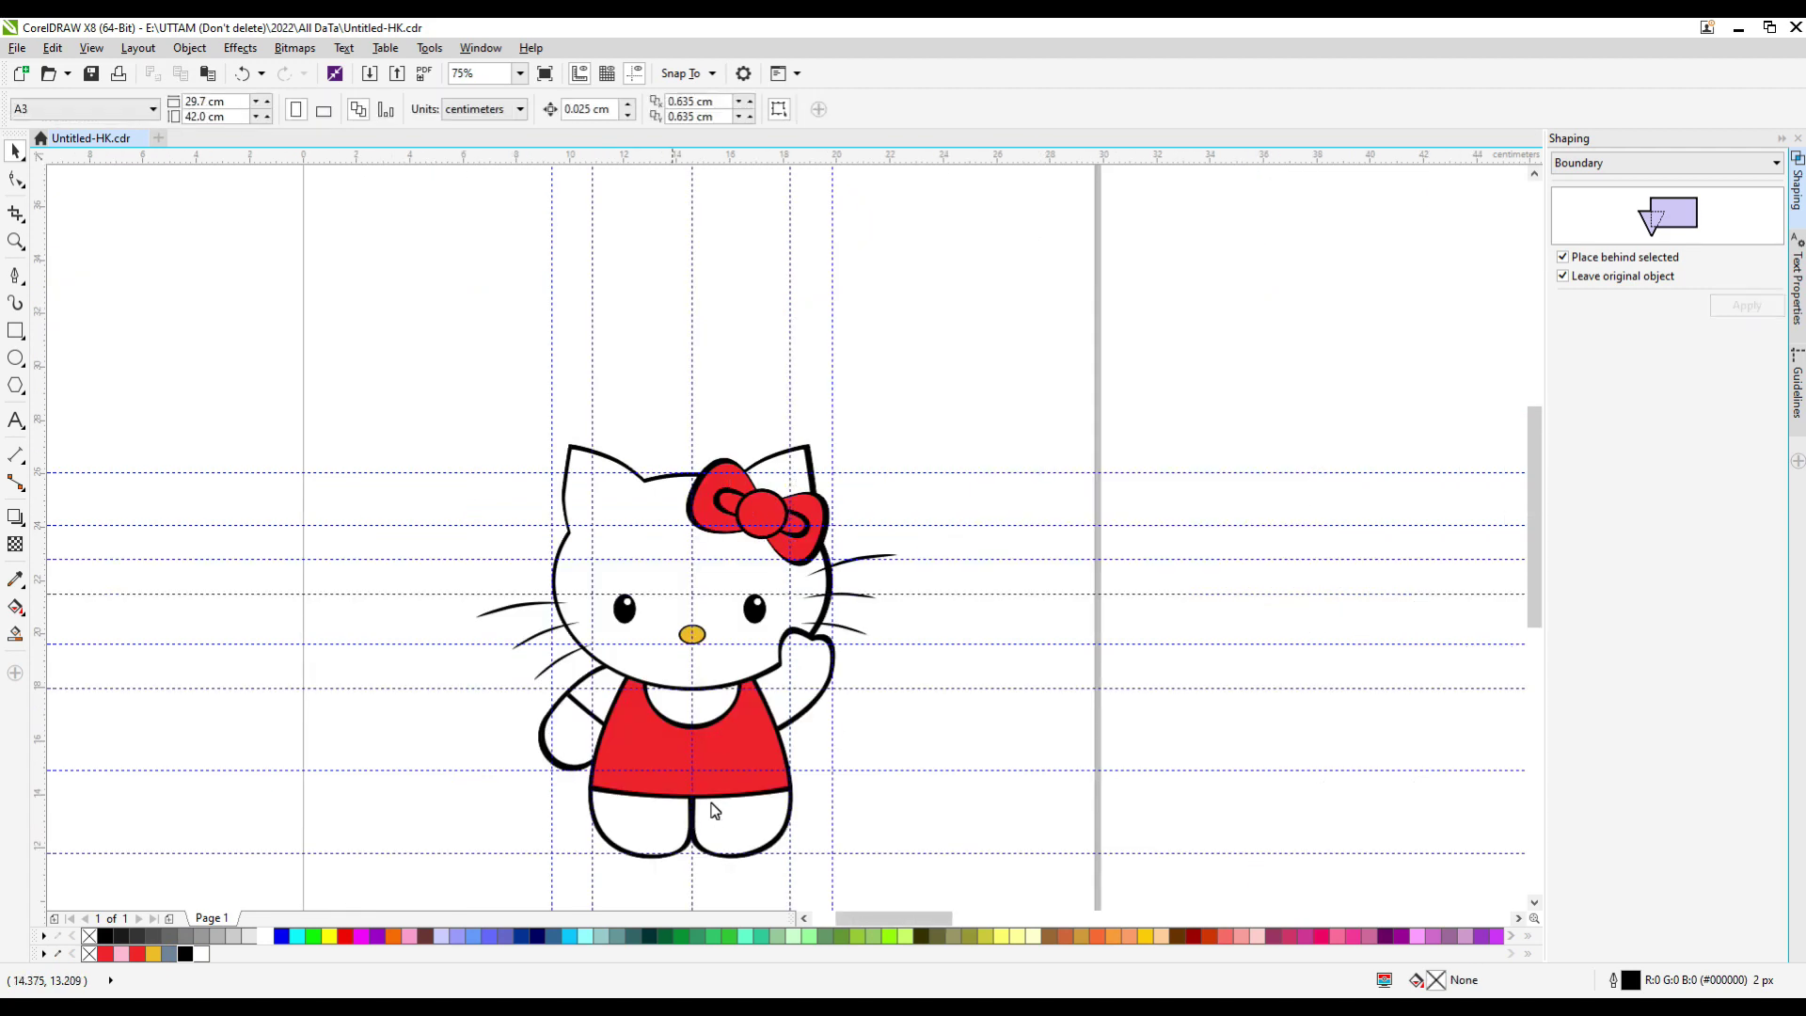
Create an enlarged copy of the cat's head shape at 105.6% as the head part of an outer silhouette.
{"action": "left_click", "coordinate": [772, 726]}
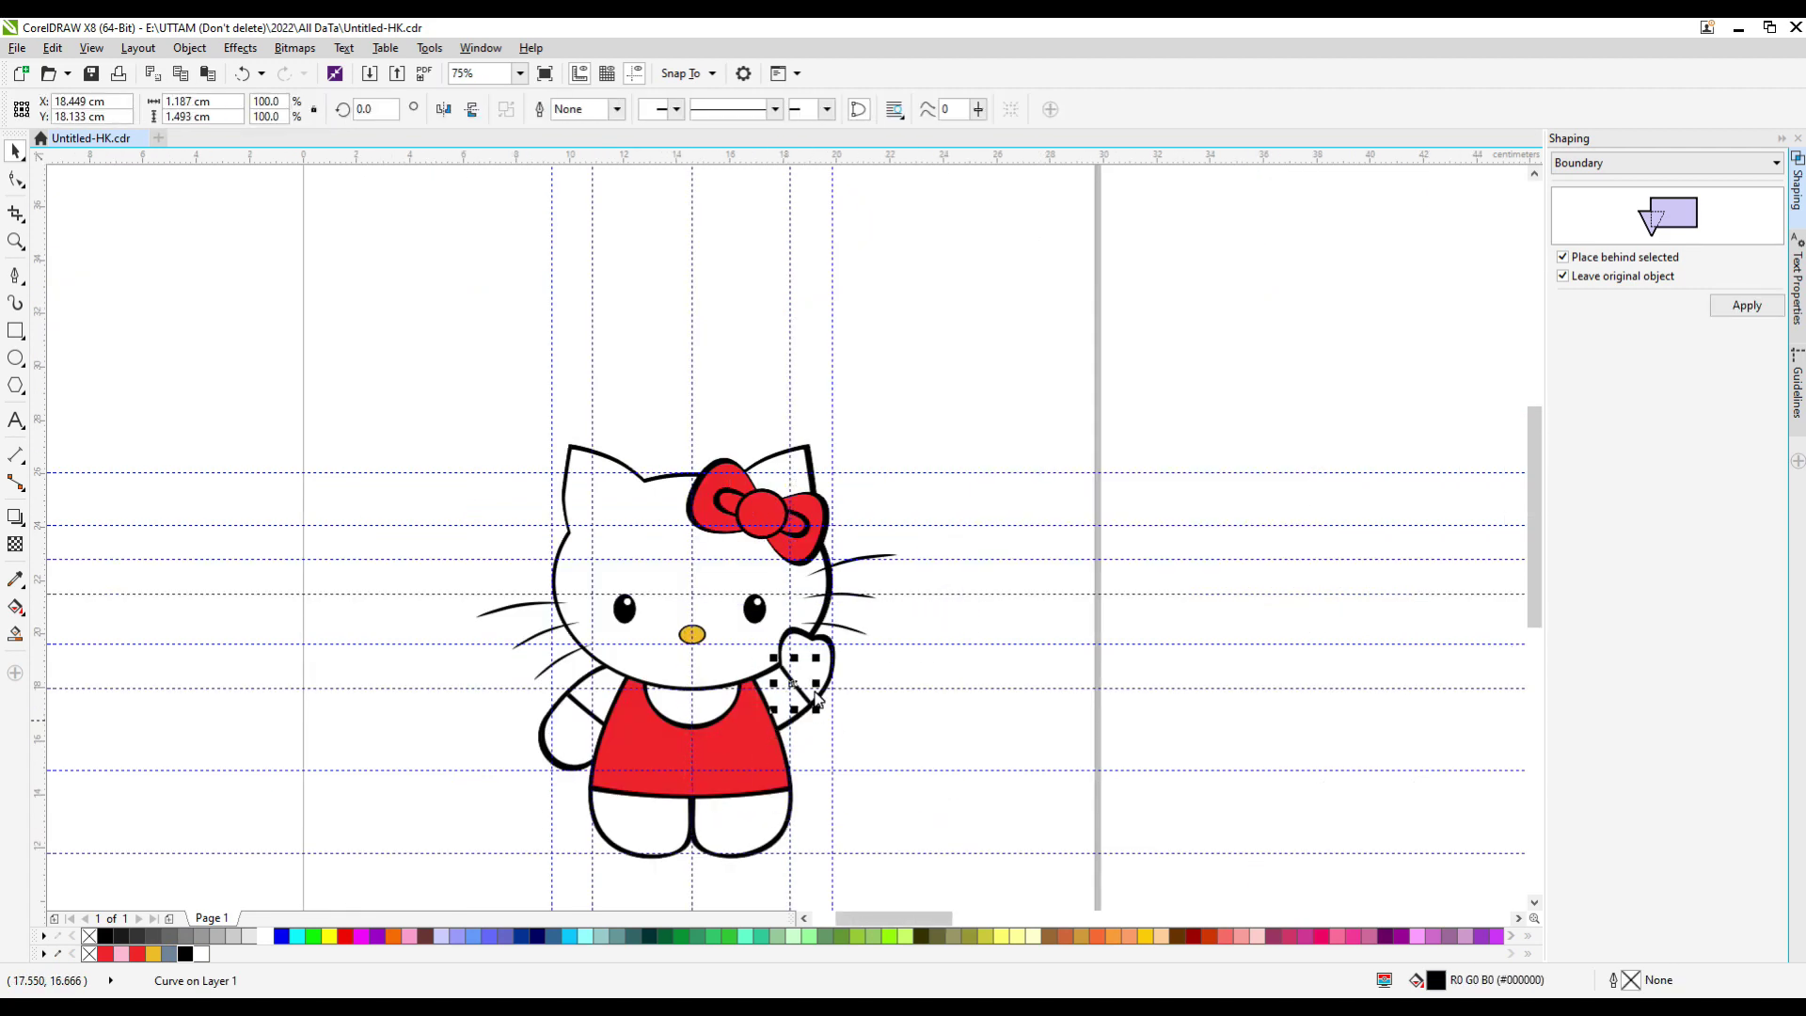
{"action": "scroll", "coordinate": [814, 697], "scroll_direction": "down", "scroll_amount": 2}
{"action": "scroll", "coordinate": [988, 556], "scroll_direction": "up", "scroll_amount": 2}
{"action": "left_click", "coordinate": [870, 569]}
{"action": "scroll", "coordinate": [870, 569], "scroll_direction": "up", "scroll_amount": 2}
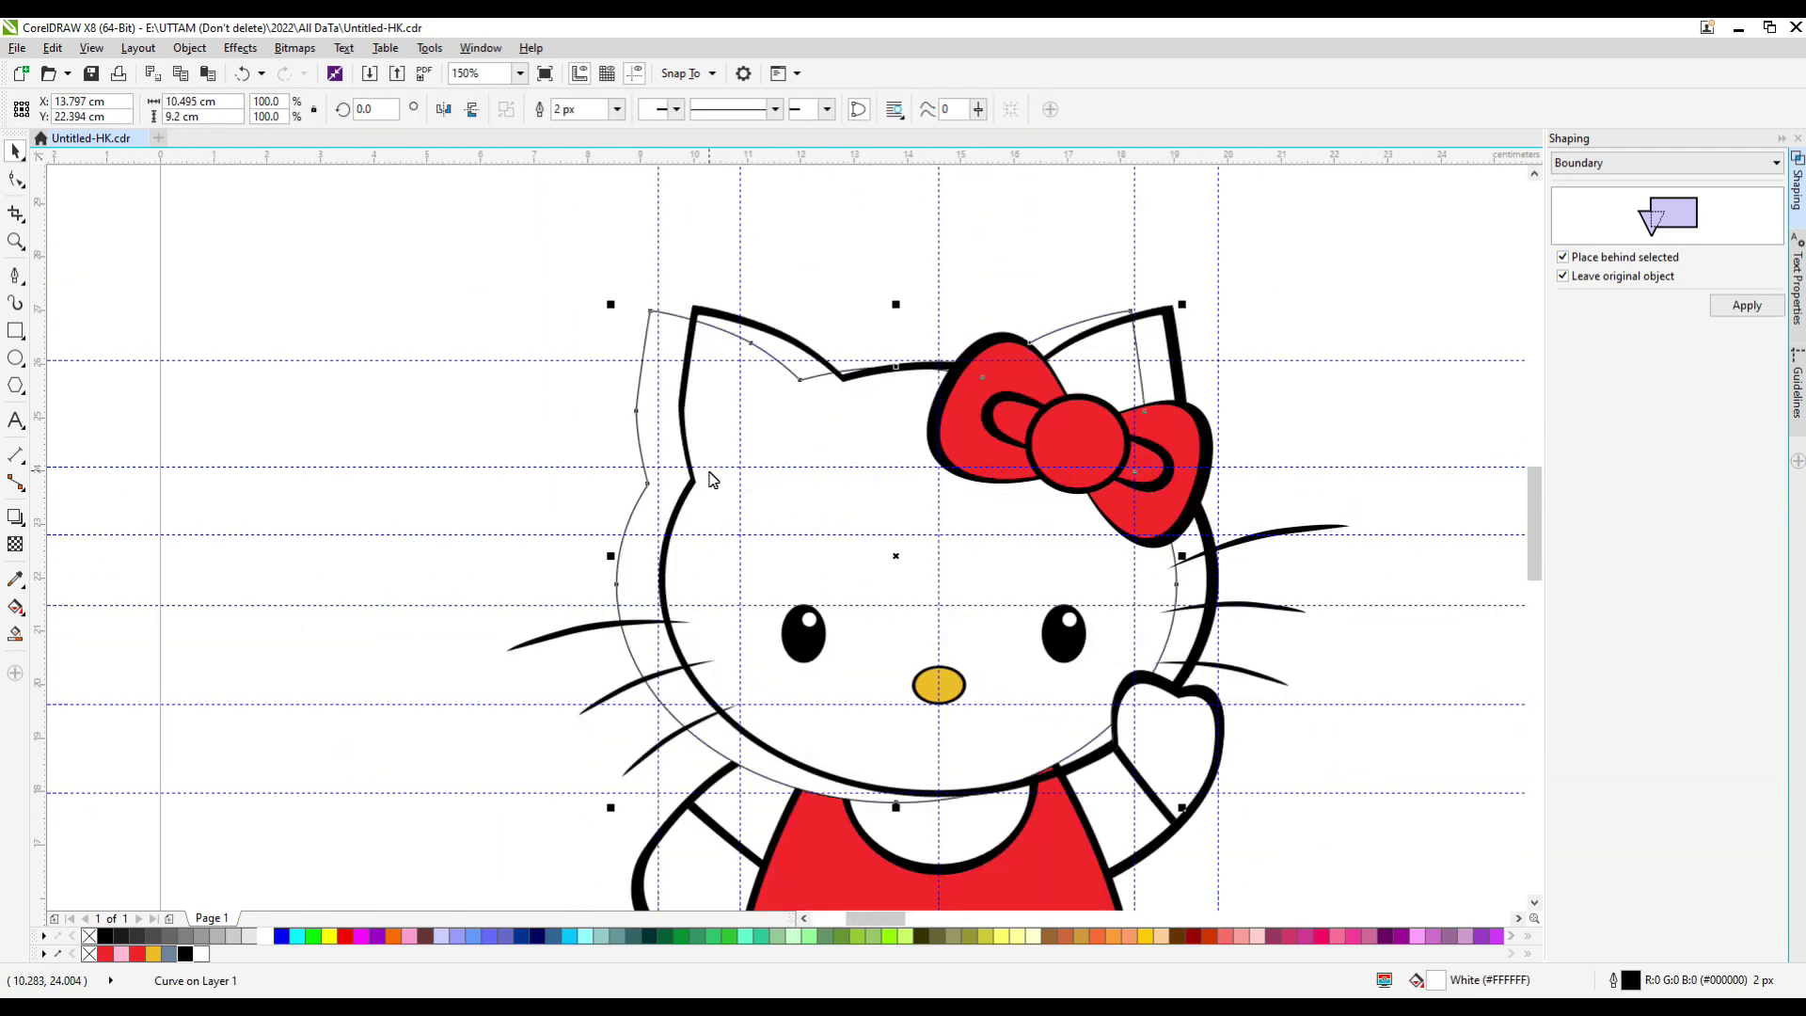
{"action": "left_click", "coordinate": [1746, 304]}
{"action": "scroll", "coordinate": [645, 290], "scroll_direction": "down", "scroll_amount": 2}
{"action": "scroll", "coordinate": [941, 579], "scroll_direction": "up", "scroll_amount": 2}
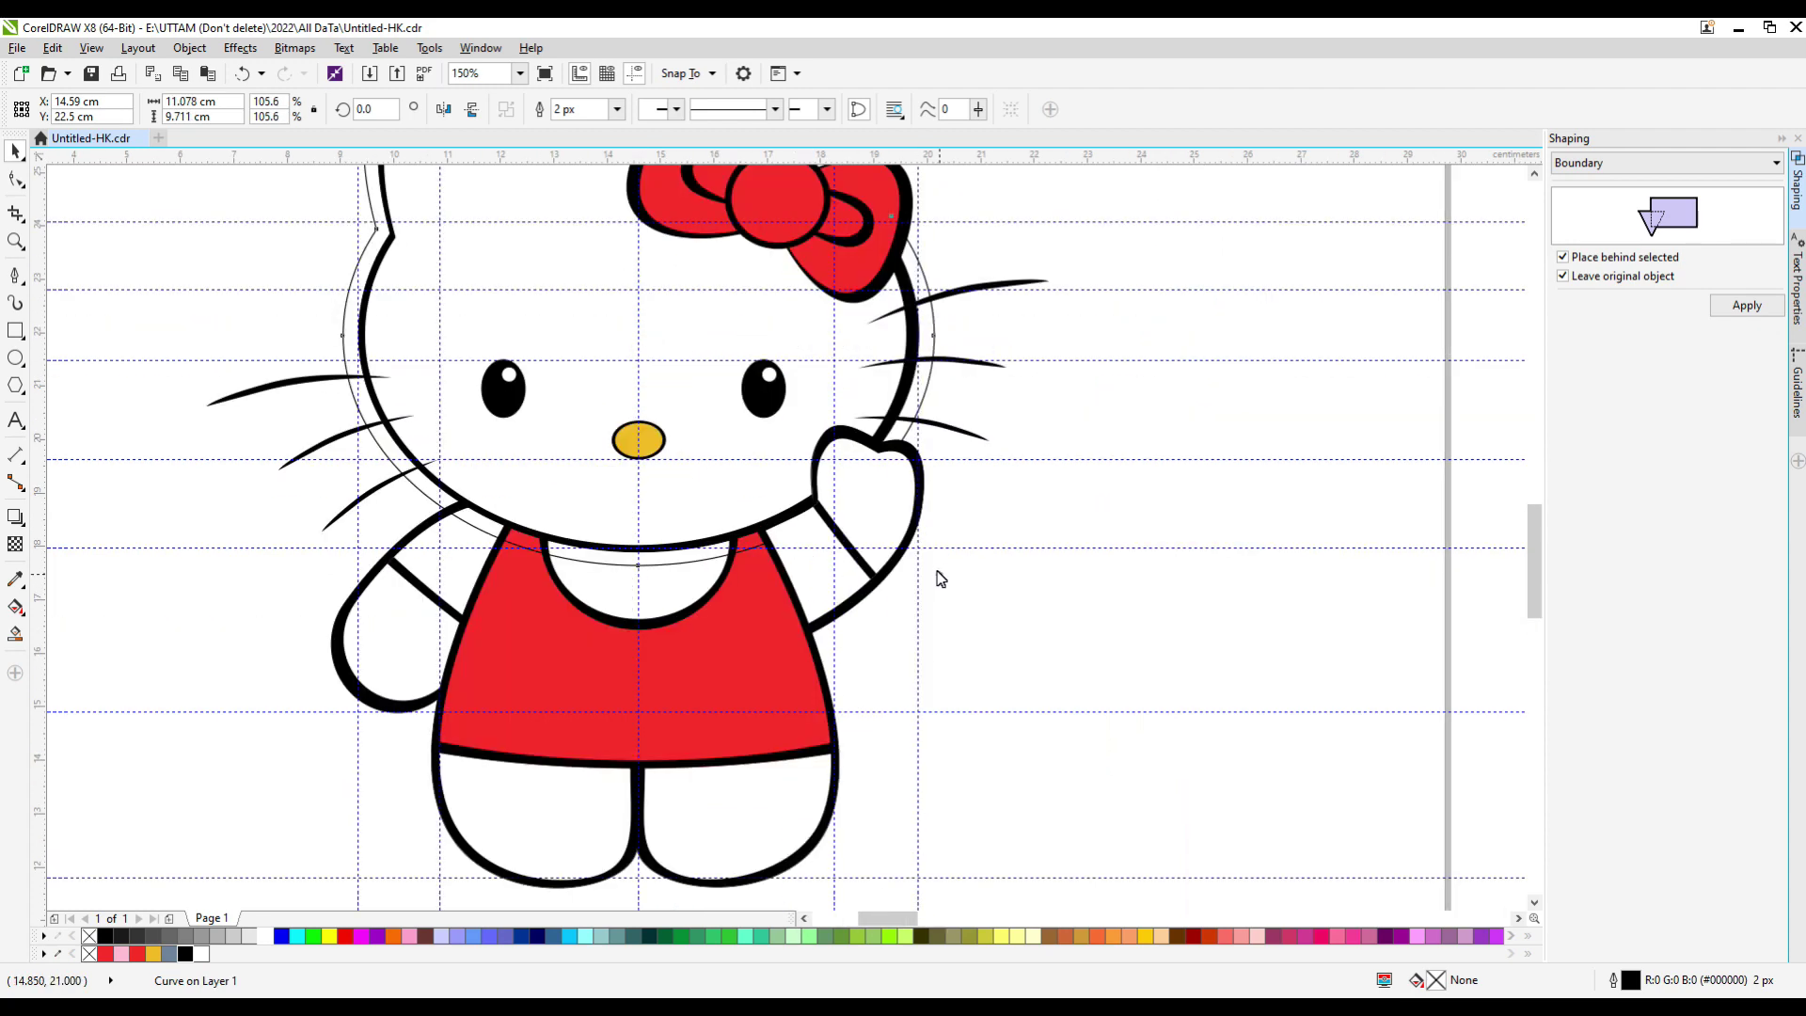
Make enlarged outline copies of the body and both arms, scaling the left arm's copy to 110.2%.
{"action": "left_click_drag", "start_coordinate": [939, 578], "coordinate": [938, 572]}
{"action": "key", "text": "Tab"}
{"action": "scroll", "coordinate": [1067, 619], "scroll_direction": "down", "scroll_amount": 2}
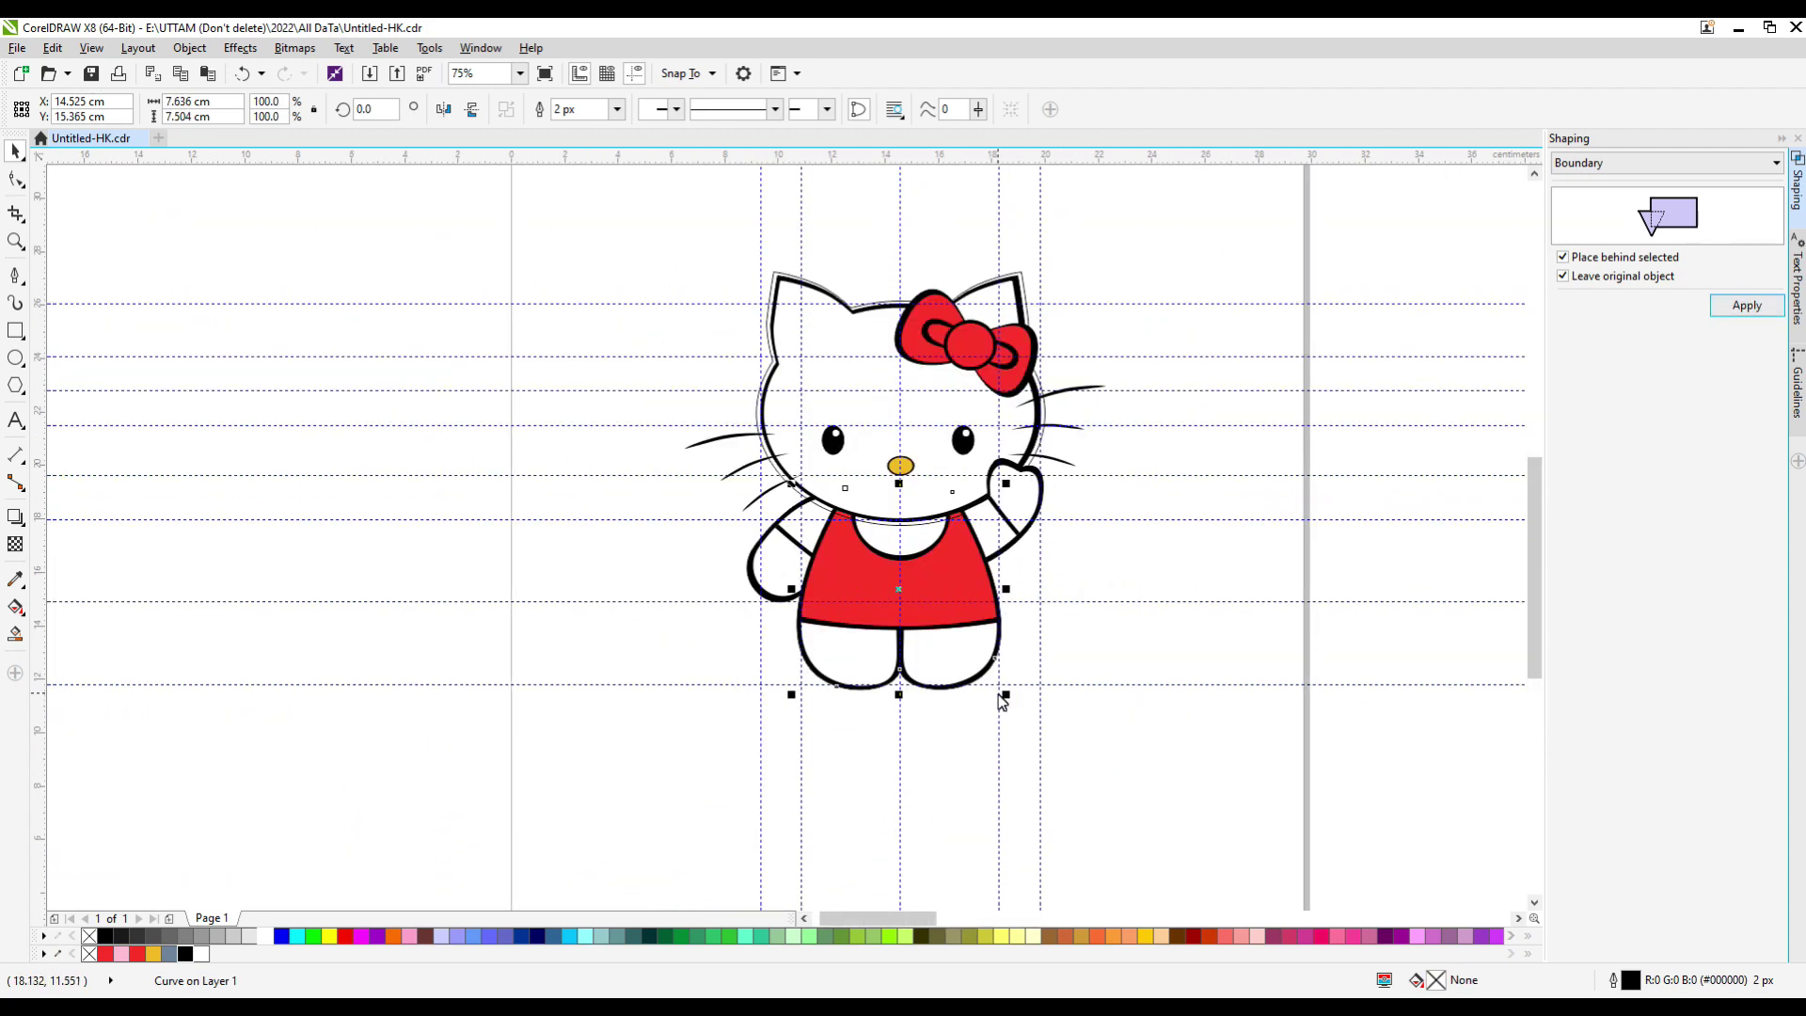
{"action": "scroll", "coordinate": [1090, 536], "scroll_direction": "up", "scroll_amount": 2}
{"action": "left_click_drag", "start_coordinate": [1004, 593], "coordinate": [1023, 611]}
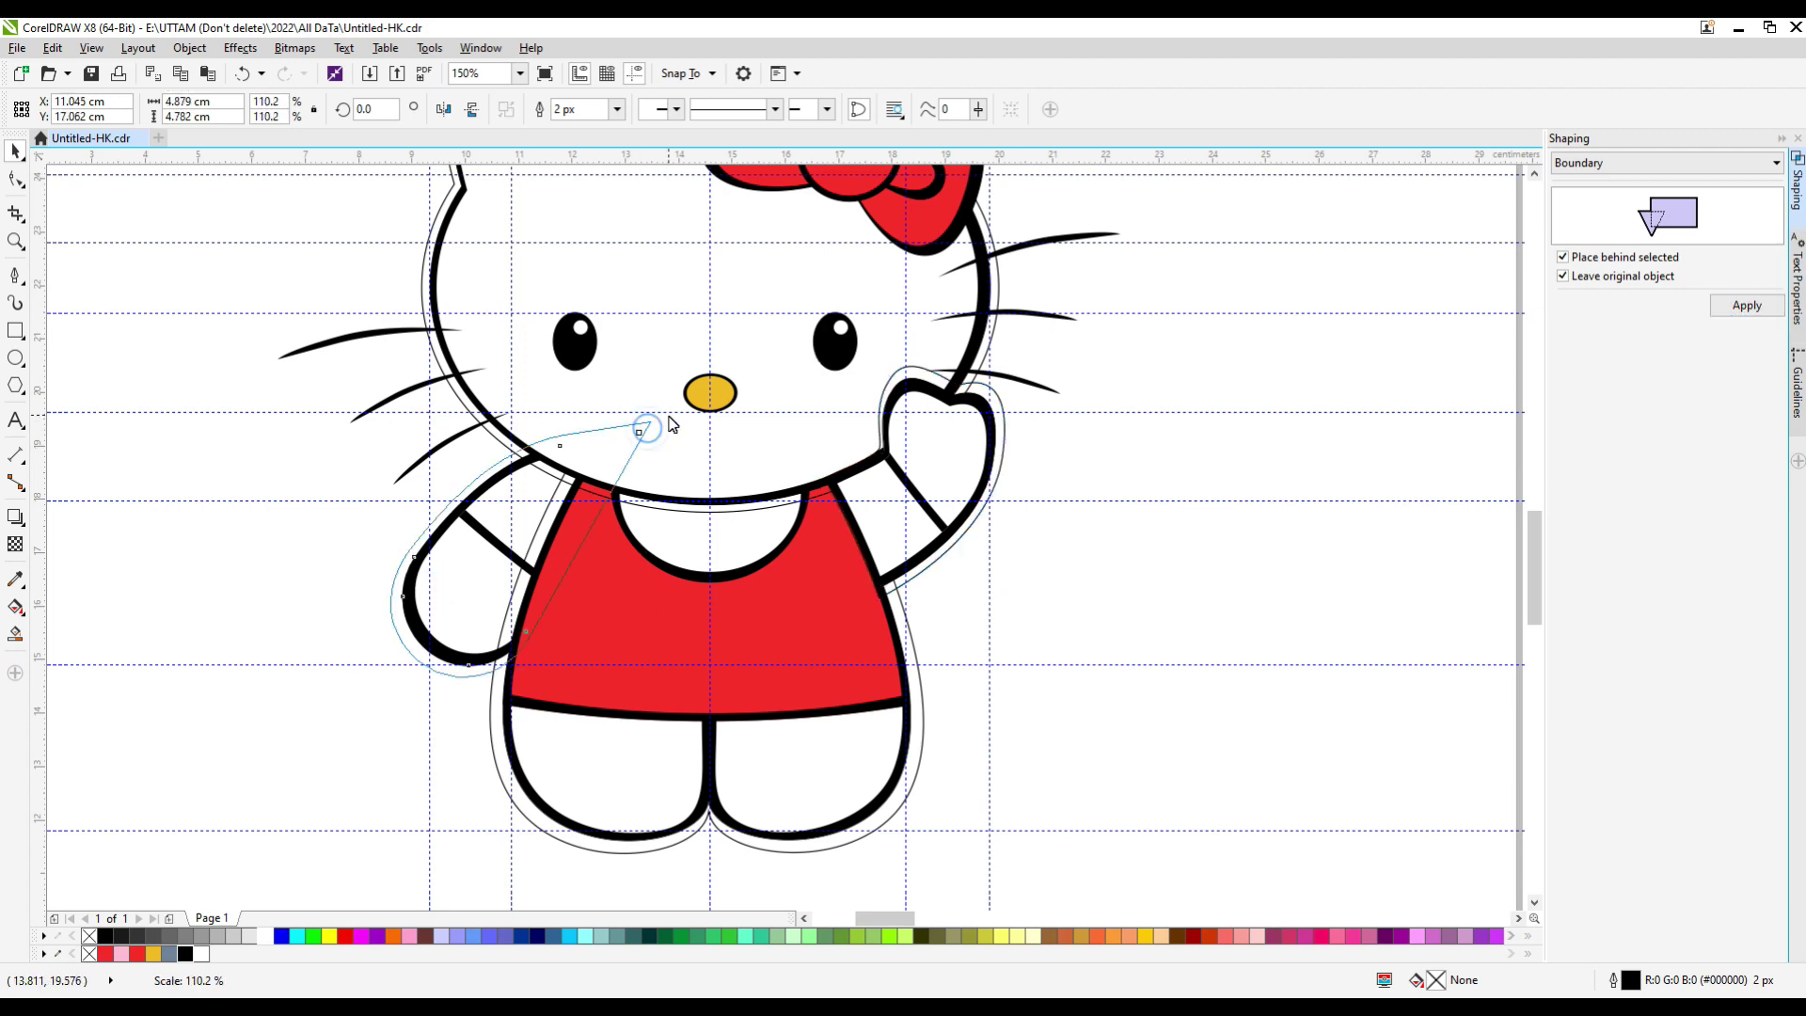
Weld the enlarged head, body and arm outlines into one continuous silhouette curve.
{"action": "left_click", "coordinate": [976, 539]}
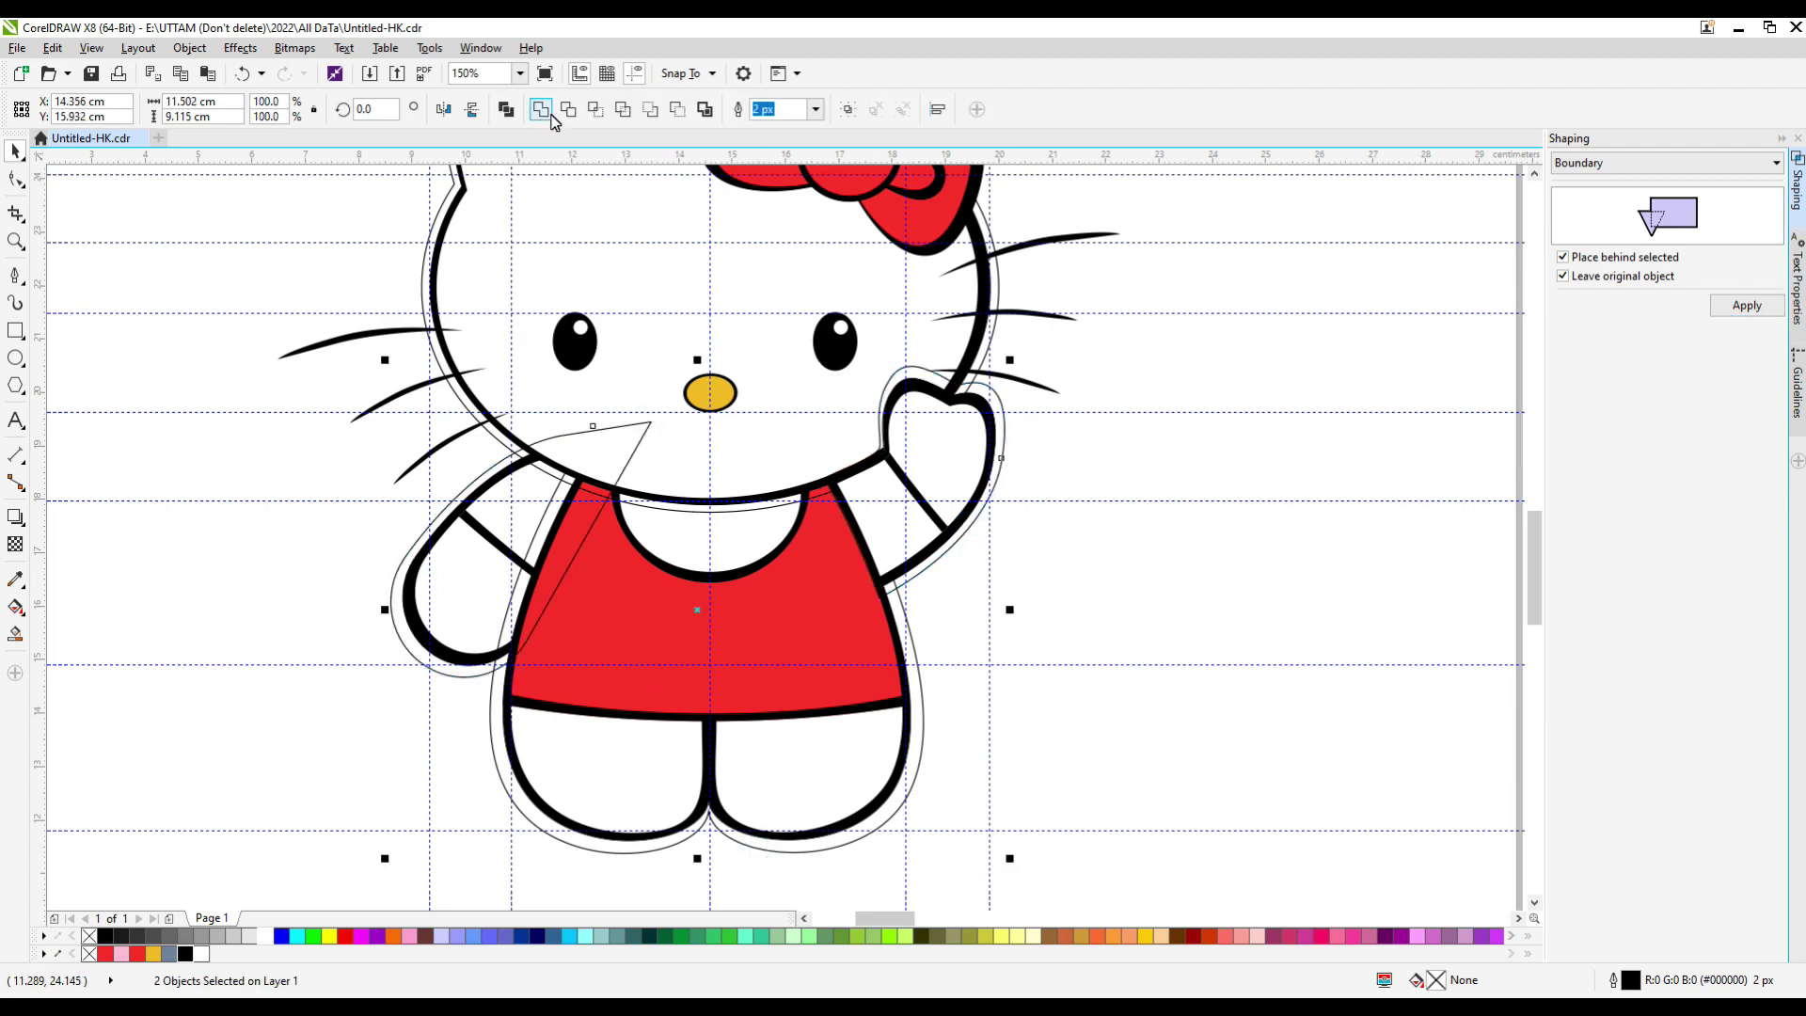
{"action": "scroll", "coordinate": [594, 348], "scroll_direction": "down", "scroll_amount": 2}
{"action": "scroll", "coordinate": [594, 348], "scroll_direction": "up", "scroll_amount": 2}
{"action": "key", "text": "F10"}
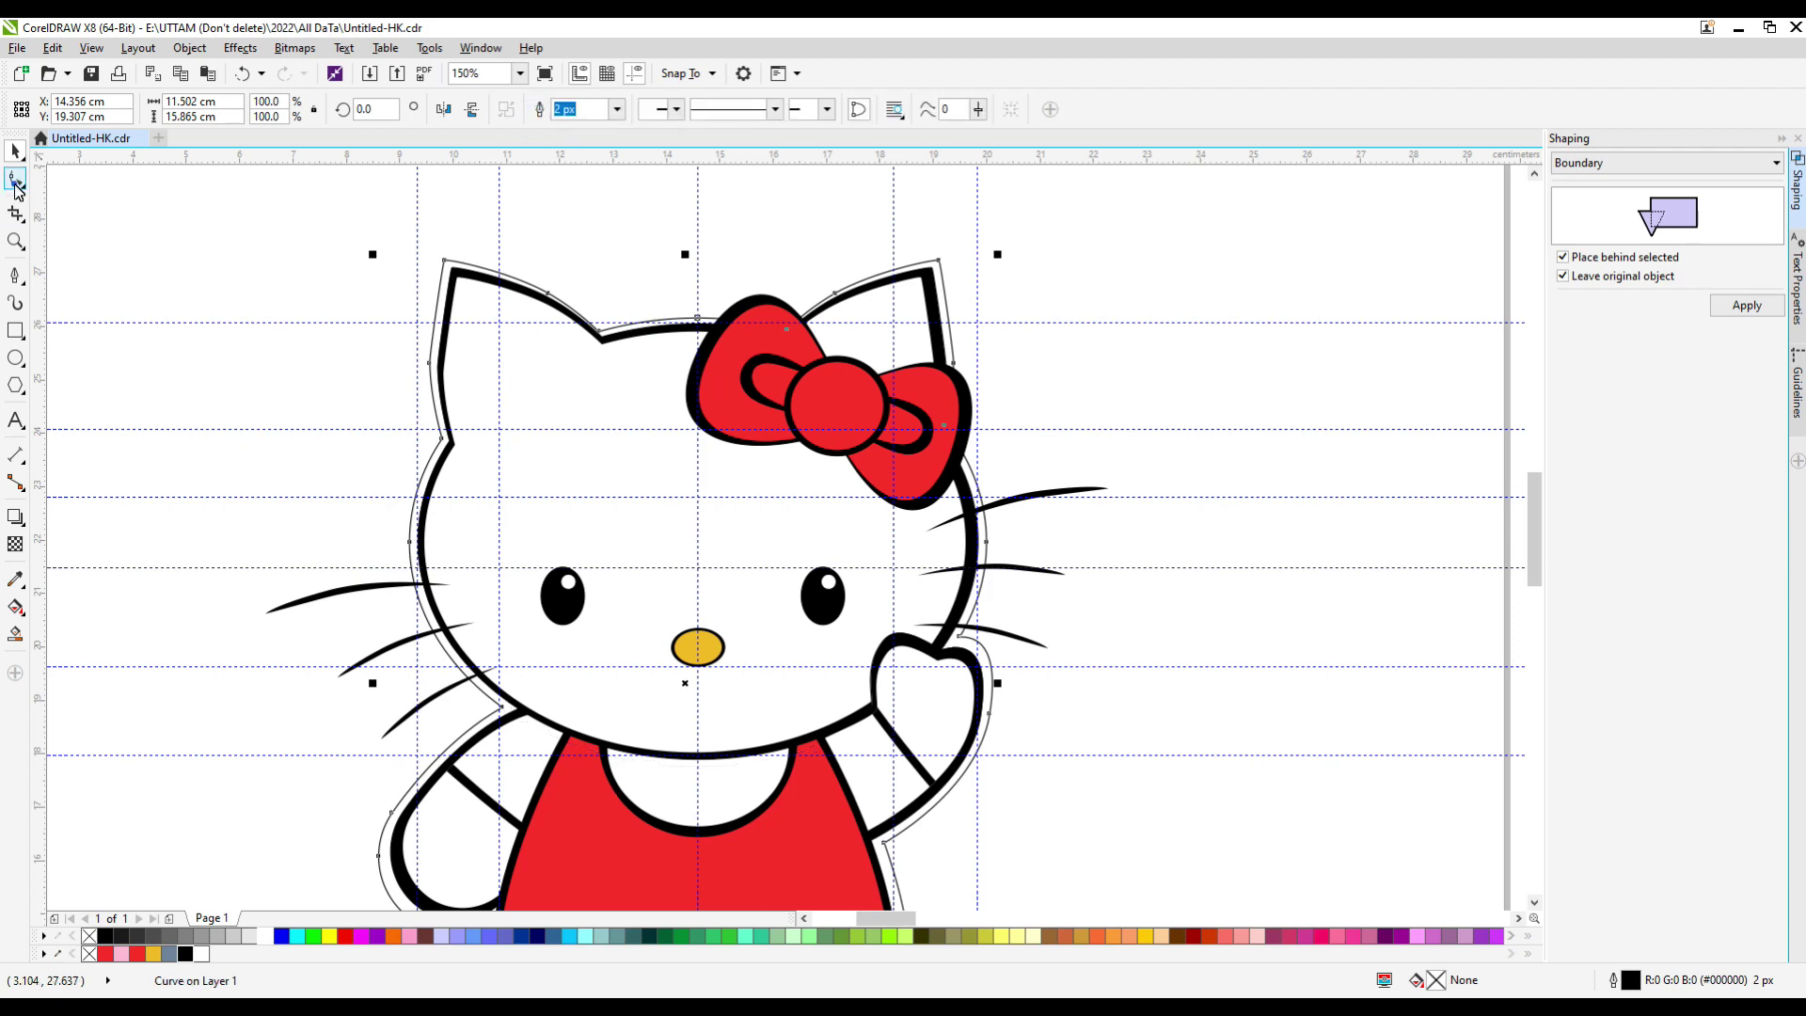
Refine the silhouette's curve over the ears and move its stray corner node further beneath the bow's left loop.
{"action": "scroll", "coordinate": [557, 465], "scroll_direction": "up", "scroll_amount": 4}
{"action": "left_click", "coordinate": [348, 298]}
{"action": "scroll", "coordinate": [602, 489], "scroll_direction": "down", "scroll_amount": 2}
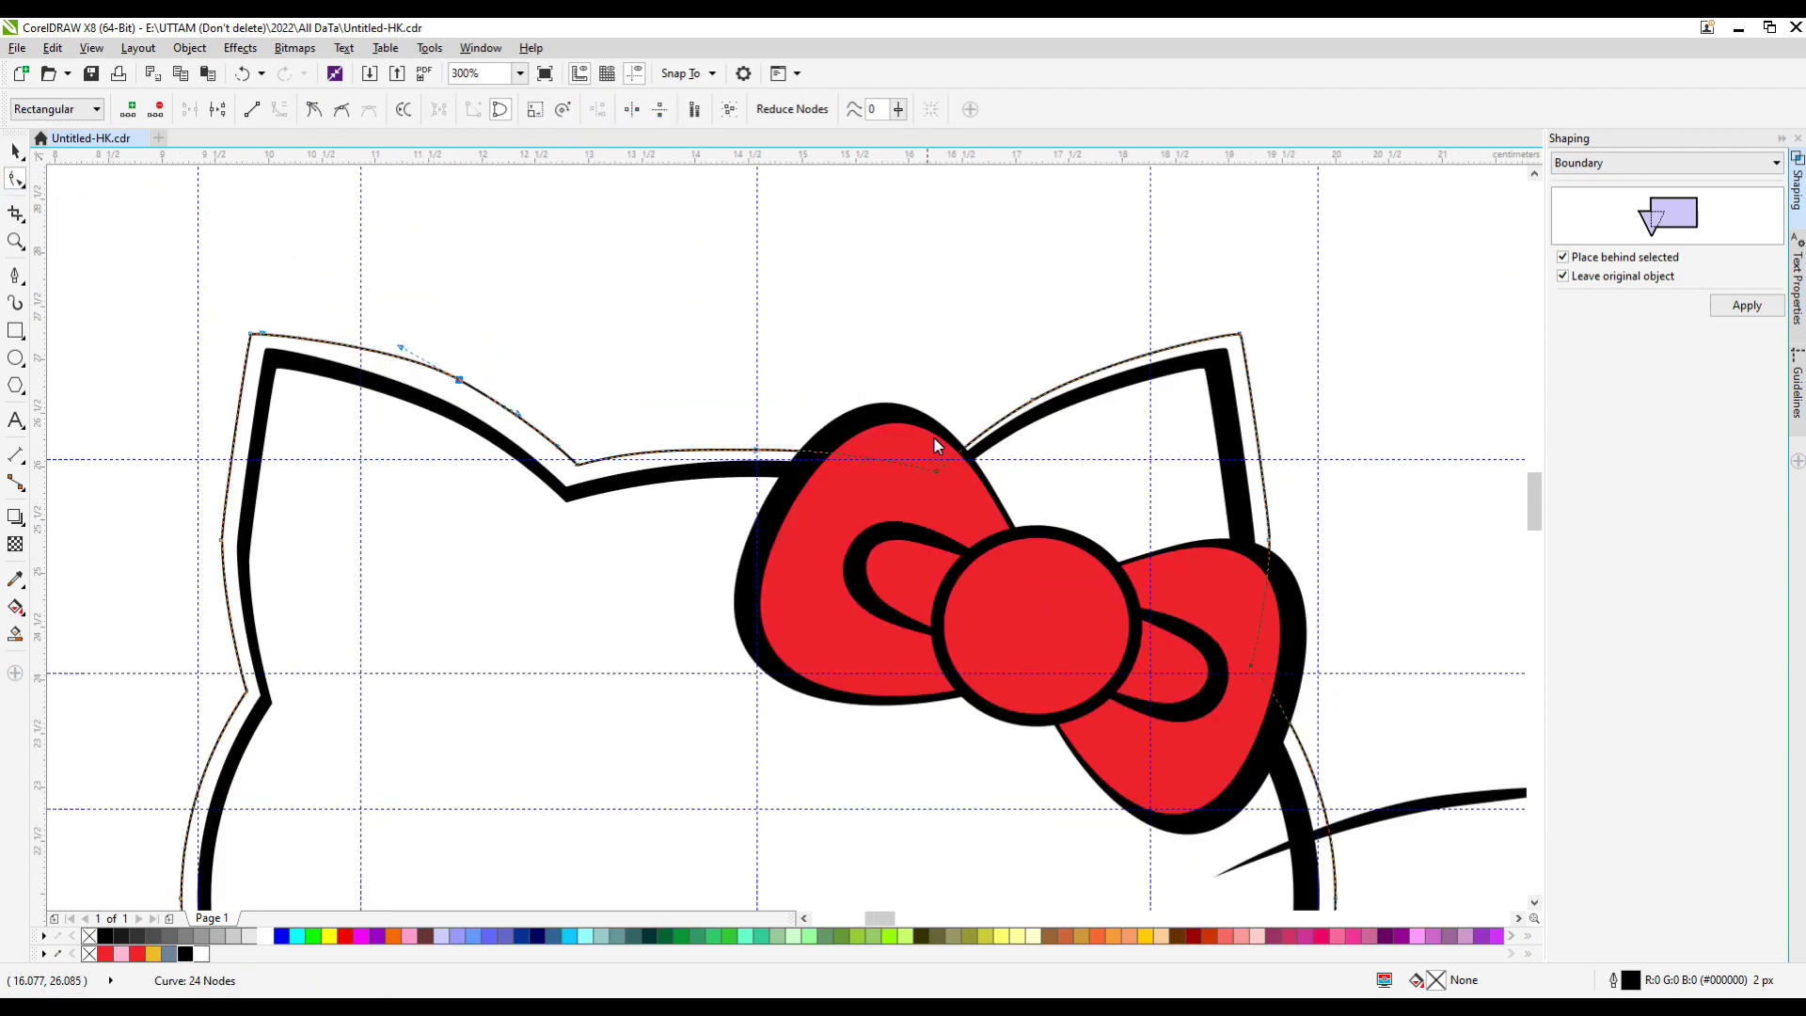
{"action": "left_click", "coordinate": [1027, 396]}
{"action": "scroll", "coordinate": [964, 466], "scroll_direction": "up", "scroll_amount": 2}
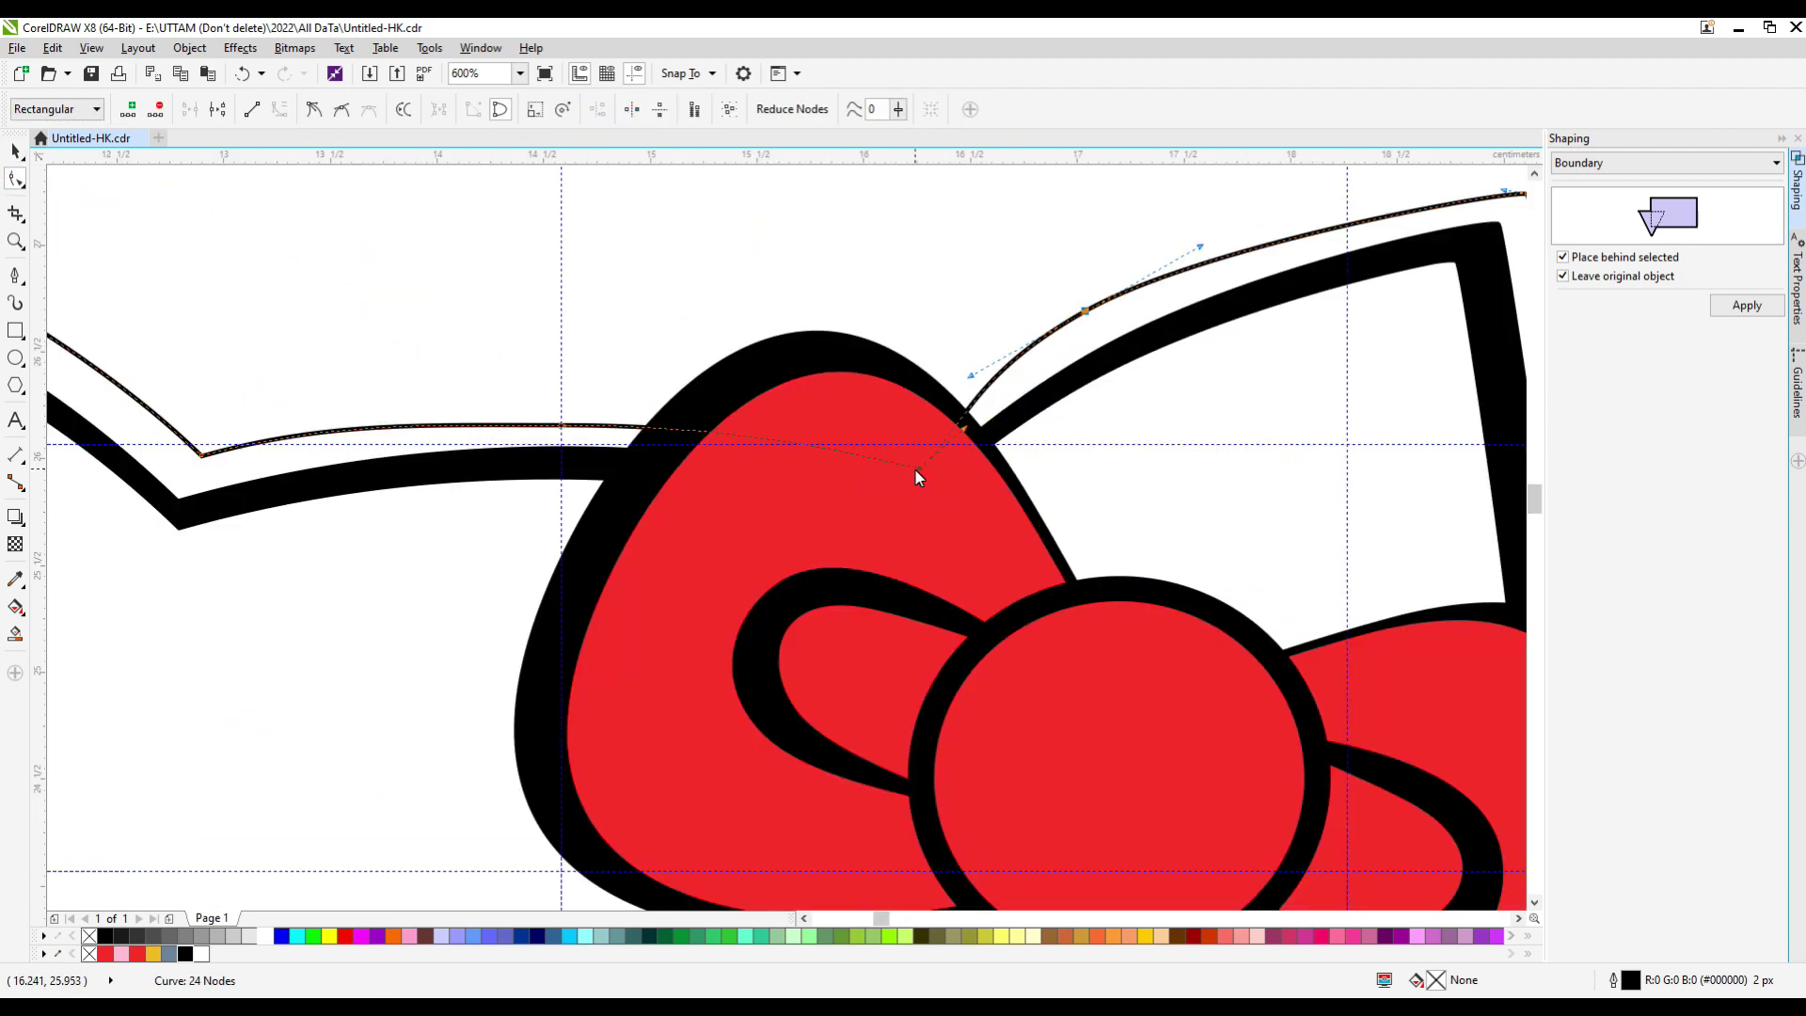
{"action": "left_click_drag", "start_coordinate": [918, 470], "coordinate": [882, 447]}
{"action": "scroll", "coordinate": [882, 447], "scroll_direction": "down", "scroll_amount": 2}
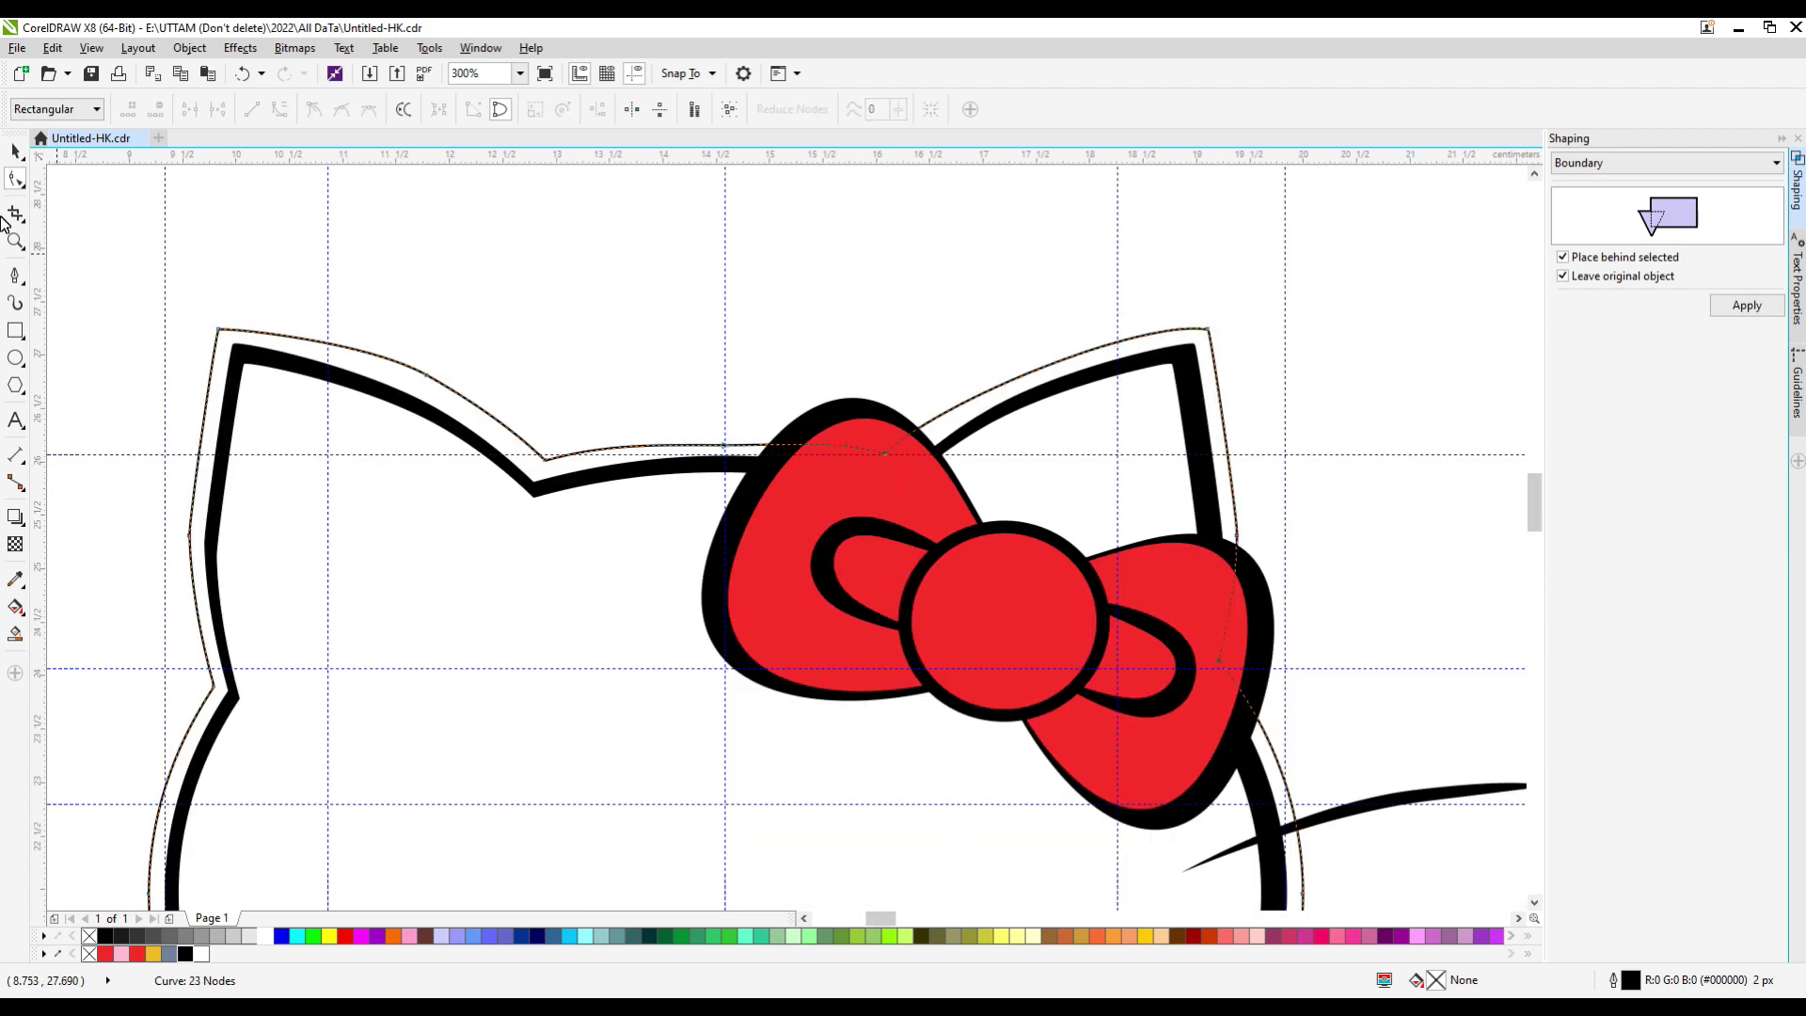
Enlarge a copy of the bow's border slightly and weld it into the silhouette.
{"action": "left_click", "coordinate": [15, 150]}
{"action": "left_click", "coordinate": [1254, 574]}
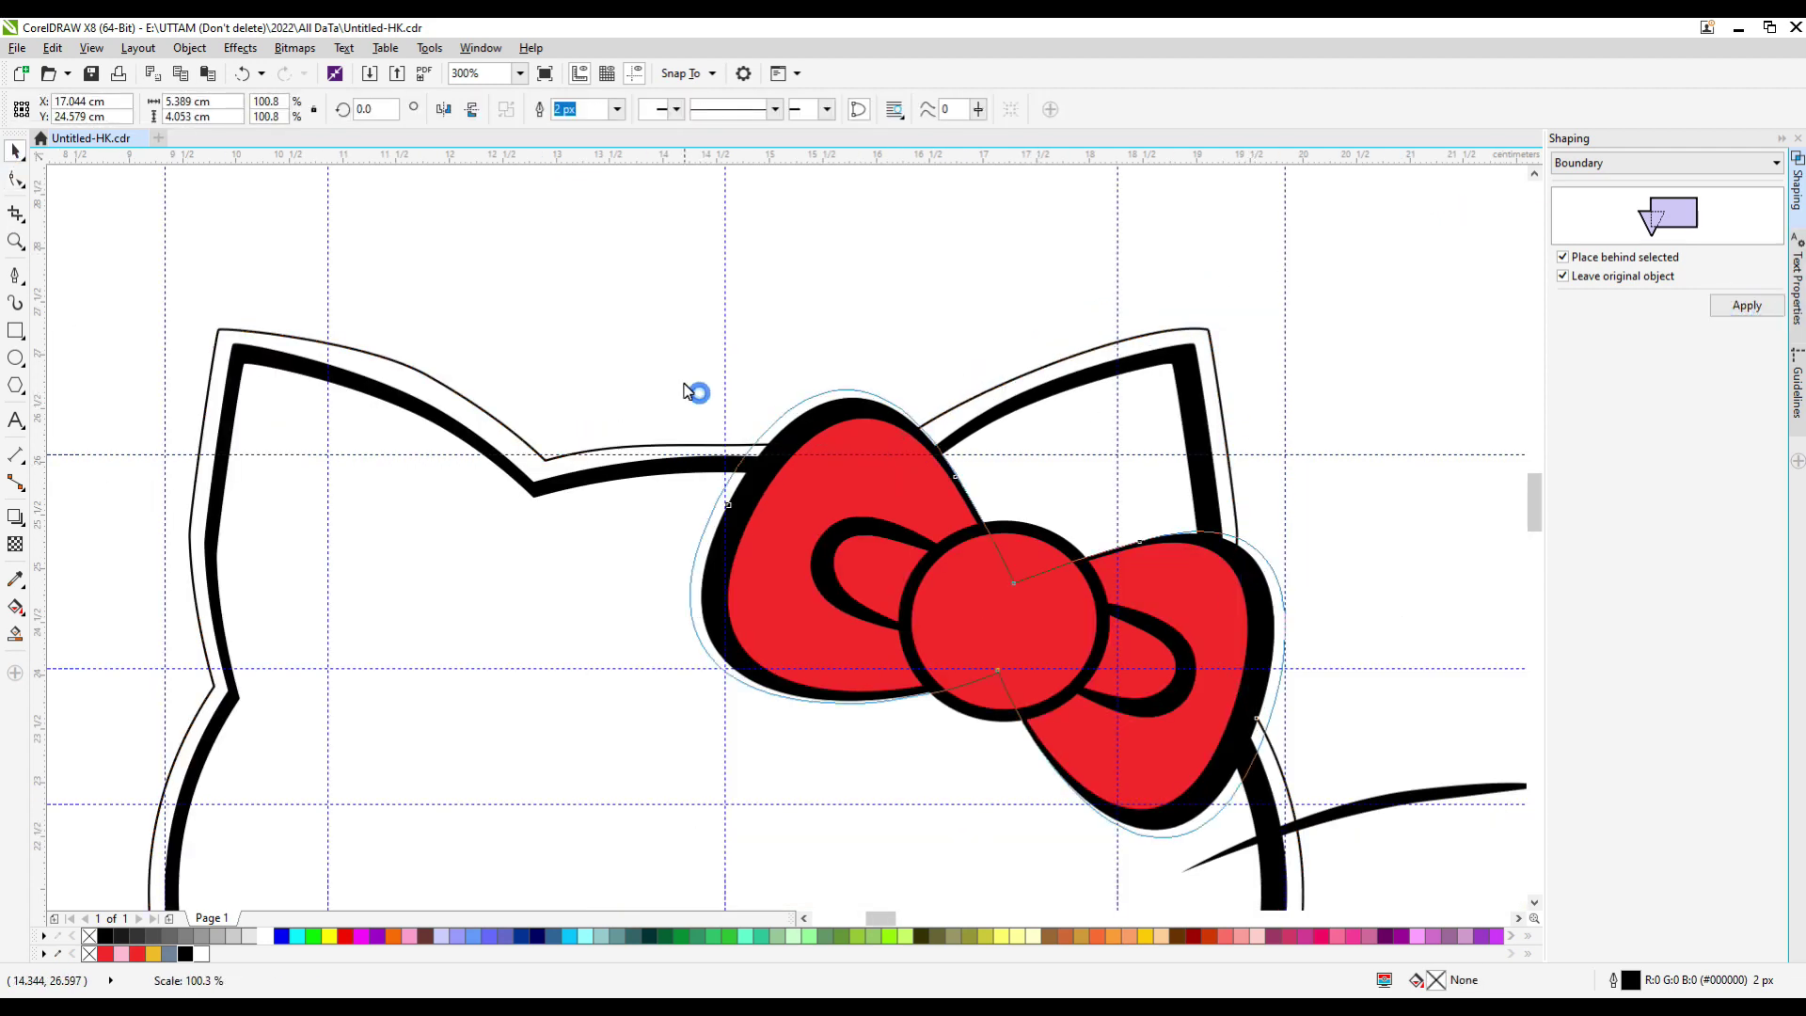
{"action": "scroll", "coordinate": [952, 386], "scroll_direction": "down", "scroll_amount": 3}
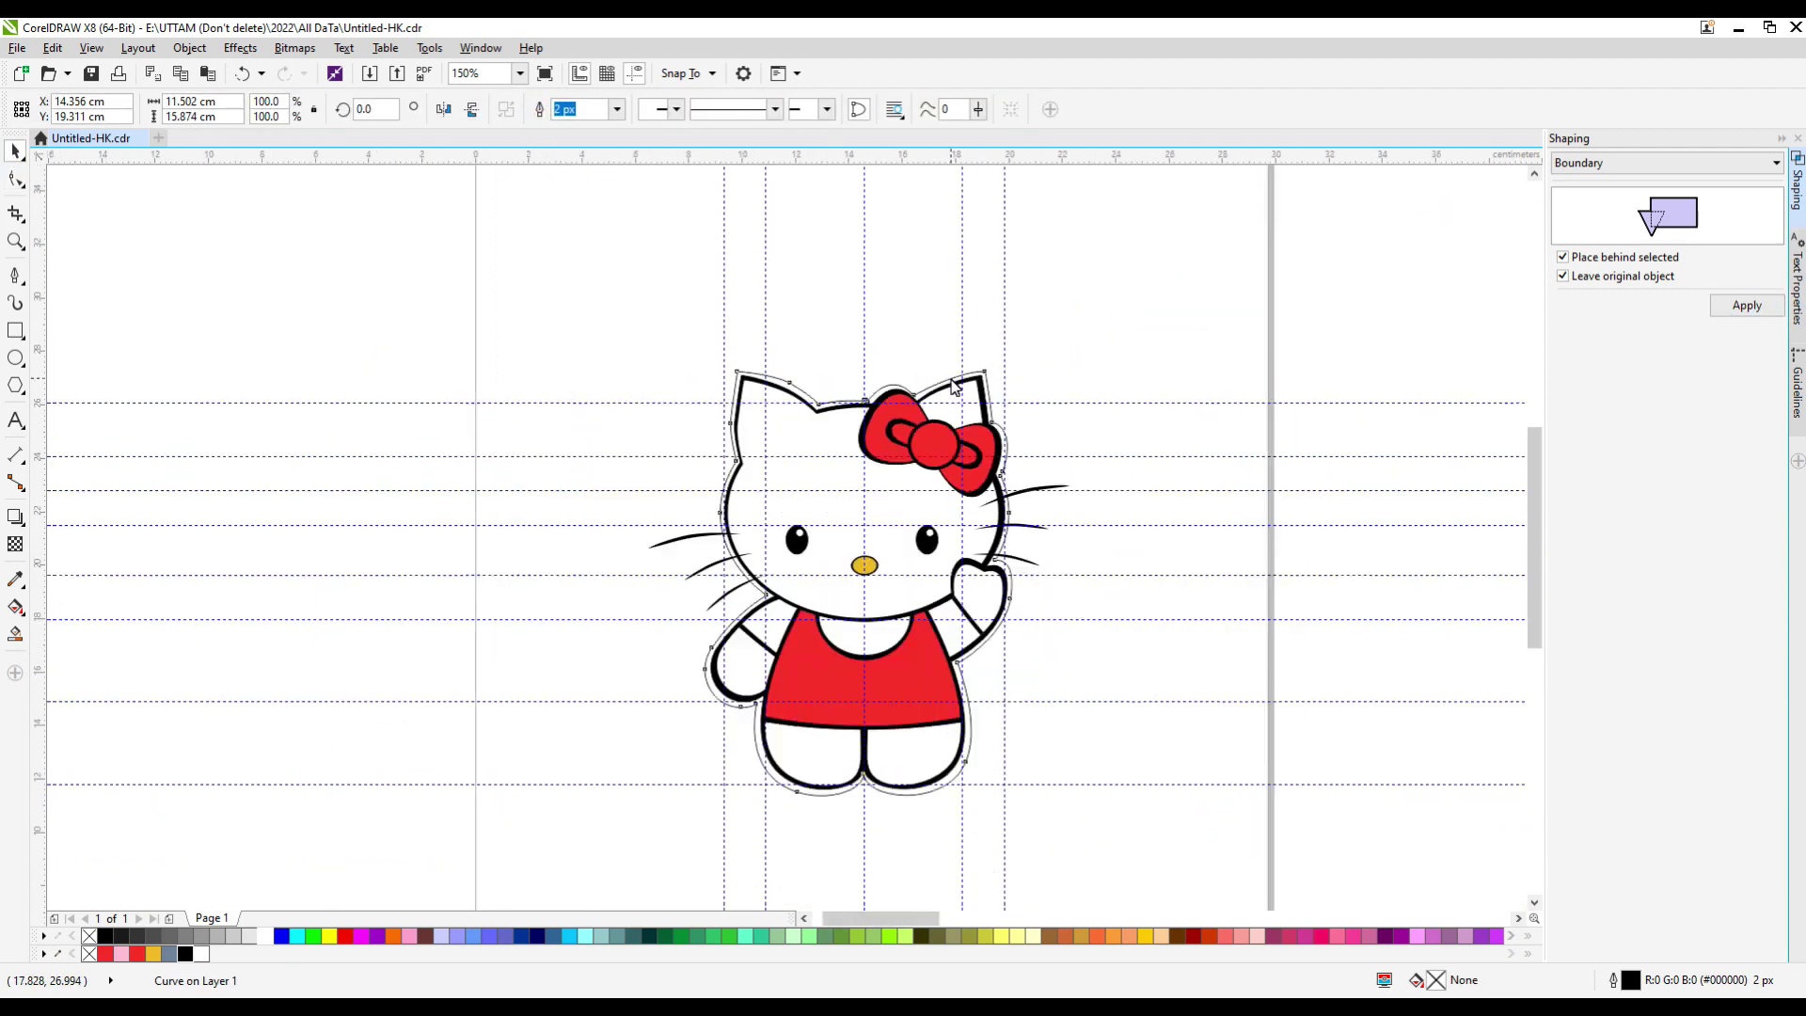
Fill the silhouette light grey, send it to the back, and fill the left arm white.
{"action": "left_click", "coordinate": [232, 936]}
{"action": "key", "text": "shift+Page_Down"}
{"action": "left_click", "coordinate": [500, 594]}
{"action": "key", "text": "Tab"}
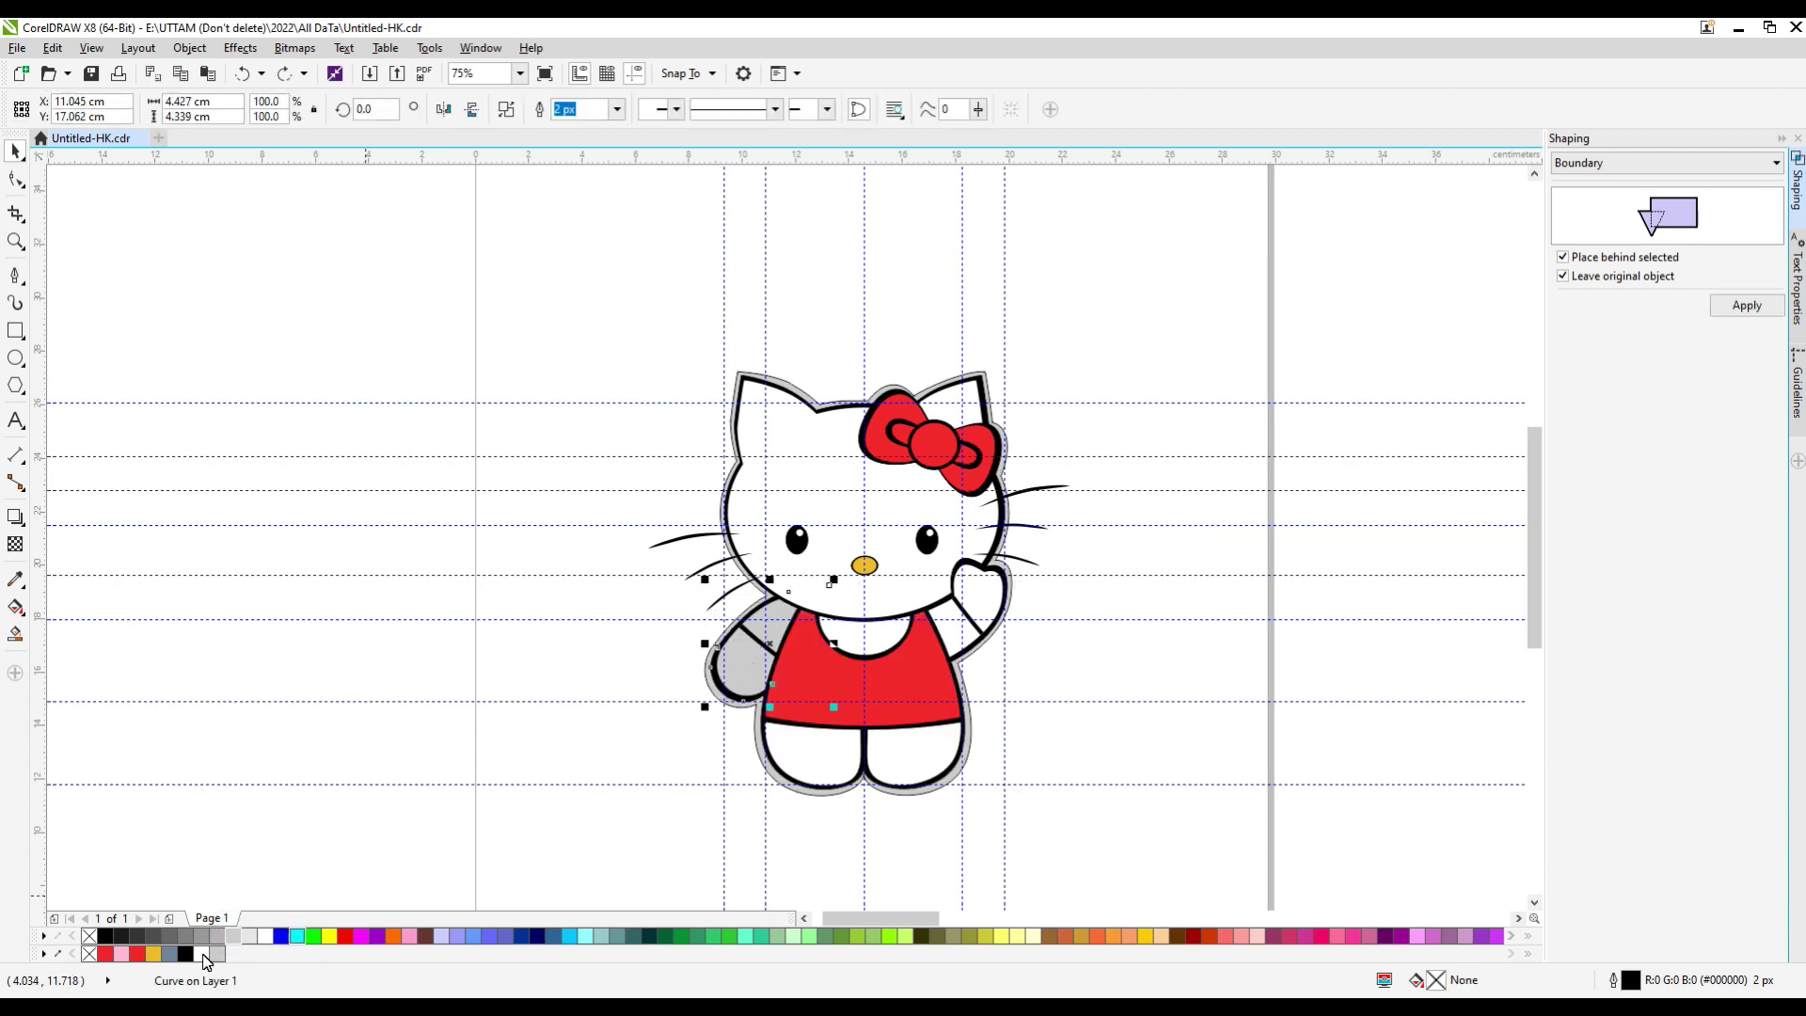
{"action": "left_click", "coordinate": [201, 954]}
{"action": "left_click", "coordinate": [901, 758]}
{"action": "left_click", "coordinate": [819, 814]}
Remove the thin outline from the light grey silhouette behind the cat.
{"action": "scroll", "coordinate": [832, 766], "scroll_direction": "up", "scroll_amount": 3}
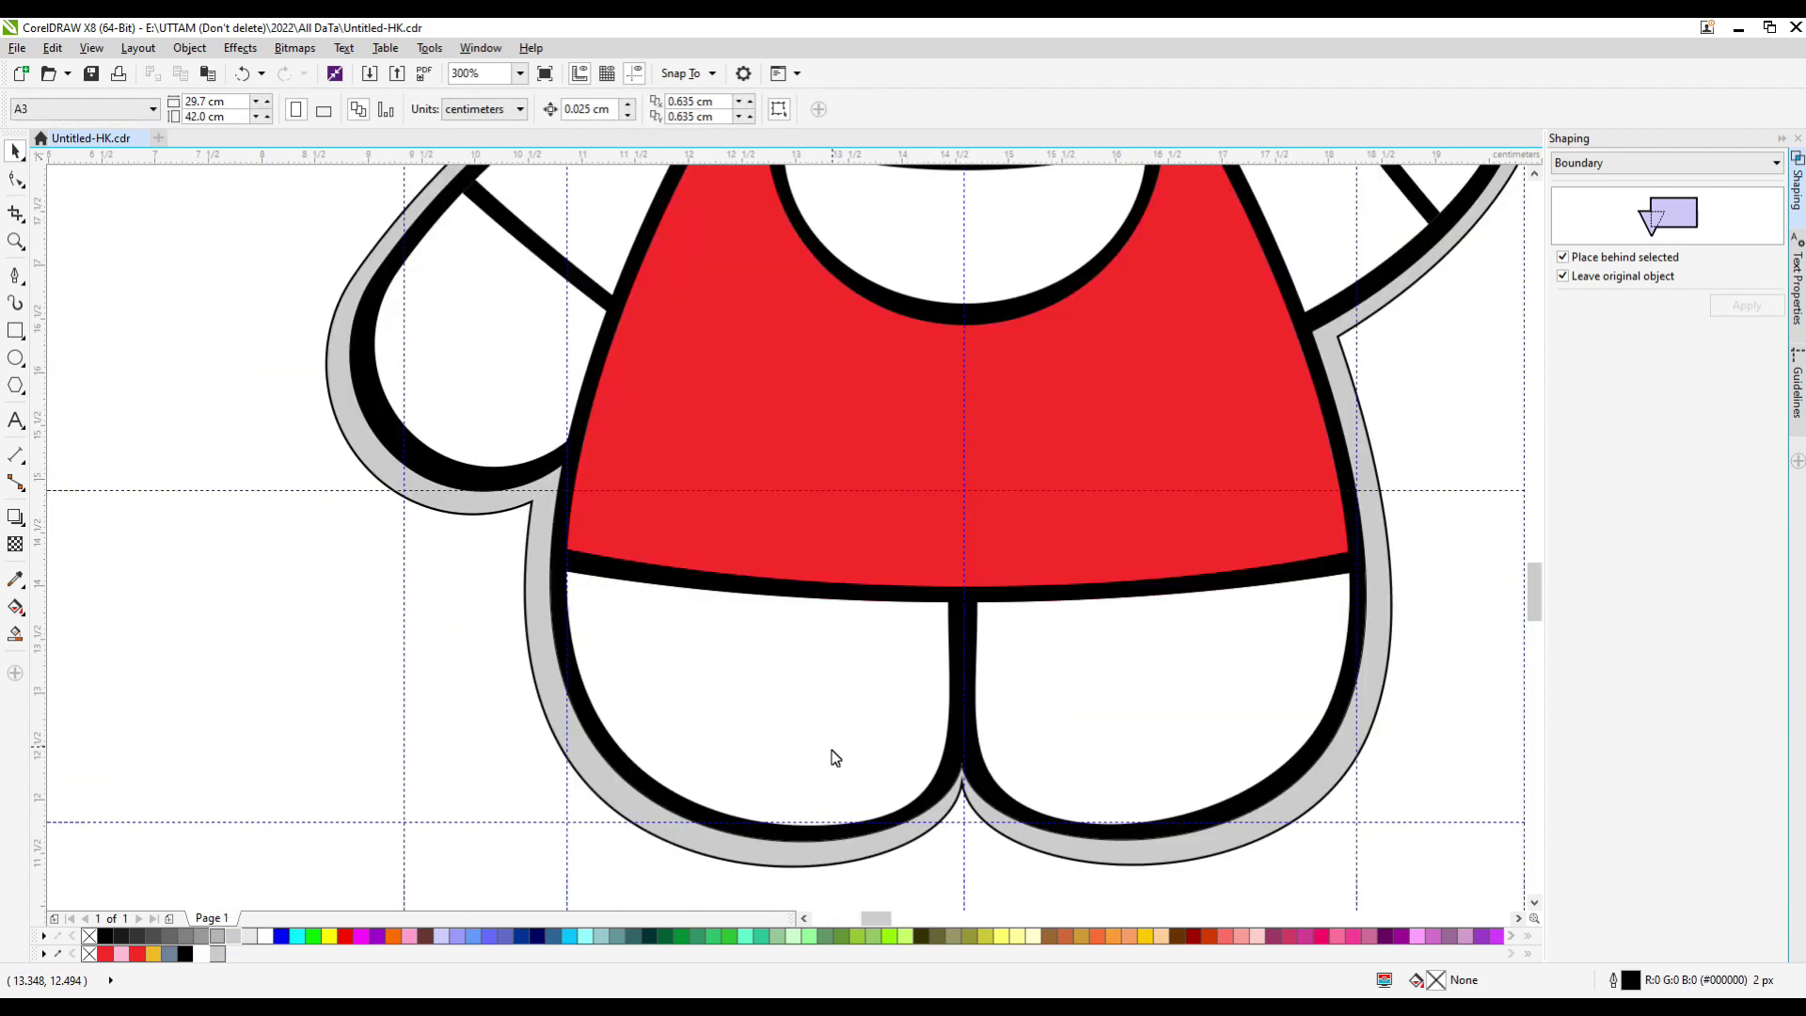
{"action": "key", "text": "i"}
{"action": "scroll", "coordinate": [922, 527], "scroll_direction": "down", "scroll_amount": 2}
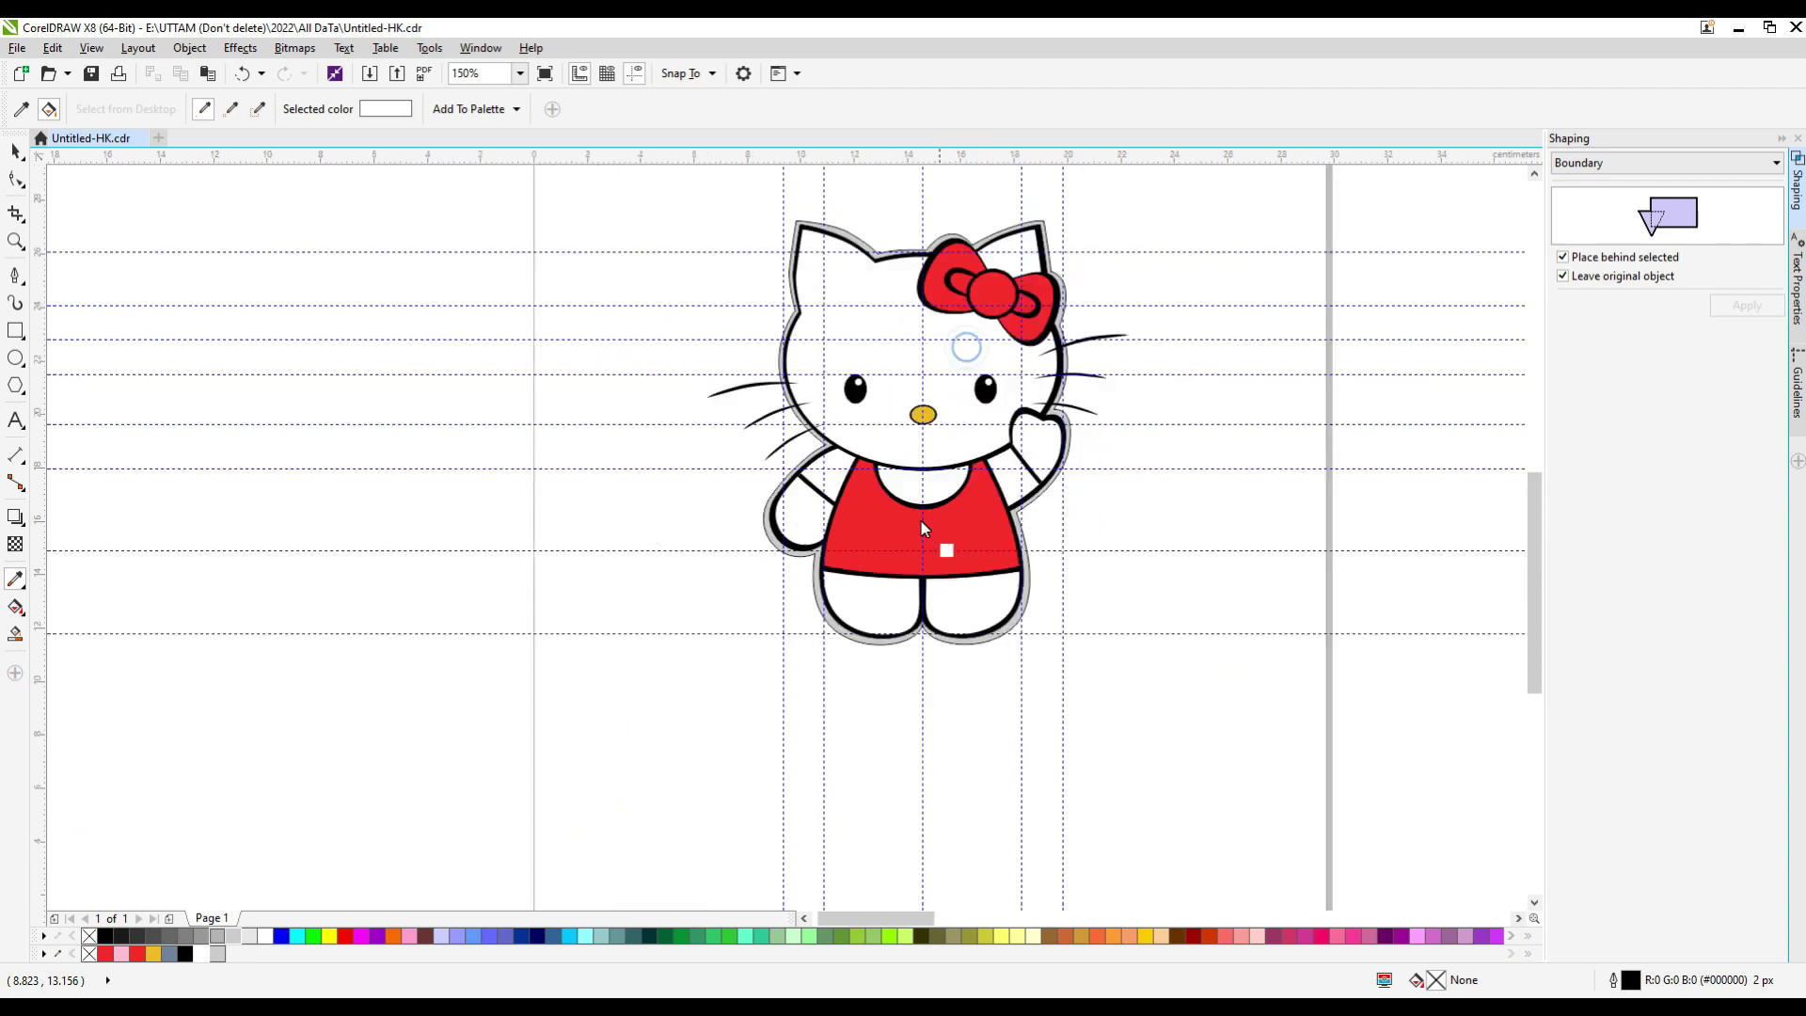
{"action": "key", "text": "space"}
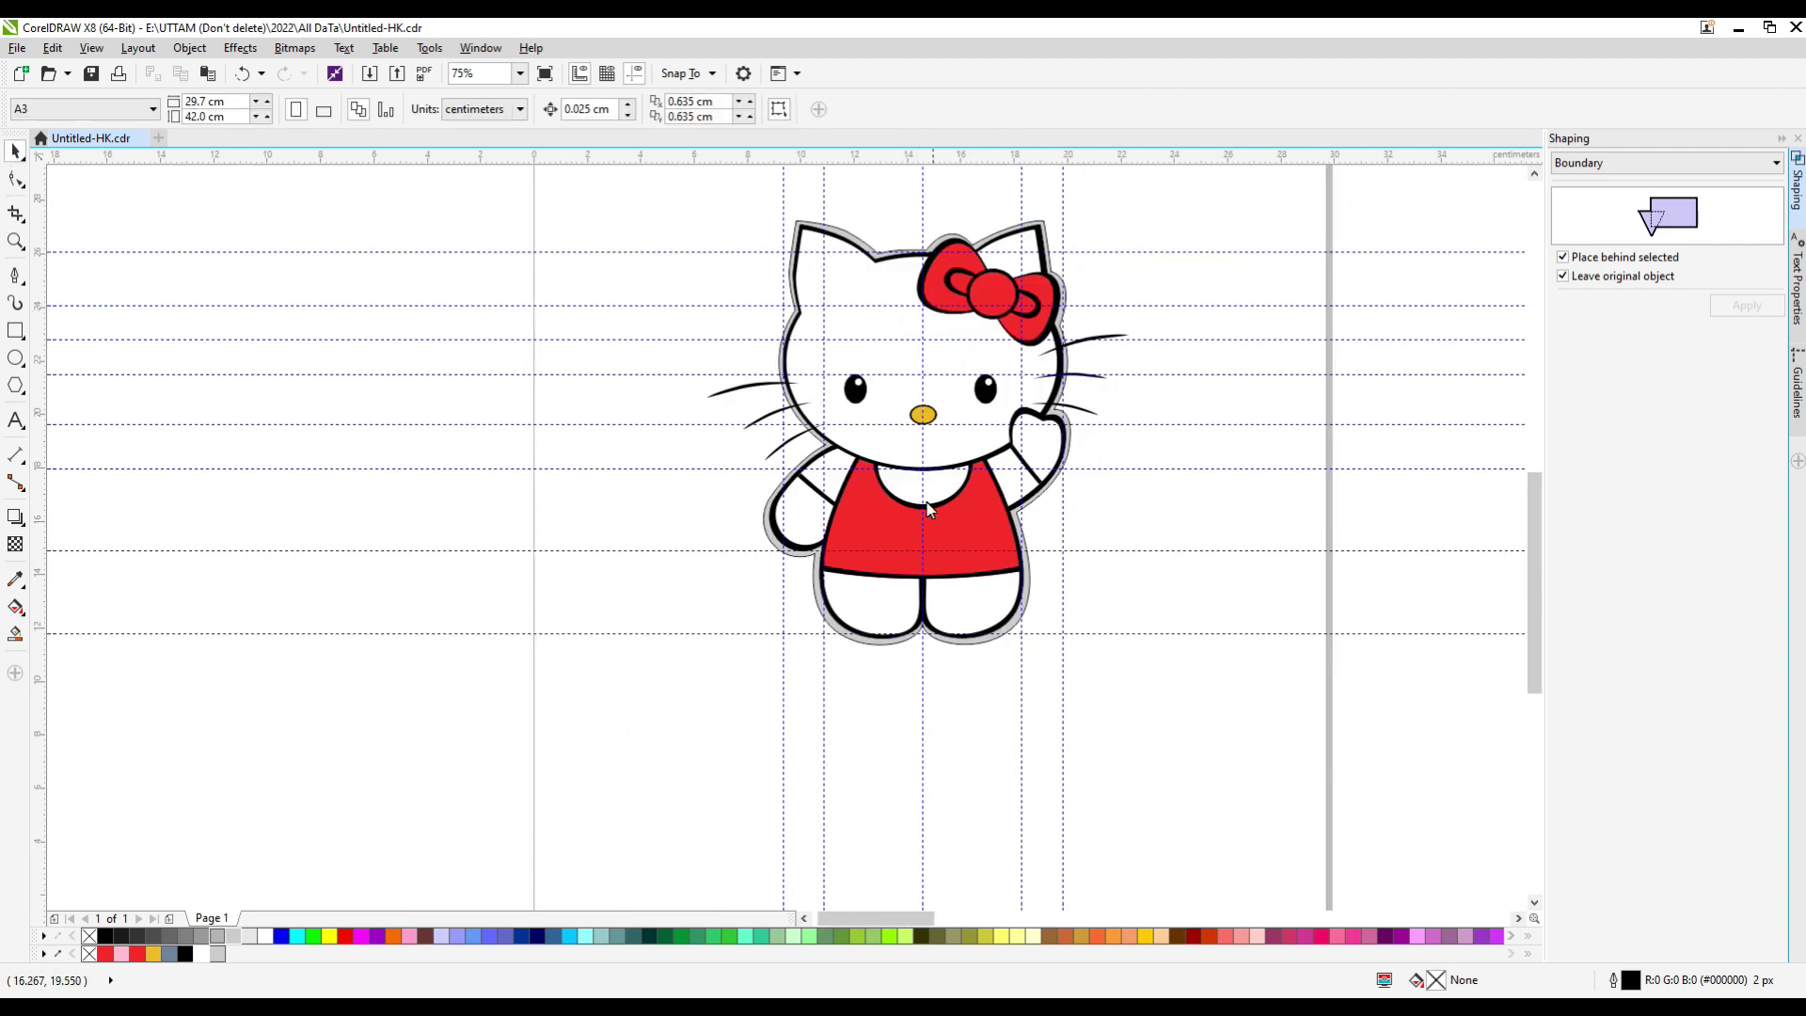
{"action": "left_click", "coordinate": [834, 633]}
{"action": "left_click", "coordinate": [626, 109]}
{"action": "left_click", "coordinate": [1439, 495]}
{"action": "scroll", "coordinate": [1003, 395], "scroll_direction": "up", "scroll_amount": 1}
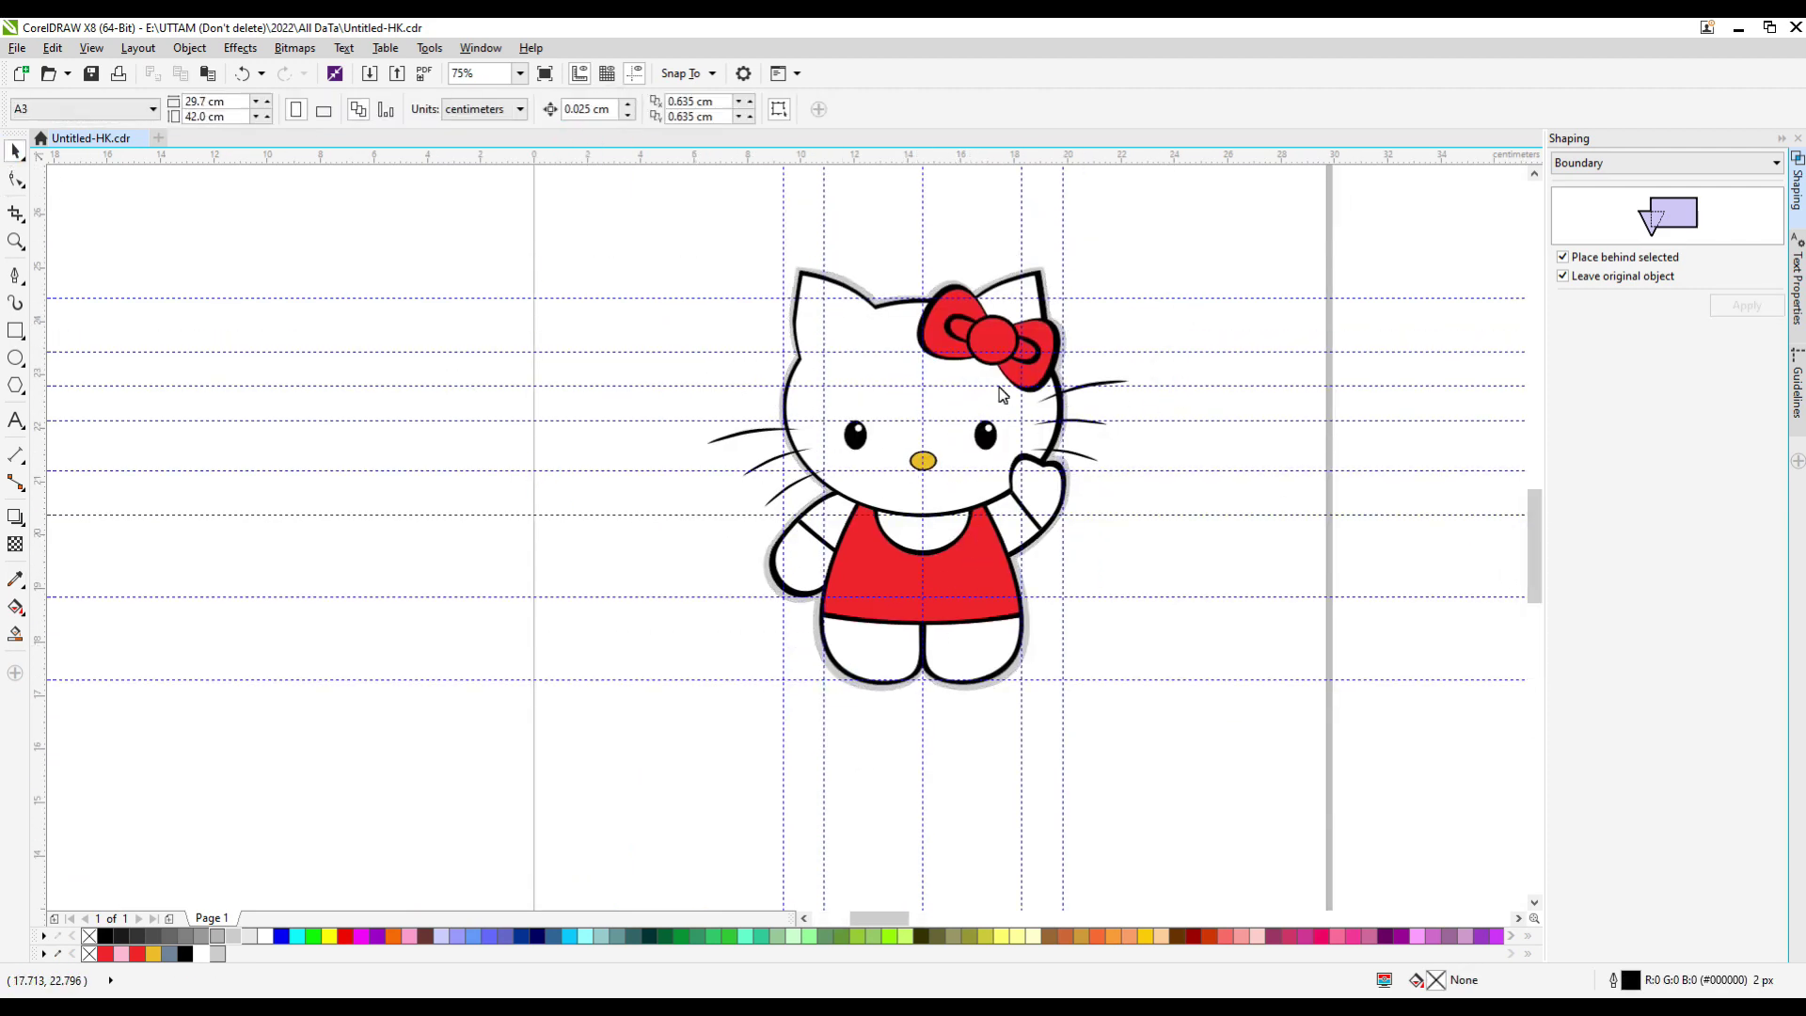
Draw a small closed tapered curve about 0.86 by 0.54 cm, running into the head from the left ear's lower corner.
{"action": "scroll", "coordinate": [1003, 395], "scroll_direction": "down", "scroll_amount": 1}
{"action": "scroll", "coordinate": [1030, 498], "scroll_direction": "up", "scroll_amount": 2}
{"action": "scroll", "coordinate": [1060, 607], "scroll_direction": "down", "scroll_amount": 1}
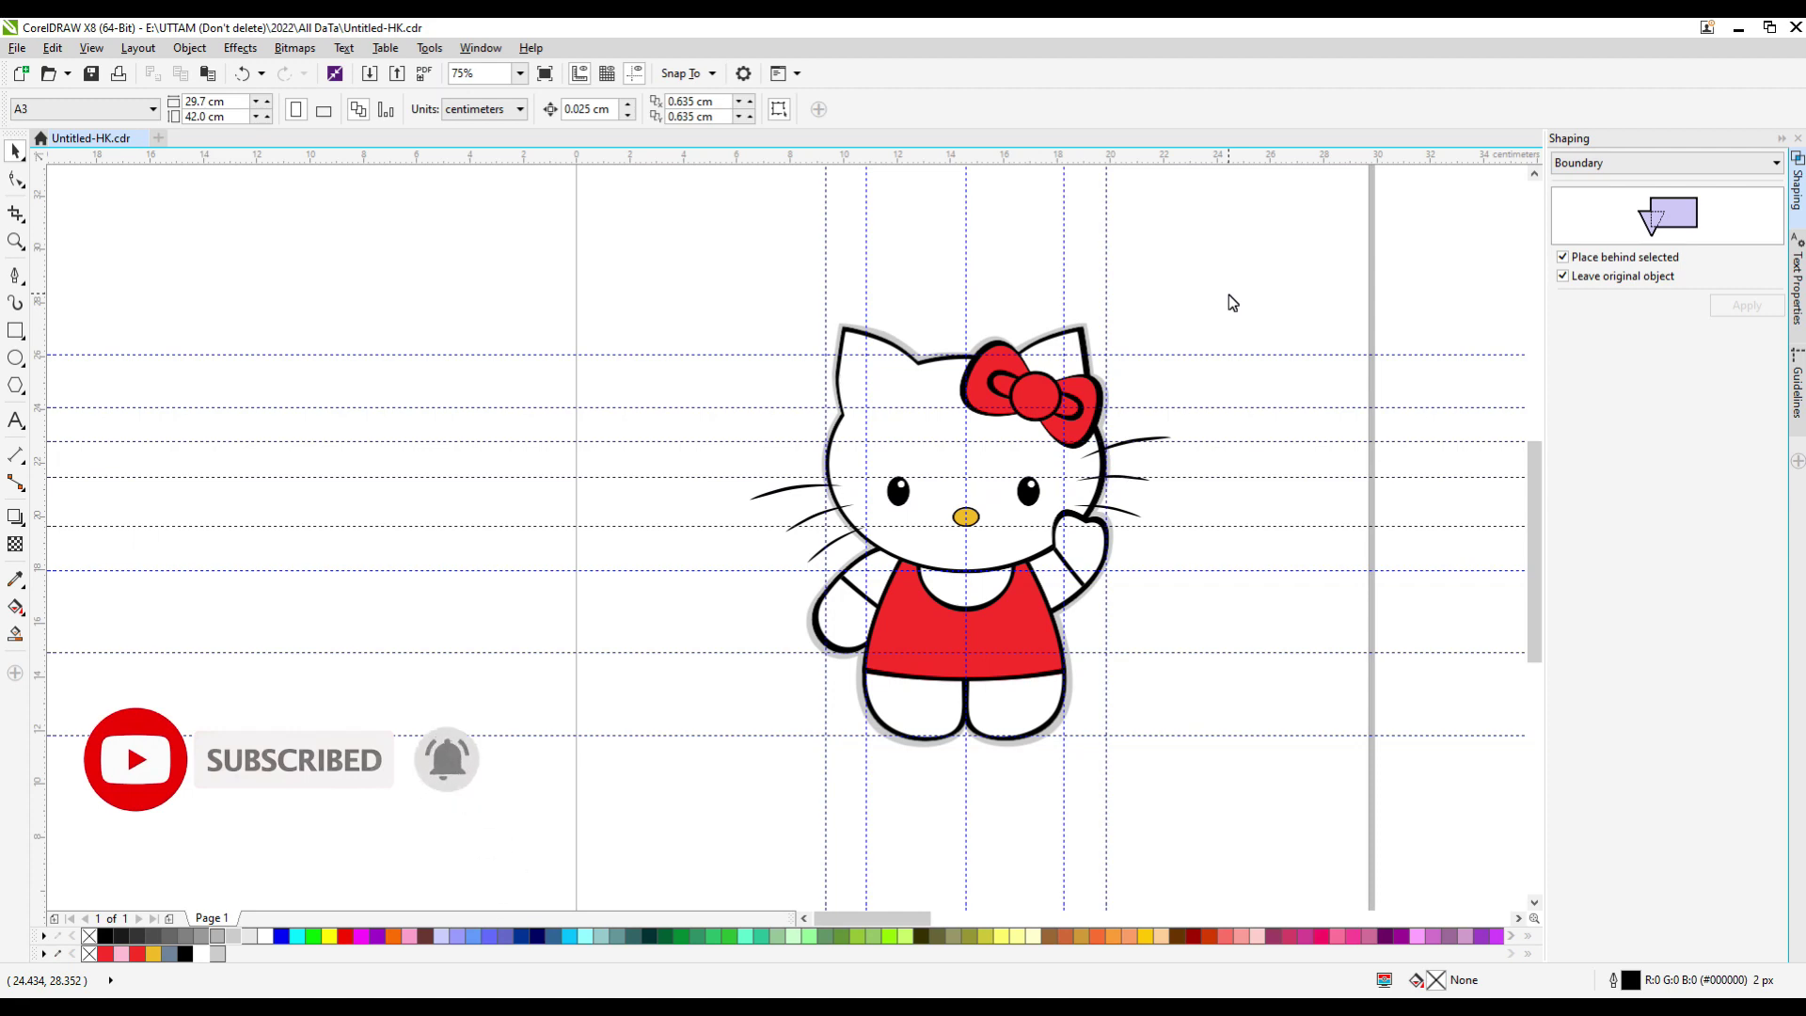
{"action": "scroll", "coordinate": [886, 414], "scroll_direction": "up", "scroll_amount": 2}
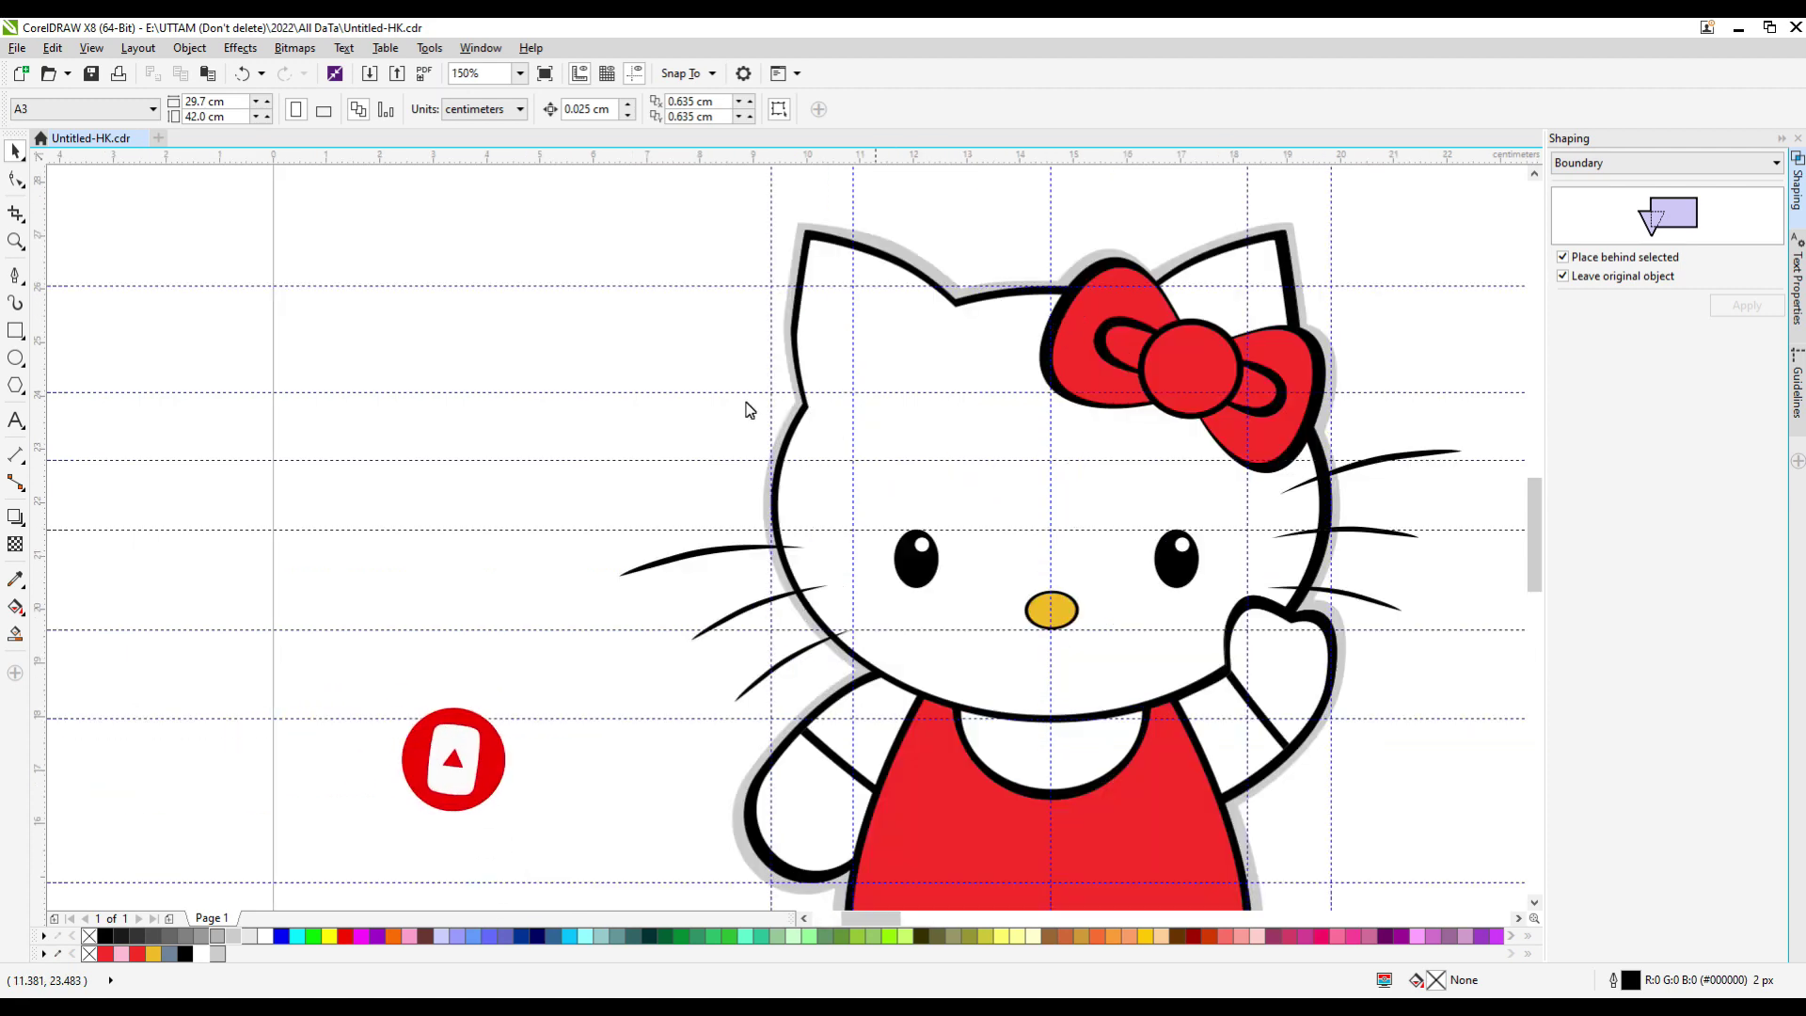
{"action": "key", "text": "p"}
{"action": "scroll", "coordinate": [809, 432], "scroll_direction": "up", "scroll_amount": 3}
{"action": "left_click", "coordinate": [786, 376]}
{"action": "left_click_drag", "start_coordinate": [971, 265], "coordinate": [1011, 252]}
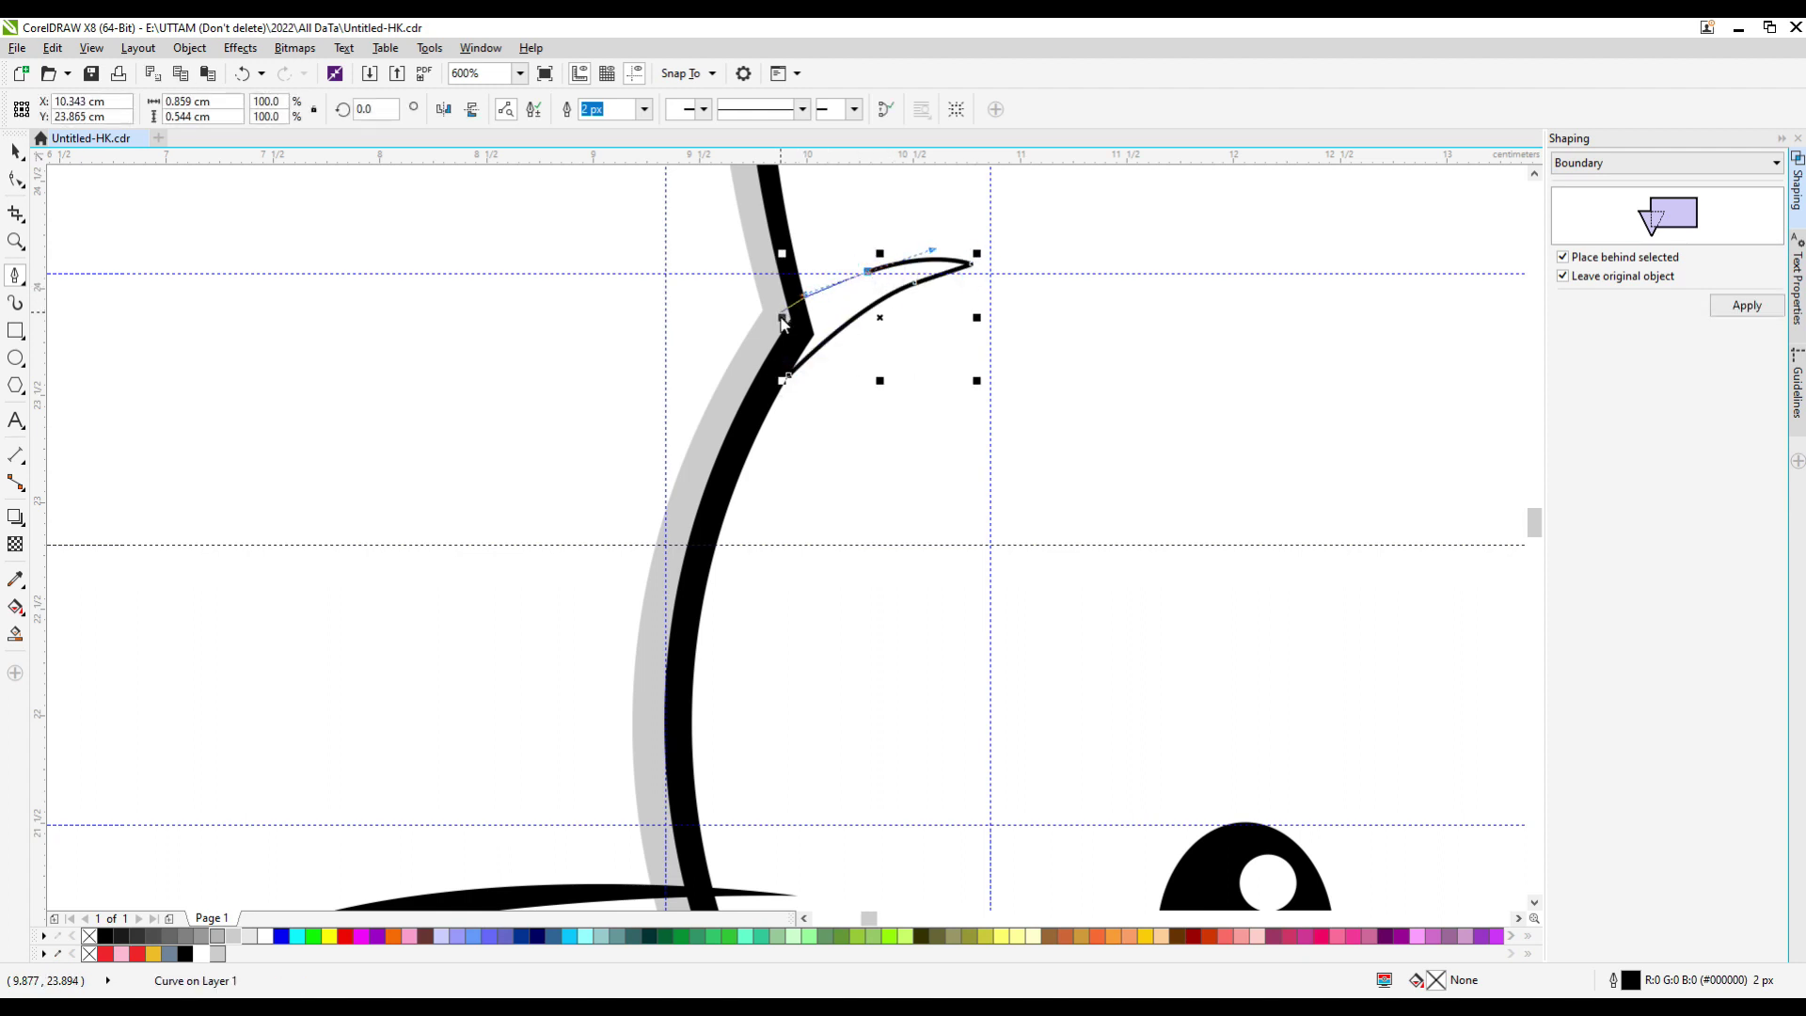
Apply a smart fill to the tapered ear curve and make it solid black with no outline.
{"action": "left_click", "coordinate": [15, 634]}
{"action": "left_click", "coordinate": [840, 308]}
{"action": "key", "text": "space"}
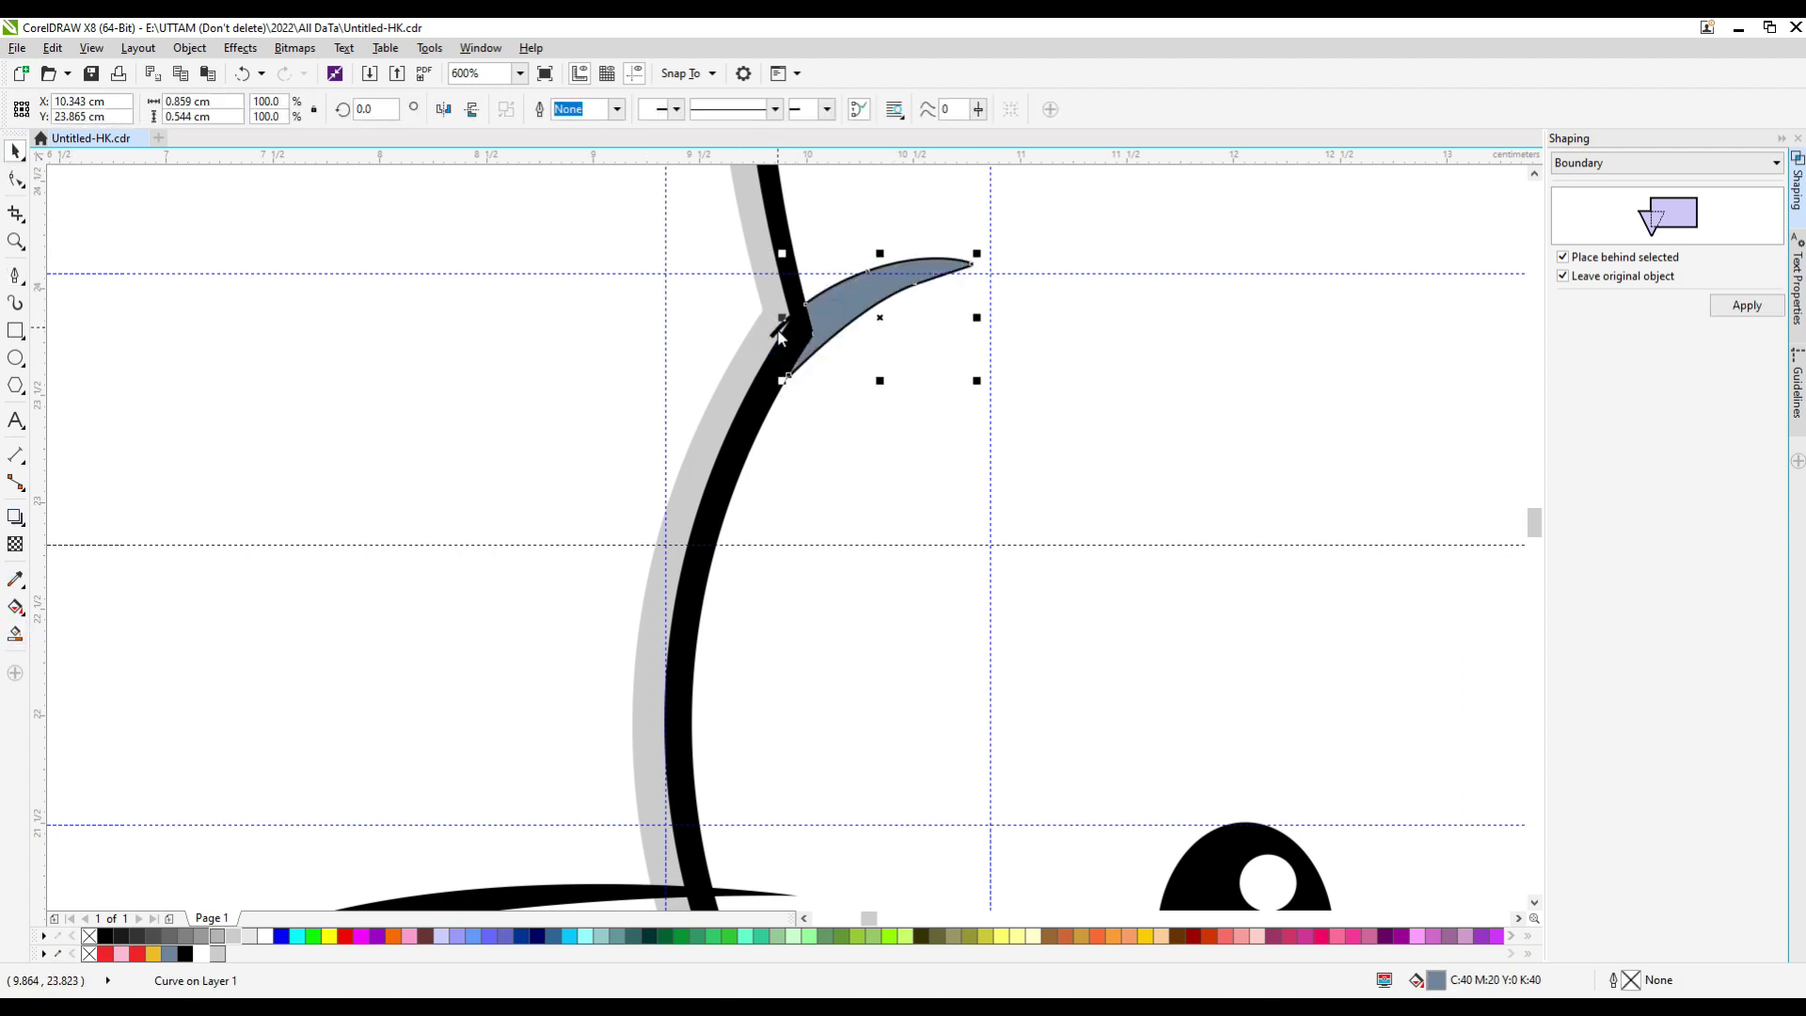
{"action": "left_click_drag", "start_coordinate": [903, 275], "coordinate": [527, 189]}
{"action": "right_click", "coordinate": [404, 314]}
{"action": "left_click", "coordinate": [464, 531]}
{"action": "scroll", "coordinate": [923, 282], "scroll_direction": "up", "scroll_amount": 2}
{"action": "scroll", "coordinate": [924, 282], "scroll_direction": "down", "scroll_amount": 4}
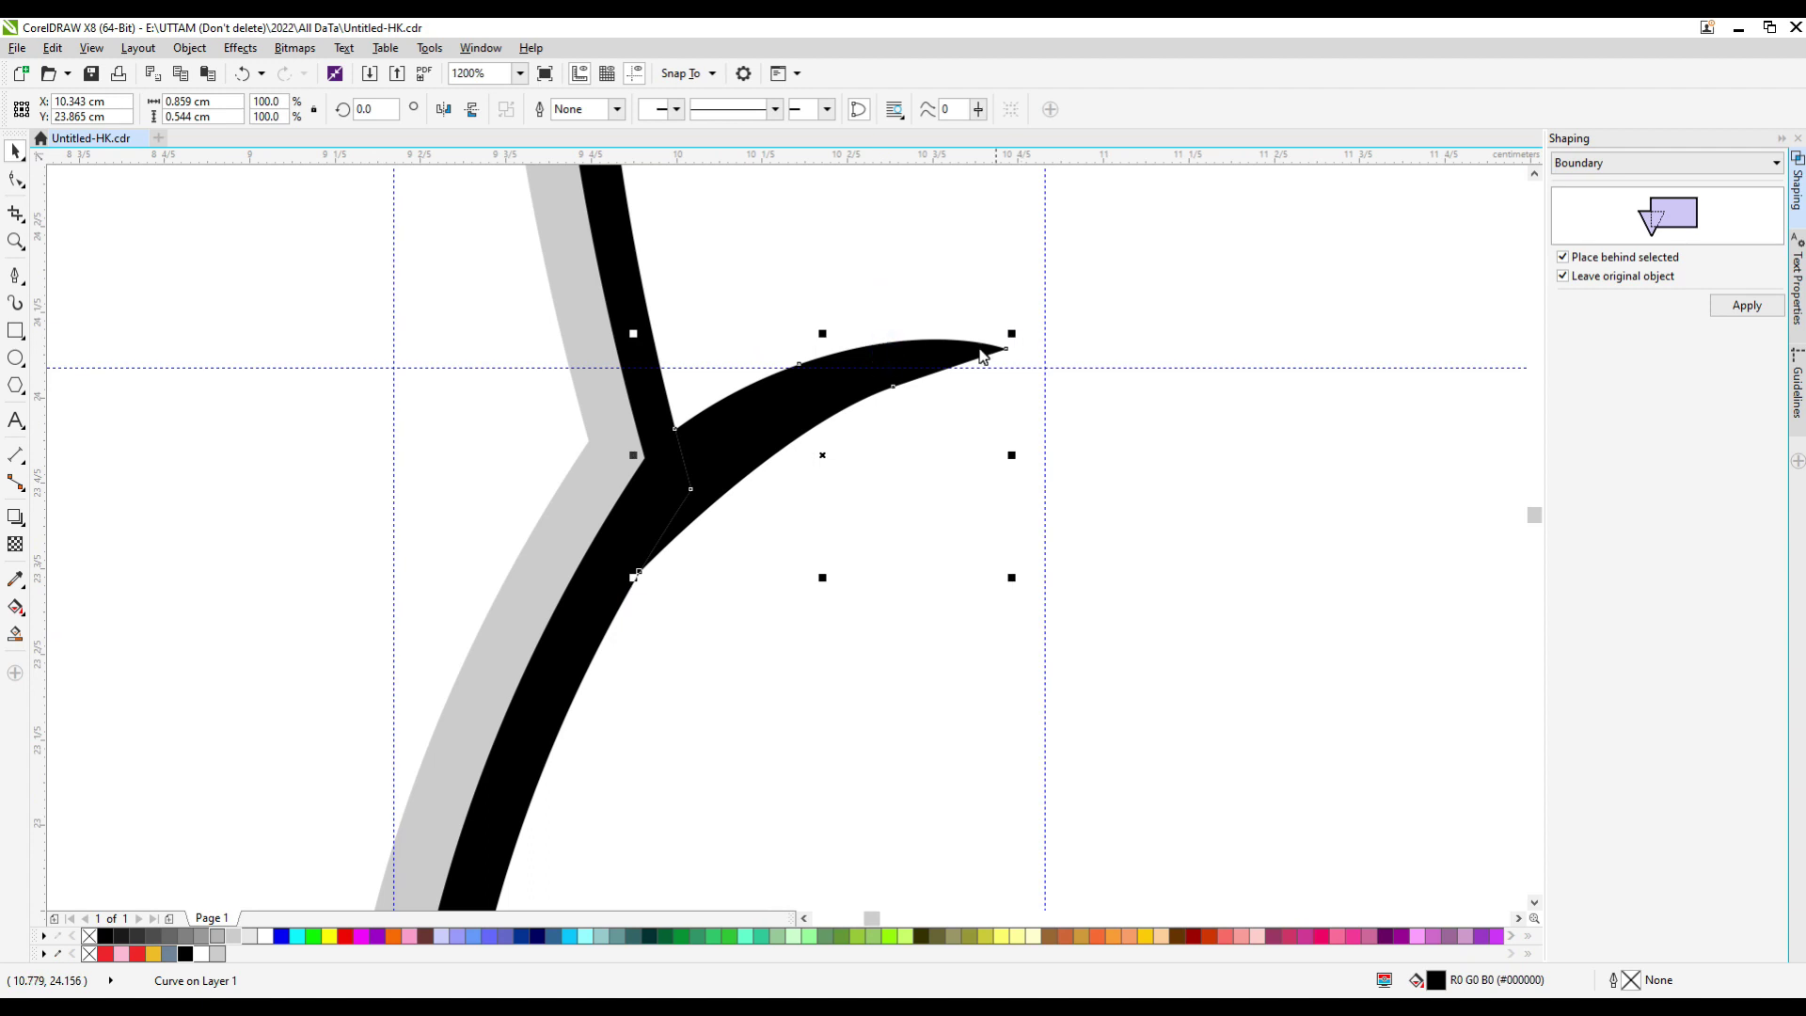
Rotate the black ear stroke to about 26.5 degrees and reshape its lower end to blend into the head outline.
{"action": "left_click", "coordinate": [816, 428]}
{"action": "left_click_drag", "start_coordinate": [727, 439], "coordinate": [727, 439]}
{"action": "key", "text": "F10"}
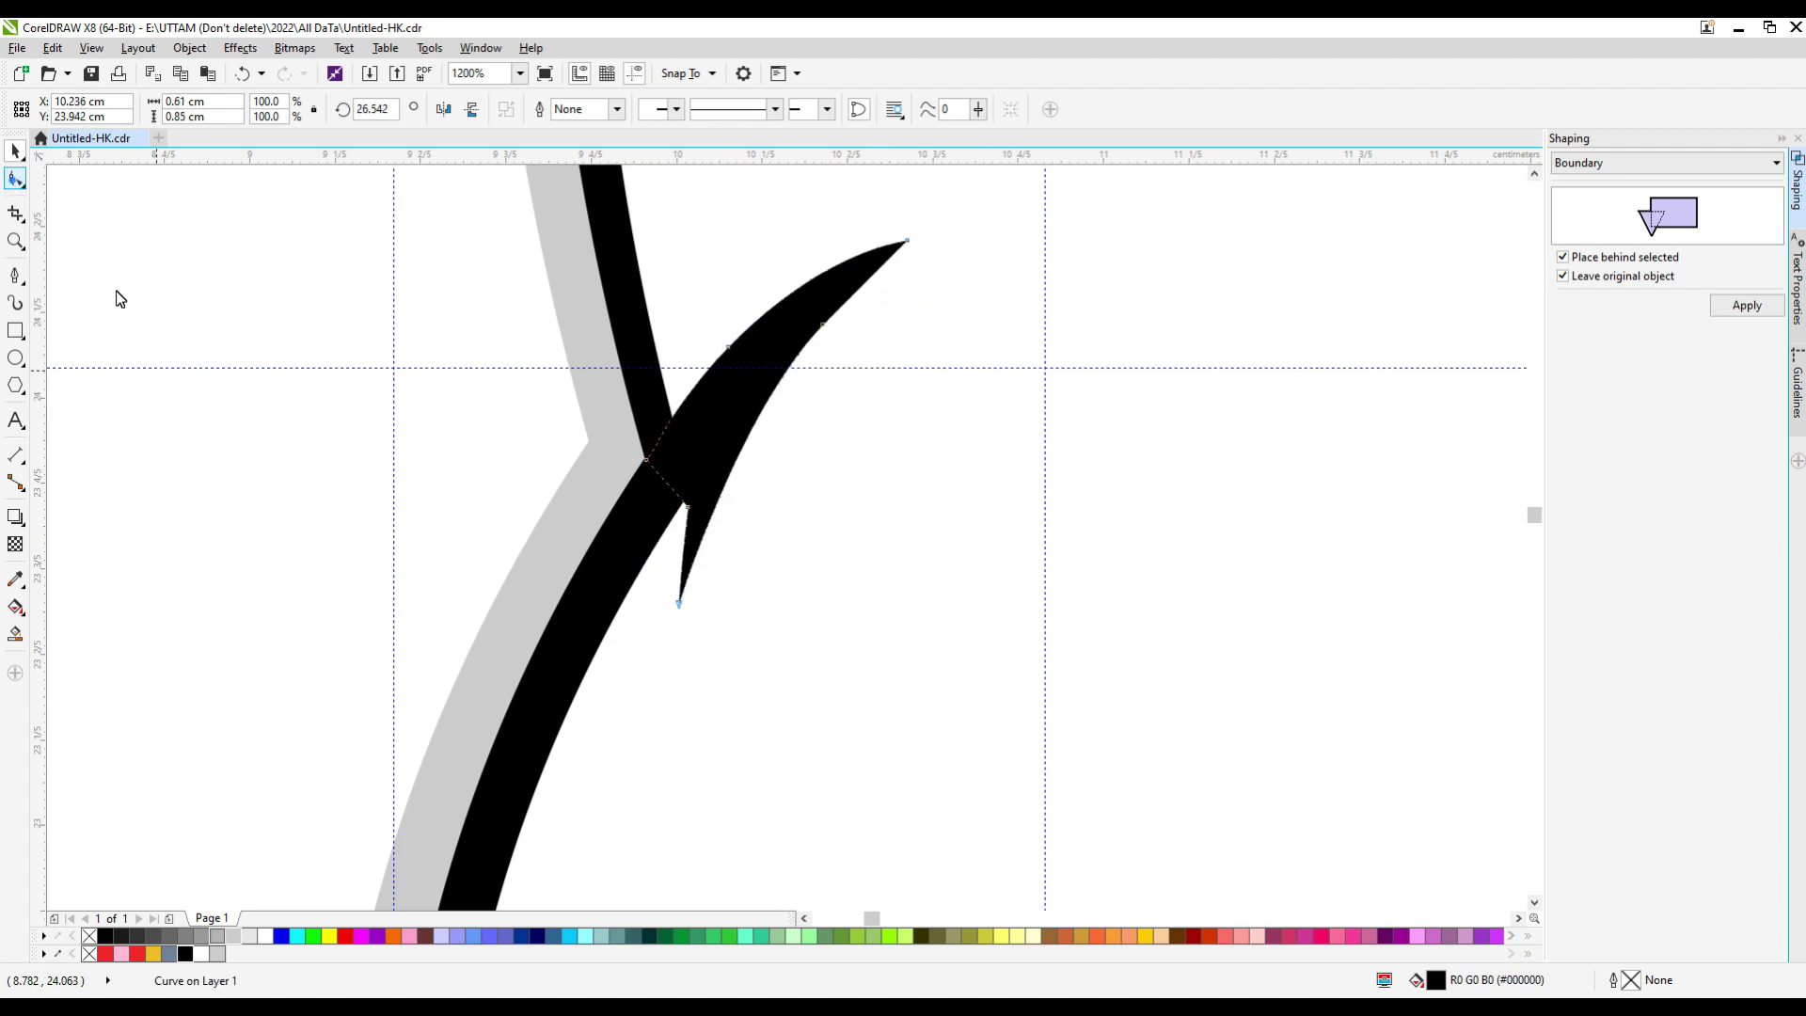
{"action": "left_click_drag", "start_coordinate": [679, 604], "coordinate": [614, 613]}
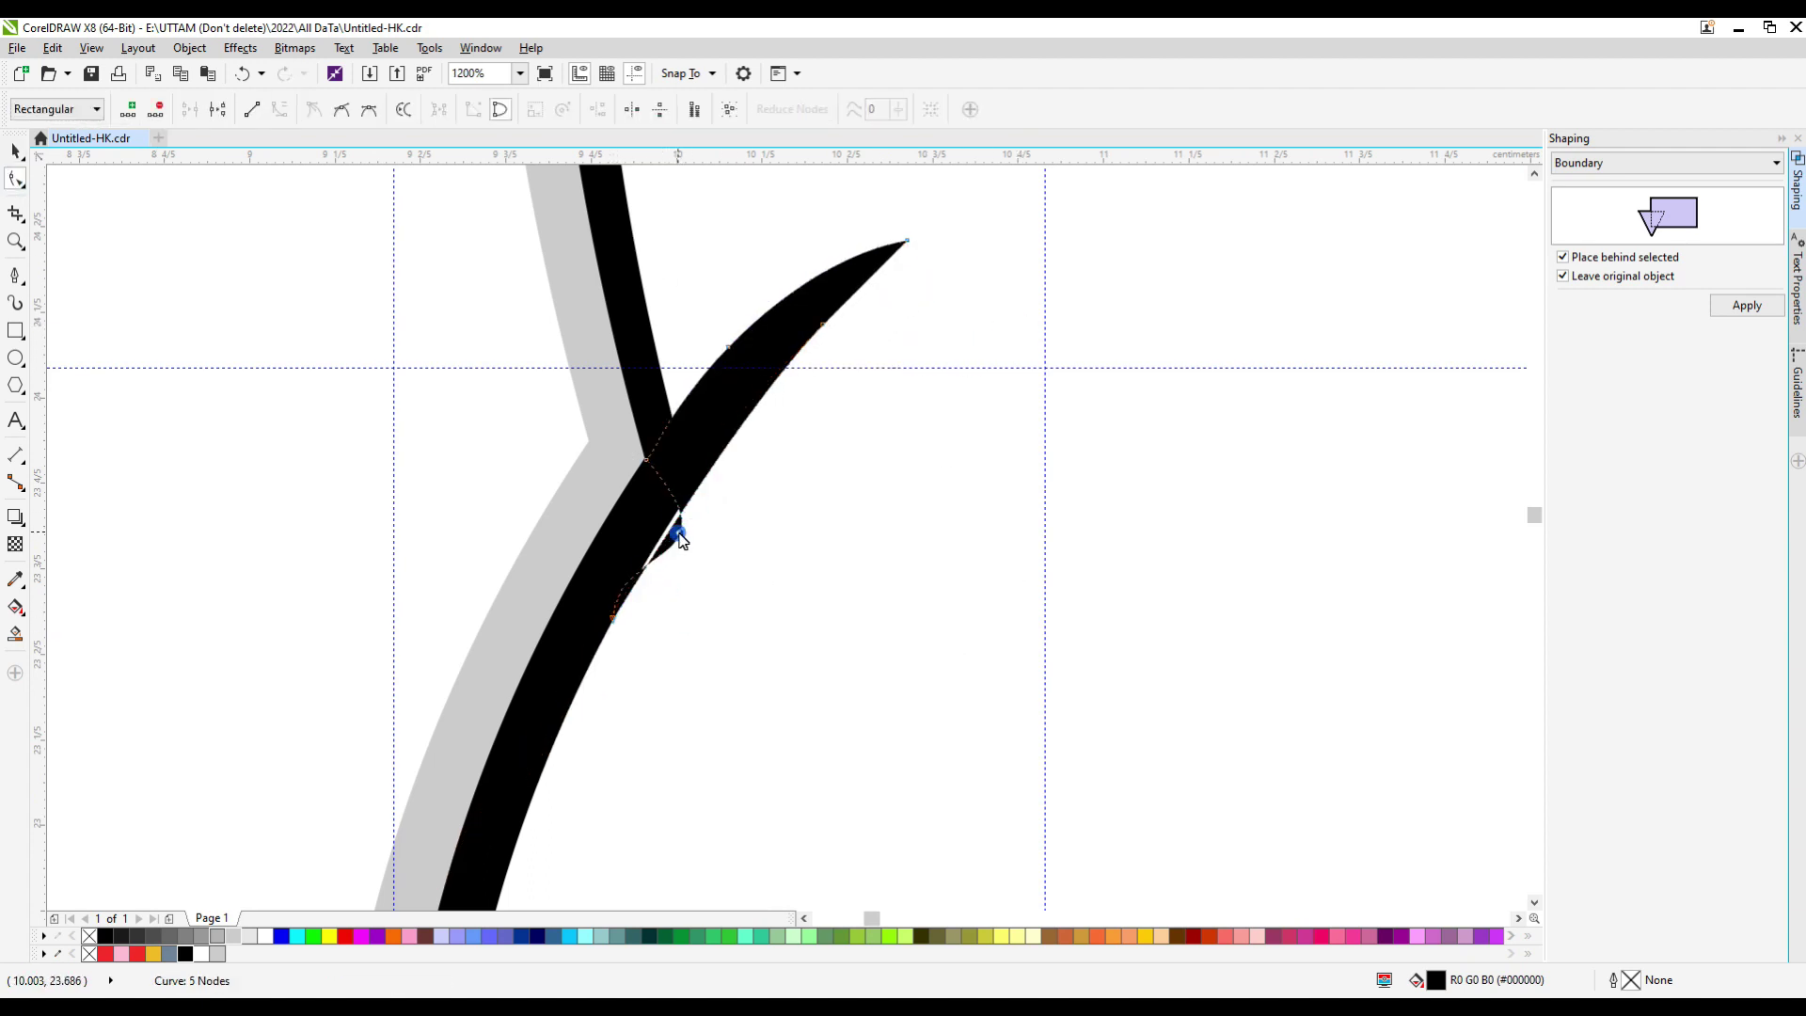
{"action": "key", "text": "Delete"}
{"action": "scroll", "coordinate": [659, 532], "scroll_direction": "down", "scroll_amount": 4}
{"action": "key", "text": "space"}
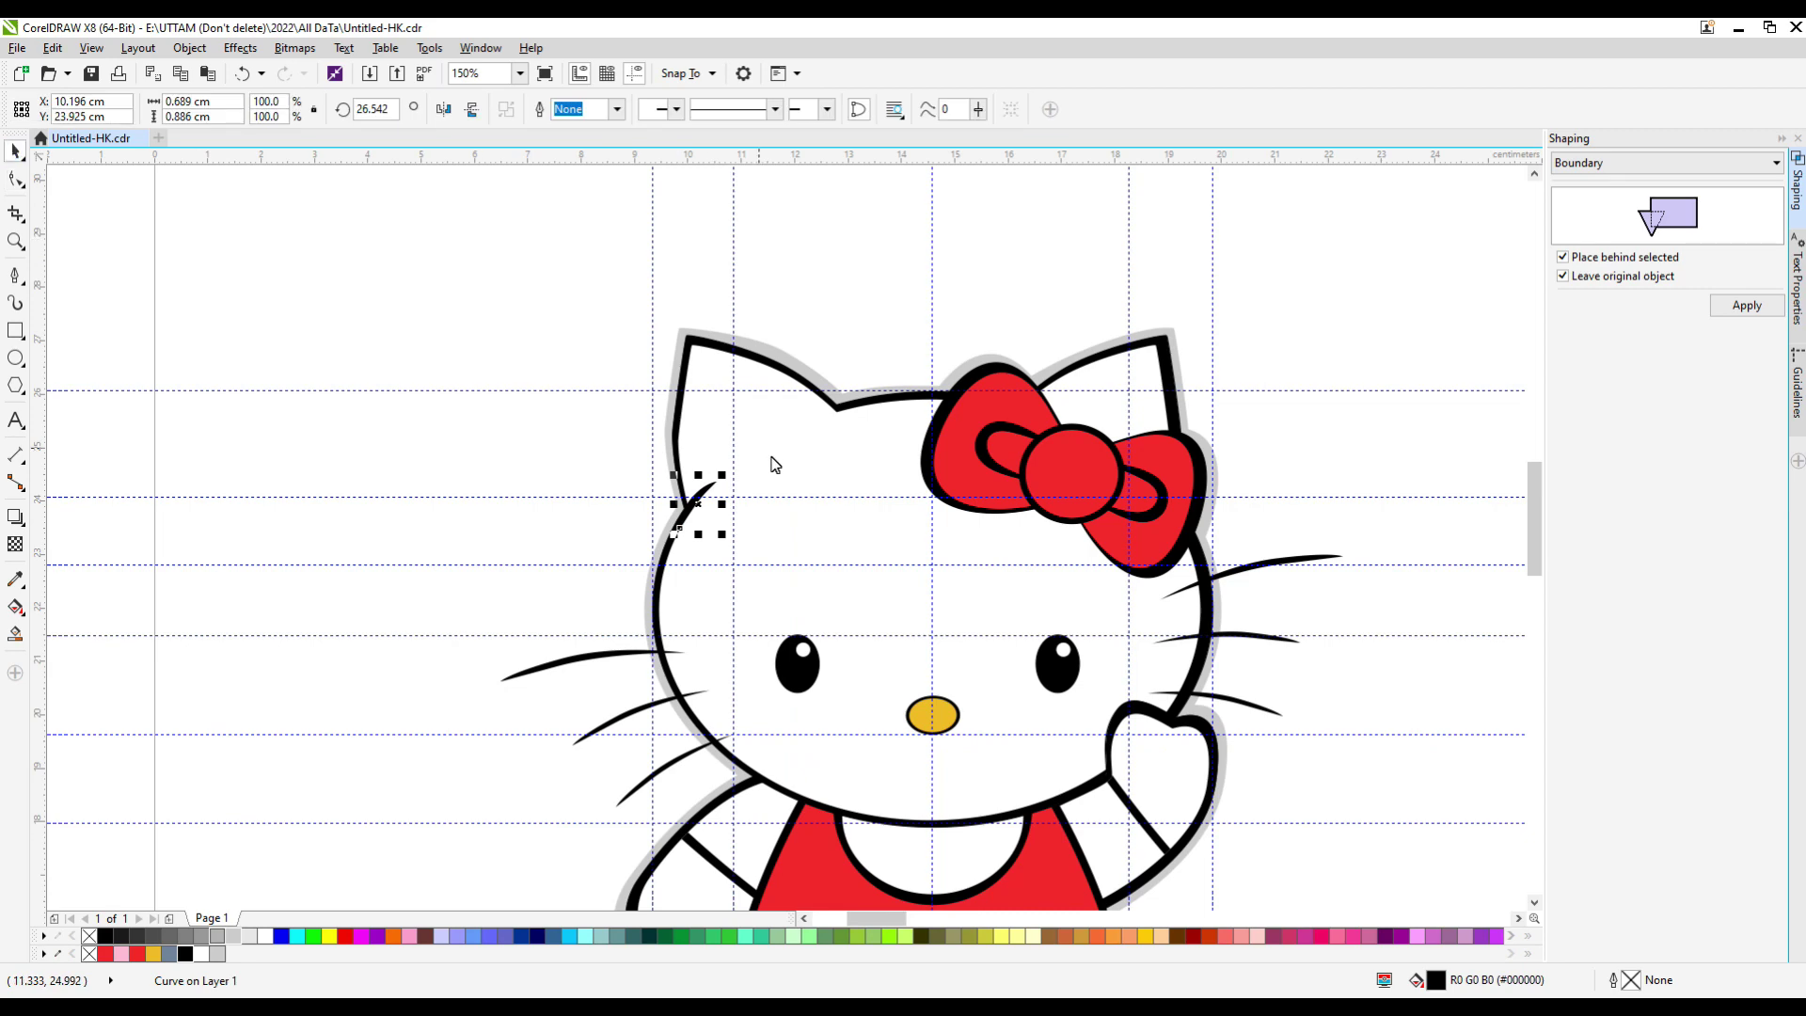
Place a mirrored copy of the ear stroke at the left ear's inner corner, rotated to about 225.5 degrees and shaped to blend in.
{"action": "left_click_drag", "start_coordinate": [696, 505], "coordinate": [824, 428]}
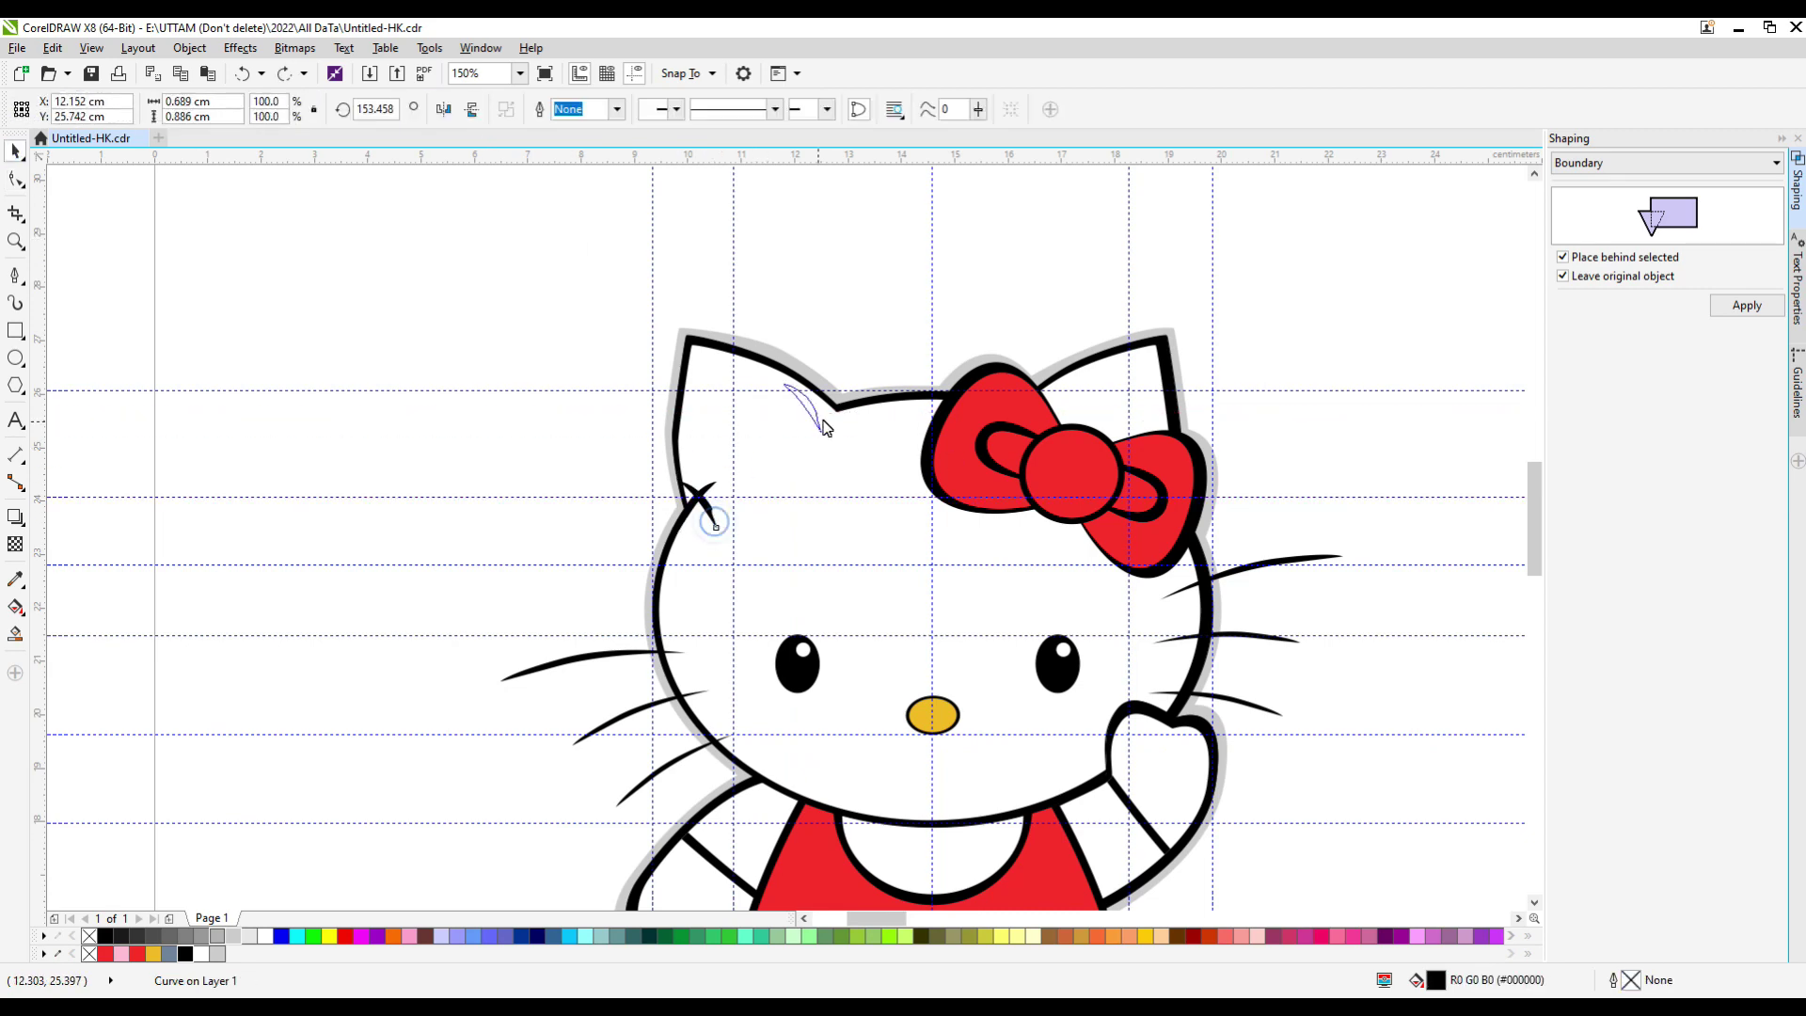
{"action": "scroll", "coordinate": [844, 366], "scroll_direction": "up", "scroll_amount": 4}
{"action": "left_click_drag", "start_coordinate": [843, 366], "coordinate": [927, 411]}
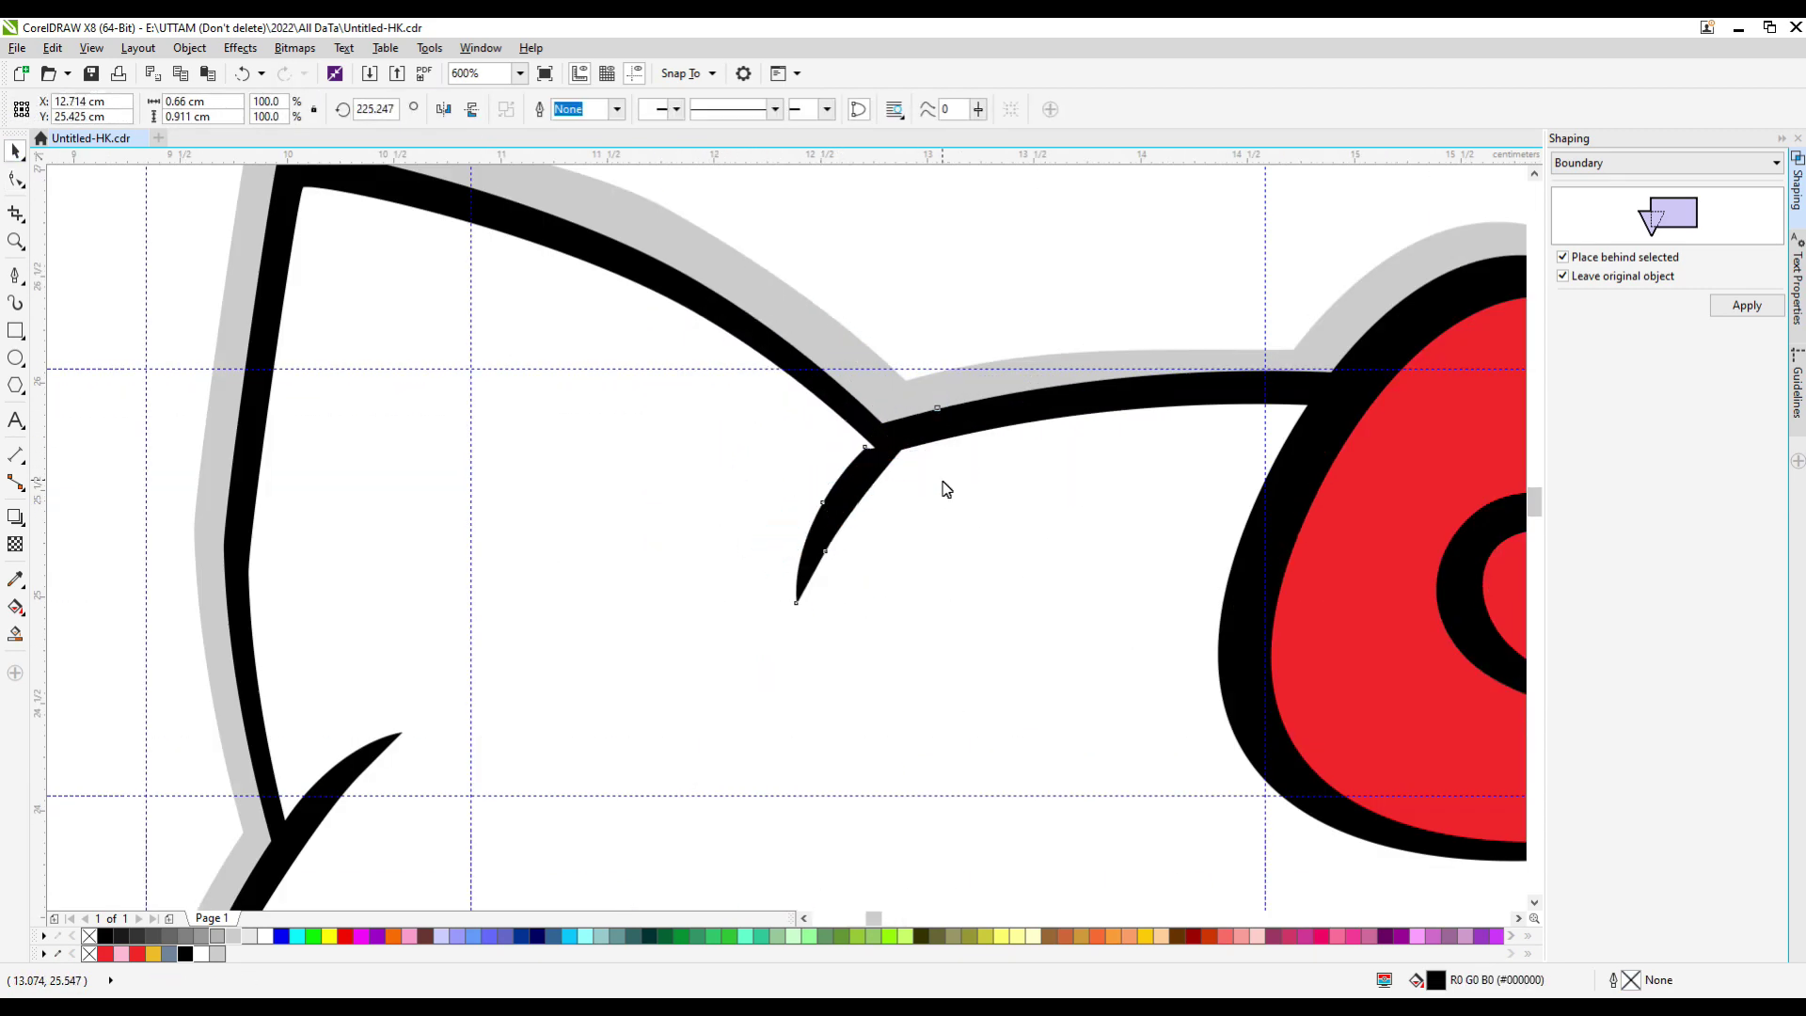
{"action": "left_click_drag", "start_coordinate": [946, 489], "coordinate": [901, 438]}
{"action": "scroll", "coordinate": [875, 487], "scroll_direction": "up", "scroll_amount": 3}
{"action": "scroll", "coordinate": [901, 438], "scroll_direction": "down", "scroll_amount": 5}
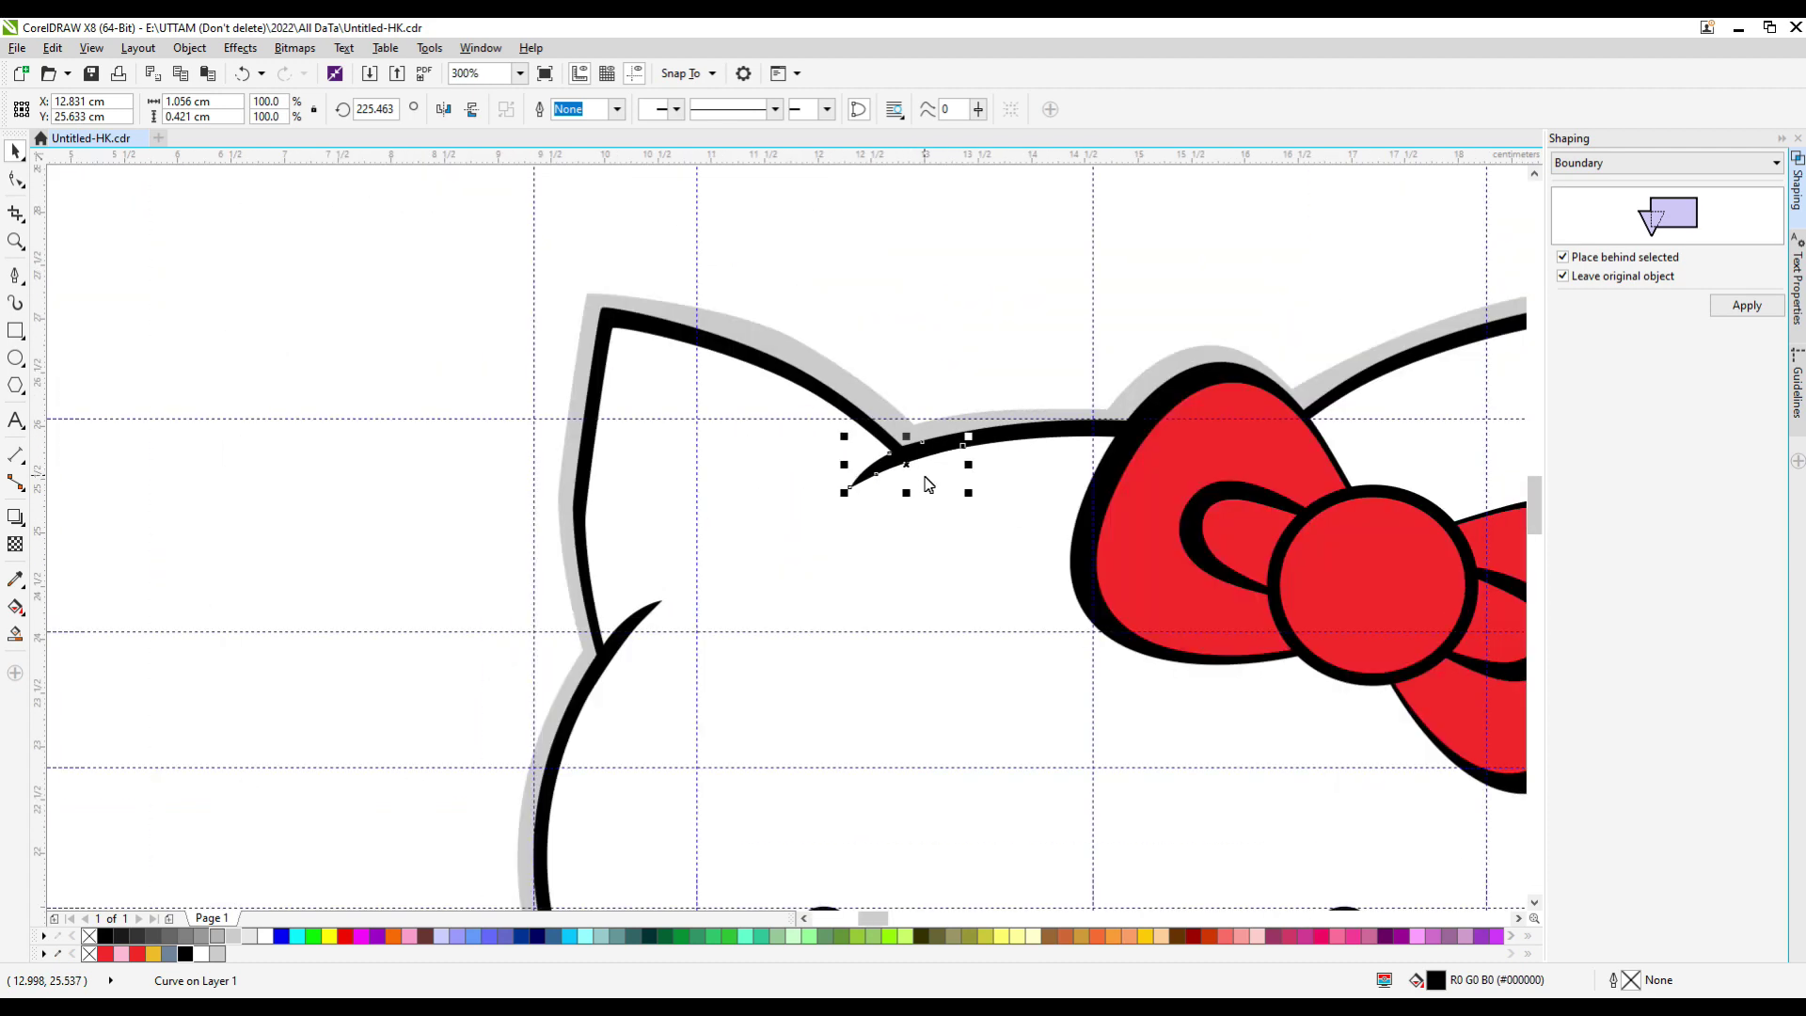
Group the two black ear strokes at the base of the left ear.
{"action": "scroll", "coordinate": [927, 483], "scroll_direction": "down", "scroll_amount": 5}
{"action": "scroll", "coordinate": [718, 576], "scroll_direction": "up", "scroll_amount": 5}
{"action": "left_click", "coordinate": [718, 577], "text": "shift"}
{"action": "left_click", "coordinate": [545, 111]}
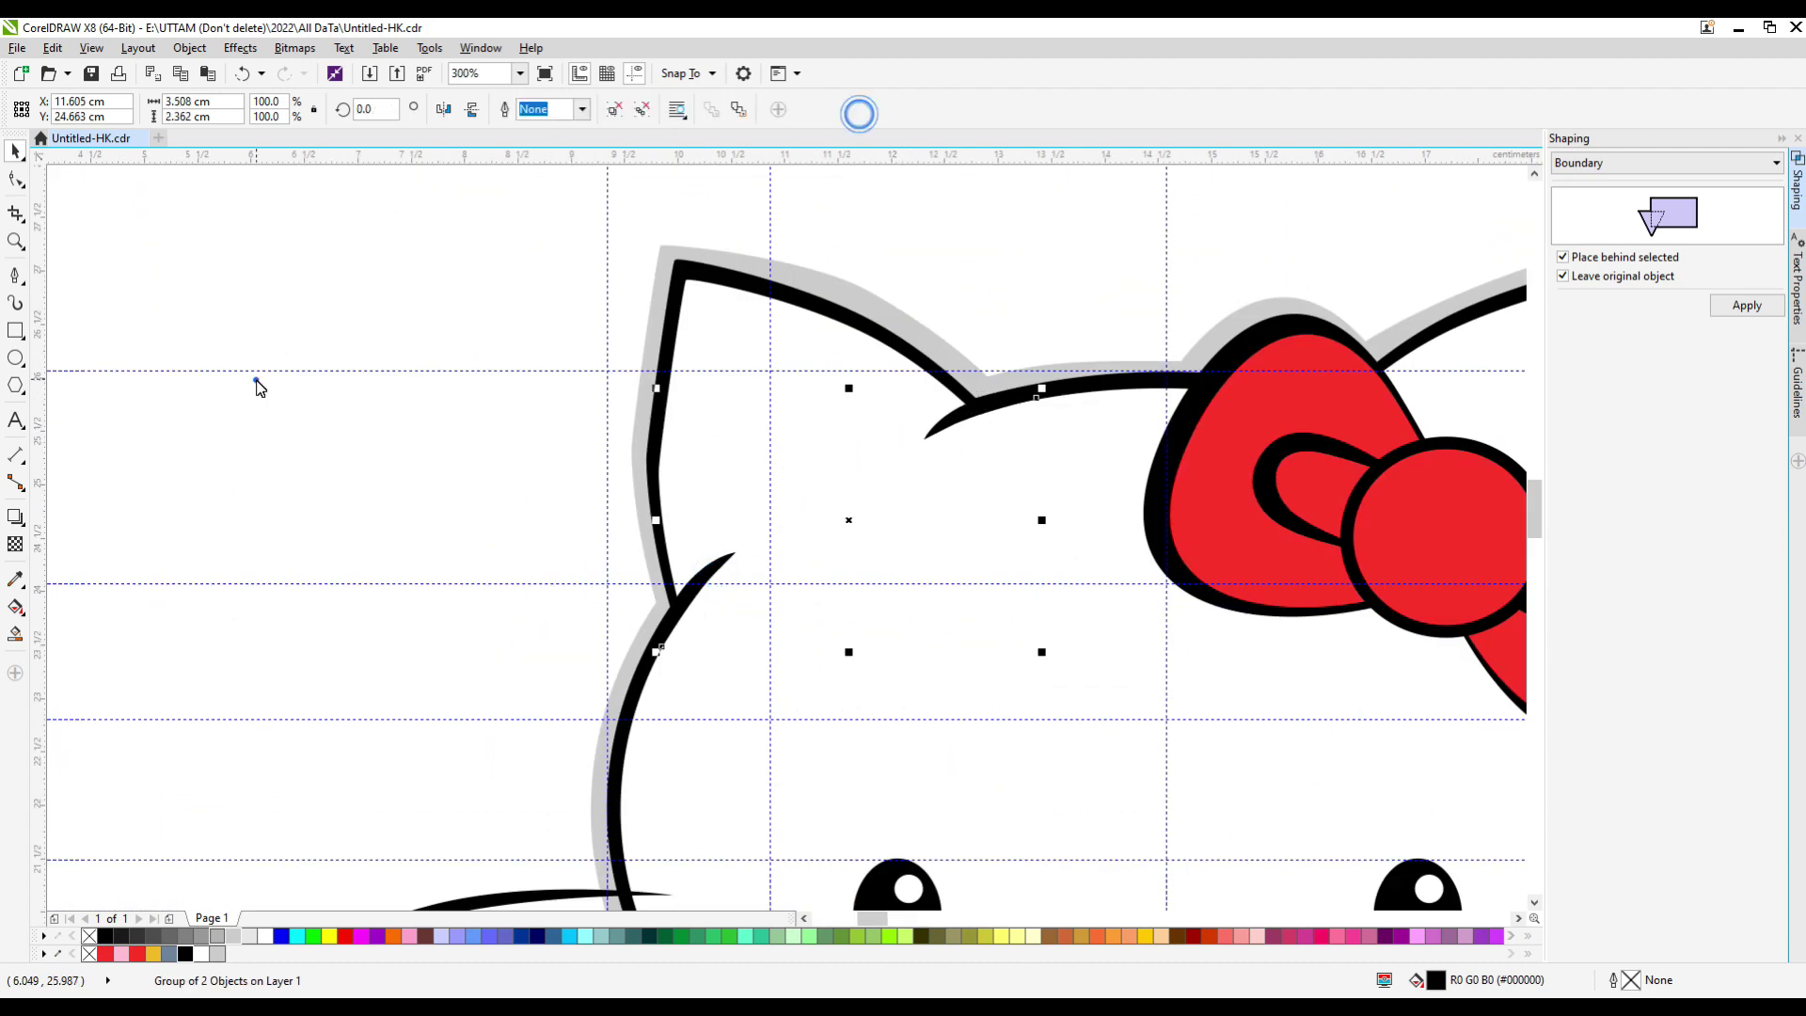
{"action": "key", "text": "ctrl+l"}
Adjust the head outline's nodes along the side of the left ear.
{"action": "key", "text": "F10"}
{"action": "scroll", "coordinate": [658, 471], "scroll_direction": "up", "scroll_amount": 4}
{"action": "left_click", "coordinate": [657, 471]}
{"action": "scroll", "coordinate": [663, 471], "scroll_direction": "down", "scroll_amount": 4}
{"action": "left_click", "coordinate": [721, 341]}
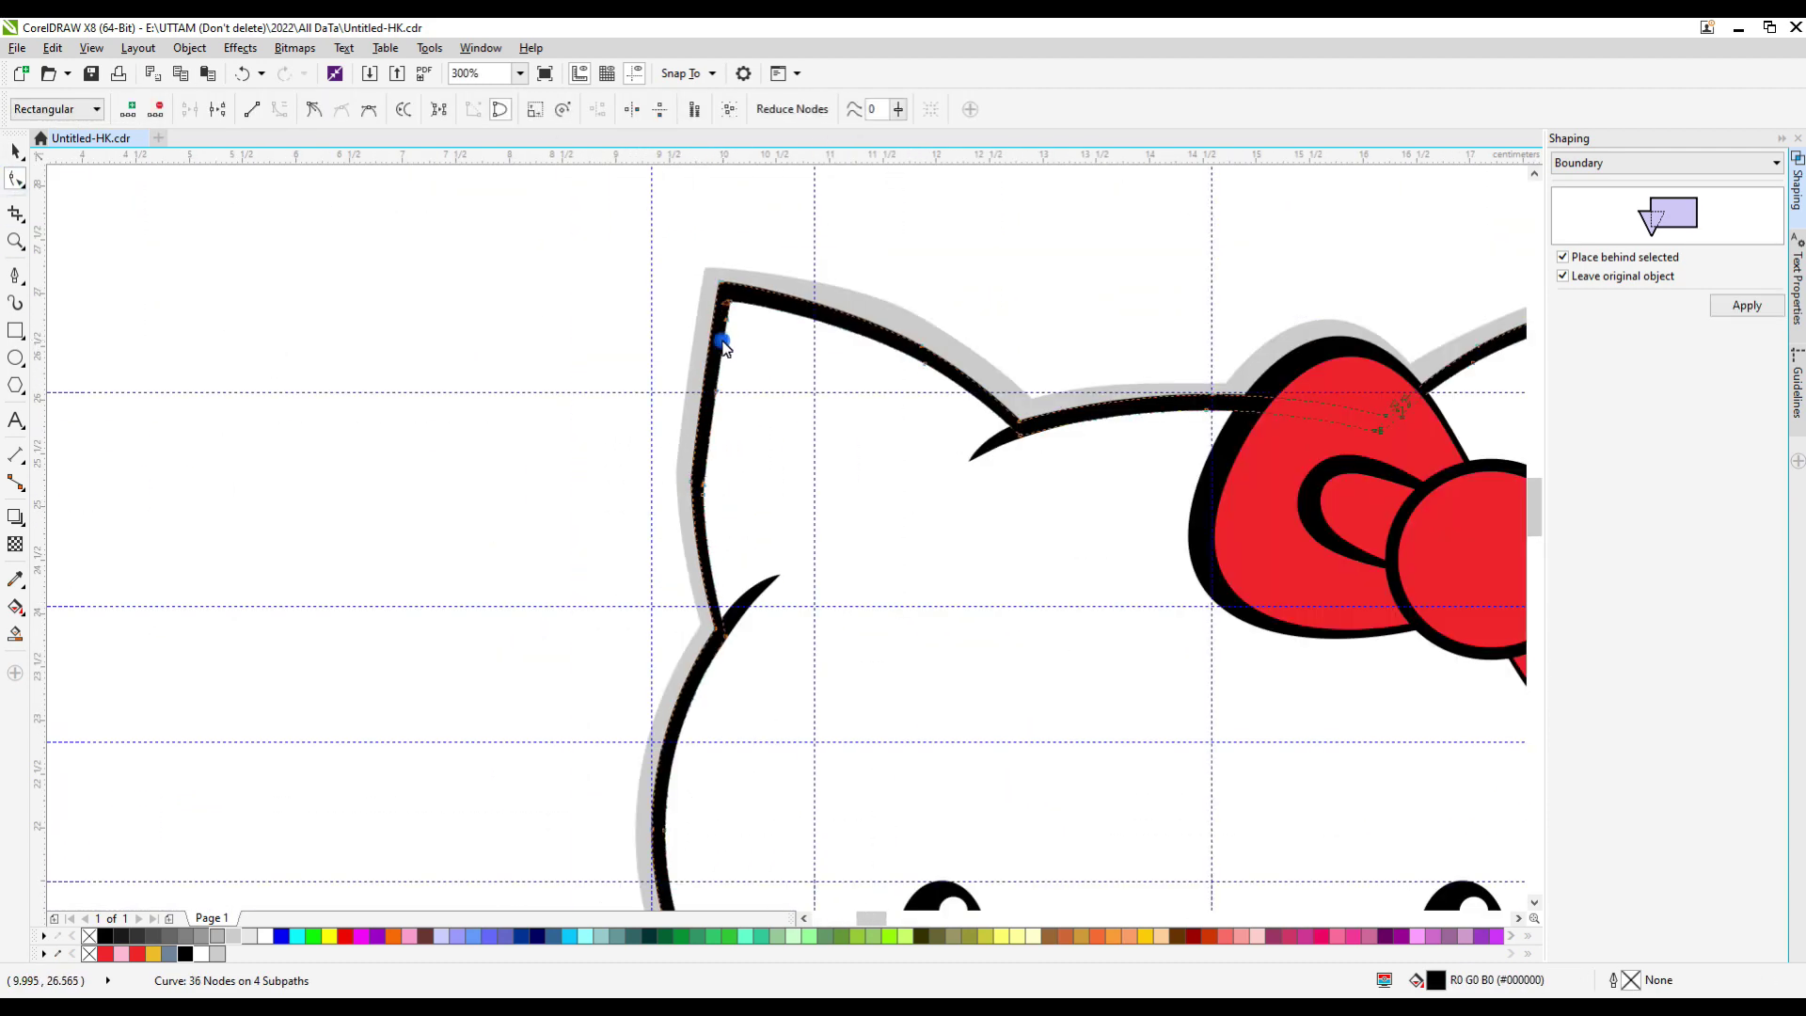
{"action": "scroll", "coordinate": [723, 627], "scroll_direction": "up", "scroll_amount": 2}
{"action": "double_click", "coordinate": [734, 589]}
{"action": "scroll", "coordinate": [340, 490], "scroll_direction": "down", "scroll_amount": 6}
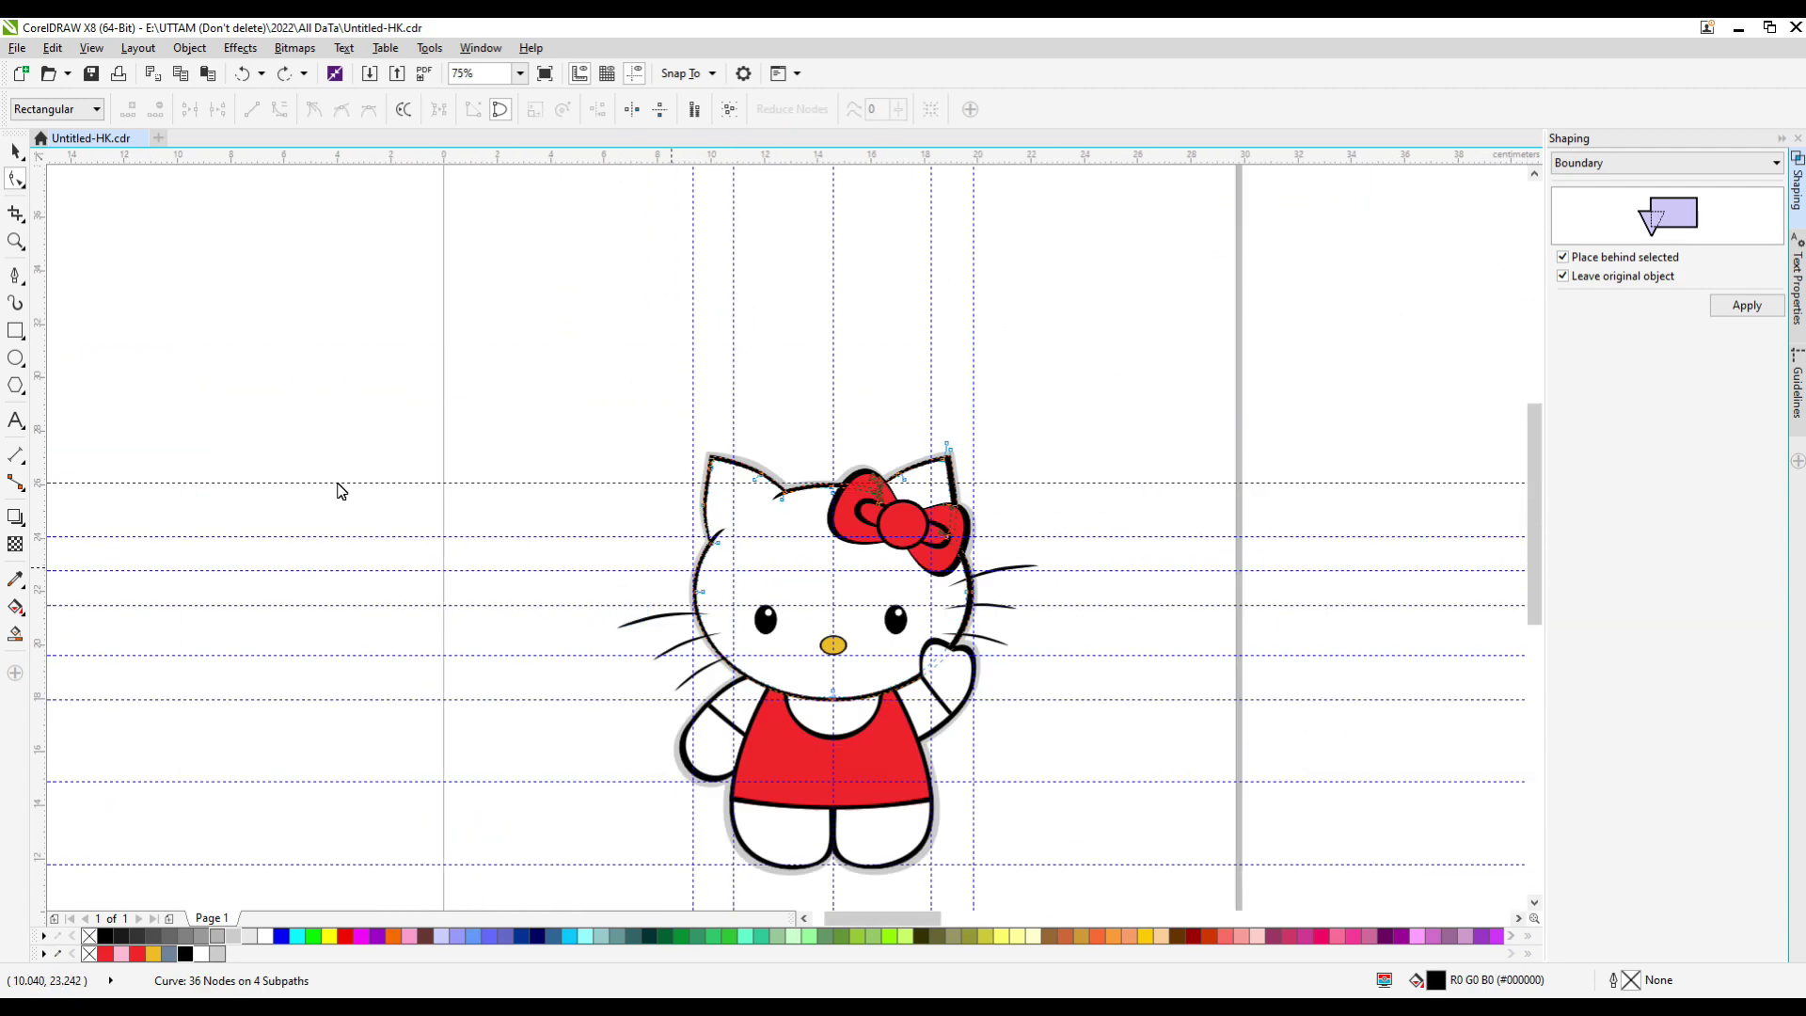
{"action": "left_click", "coordinate": [114, 203]}
{"action": "scroll", "coordinate": [1023, 564], "scroll_direction": "down", "scroll_amount": 6}
{"action": "scroll", "coordinate": [984, 614], "scroll_direction": "up", "scroll_amount": 6}
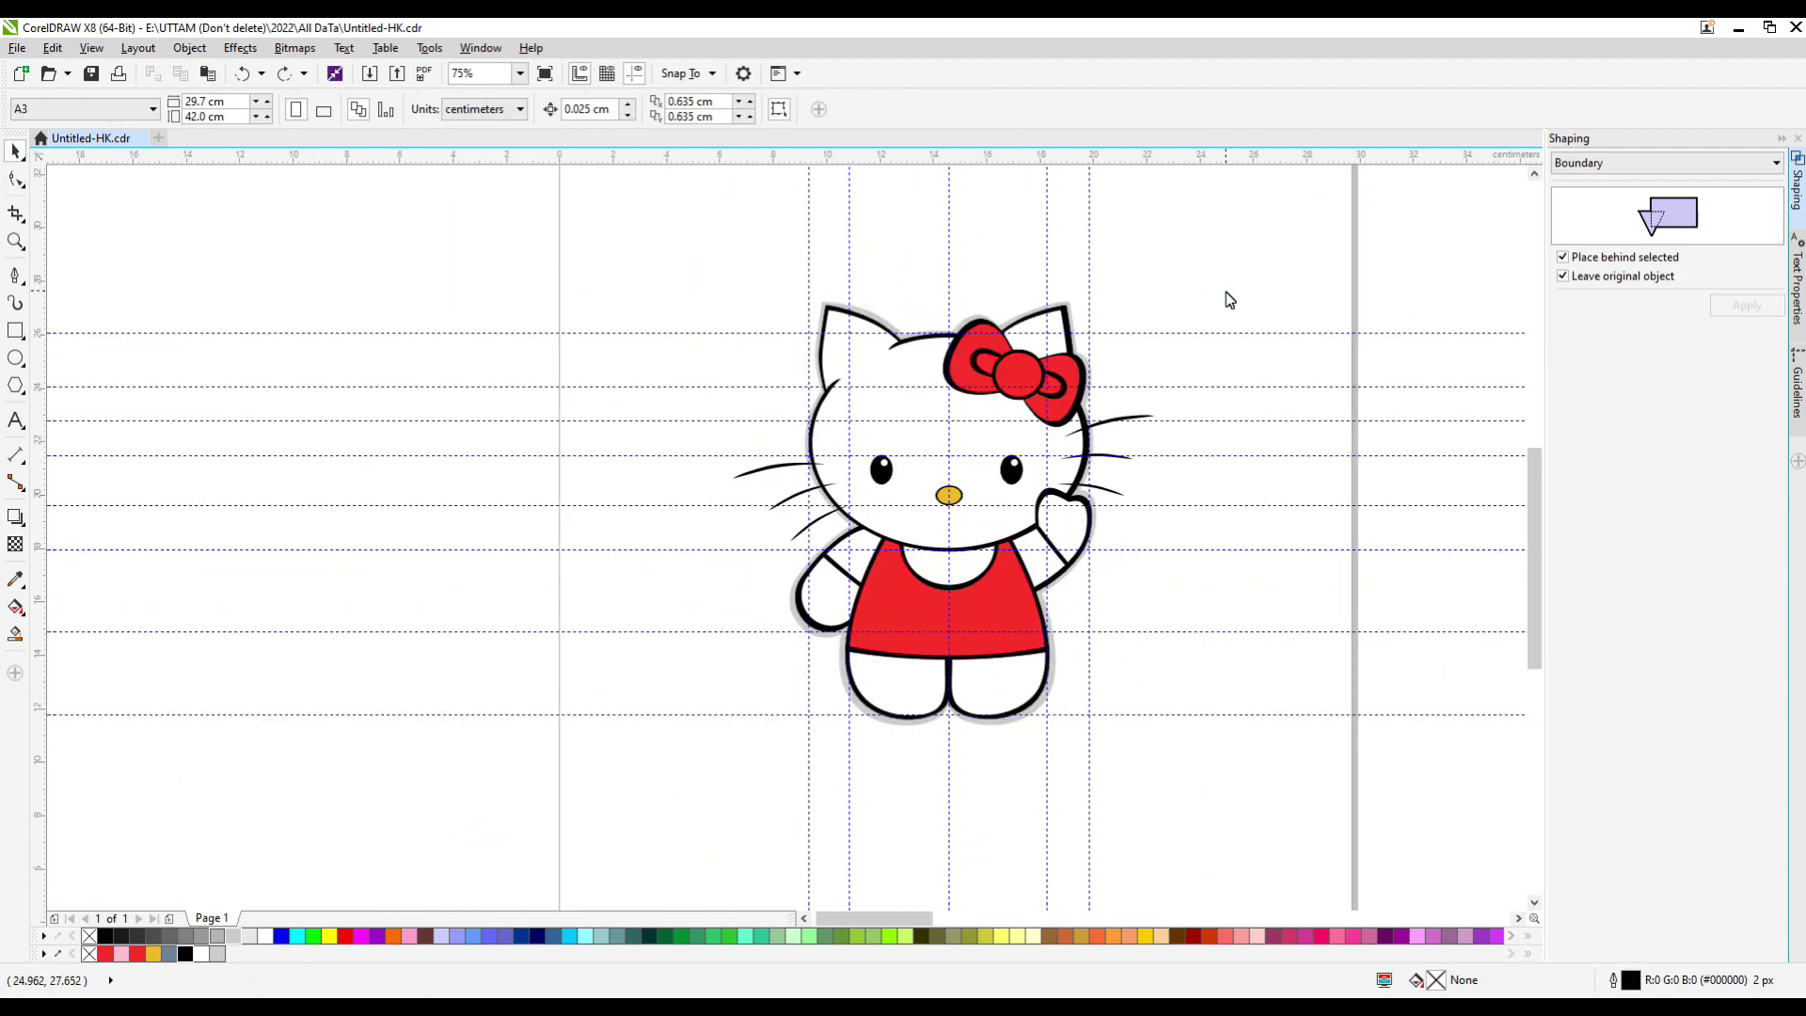
{"action": "scroll", "coordinate": [1066, 547], "scroll_direction": "down", "scroll_amount": 4}
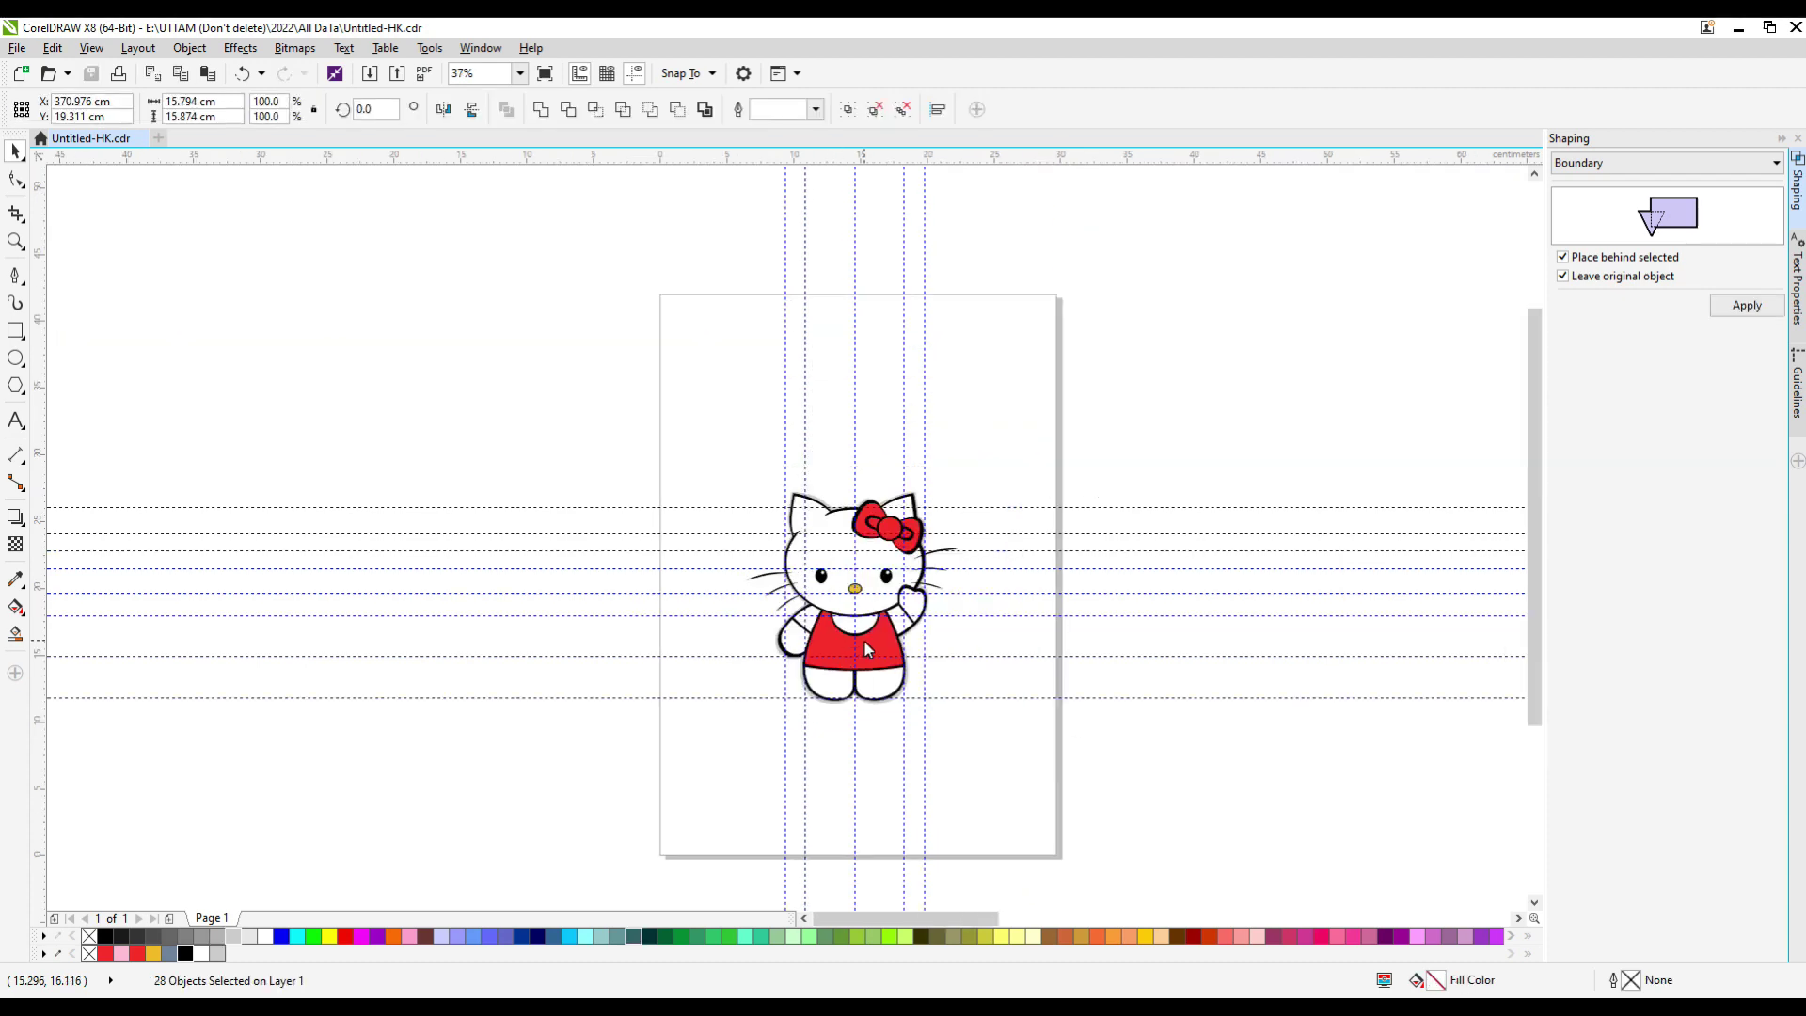
Try to convert the five selected bow objects to a bitmap at 600 dpi.
{"action": "scroll", "coordinate": [865, 642], "scroll_direction": "up", "scroll_amount": 7}
{"action": "left_click", "coordinate": [860, 331]}
{"action": "key", "text": "space"}
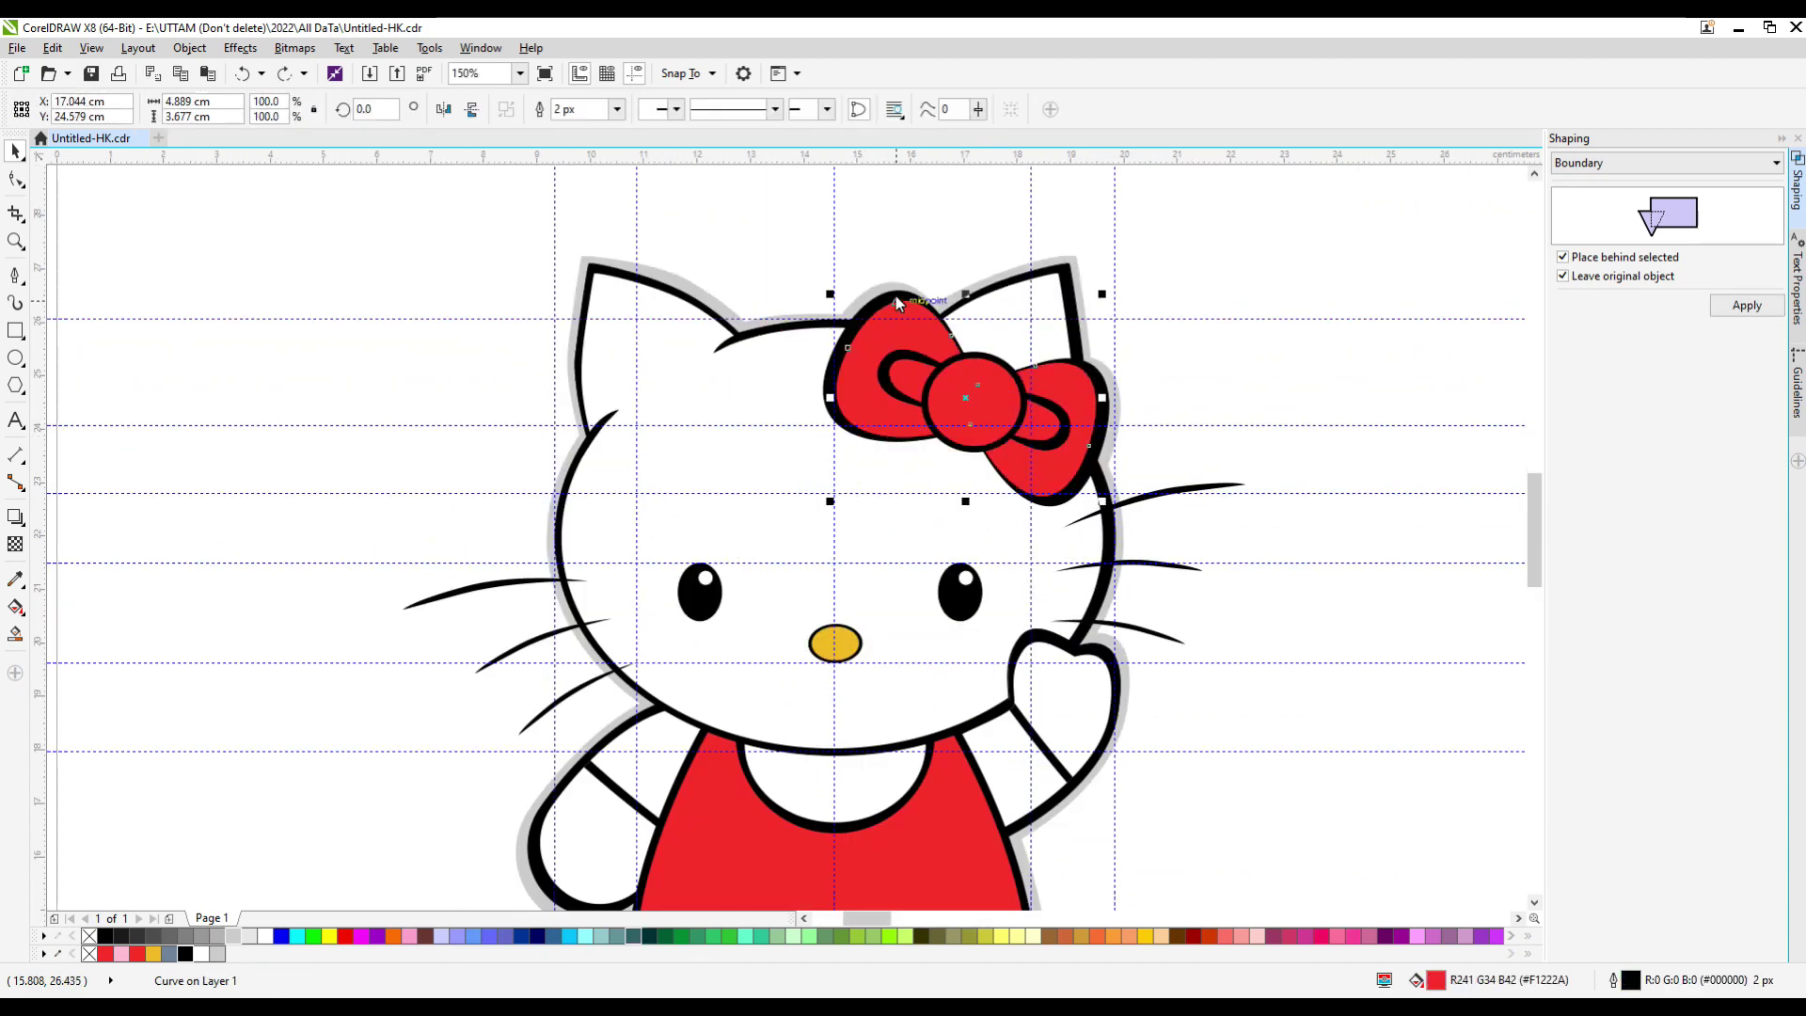
{"action": "left_click_drag", "start_coordinate": [1306, 268], "coordinate": [754, 514]}
{"action": "scroll", "coordinate": [1002, 351], "scroll_direction": "up", "scroll_amount": 4}
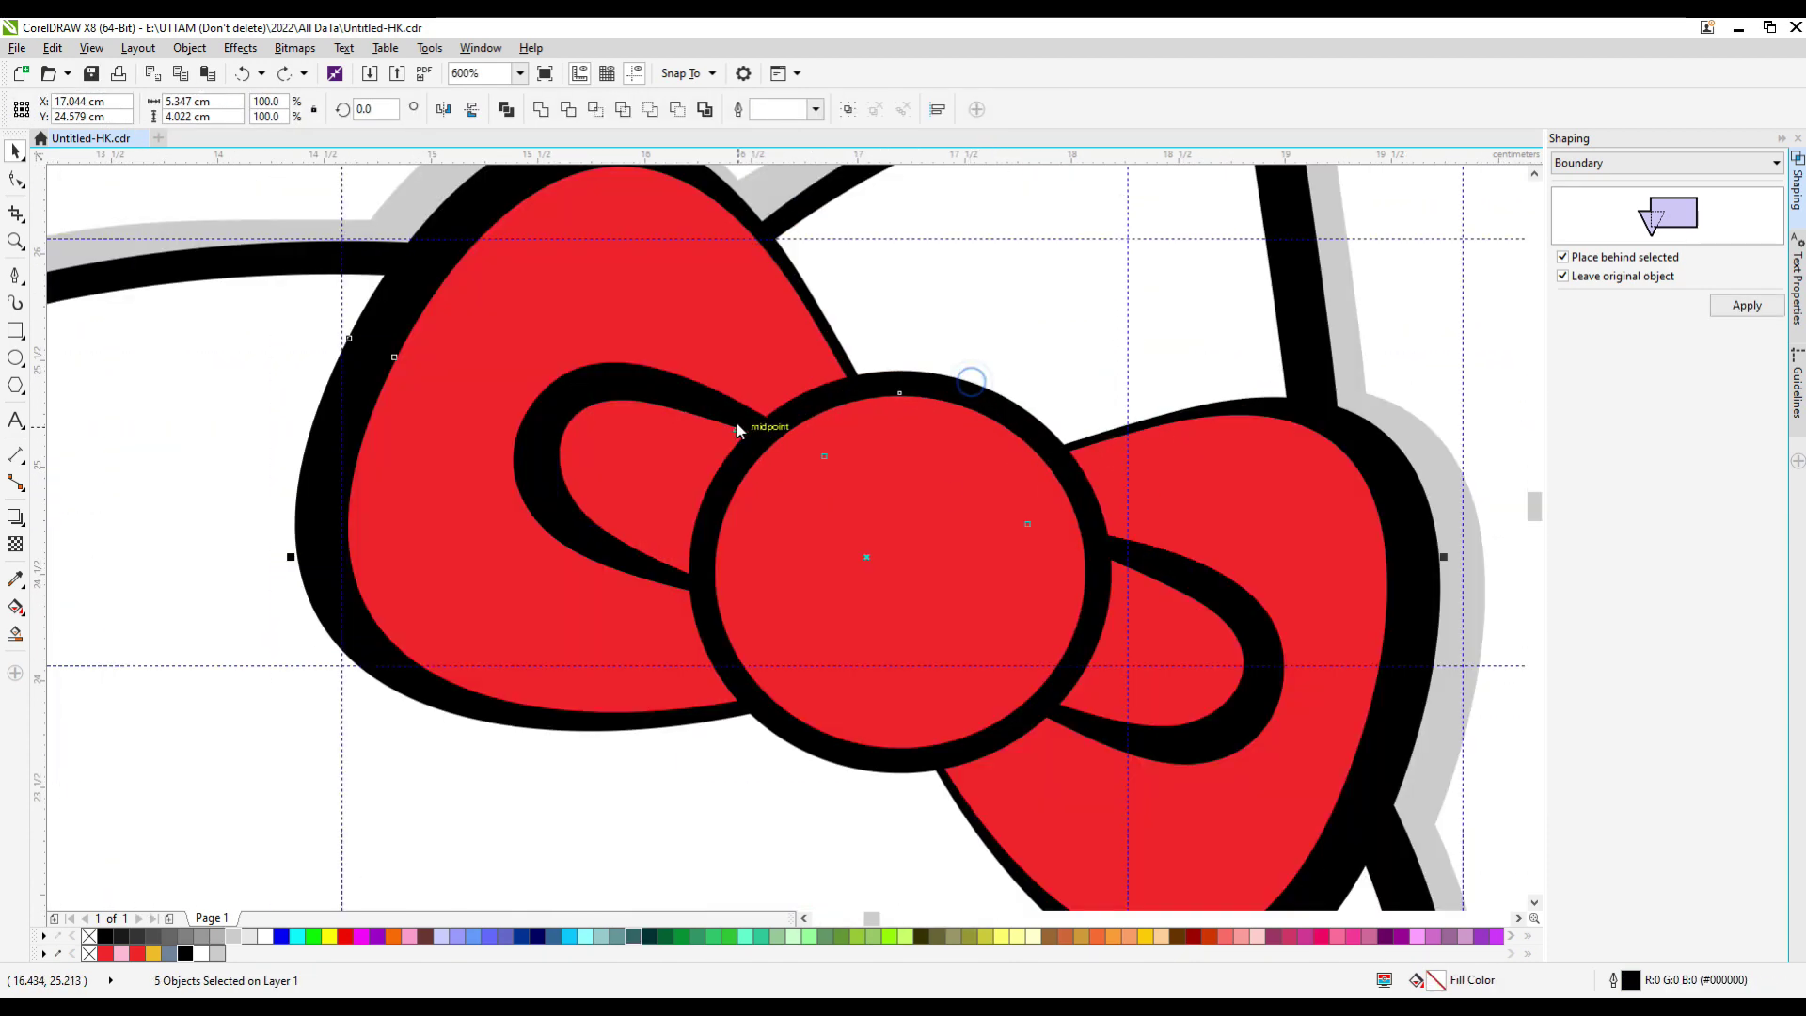
{"action": "scroll", "coordinate": [791, 472], "scroll_direction": "down", "scroll_amount": 2}
{"action": "left_click", "coordinate": [294, 48]}
{"action": "left_click", "coordinate": [339, 69]}
{"action": "left_click", "coordinate": [900, 420]}
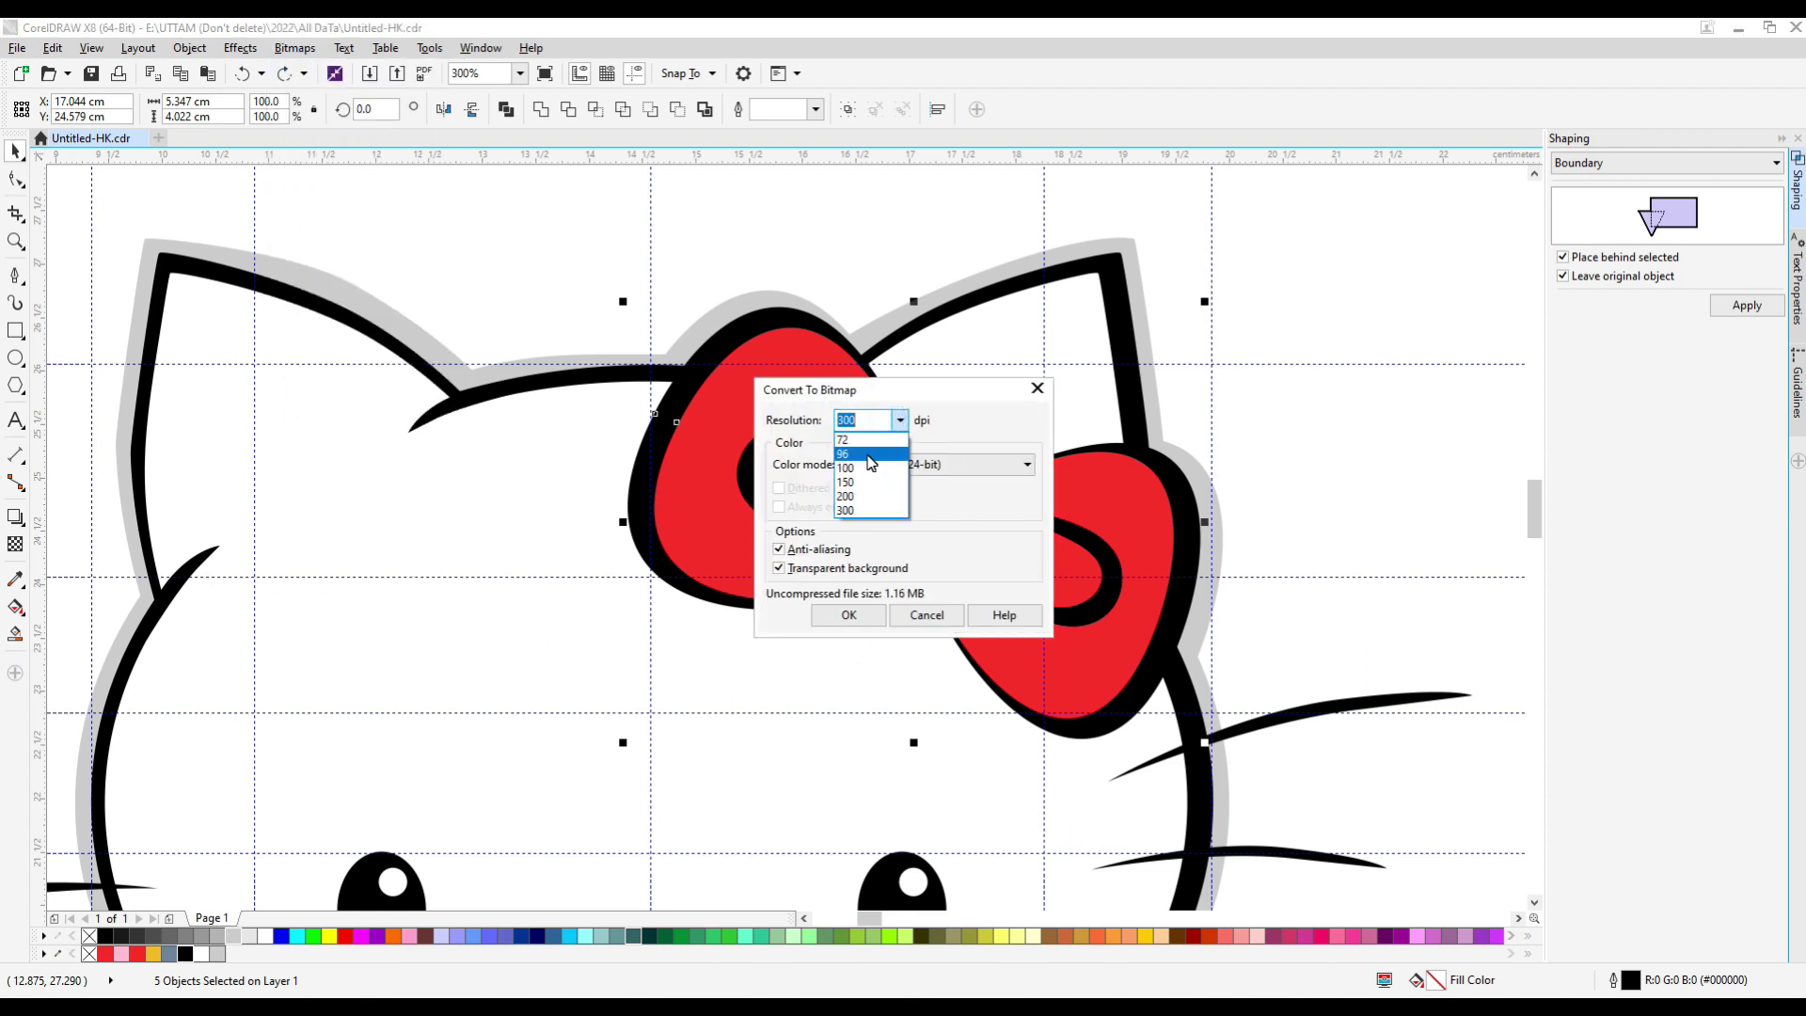
{"action": "left_click", "coordinate": [864, 420]}
{"action": "type", "text": "600"}
{"action": "key", "text": "Return"}
{"action": "left_click", "coordinate": [602, 317]}
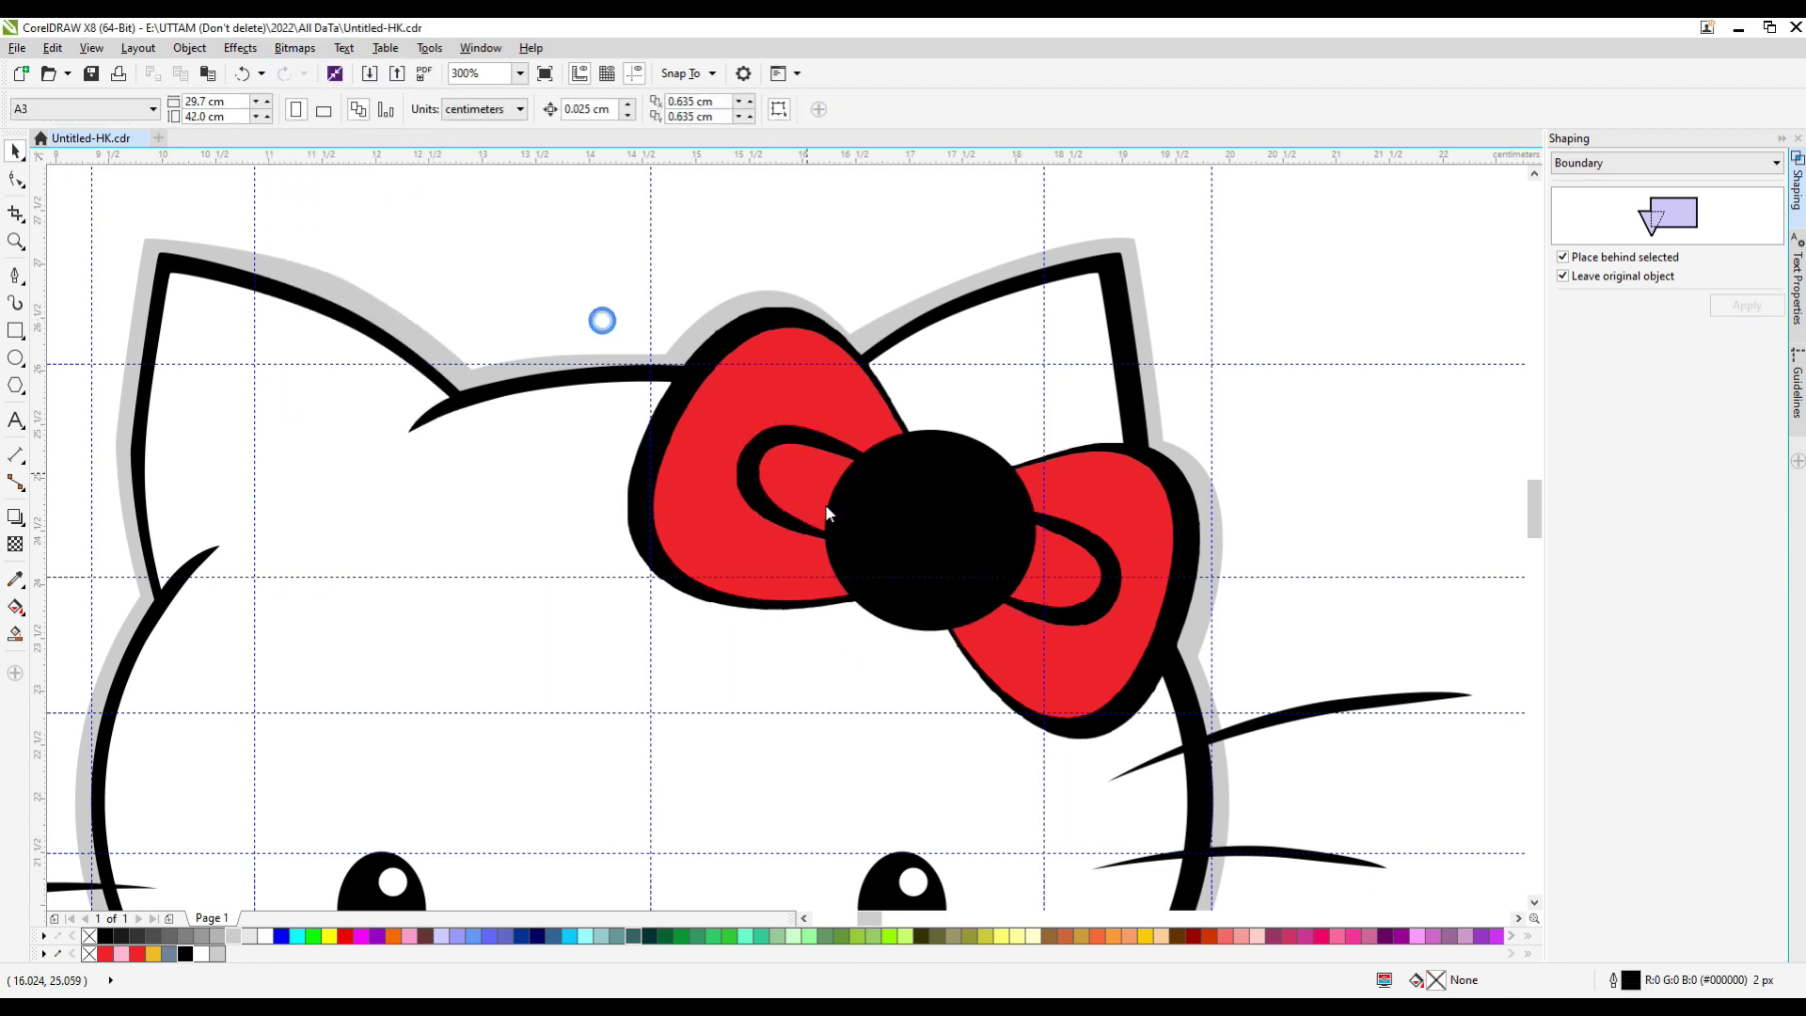
{"action": "key", "text": "ctrl+z"}
{"action": "key", "text": "Escape"}
Convert all six bow objects to one 600 dpi RGB bitmap and apply a Gaussian Blur of about 4 pixels.
{"action": "left_click_drag", "start_coordinate": [504, 229], "coordinate": [1373, 855]}
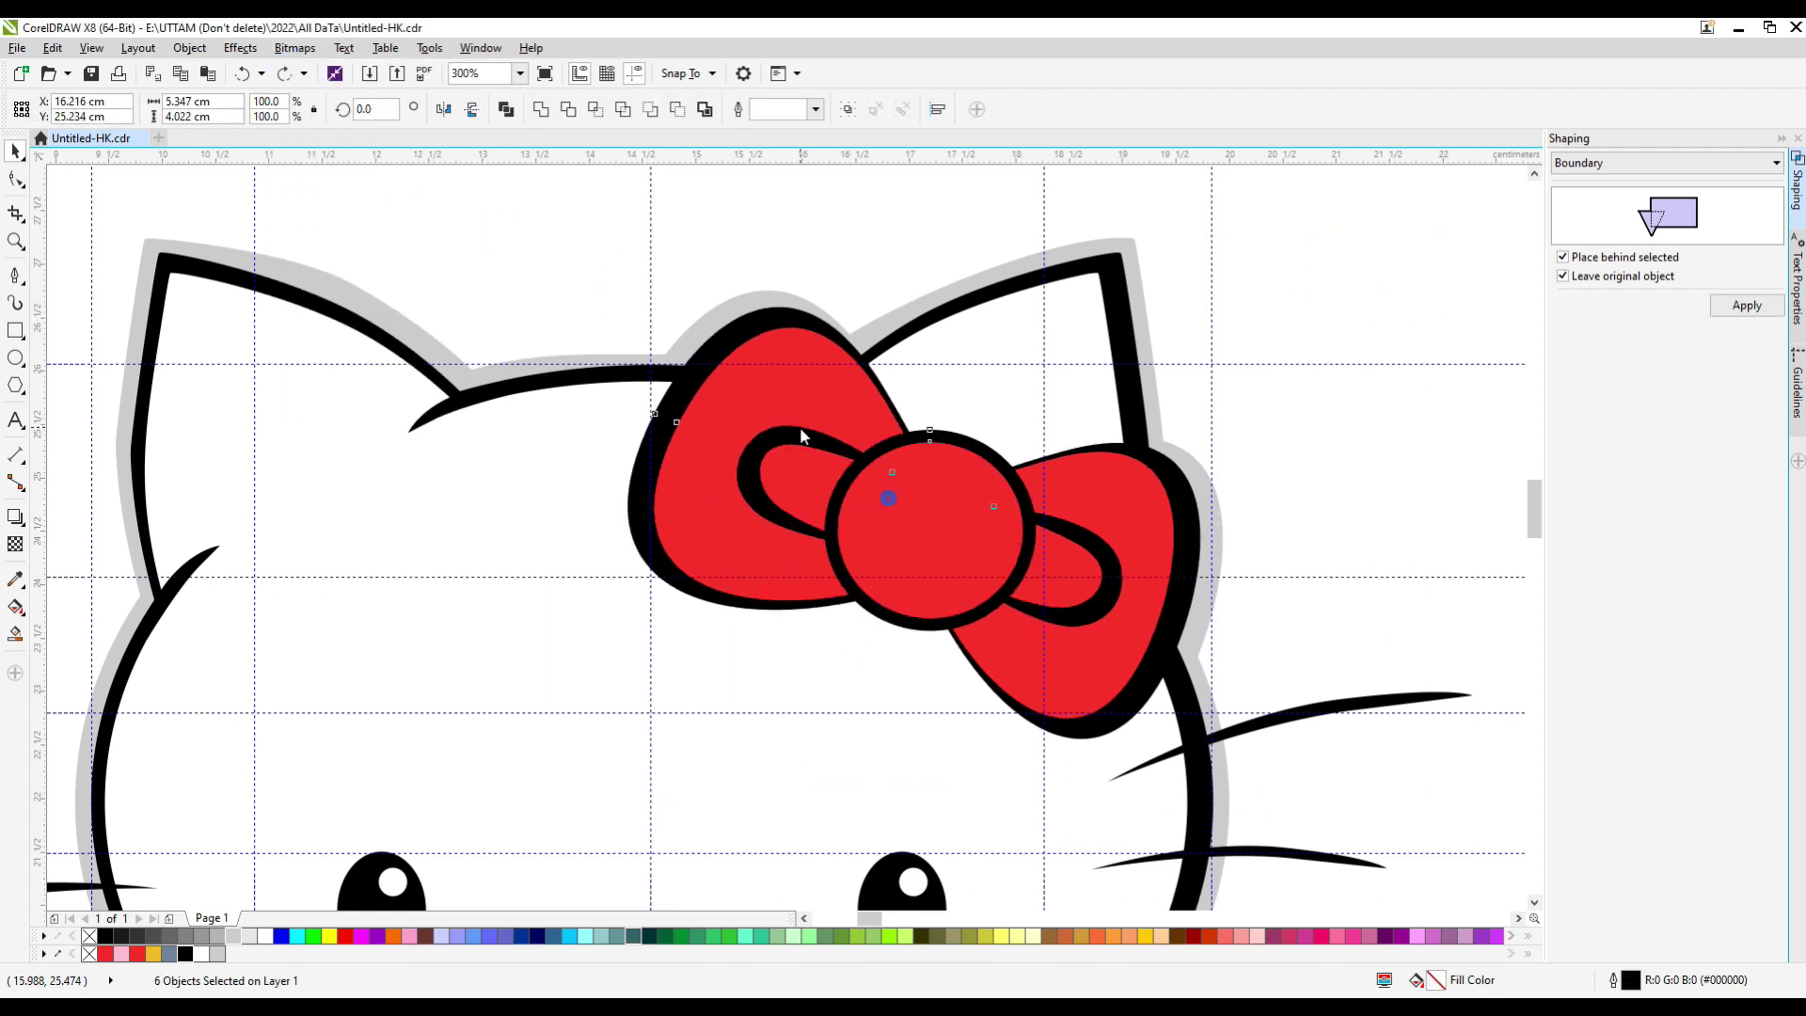
{"action": "left_click", "coordinate": [294, 48]}
{"action": "left_click", "coordinate": [339, 68]}
{"action": "left_click", "coordinate": [848, 614]}
{"action": "left_click", "coordinate": [295, 48]}
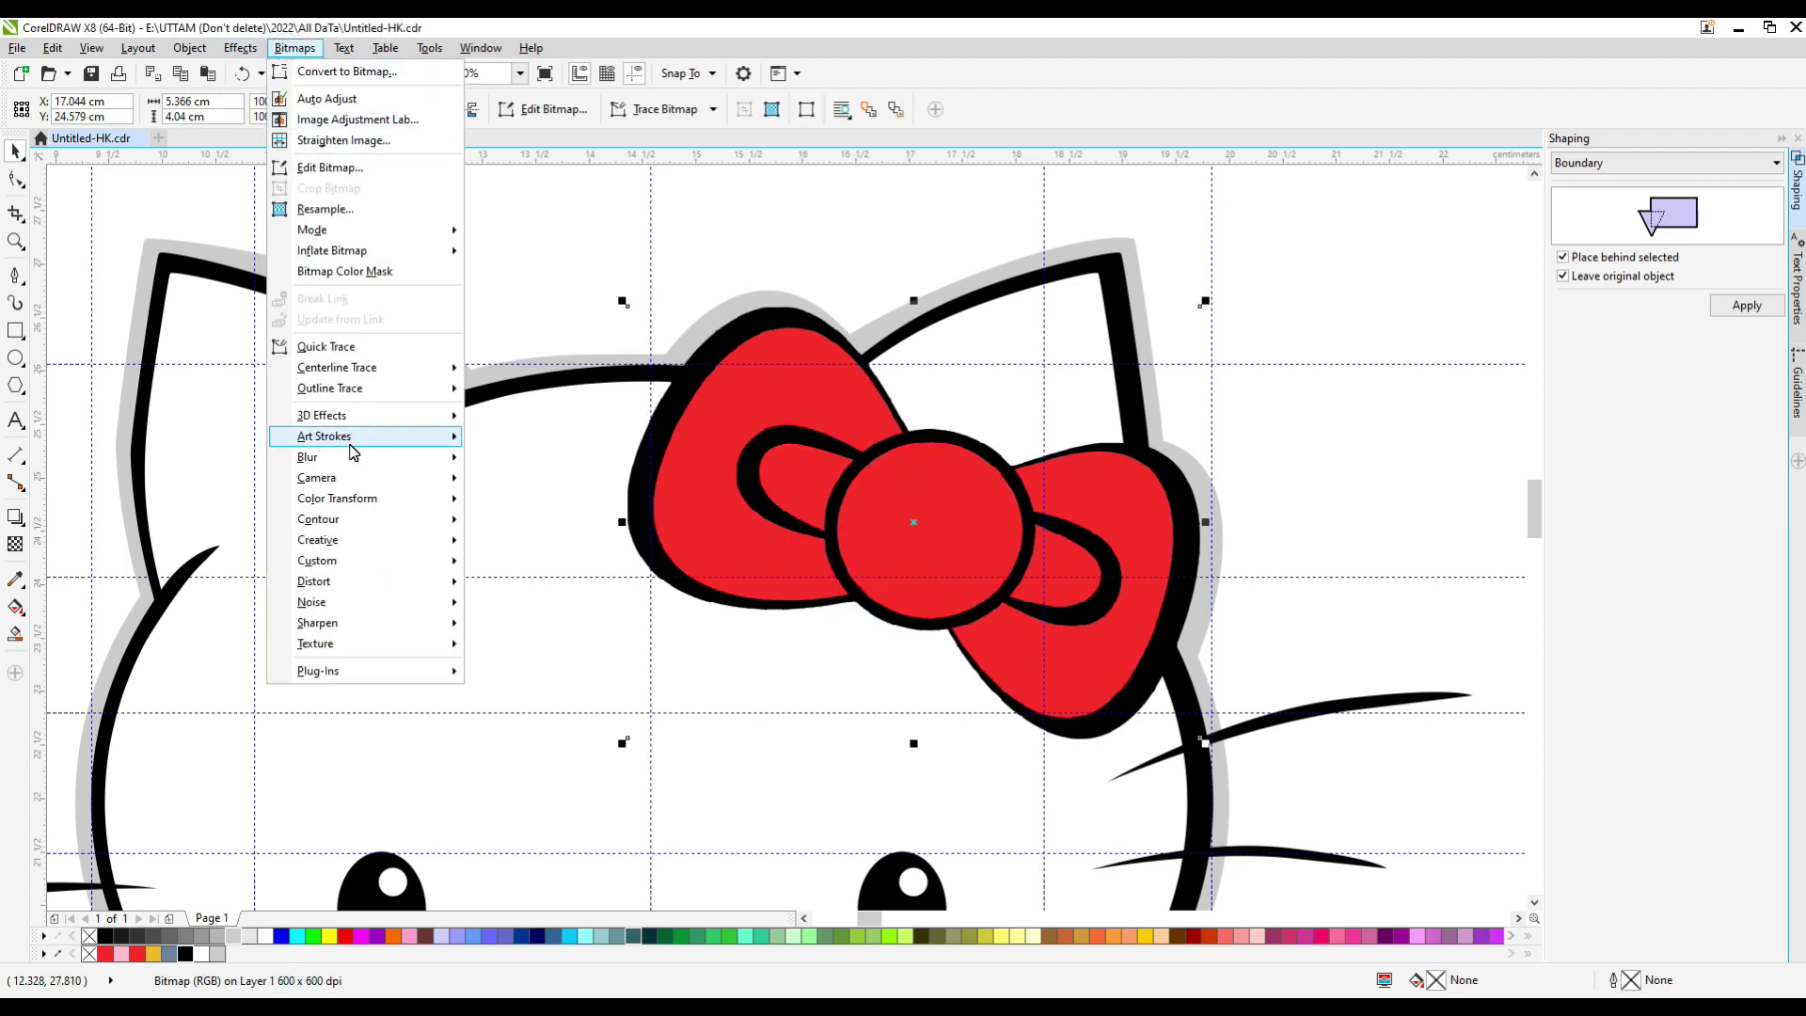
{"action": "left_click", "coordinate": [555, 494]}
{"action": "left_click_drag", "start_coordinate": [938, 647], "coordinate": [926, 647]}
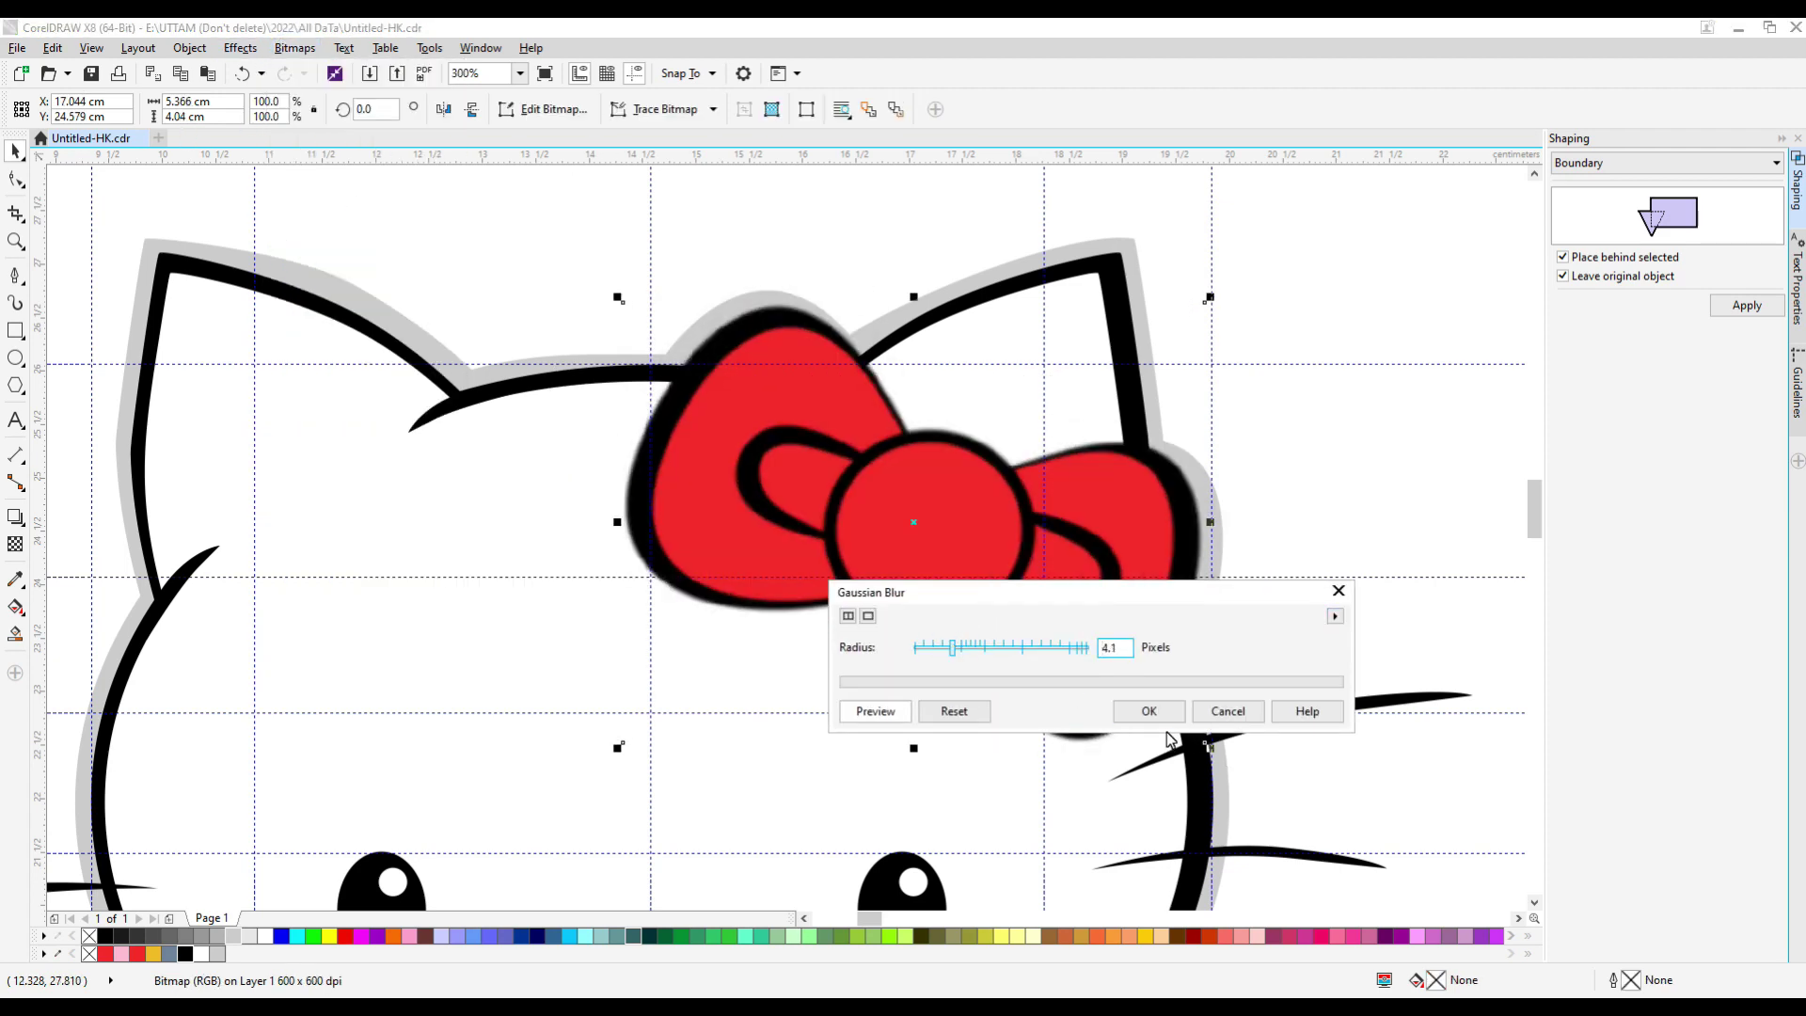
{"action": "left_click", "coordinate": [1149, 711]}
{"action": "key", "text": "Escape"}
Convert the left eye to a 600 dpi bitmap and apply a Gaussian Blur with a 4-pixel radius.
{"action": "scroll", "coordinate": [1176, 395], "scroll_direction": "down", "scroll_amount": 2}
{"action": "scroll", "coordinate": [674, 500], "scroll_direction": "up", "scroll_amount": 1}
{"action": "left_click", "coordinate": [673, 498]}
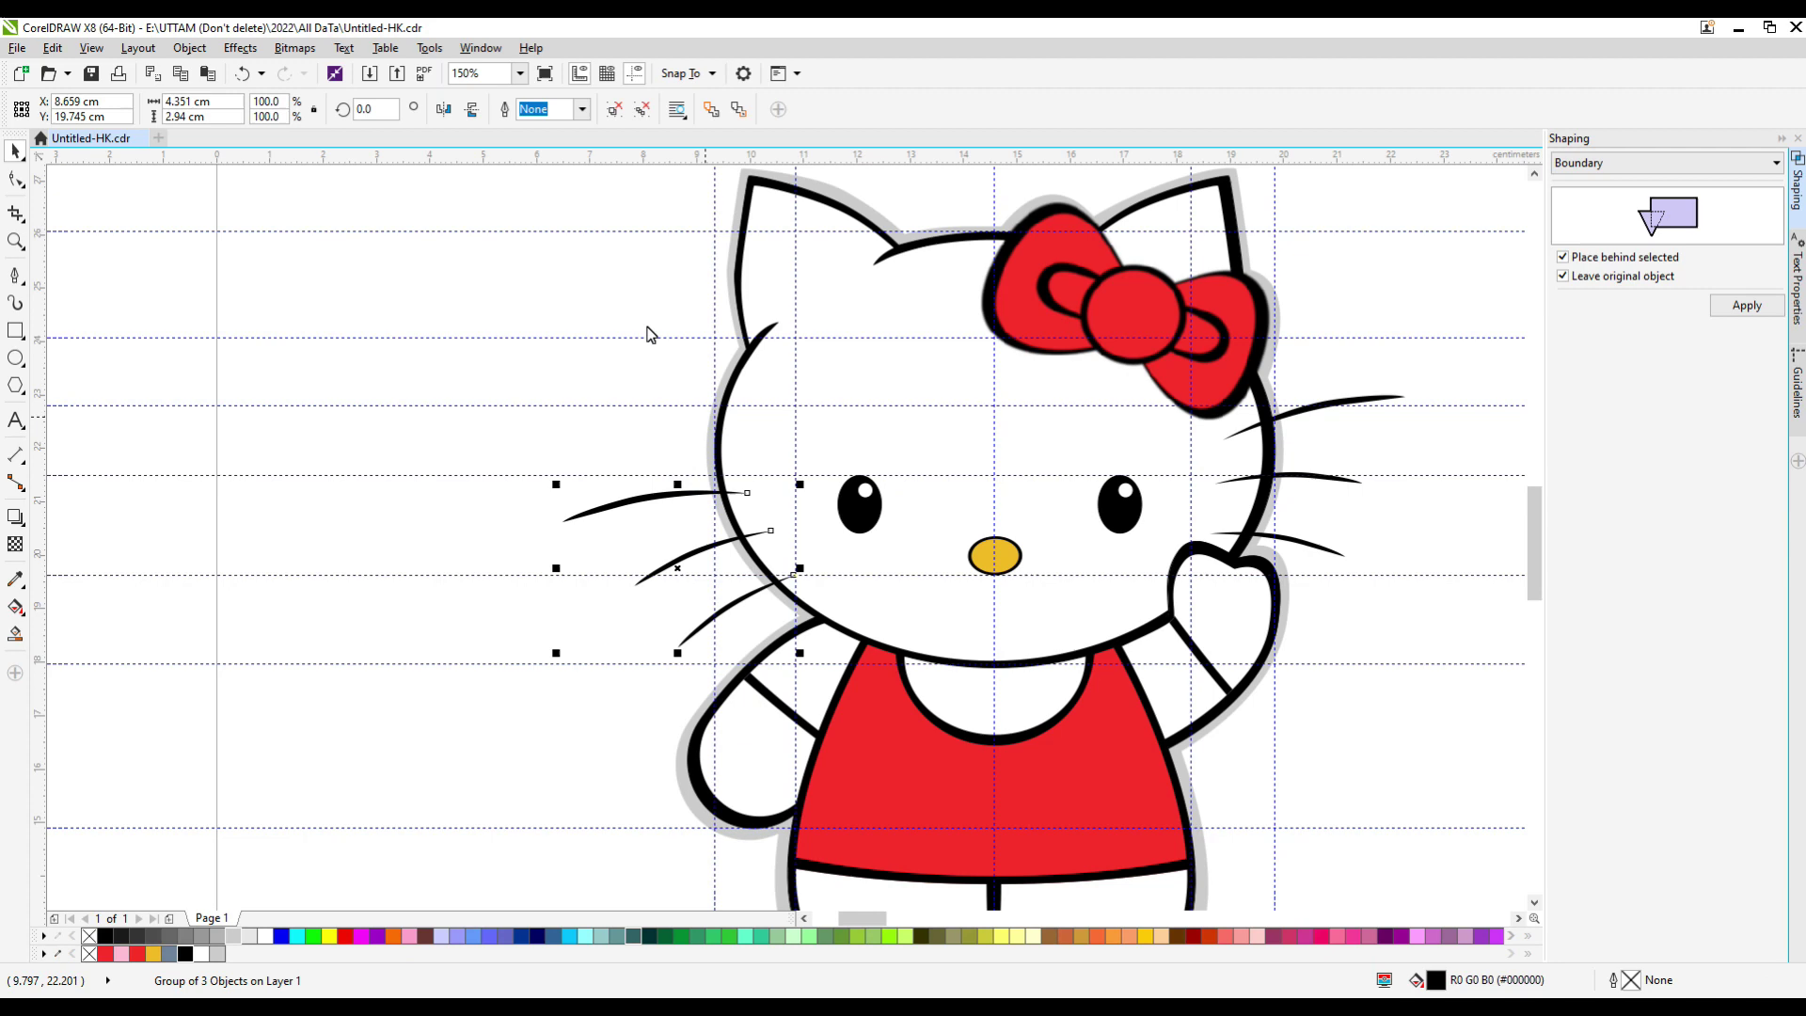
{"action": "left_click", "coordinate": [856, 503]}
{"action": "left_click", "coordinate": [294, 48]}
{"action": "left_click", "coordinate": [334, 69]}
{"action": "left_click", "coordinate": [840, 614]}
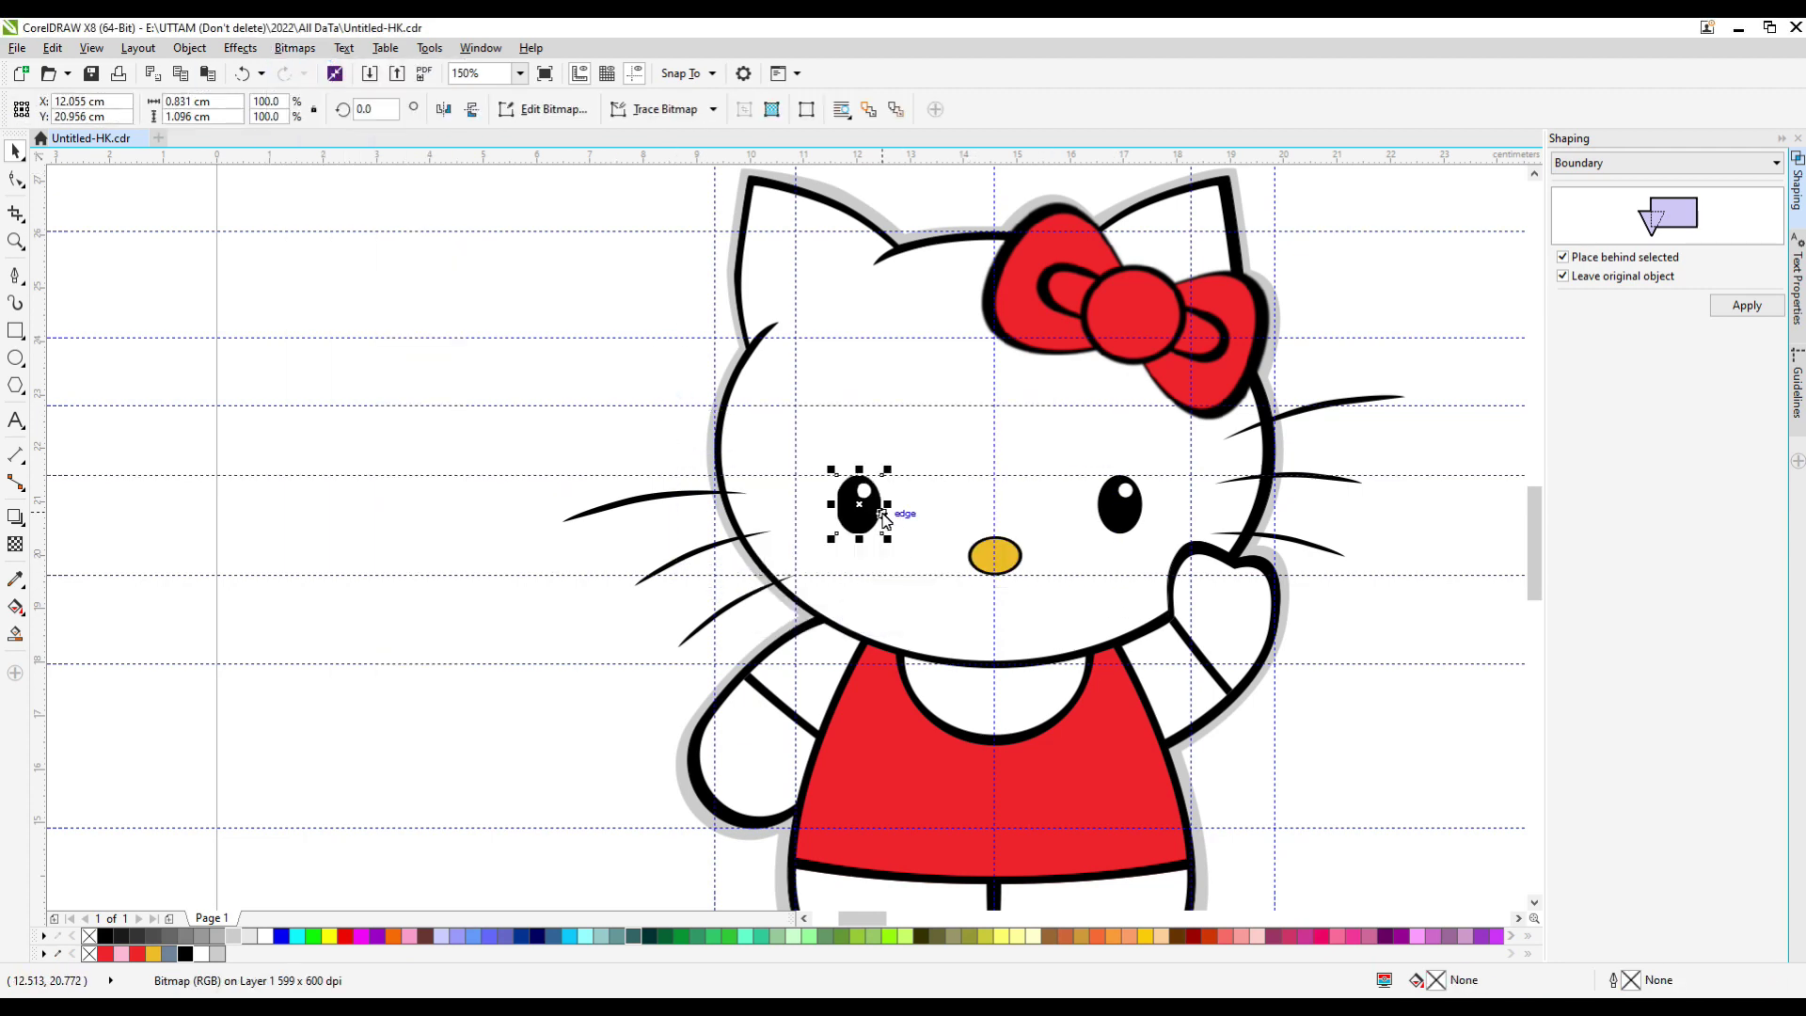
{"action": "scroll", "coordinate": [884, 517], "scroll_direction": "up", "scroll_amount": 1}
{"action": "left_click", "coordinate": [295, 48]}
{"action": "left_click", "coordinate": [513, 518]}
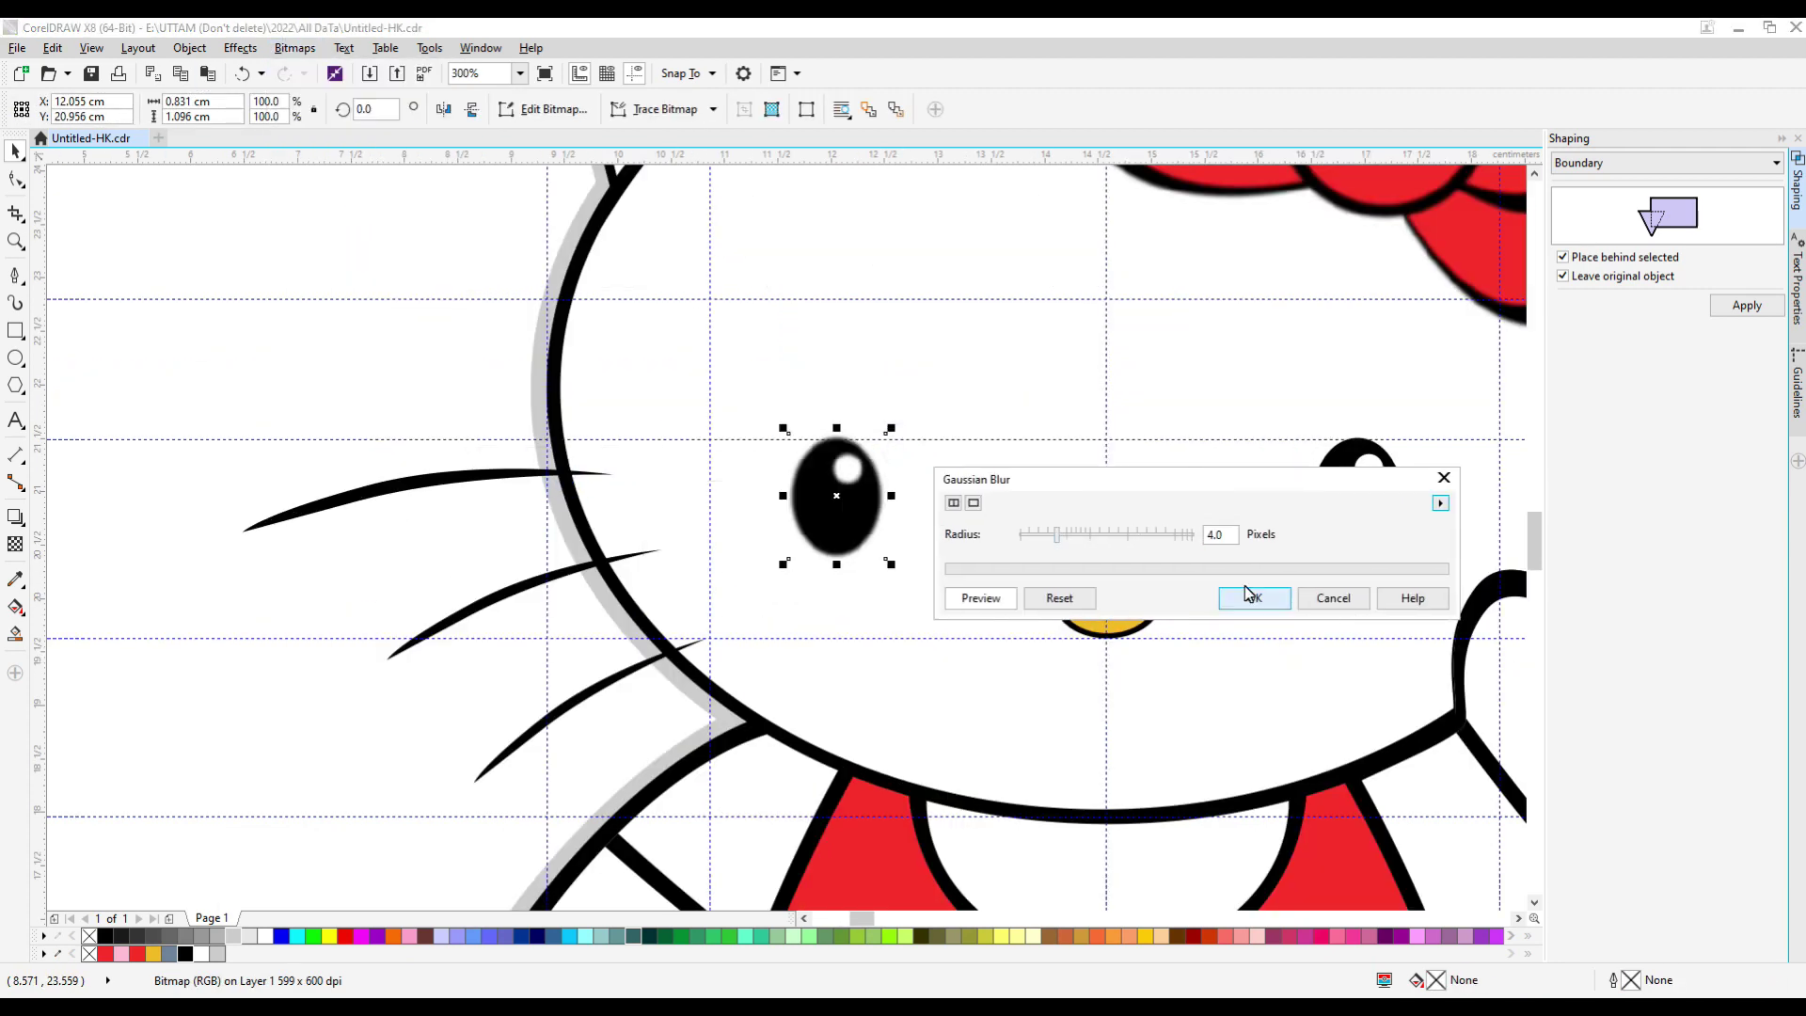
{"action": "left_click", "coordinate": [1255, 598]}
Convert the right eye to a 600 dpi bitmap and apply a Gaussian Blur with a 4-pixel radius.
{"action": "left_click", "coordinate": [1374, 499]}
{"action": "scroll", "coordinate": [1374, 498], "scroll_direction": "up", "scroll_amount": 1}
{"action": "left_click", "coordinate": [294, 48]}
{"action": "left_click", "coordinate": [334, 69]}
{"action": "left_click", "coordinate": [843, 613]}
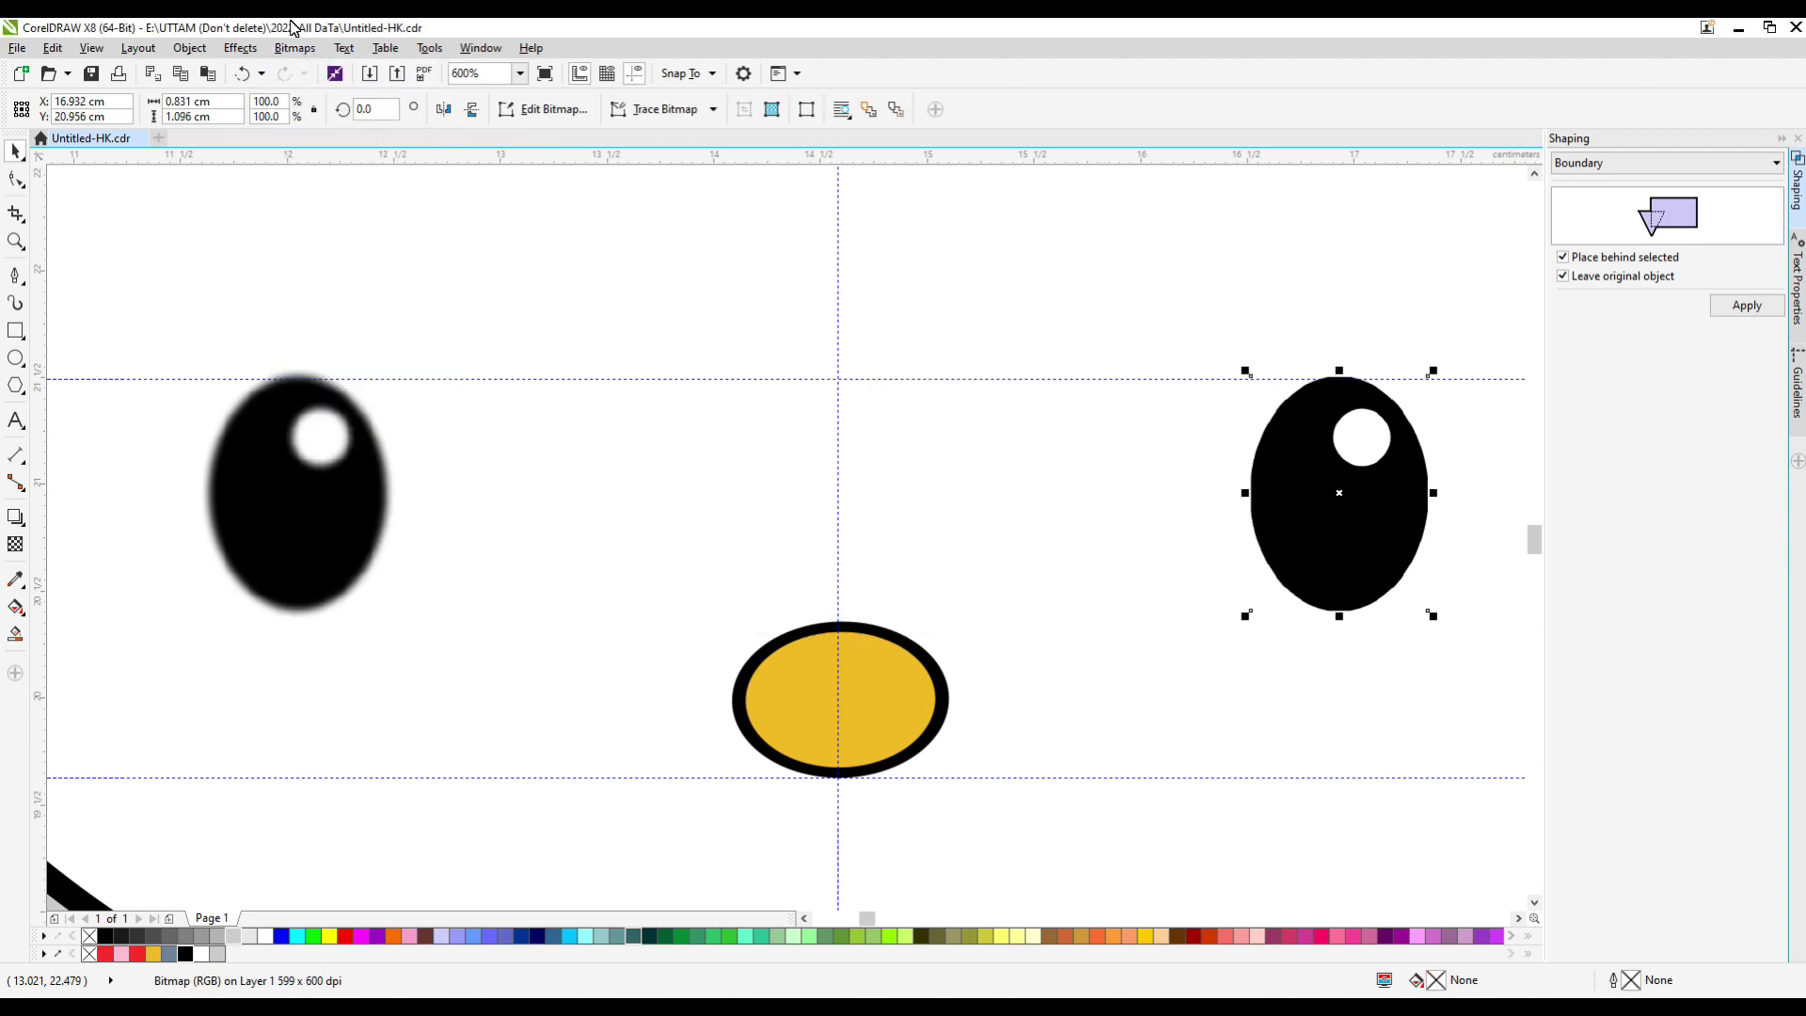
{"action": "left_click", "coordinate": [294, 48]}
{"action": "left_click", "coordinate": [513, 517]}
{"action": "left_click", "coordinate": [959, 561]}
Convert the yellow nose to a 600 dpi bitmap and apply a Gaussian Blur with a 4-pixel radius.
{"action": "left_click", "coordinate": [892, 679]}
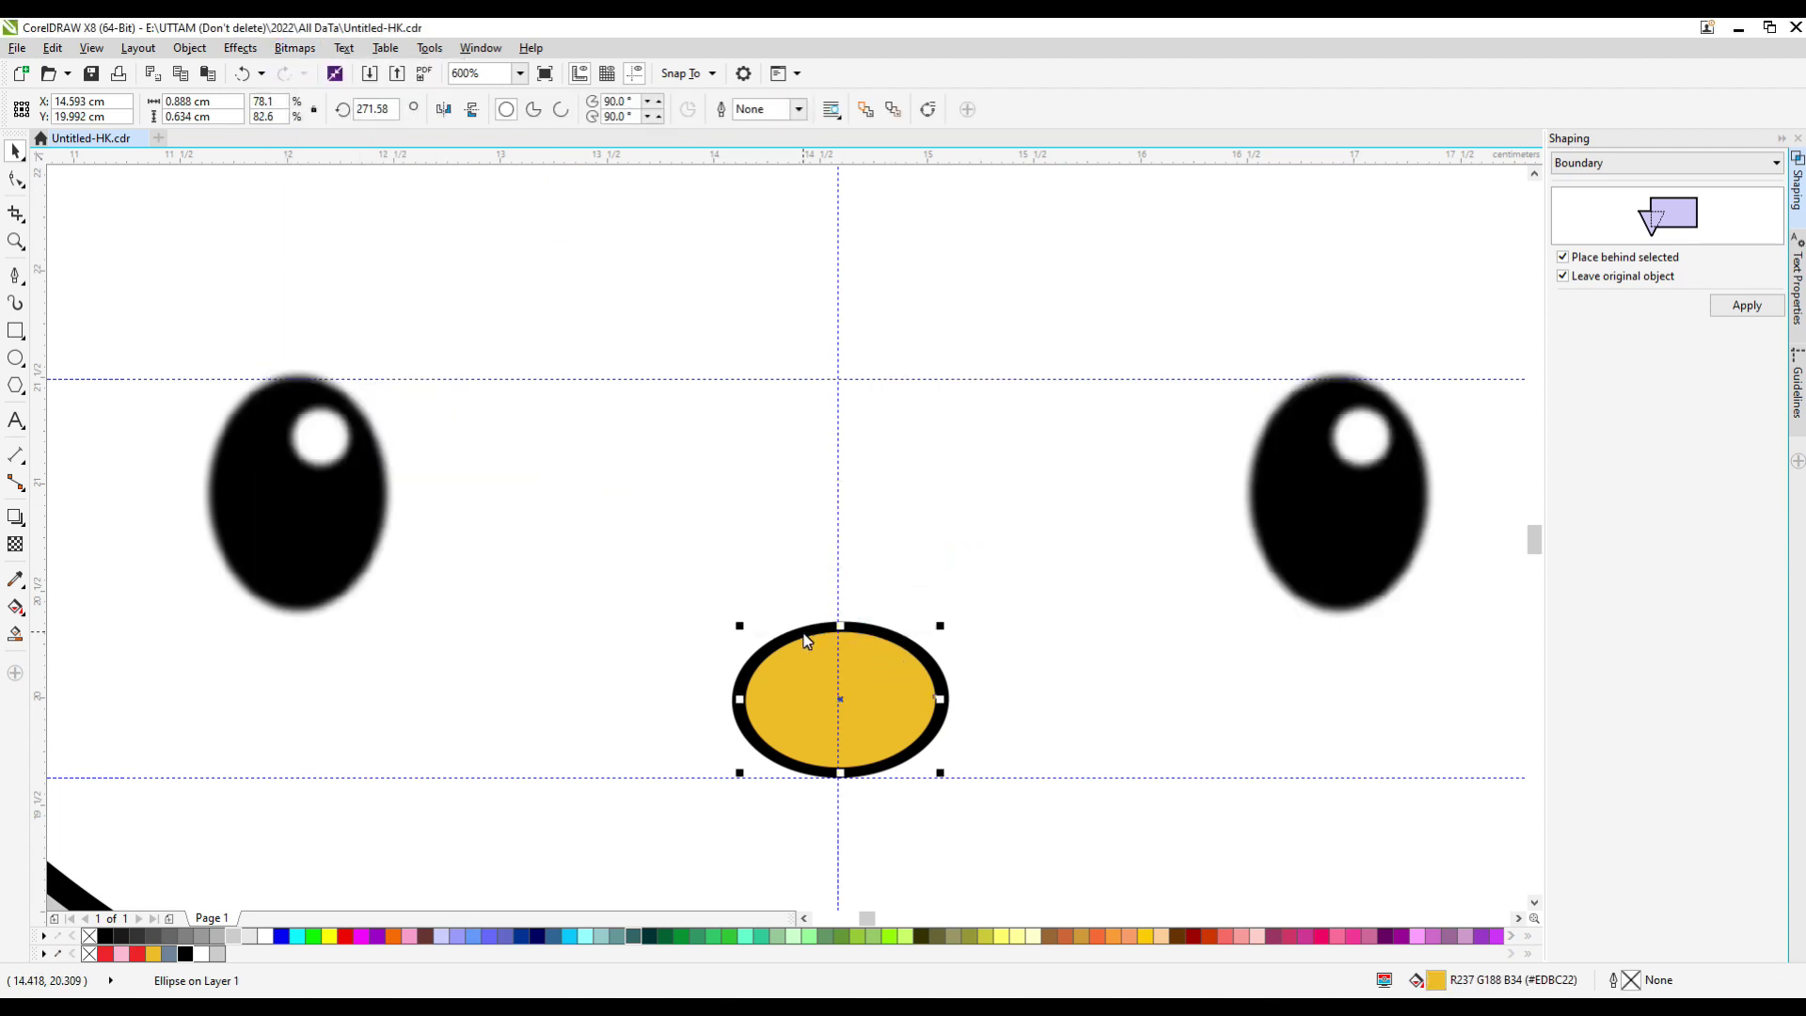
{"action": "left_click", "coordinate": [295, 48]}
{"action": "left_click", "coordinate": [346, 72]}
{"action": "left_click", "coordinate": [850, 612]}
{"action": "left_click", "coordinate": [294, 48]}
{"action": "left_click", "coordinate": [341, 460]}
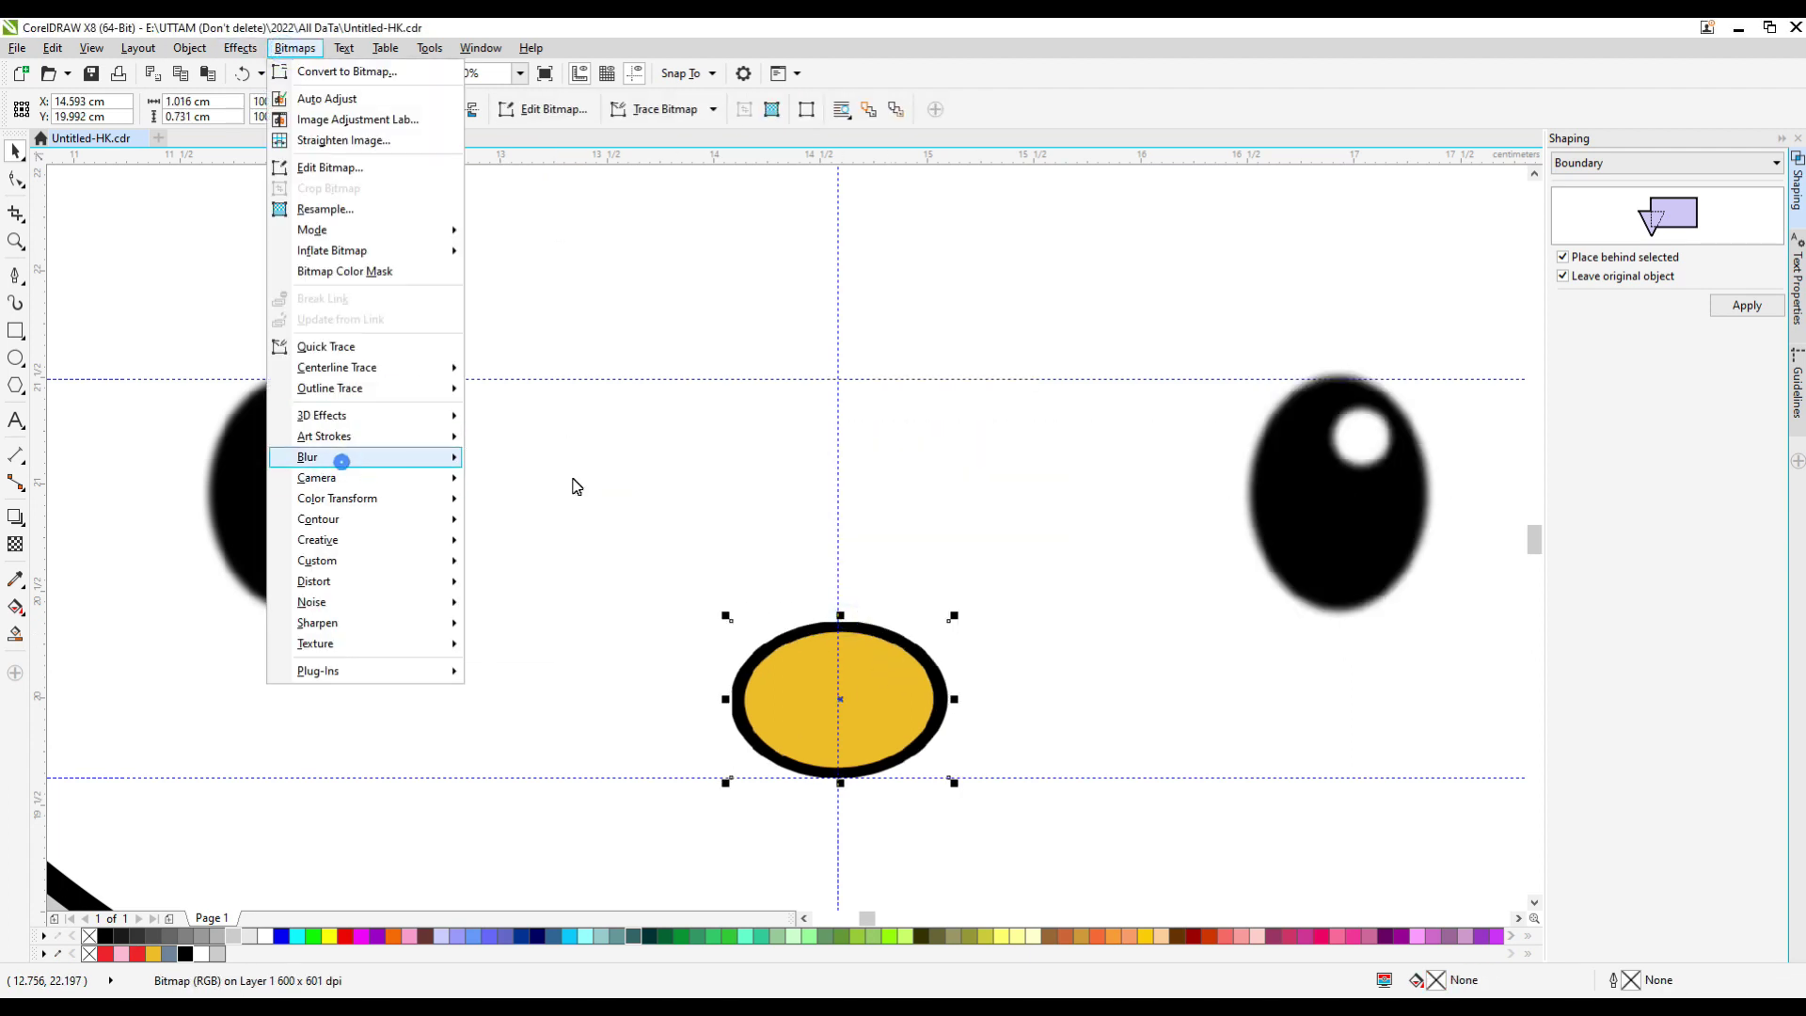
{"action": "left_click", "coordinate": [527, 517]}
{"action": "left_click", "coordinate": [959, 561]}
Convert the right-hand whisker group to a 600 dpi bitmap and apply a Gaussian Blur with a 4-pixel radius.
{"action": "scroll", "coordinate": [865, 489], "scroll_direction": "down", "scroll_amount": 3}
{"action": "key", "text": "Escape"}
{"action": "scroll", "coordinate": [1256, 346], "scroll_direction": "up", "scroll_amount": 2}
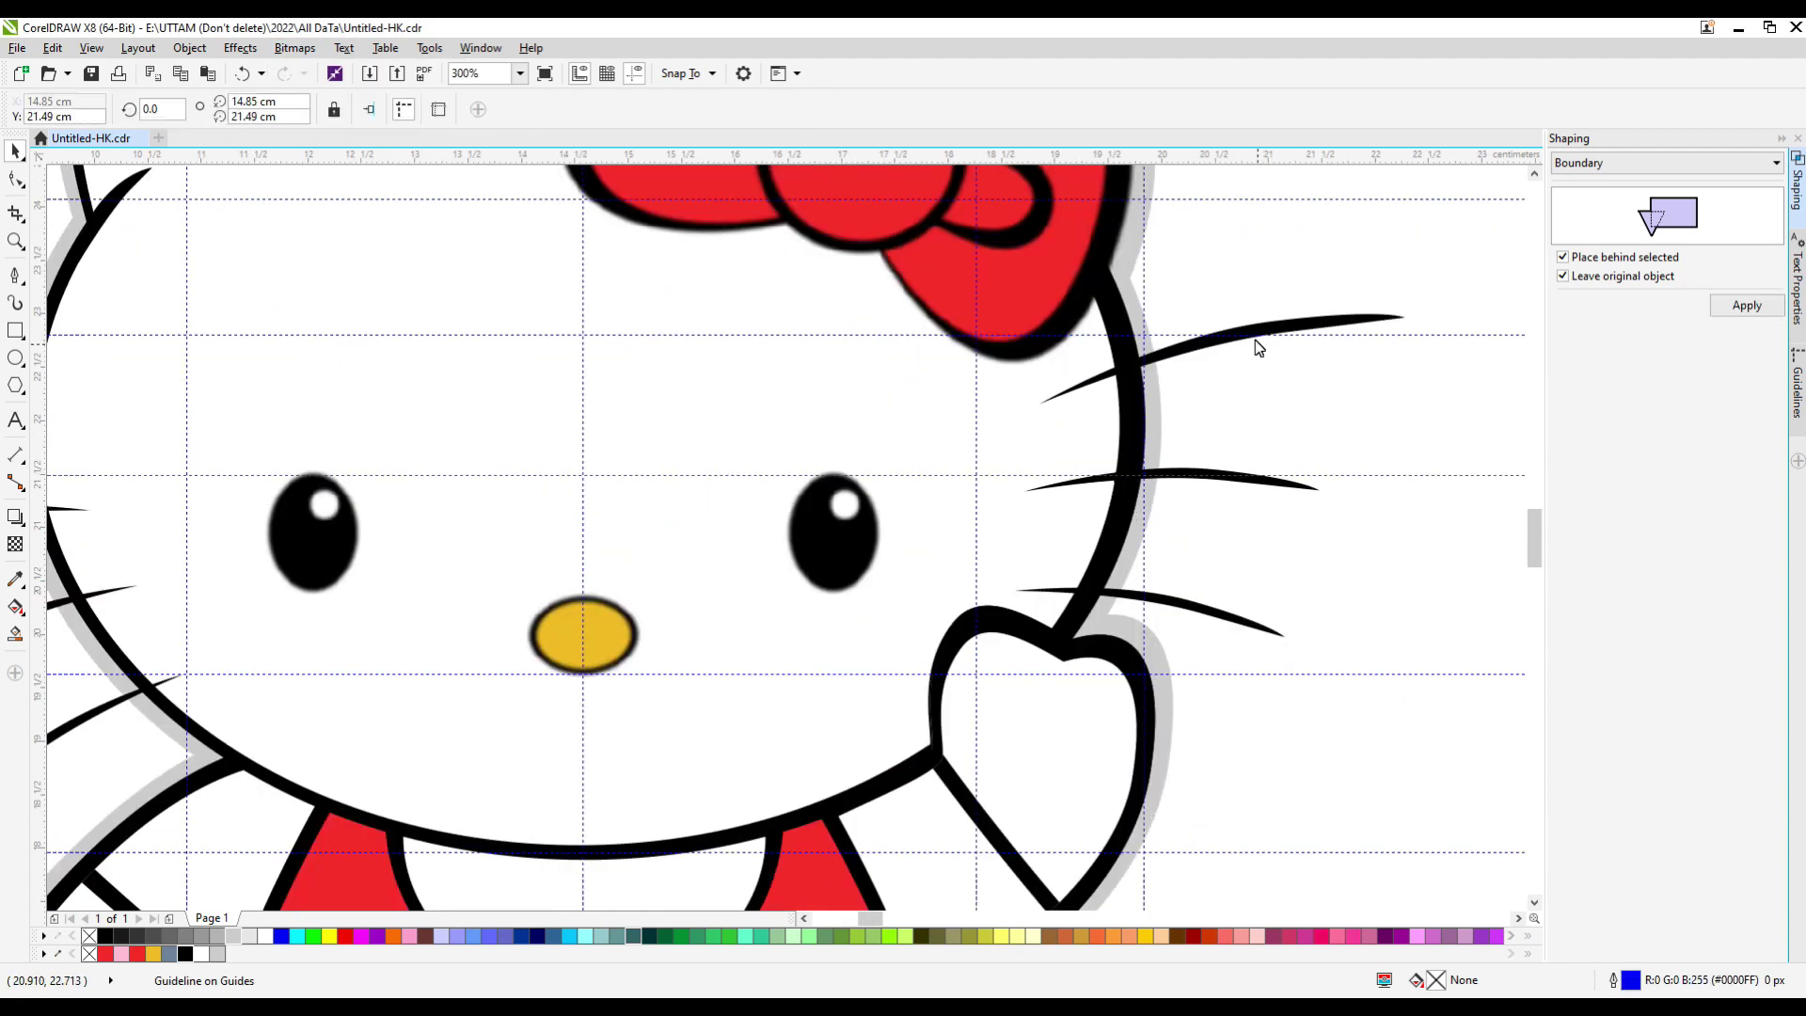
{"action": "left_click", "coordinate": [1255, 343]}
{"action": "left_click", "coordinate": [294, 48]}
{"action": "left_click", "coordinate": [346, 71]}
{"action": "left_click", "coordinate": [850, 612]}
{"action": "left_click", "coordinate": [294, 48]}
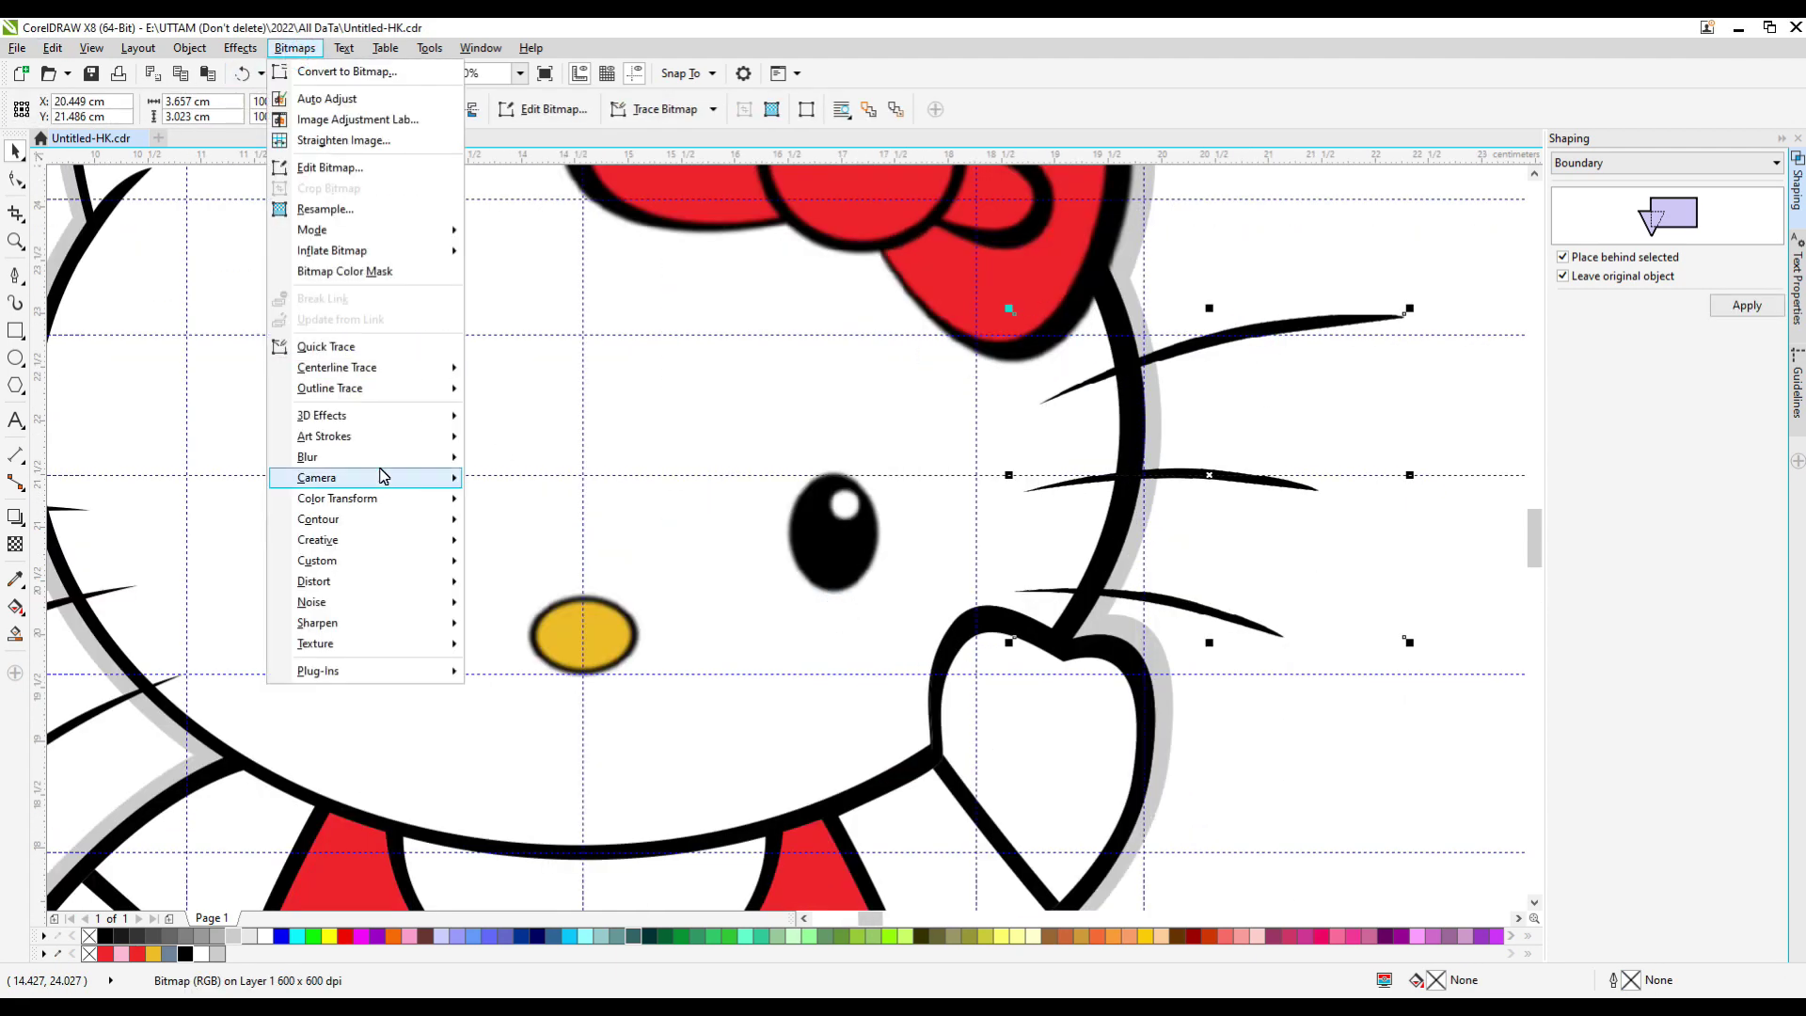
{"action": "left_click", "coordinate": [341, 457]}
{"action": "left_click", "coordinate": [526, 519]}
{"action": "left_click", "coordinate": [959, 560]}
Convert the left-hand whisker group to a 600 dpi bitmap and apply a Gaussian Blur with a 4-pixel radius.
{"action": "scroll", "coordinate": [1035, 527], "scroll_direction": "left", "scroll_amount": 5}
{"action": "left_click", "coordinate": [903, 517]}
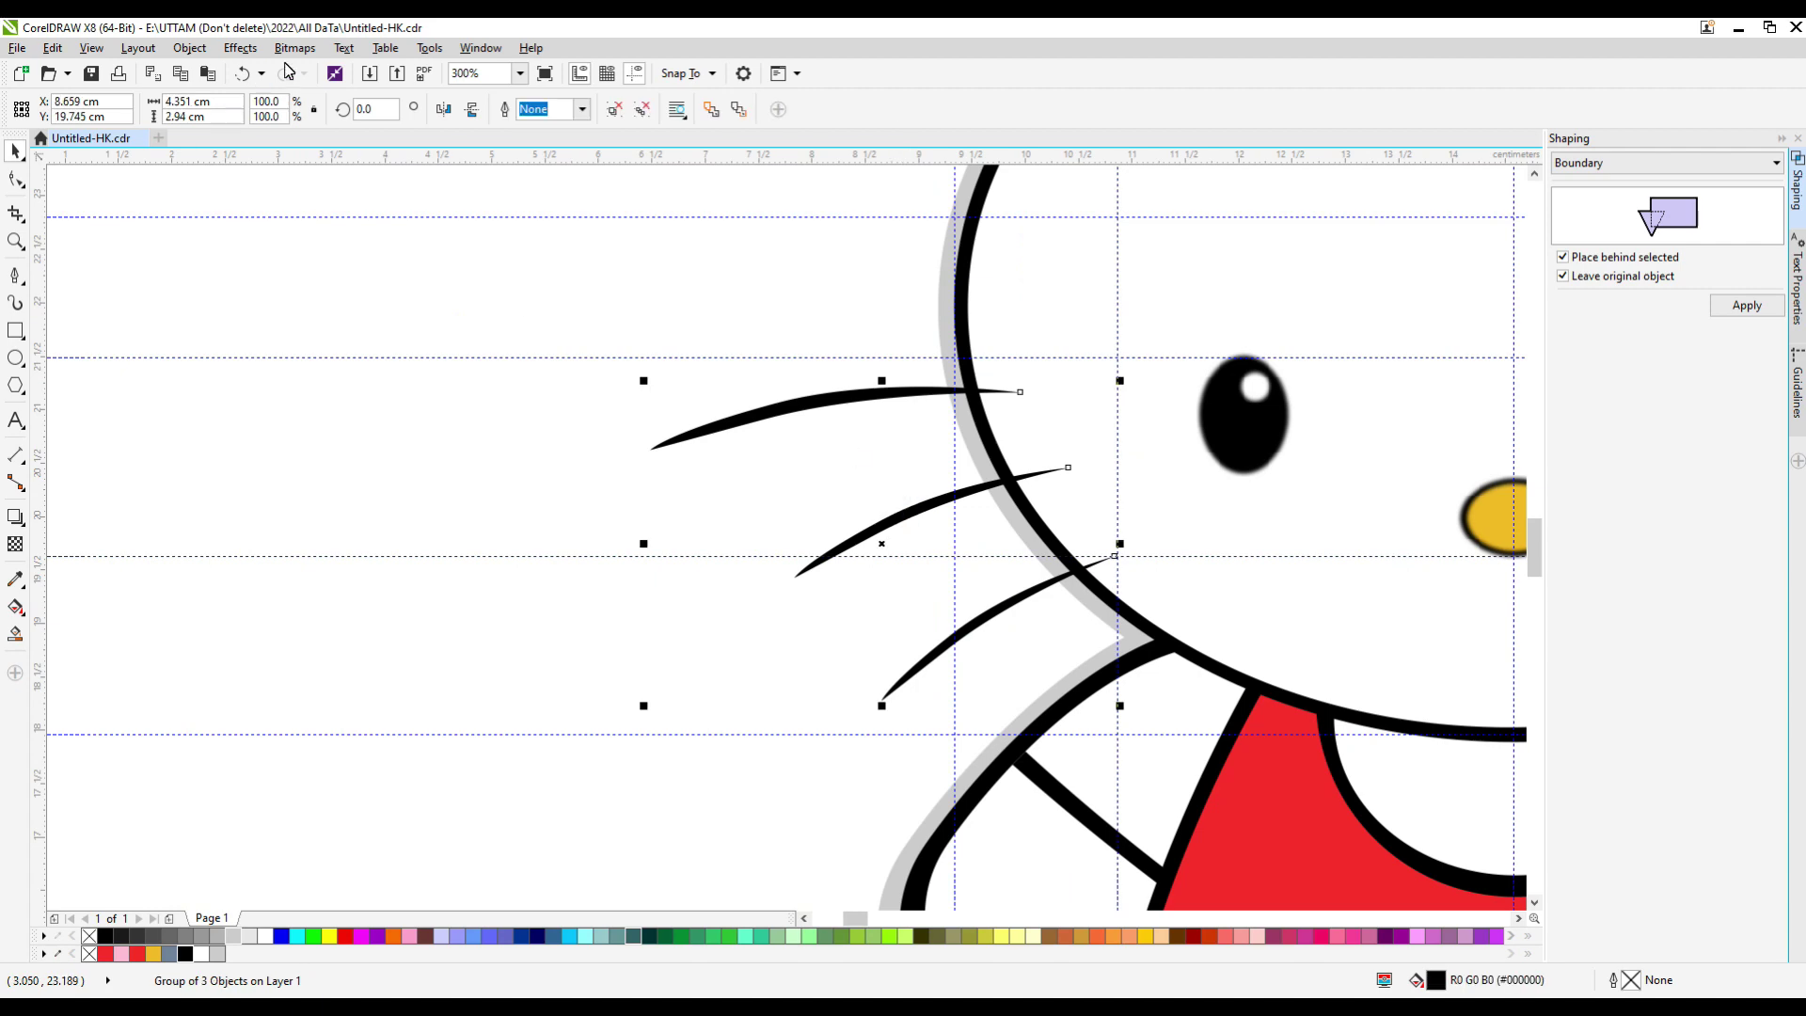
{"action": "left_click", "coordinate": [294, 48]}
{"action": "left_click", "coordinate": [346, 71]}
{"action": "left_click", "coordinate": [850, 612]}
{"action": "scroll", "coordinate": [1193, 504], "scroll_direction": "up", "scroll_amount": 2}
{"action": "left_click", "coordinate": [294, 48]}
{"action": "left_click", "coordinate": [310, 455]}
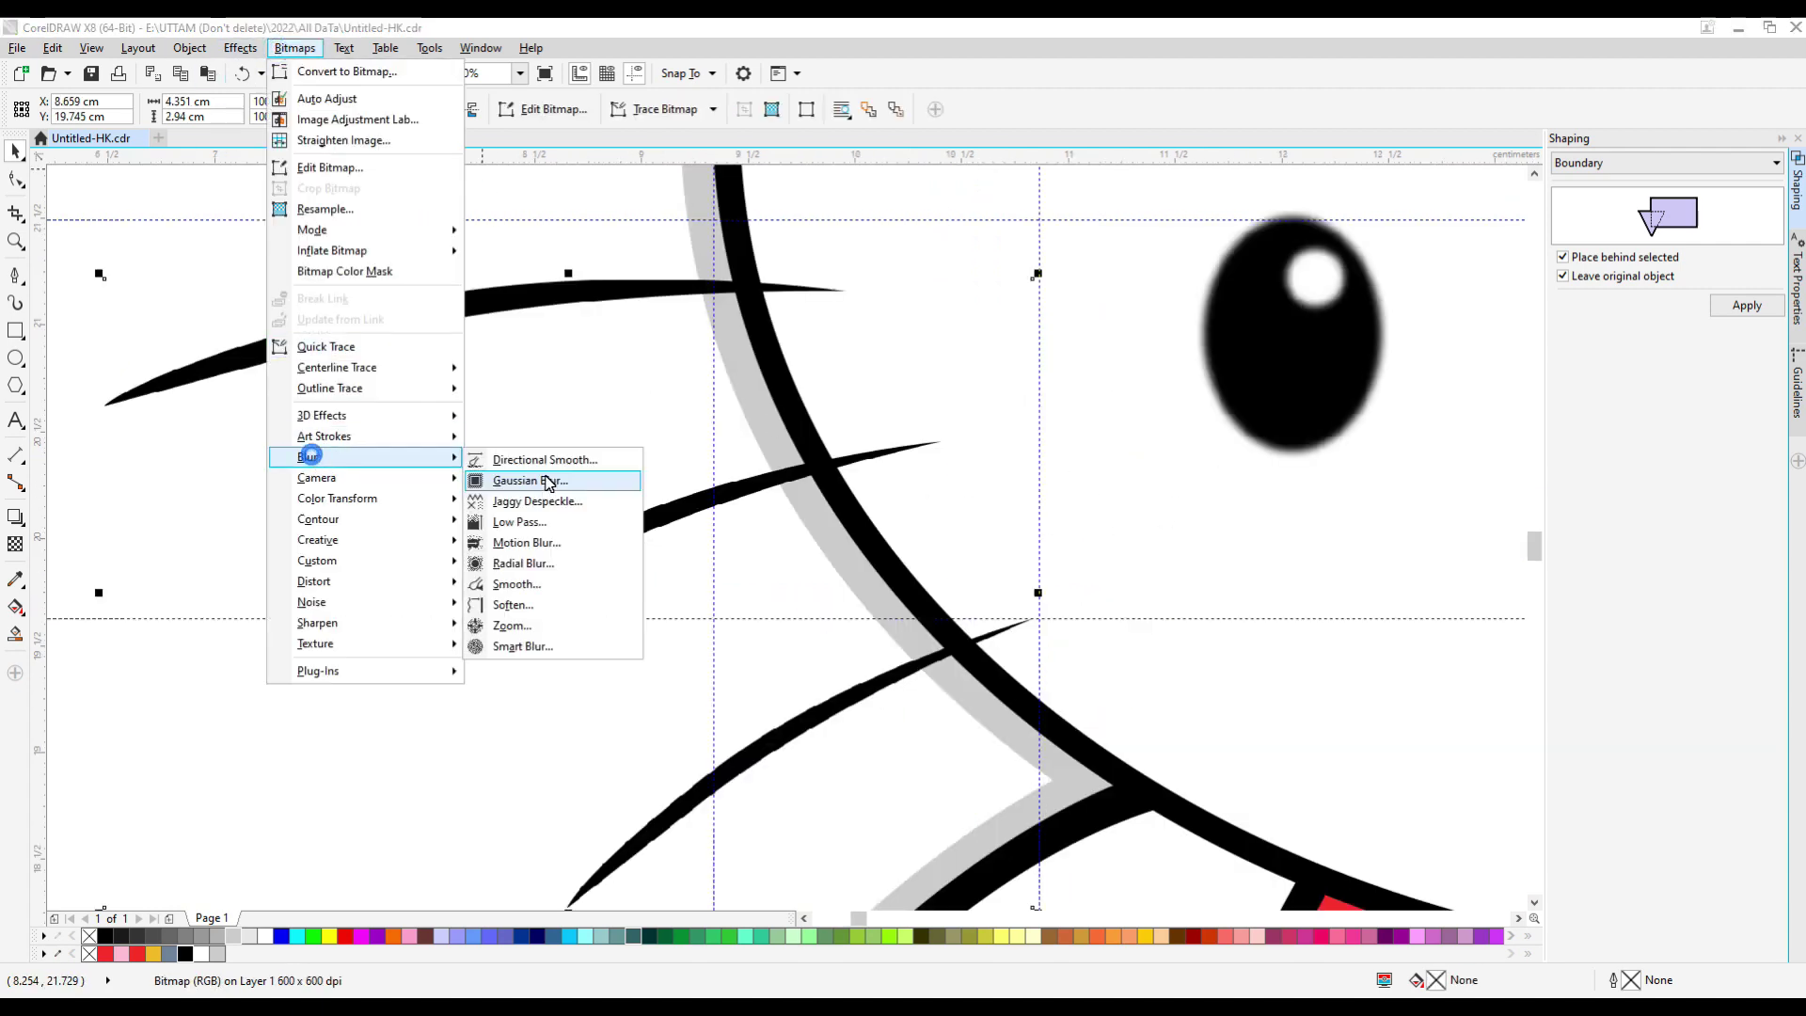
{"action": "left_click", "coordinate": [548, 481]}
{"action": "left_click", "coordinate": [959, 560]}
{"action": "scroll", "coordinate": [414, 387], "scroll_direction": "down", "scroll_amount": 3}
{"action": "left_click", "coordinate": [415, 387]}
{"action": "scroll", "coordinate": [664, 342], "scroll_direction": "up", "scroll_amount": 2}
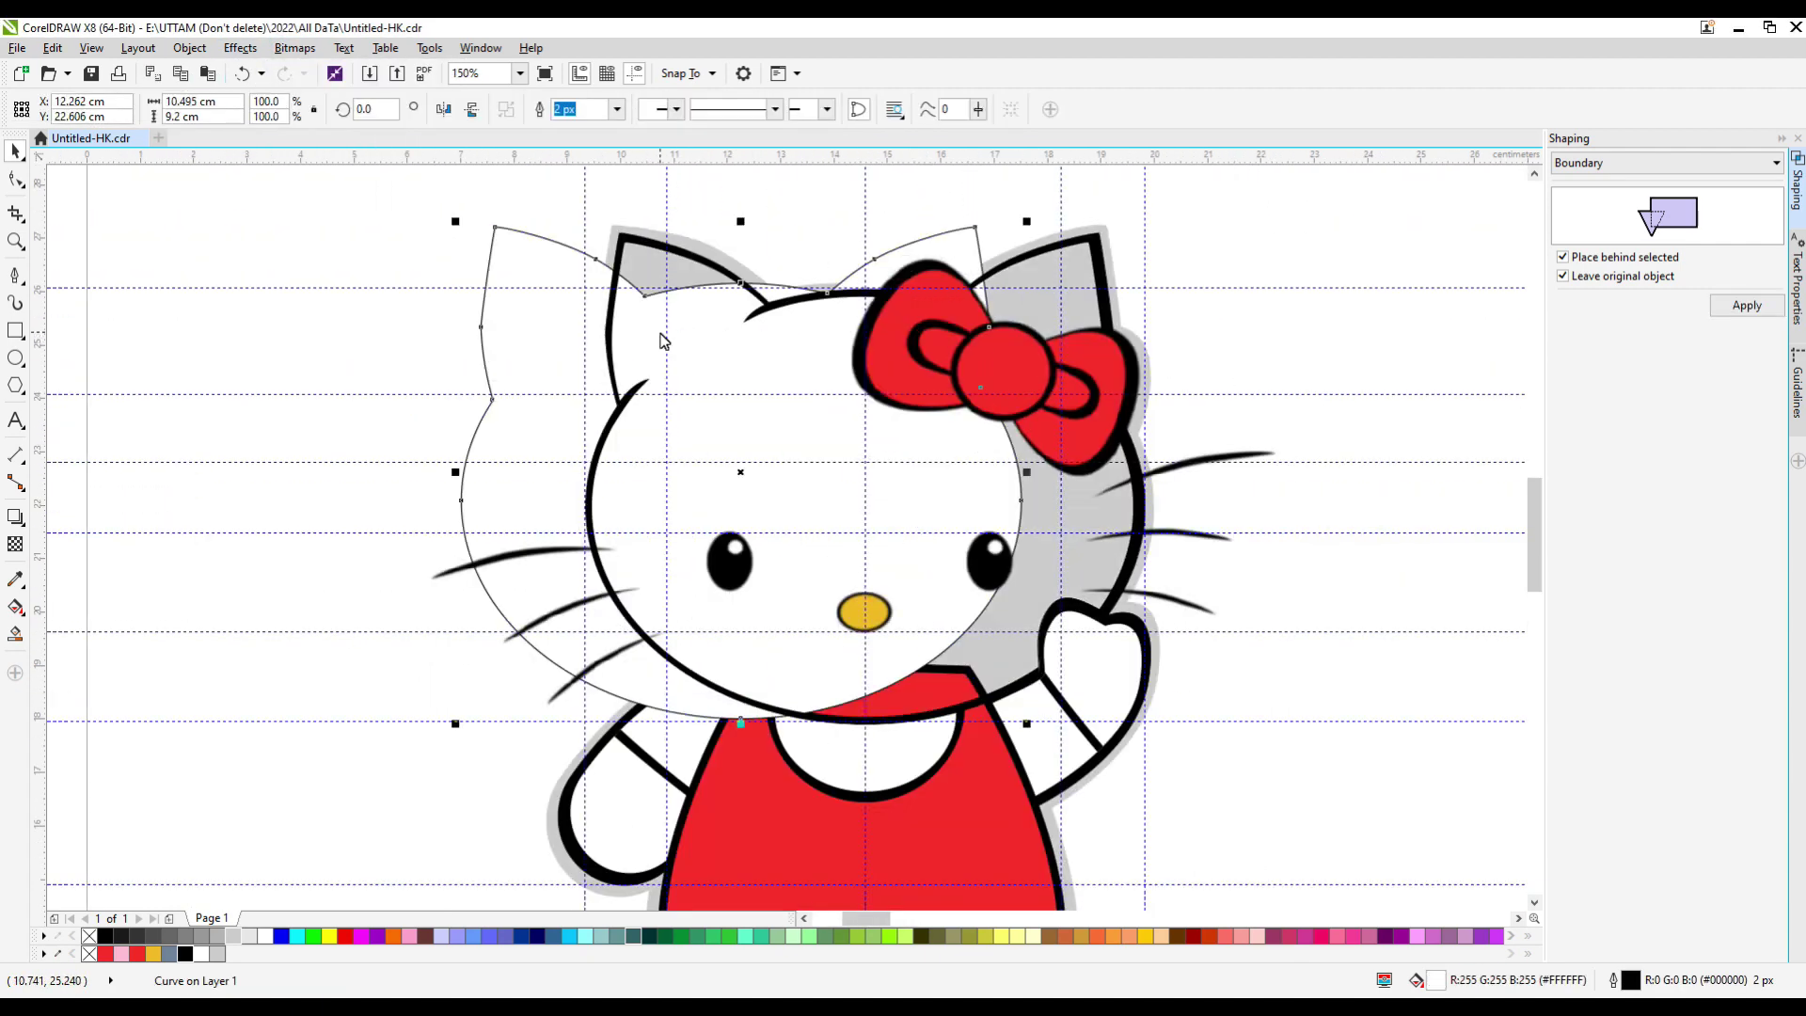
{"action": "key", "text": "Delete"}
Convert the grouped ear strokes at the left ear to a 600 dpi bitmap and apply a 4-pixel Gaussian Blur.
{"action": "left_click_drag", "start_coordinate": [390, 209], "coordinate": [811, 444]}
{"action": "scroll", "coordinate": [651, 267], "scroll_direction": "up", "scroll_amount": 2}
{"action": "left_click", "coordinate": [294, 48]}
{"action": "left_click", "coordinate": [346, 71]}
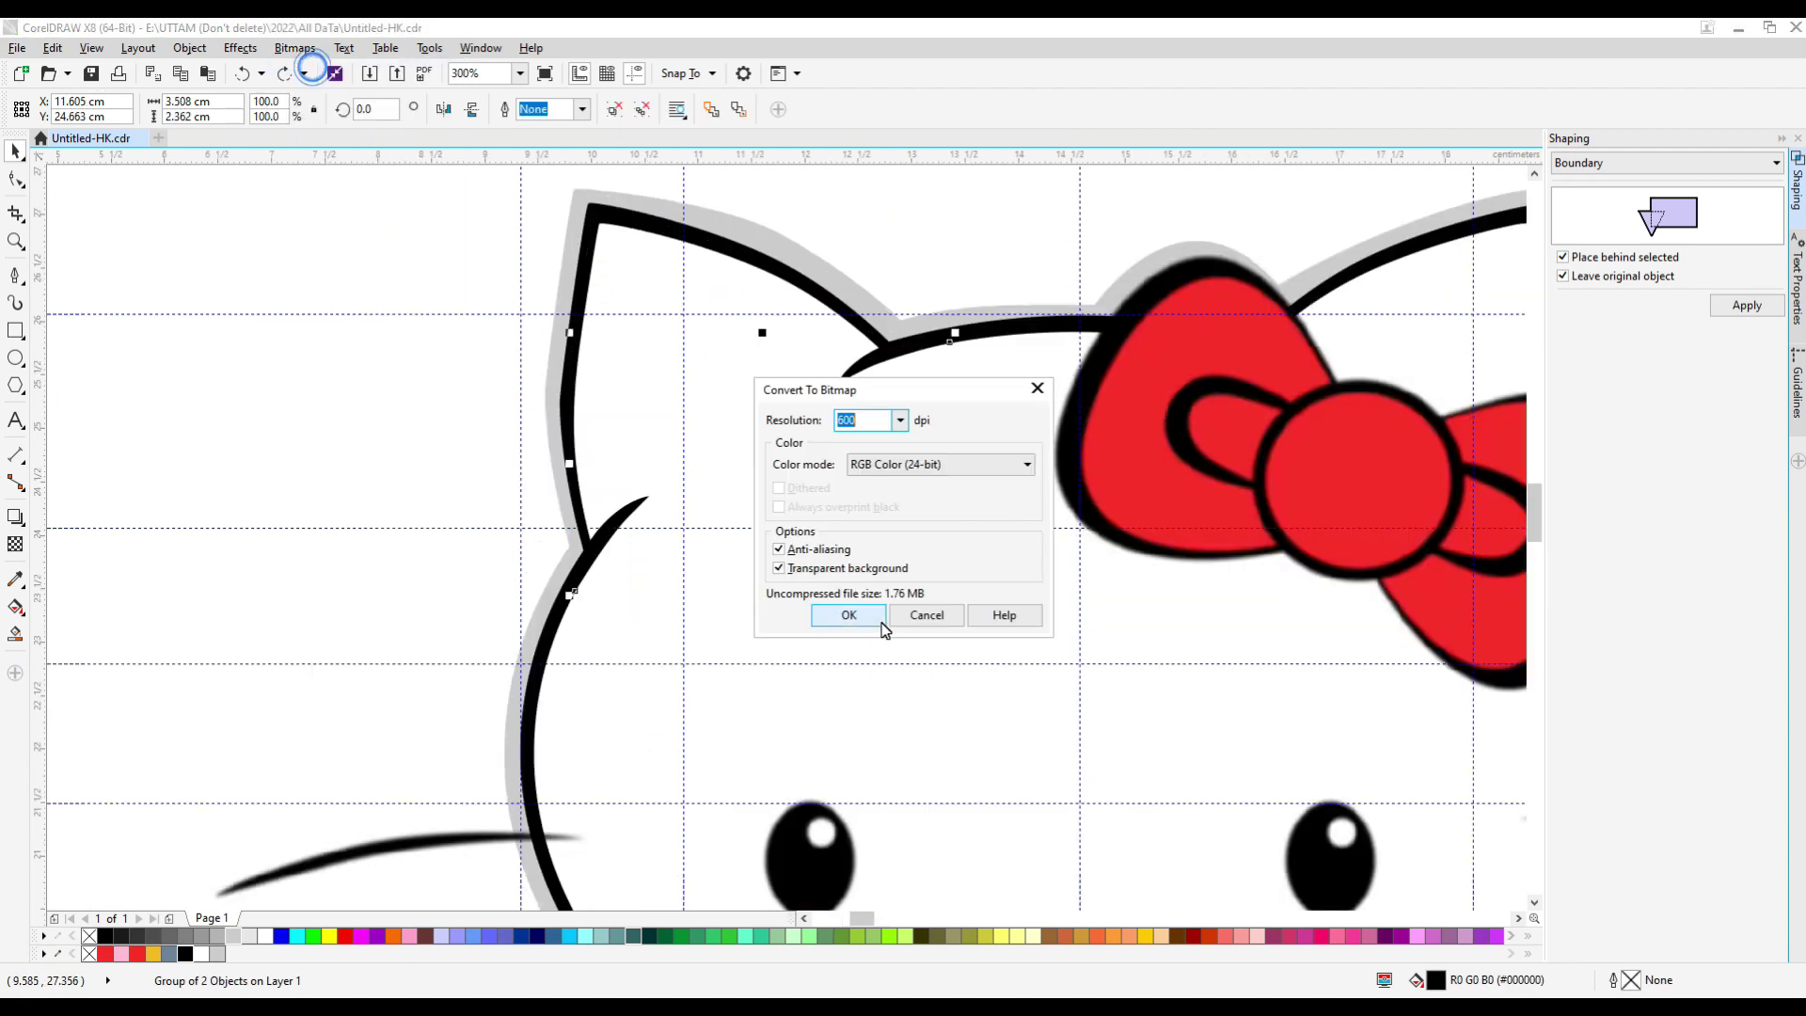
{"action": "left_click", "coordinate": [880, 621]}
{"action": "left_click", "coordinate": [294, 48]}
{"action": "left_click", "coordinate": [364, 455]}
{"action": "key", "text": "Return"}
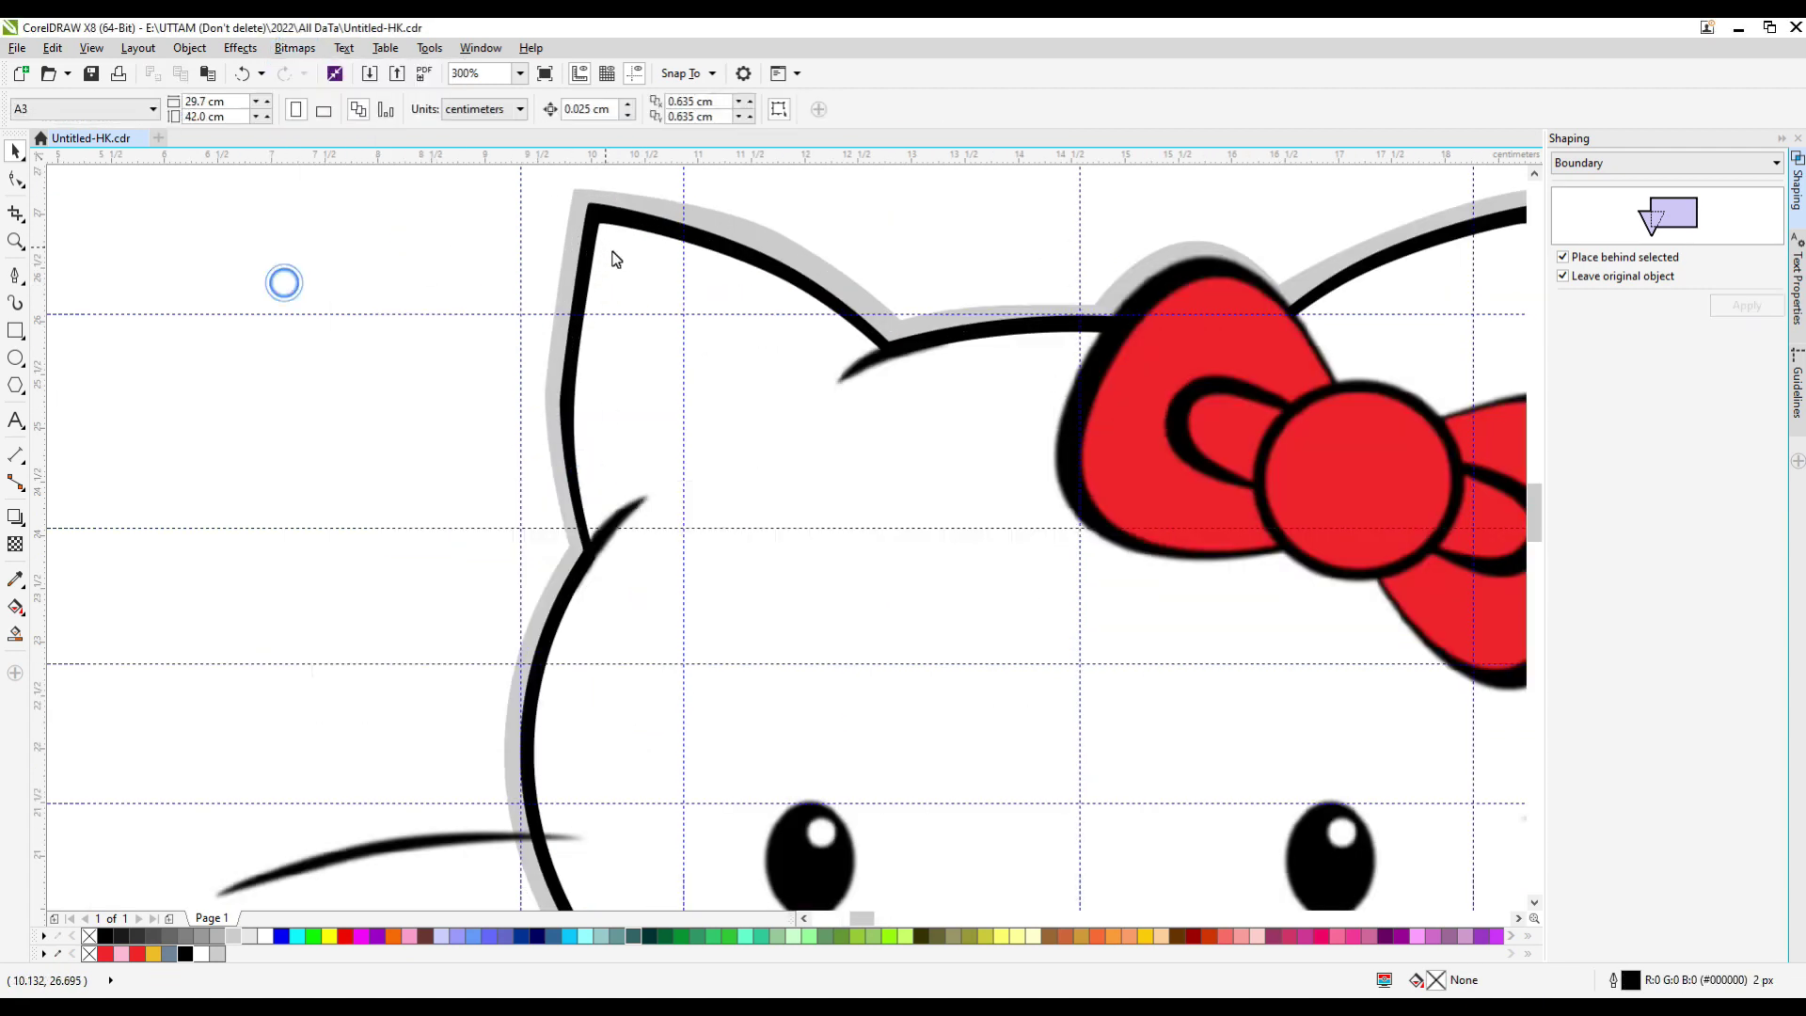
Try to convert the head outline and a second selected object to one 600 dpi bitmap.
{"action": "left_click", "coordinate": [645, 226], "text": "shift"}
{"action": "left_click", "coordinate": [292, 48]}
{"action": "left_click", "coordinate": [320, 70]}
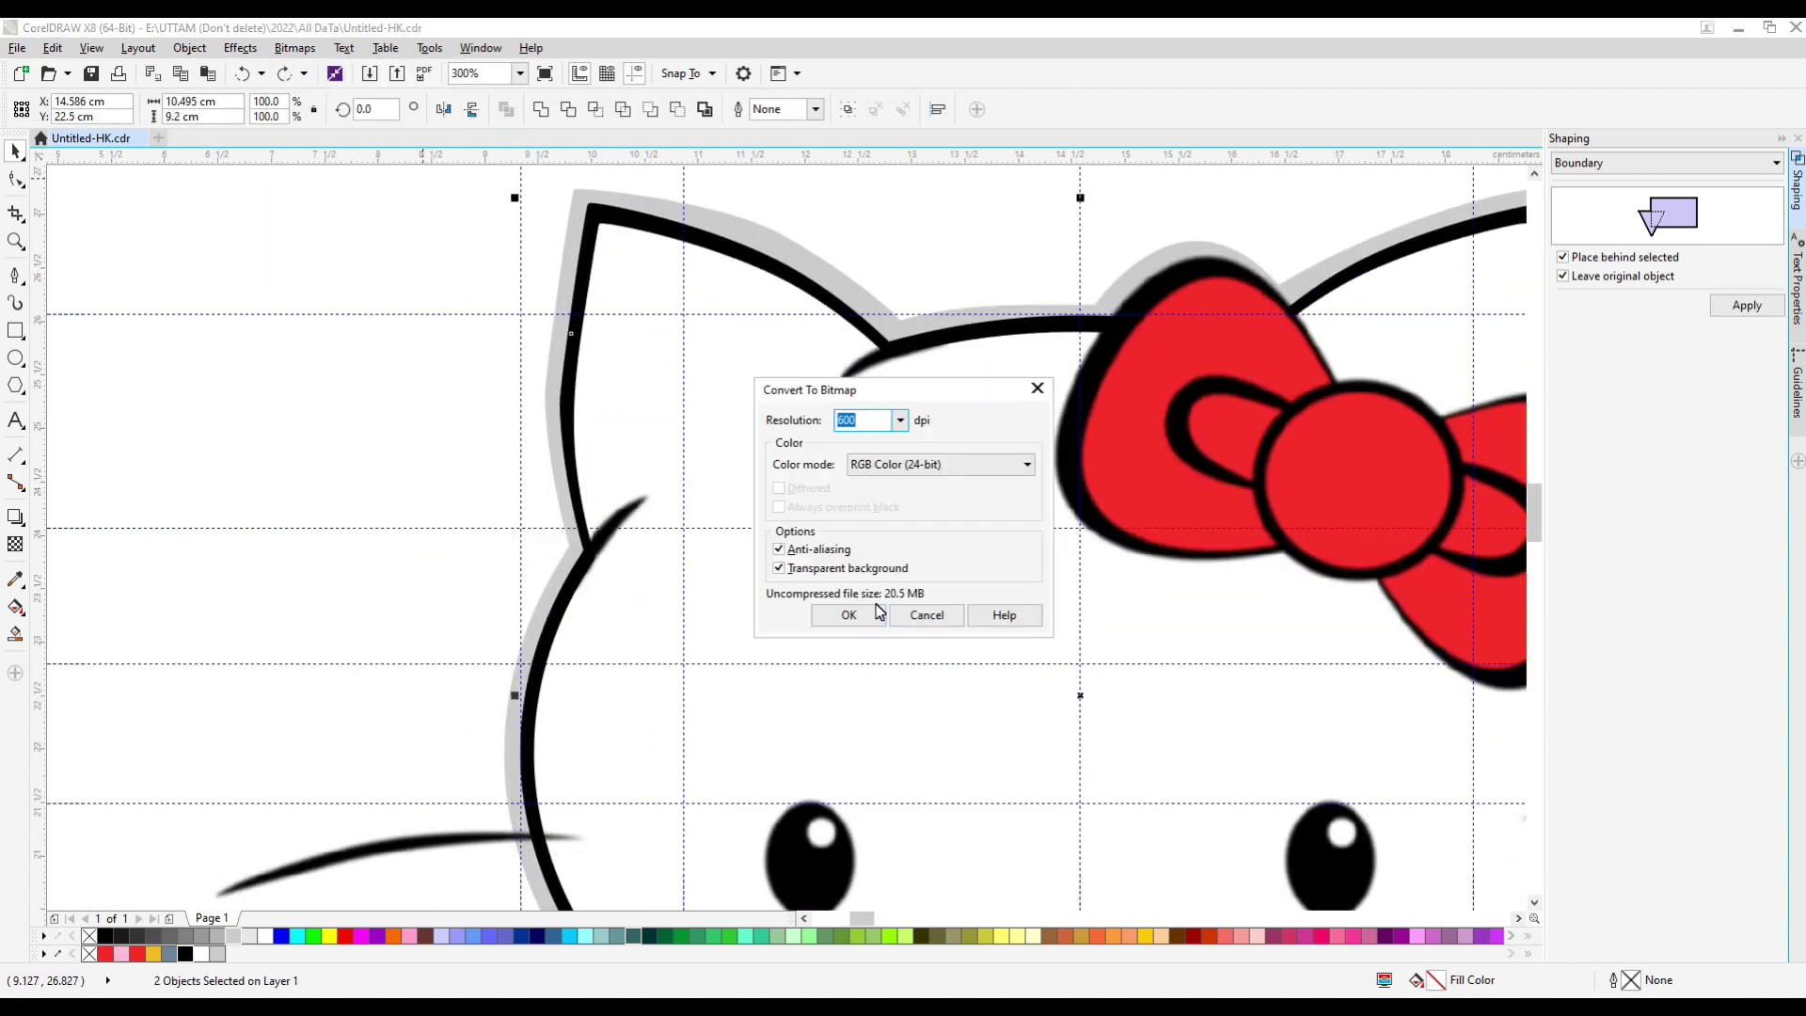
{"action": "key", "text": "Return"}
{"action": "left_click", "coordinate": [294, 48]}
{"action": "mouse_move", "coordinate": [363, 456]}
{"action": "left_click", "coordinate": [555, 485]}
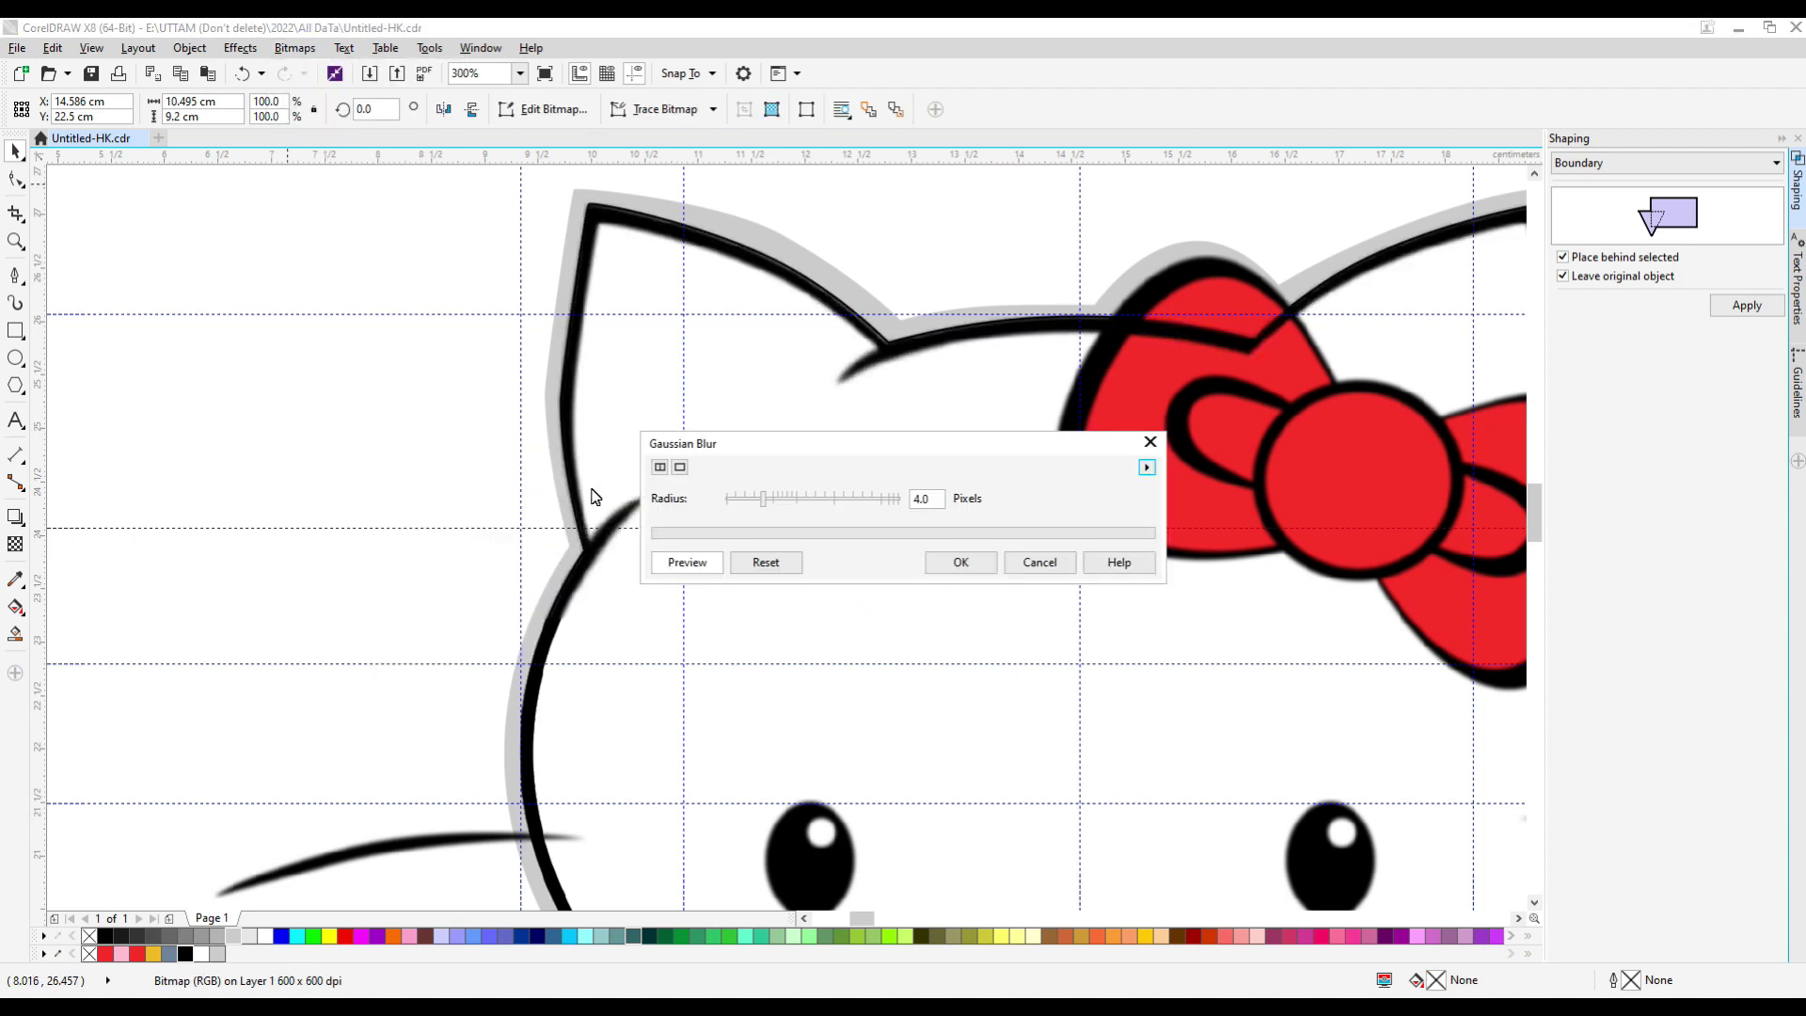
{"action": "left_click", "coordinate": [1039, 561]}
{"action": "key", "text": "ctrl+z"}
{"action": "key", "text": "ctrl+z"}
{"action": "key", "text": "ctrl+z"}
{"action": "key", "text": "ctrl+z"}
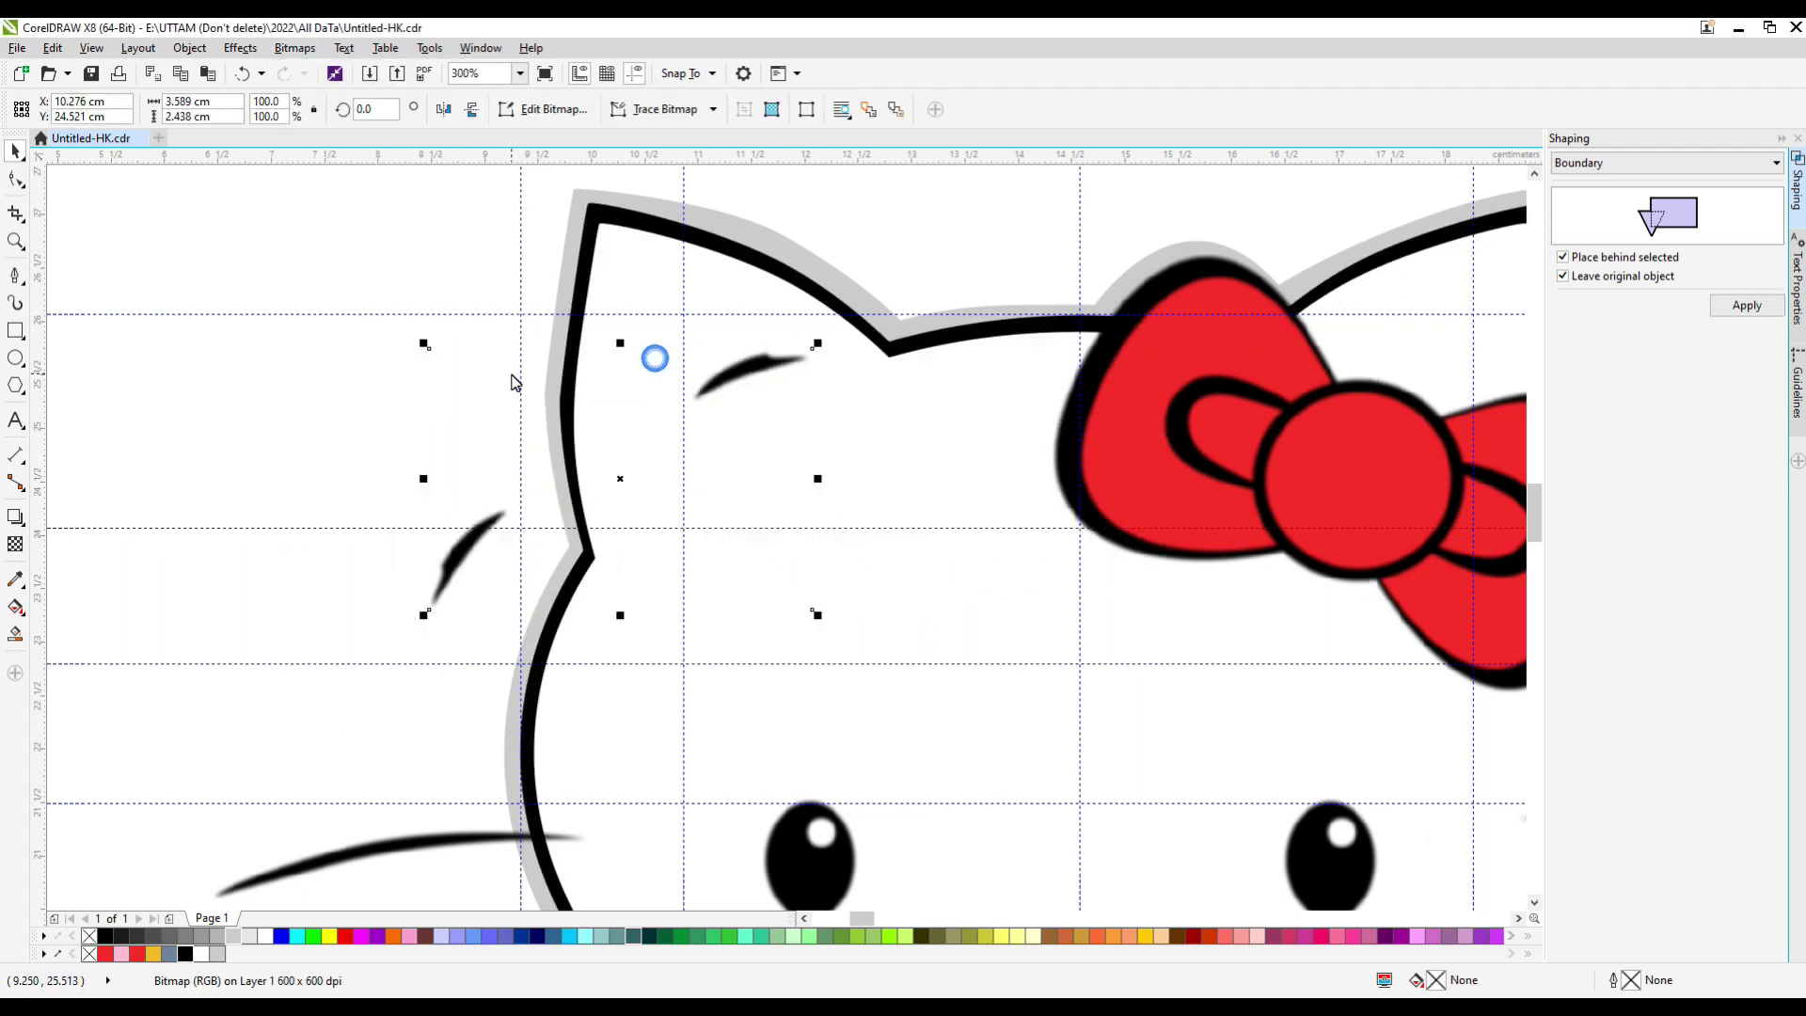
Convert the two selected head shapes to one 600 dpi bitmap and apply a Gaussian Blur with a 4-pixel radius.
{"action": "left_click", "coordinate": [295, 48]}
{"action": "left_click", "coordinate": [320, 68]}
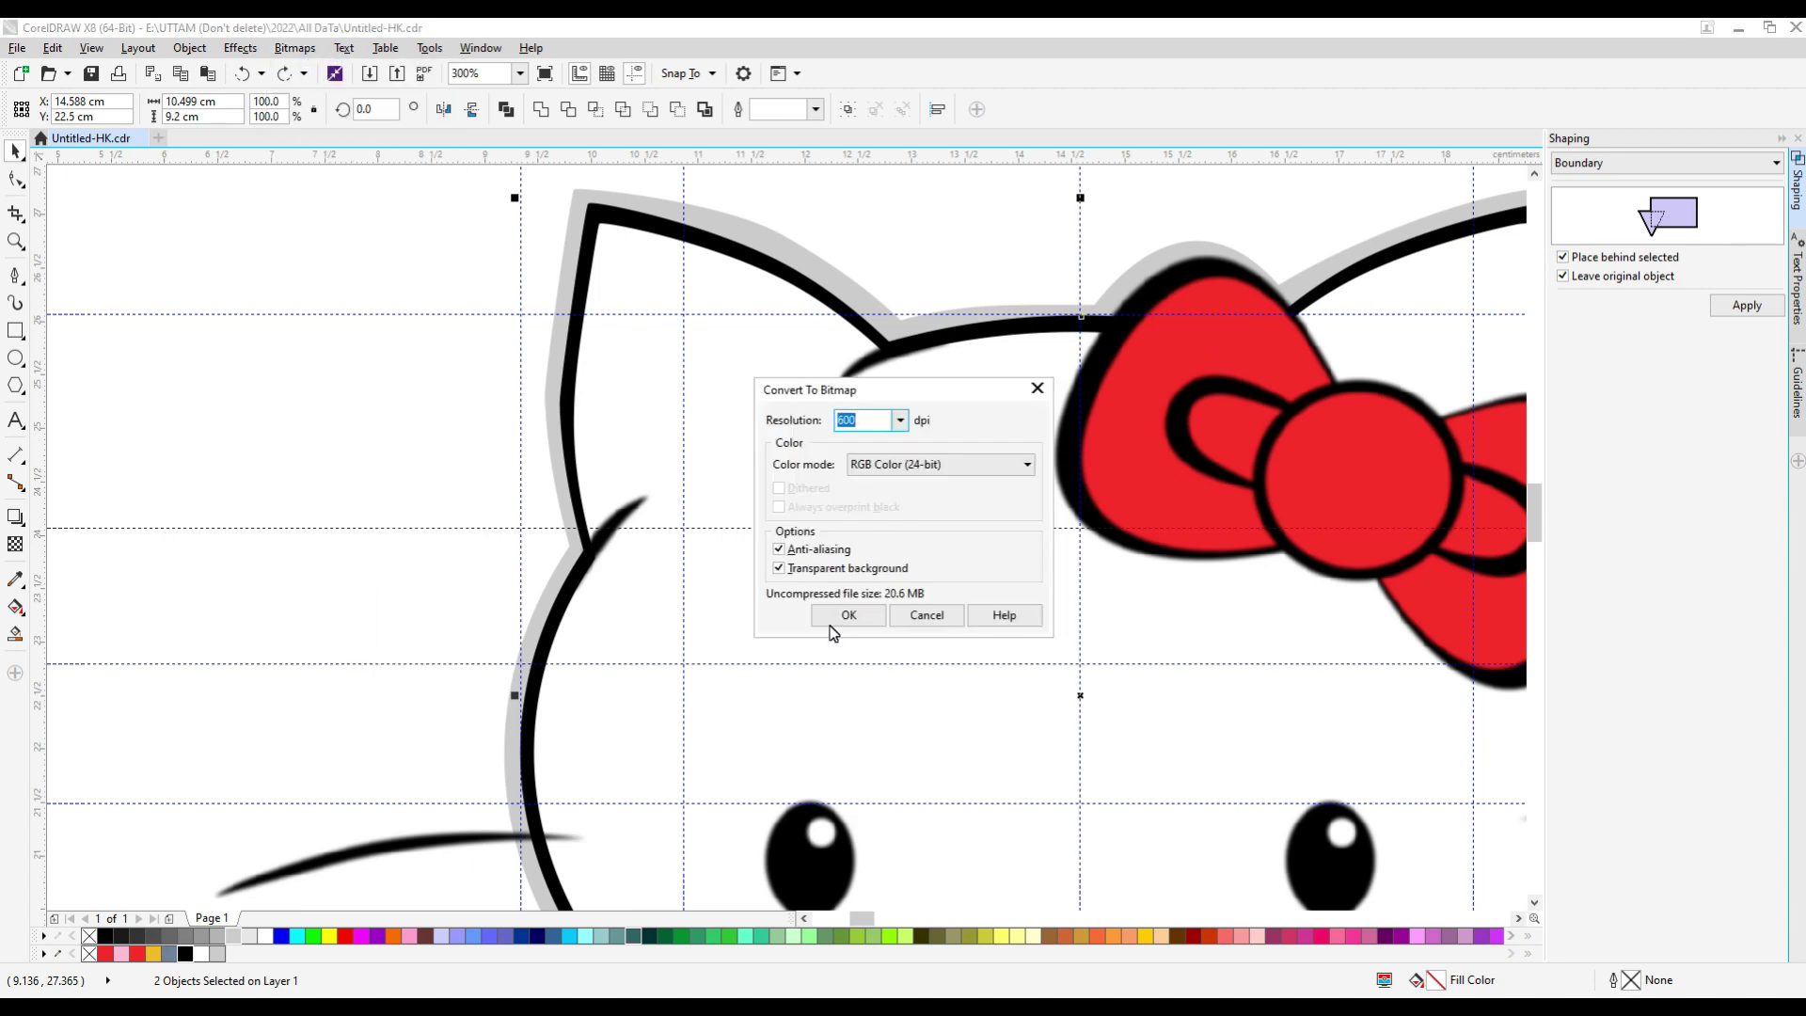
{"action": "left_click", "coordinate": [840, 616]}
{"action": "left_click", "coordinate": [295, 48]}
{"action": "mouse_move", "coordinate": [363, 455]}
{"action": "left_click", "coordinate": [520, 486]}
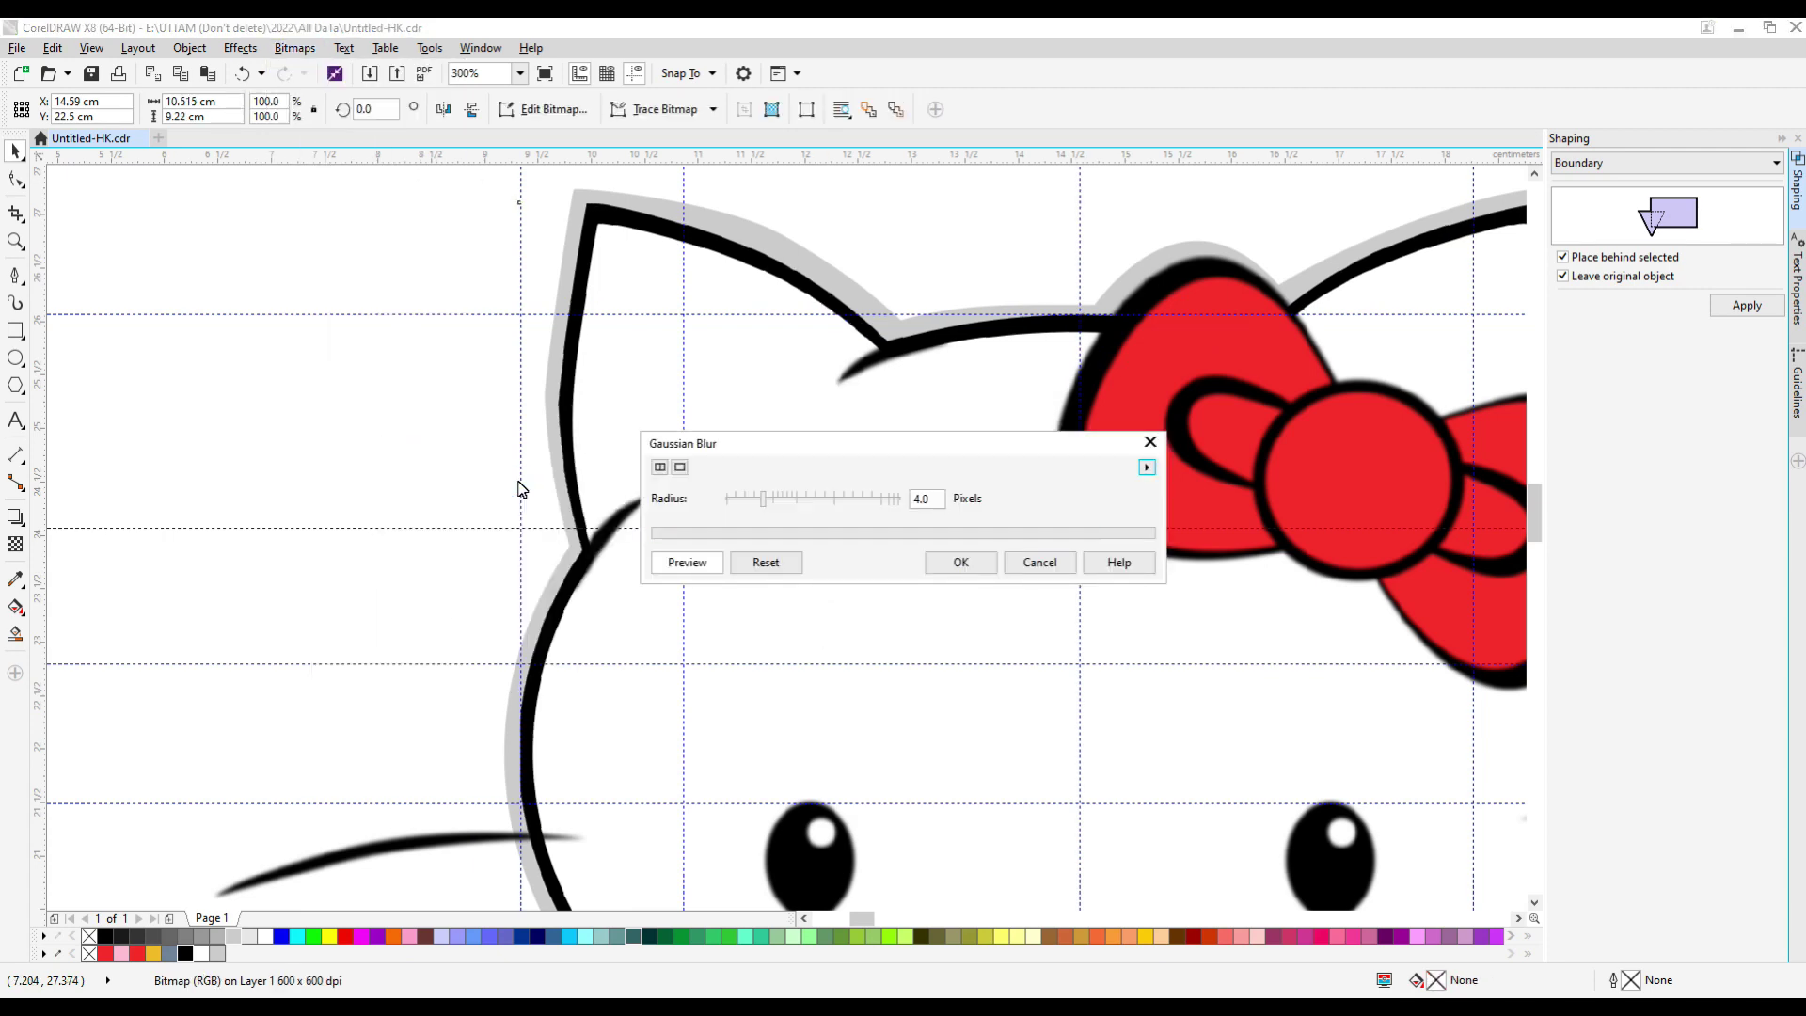
{"action": "key", "text": "Return"}
Convert the white neckline shape on the dress to a 600 dpi bitmap and apply a Gaussian Blur.
{"action": "scroll", "coordinate": [1298, 424], "scroll_direction": "down", "scroll_amount": 3}
{"action": "left_click", "coordinate": [1298, 423]}
{"action": "scroll", "coordinate": [938, 636], "scroll_direction": "up", "scroll_amount": 2}
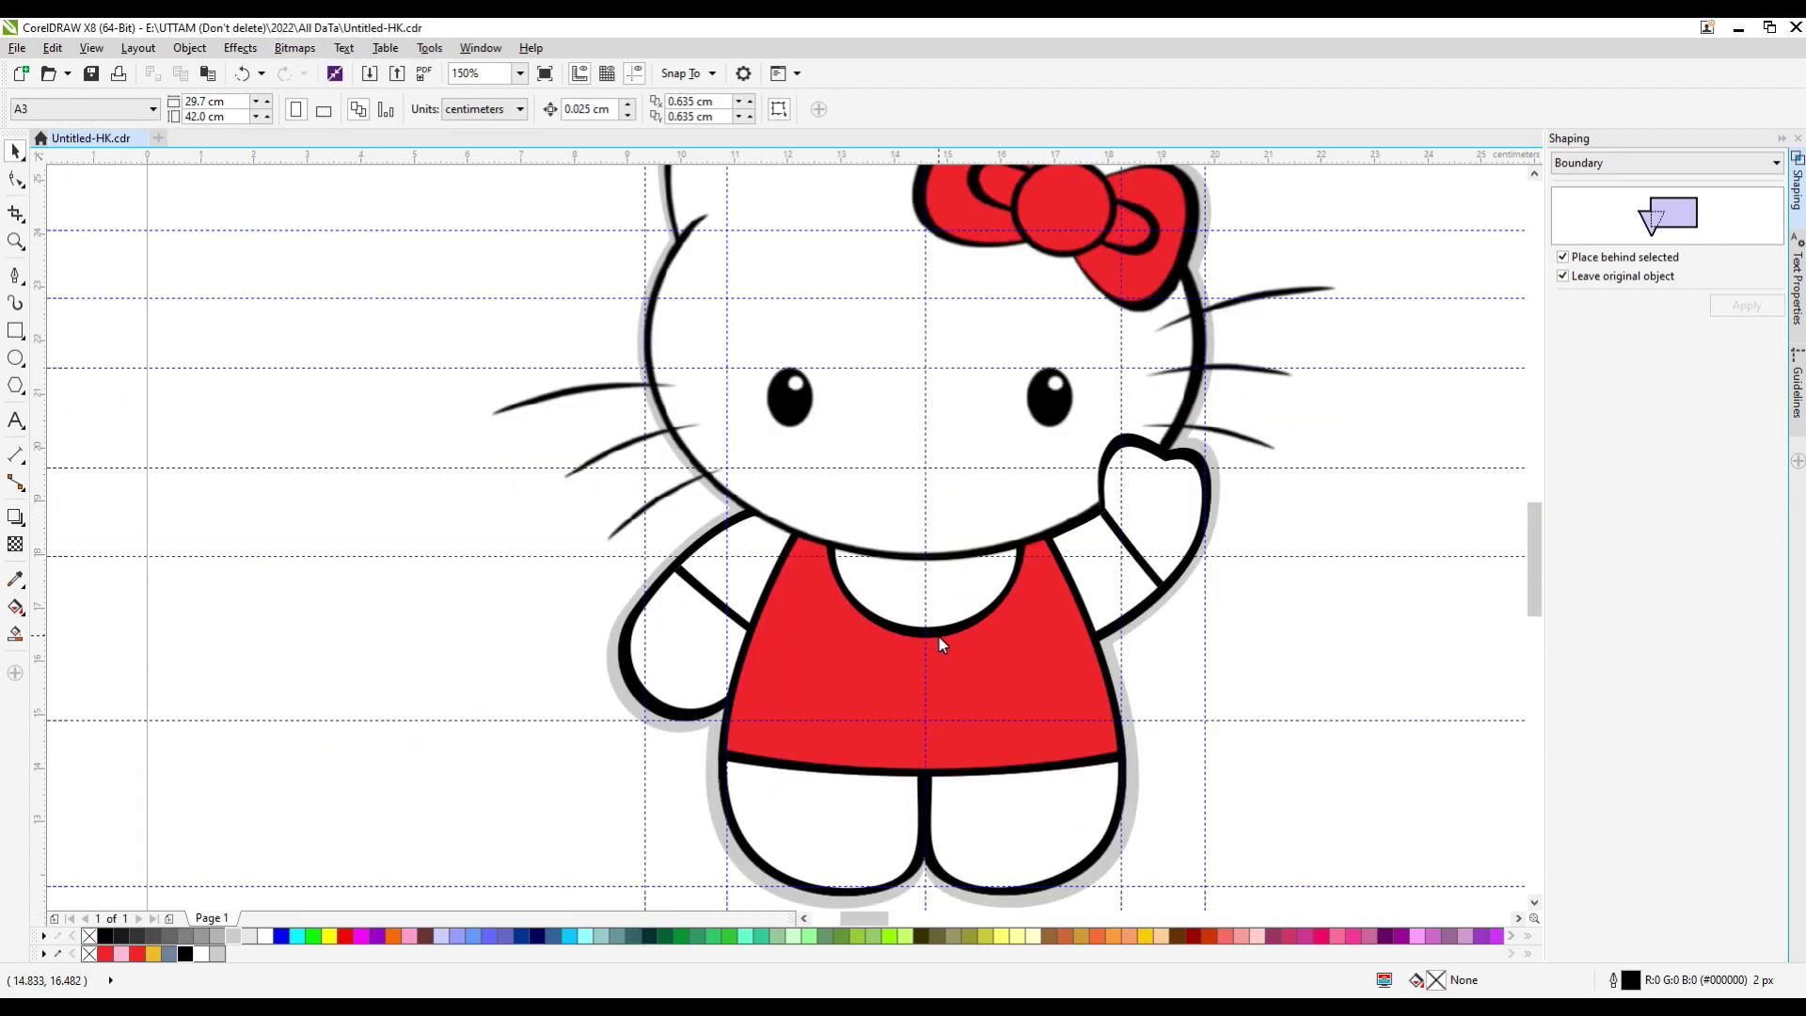
{"action": "left_click", "coordinate": [926, 611]}
{"action": "left_click", "coordinate": [279, 48]}
{"action": "left_click", "coordinate": [319, 69]}
{"action": "left_click", "coordinate": [847, 612]}
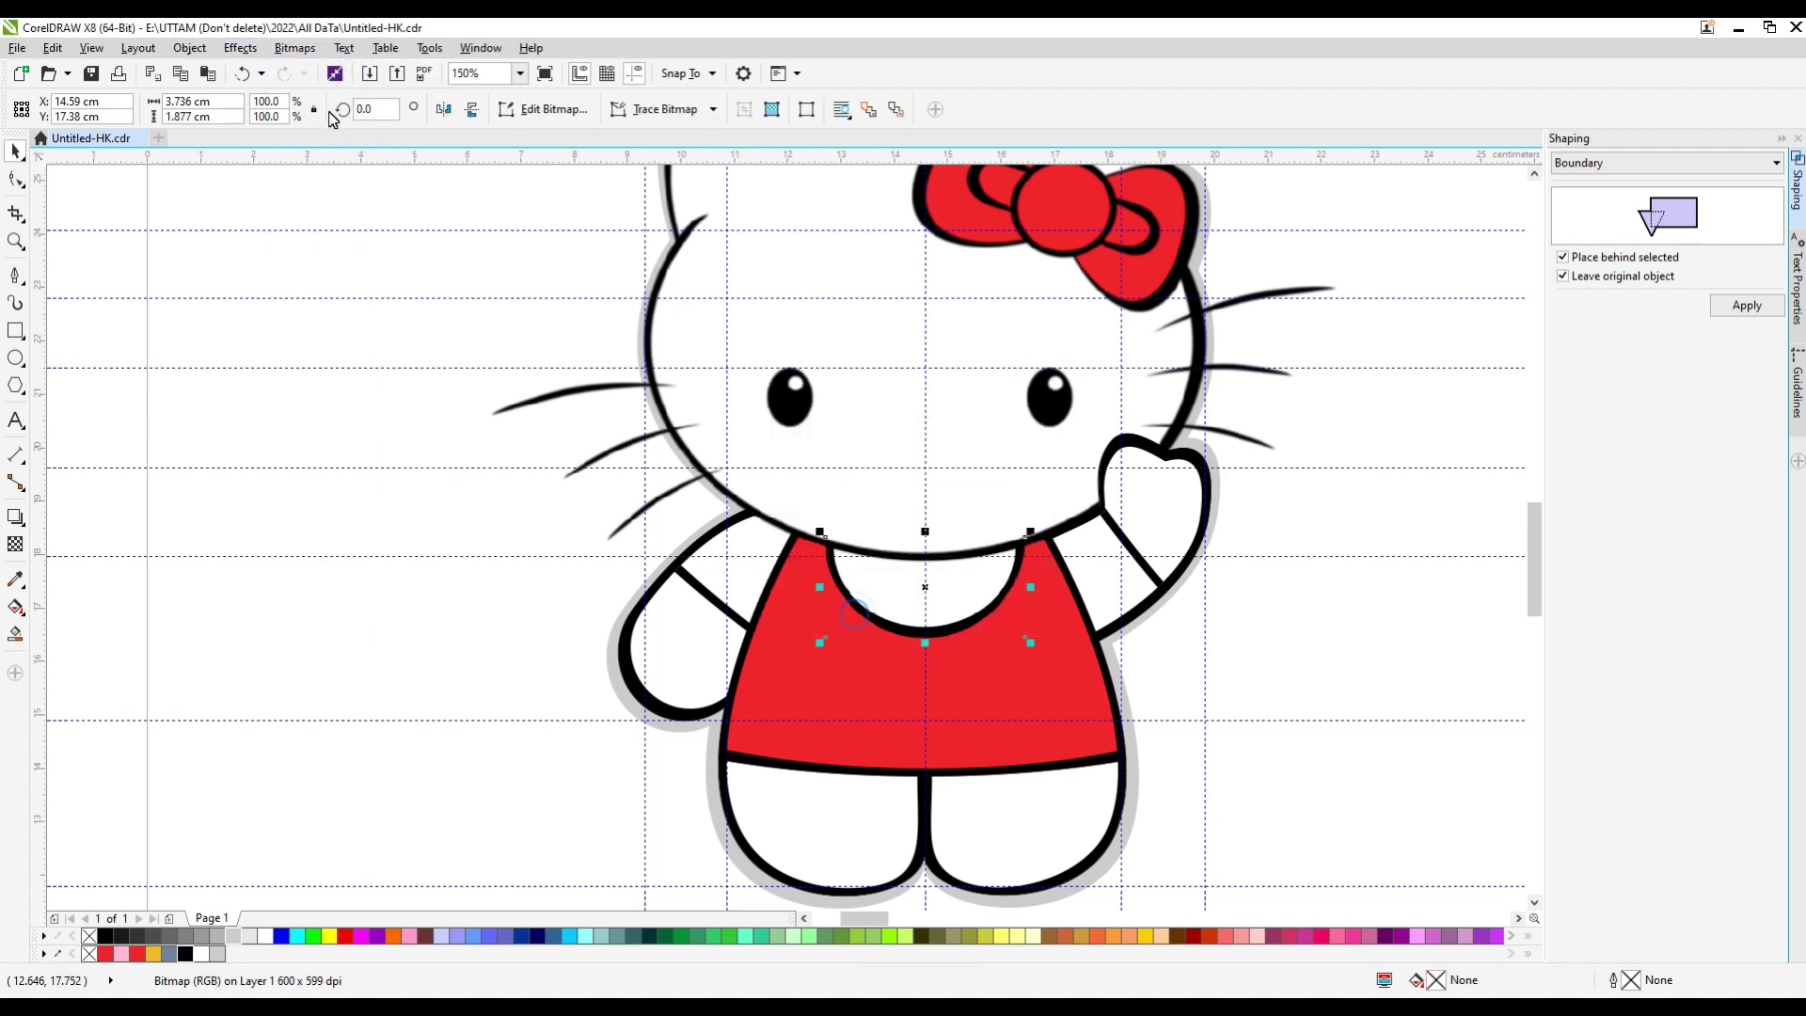
{"action": "left_click", "coordinate": [295, 48]}
{"action": "mouse_move", "coordinate": [363, 455]}
{"action": "left_click", "coordinate": [511, 483]}
{"action": "key", "text": "Return"}
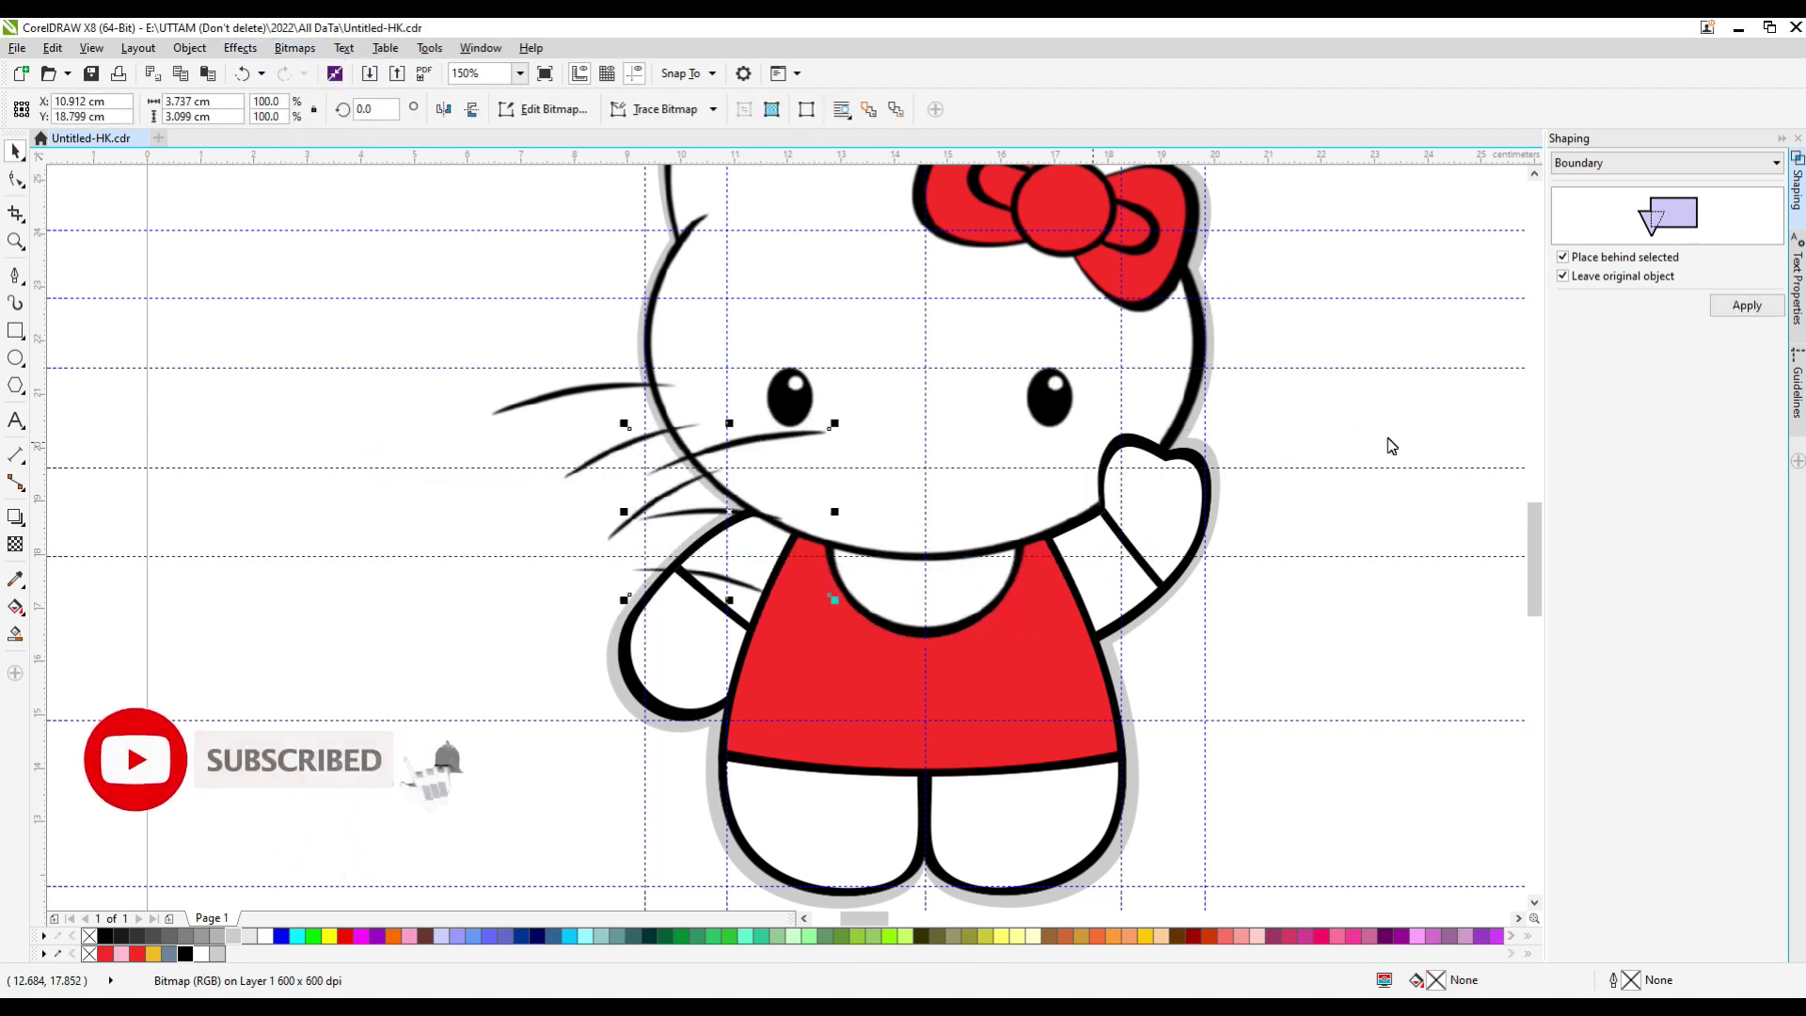
Convert the lowered left arm to a 600 dpi bitmap and apply a Gaussian Blur with a 10-pixel radius.
{"action": "left_click_drag", "start_coordinate": [1463, 423], "coordinate": [760, 575]}
{"action": "left_click", "coordinate": [715, 591]}
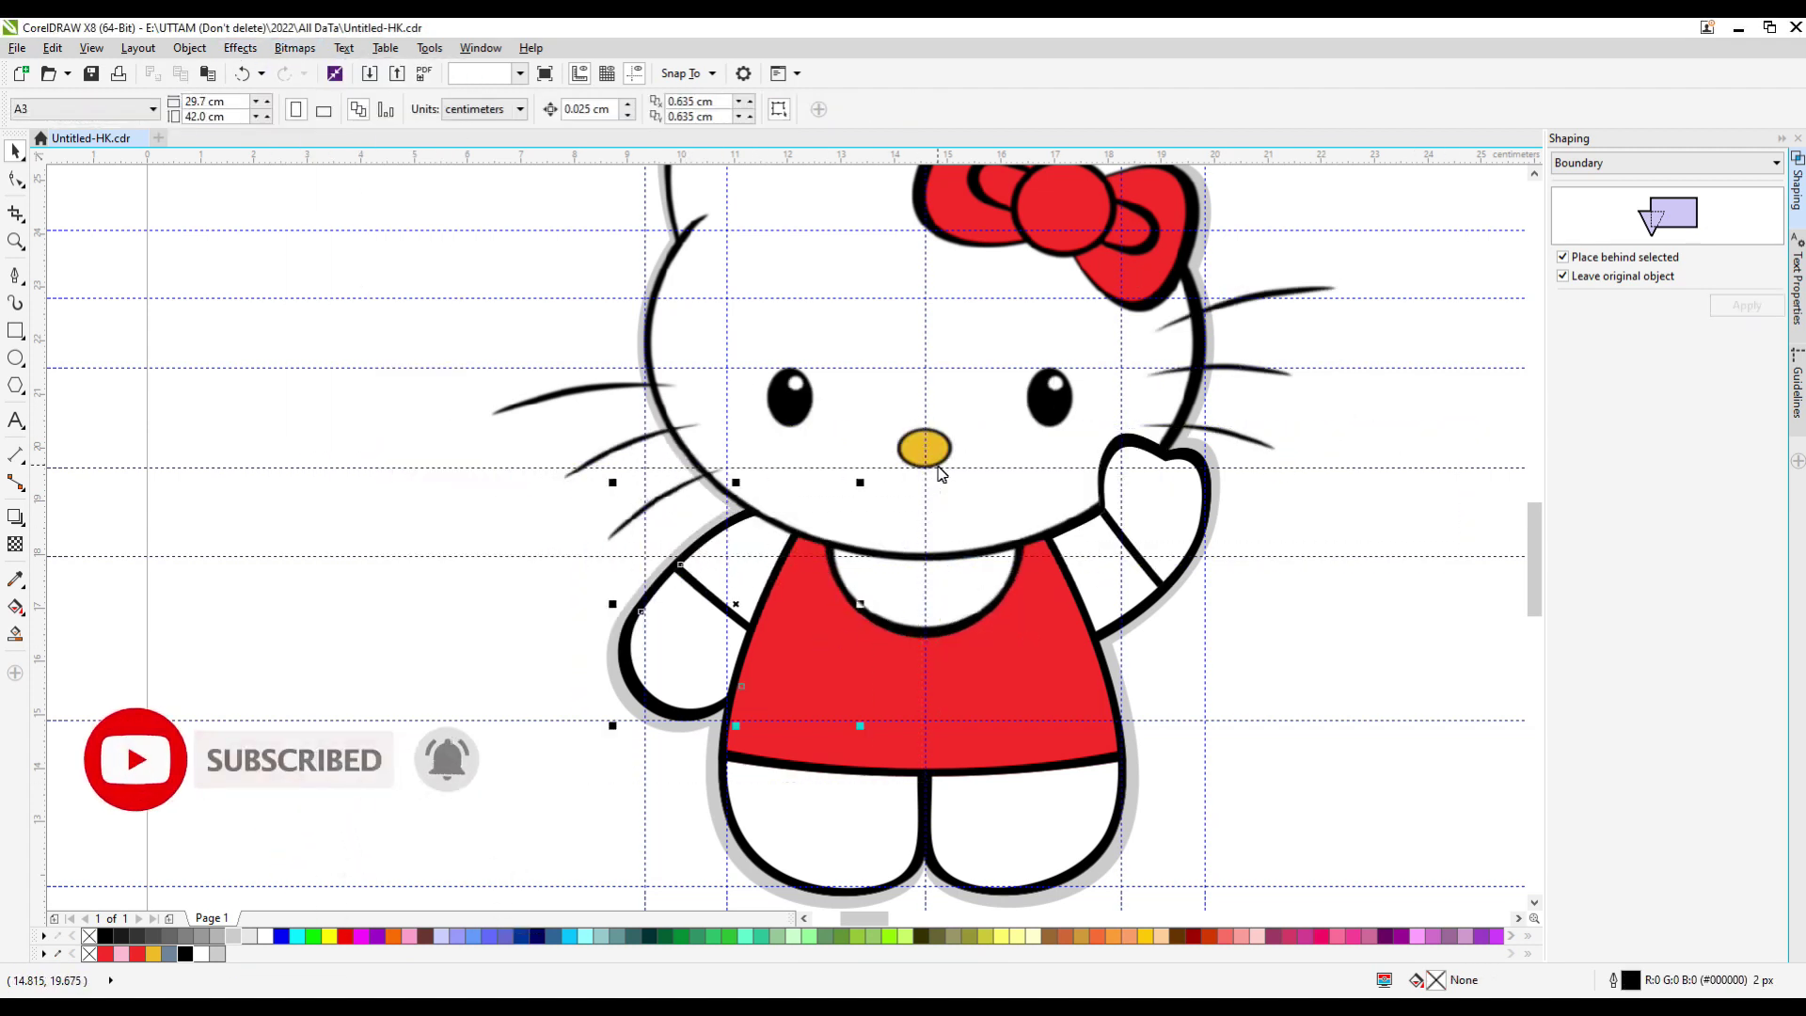
{"action": "left_click", "coordinate": [799, 658], "text": "shift"}
{"action": "left_click", "coordinate": [294, 48]}
{"action": "left_click", "coordinate": [318, 74]}
{"action": "left_click", "coordinate": [848, 617]}
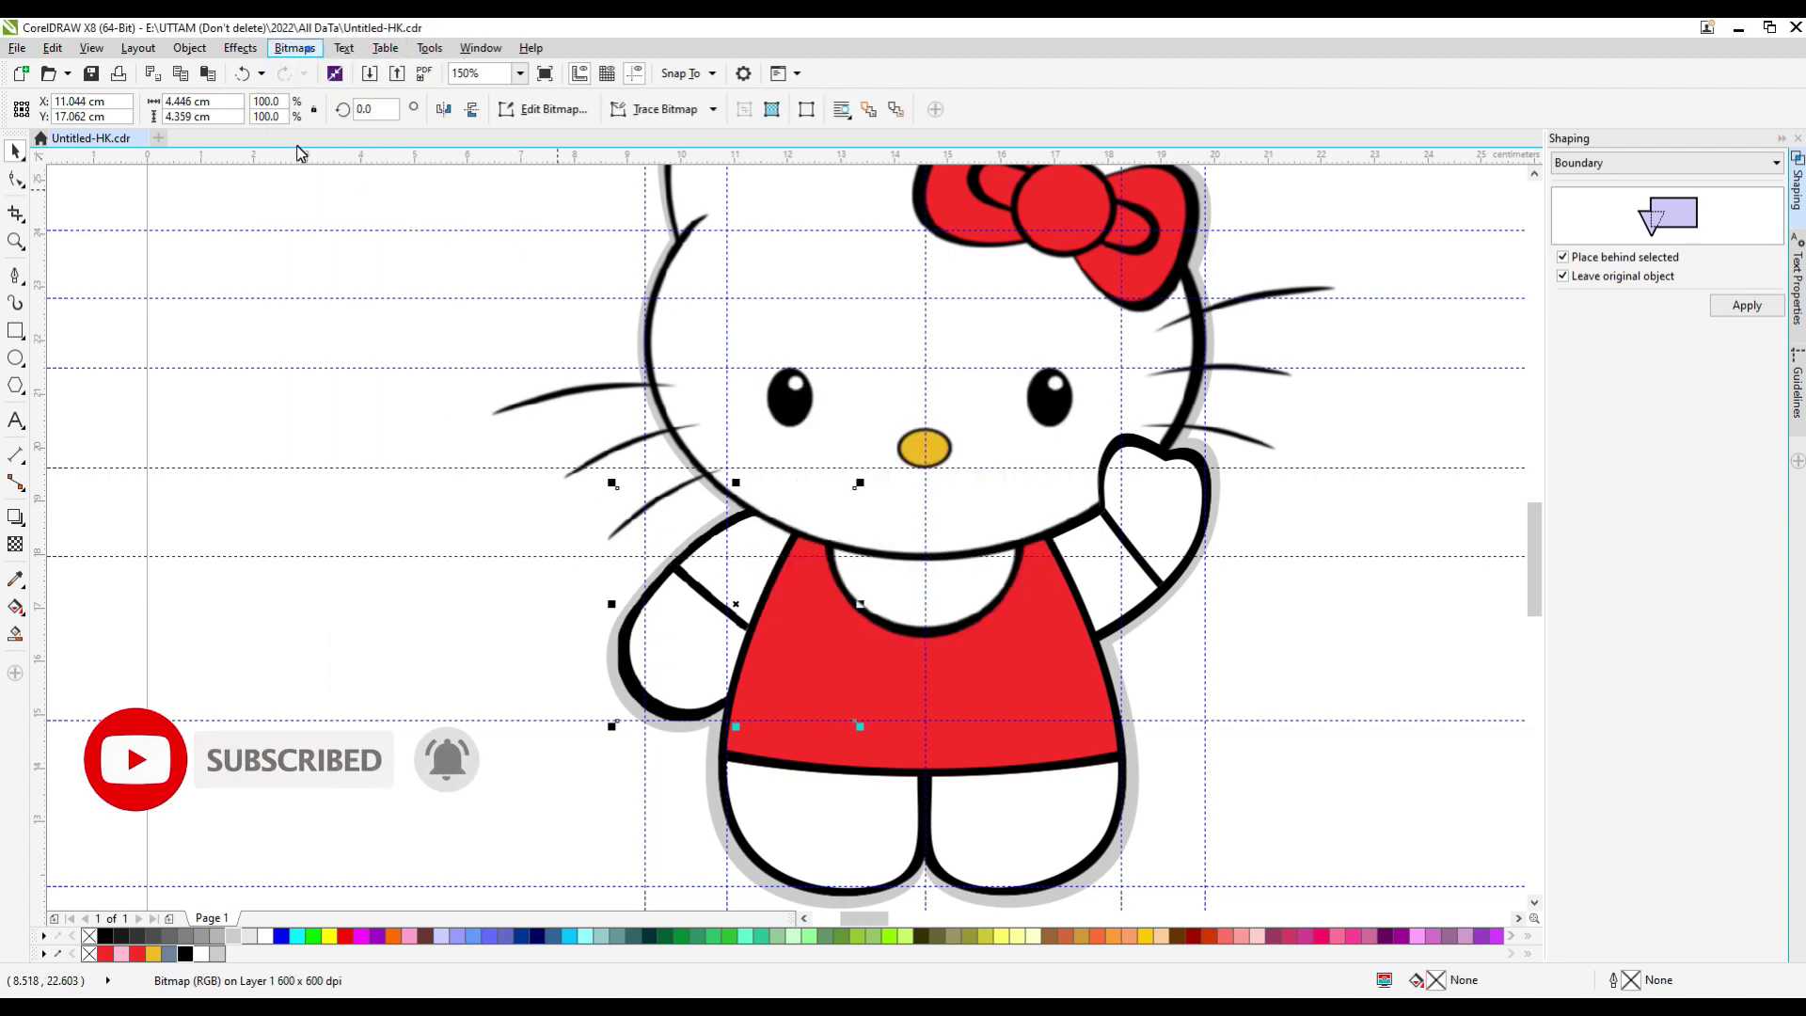
{"action": "left_click", "coordinate": [295, 48]}
{"action": "mouse_move", "coordinate": [363, 455]}
{"action": "left_click", "coordinate": [511, 484]}
{"action": "left_click", "coordinate": [800, 500]}
{"action": "left_click", "coordinate": [801, 499]}
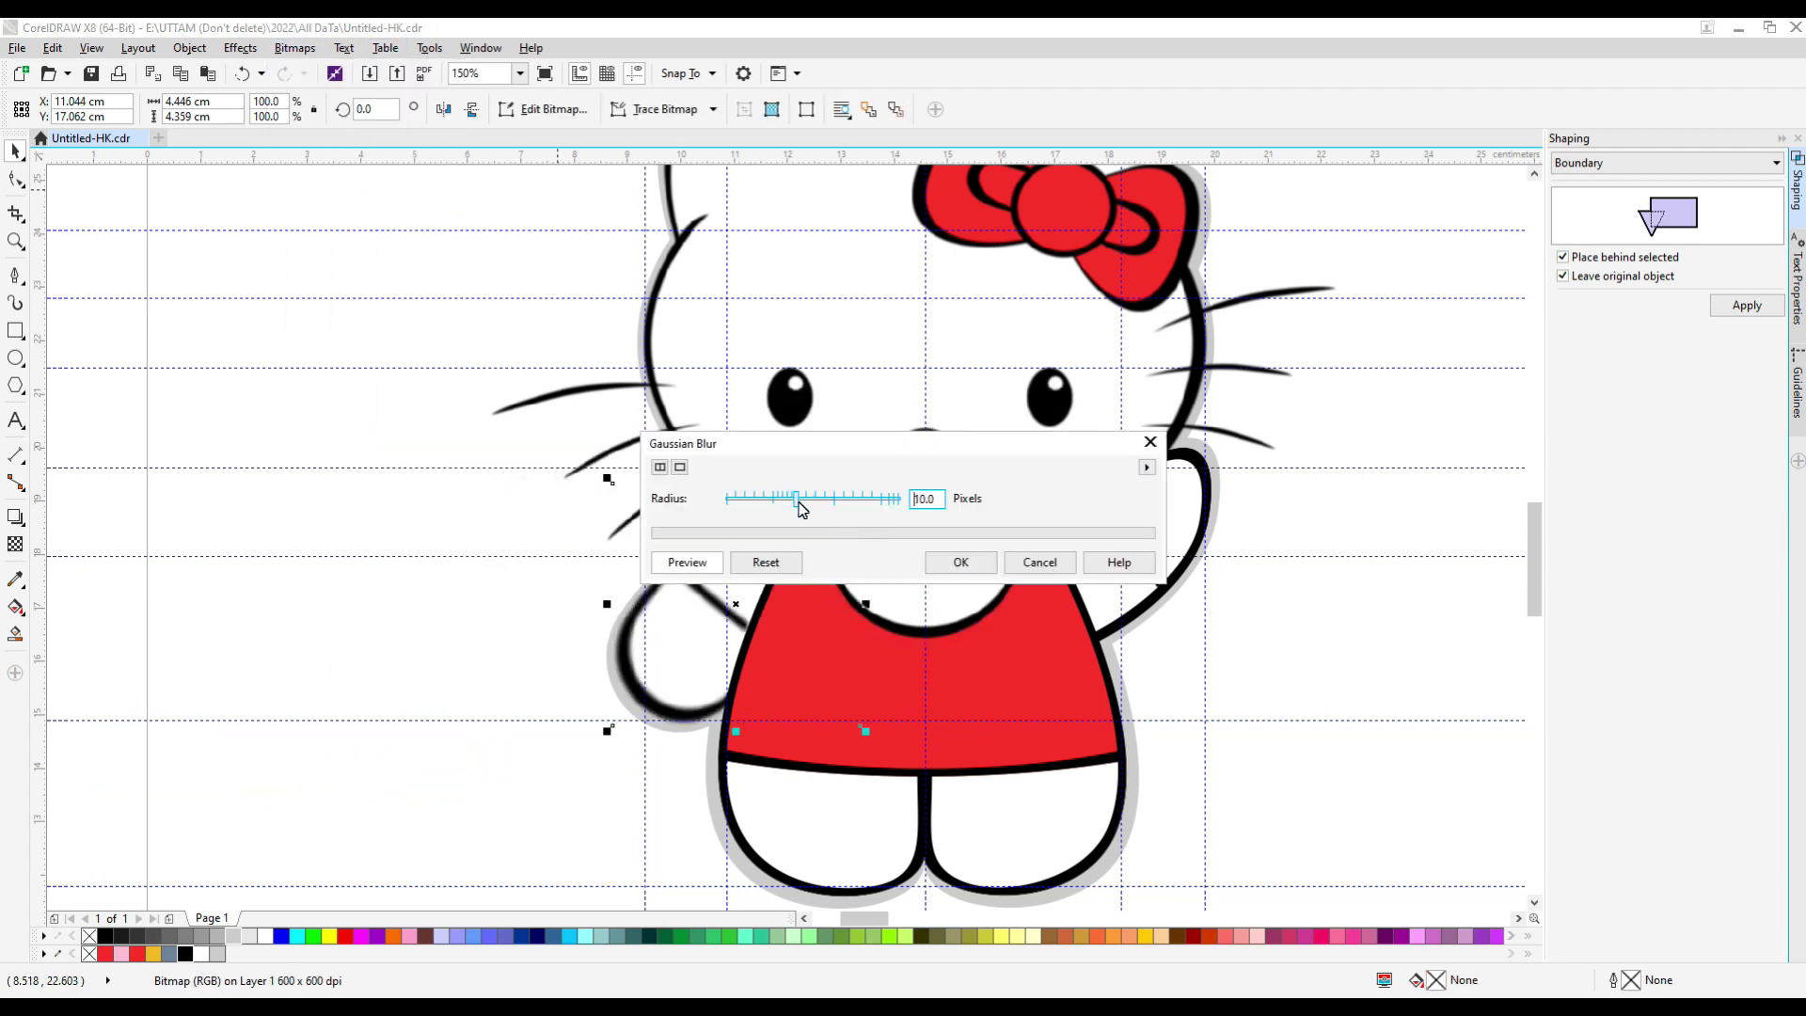
{"action": "left_click", "coordinate": [961, 561]}
Convert the three shapes of the raised arm to a 600 dpi bitmap and apply a Gaussian Blur.
{"action": "scroll", "coordinate": [1290, 492], "scroll_direction": "up", "scroll_amount": 2}
{"action": "left_click", "coordinate": [1029, 635]}
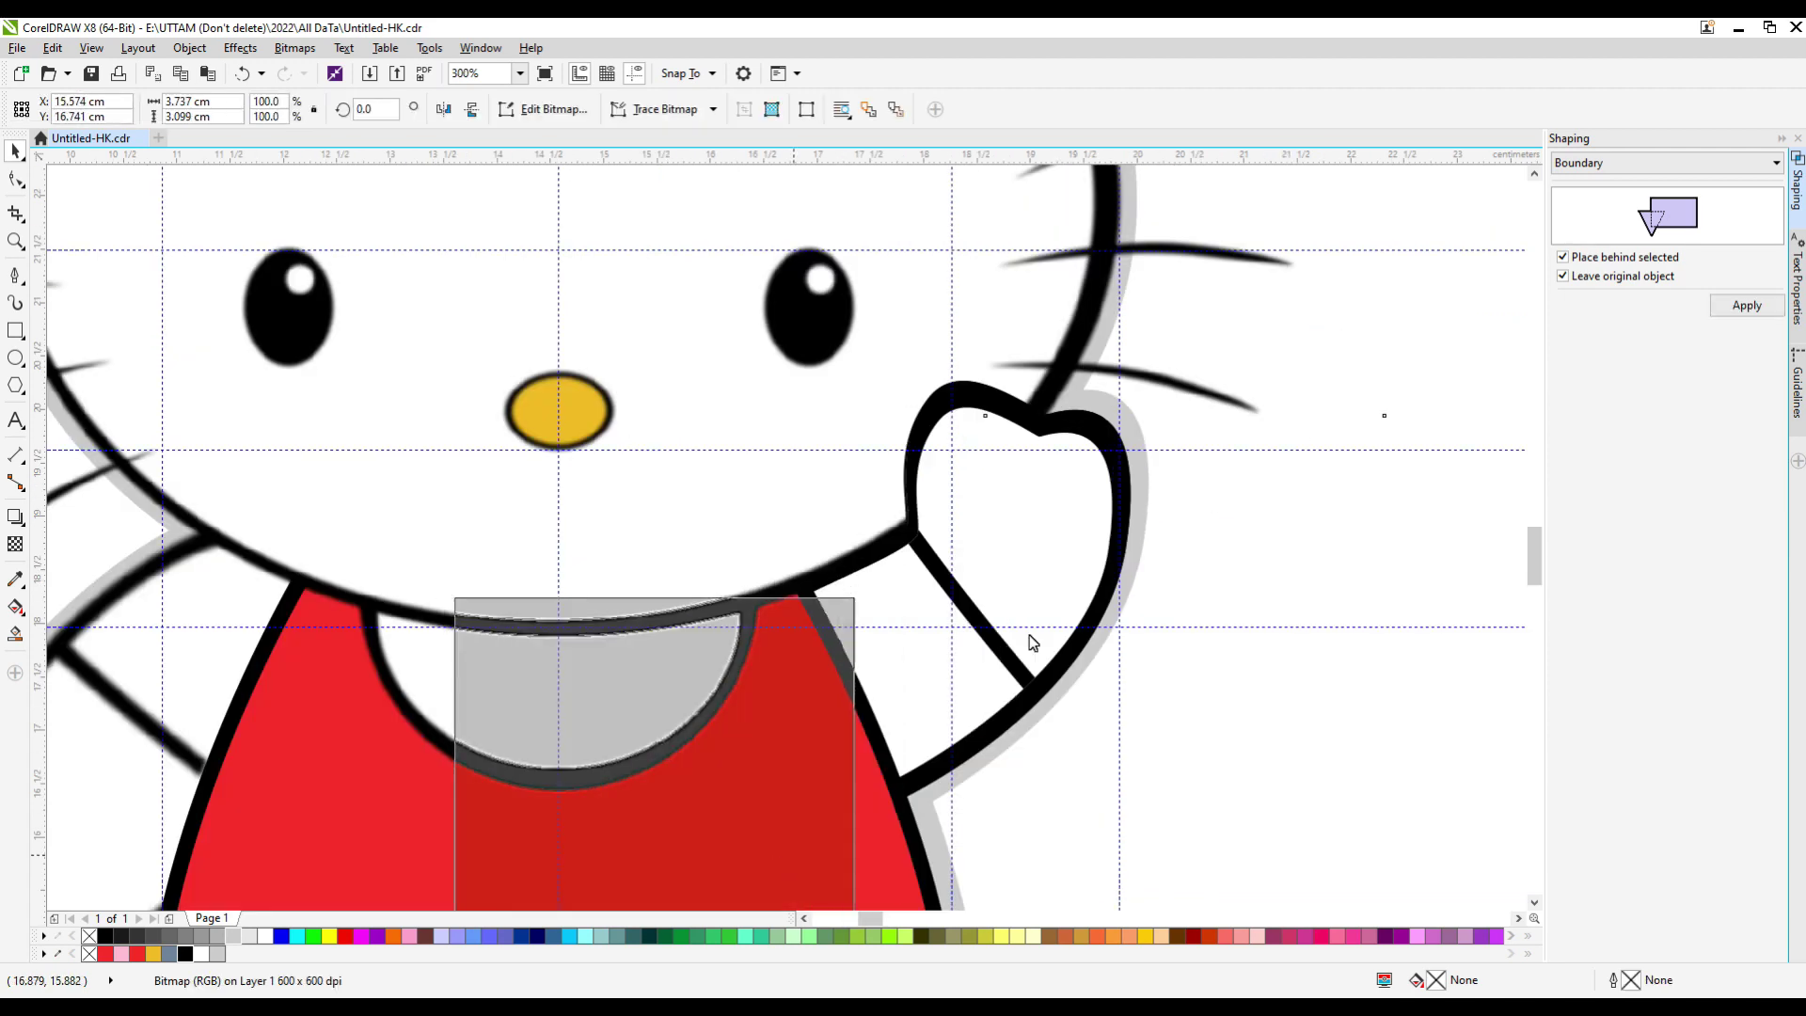
{"action": "key", "text": "ctrl+a"}
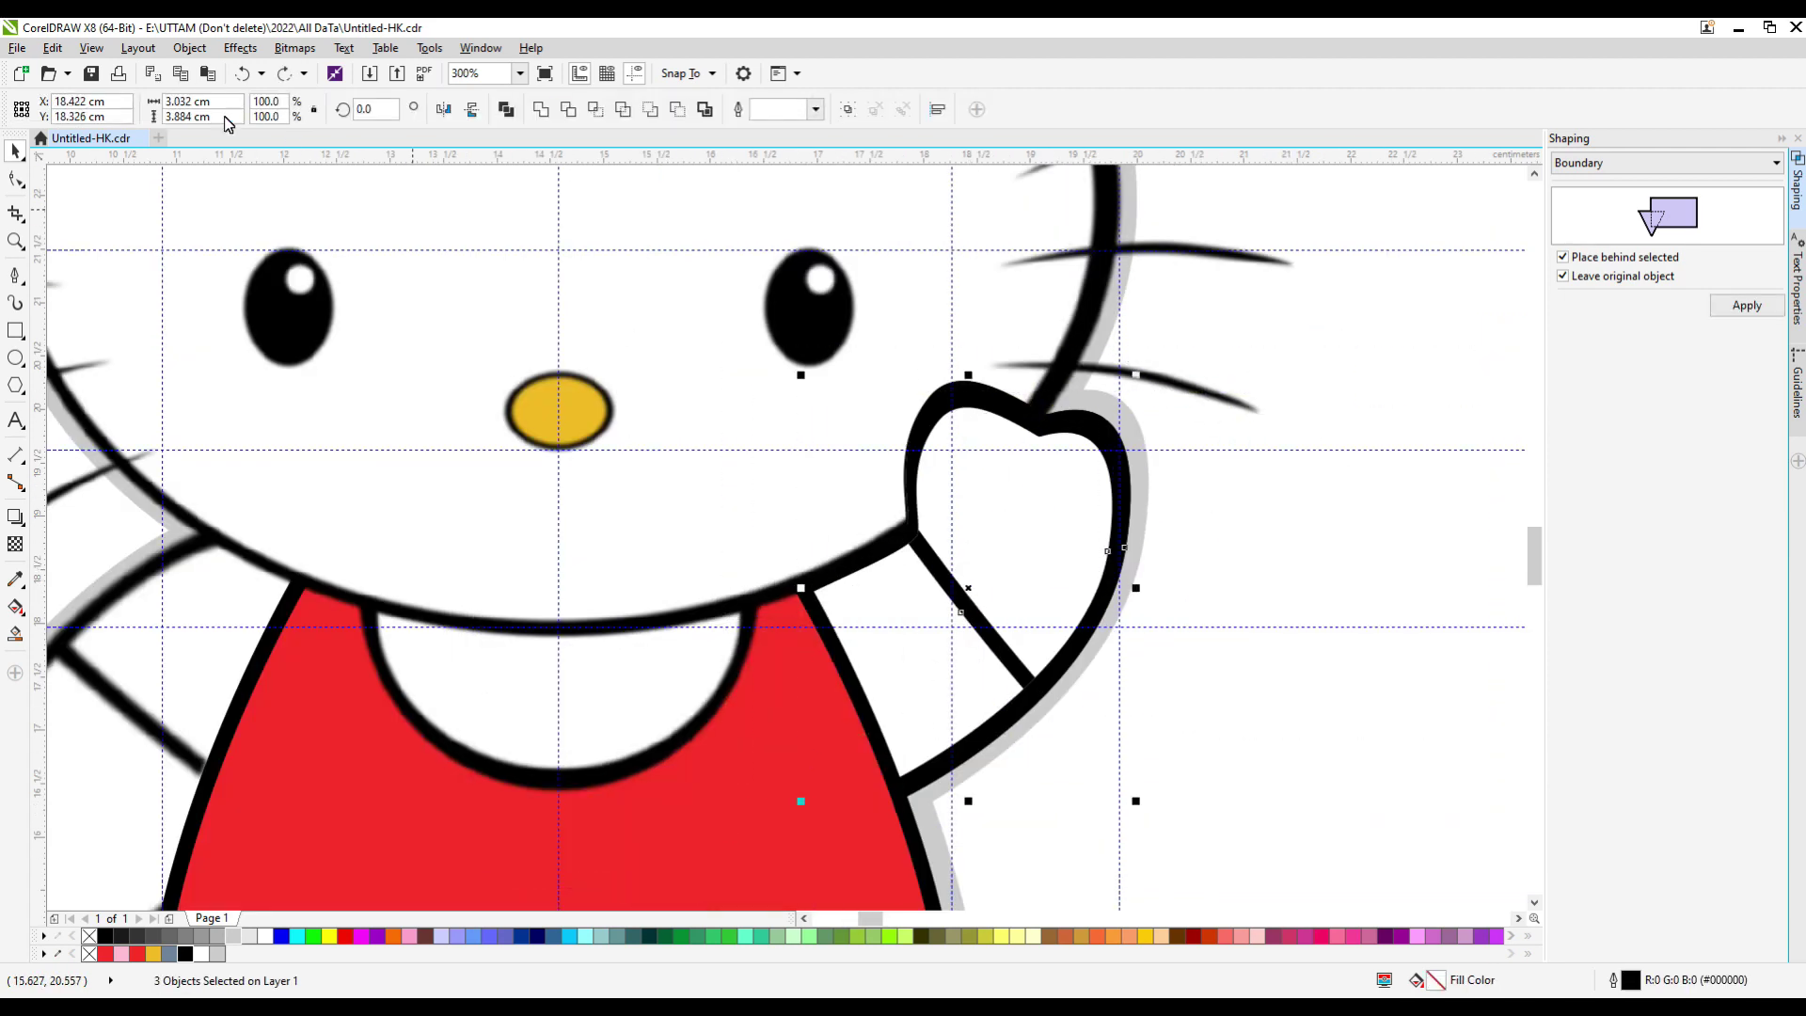
{"action": "left_click", "coordinate": [294, 48]}
{"action": "left_click", "coordinate": [329, 69]}
{"action": "left_click", "coordinate": [847, 613]}
{"action": "left_click", "coordinate": [294, 48]}
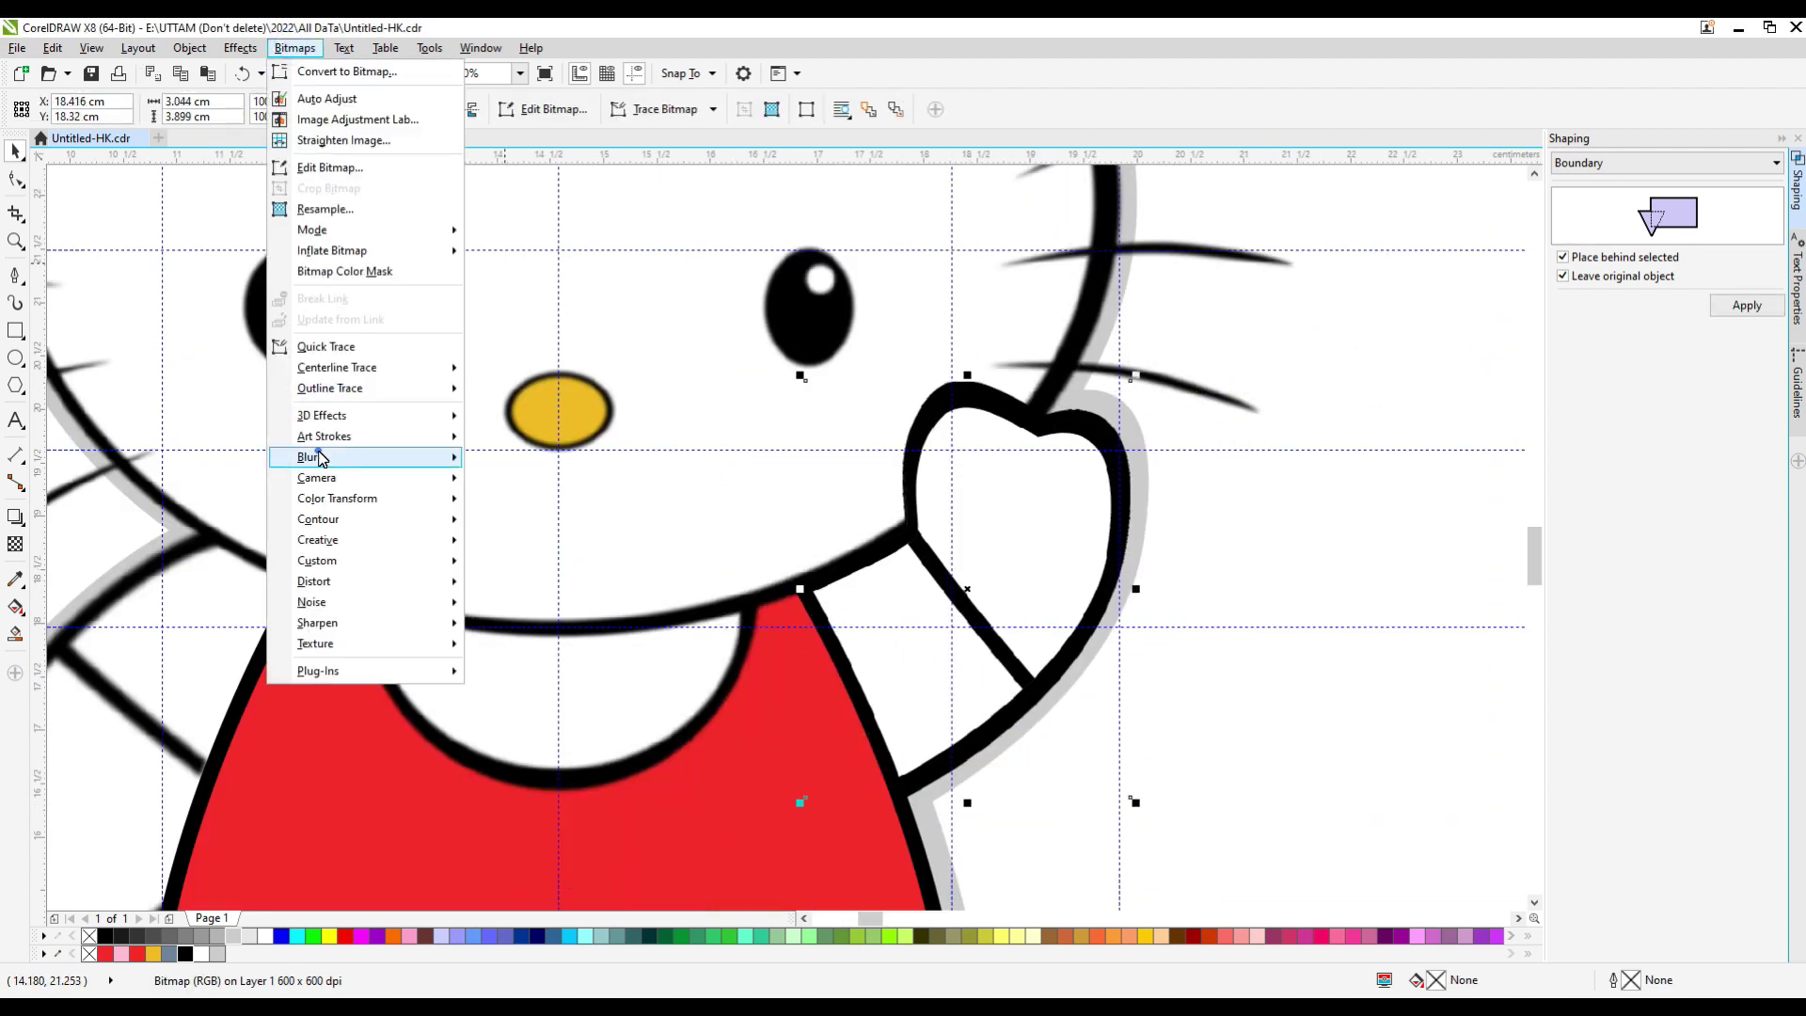
{"action": "left_click", "coordinate": [498, 487]}
{"action": "left_click", "coordinate": [940, 560]}
Convert the red dress and leg shapes to one 600 dpi bitmap and apply a Gaussian Blur with a 7.4-pixel radius.
{"action": "scroll", "coordinate": [919, 323], "scroll_direction": "down", "scroll_amount": 2}
{"action": "left_click_drag", "start_coordinate": [524, 905], "coordinate": [1036, 412]}
{"action": "left_click_drag", "start_coordinate": [736, 596], "coordinate": [704, 750]}
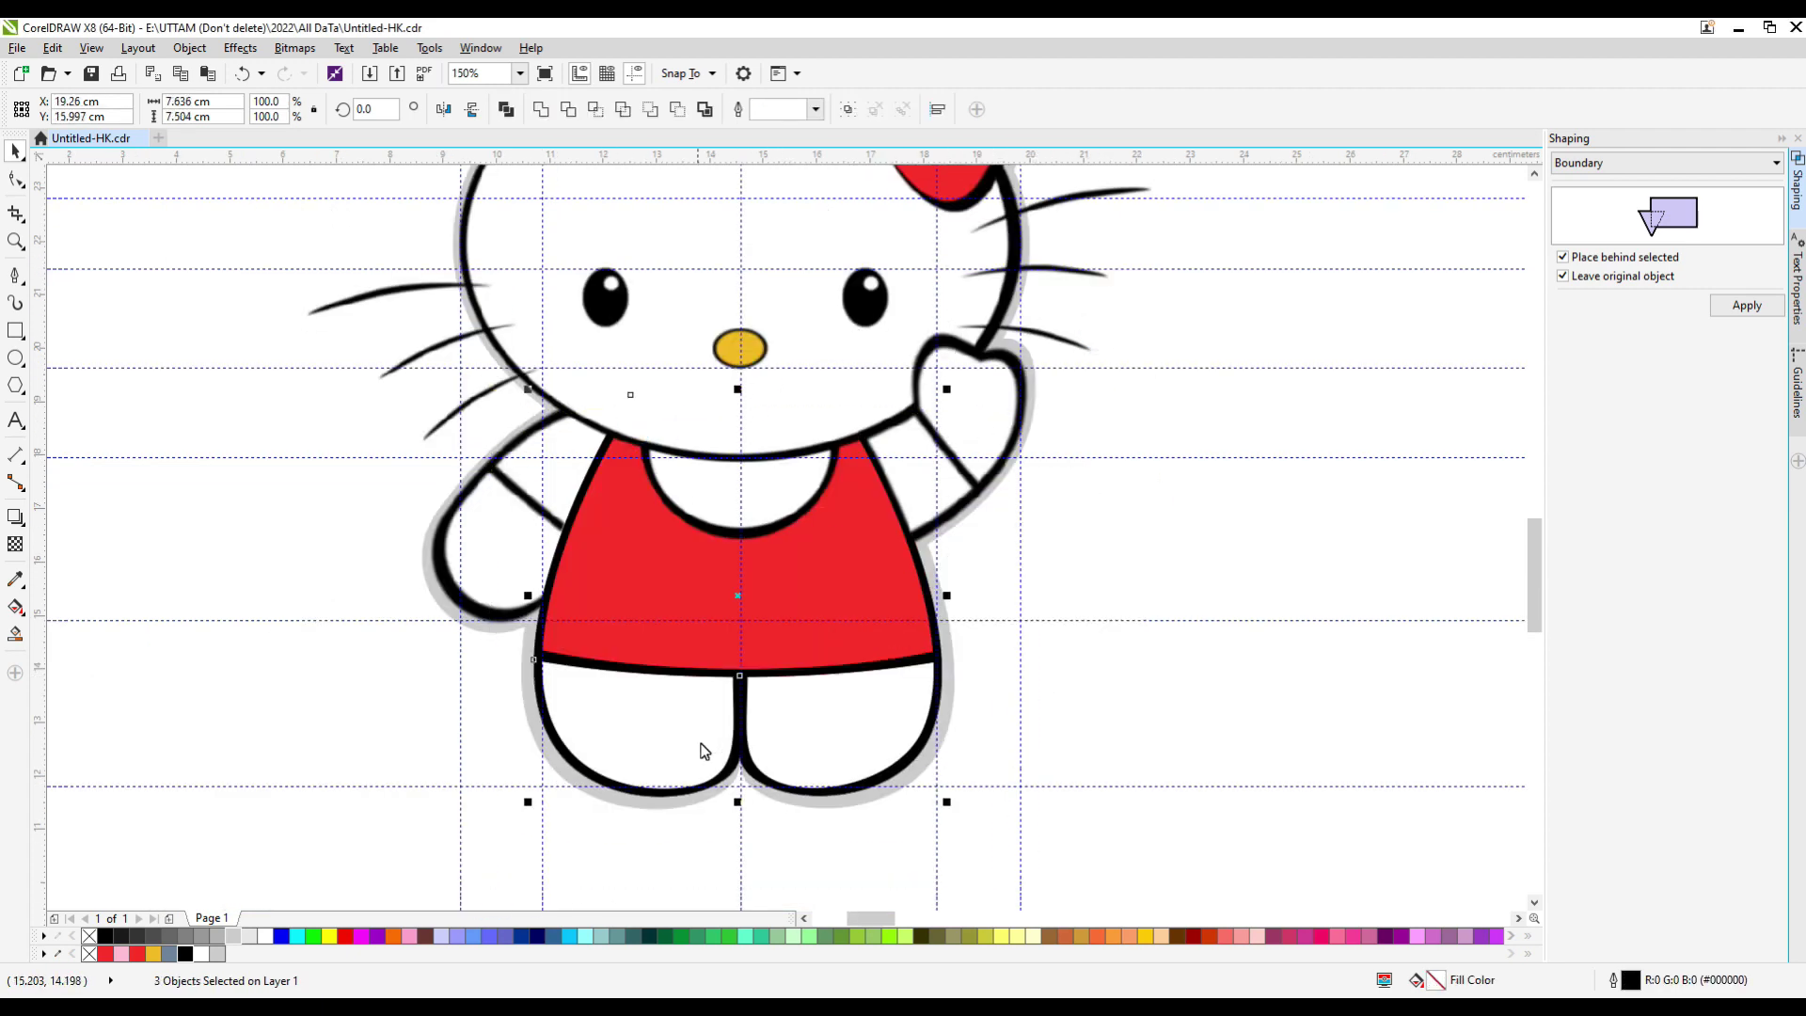
{"action": "left_click_drag", "start_coordinate": [738, 611], "coordinate": [647, 782]}
{"action": "left_click_drag", "start_coordinate": [740, 605], "coordinate": [553, 696]}
{"action": "scroll", "coordinate": [936, 625], "scroll_direction": "up", "scroll_amount": 3}
{"action": "scroll", "coordinate": [657, 577], "scroll_direction": "down", "scroll_amount": 3}
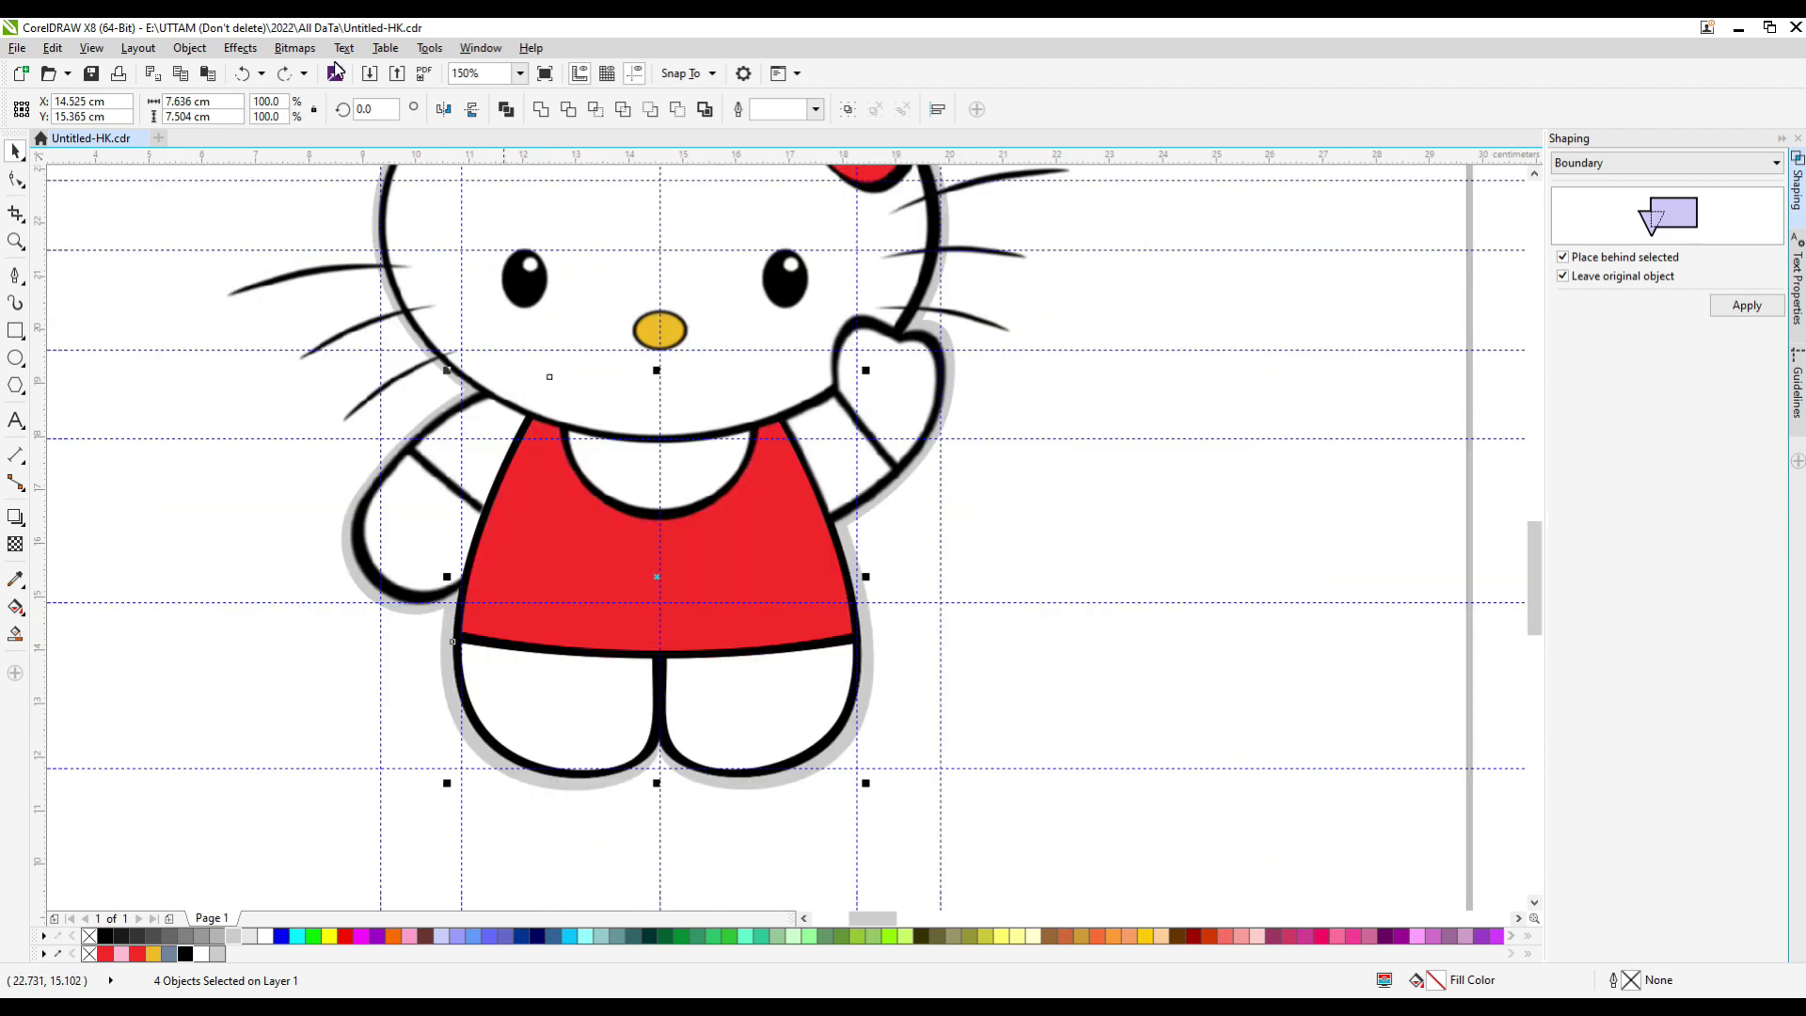
{"action": "left_click", "coordinate": [293, 47]}
{"action": "left_click", "coordinate": [339, 72]}
{"action": "left_click", "coordinate": [865, 616]}
{"action": "left_click", "coordinate": [293, 47]}
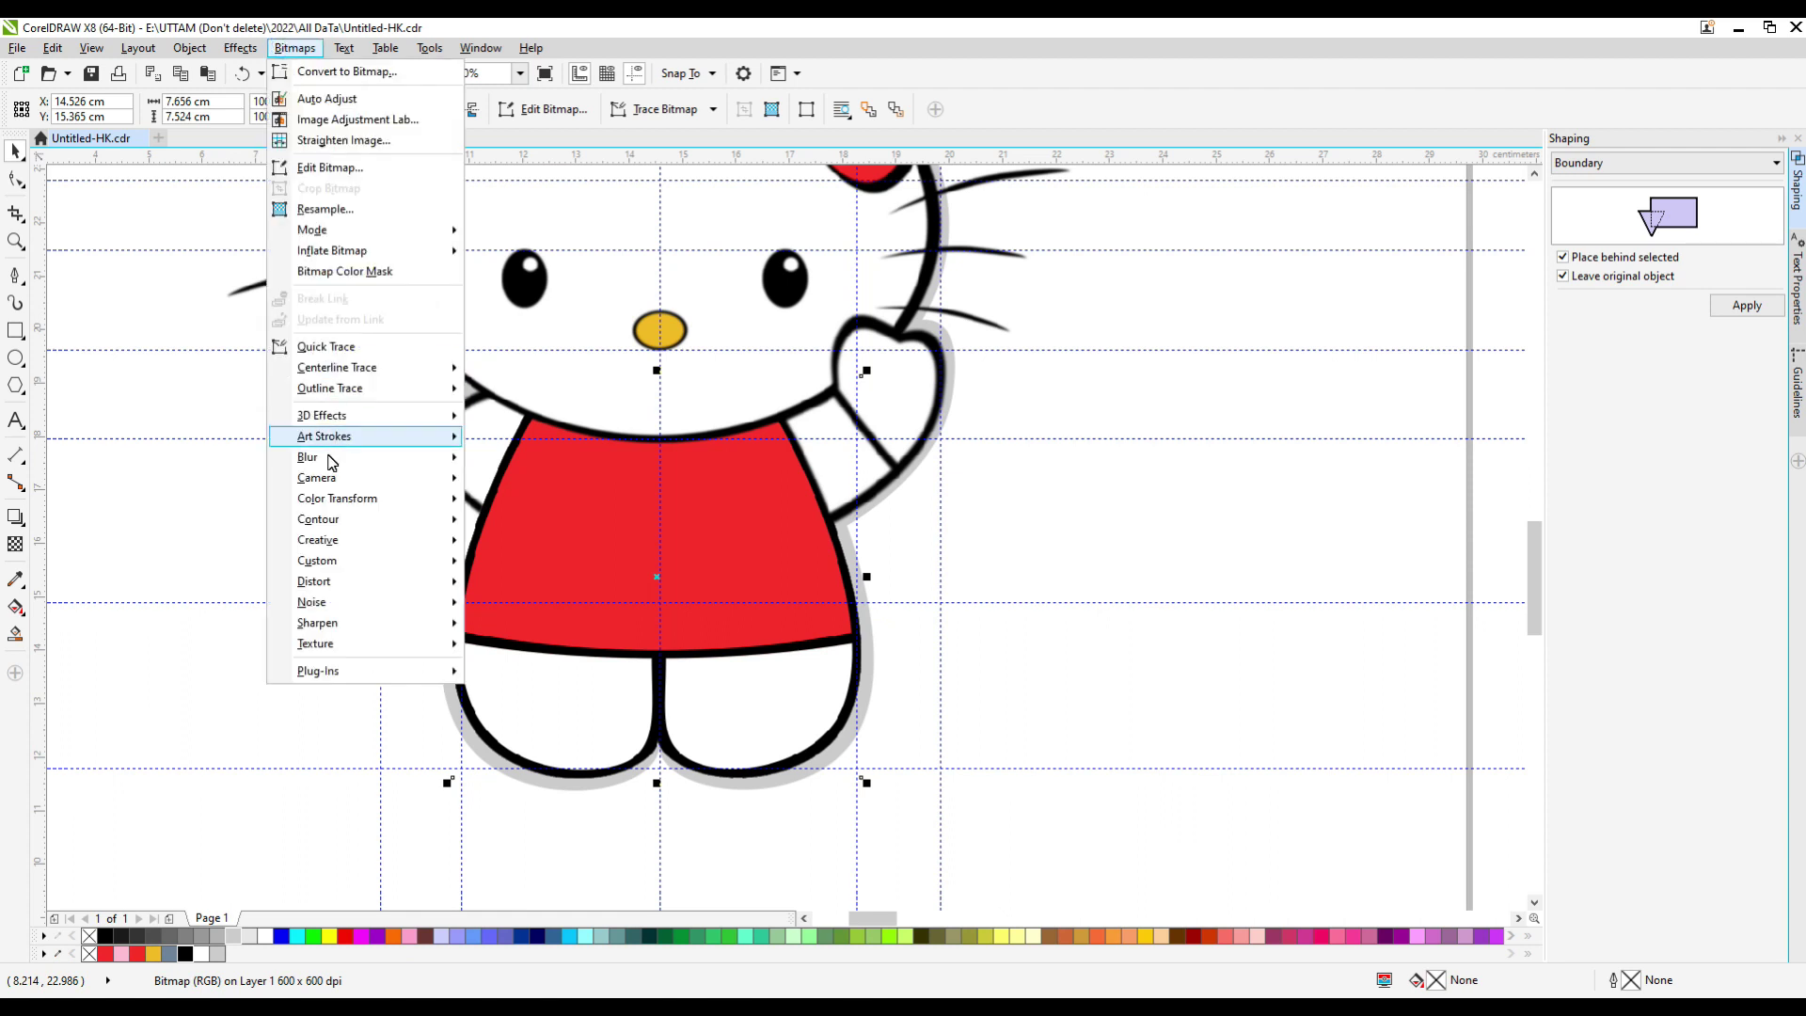
{"action": "key", "text": "Escape"}
{"action": "left_click_drag", "start_coordinate": [785, 504], "coordinate": [893, 500]}
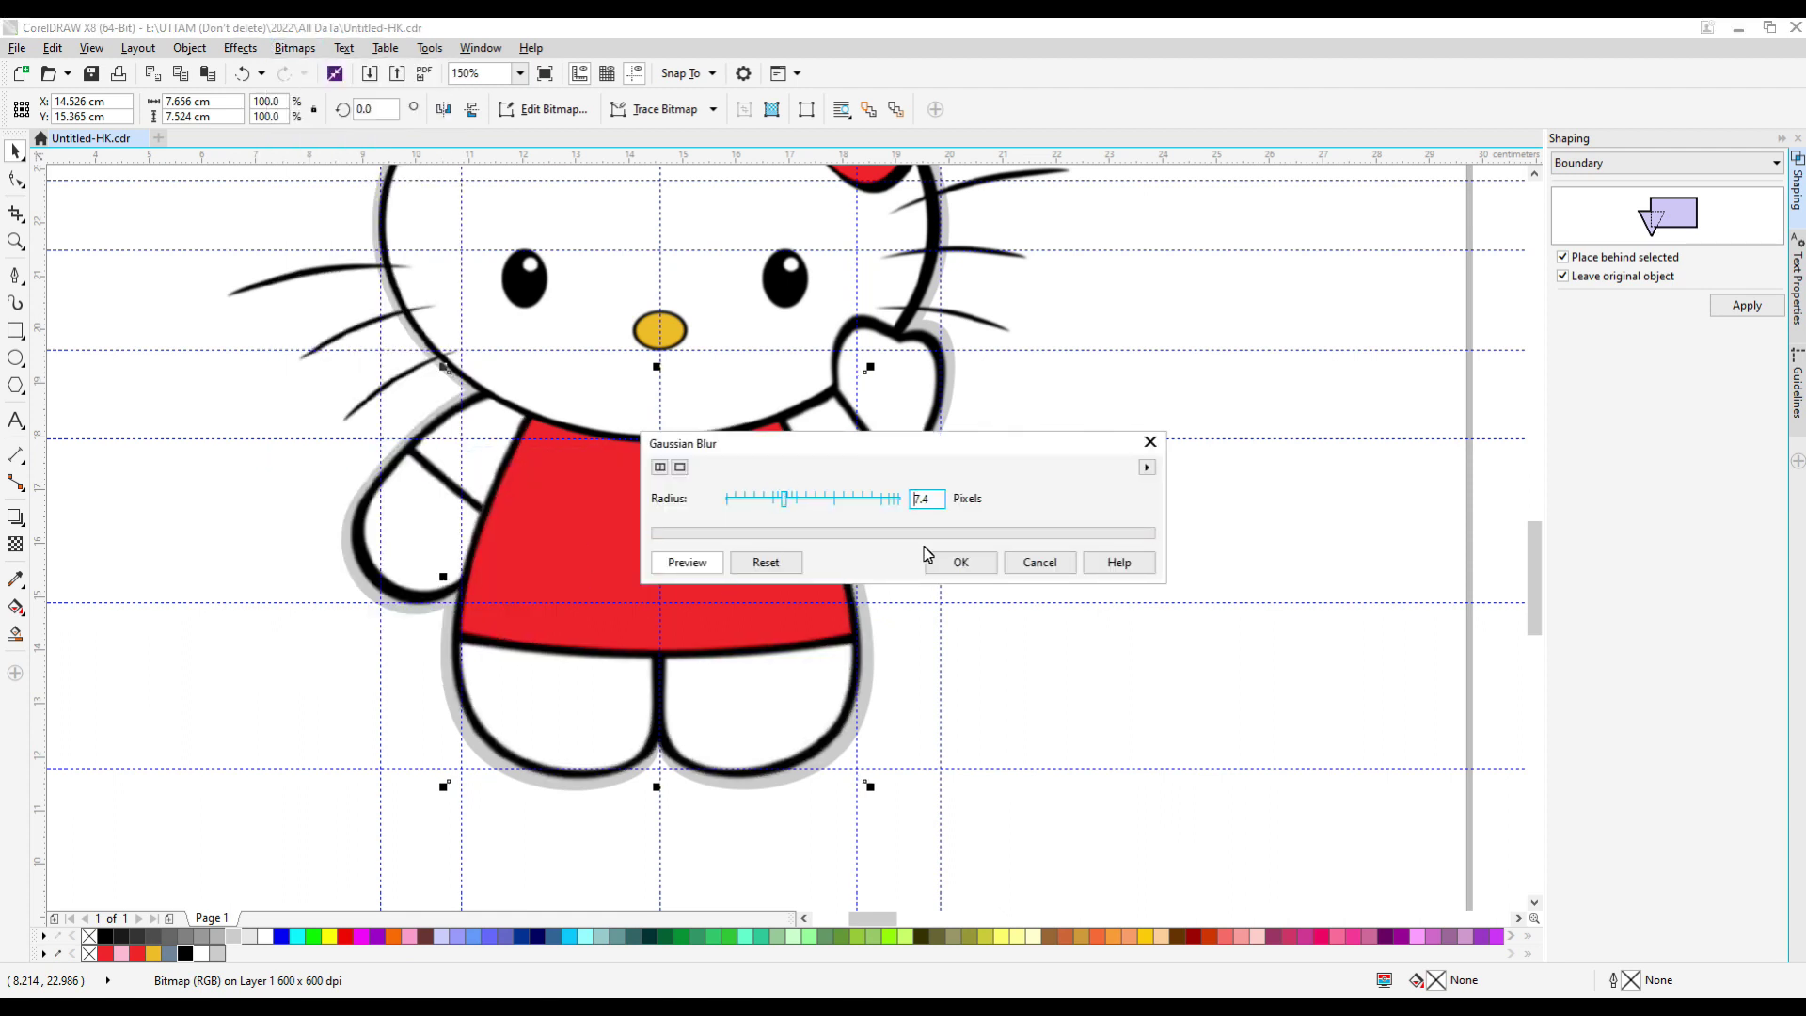
{"action": "left_click", "coordinate": [961, 561]}
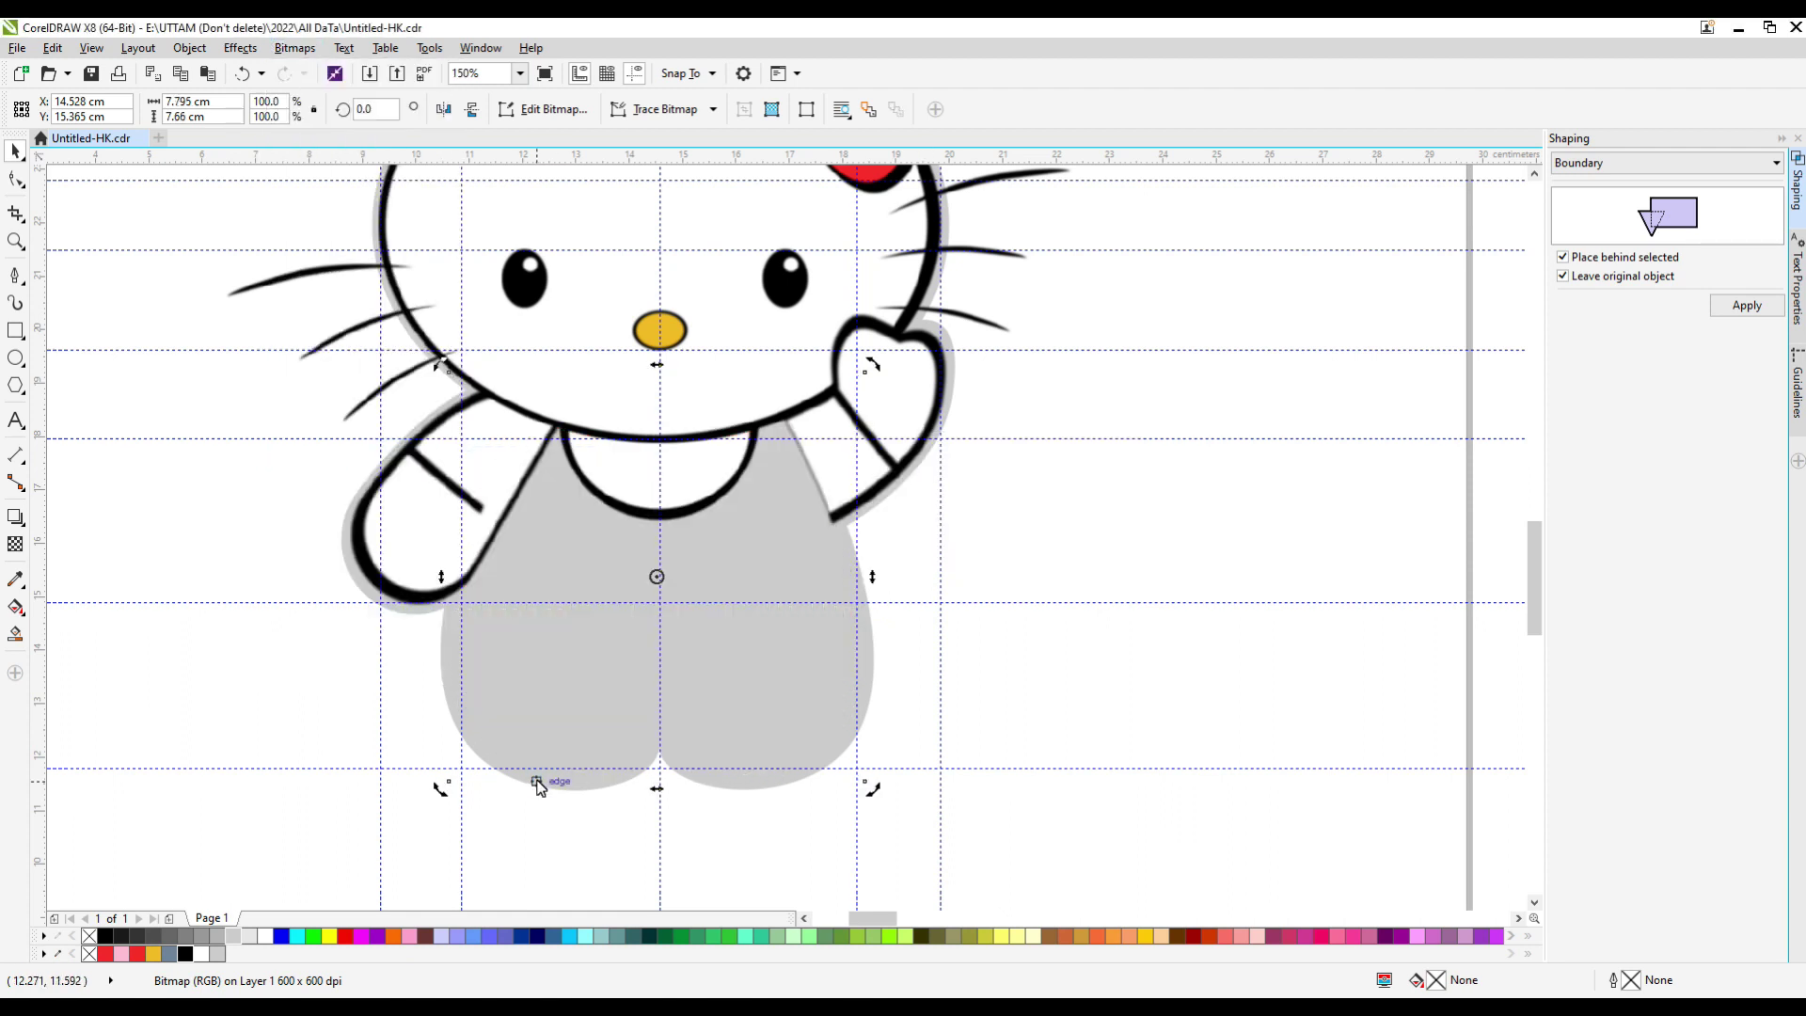
Send the grey silhouette to the back, behind the blurred body and the lowered arm.
{"action": "scroll", "coordinate": [553, 814], "scroll_direction": "down", "scroll_amount": 1}
{"action": "key", "text": "shift+Page_Down"}
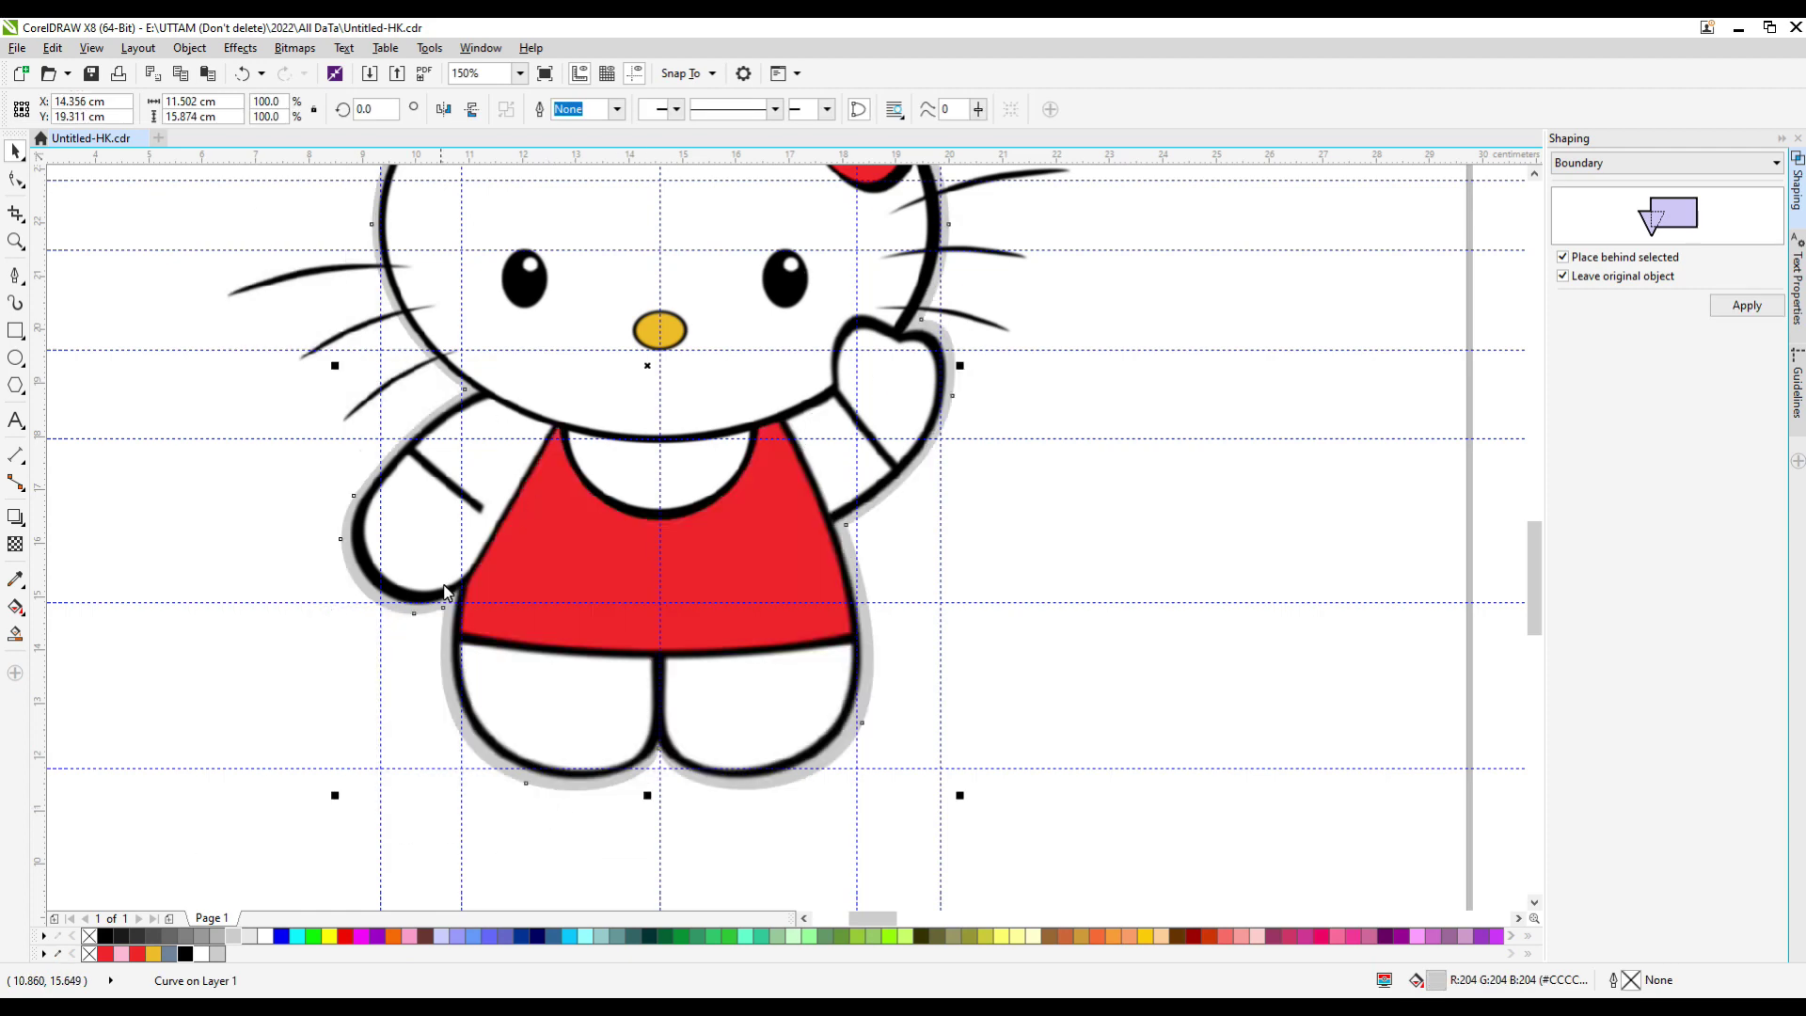
{"action": "scroll", "coordinate": [553, 815], "scroll_direction": "down", "scroll_amount": 1}
{"action": "left_click_drag", "start_coordinate": [347, 610], "coordinate": [598, 473]}
{"action": "left_click", "coordinate": [484, 710]}
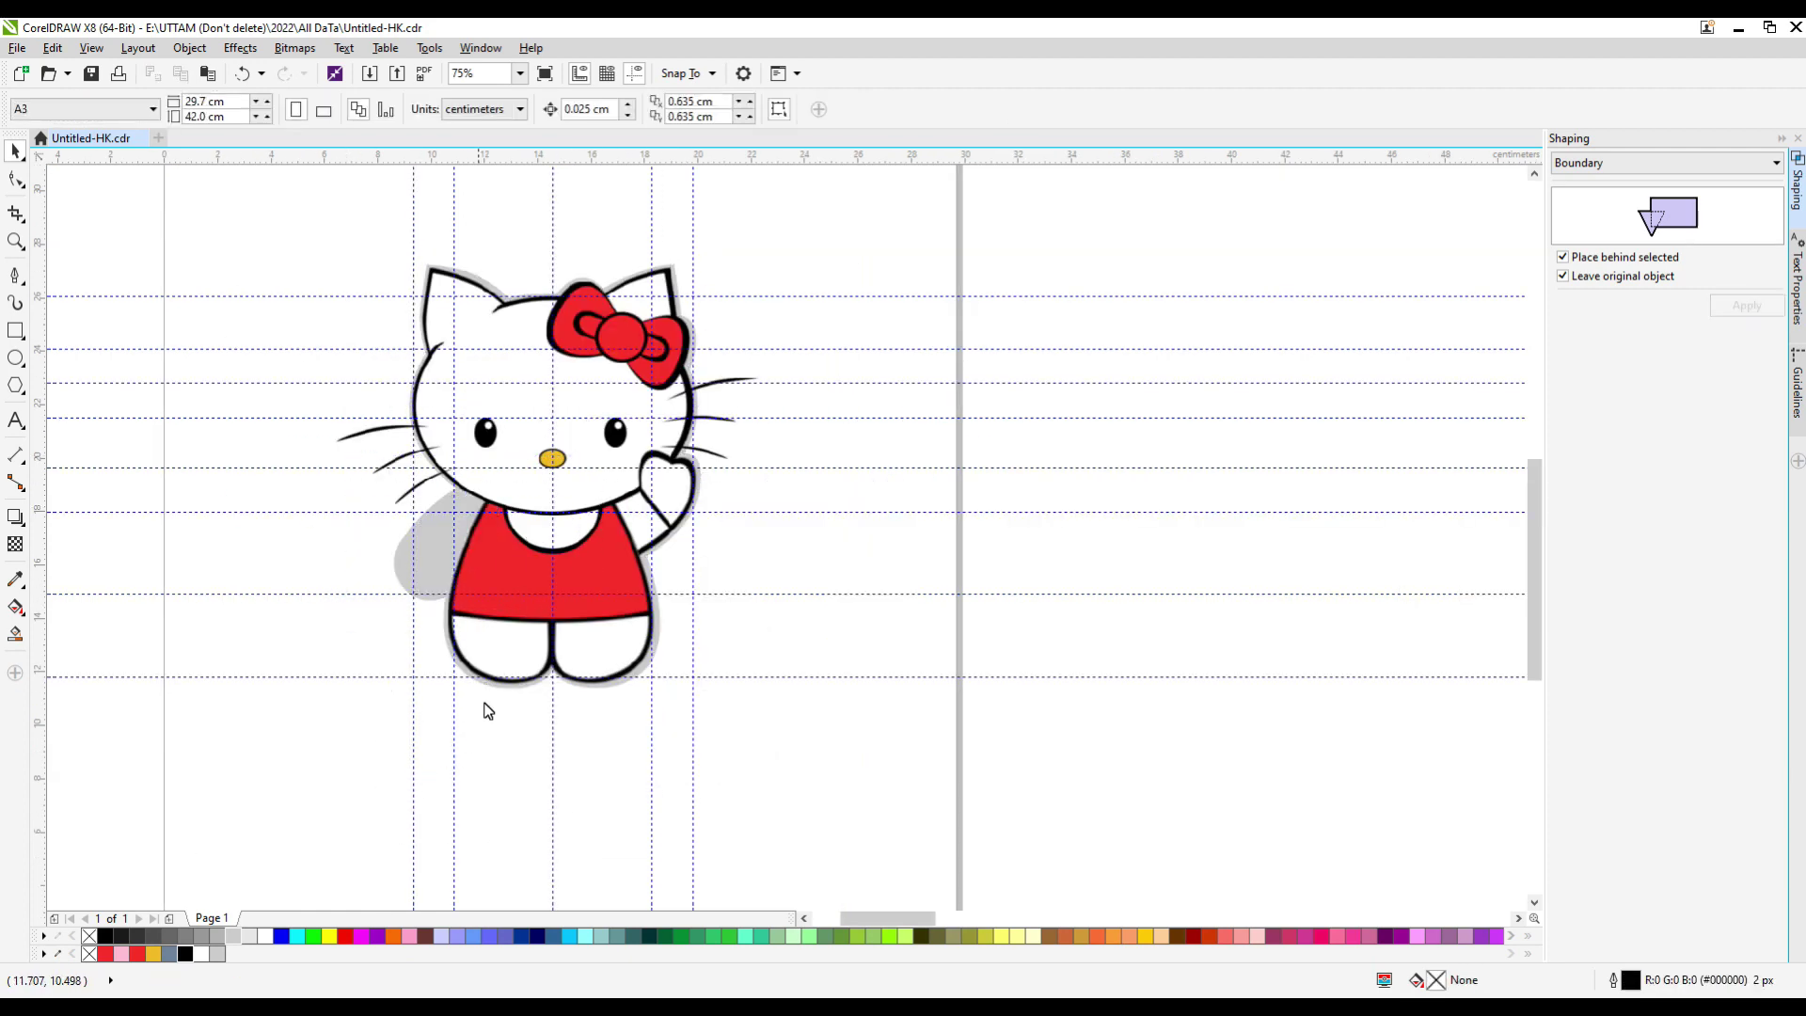
{"action": "left_click", "coordinate": [492, 673]}
{"action": "left_click", "coordinate": [960, 463]}
Fill the grey silhouette with black and convert it to a 600 dpi bitmap.
{"action": "scroll", "coordinate": [414, 458], "scroll_direction": "up", "scroll_amount": 2}
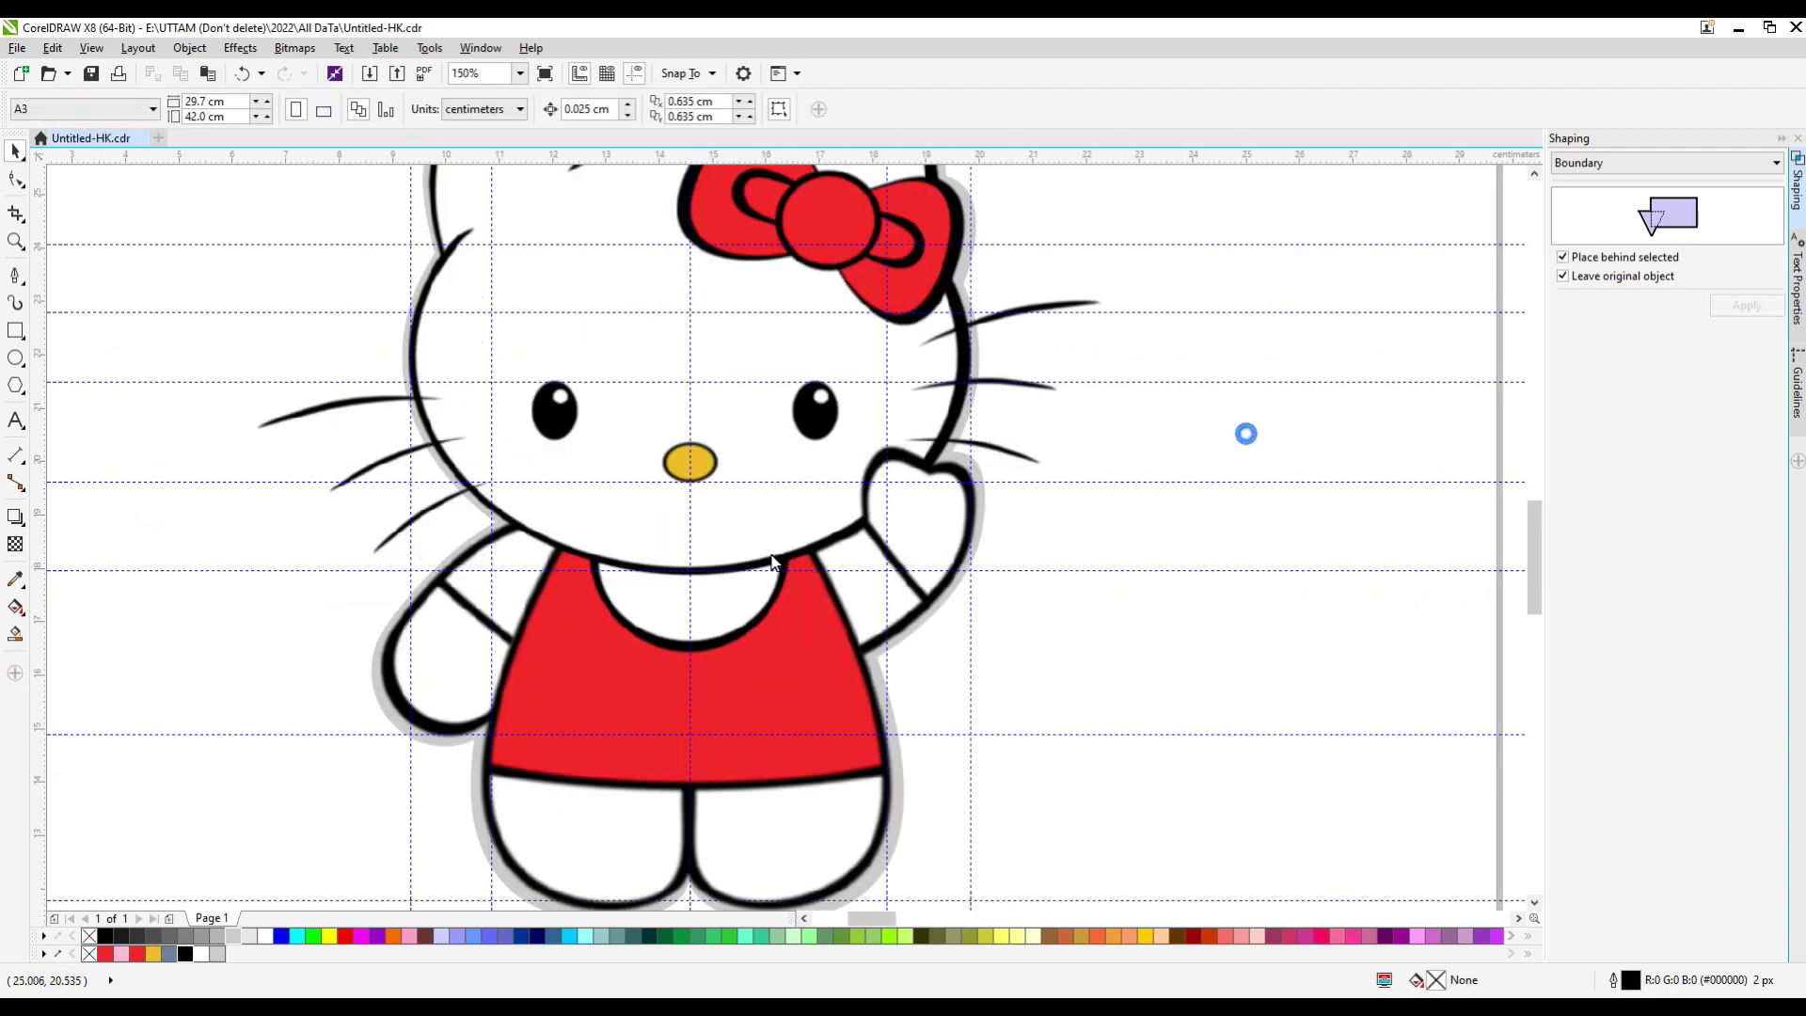
{"action": "left_click", "coordinate": [383, 746]}
{"action": "scroll", "coordinate": [405, 795], "scroll_direction": "down", "scroll_amount": 2}
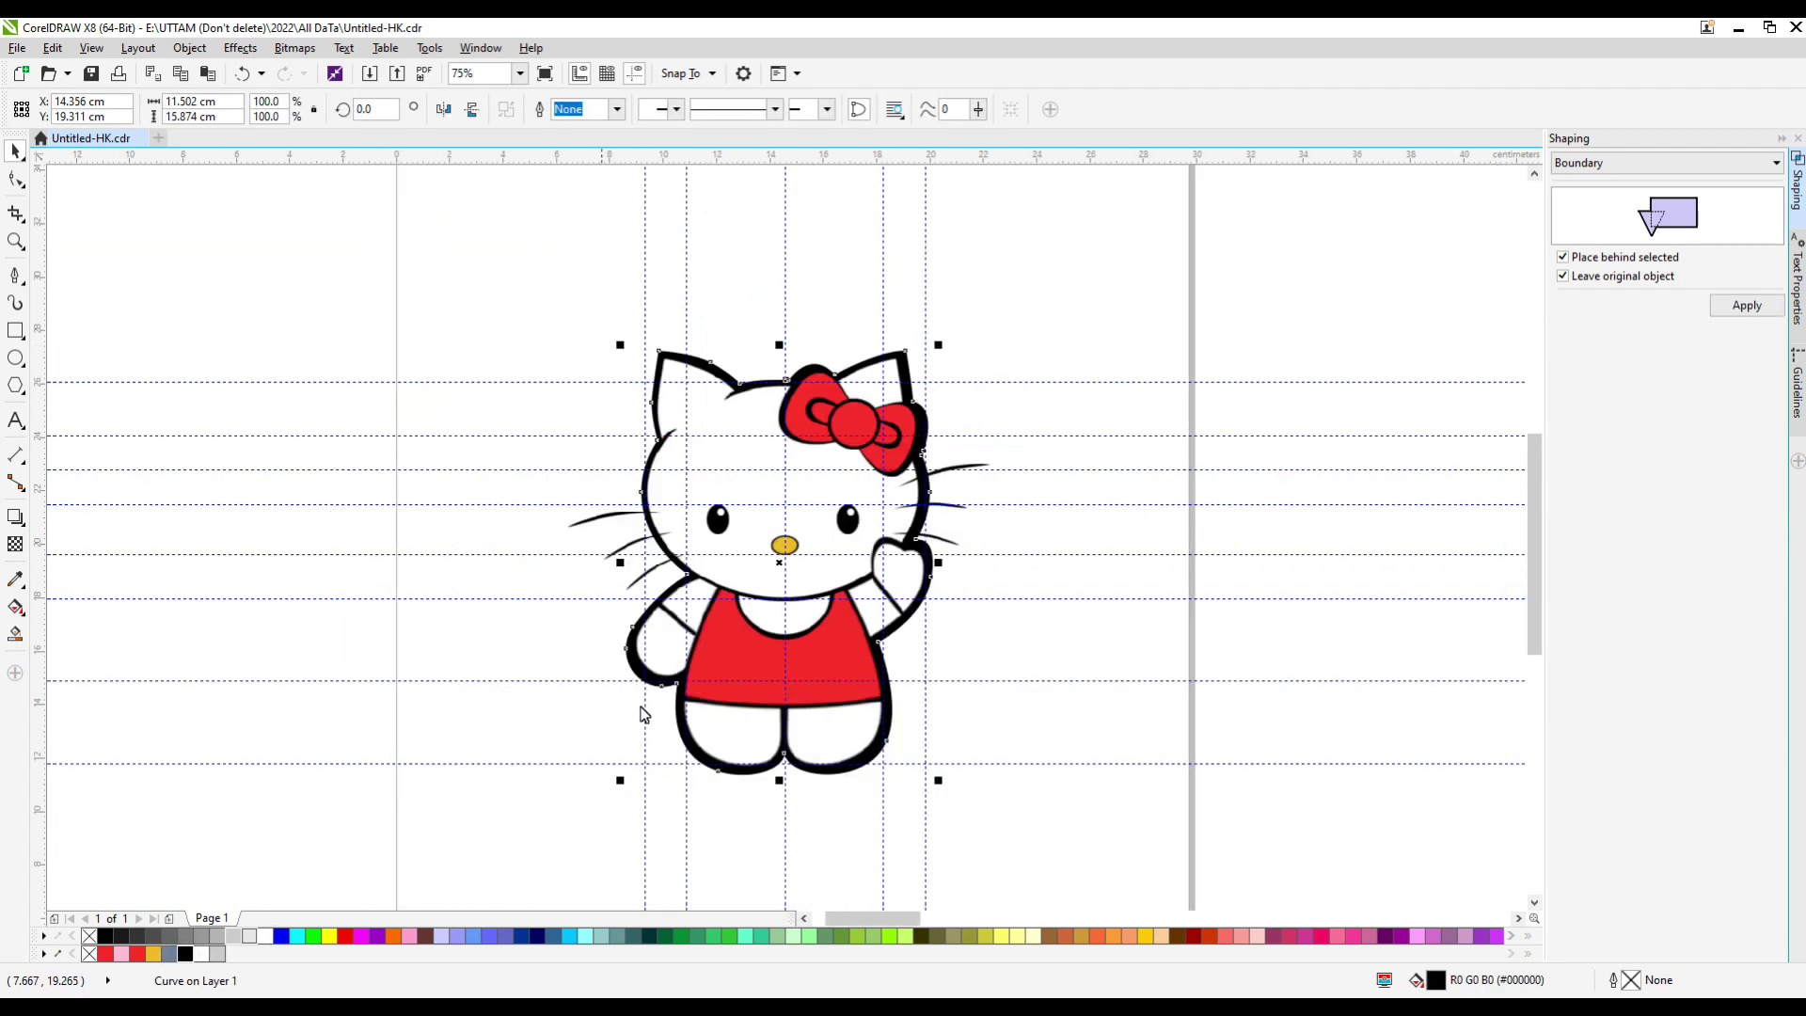
{"action": "left_click", "coordinate": [322, 71]}
{"action": "left_click", "coordinate": [838, 613]}
Apply a Gaussian Blur with a 22-pixel radius to the black silhouette bitmap.
{"action": "scroll", "coordinate": [762, 414], "scroll_direction": "up", "scroll_amount": 2}
{"action": "left_click", "coordinate": [294, 48]}
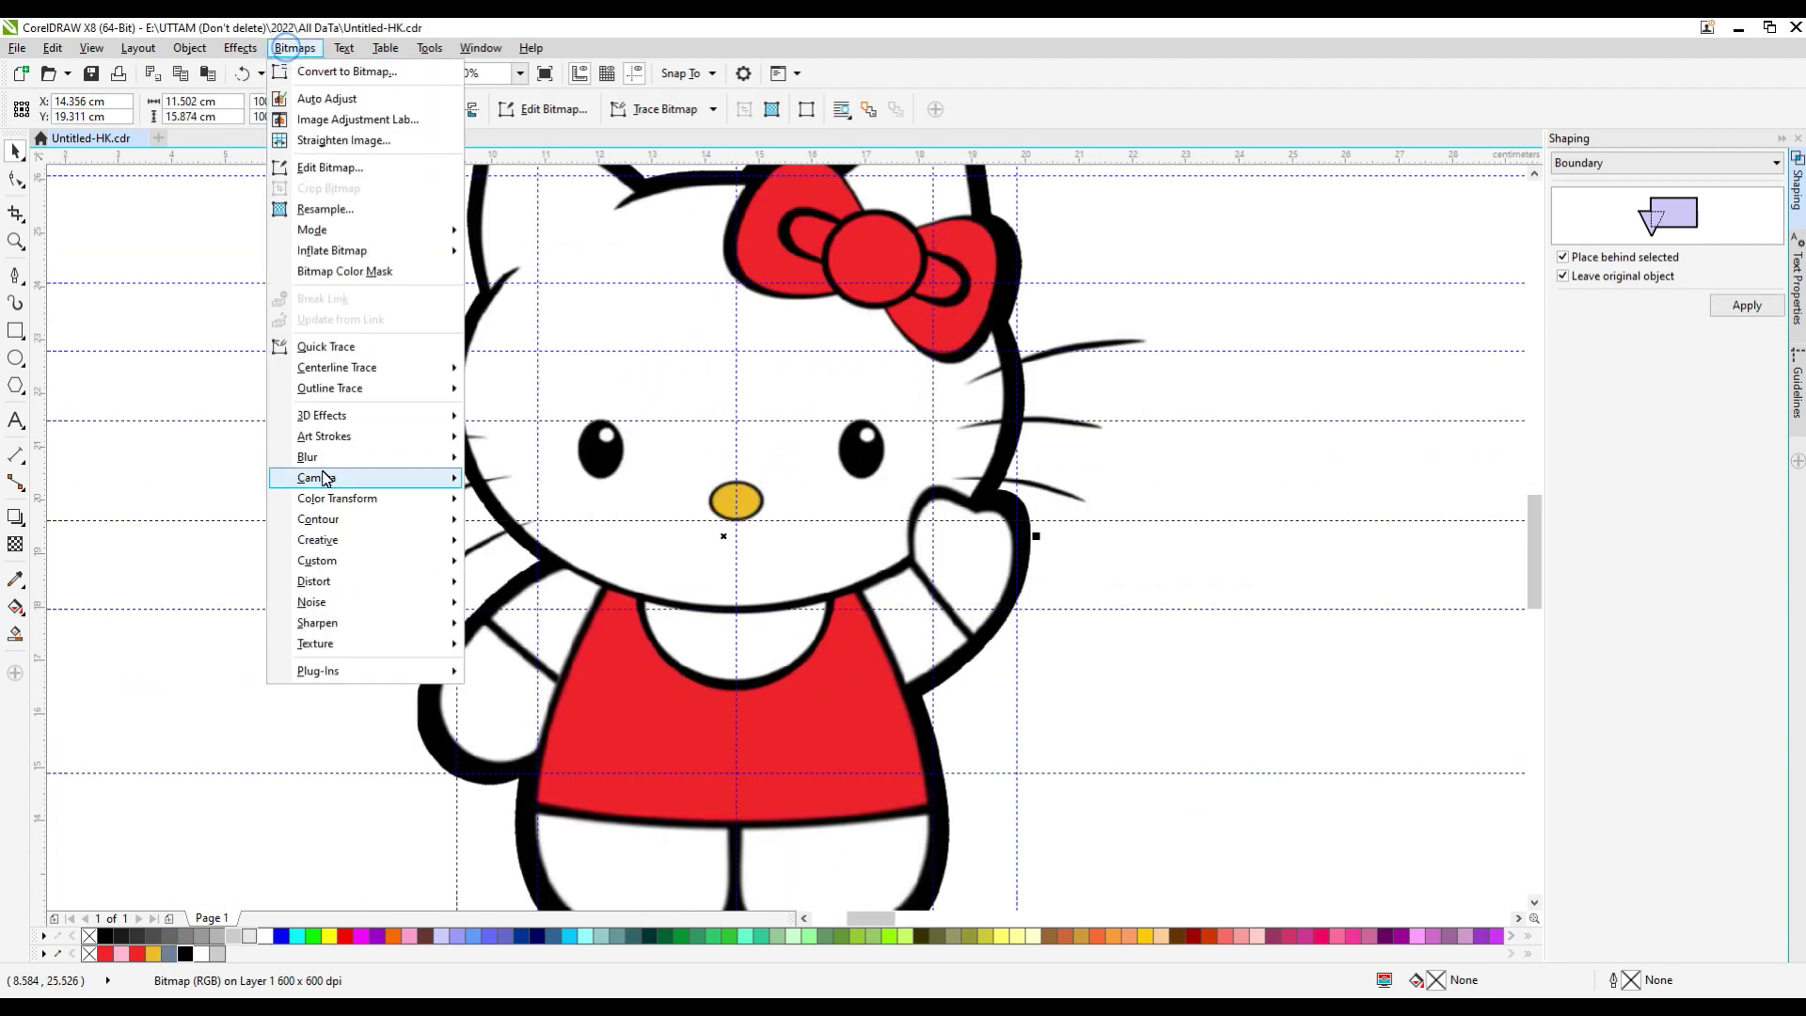
{"action": "left_click", "coordinate": [522, 481]}
{"action": "left_click_drag", "start_coordinate": [827, 452], "coordinate": [1167, 498]}
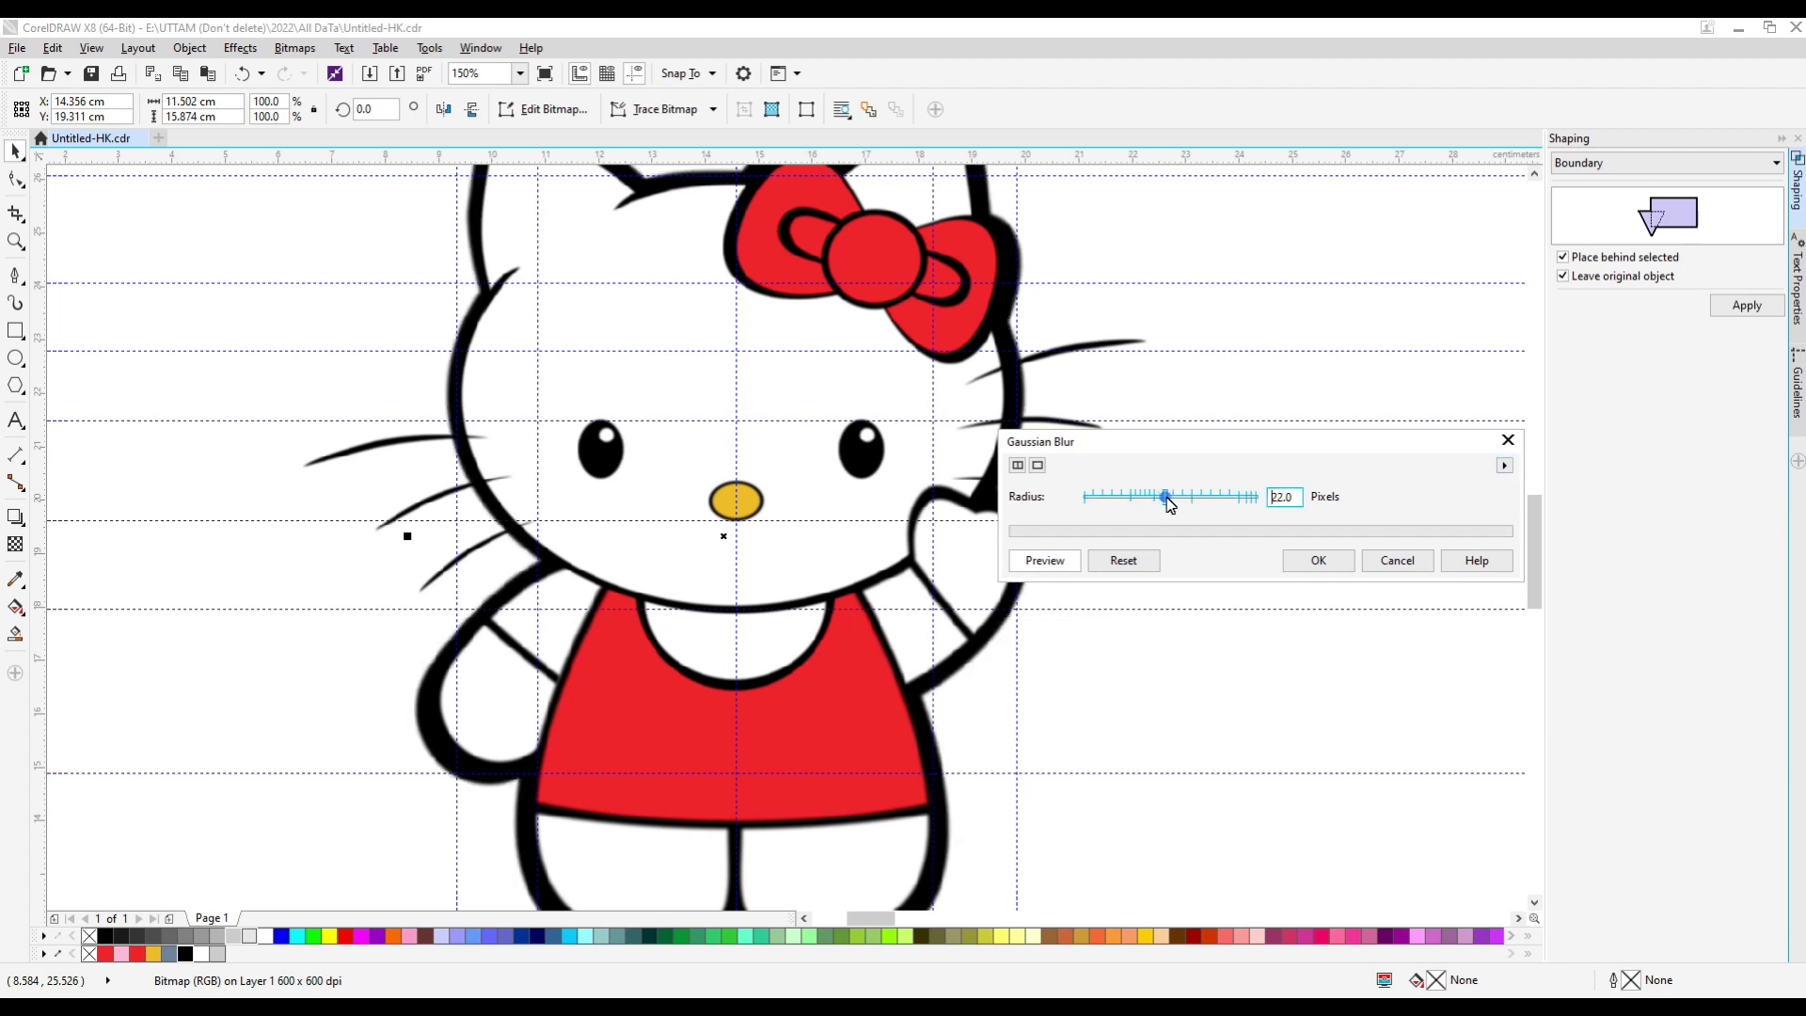
{"action": "scroll", "coordinate": [696, 433], "scroll_direction": "down", "scroll_amount": 3}
{"action": "key", "text": "Return"}
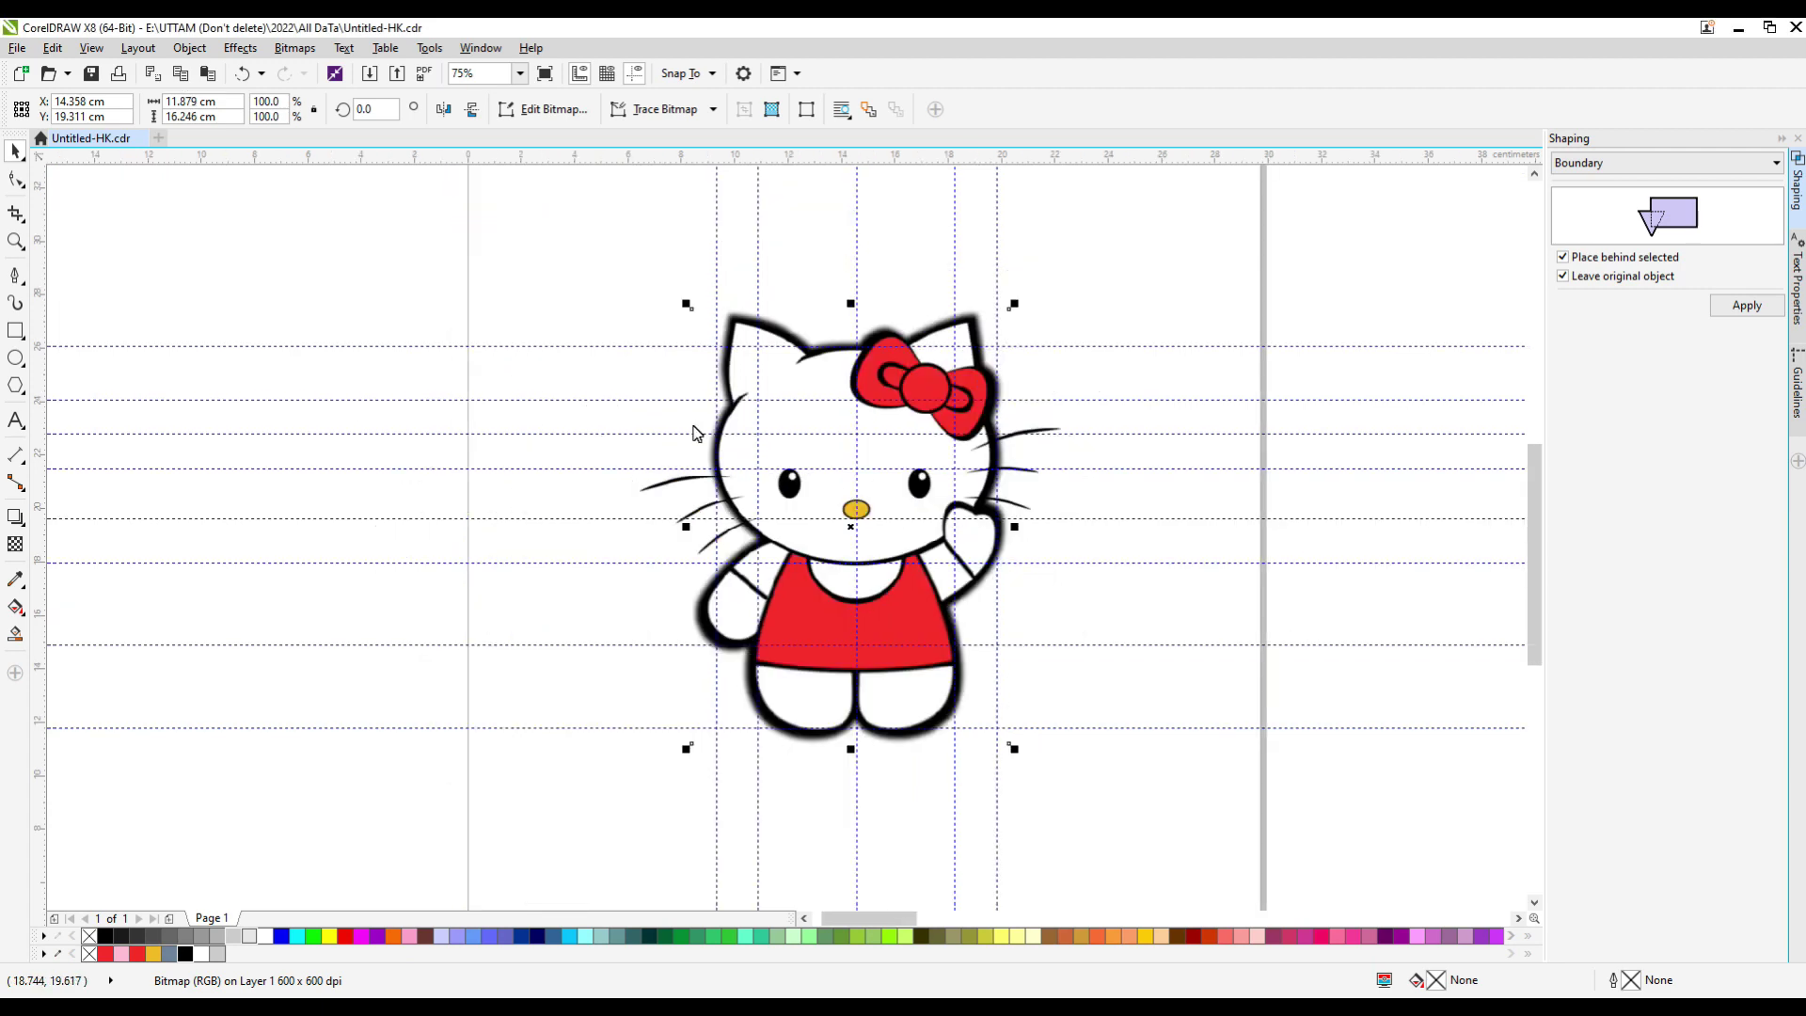
Blur the silhouette bitmap again using Gaussian Blur with a 41-pixel radius.
{"action": "left_click", "coordinate": [294, 47]}
{"action": "left_click", "coordinate": [517, 497]}
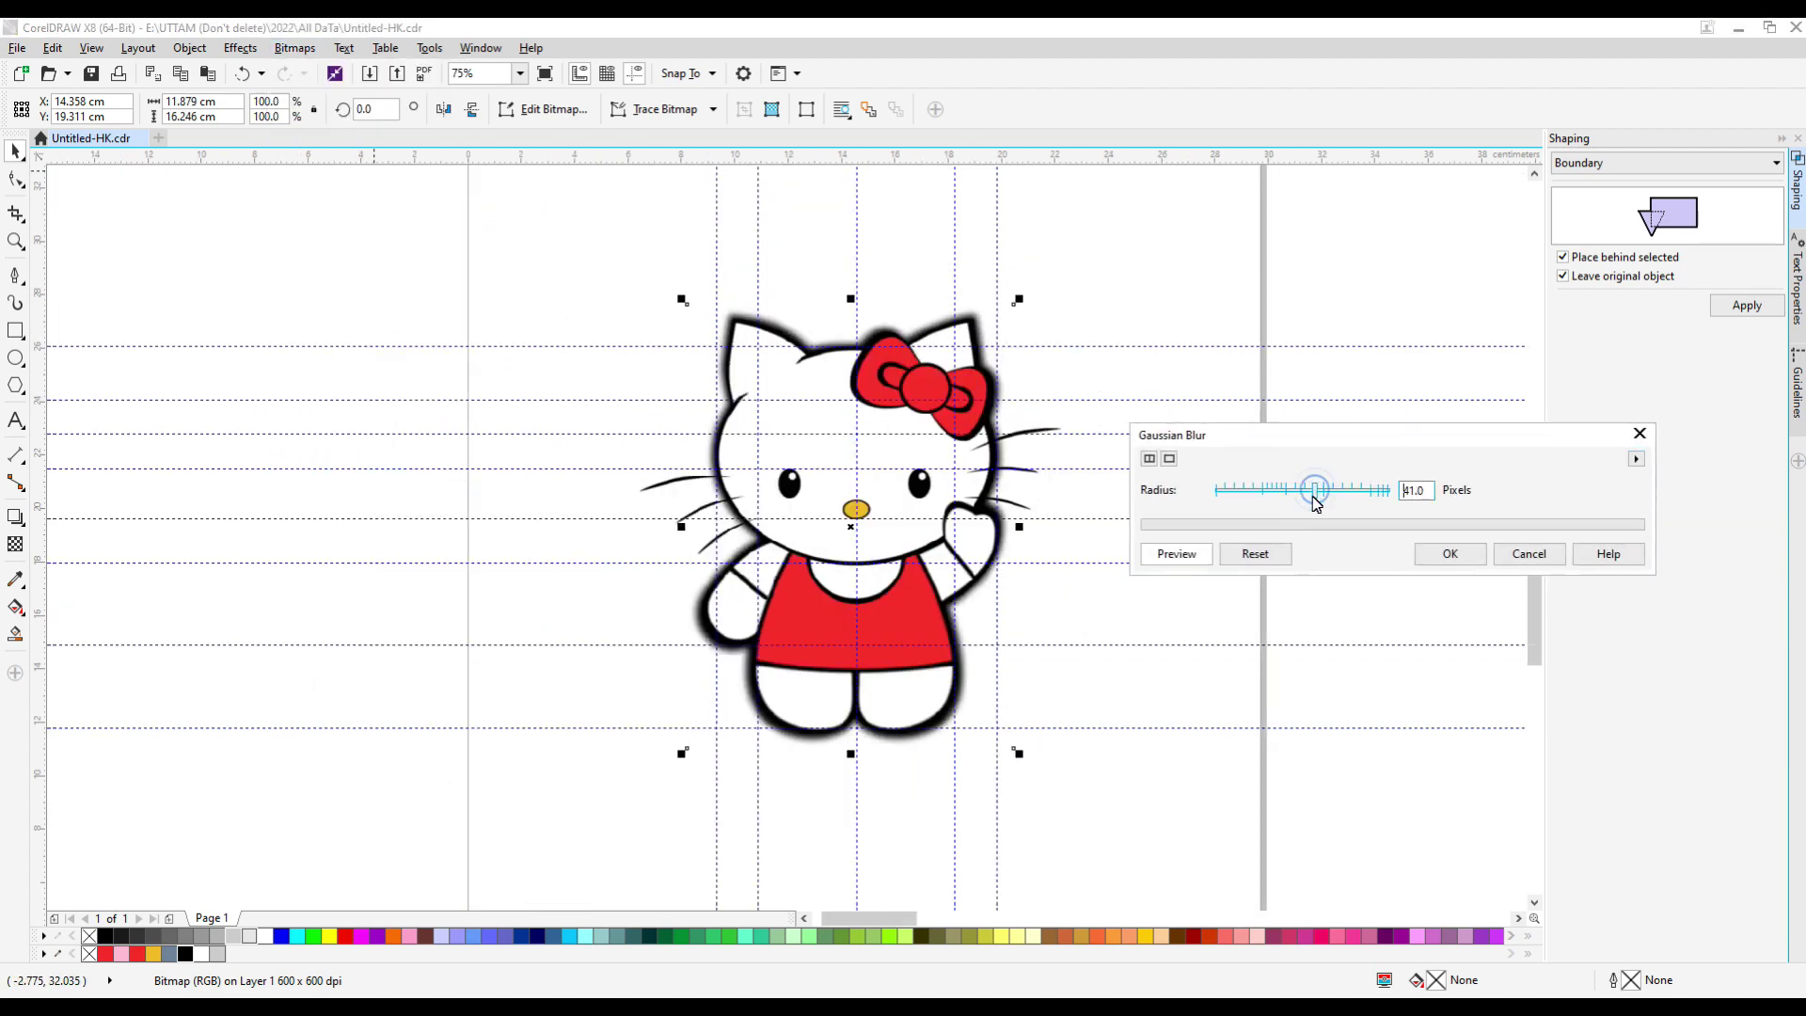
{"action": "left_click", "coordinate": [1453, 554]}
Add a flattened perspective drop shadow to the whole character, lying on the ground beneath its feet.
{"action": "left_click_drag", "start_coordinate": [617, 787], "coordinate": [1176, 229]}
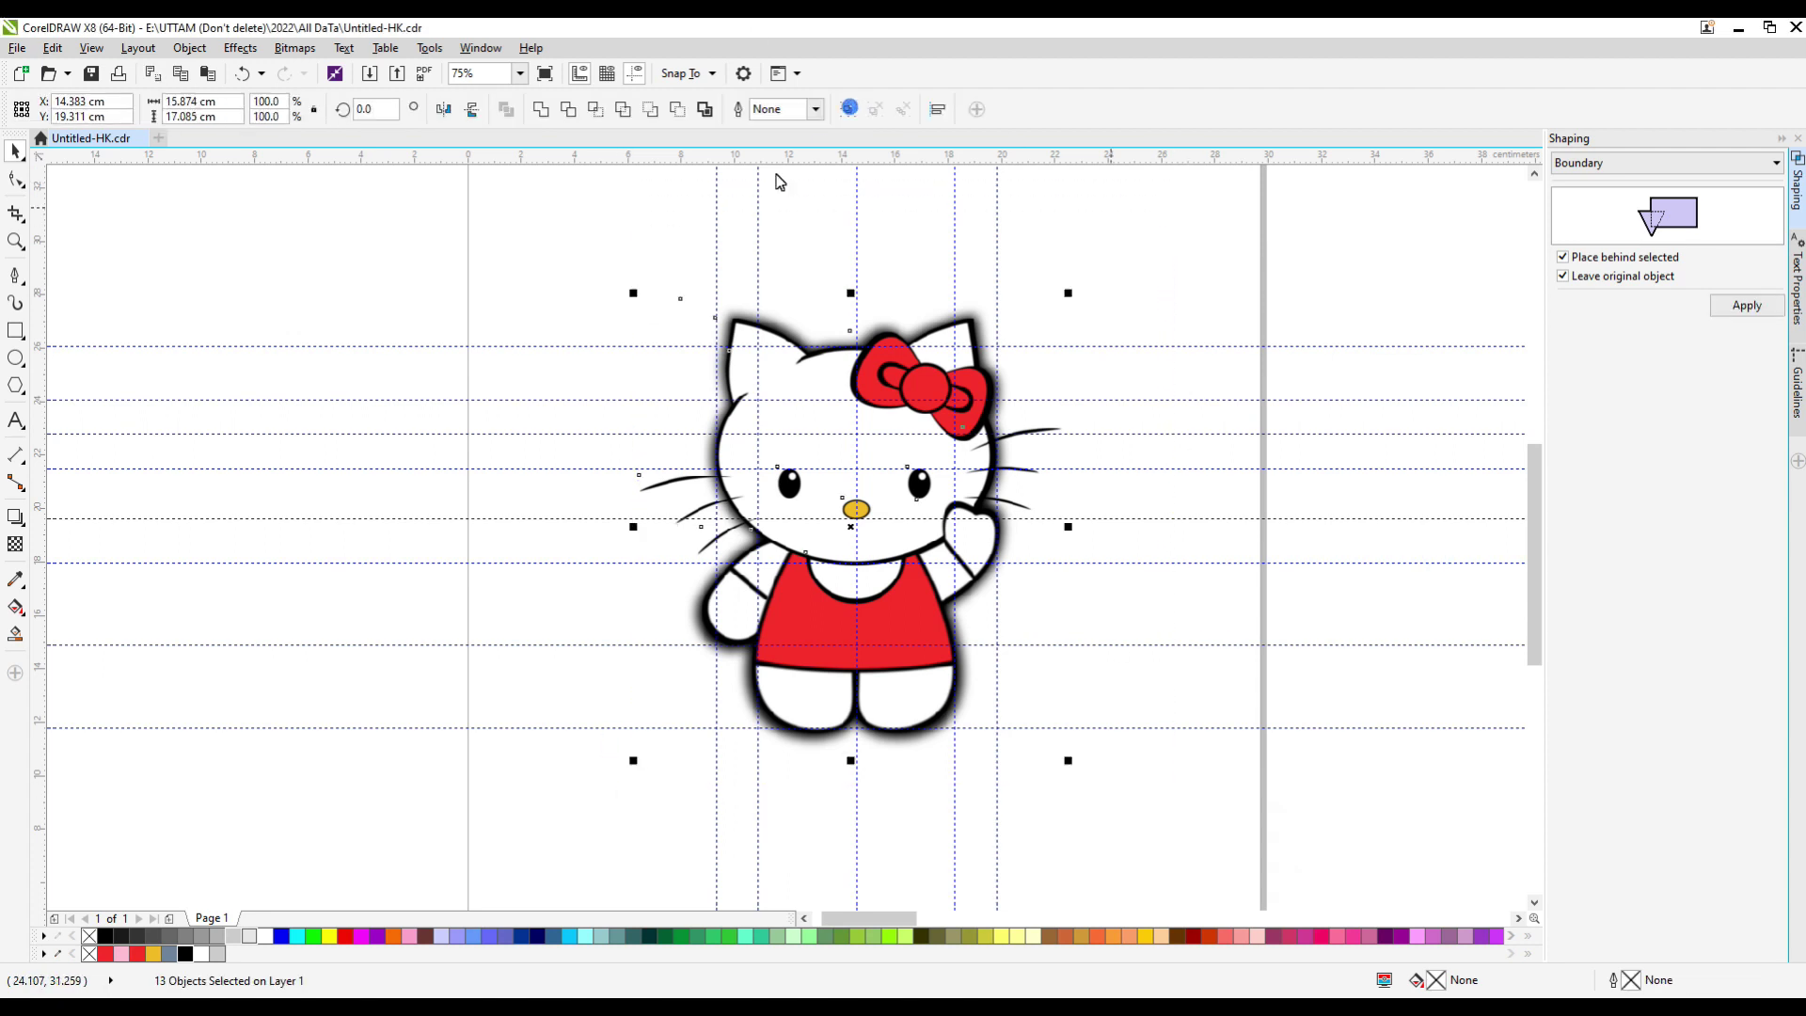
{"action": "left_click", "coordinate": [15, 516]}
{"action": "left_click_drag", "start_coordinate": [865, 724], "coordinate": [851, 755]}
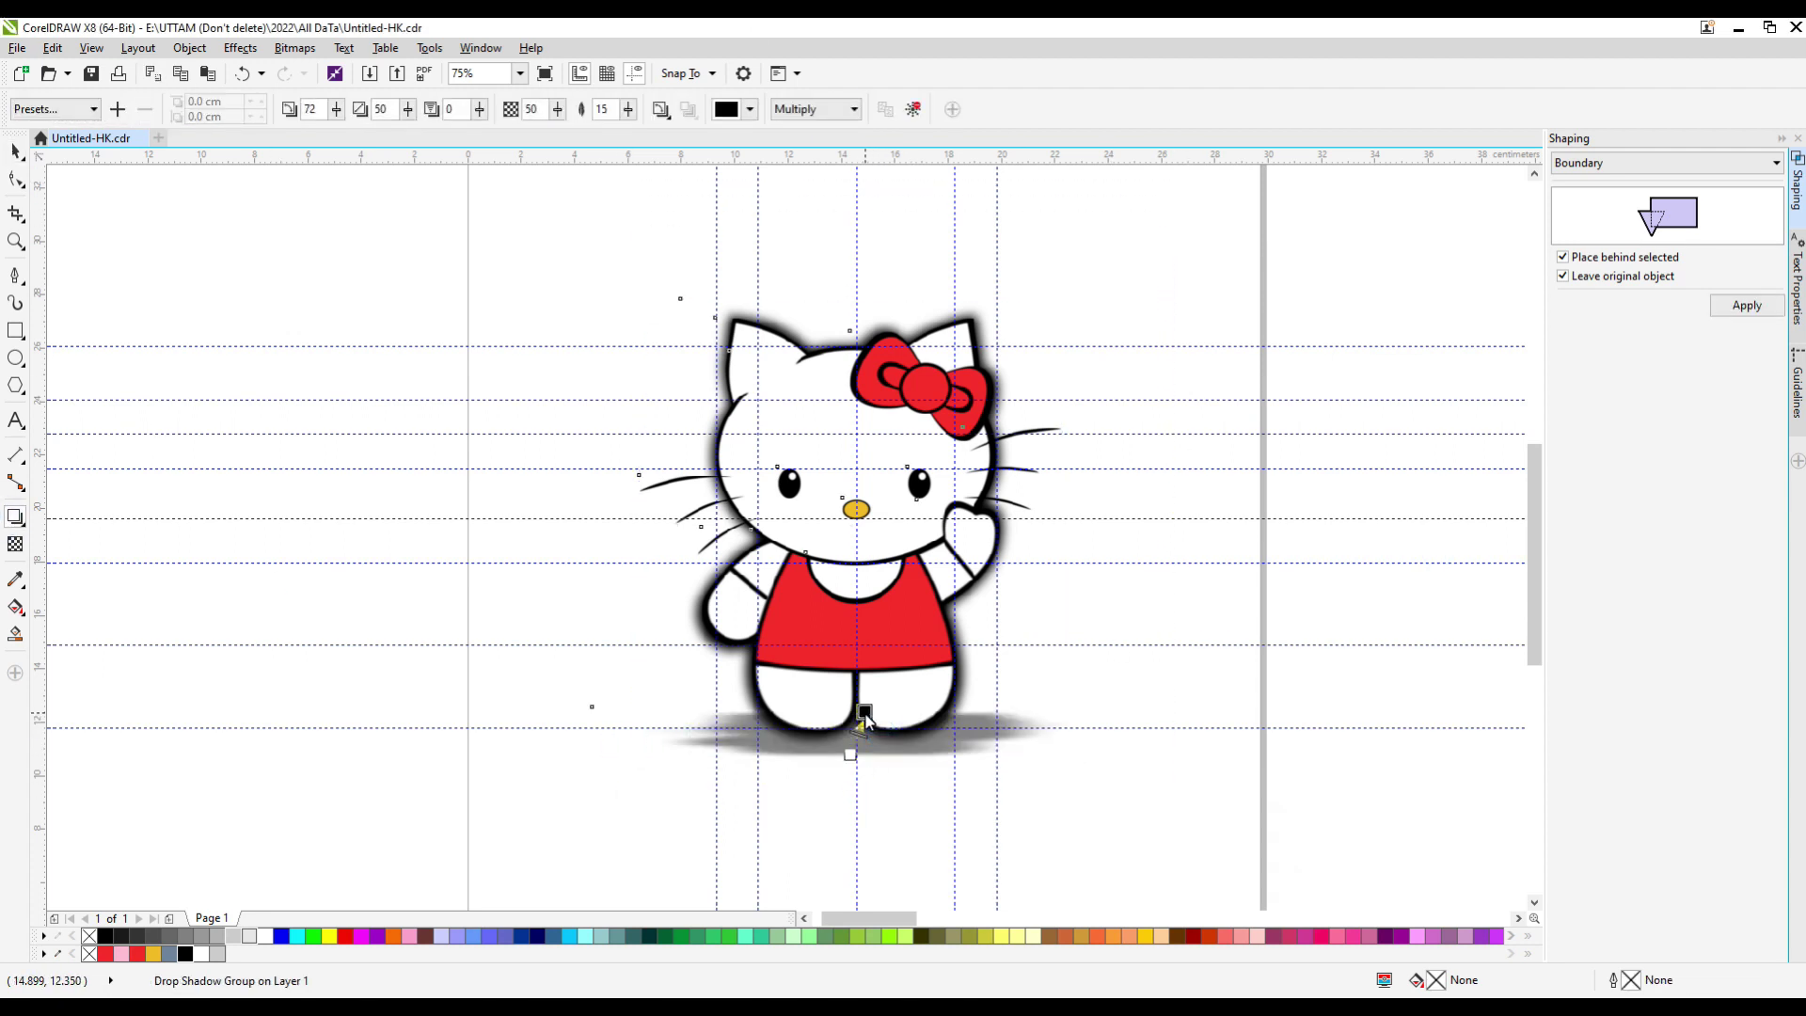
{"action": "left_click", "coordinate": [608, 375]}
{"action": "left_click", "coordinate": [13, 148]}
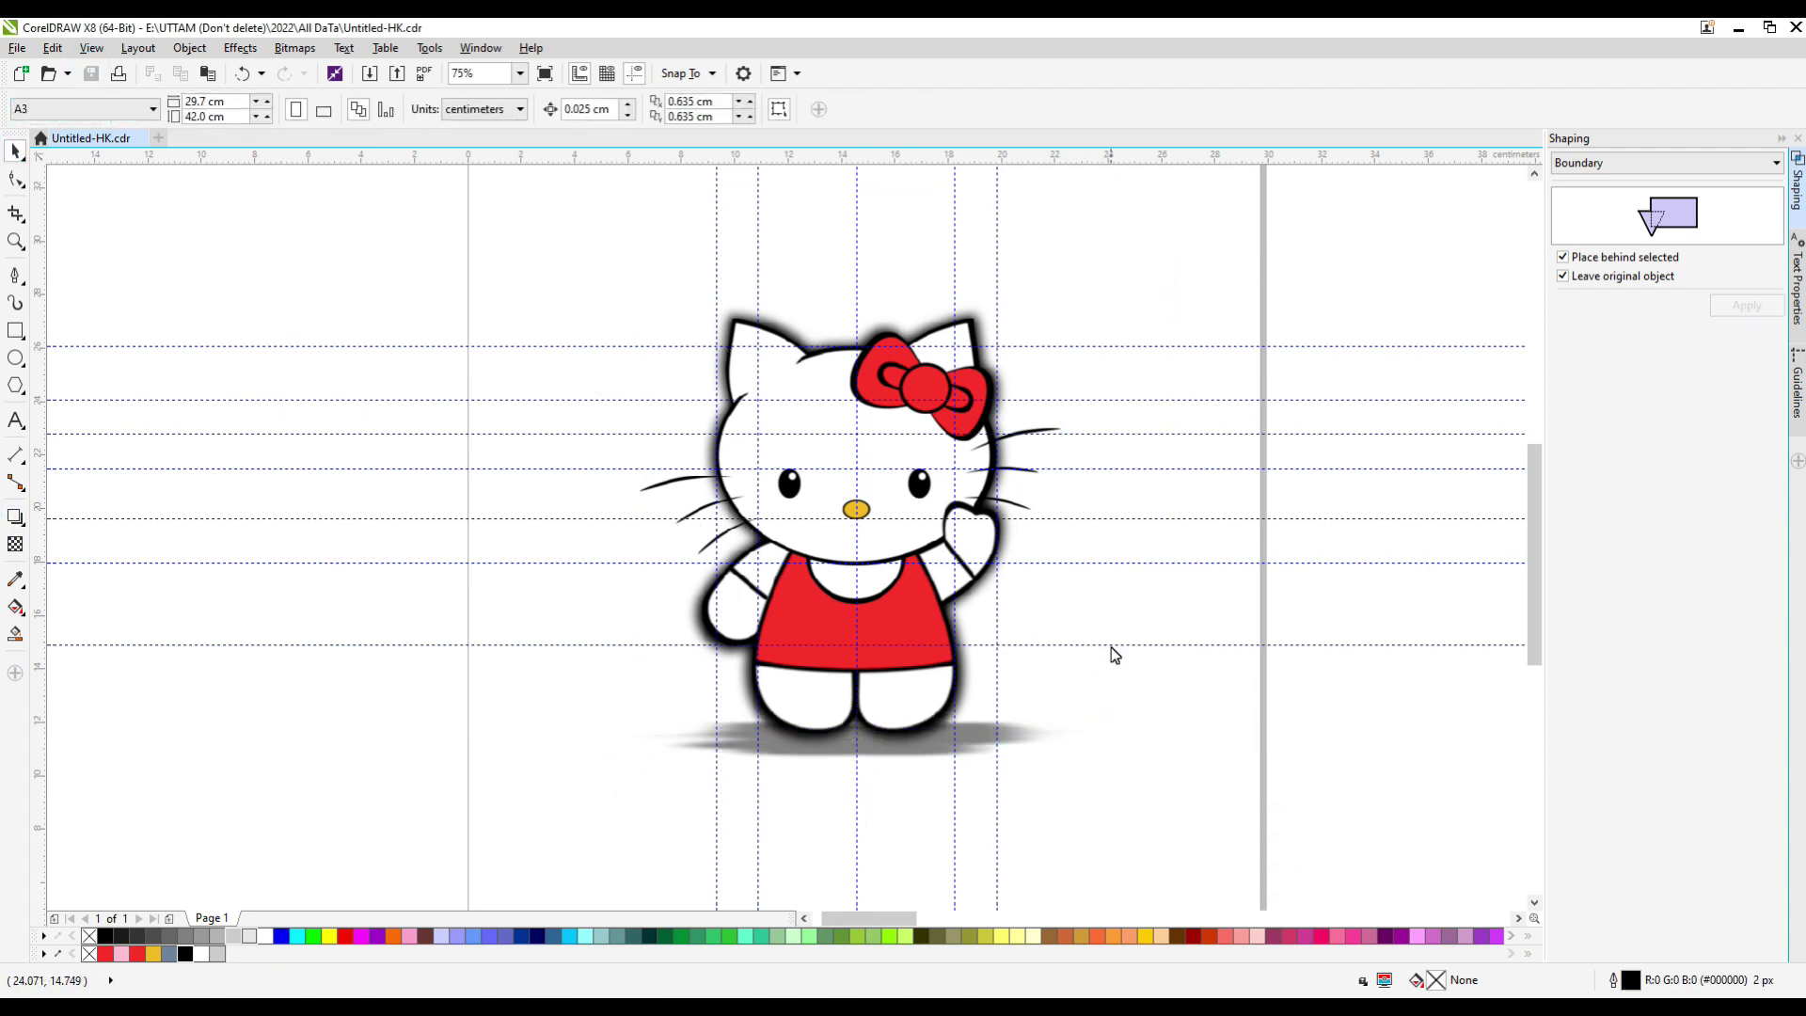
Delete the horizontal guidelines crossing the character.
{"action": "left_click", "coordinate": [1120, 562]}
{"action": "key", "text": "Delete"}
{"action": "left_click", "coordinate": [1135, 518]}
{"action": "key", "text": "Delete"}
{"action": "left_click", "coordinate": [1136, 468]}
{"action": "key", "text": "Delete"}
{"action": "key", "text": "Delete"}
{"action": "left_click", "coordinate": [1128, 399]}
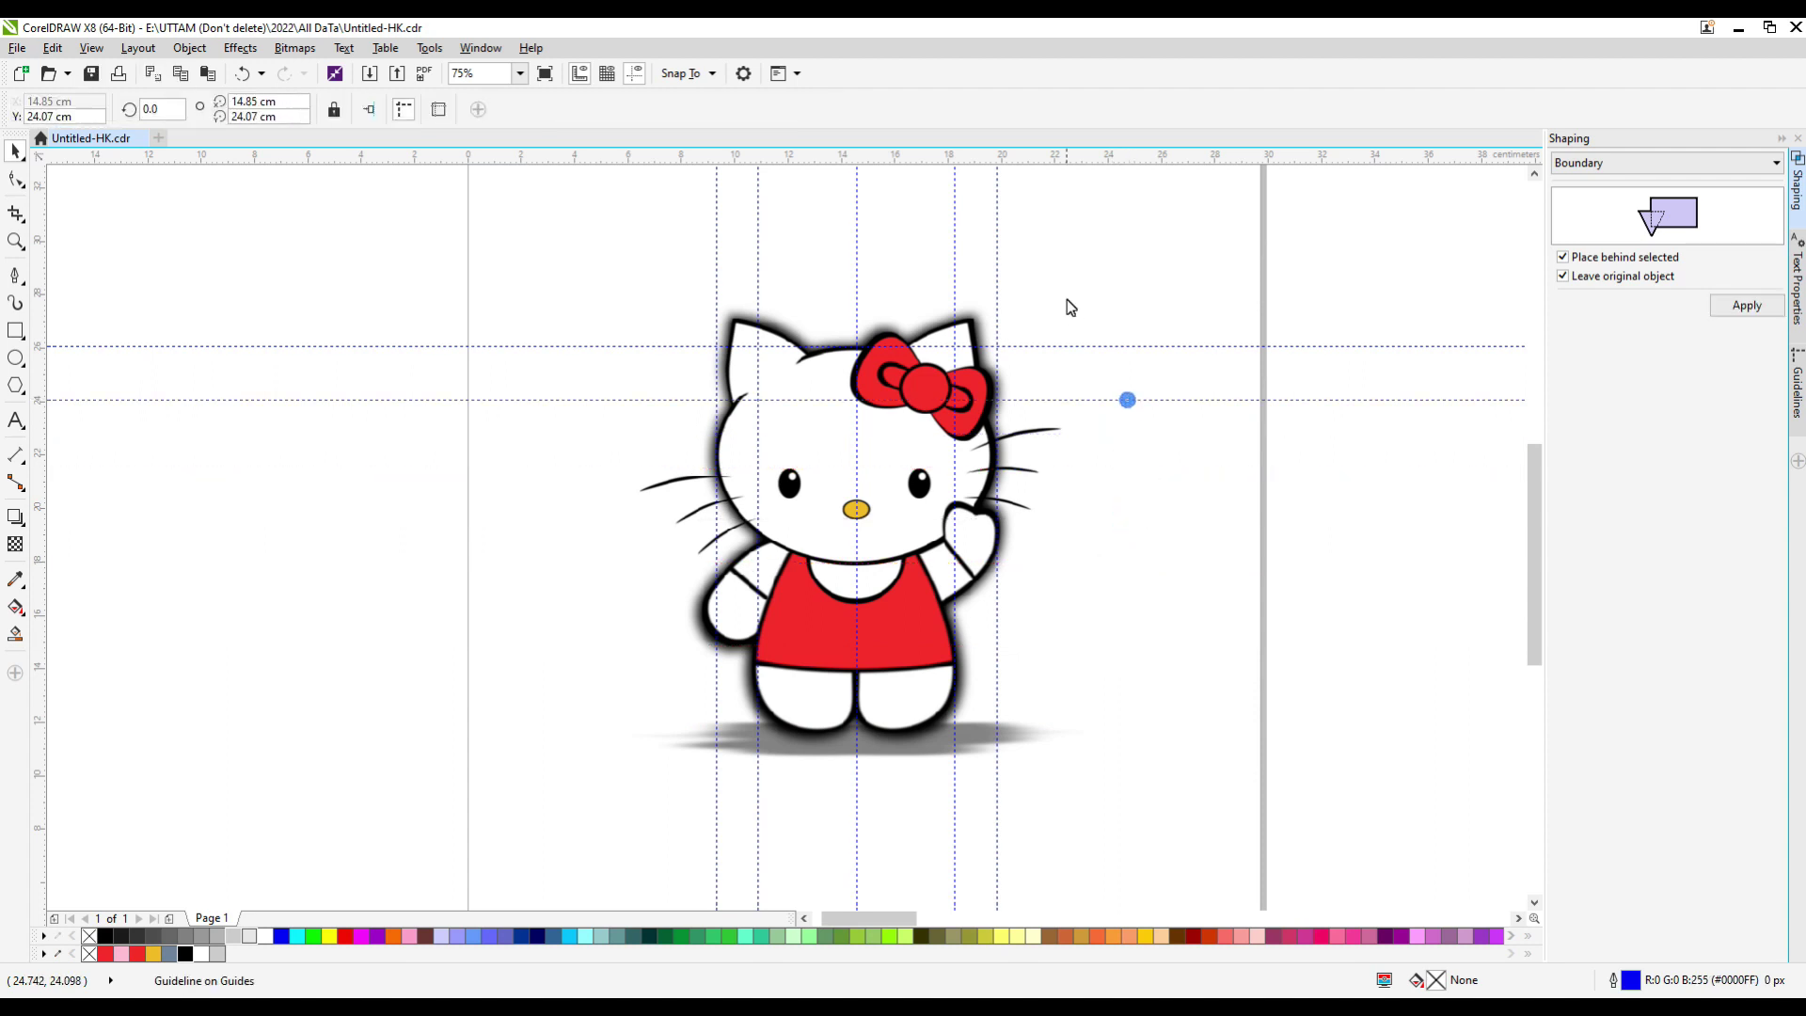
{"action": "key", "text": "Delete"}
{"action": "left_click", "coordinate": [1097, 346]}
{"action": "key", "text": "Delete"}
Delete the vertical guidelines running through the character.
{"action": "left_click", "coordinate": [997, 265]}
{"action": "key", "text": "Delete"}
{"action": "left_click", "coordinate": [954, 242]}
{"action": "left_click", "coordinate": [856, 226]}
{"action": "key", "text": "Delete"}
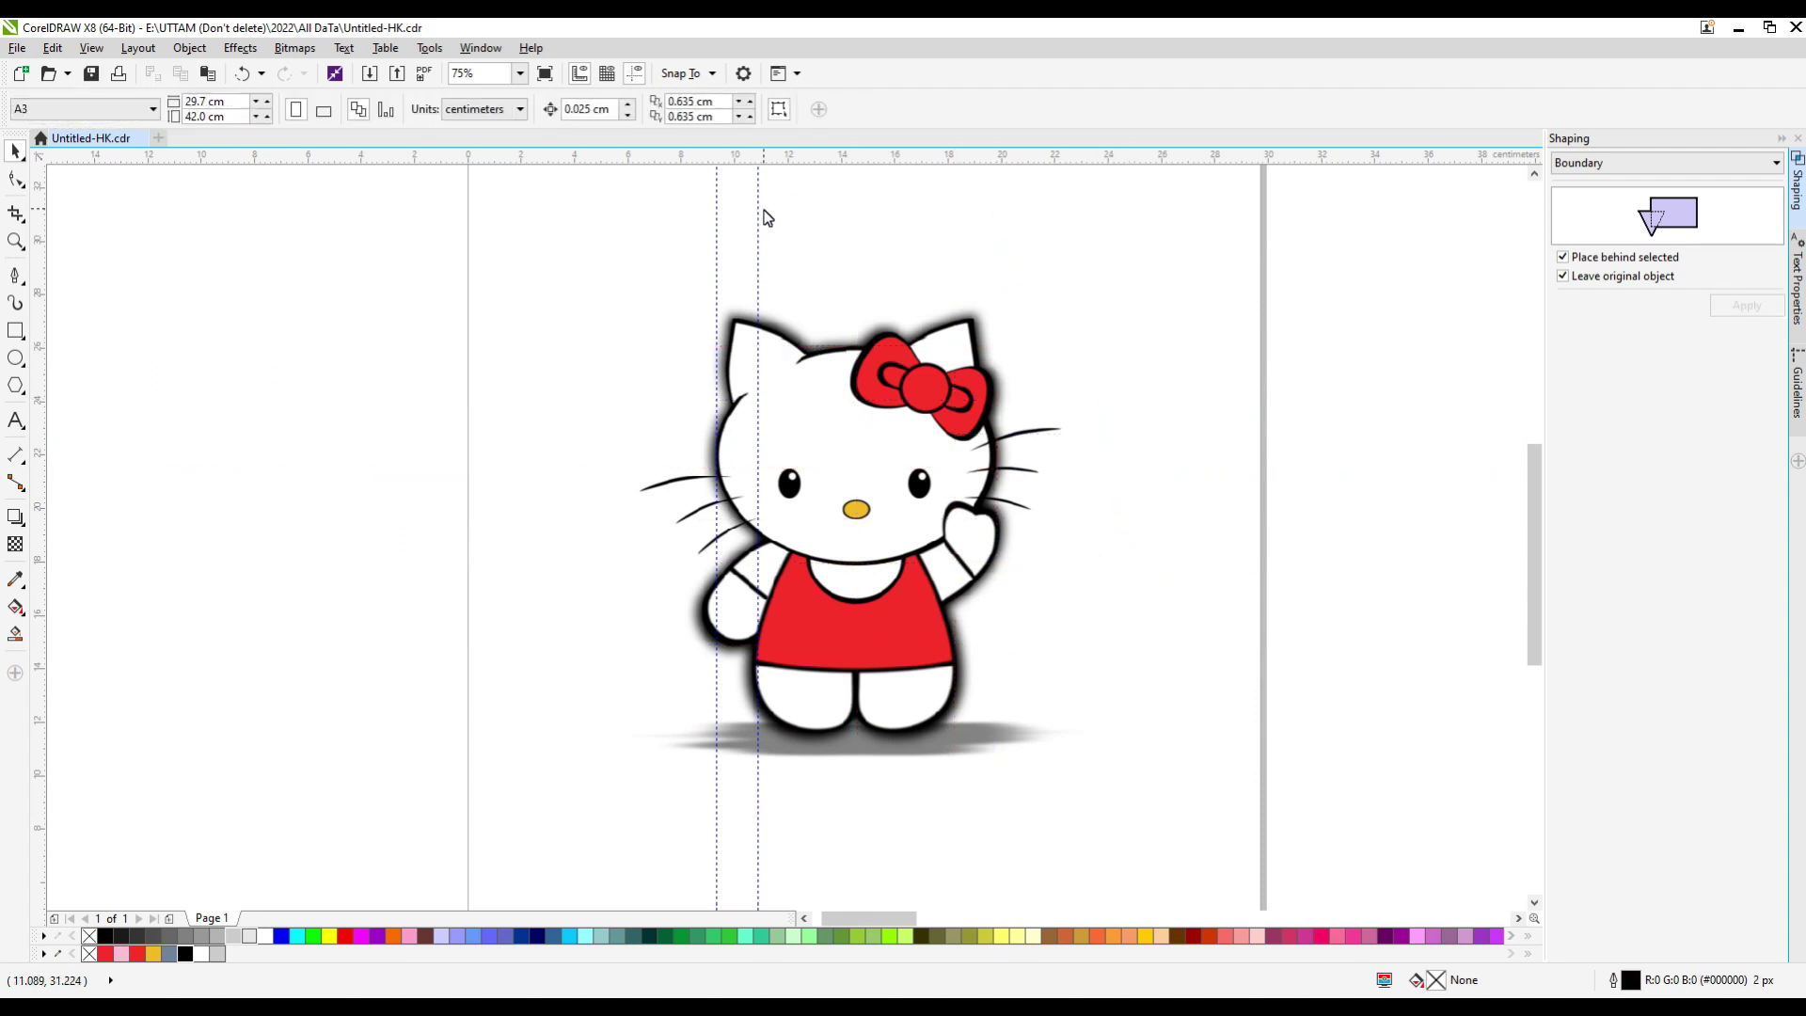
Change the A3 page to landscape orientation and move the whole character slightly down and to the right.
{"action": "left_click", "coordinate": [322, 110]}
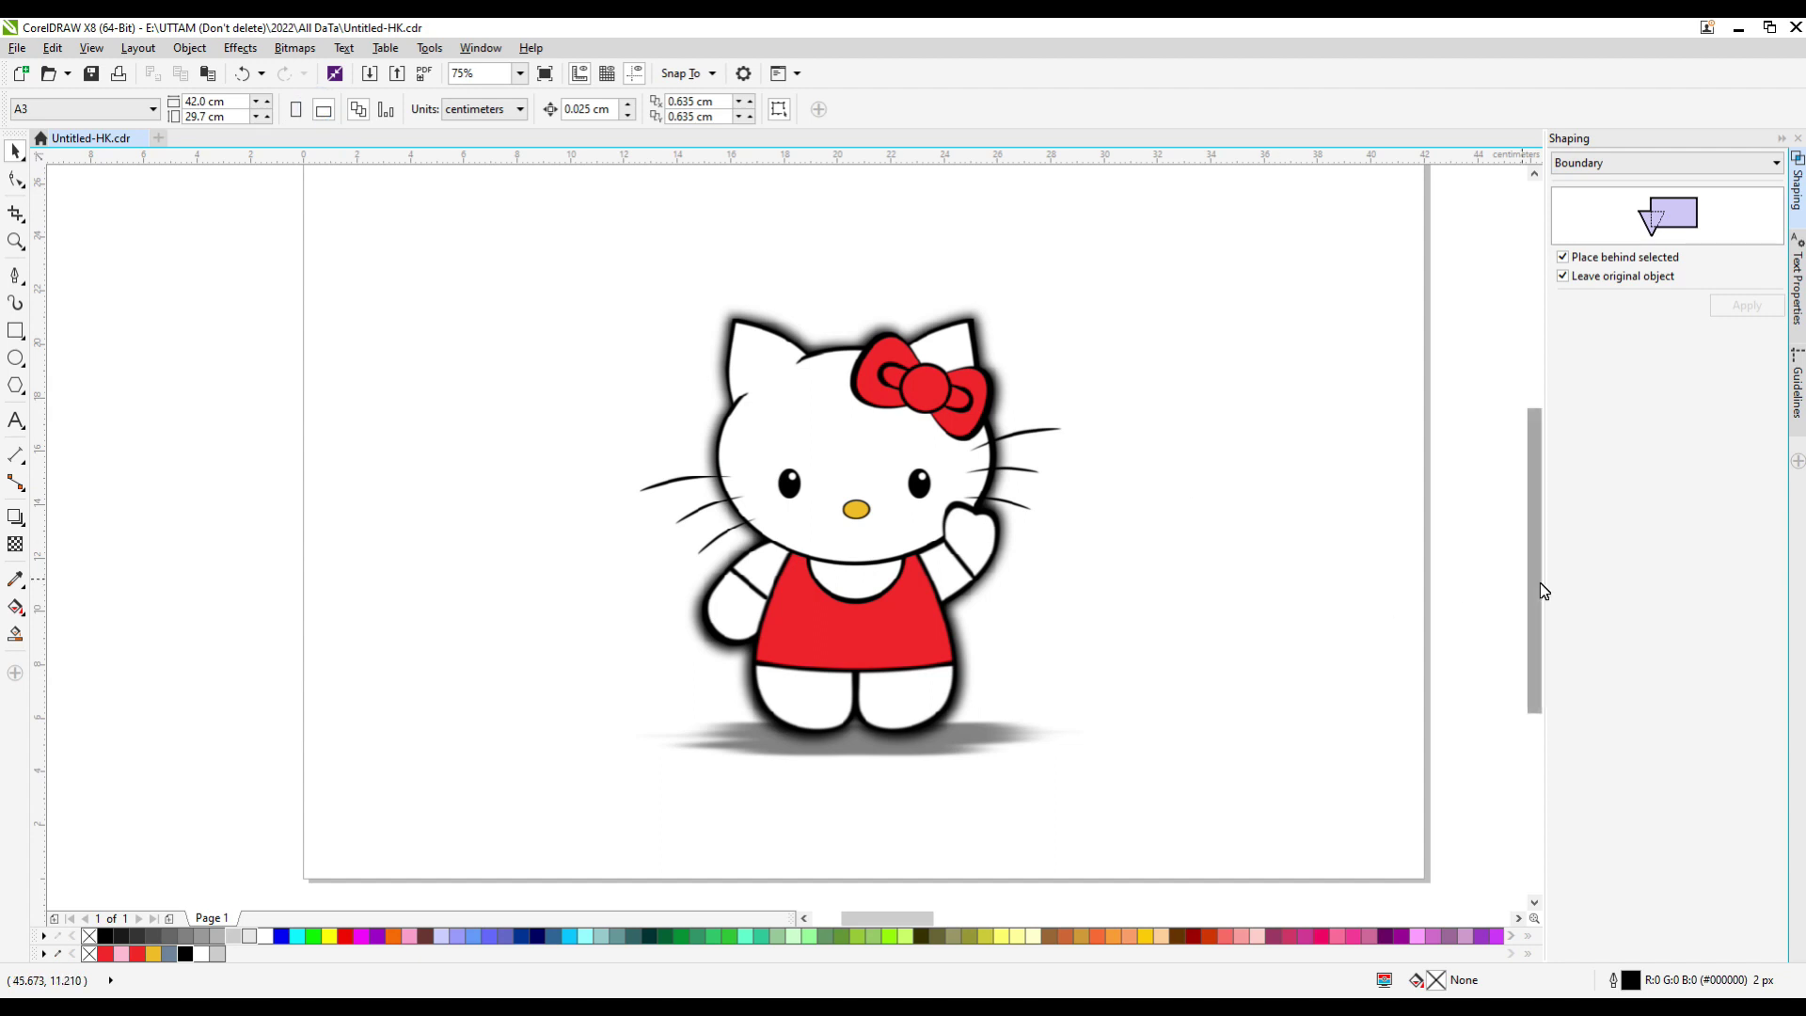
{"action": "scroll", "coordinate": [1539, 583], "scroll_direction": "up", "scroll_amount": 1}
{"action": "left_click", "coordinate": [800, 642]}
{"action": "left_click_drag", "start_coordinate": [801, 642], "coordinate": [828, 670]}
{"action": "key", "text": "Escape"}
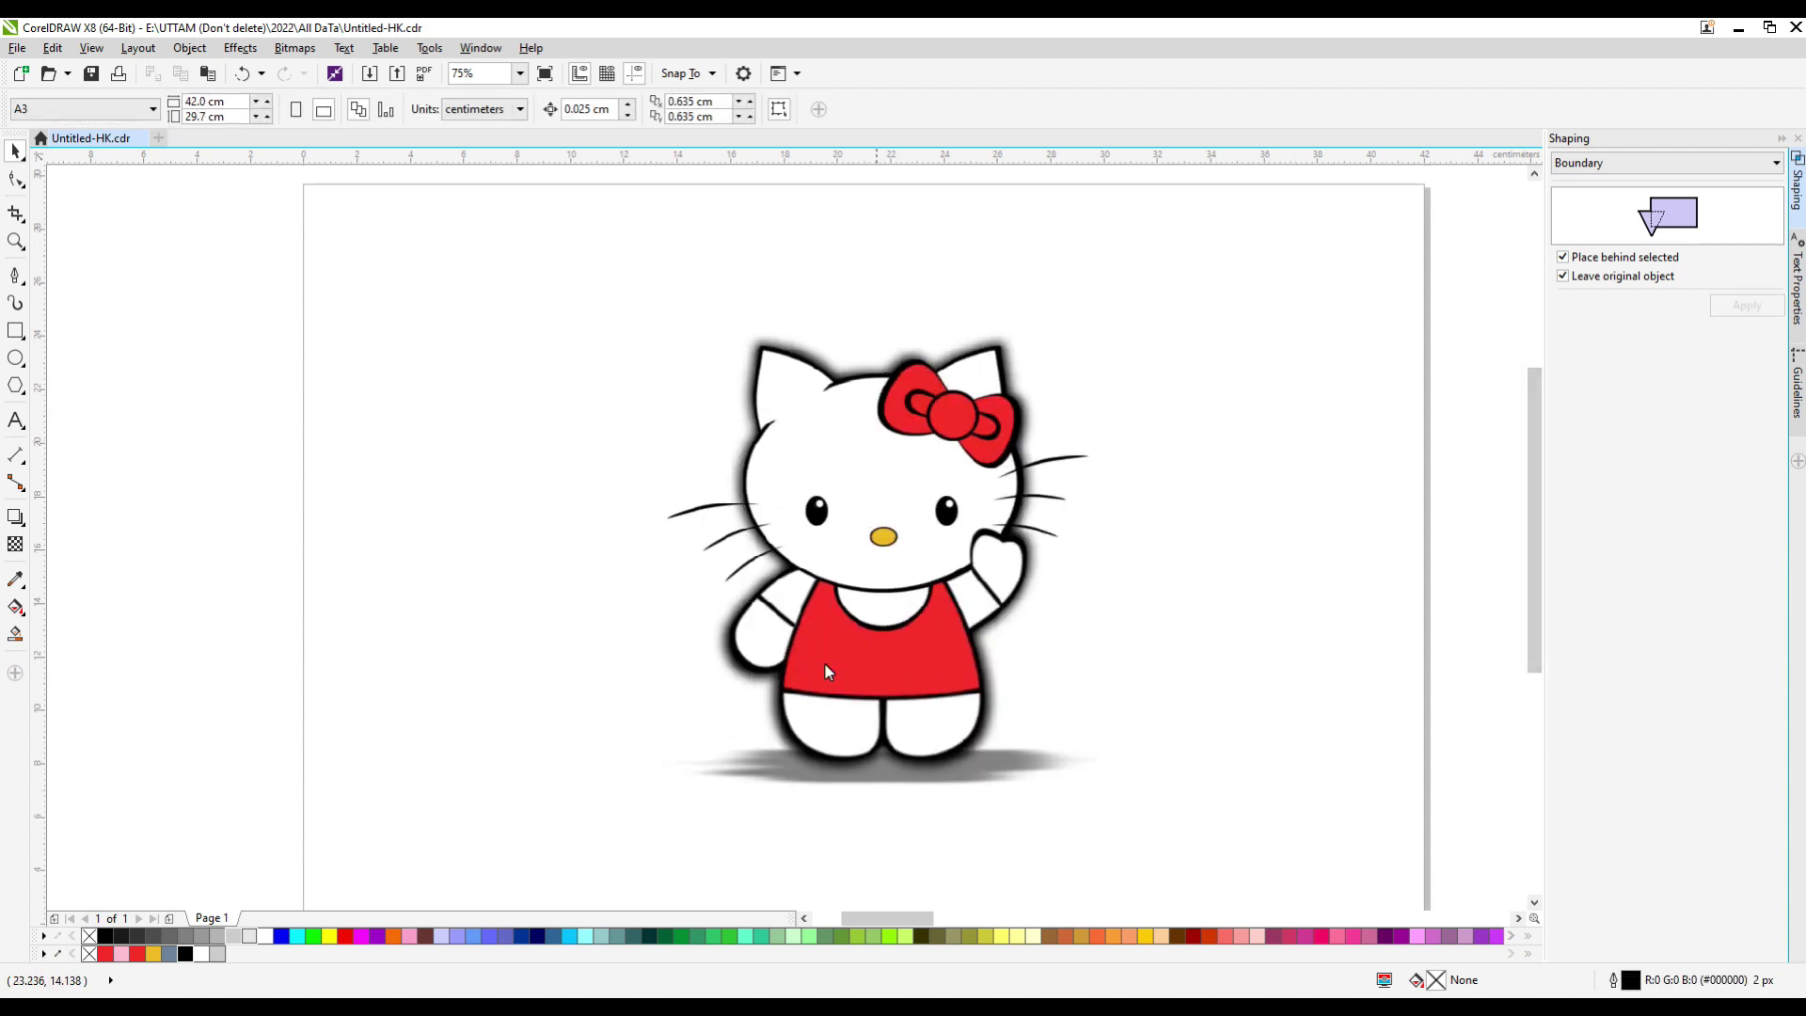
{"action": "left_click", "coordinate": [1293, 386]}
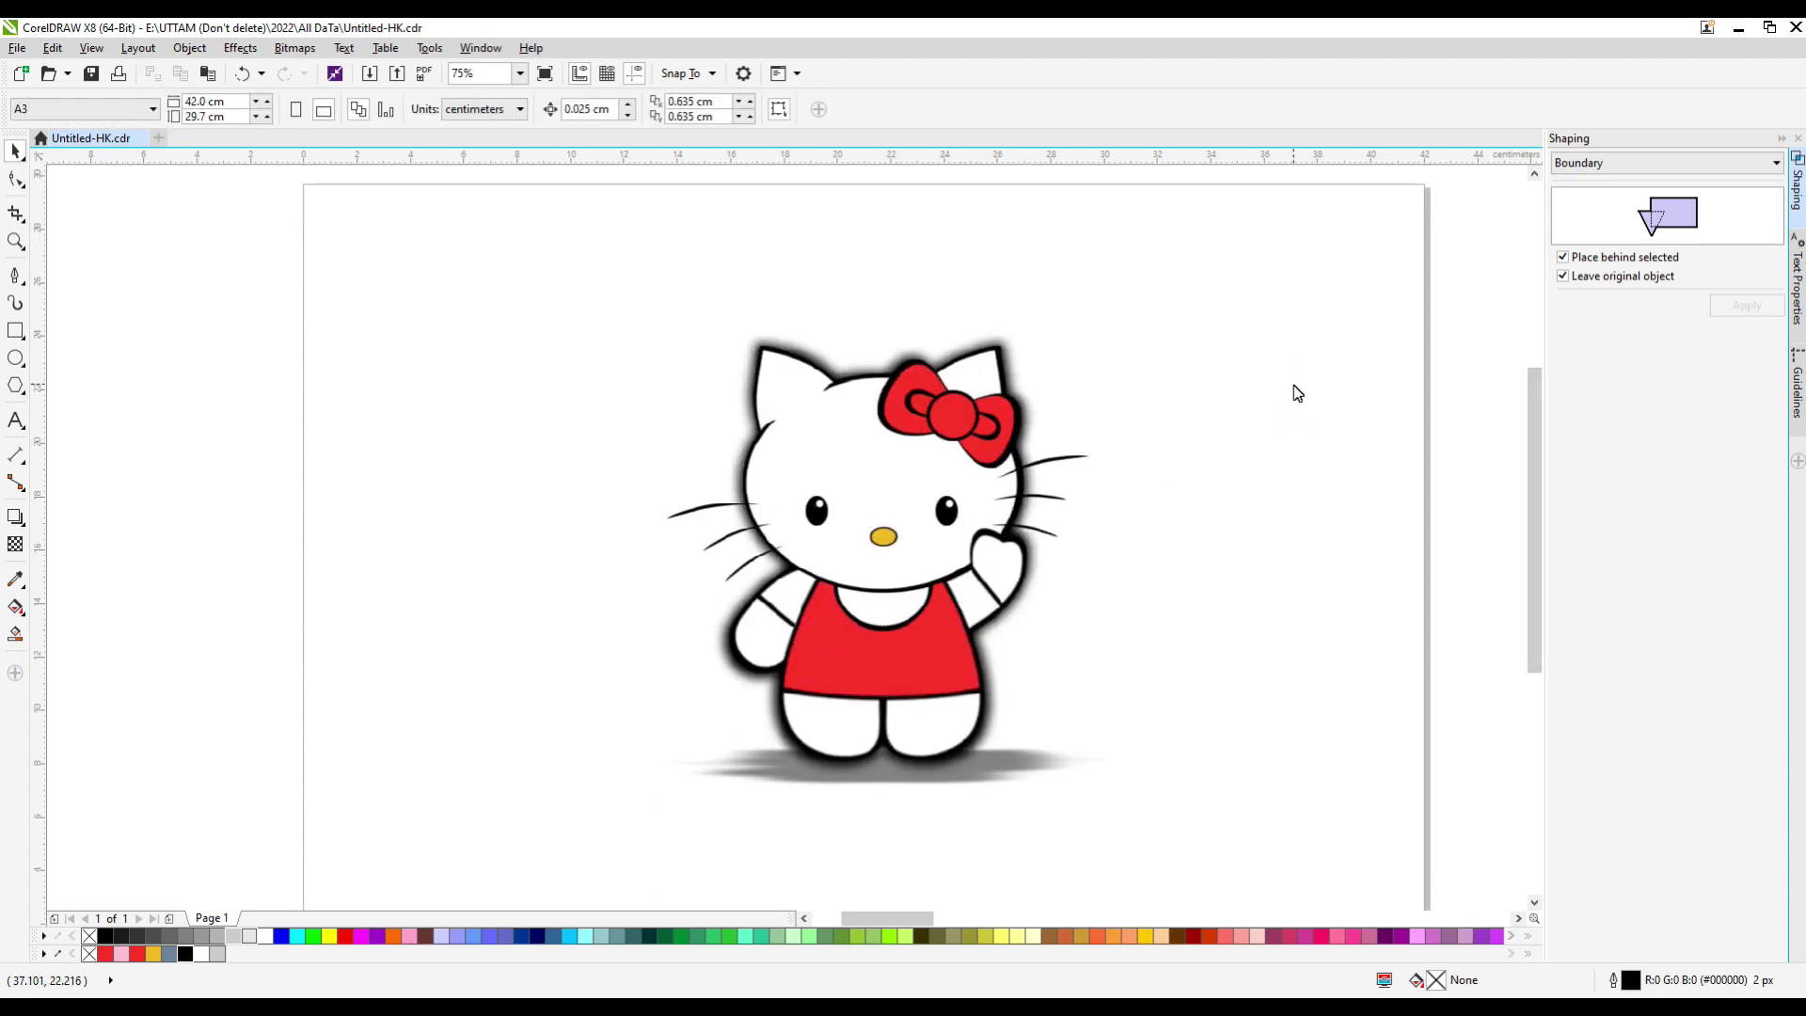